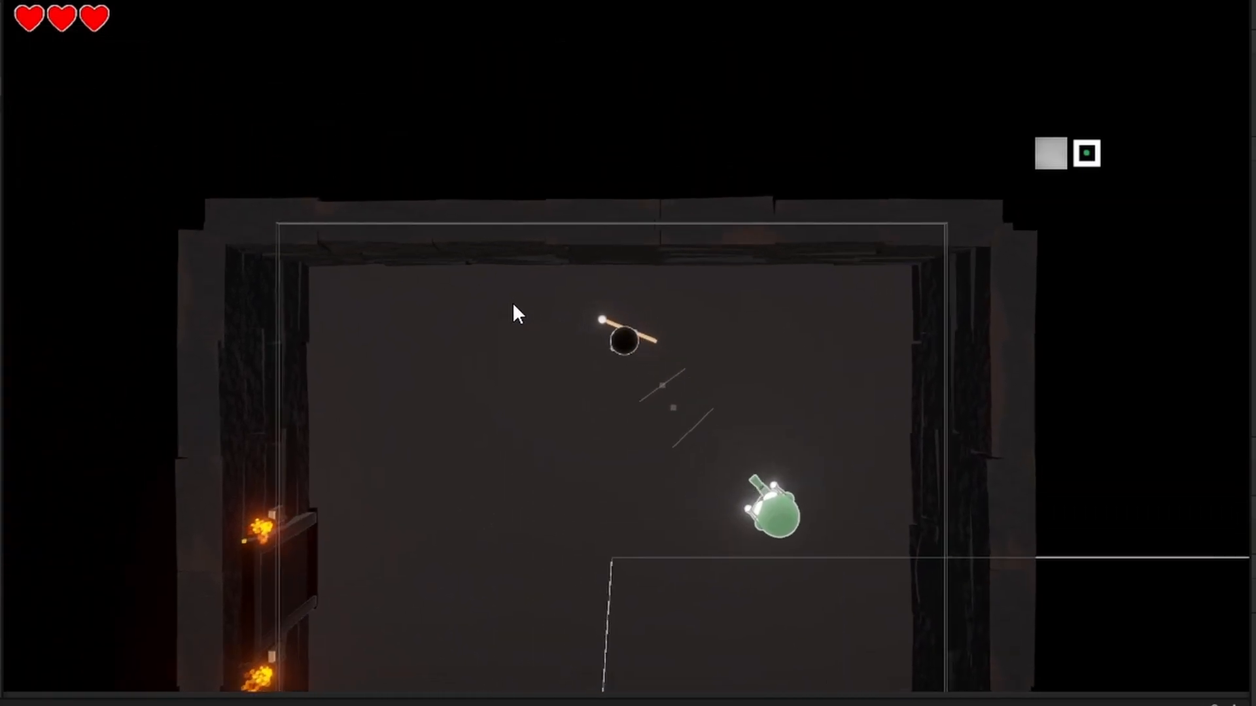
- Steer the player around the room in all directions to examine how the robot enemy chases it
key("s")
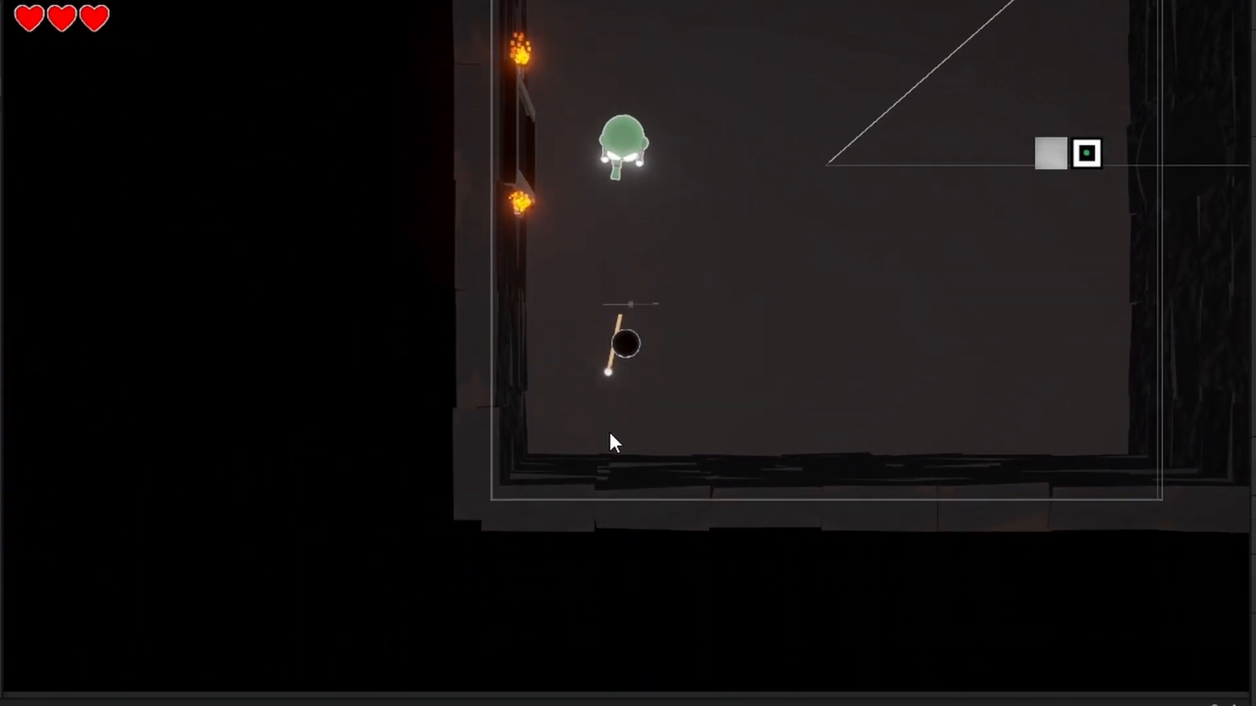
key("d")
key("a")
key("d")
key("w")
key("a")
key("s")
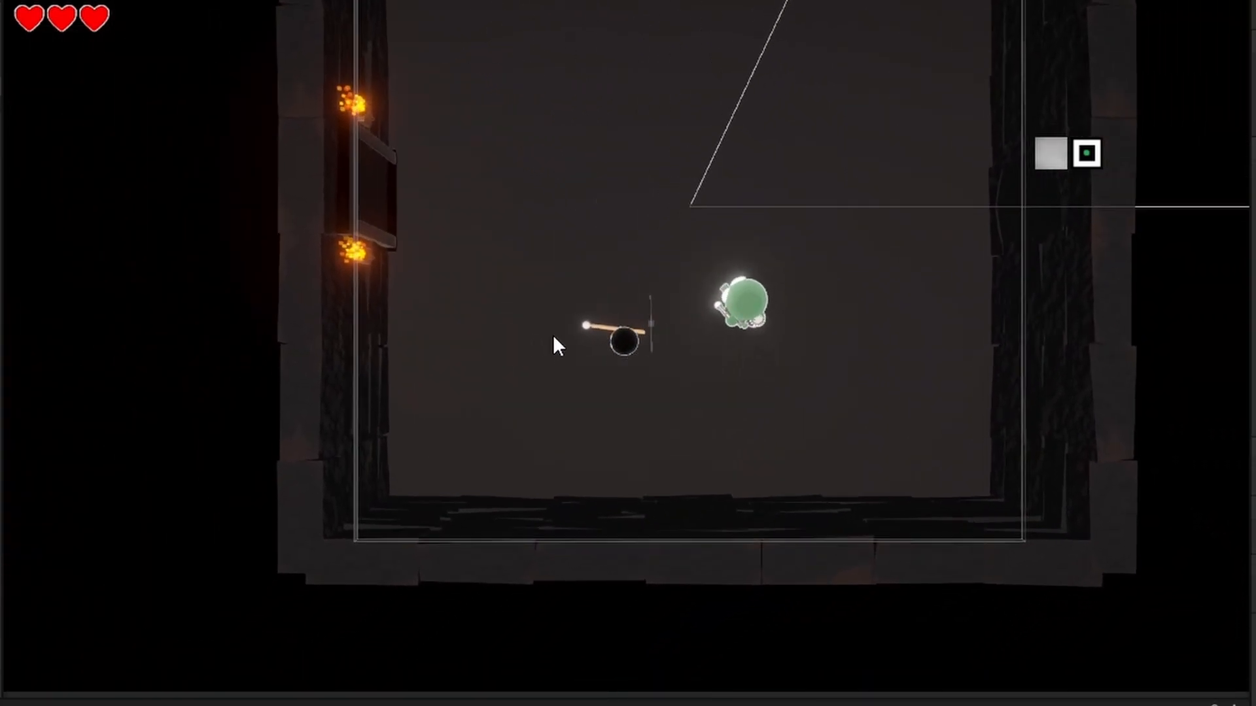
key("a")
key("w")
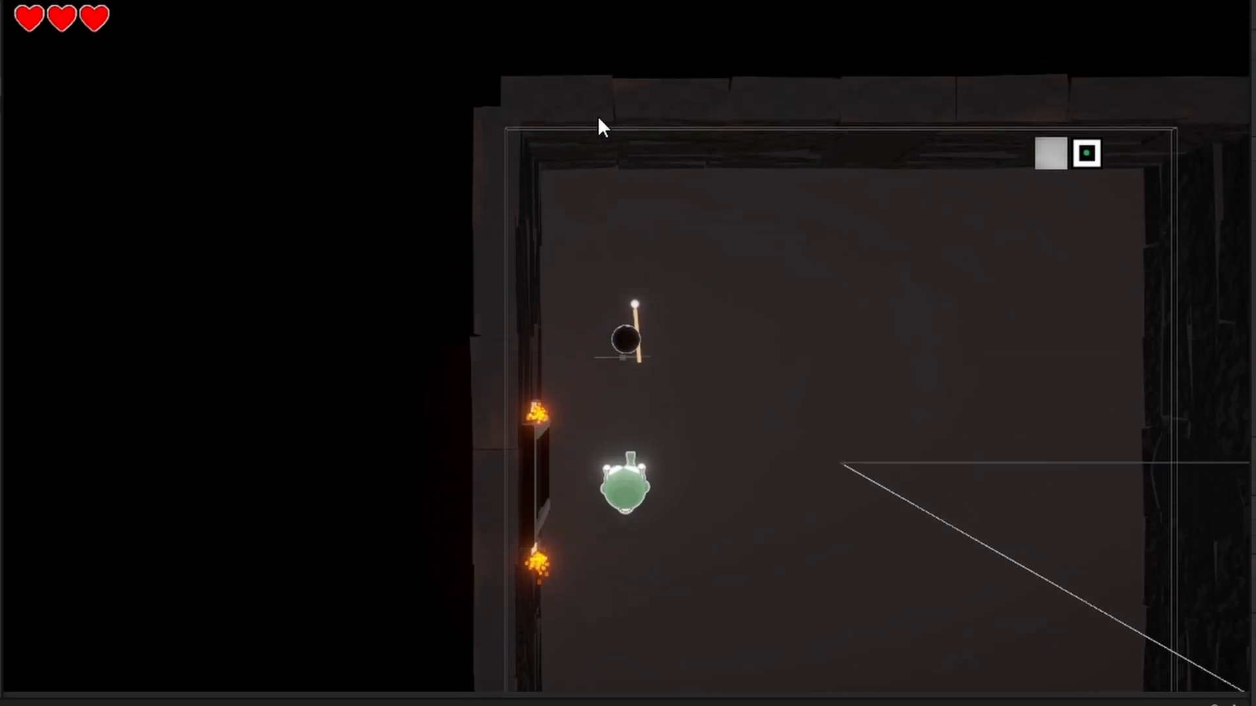
key("d")
key("s")
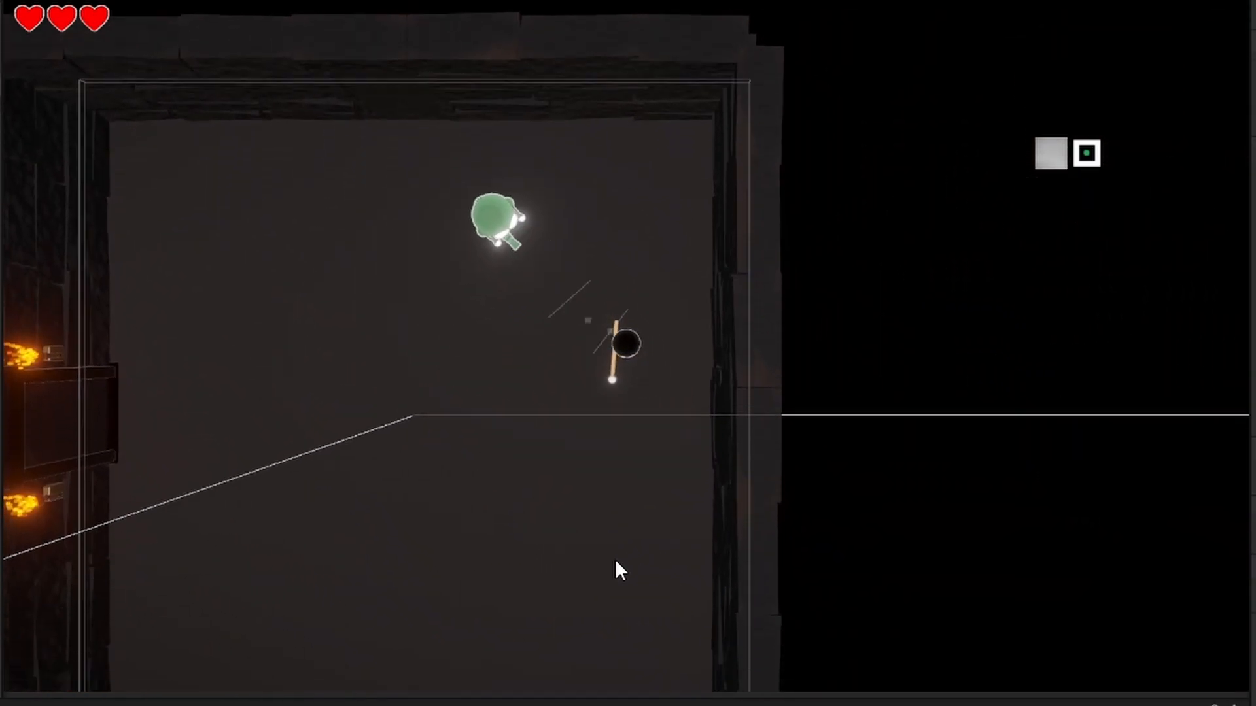
key("a")
key("a")
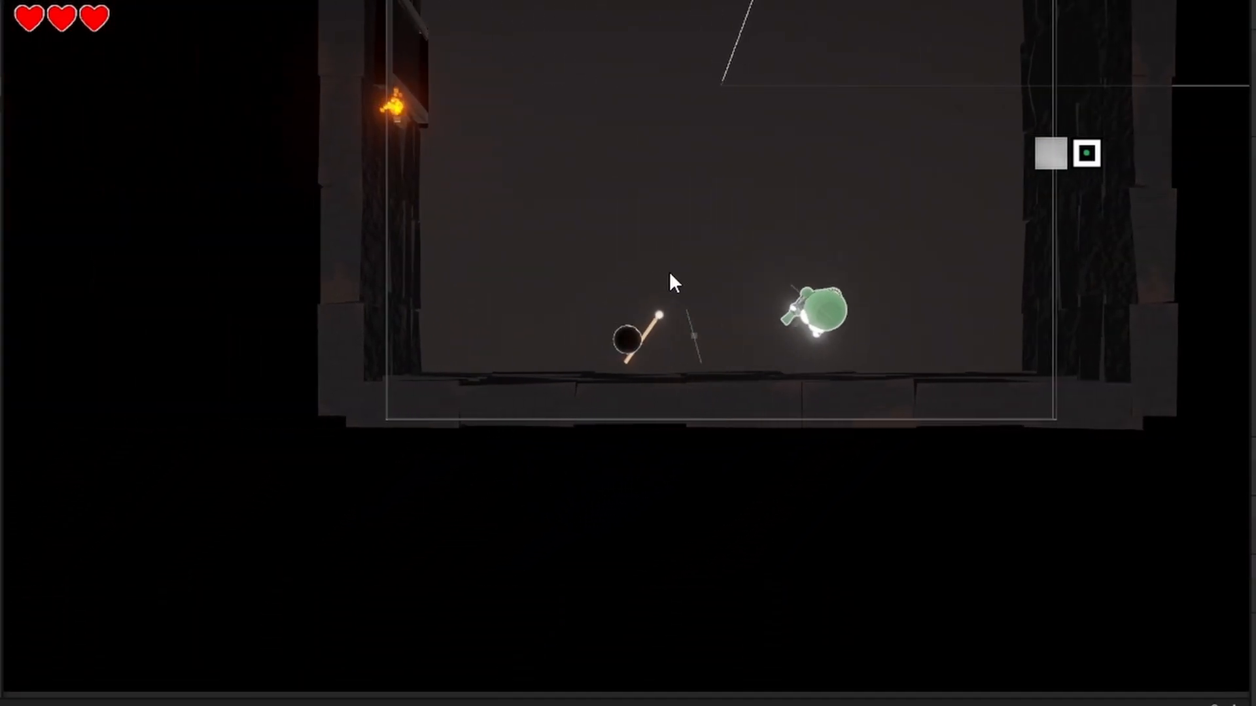
key("w")
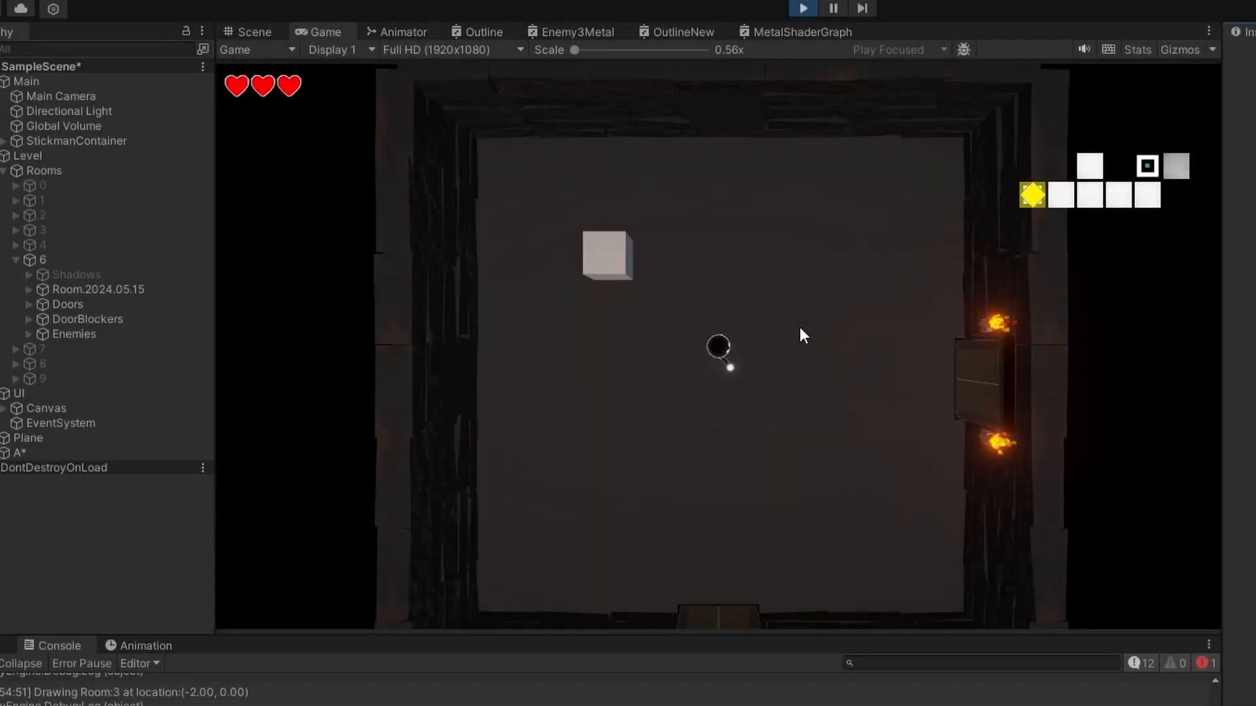
- Deactivate the Enemies object of room 6 in the running game to check how the room's doors react
left_click(795, 318)
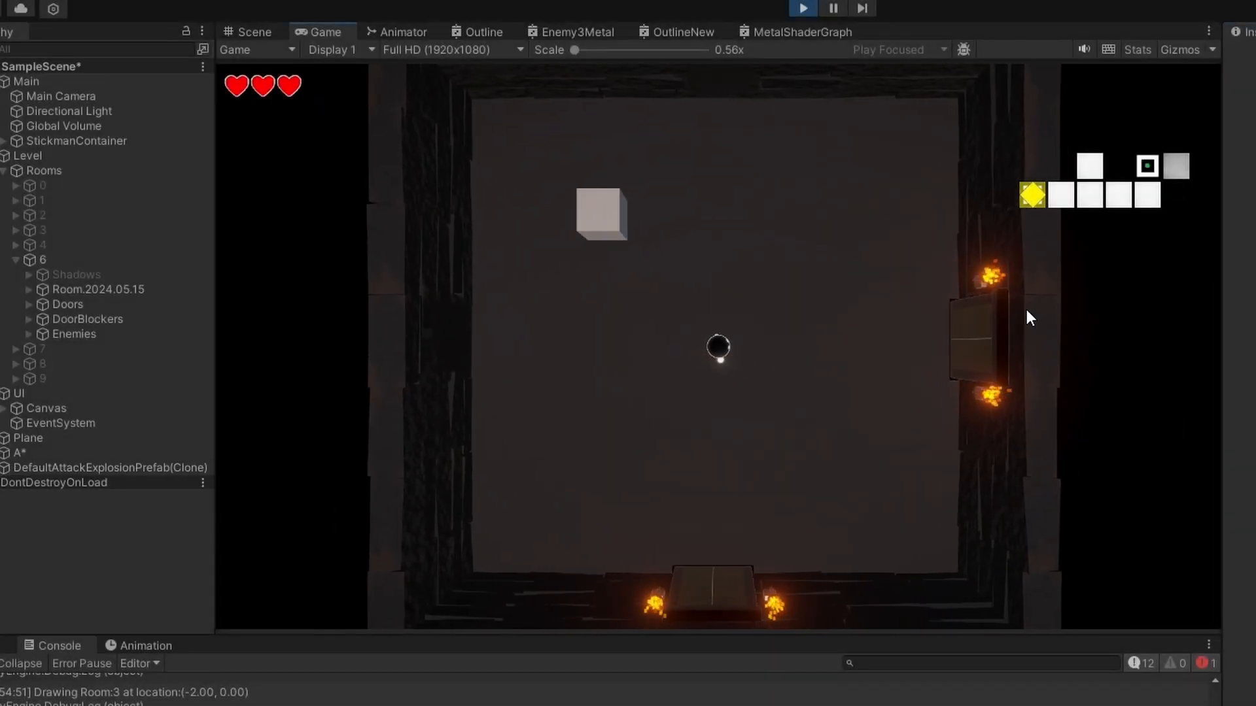
key("w")
left_click(85, 335)
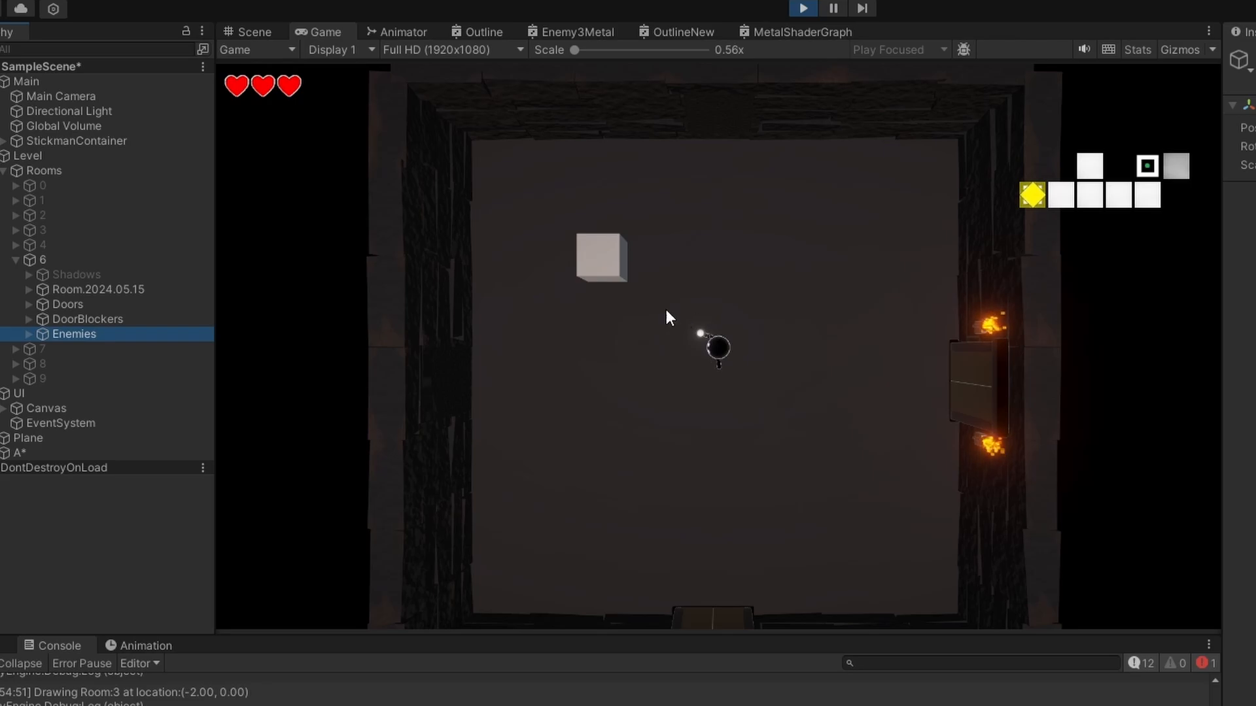
left_click(599, 258)
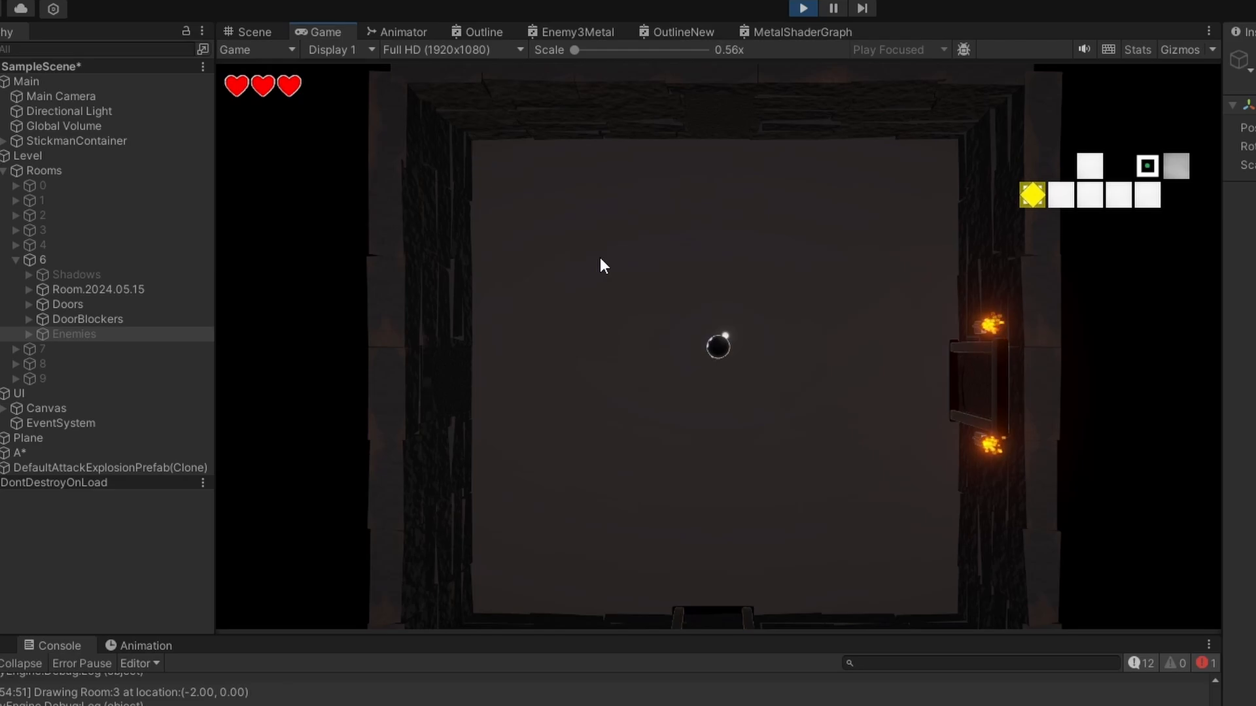
- Restart play mode, move the player around the starting room to check the robot's pursuit, and pause the game
left_click(809, 9)
left_click(805, 9)
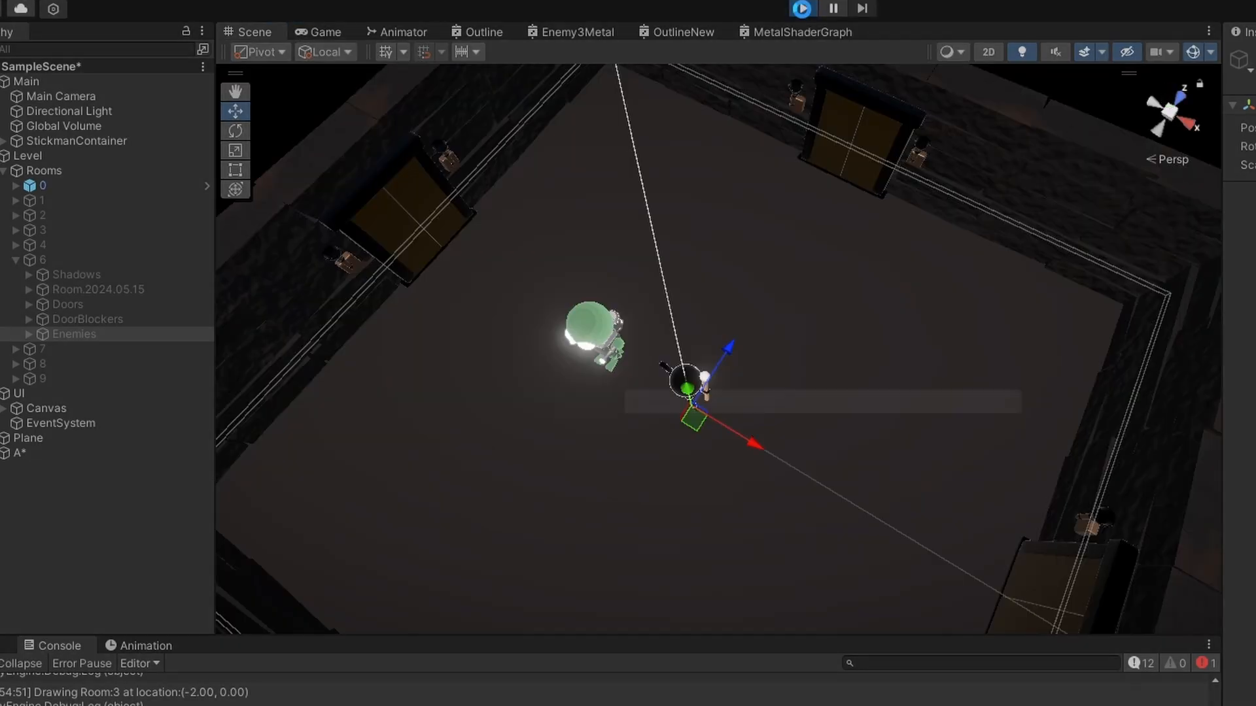
key("s")
key("d")
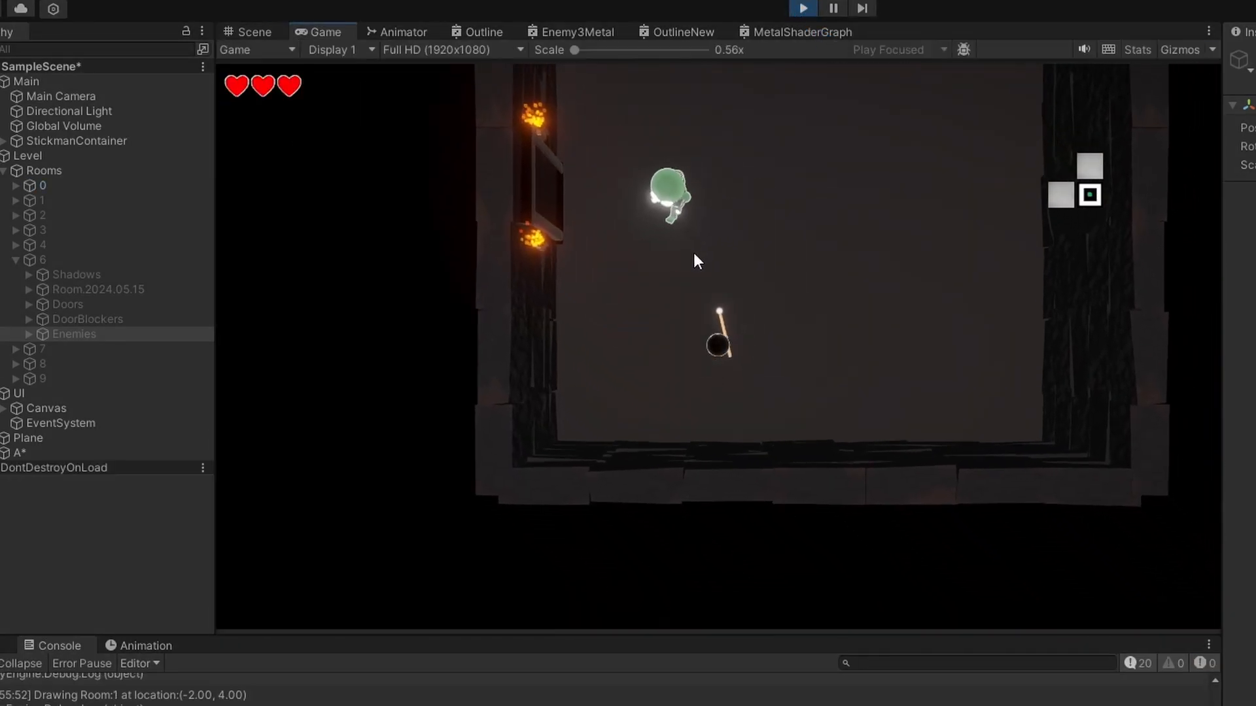
key("w")
key("a")
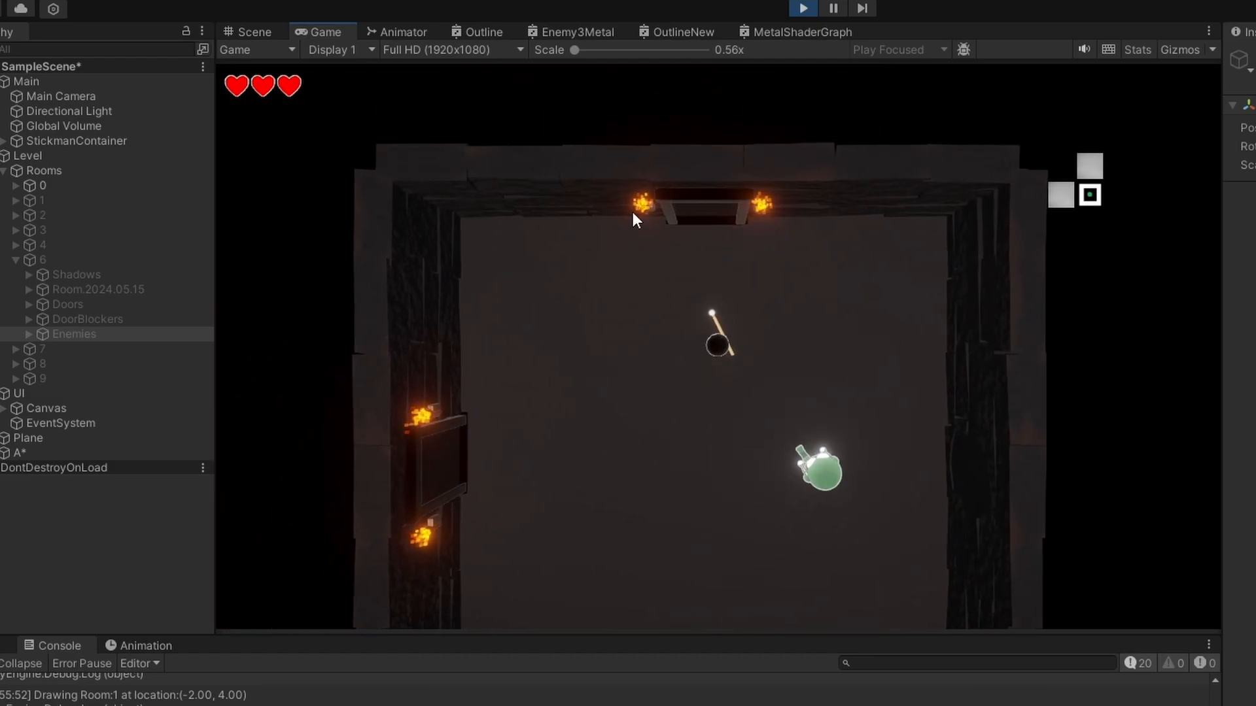
key("s")
key("d")
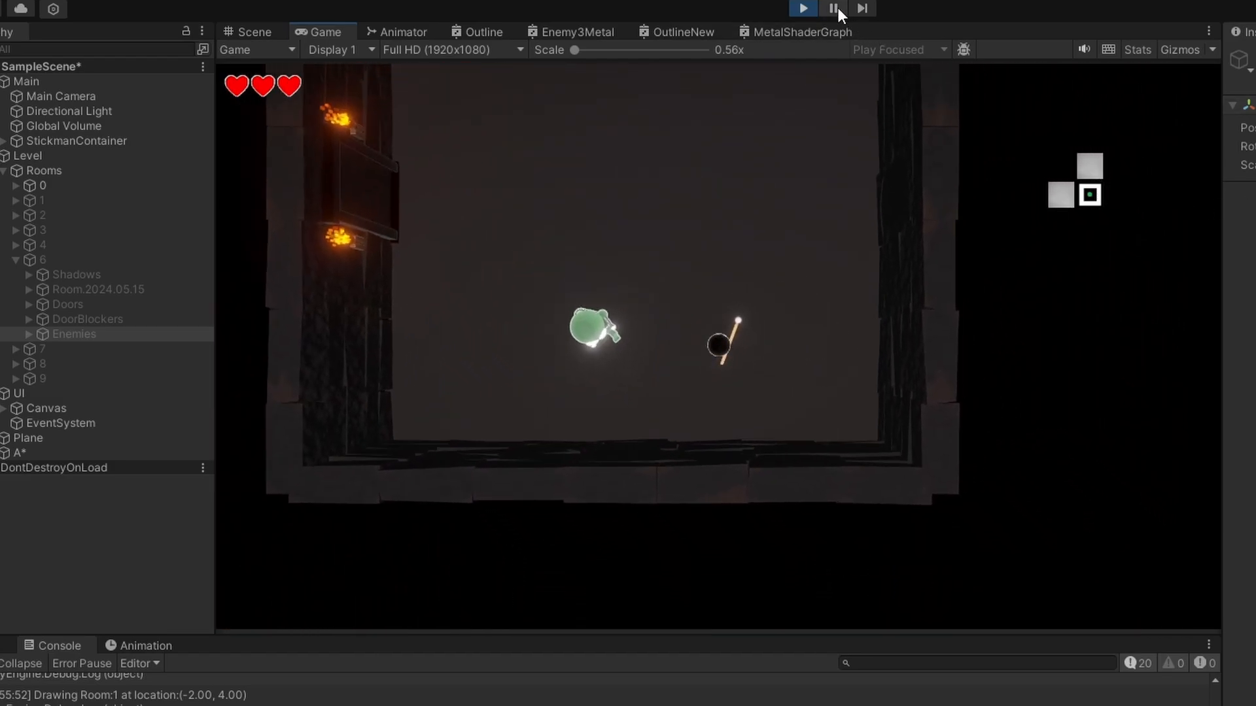
left_click(837, 7)
left_click(349, 38)
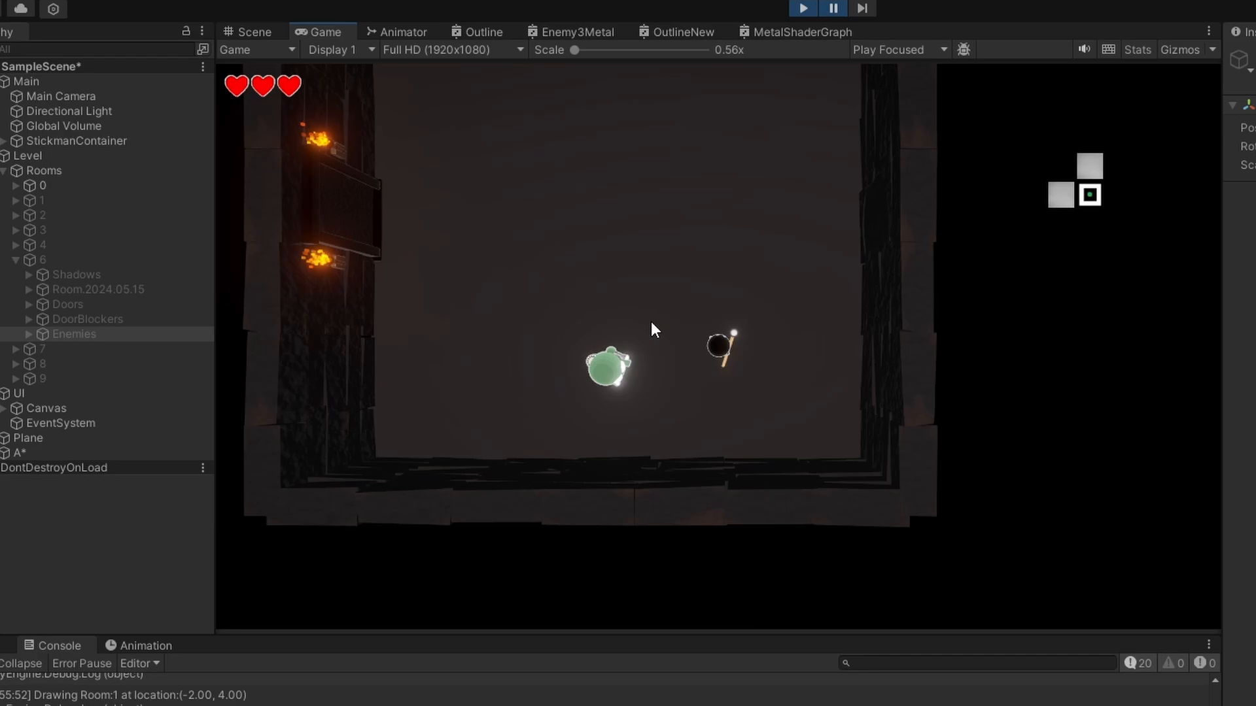
- Resume the paused game and turn on gizmos for the Game view
left_click(833, 8)
key("a")
left_click(1180, 49)
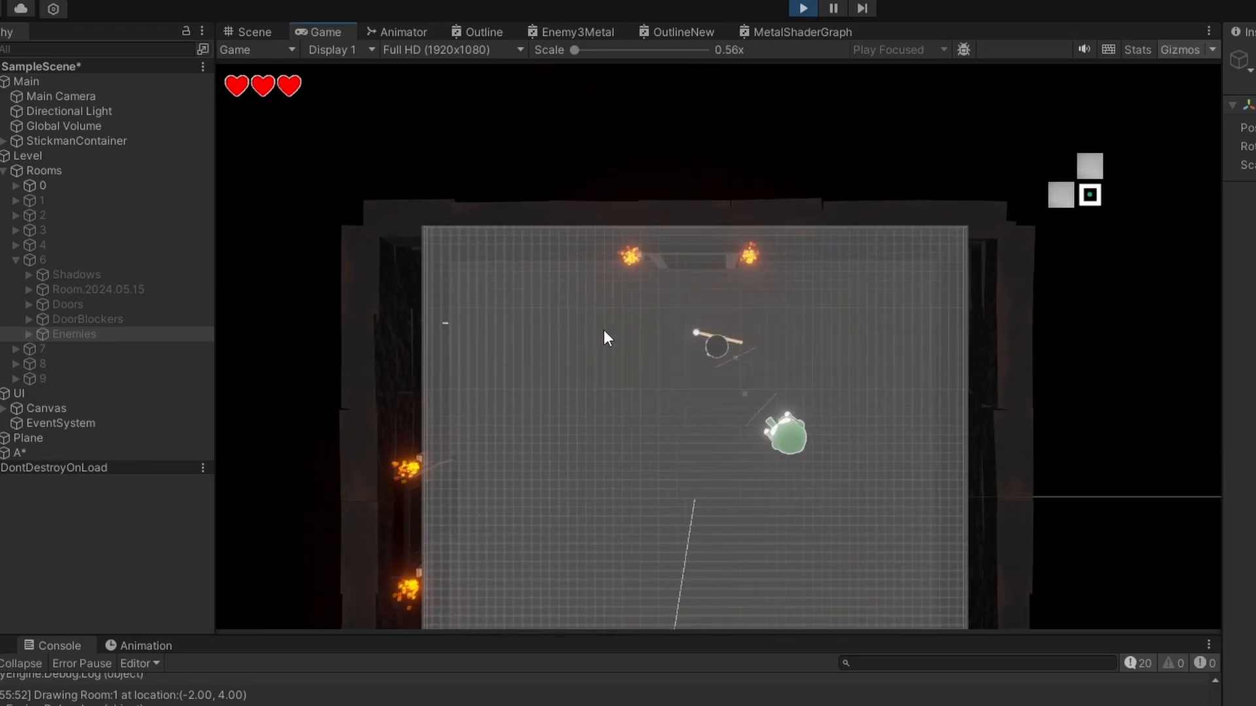
- Move the player around the robot to examine its pathfinding over the grid, and end play mode
key("s")
key("a")
key("d")
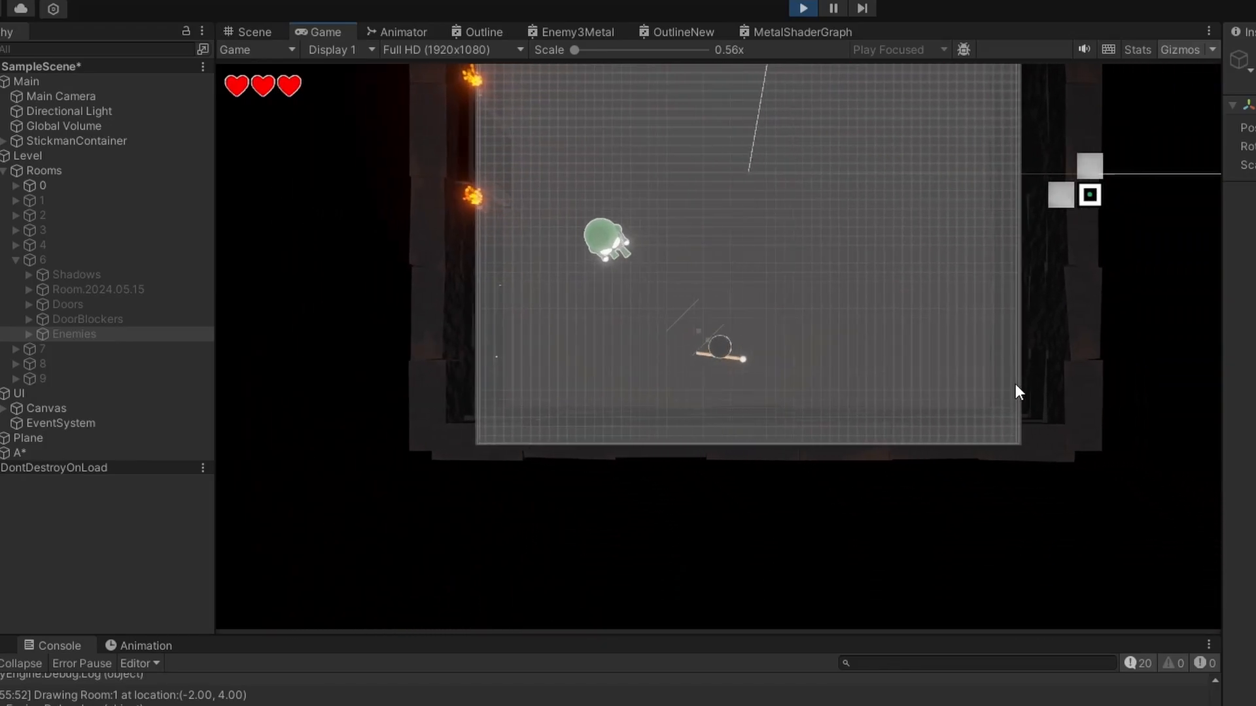
key("w")
key("a")
key("s")
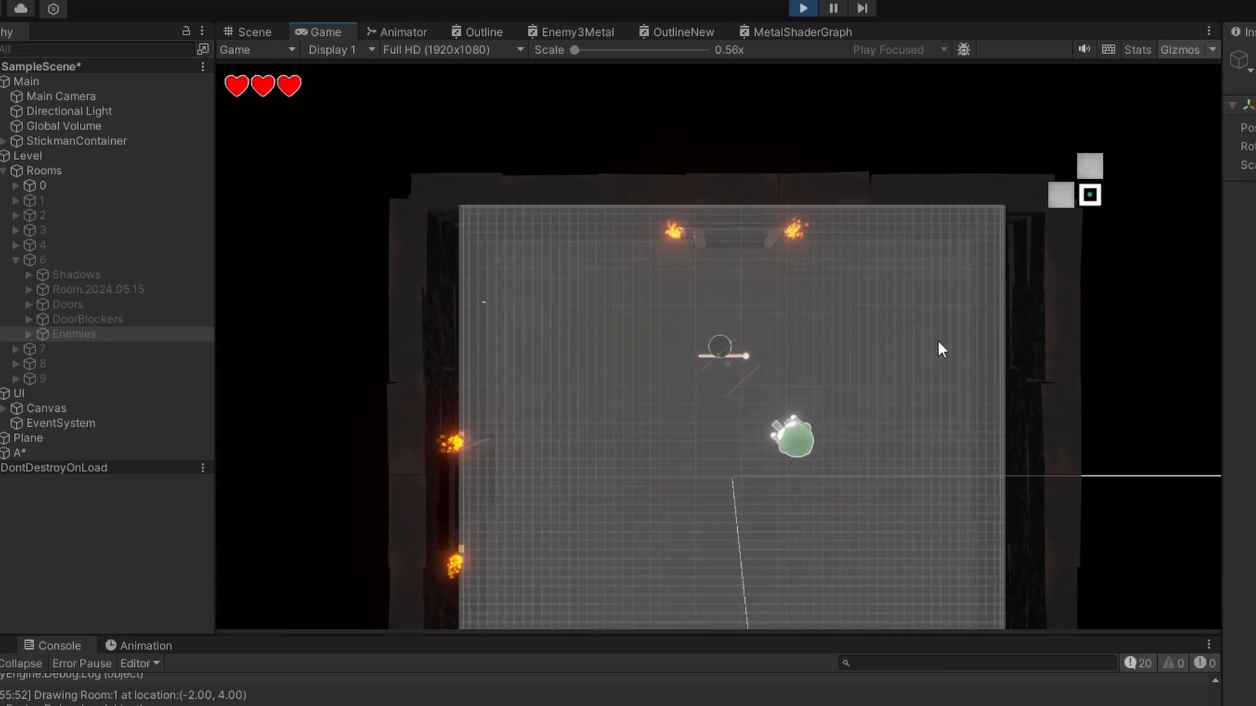
key("d")
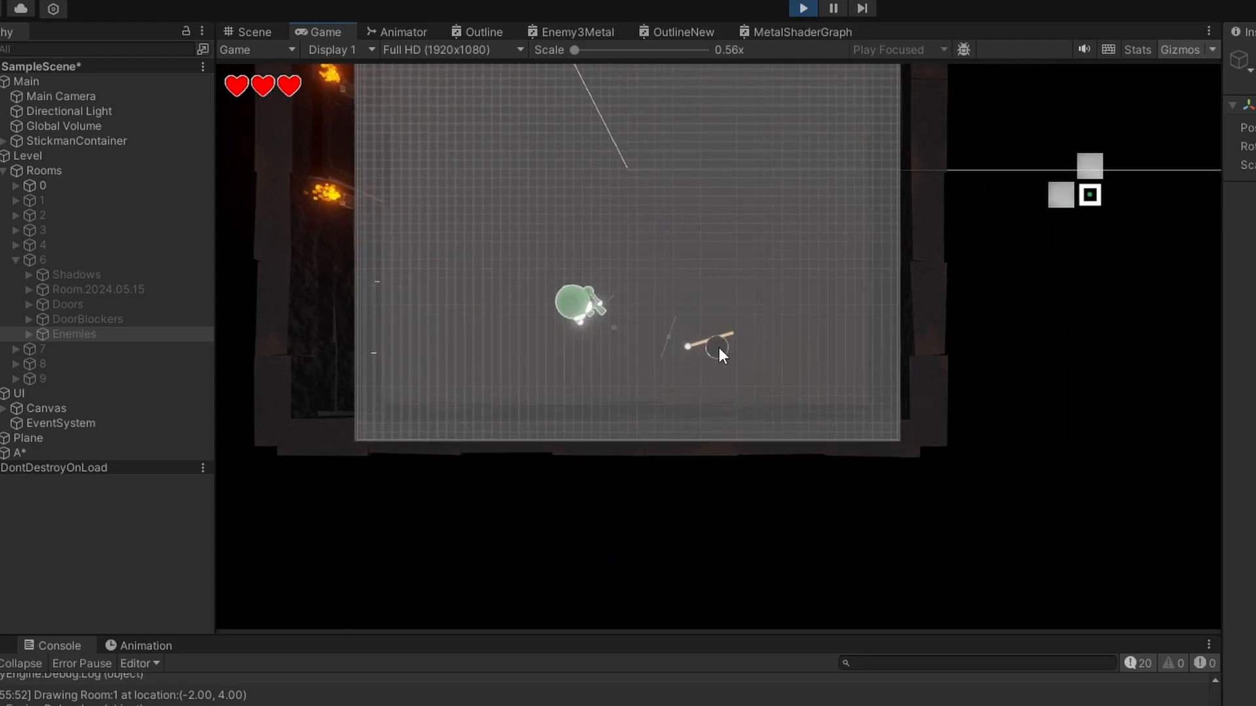
key("w")
key("a")
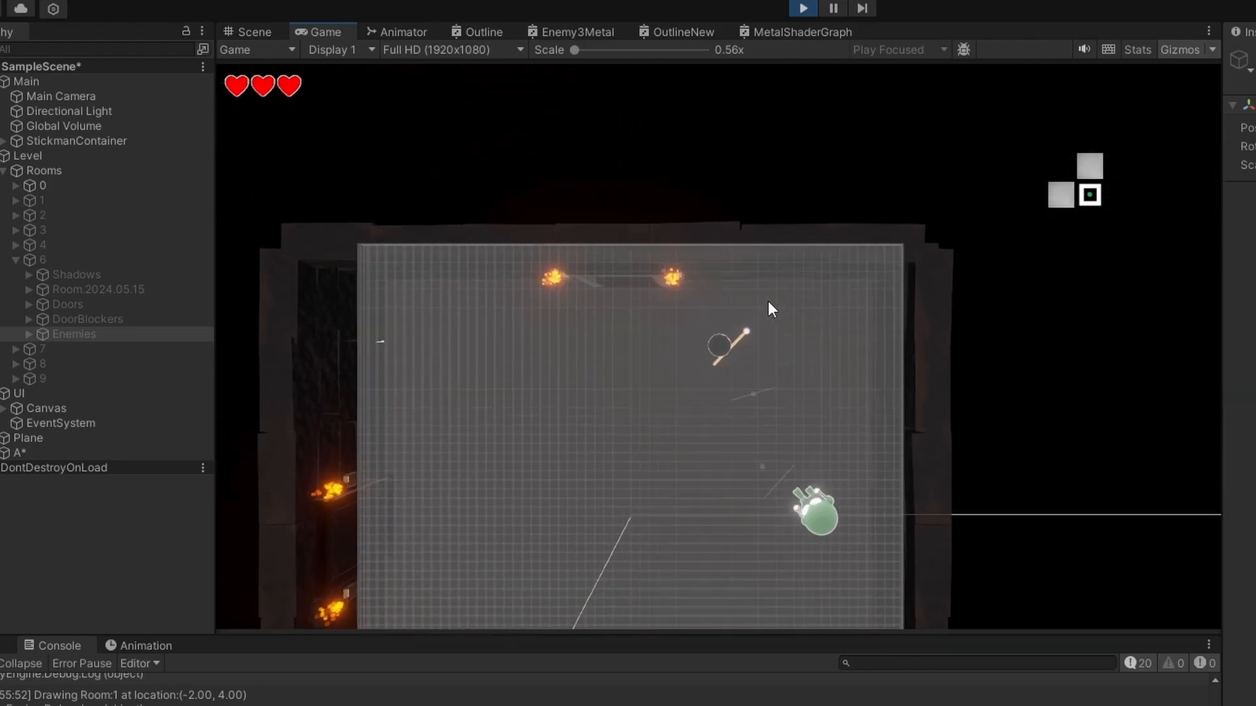
key("s")
key("d")
key("w")
key("a")
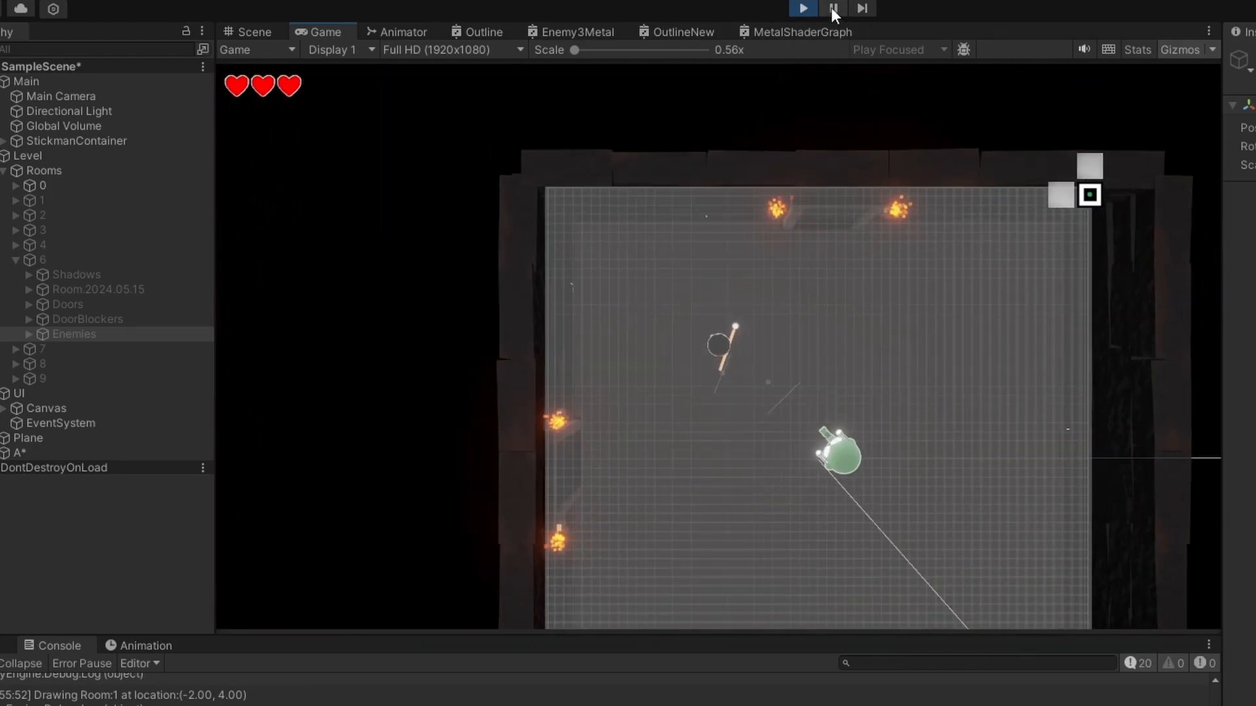
key("d")
key("s")
key("a")
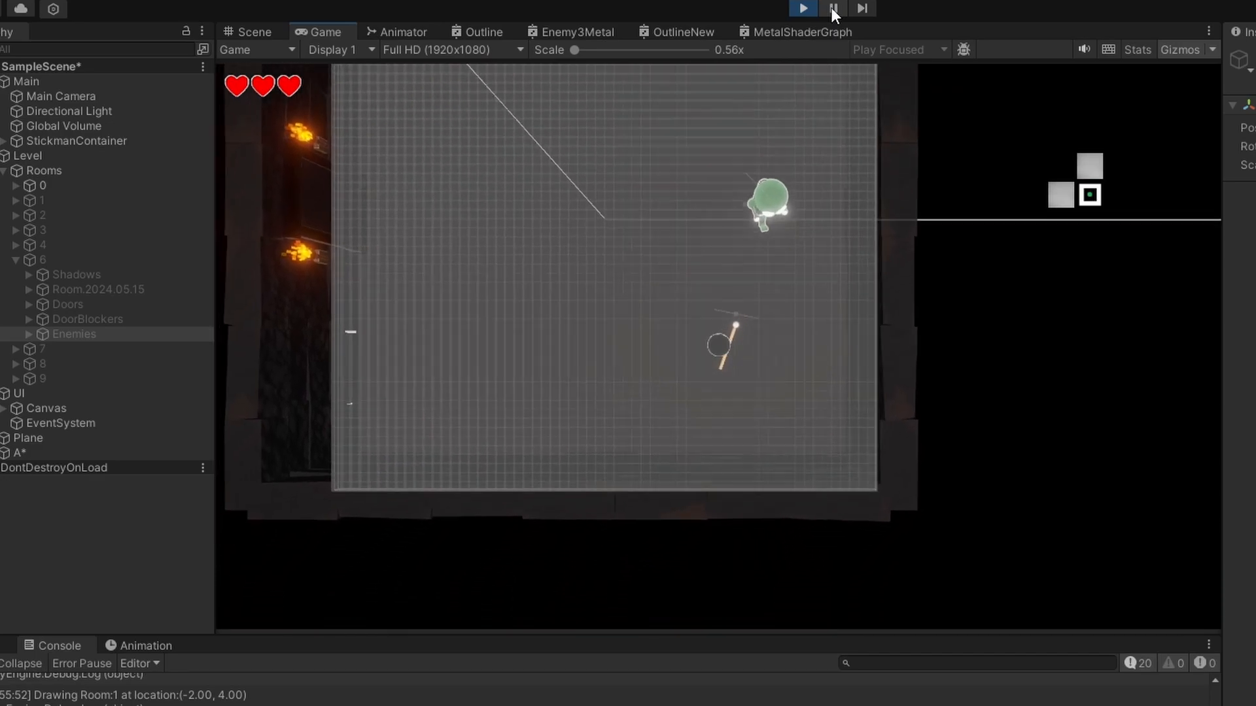
key("w")
key("d")
key("s")
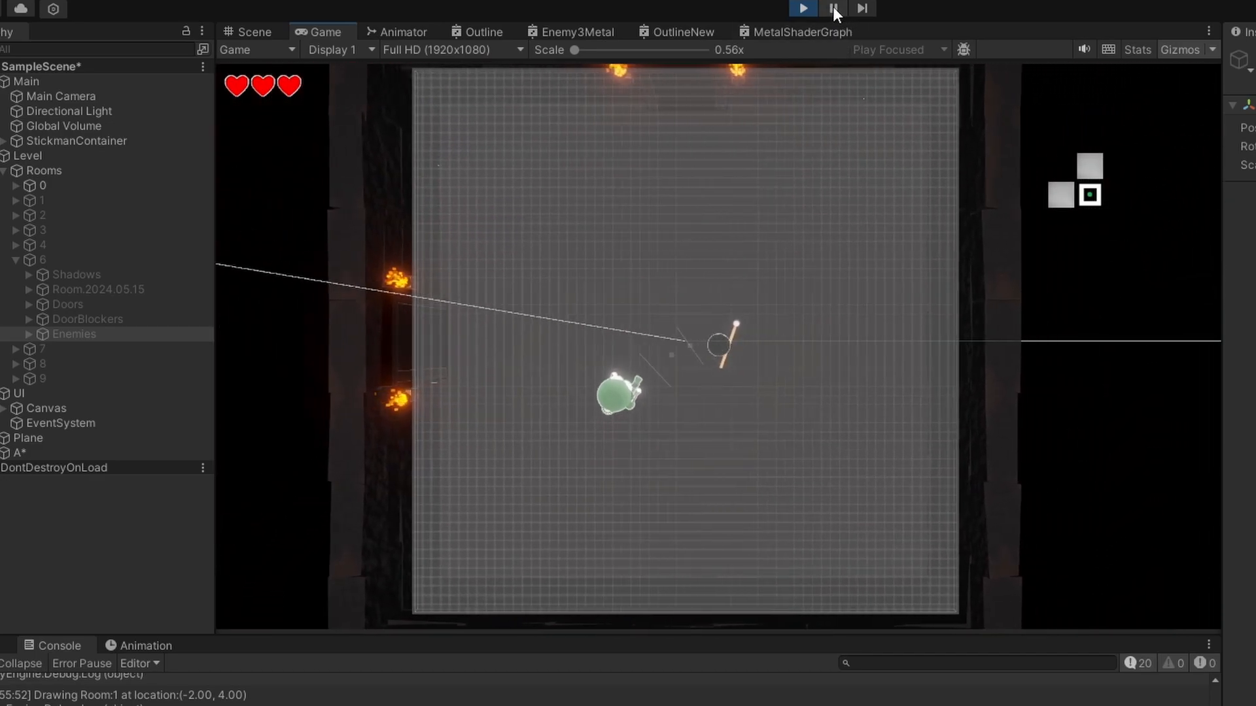
key("a")
key("w")
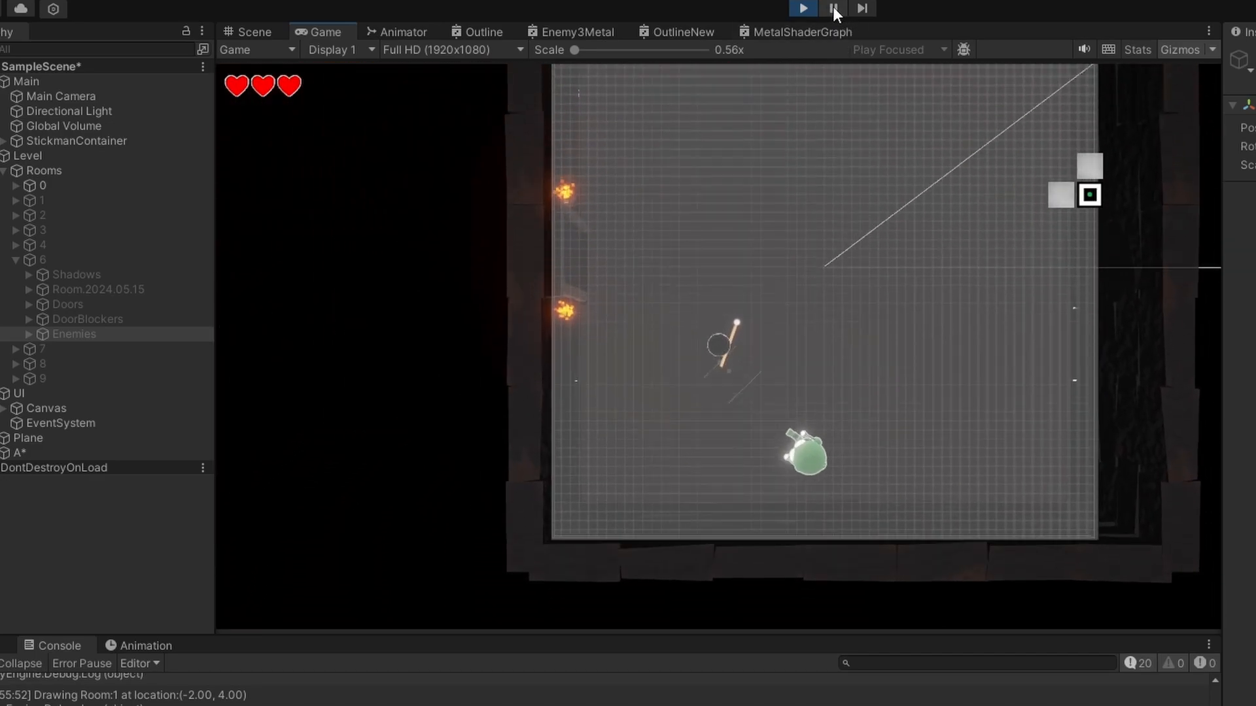
key("d")
left_click(833, 7)
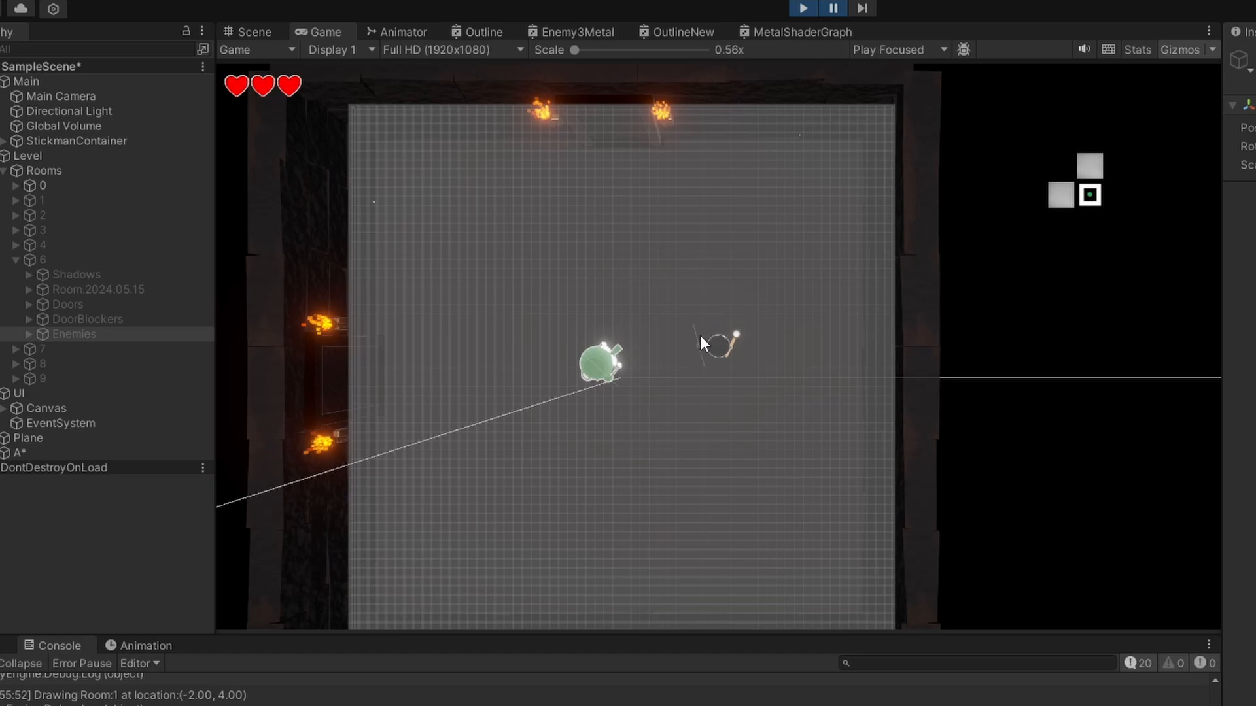
left_click(804, 8)
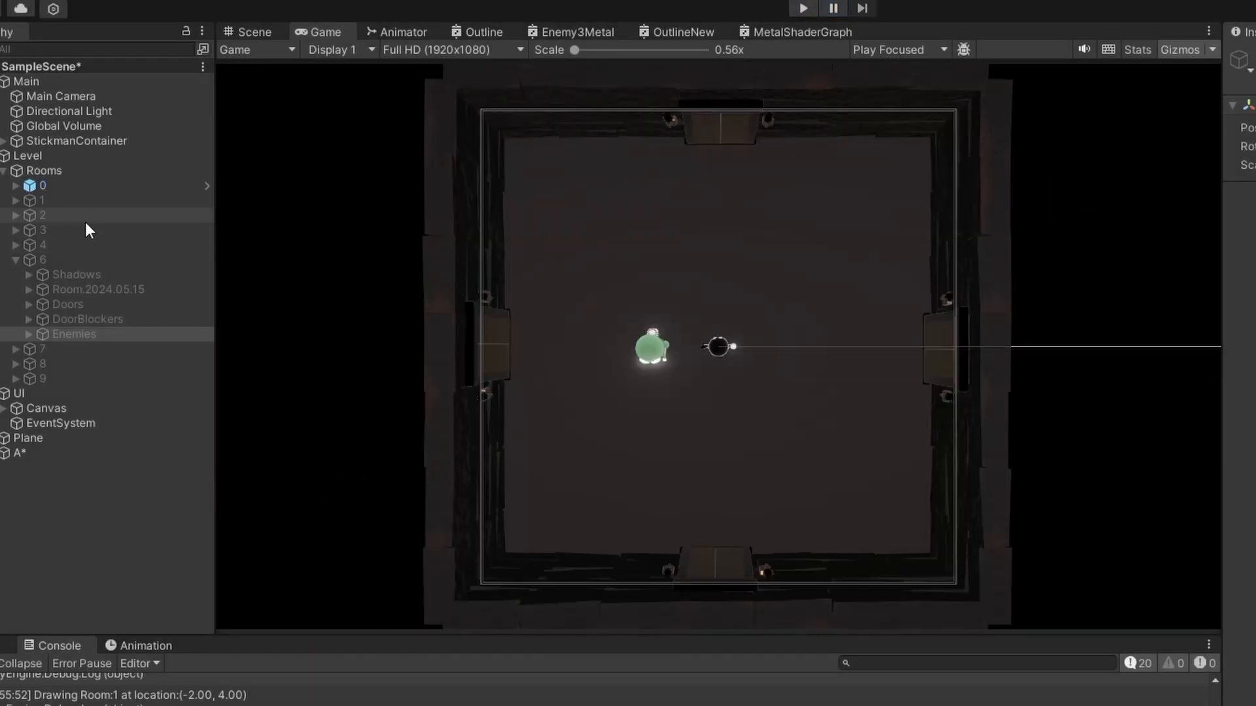
- Create a cube inside room 0 and assign it to the Obstacle layer
left_click(15, 186)
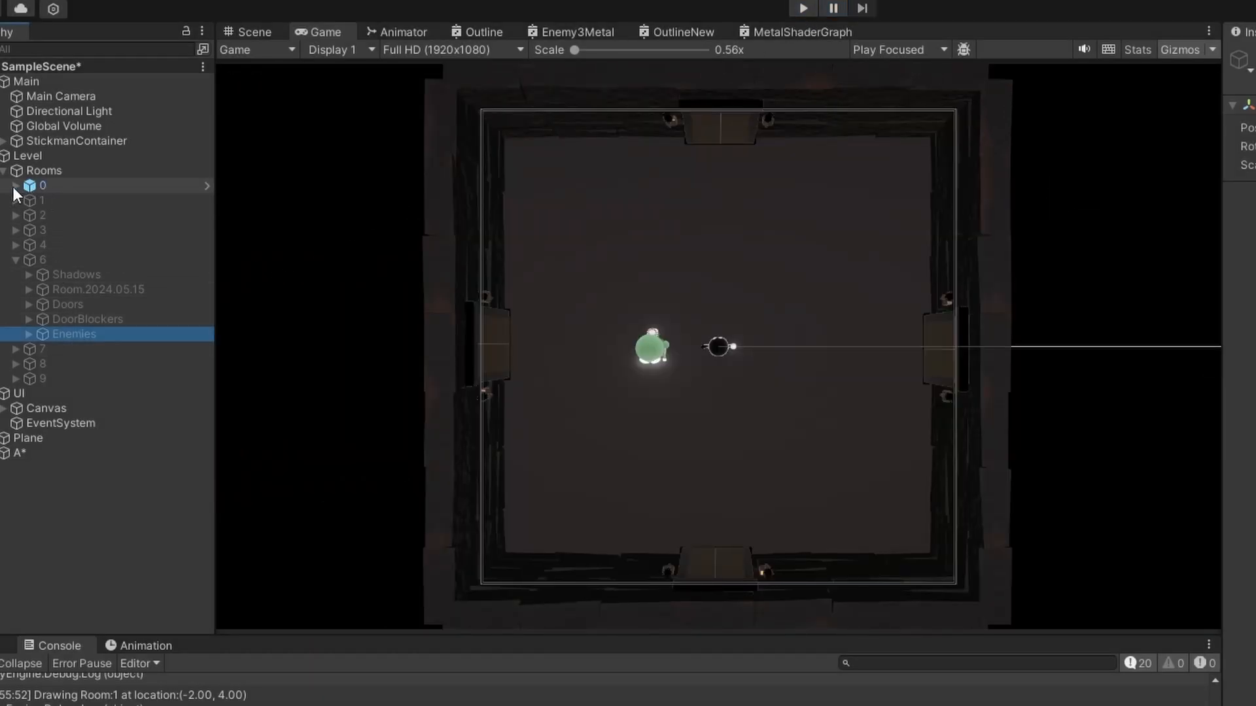
right_click(38, 183)
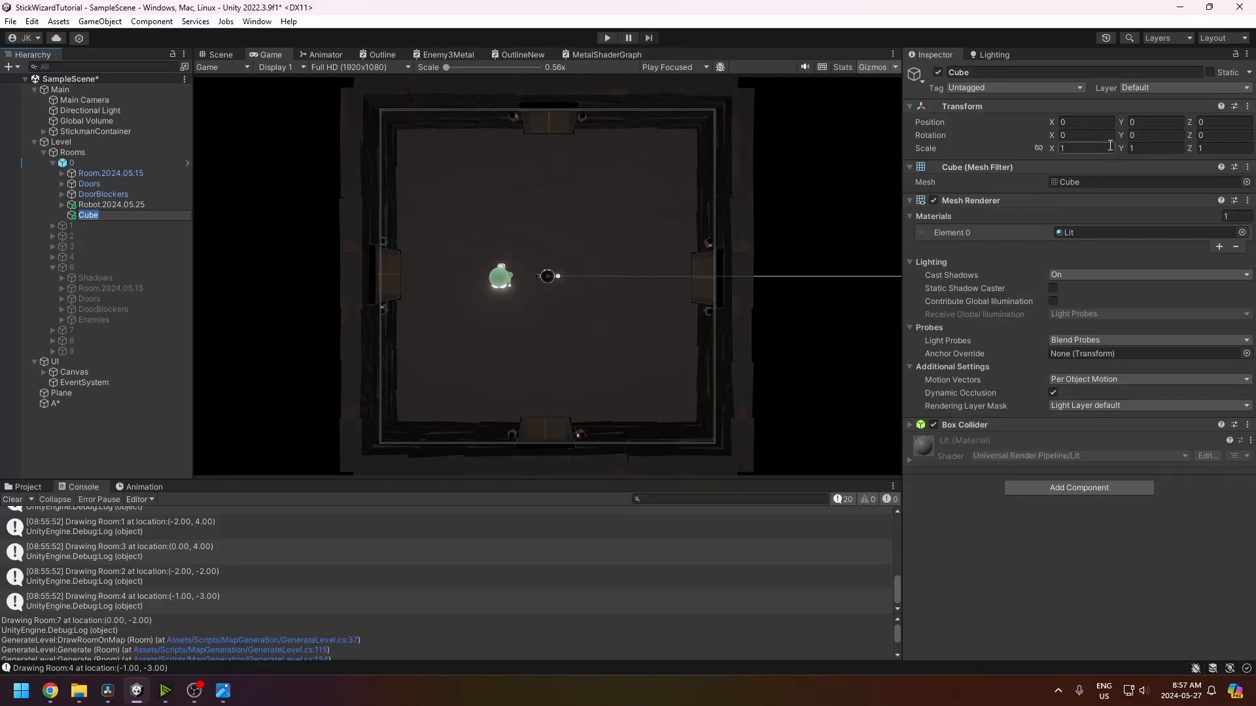
left_click(1142, 89)
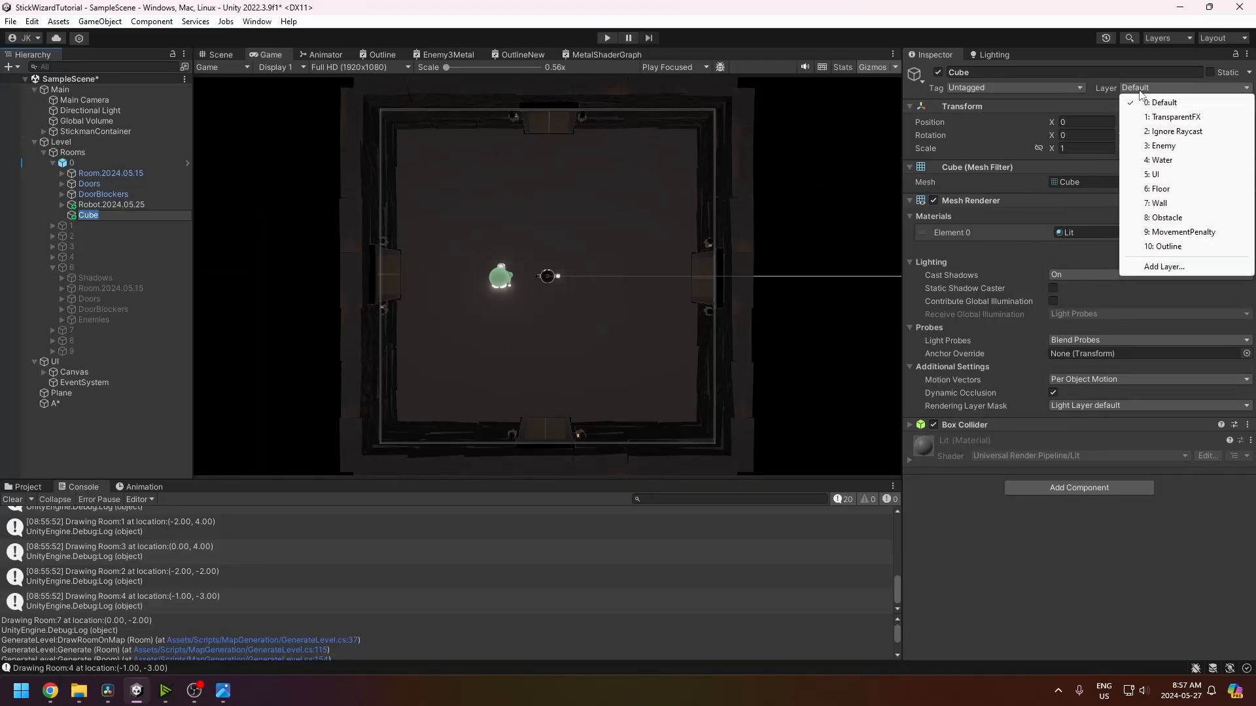
left_click(1166, 219)
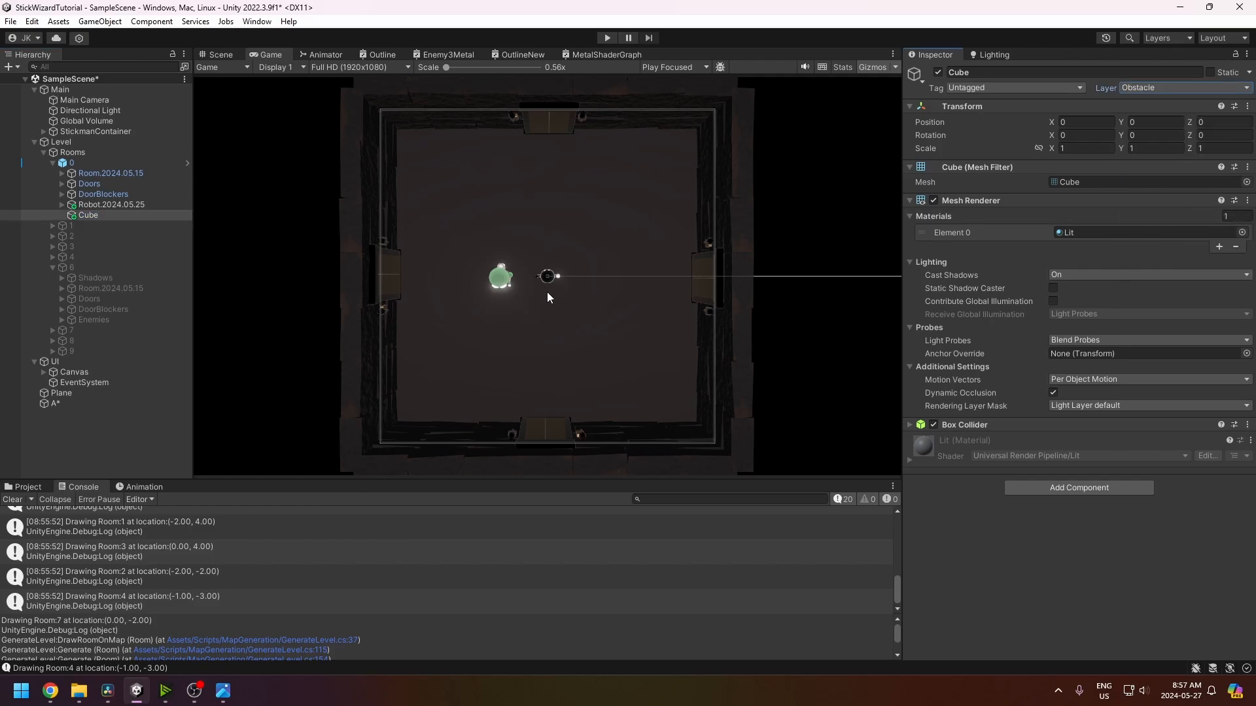
- Scale the cube uniformly to about 19.71 and move it in the scene to about X 0.2, Z 34
left_click(163, 215)
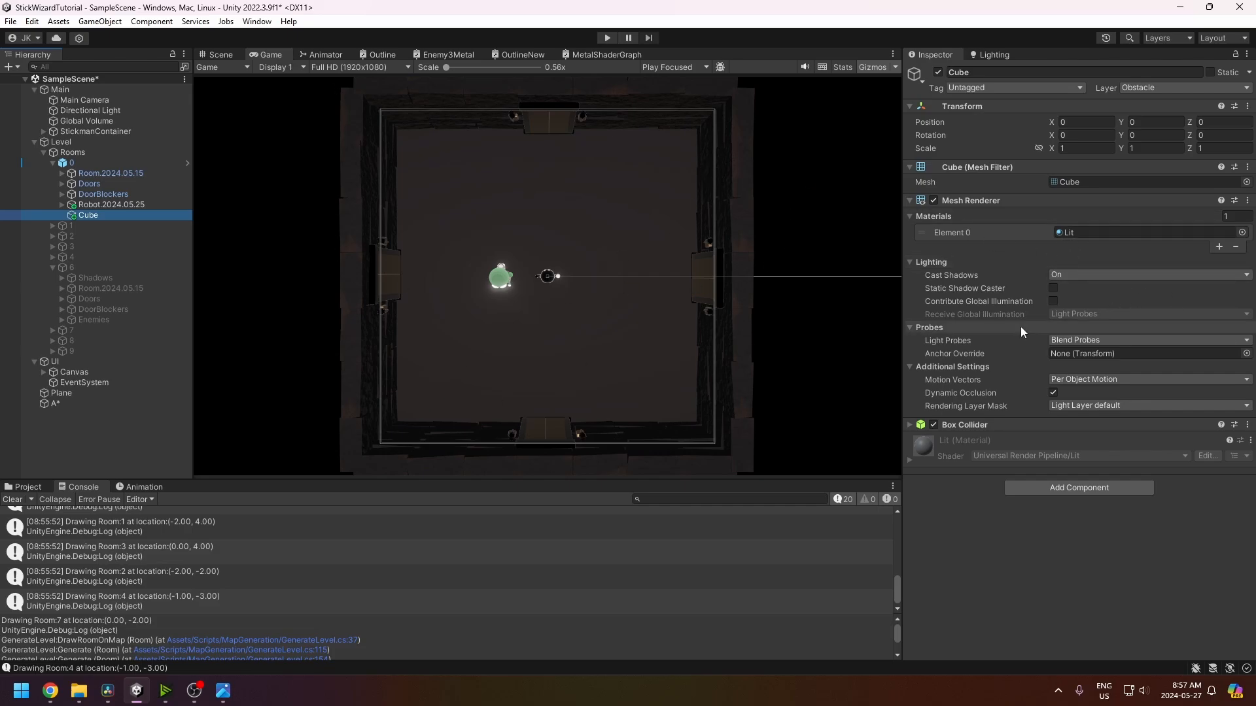
left_click(1049, 152)
left_click_drag(1050, 152, 229, 185)
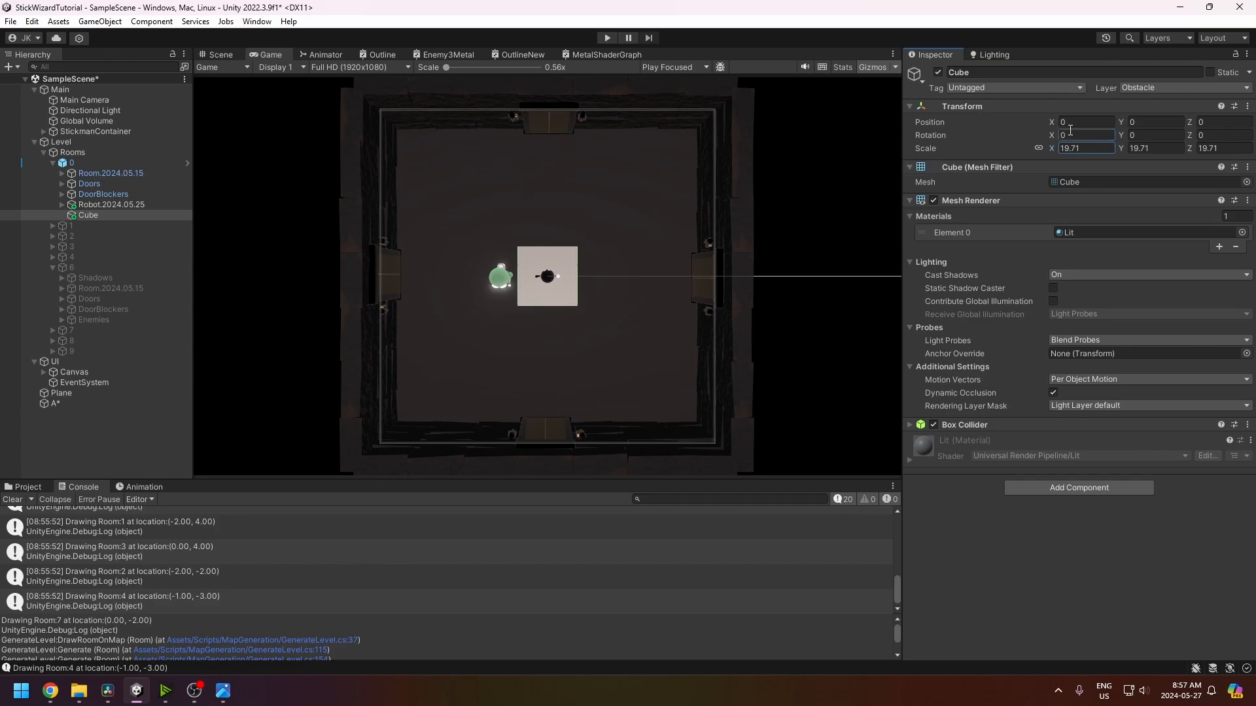
left_click(220, 55)
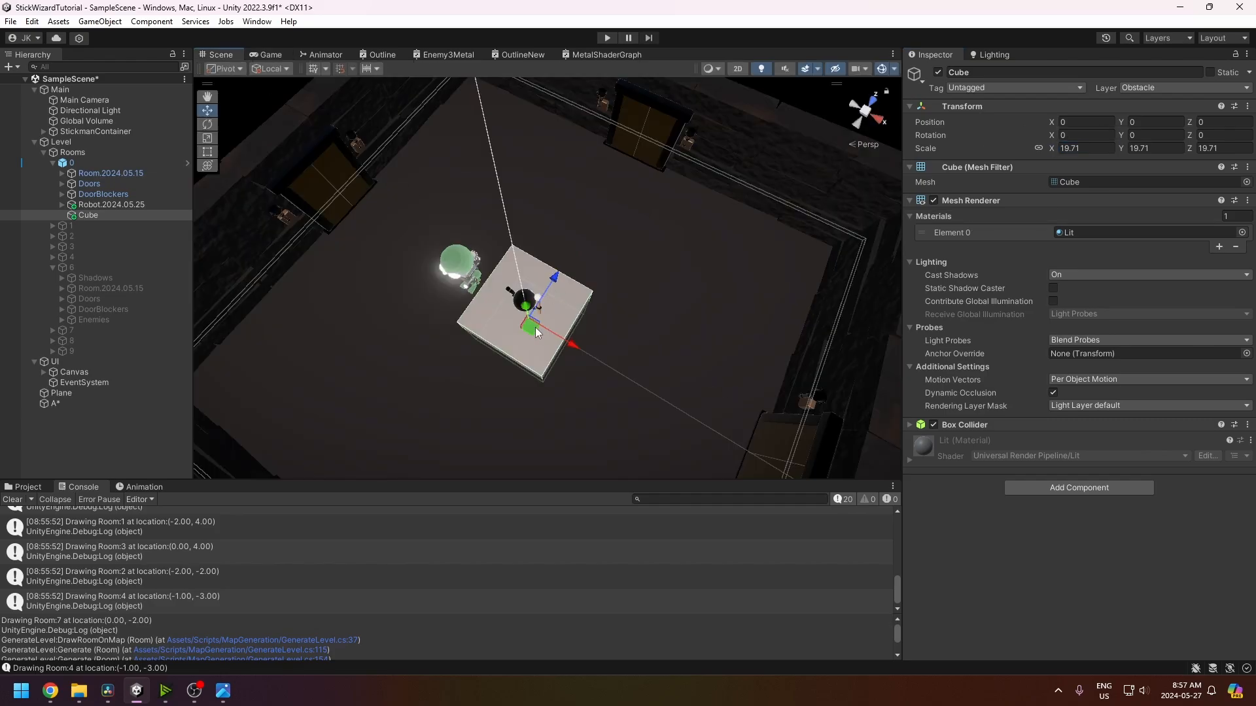
left_click_drag(535, 333, 707, 295)
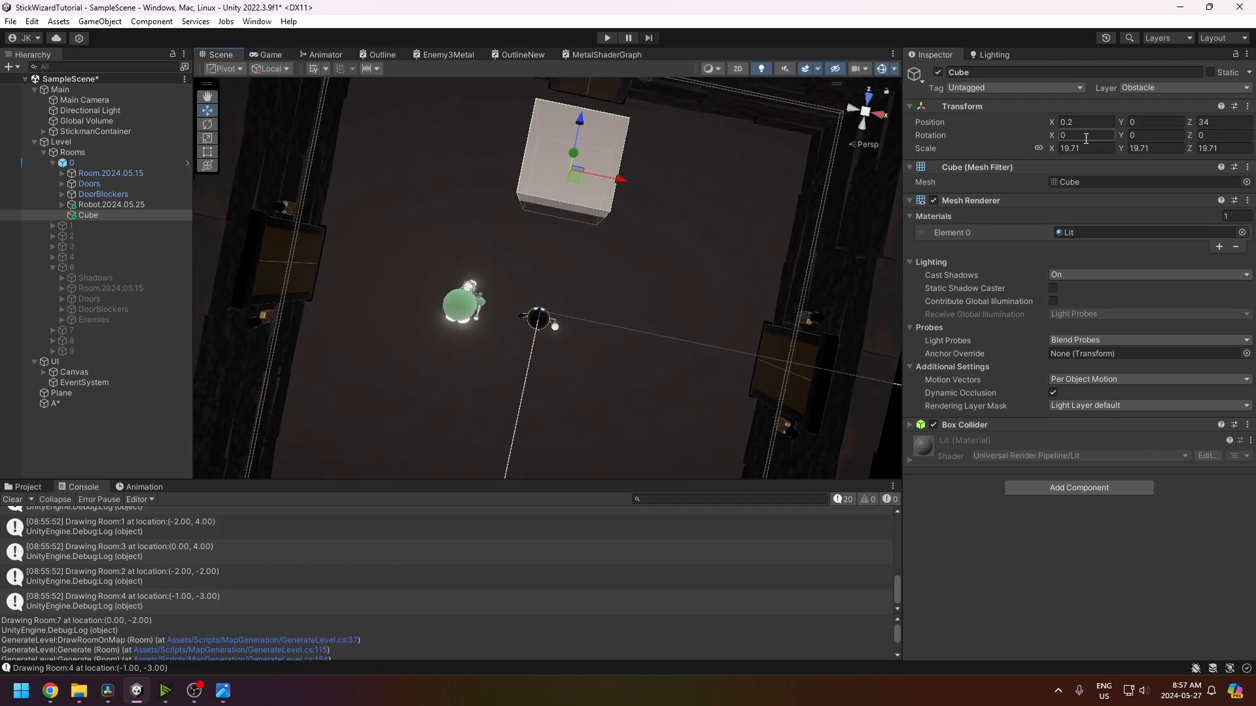
- Unlink the cube's scale axes, stretch it to about 75.86 along X, and move it to Z 27, checking it in the Game view
left_click(1038, 148)
left_click_drag(1054, 151, 757, 249)
left_click(572, 160)
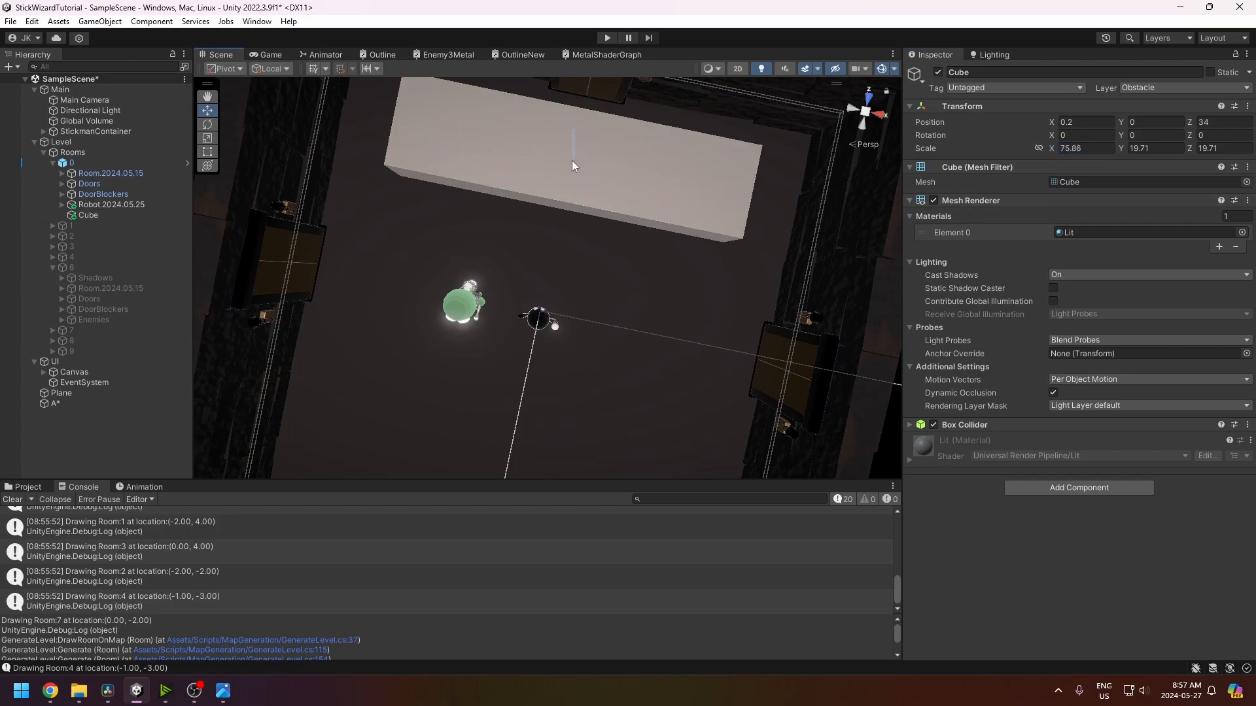
left_click(566, 158)
left_click_drag(580, 119, 575, 155)
left_click(265, 55)
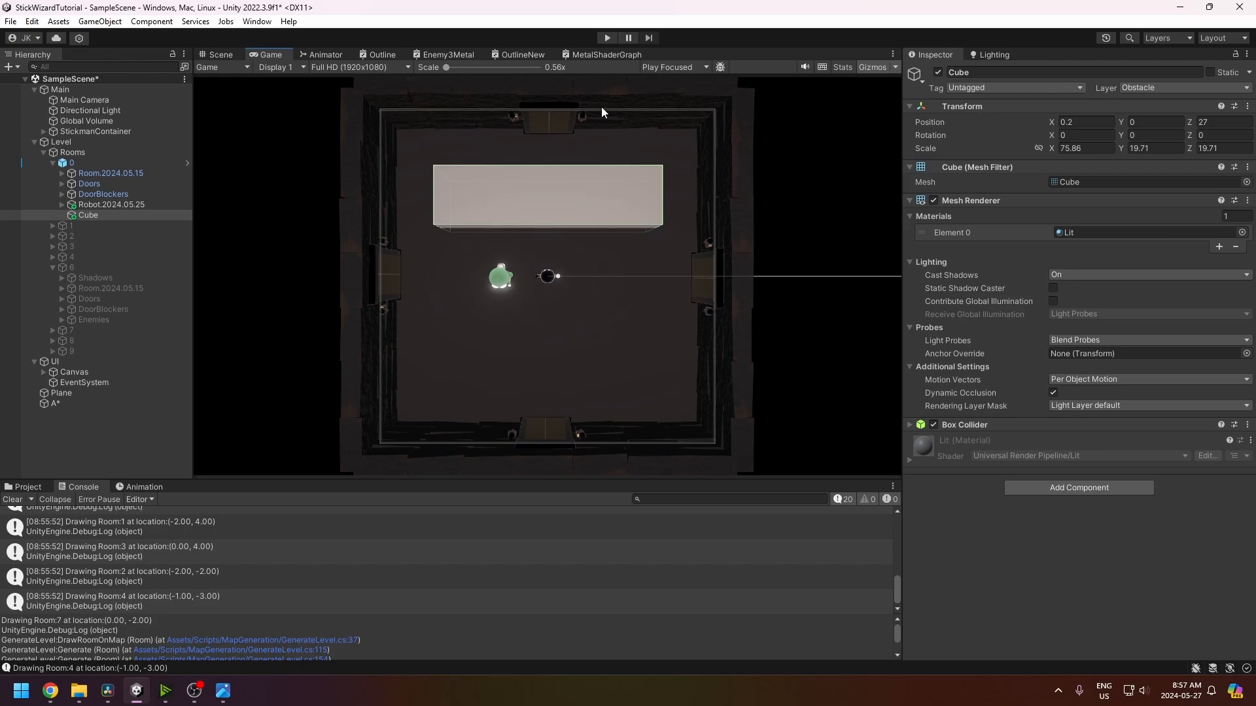
- Enter play mode, move the player around the obstacle cube to test the robot's chase, and pause the game
left_click(606, 37)
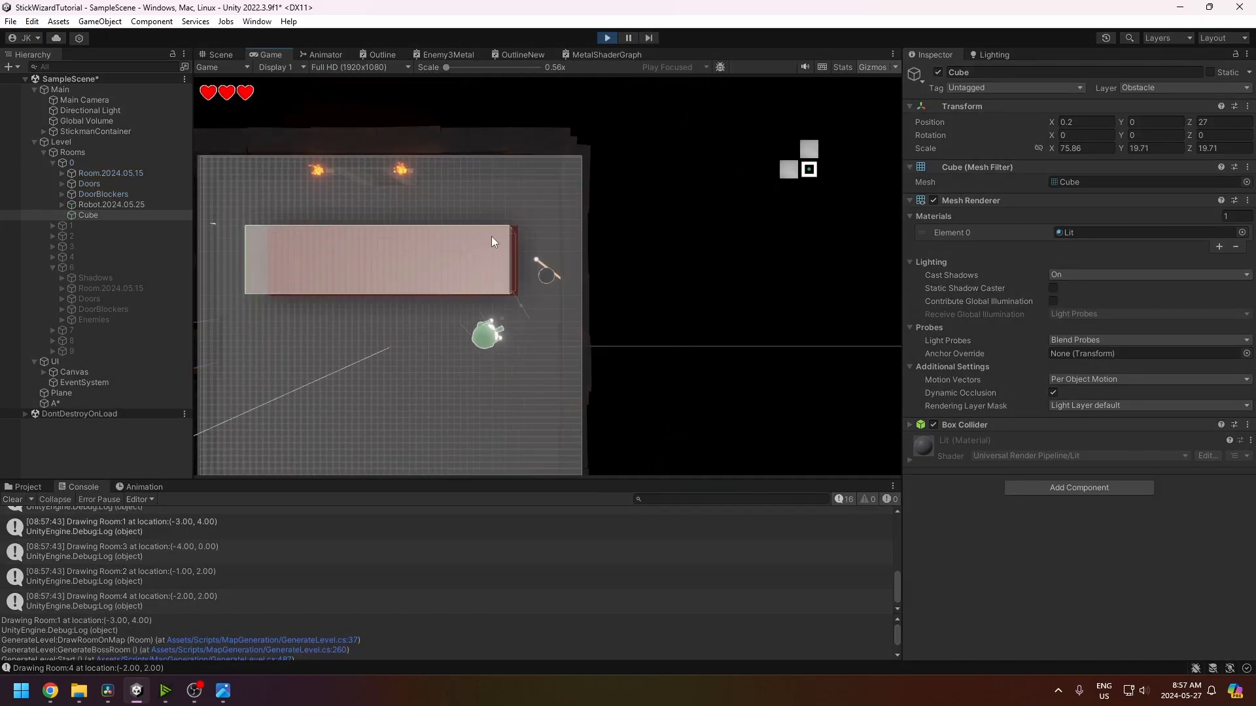
key("w")
key("a")
key("s")
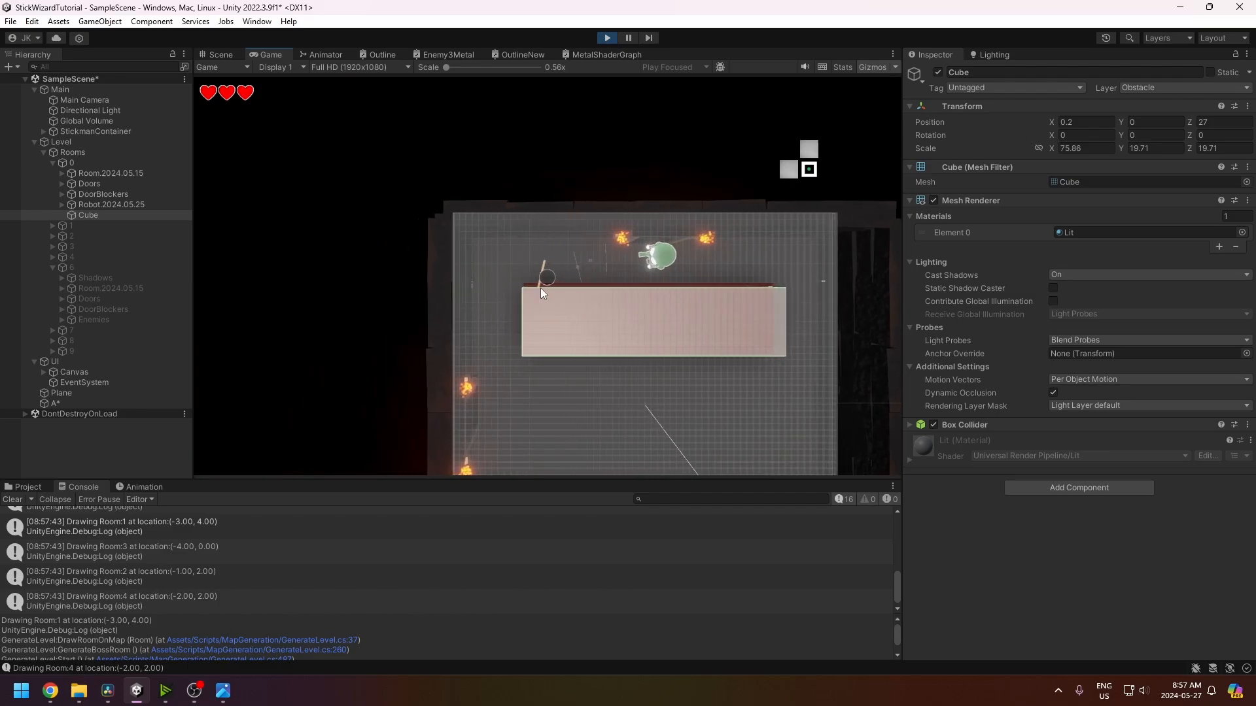
key("s")
key("d")
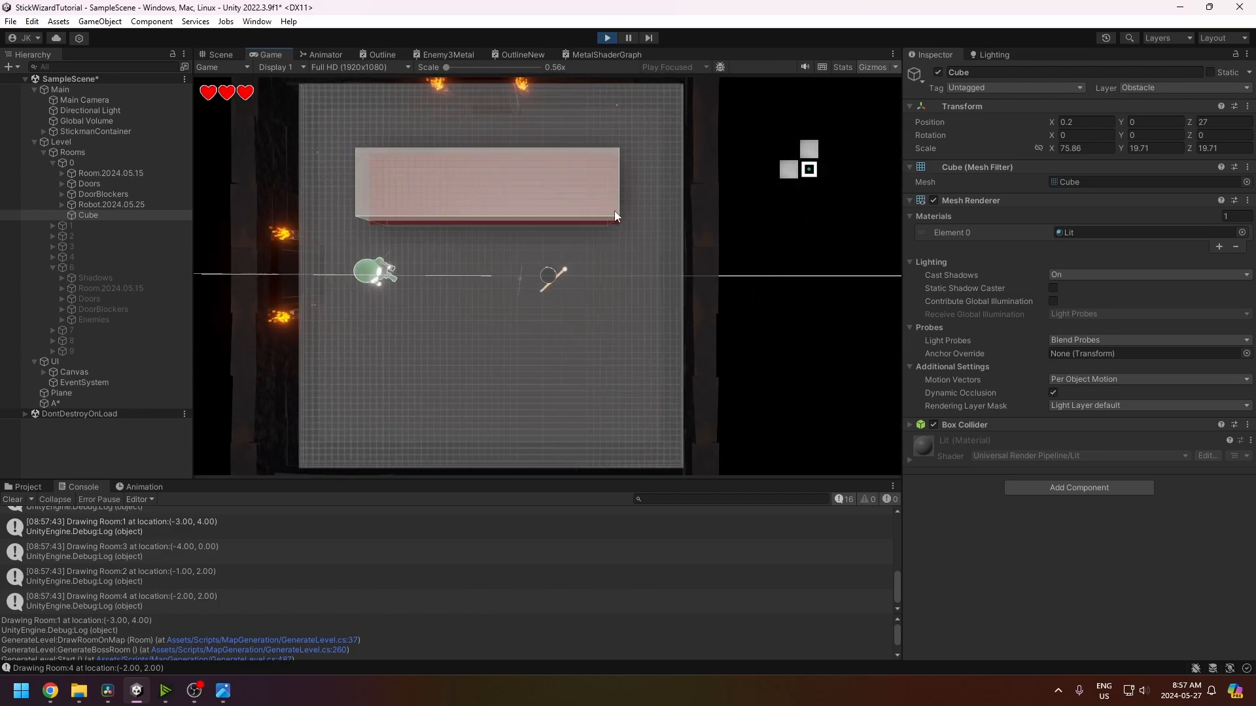
key("w")
key("a")
key("s")
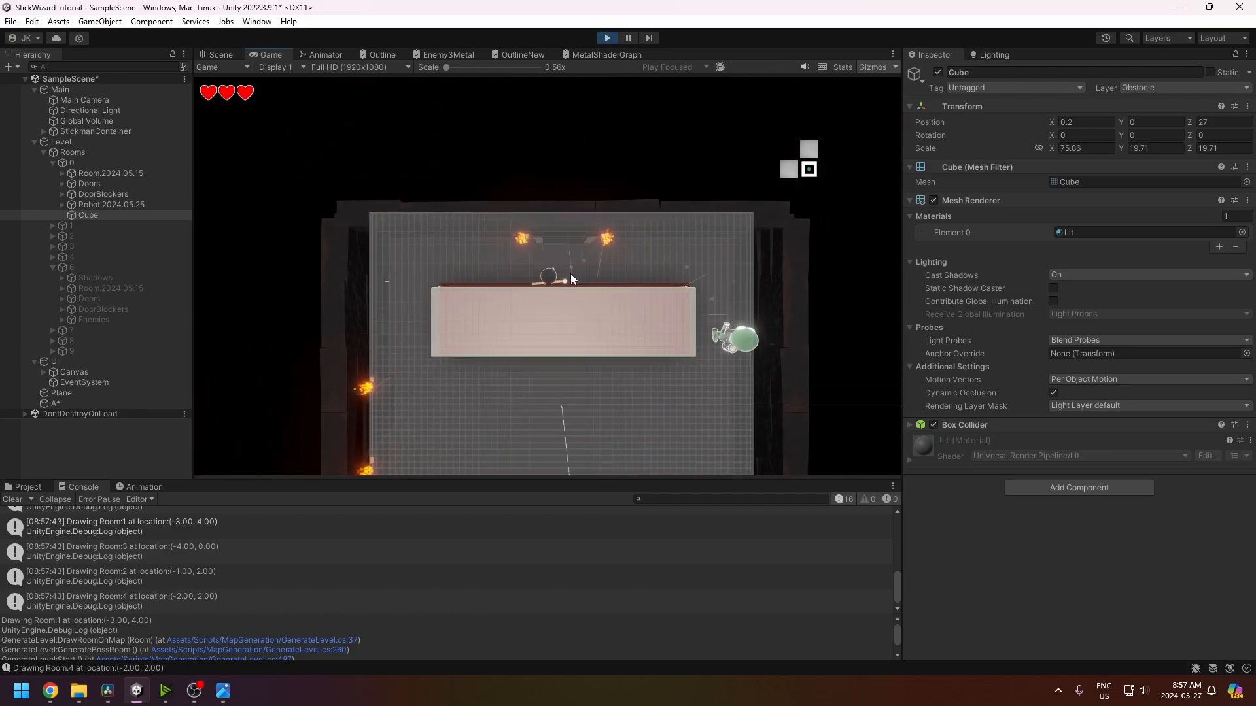
key("d")
left_click(630, 39)
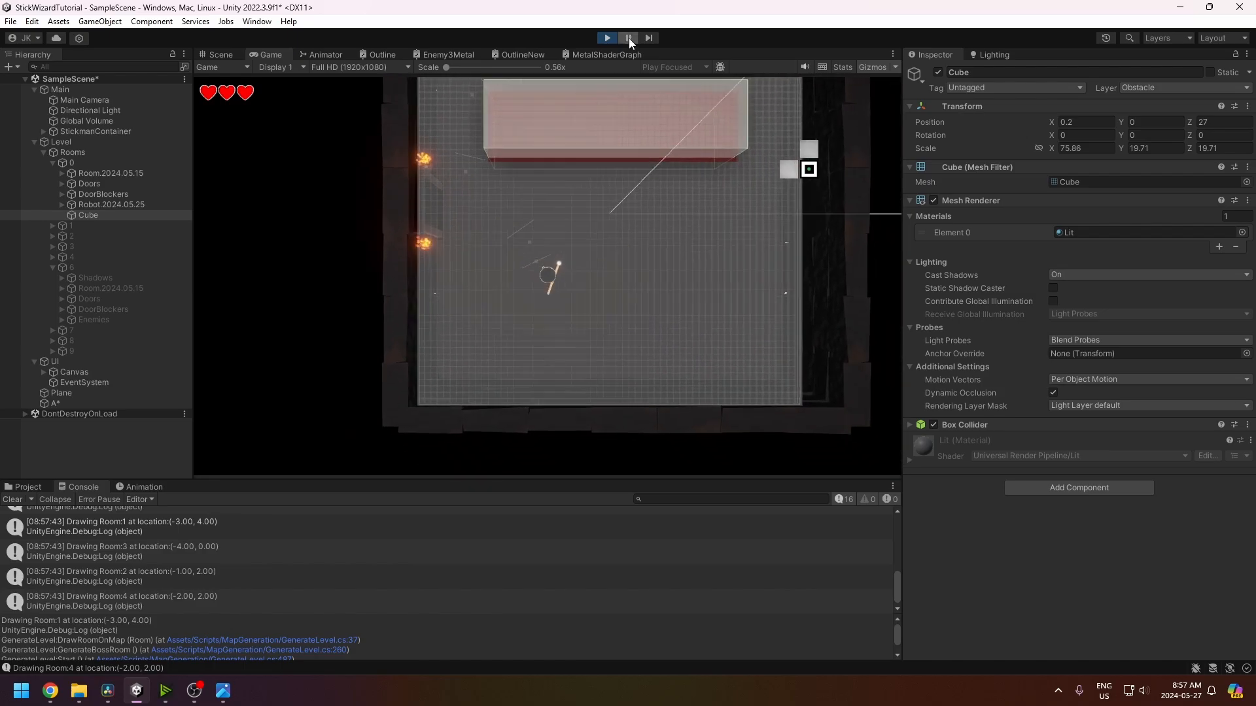
- End play mode, set the A* grid's Node Radius to 3, and restart play mode
left_click(56, 403)
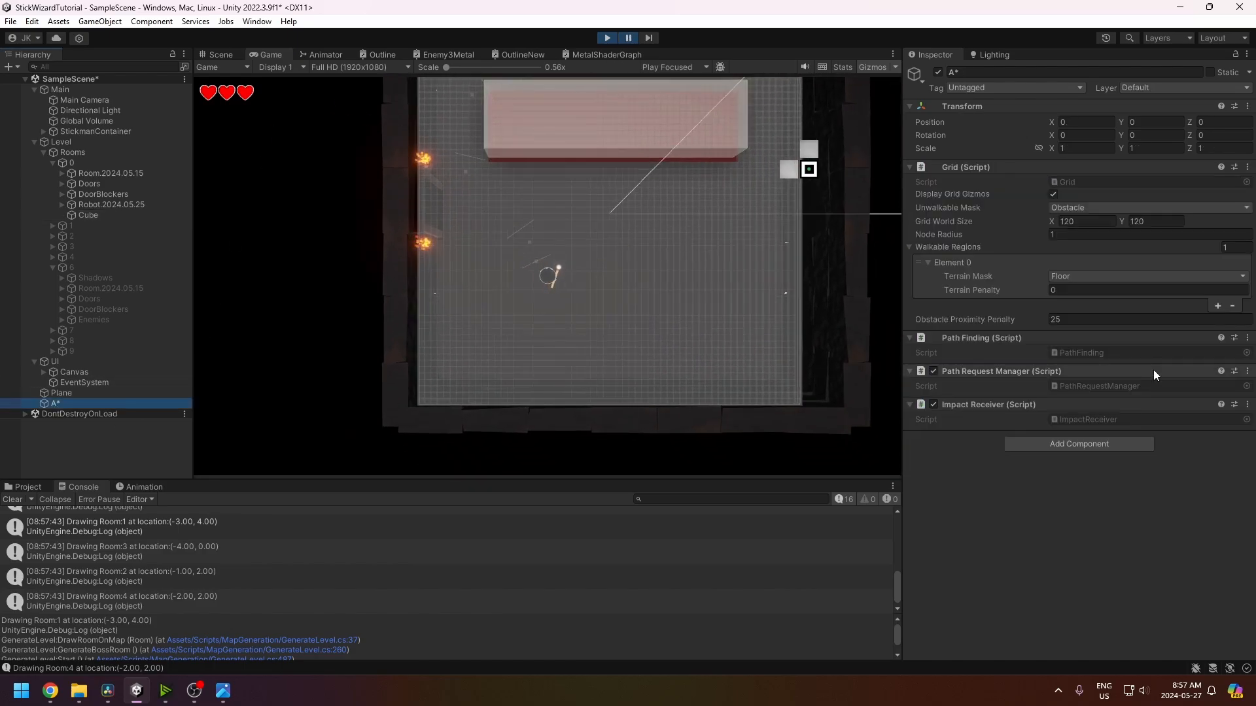
left_click(1058, 234)
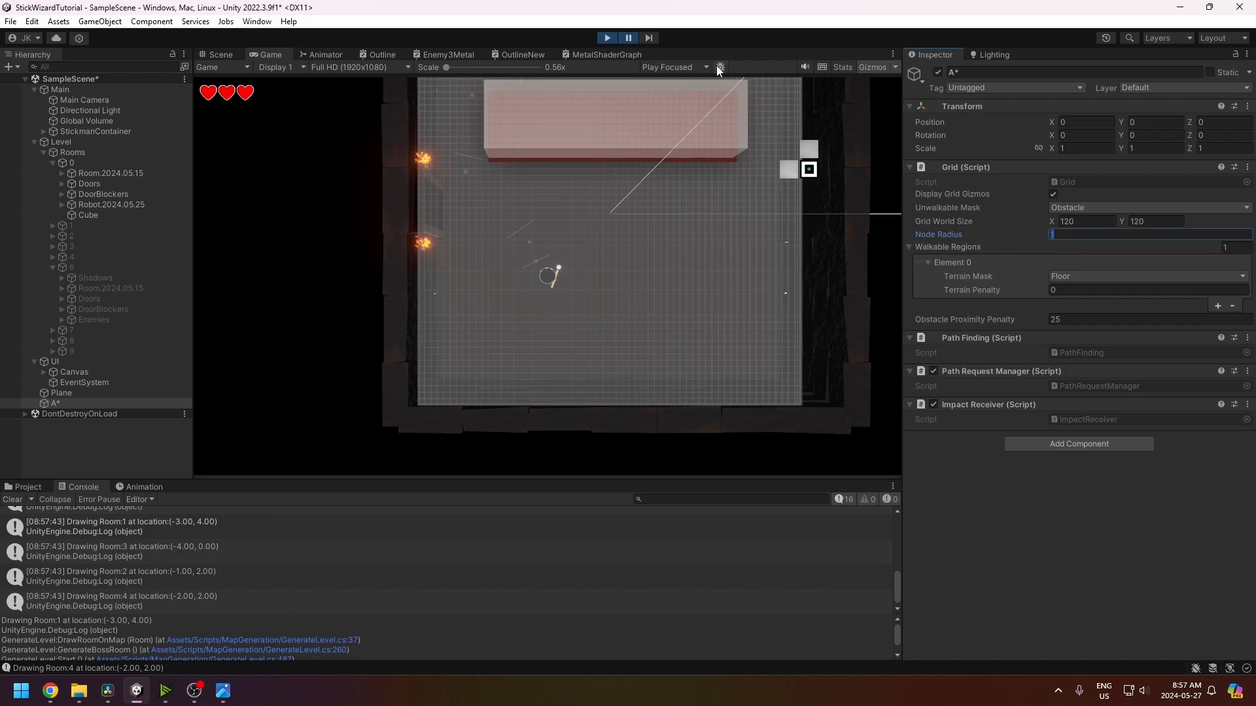
left_click(609, 37)
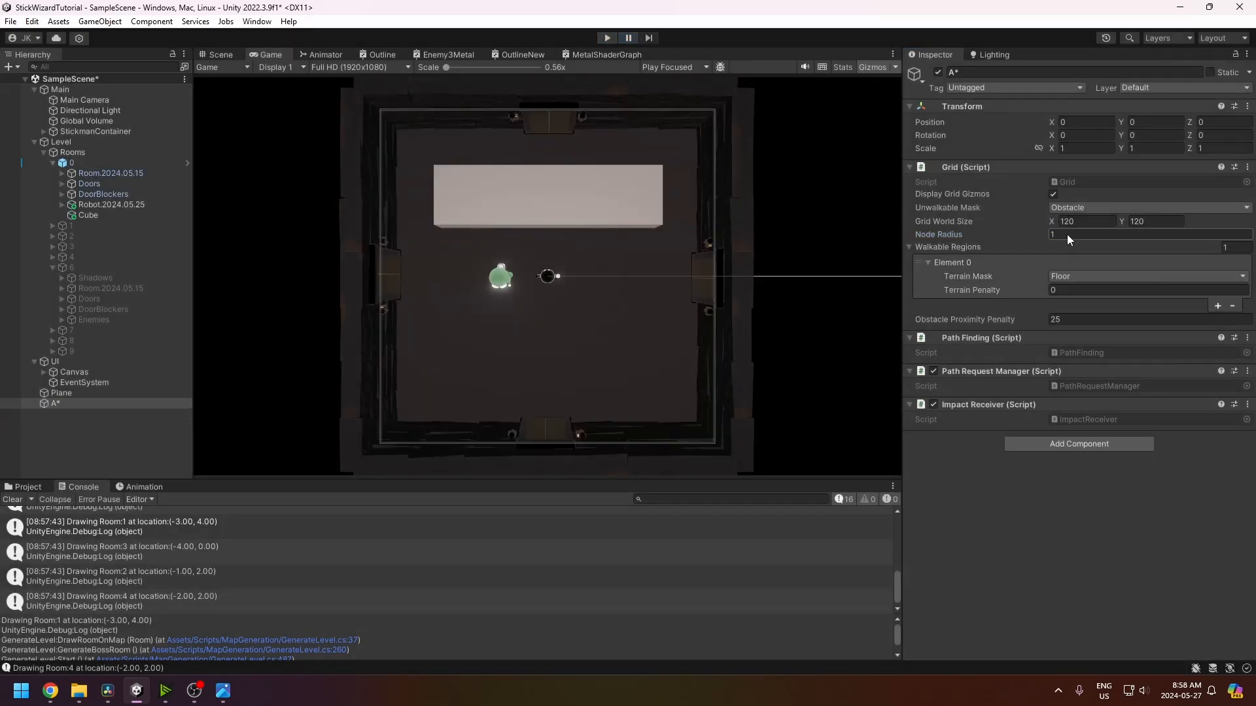
left_click(609, 38)
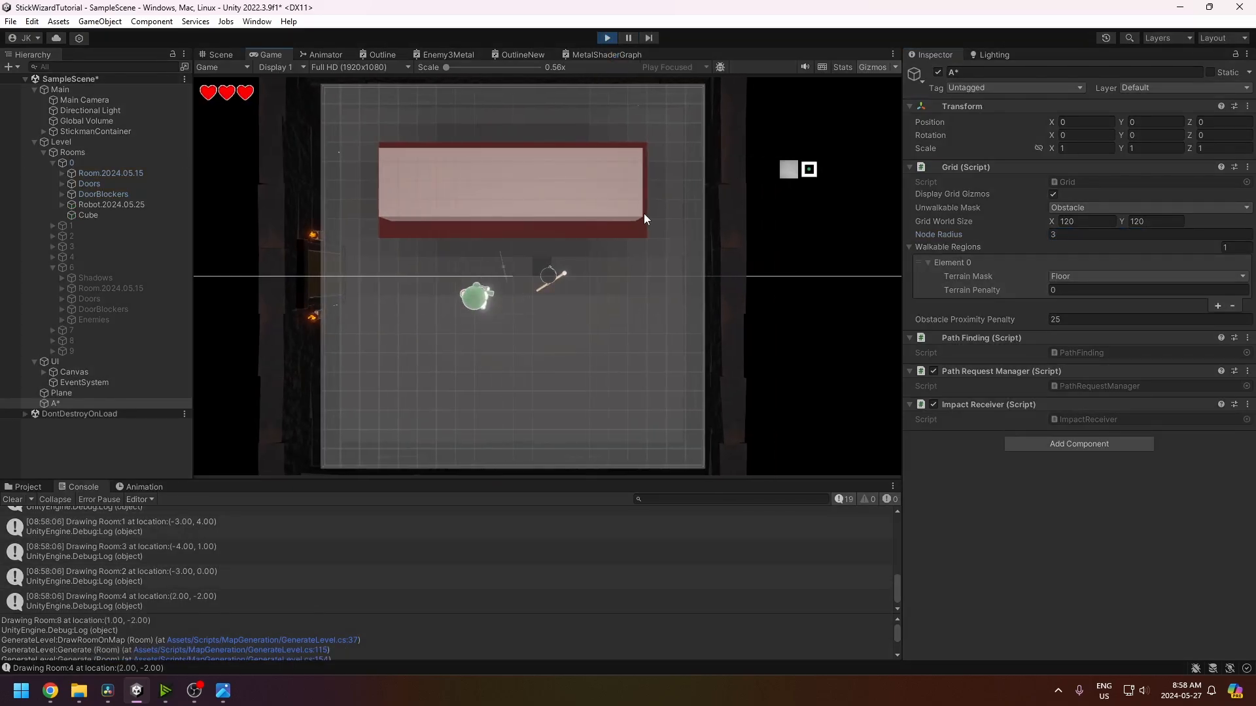
- Move the player around both sides of the obstacle cube to test the robot's pathfinding on the coarser grid
key("a")
key("w")
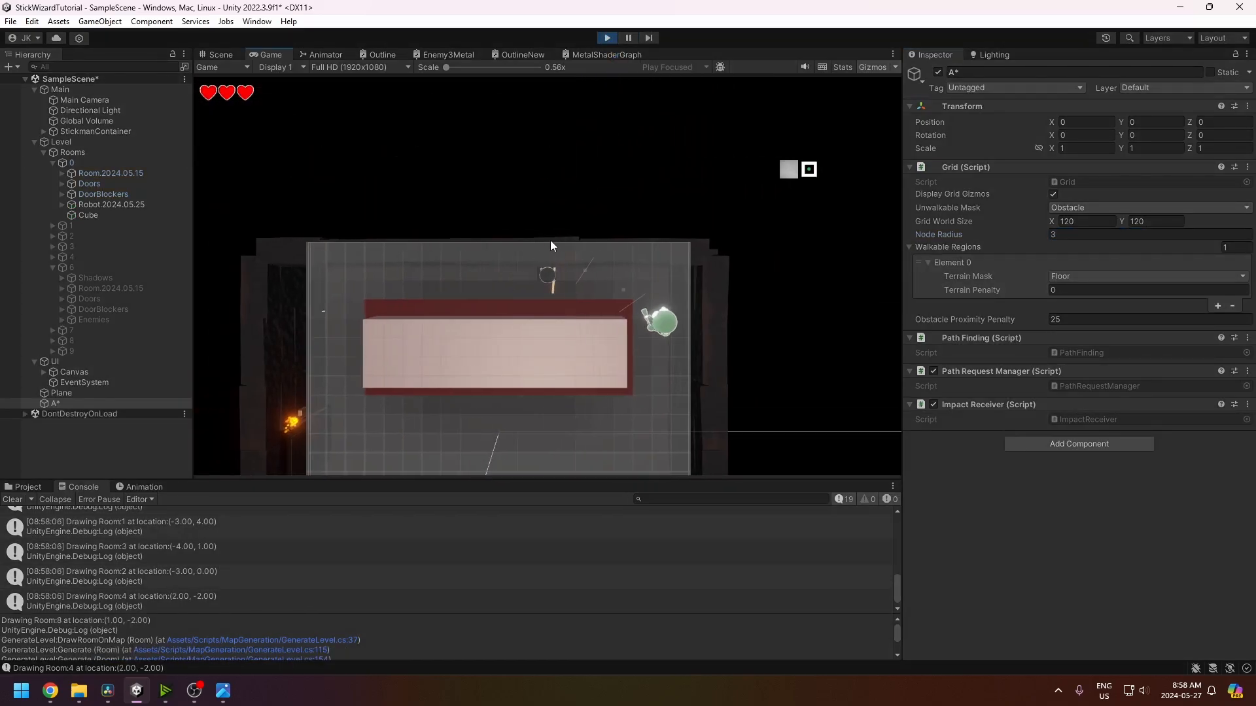
key("s")
key("s")
key("d")
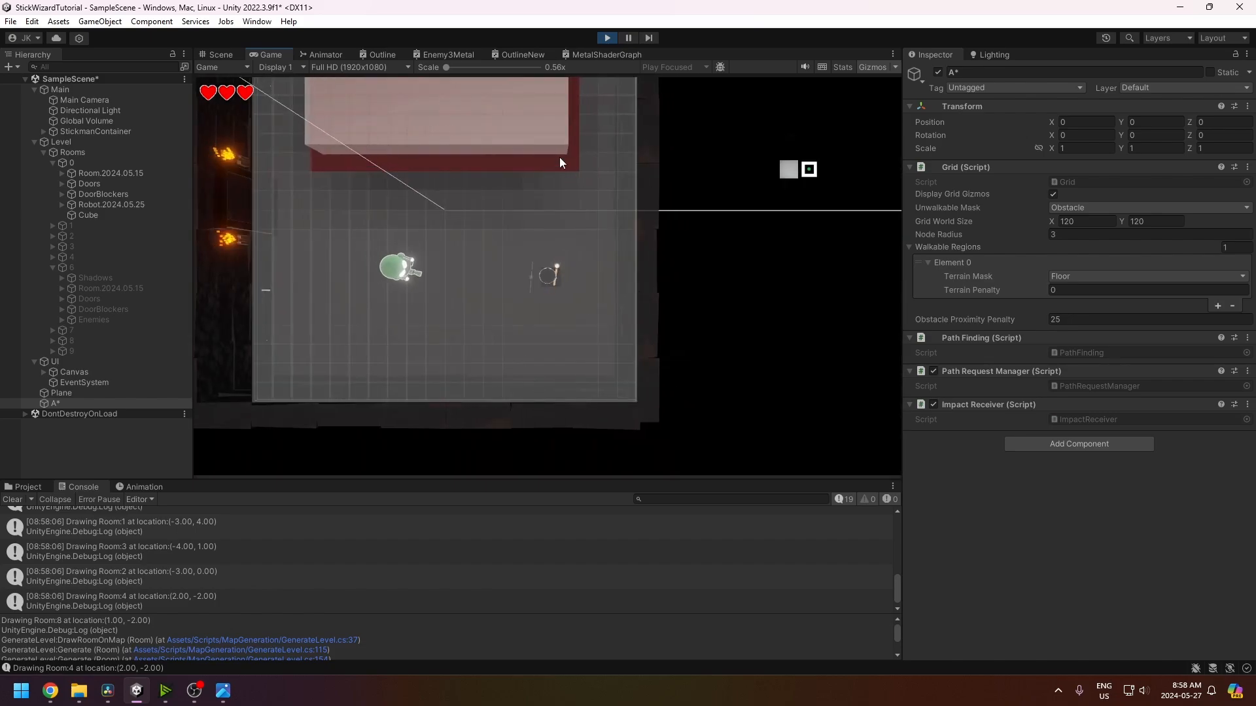
key("w")
key("a")
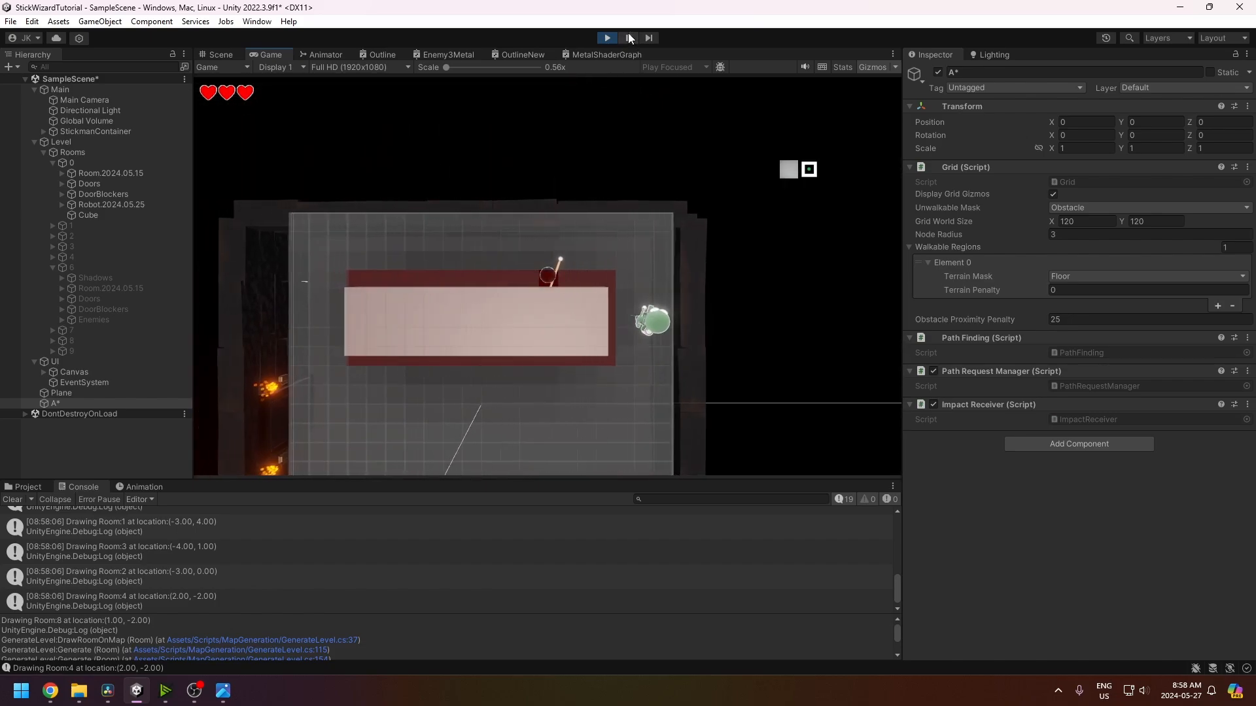
key("d")
key("w")
key("a")
key("a")
key("s")
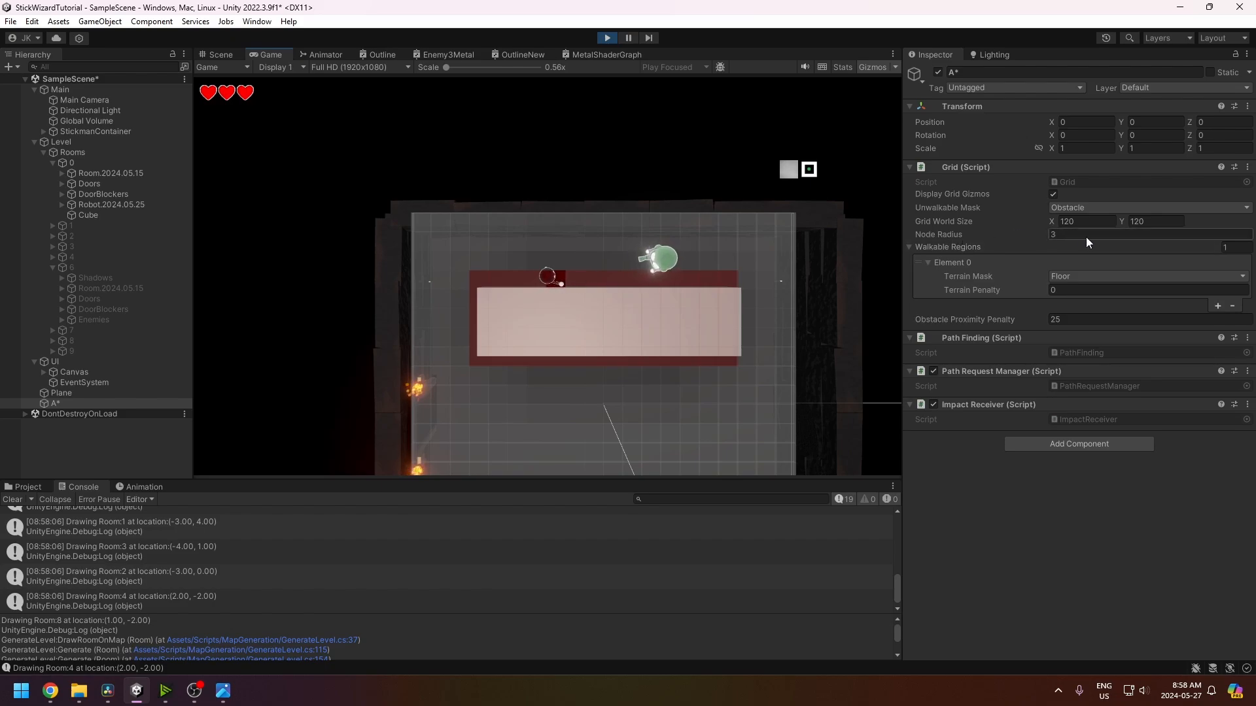
key("a")
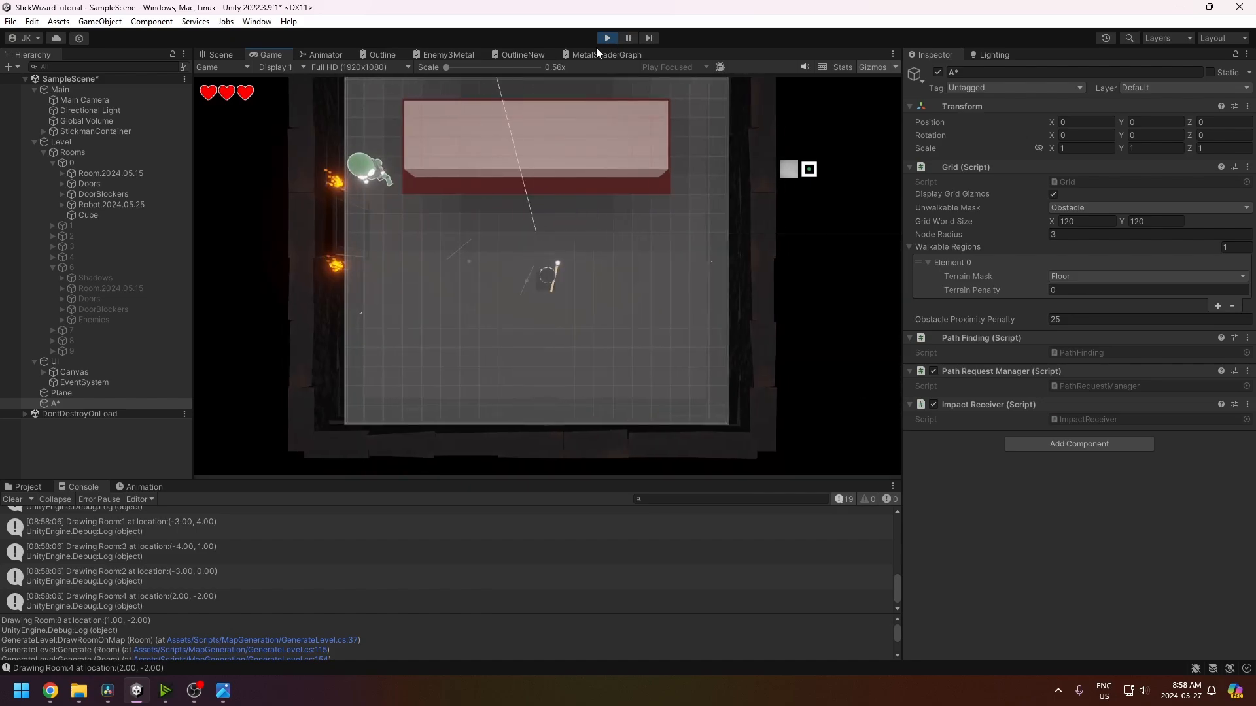
key("d")
key("w")
key("s")
key("a")
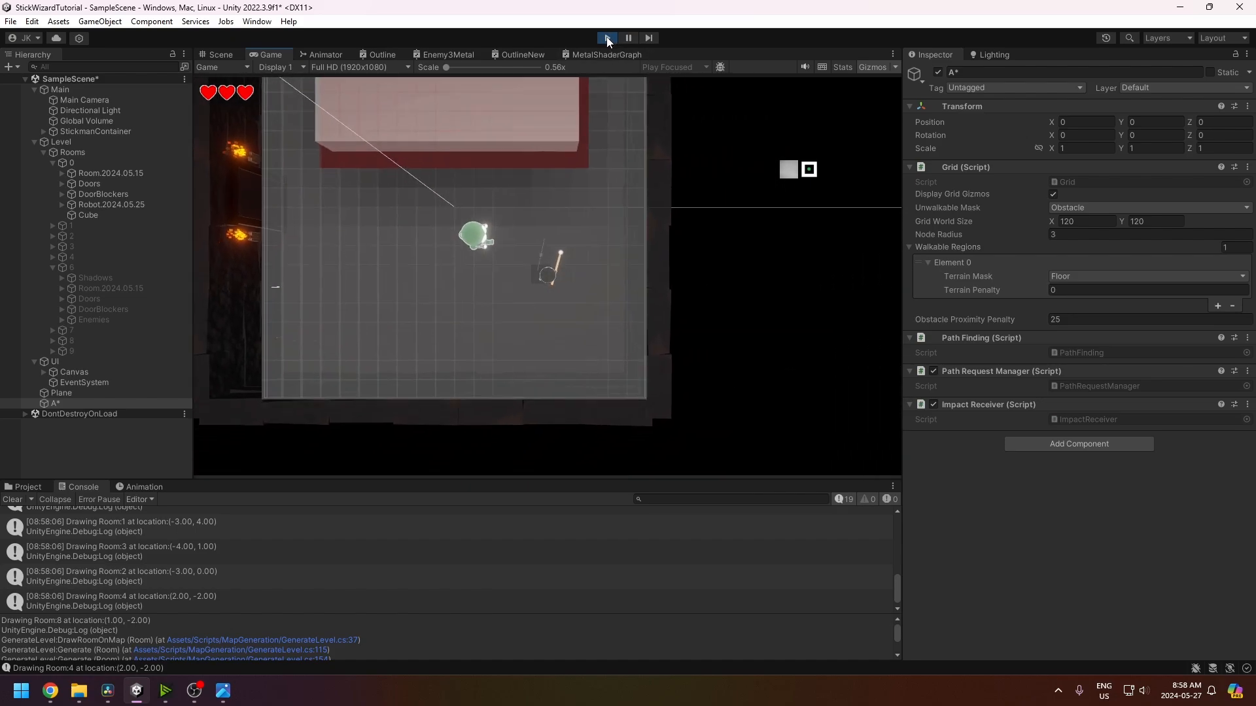
key("w")
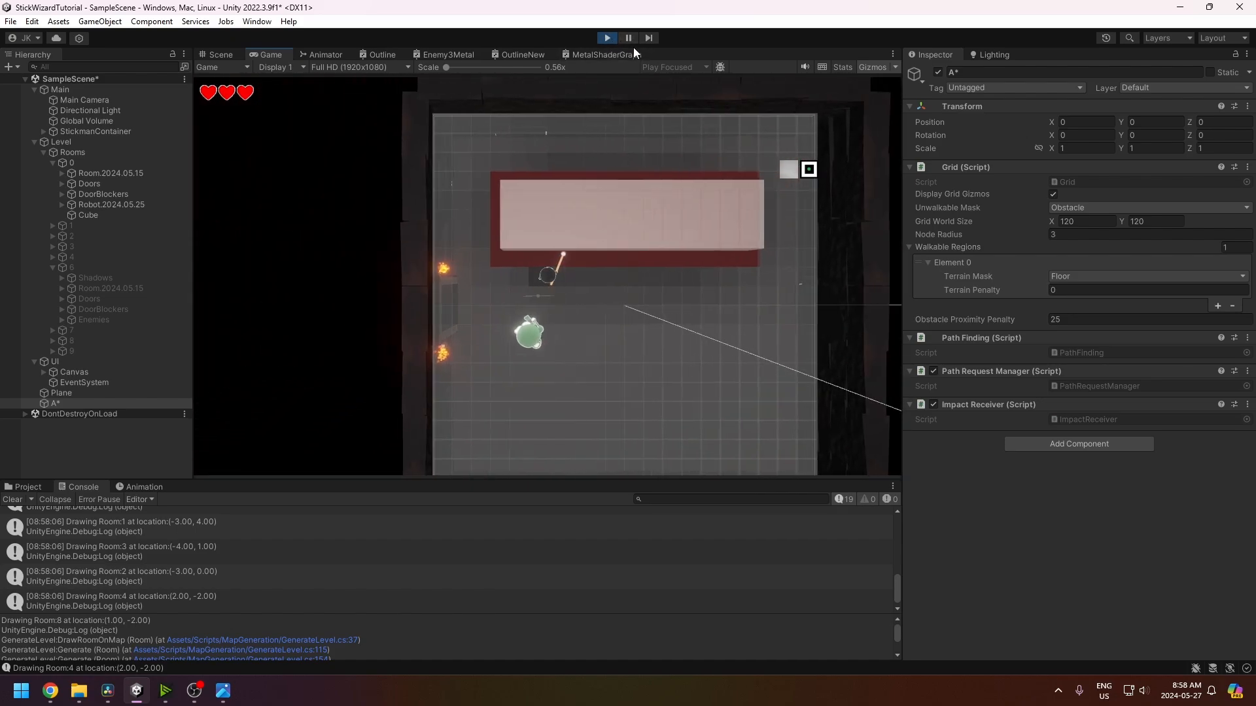
- Pause the game and examine the robot up close from several angles in the Scene view
left_click(627, 39)
left_click_drag(465, 277, 457, 360, "alt")
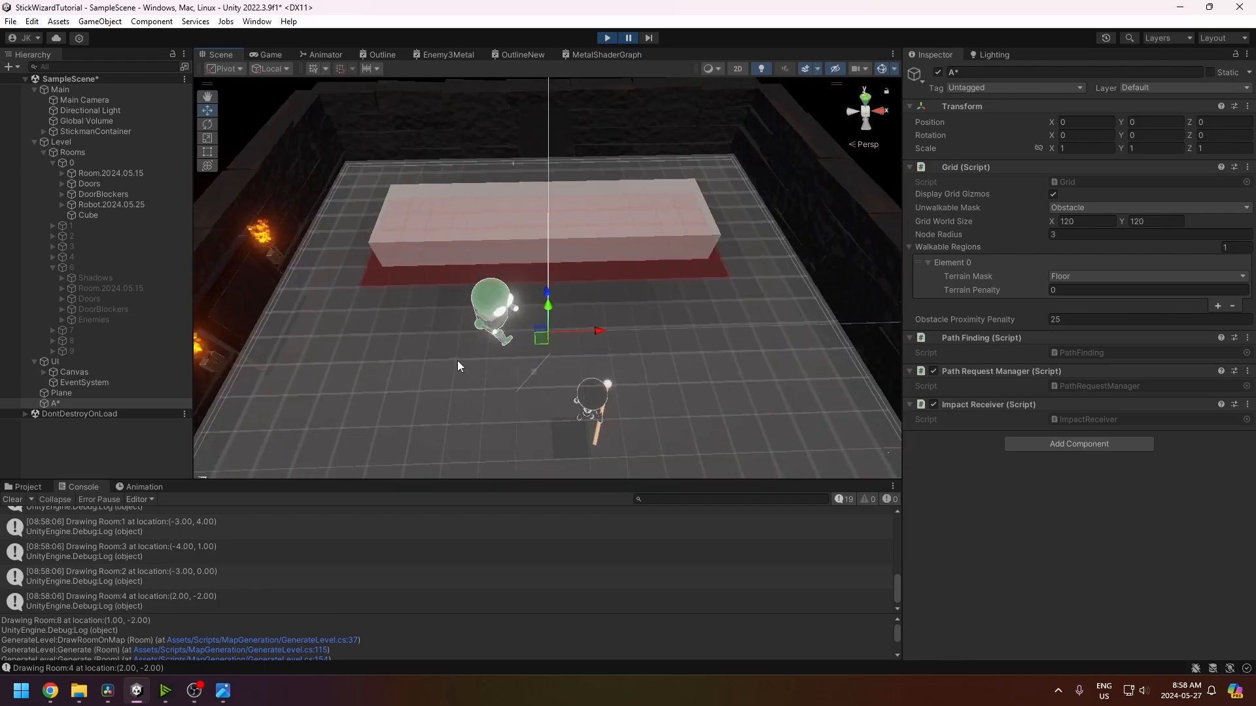
scroll(461, 362, "up", 8)
middle_click_drag(473, 363, 587, 255)
left_click_drag(588, 255, 576, 288, "alt")
scroll(514, 277, "up", 5)
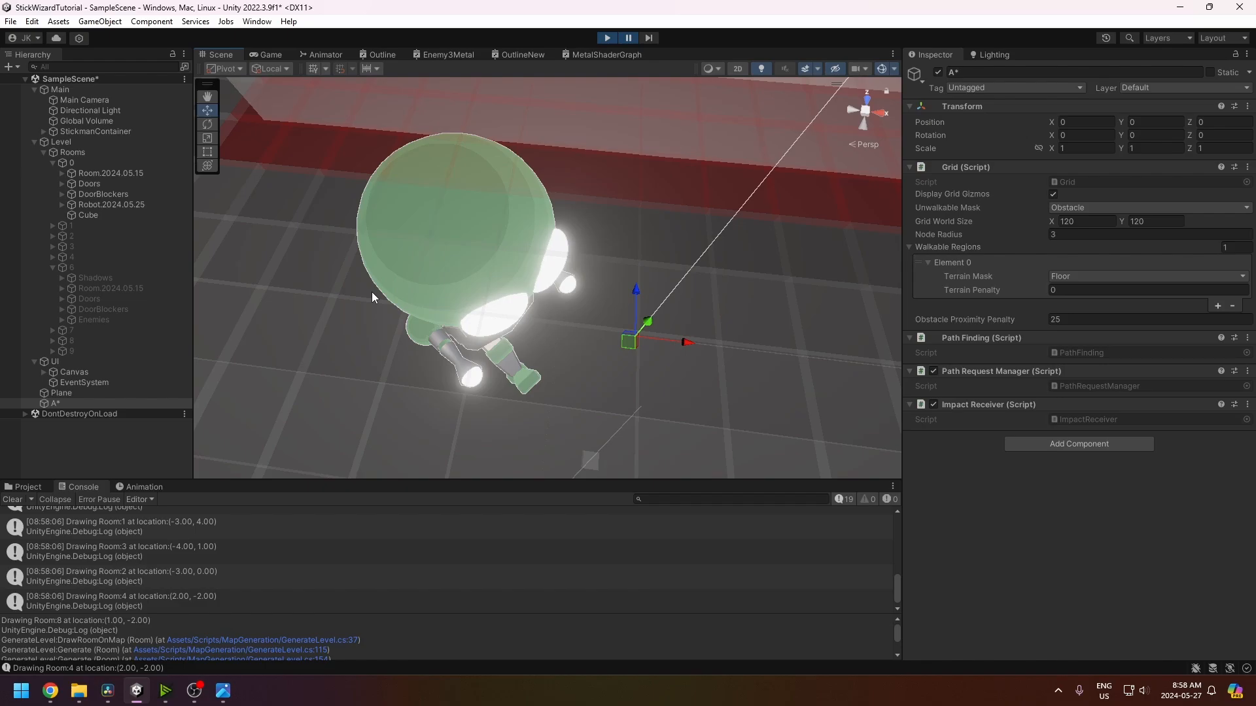
scroll(461, 305, "down", 3)
left_click_drag(405, 255, 437, 180, "alt")
middle_click_drag(436, 180, 481, 254)
scroll(485, 254, "up", 2)
middle_click_drag(560, 260, 540, 273)
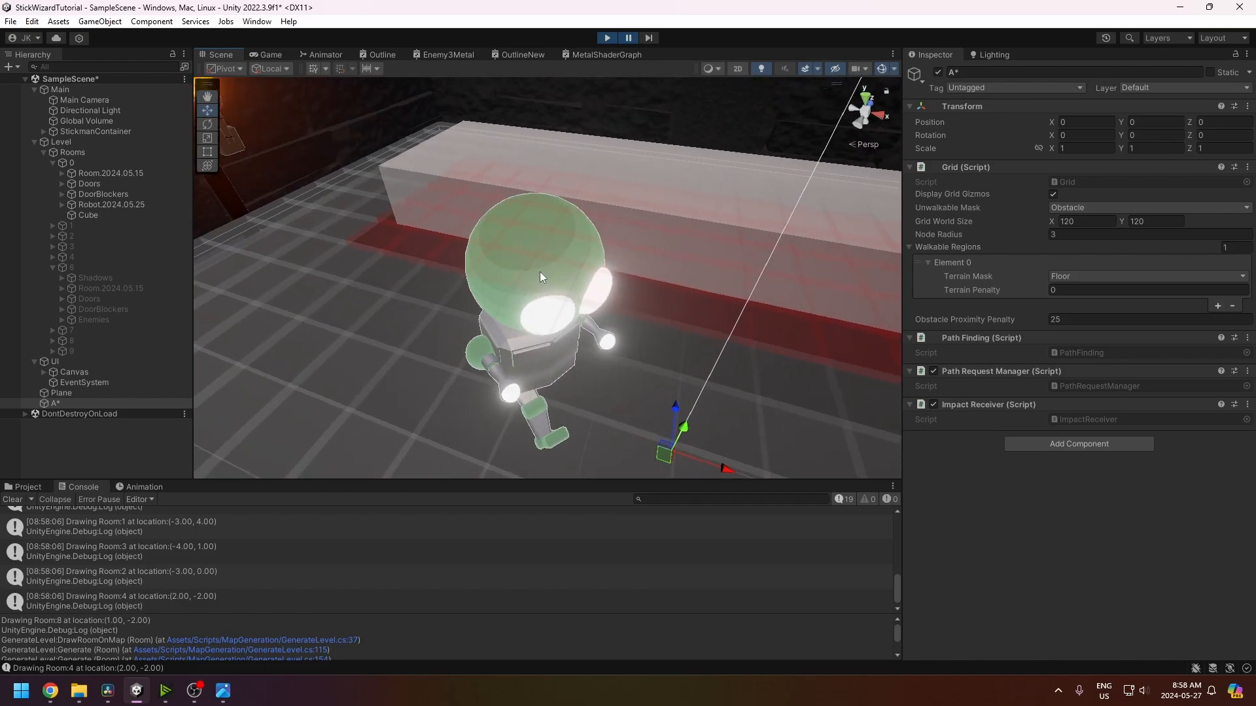
left_click_drag(534, 255, 510, 180, "alt")
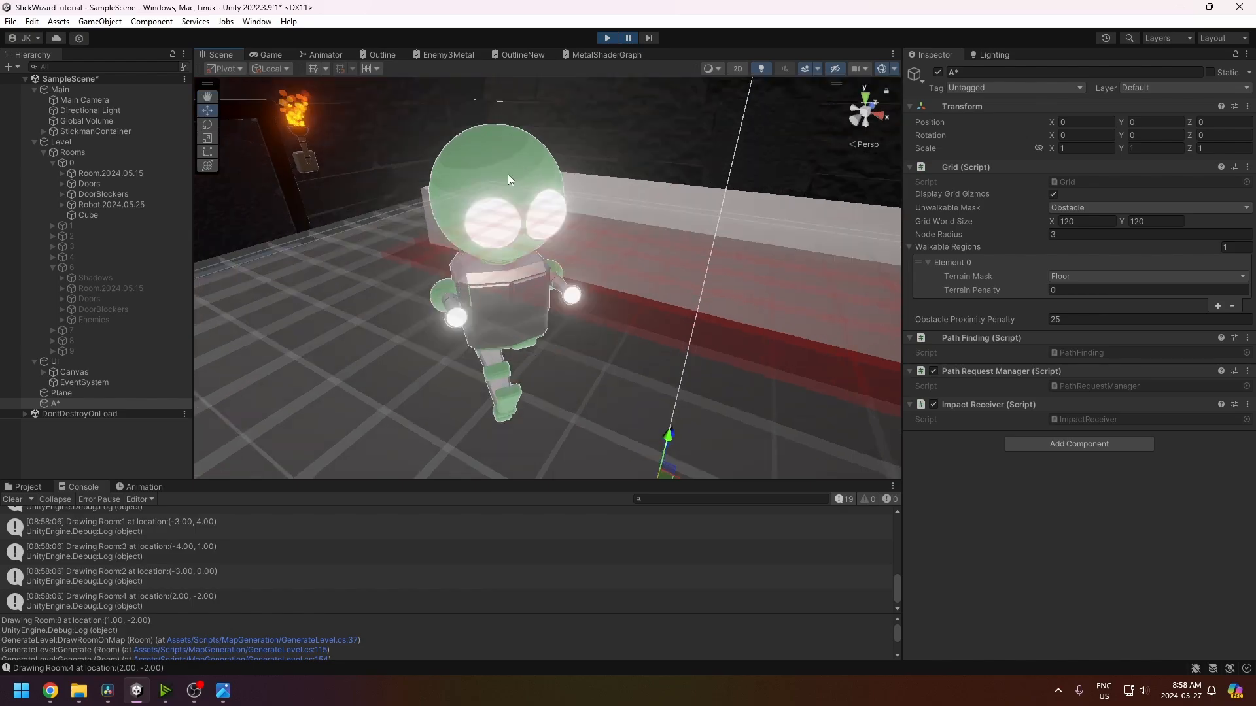
- Check the paused Game view, then examine the robot, player and obstacle grid from above in the Scene view
left_click(265, 55)
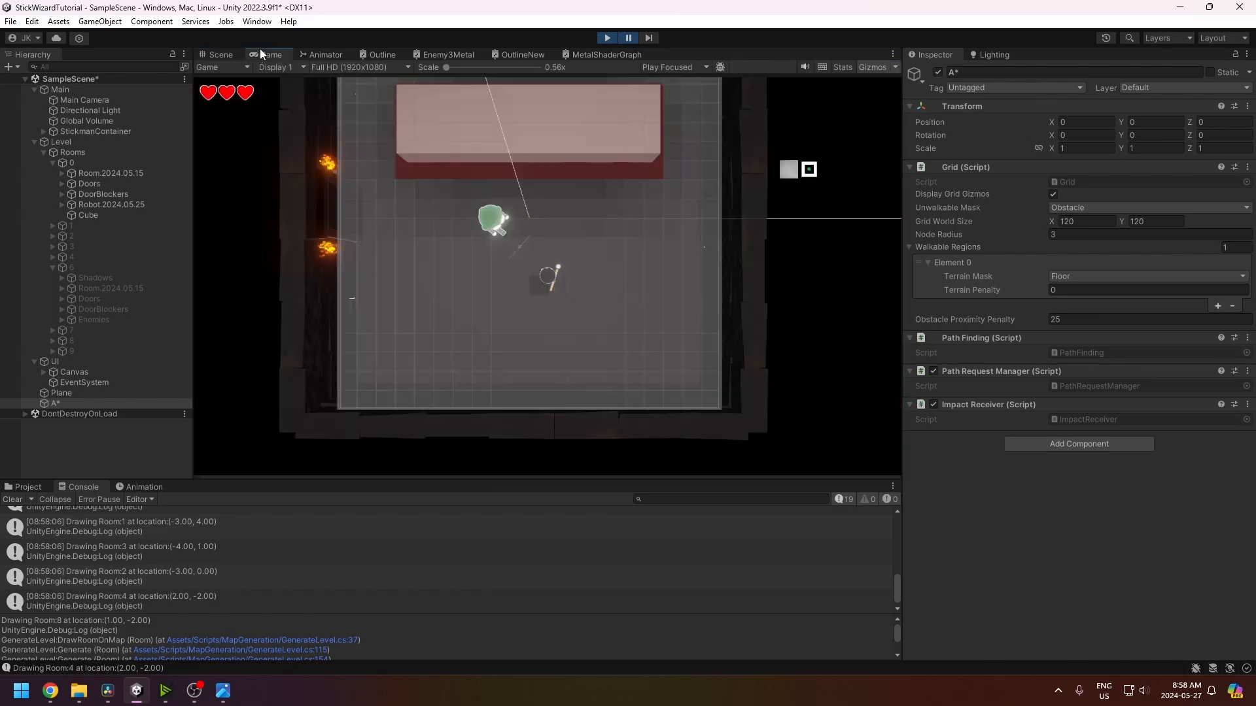
left_click(221, 55)
left_click_drag(505, 303, 528, 270, "alt")
middle_click_drag(615, 395, 591, 354)
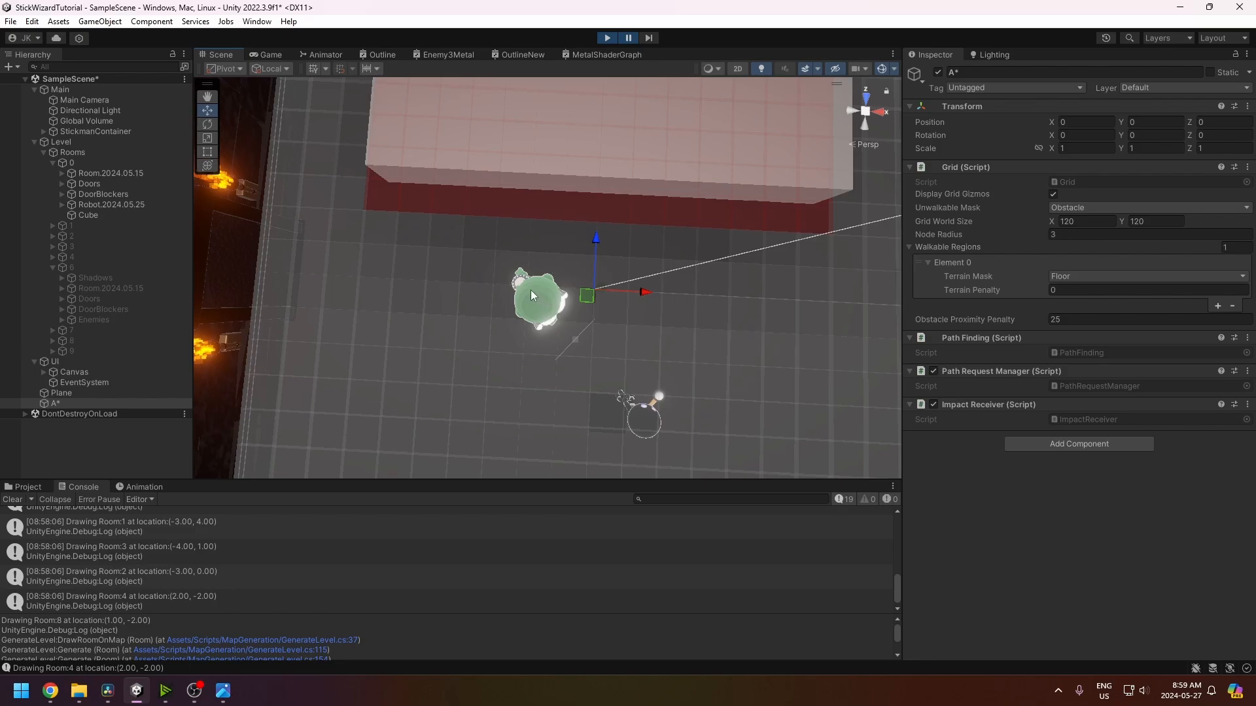
scroll(630, 360, "down", 5)
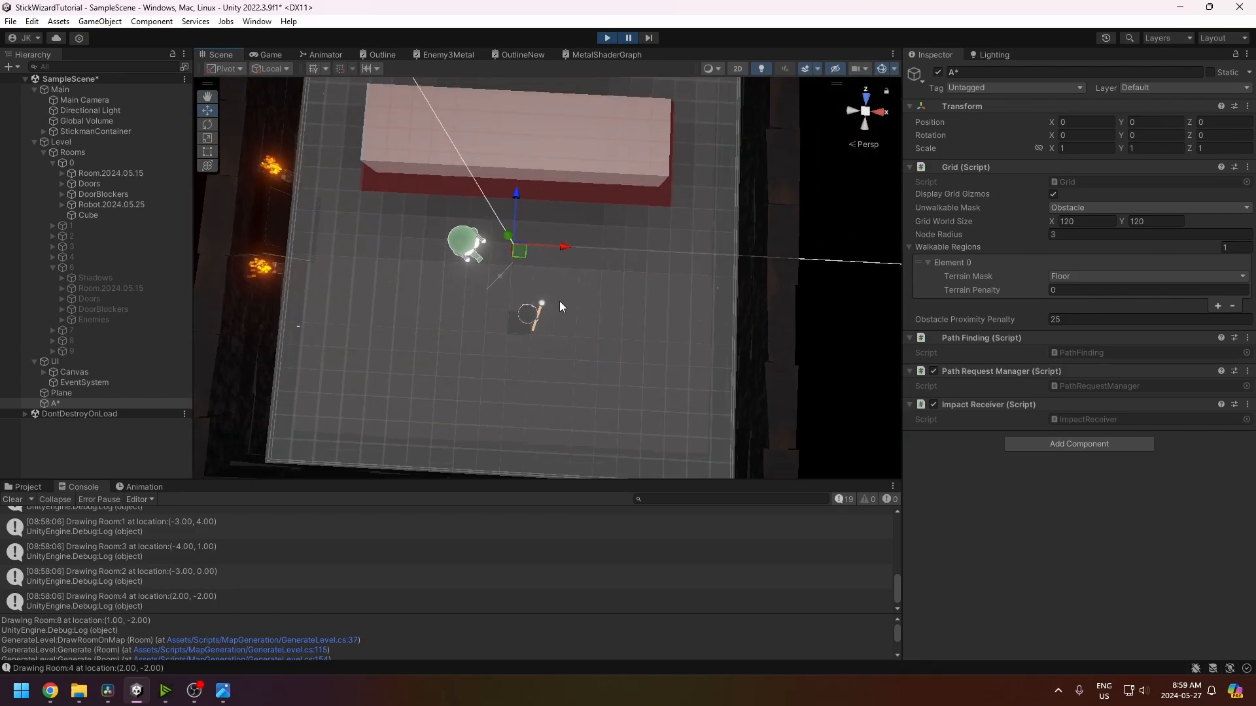
middle_click_drag(559, 301, 573, 308)
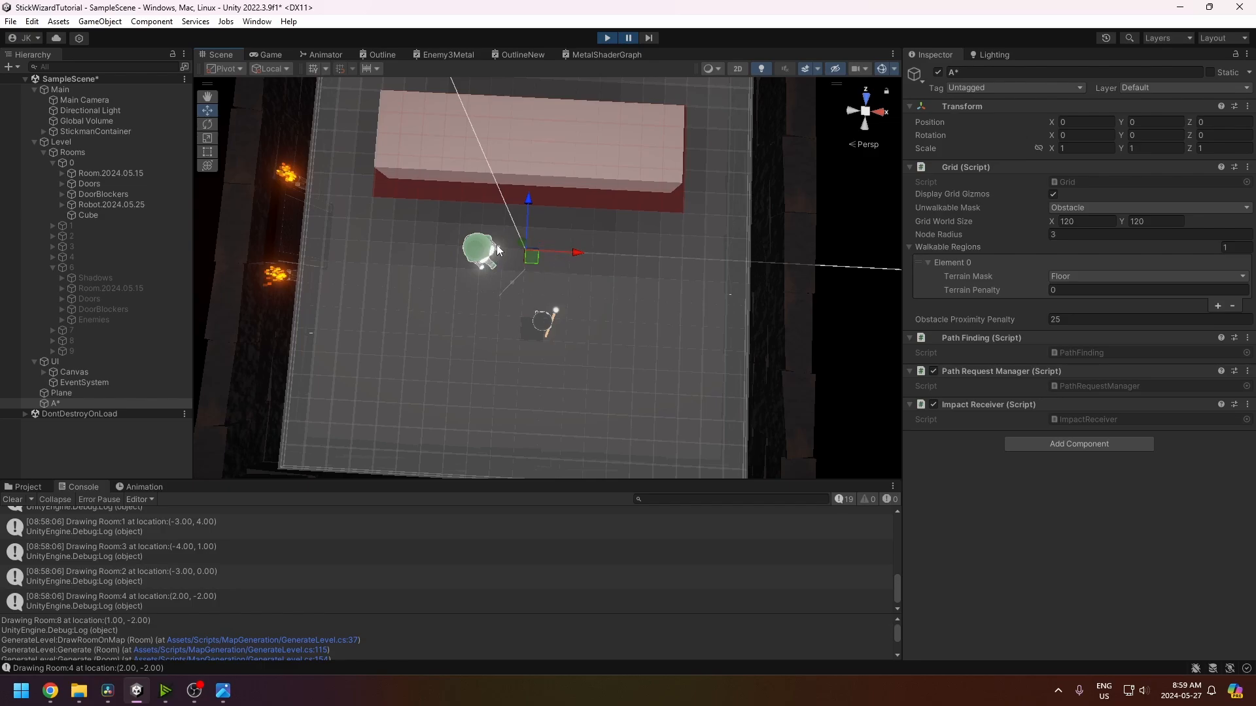
middle_click_drag(648, 230, 639, 258)
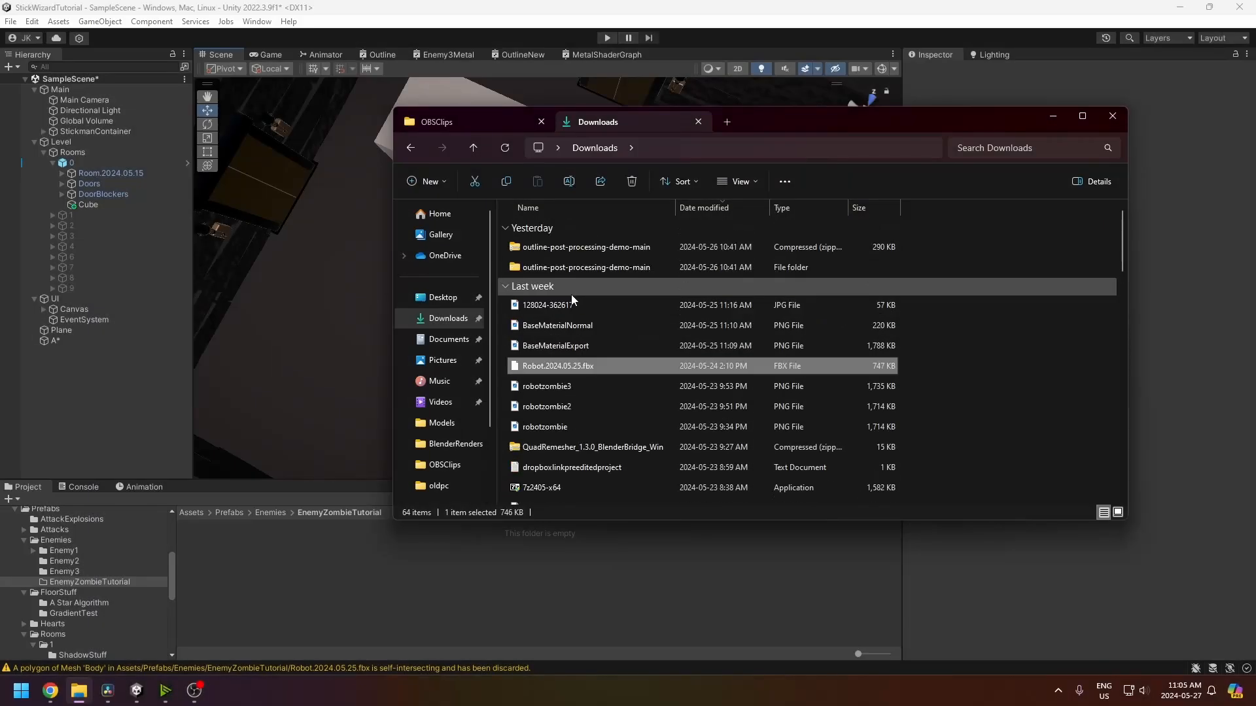
- Import Robot.2024.05.25.fbx from Downloads into the EnemyZombieTutorial folder and add the model under room 0
left_click_drag(561, 366, 267, 548)
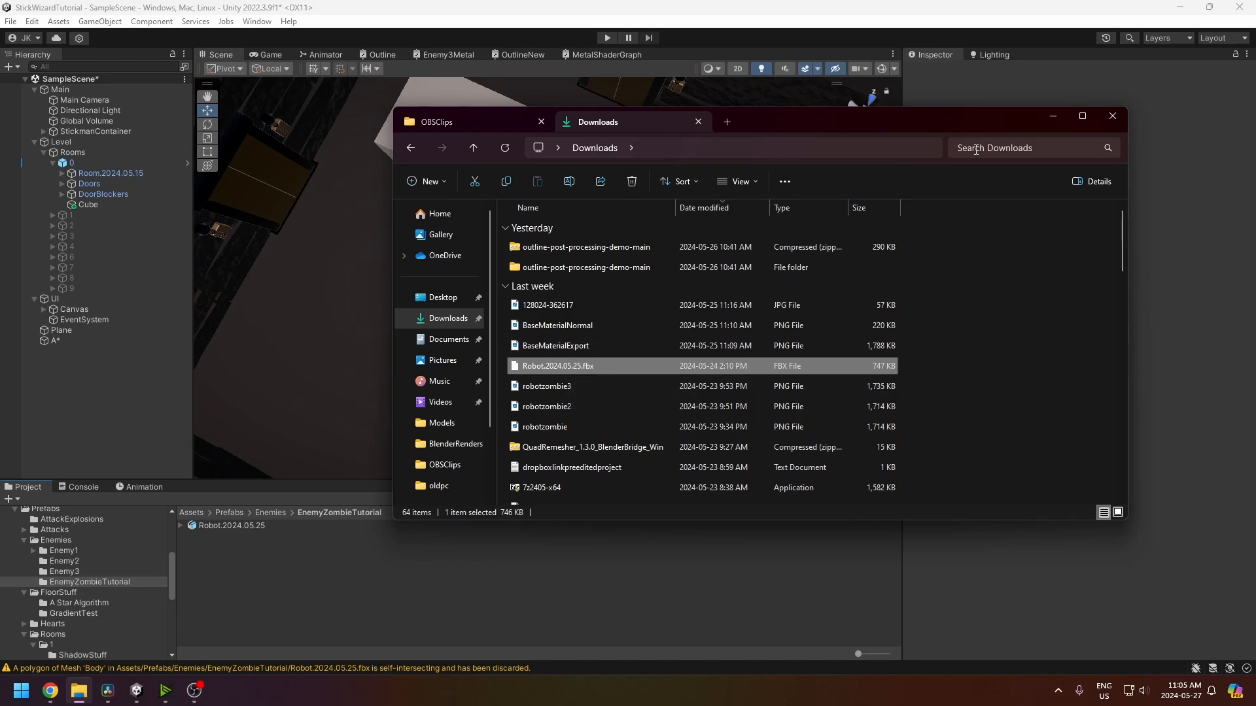
left_click(1054, 116)
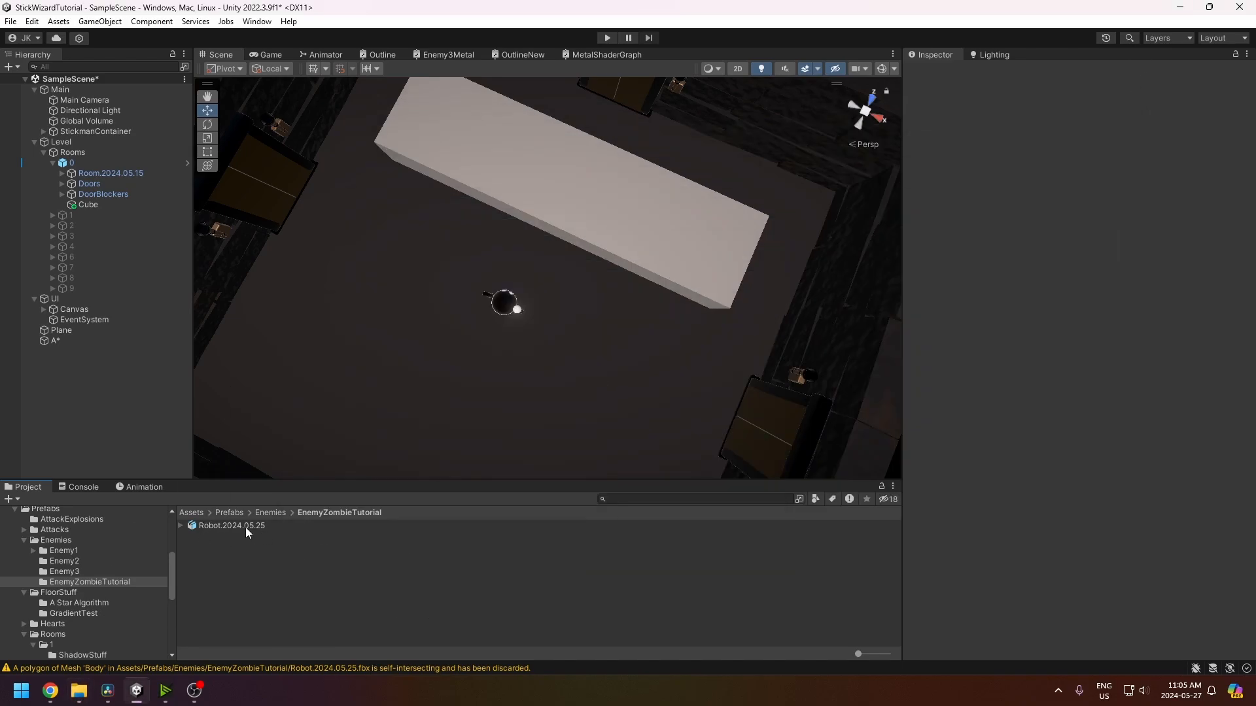
left_click_drag(246, 527, 104, 168)
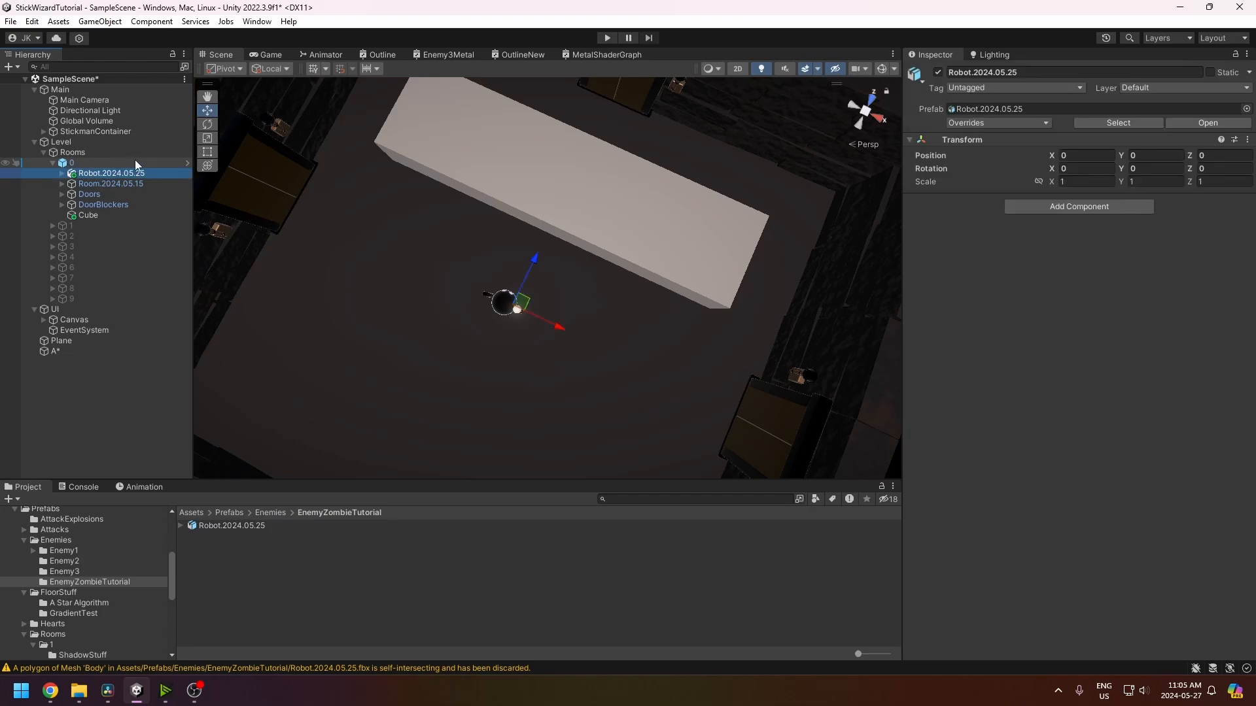
- Move the robot across the room floor to about X -24.3, Z -5.9, away from the player
left_click_drag(531, 306, 560, 186)
middle_click_drag(417, 375, 488, 342)
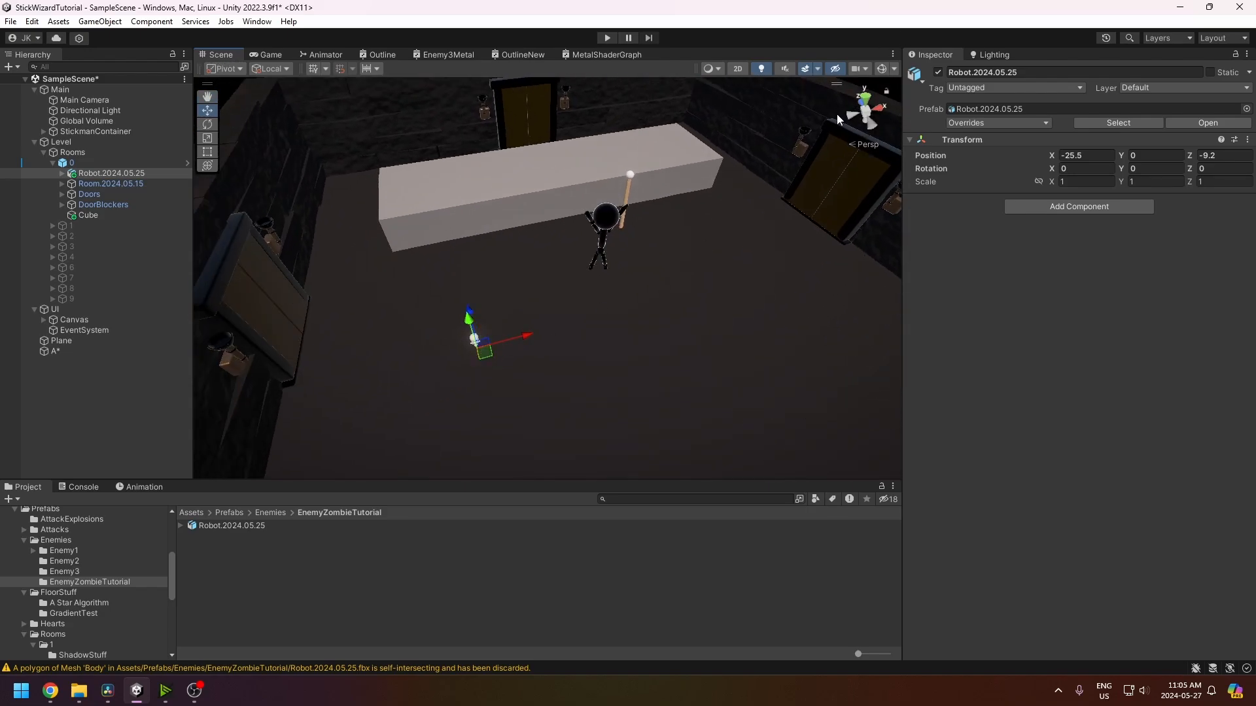
mouse_move(488, 356)
left_mouse_down("alt")
mouse_move(504, 375)
mouse_move(483, 371)
mouse_move(487, 352)
left_mouse_up("alt")
left_click_drag(526, 311, 578, 202, "alt")
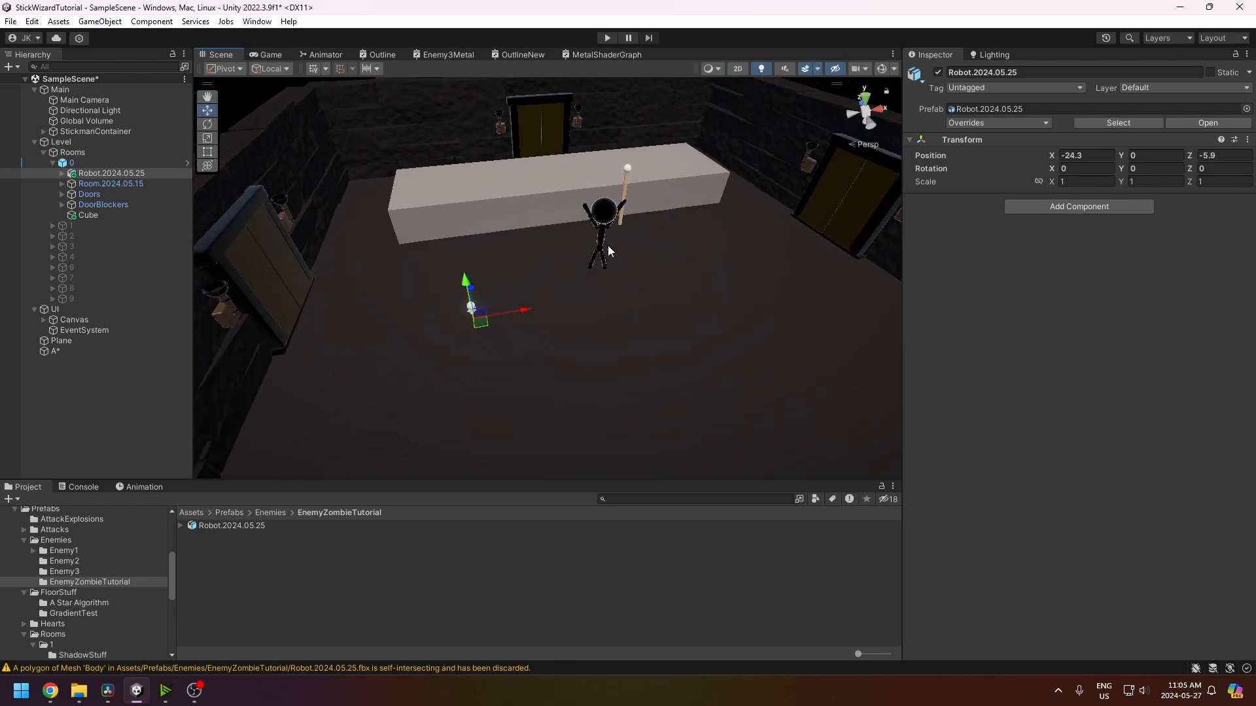
left_click_drag(607, 250, 563, 386, "alt")
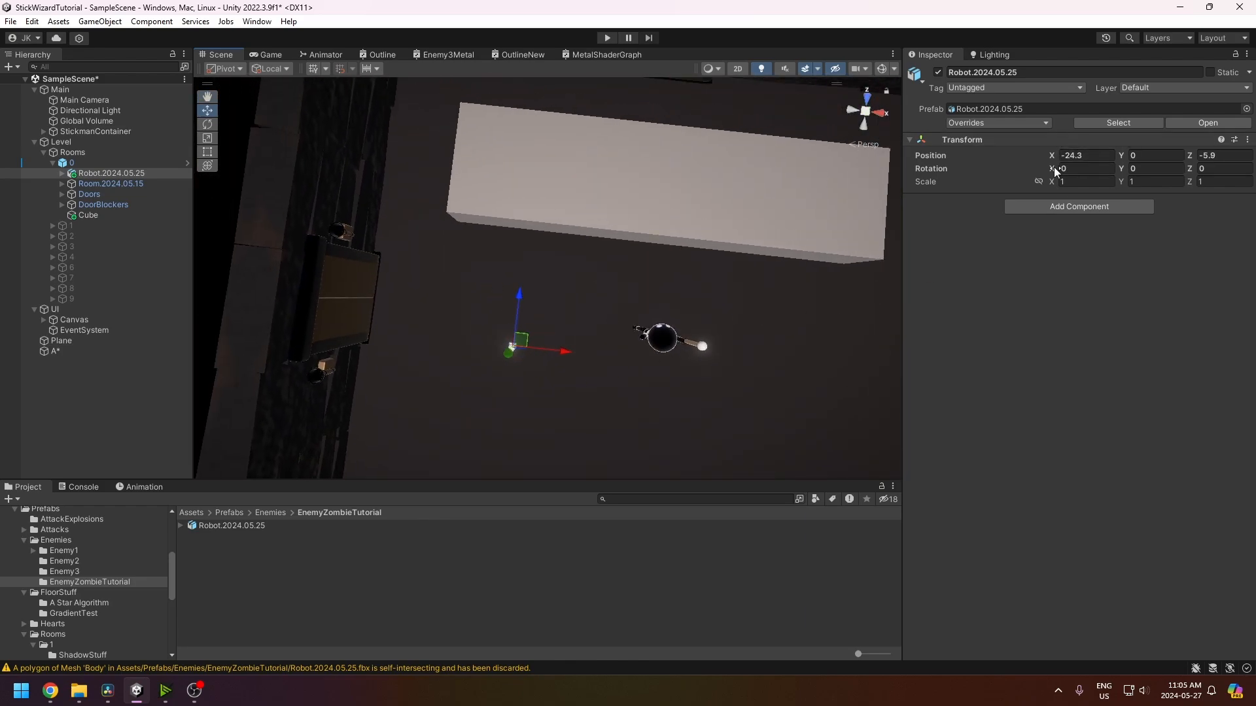
- Link the robot's scale axes and scale it uniformly to 4.3
left_click(1039, 181)
left_click_drag(1050, 181, 1061, 180)
left_click_drag(645, 333, 410, 347, "alt")
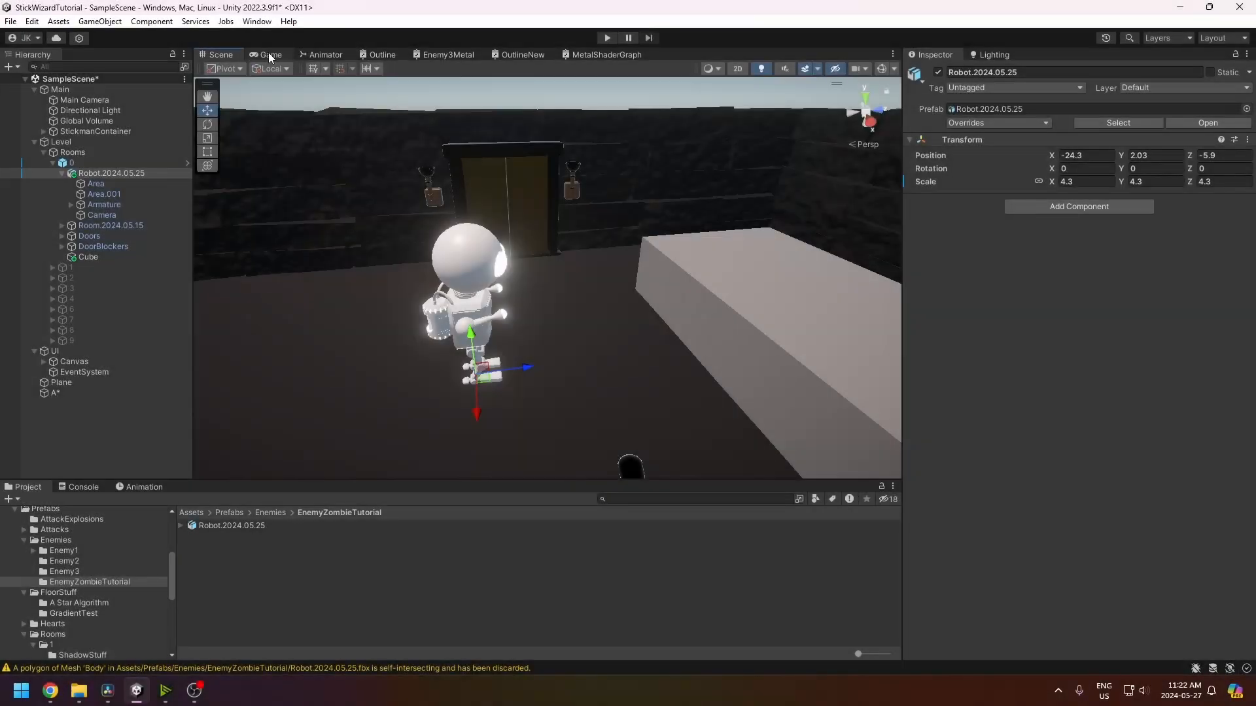
- Delete the Area and Area.001 lights from the imported robot model in room 0, keeping its Camera
left_click(268, 53)
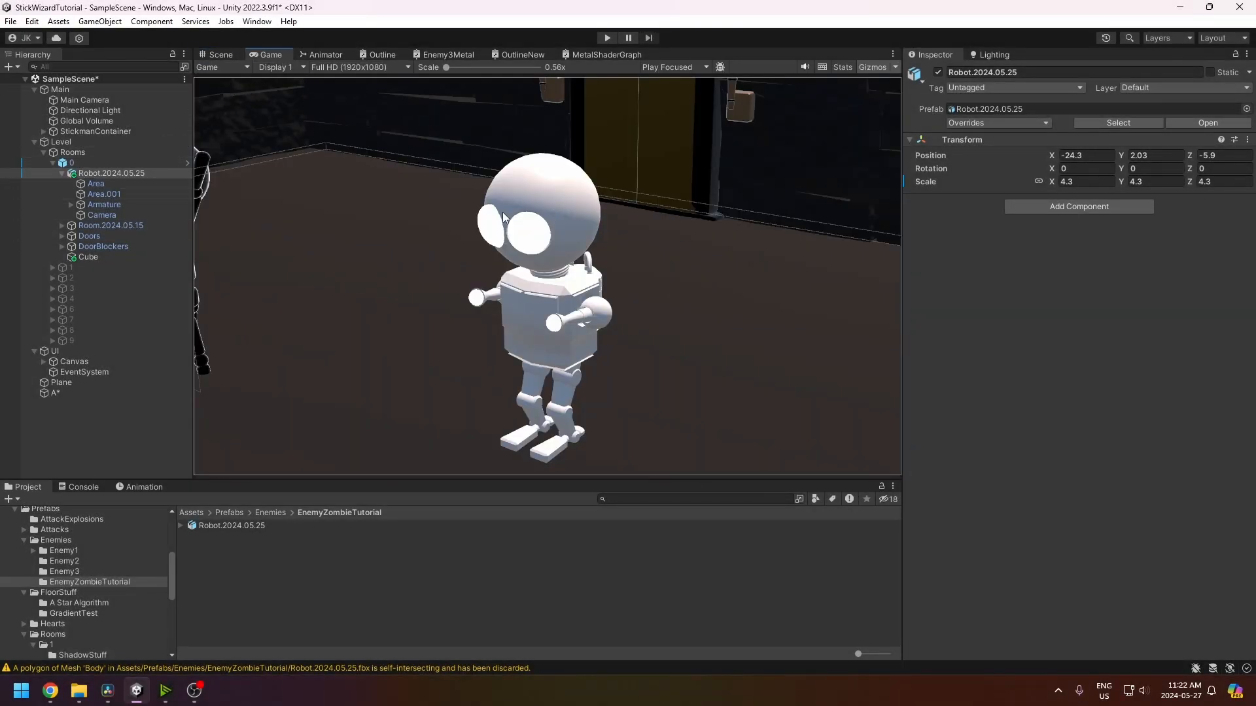
left_click(103, 214)
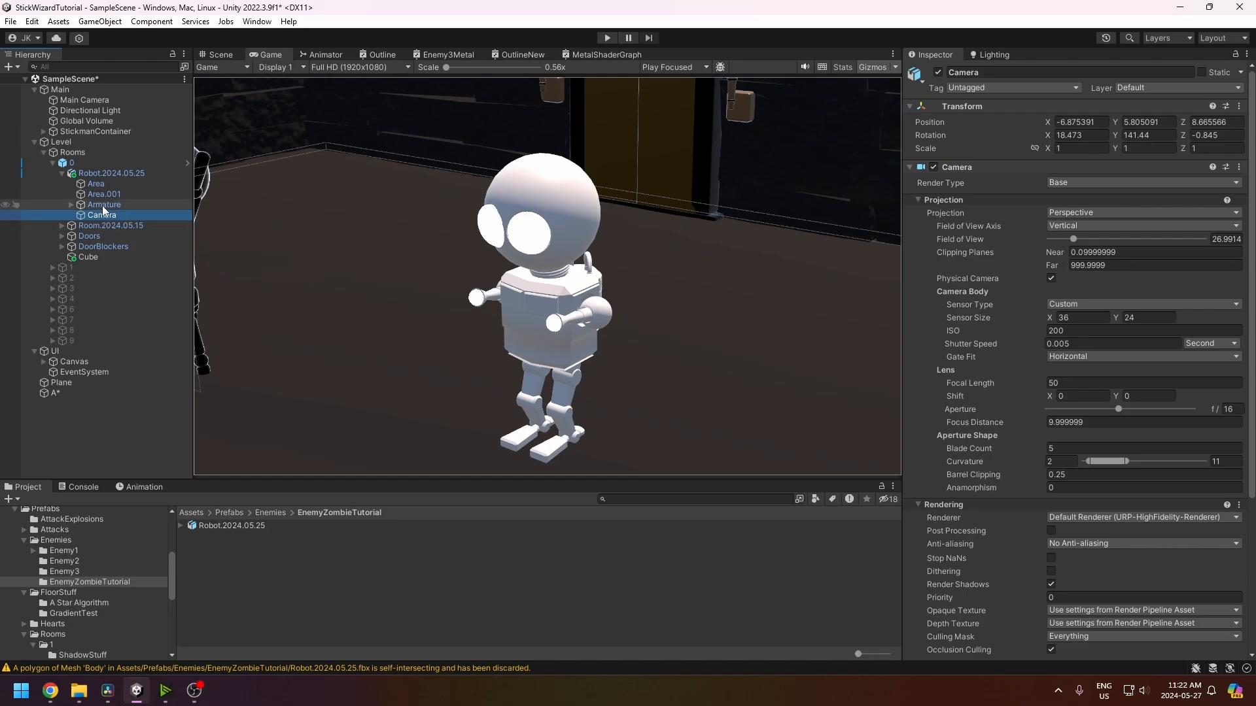
left_click(99, 198)
left_click(96, 185, "shift")
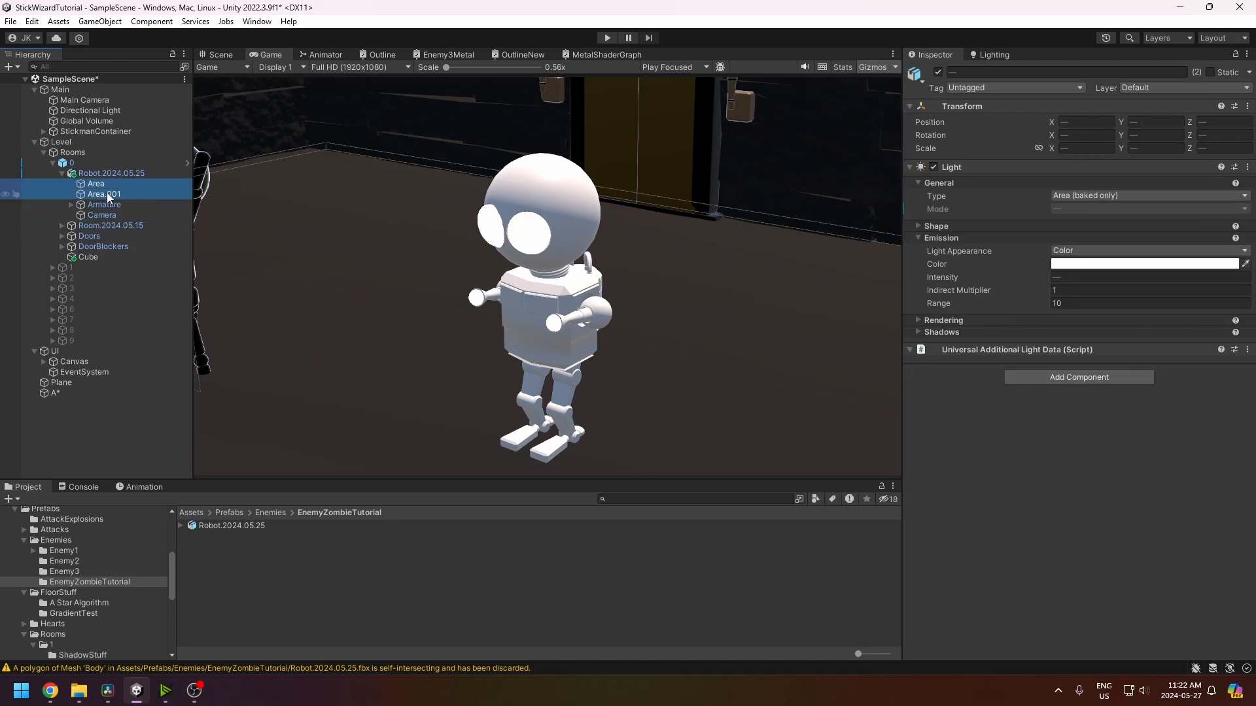
key("Delete")
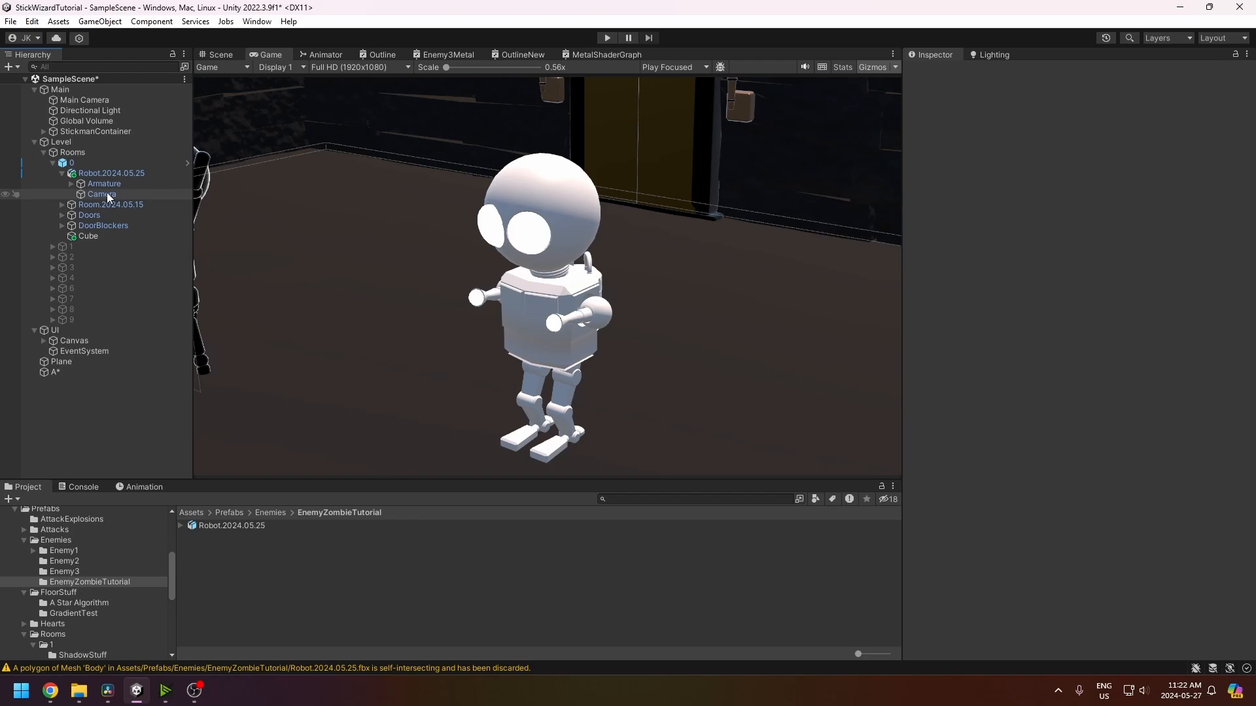
left_click(110, 195)
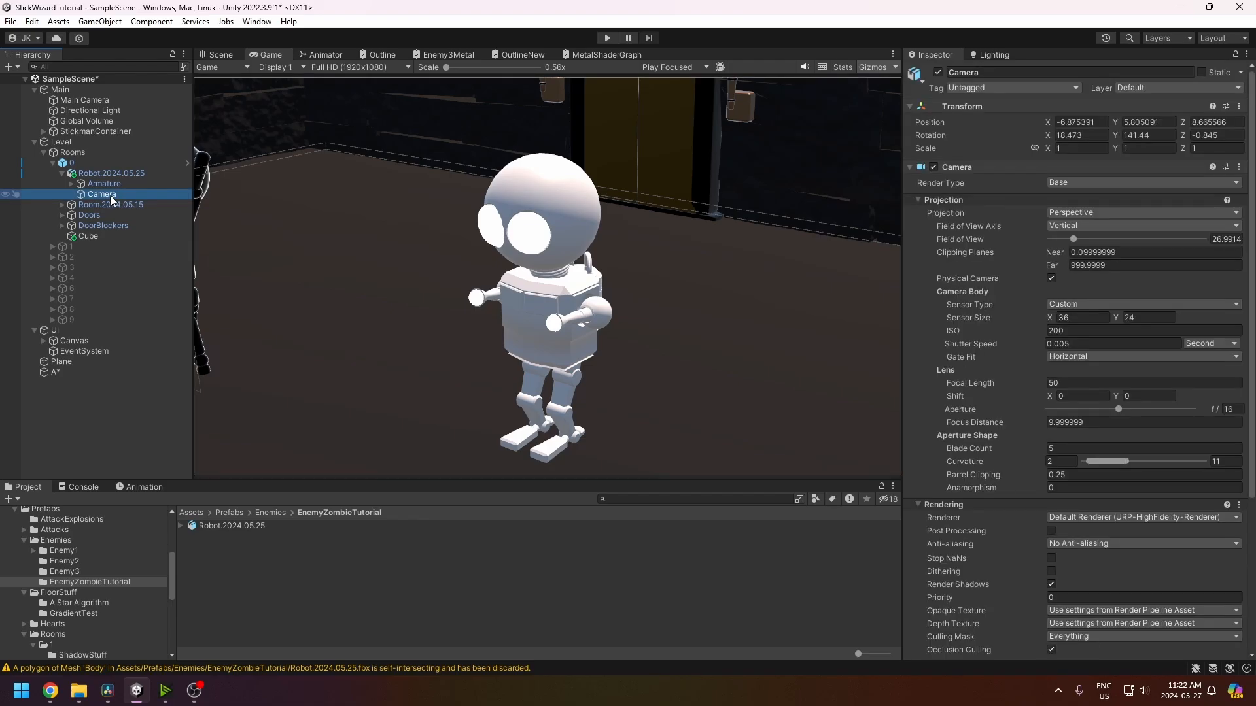
left_click(404, 238)
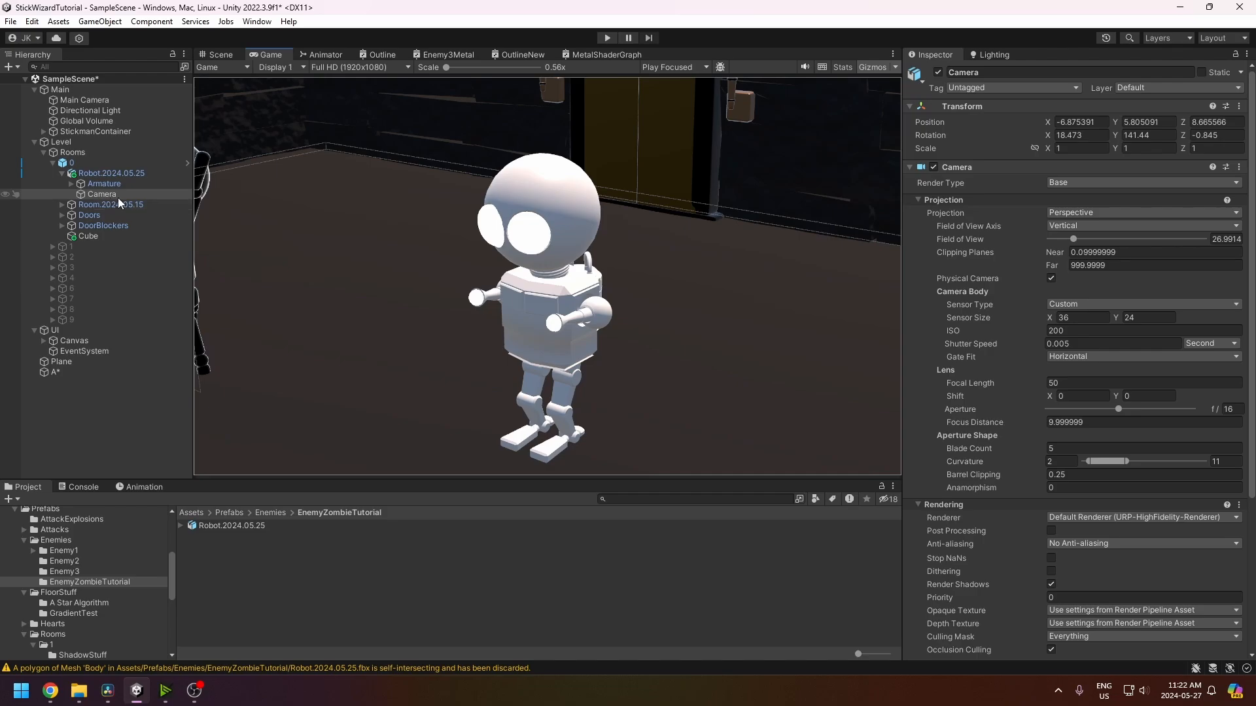
- Create a new material named ZombieCartoonMaterial in the EnemyZombieTutorial folder
right_click(243, 559)
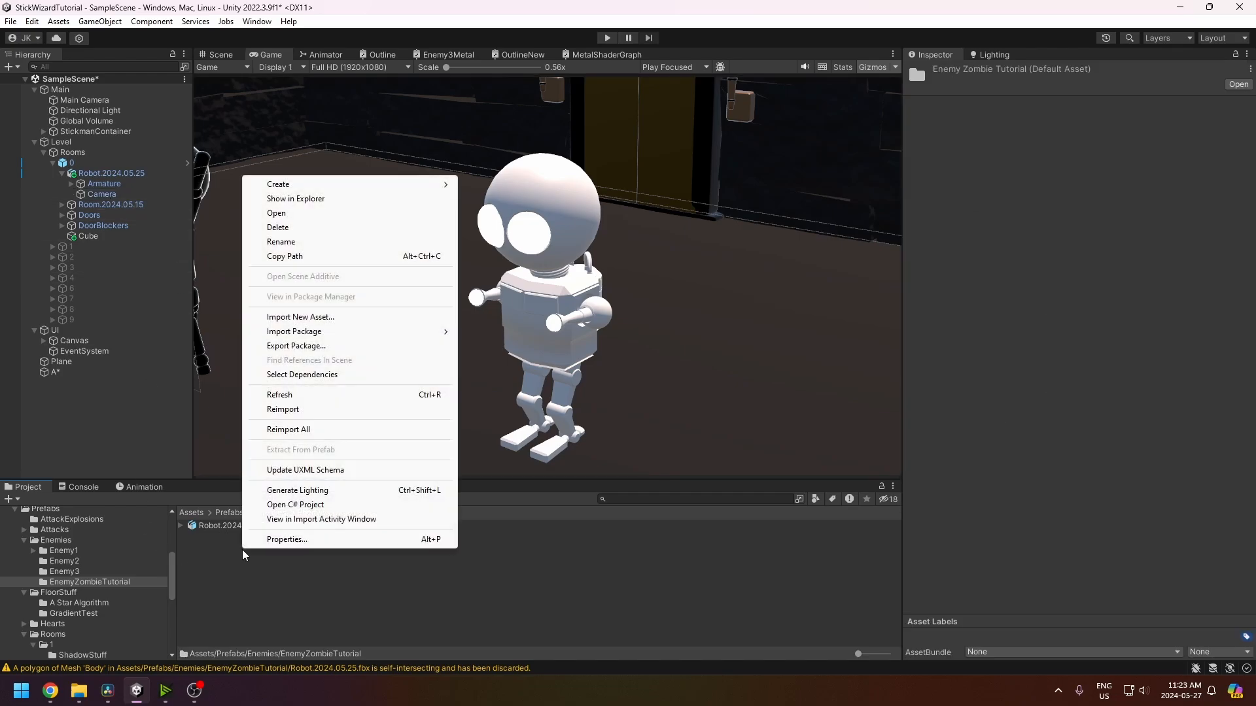
mouse_move(288, 185)
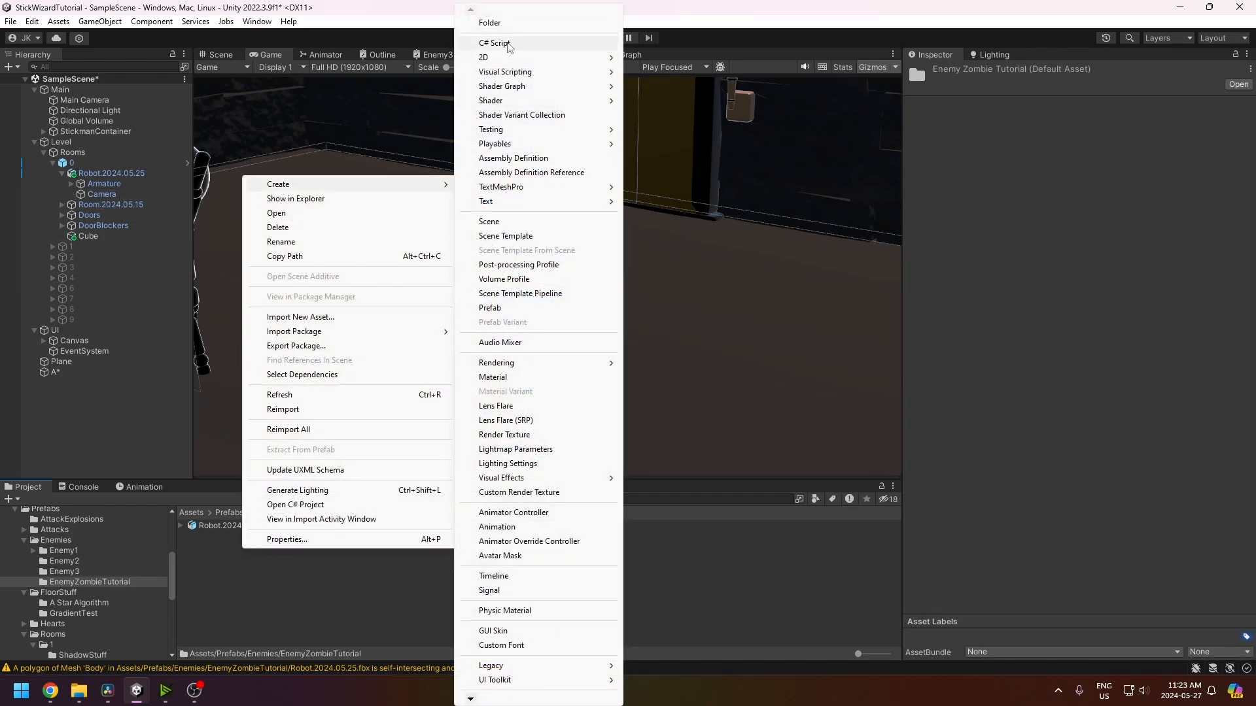
left_click(510, 377)
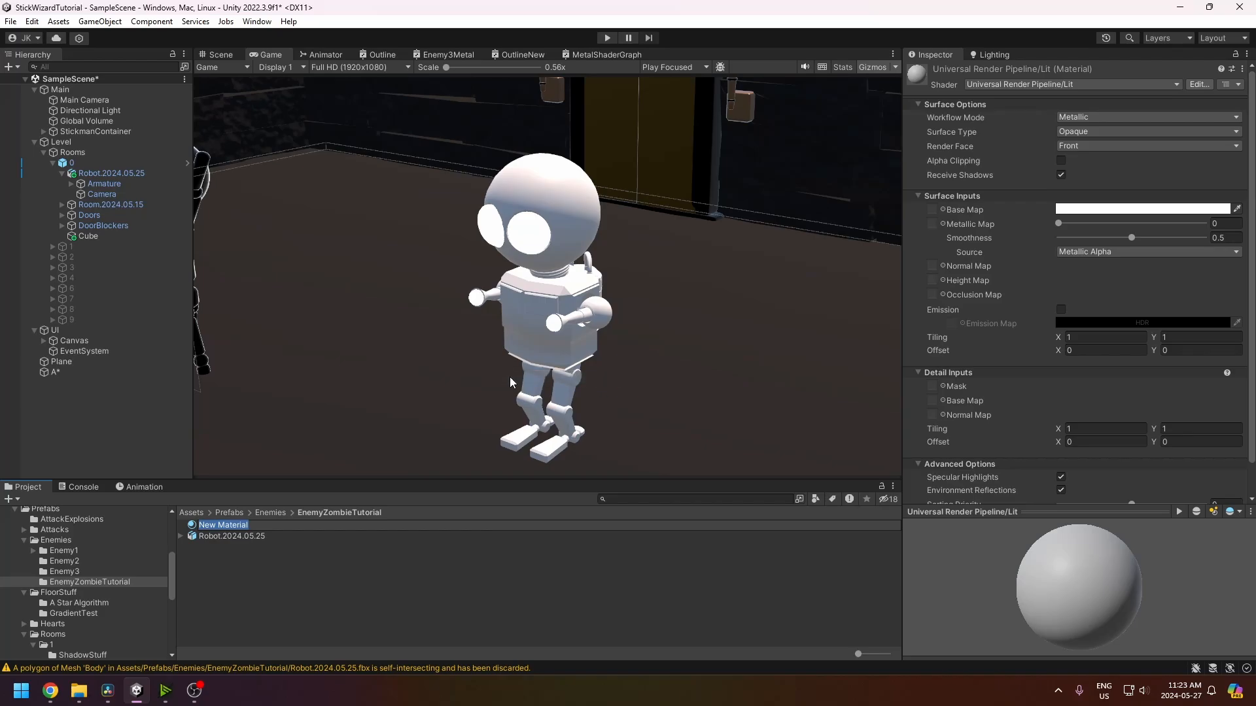
type("ZombieCartoonMaterial")
key("Return")
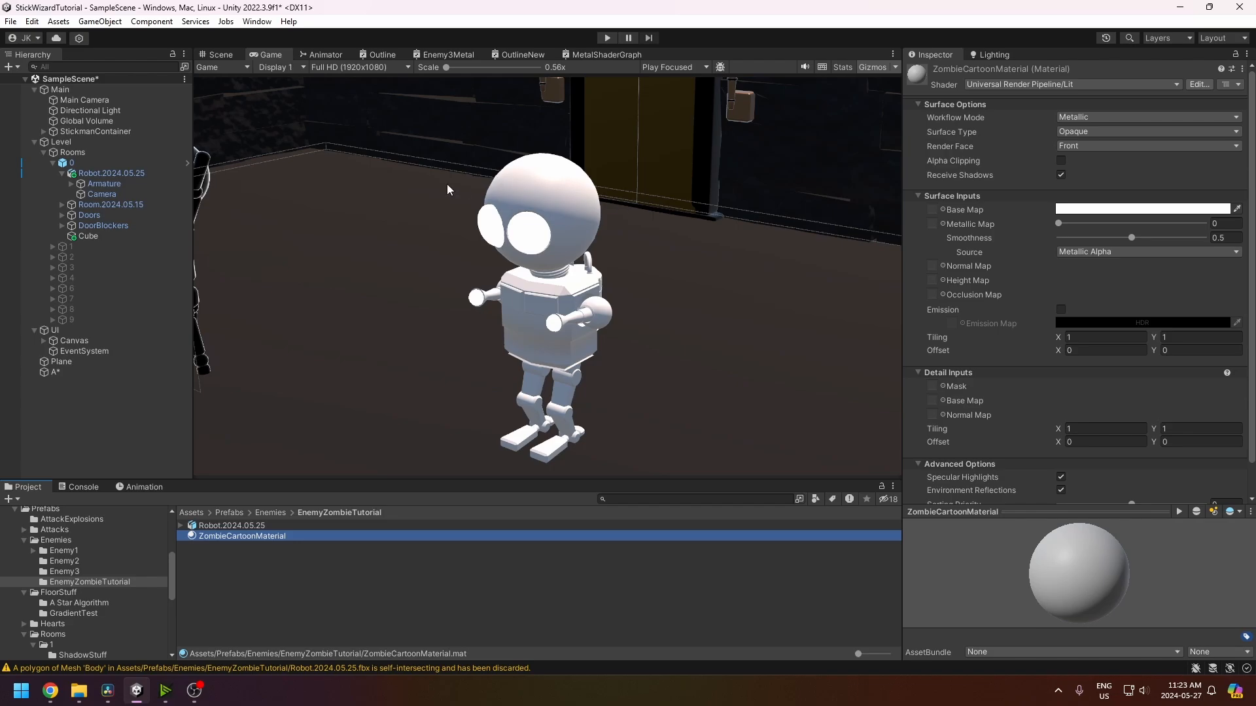
- Remap the robot model's Metal and Metal.001 slots to ZombieCartoonMaterial and apply the import settings
left_click(236, 527)
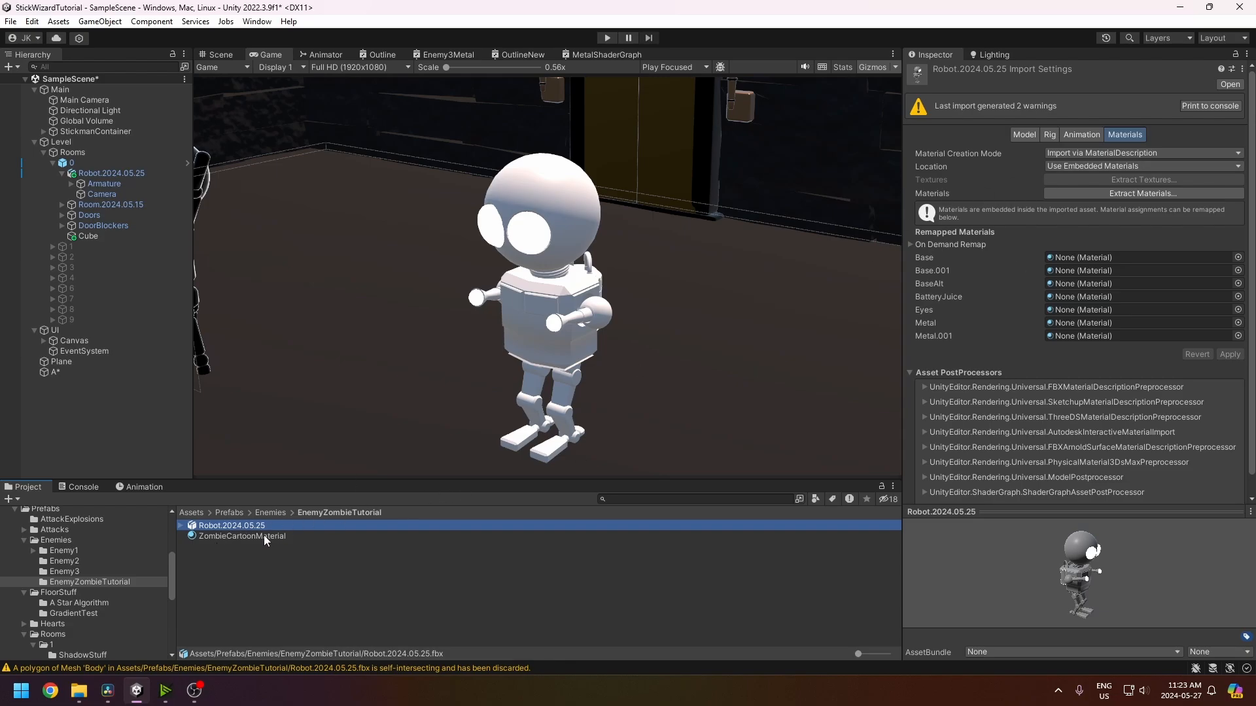
left_click_drag(271, 536, 1072, 323)
left_click_drag(216, 537, 1105, 337)
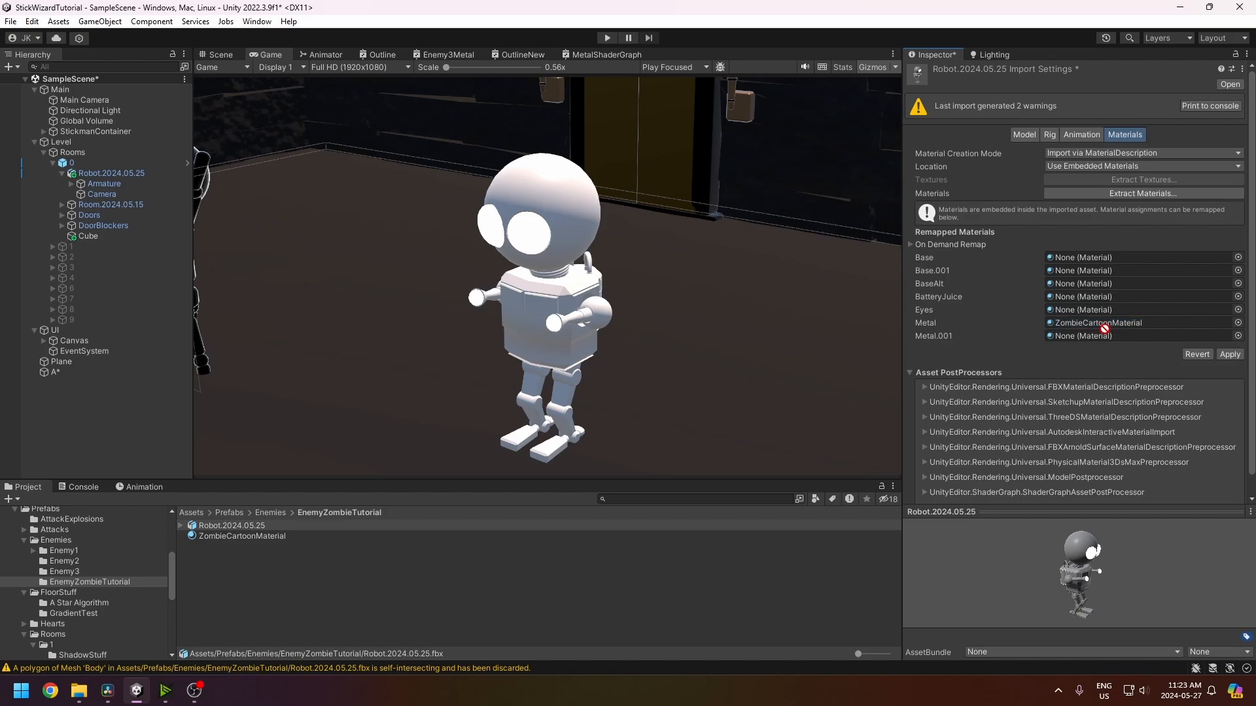
left_click(1229, 354)
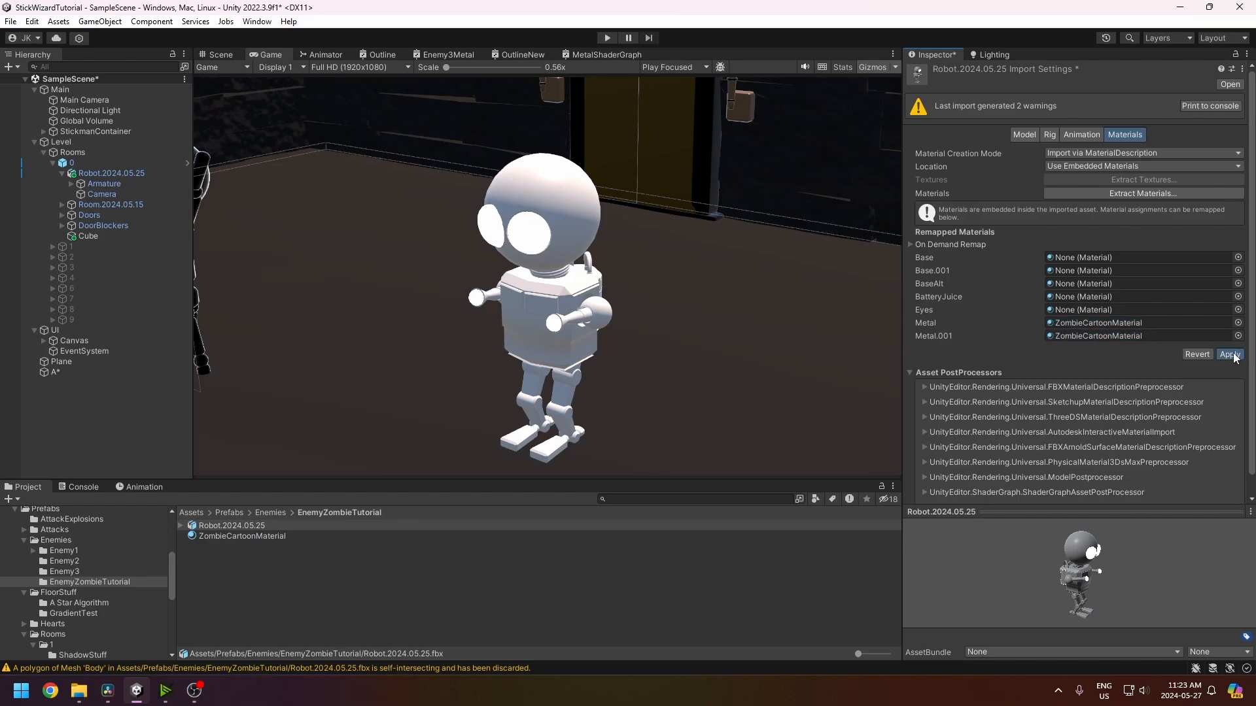
- Set ZombieCartoonMaterial's base colour to a muted green, about 5EB062
left_click(232, 537)
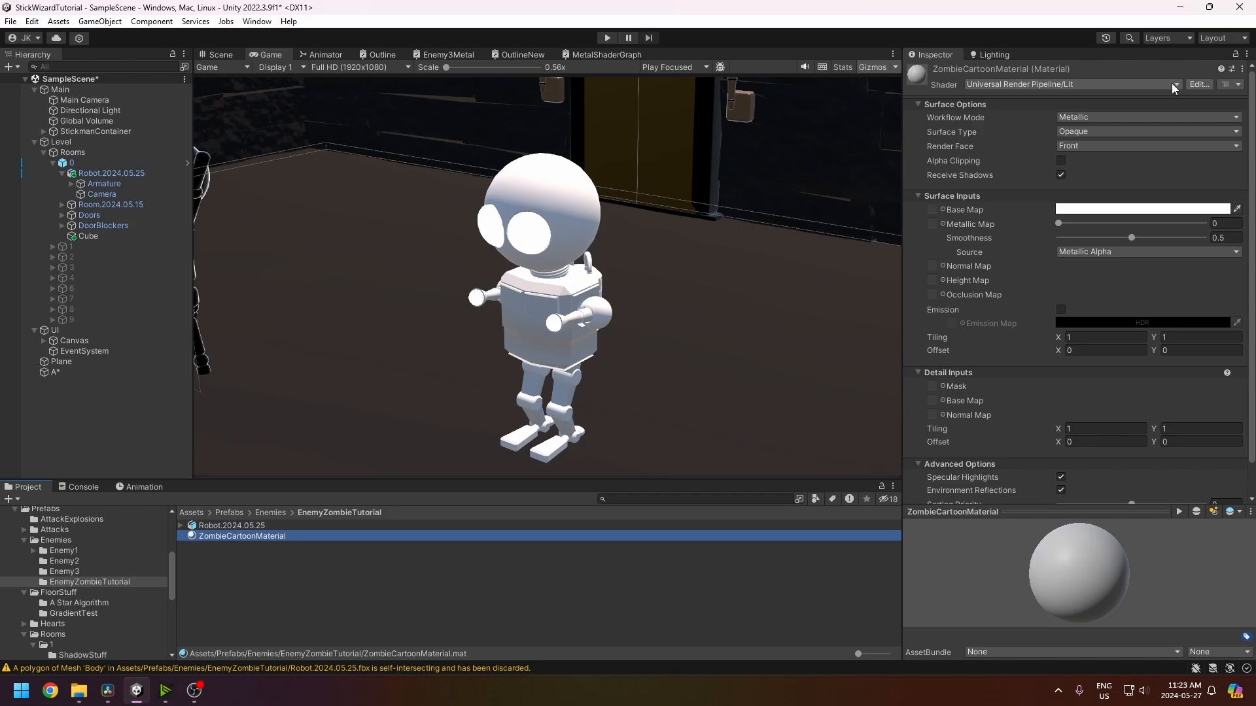
left_click(1151, 210)
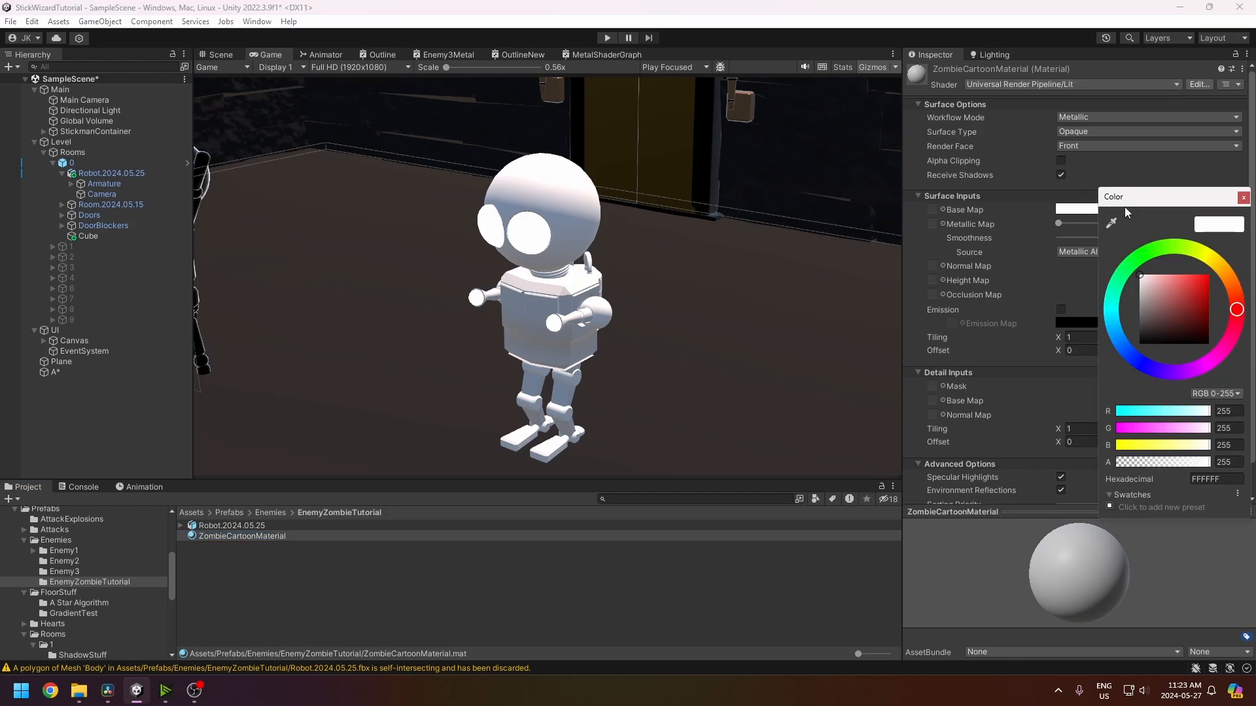
left_click(1140, 257)
left_click(1181, 291)
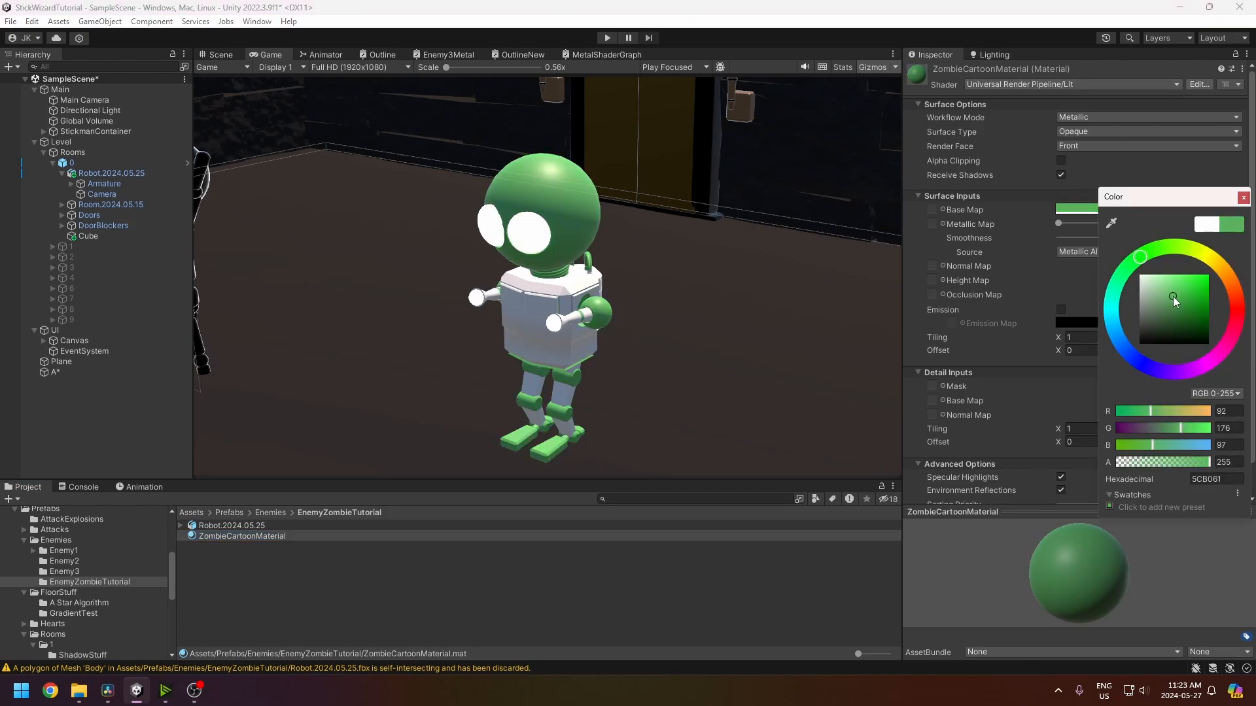
left_click(1218, 178)
- Change ZombieCartoonMaterial's shader to MetalShaderGraph
left_click(1132, 85)
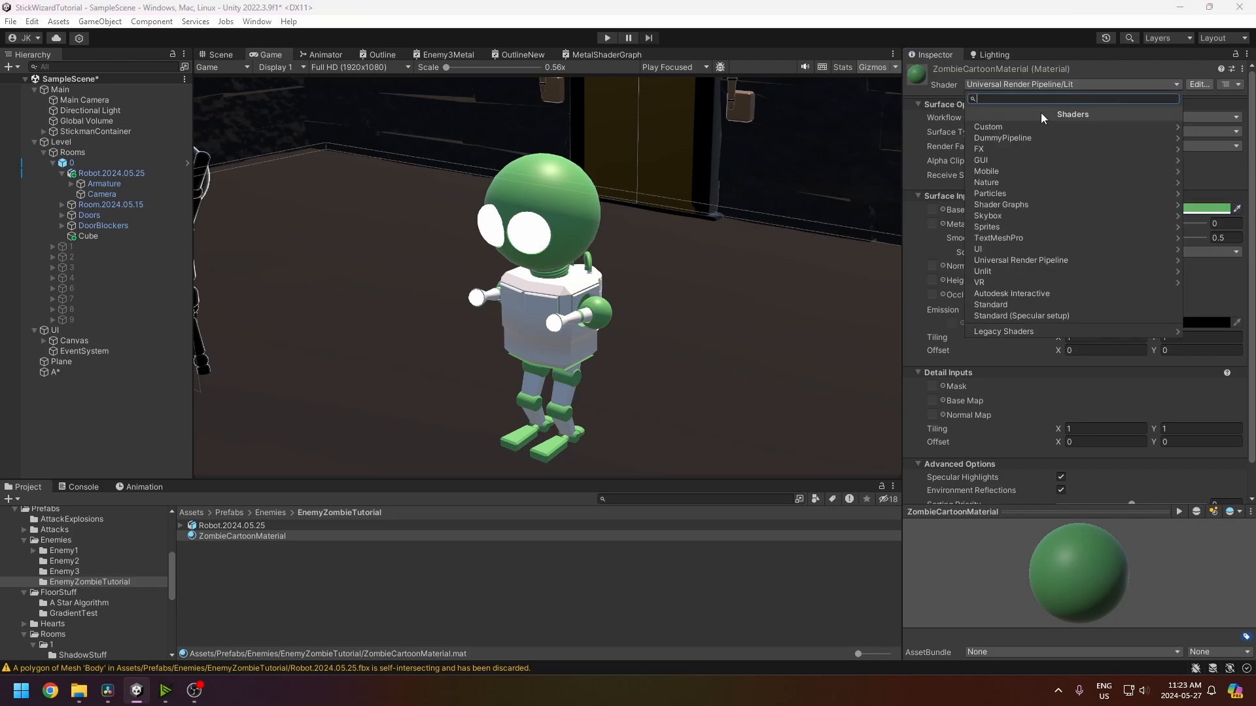
left_click(1001, 204)
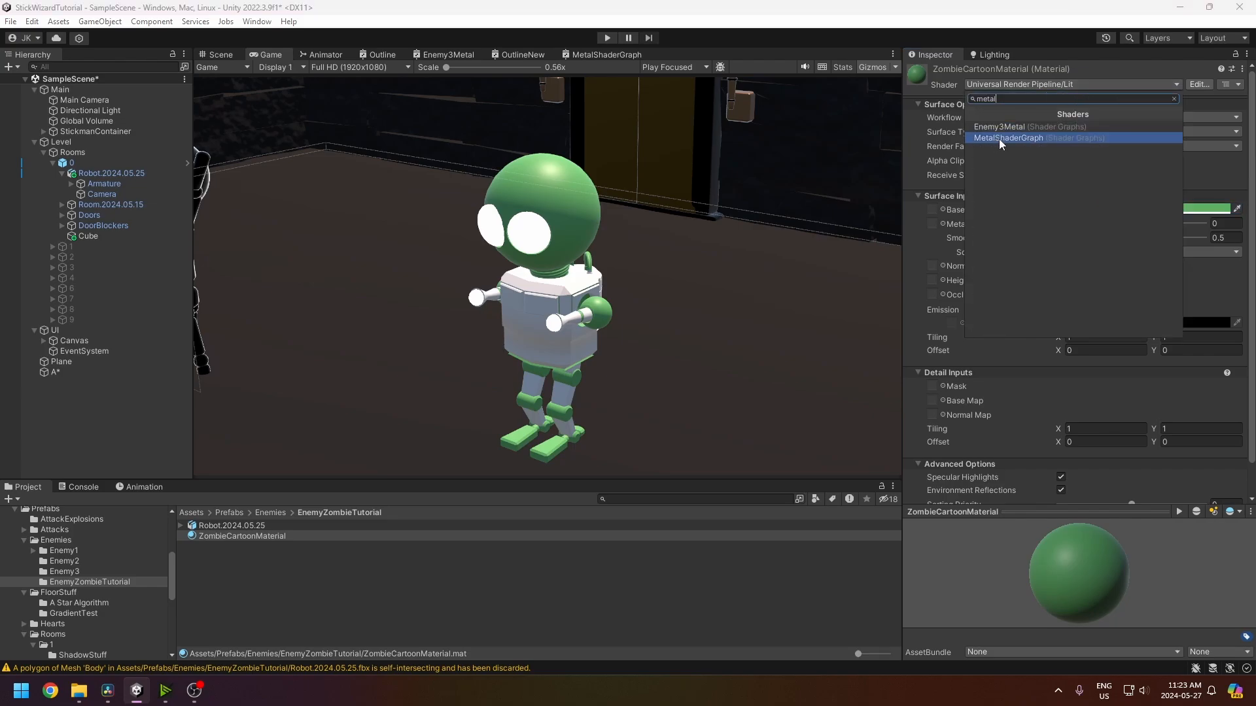
left_click(998, 138)
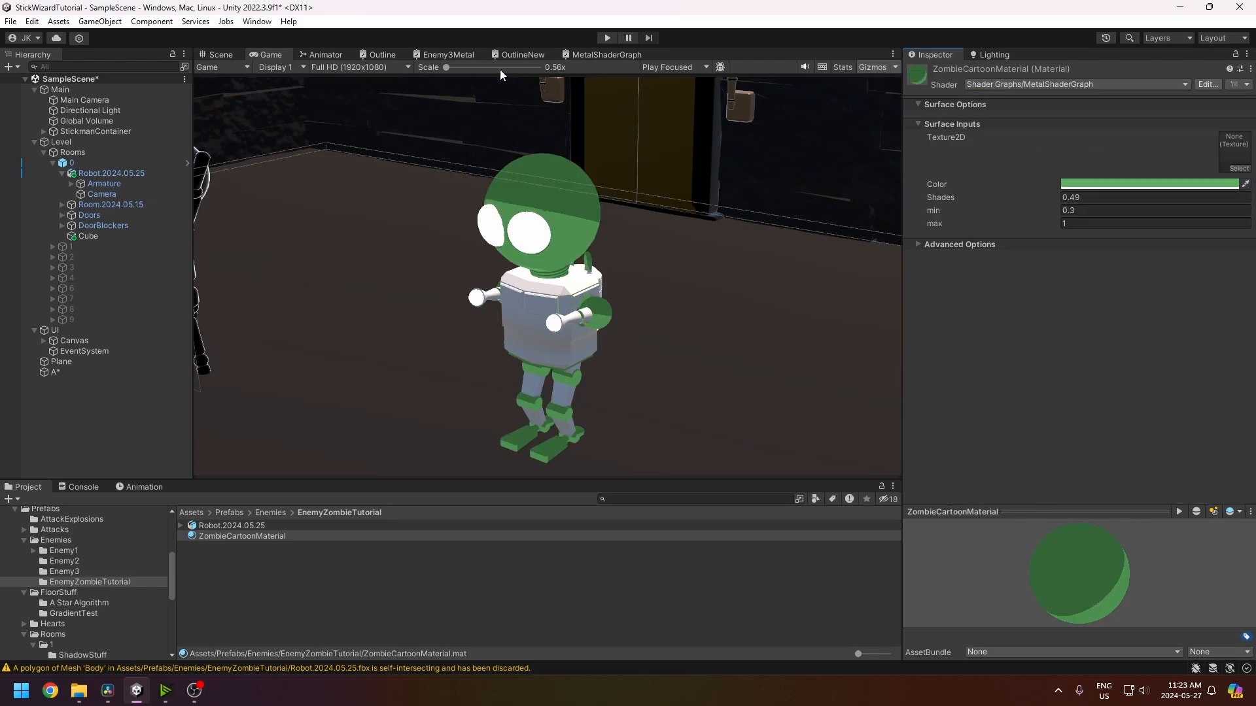
- Examine the MetalShaderGraph node network, from the Dot Product, Remap and Divide nodes to the full graph
left_click(574, 54)
middle_click_drag(473, 257, 508, 256)
scroll(476, 258, "up", 5)
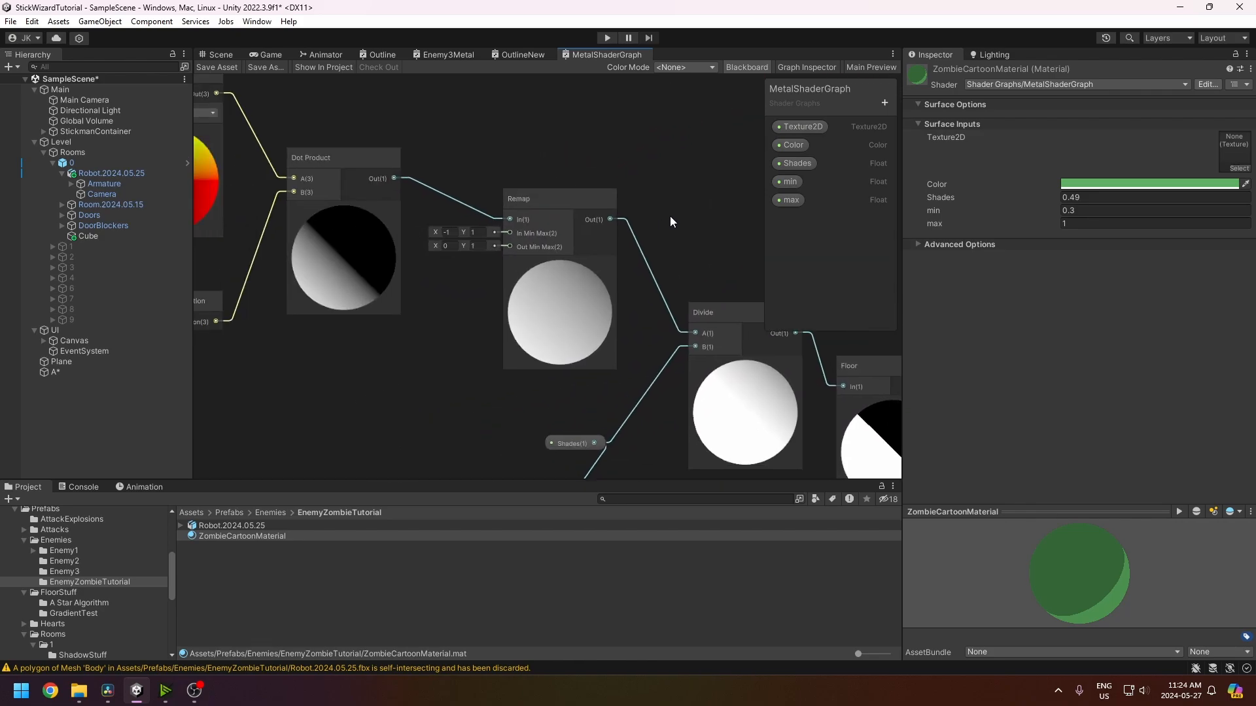
scroll(645, 226, "down", 4)
middle_click_drag(636, 223, 271, 198)
middle_click_drag(502, 207, 311, 241)
mouse_move(203, 210)
middle_mouse_down()
mouse_move(422, 231)
mouse_move(608, 224)
mouse_move(566, 166)
mouse_move(305, 202)
mouse_move(520, 229)
mouse_move(402, 226)
mouse_move(497, 280)
middle_mouse_up()
scroll(519, 229, "down", 3)
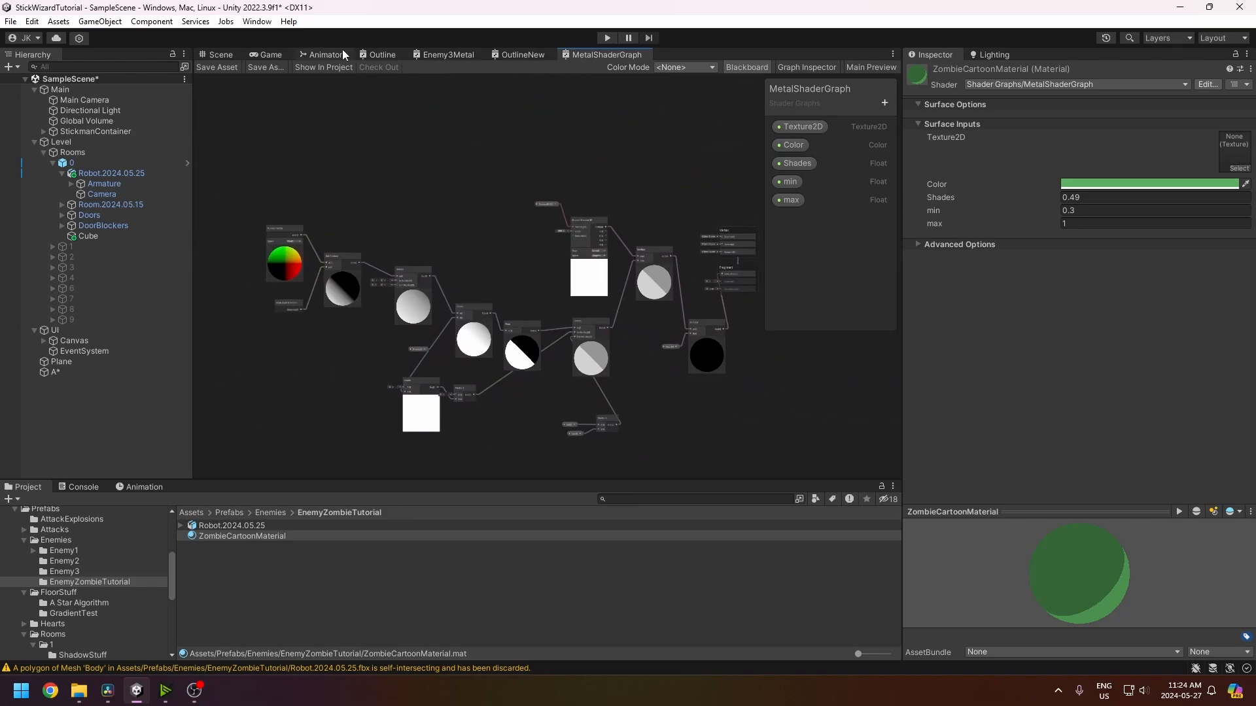
- Lower ZombieCartoonMaterial's Shades value to 0.19 while viewing the robot in the Game view
left_click(269, 54)
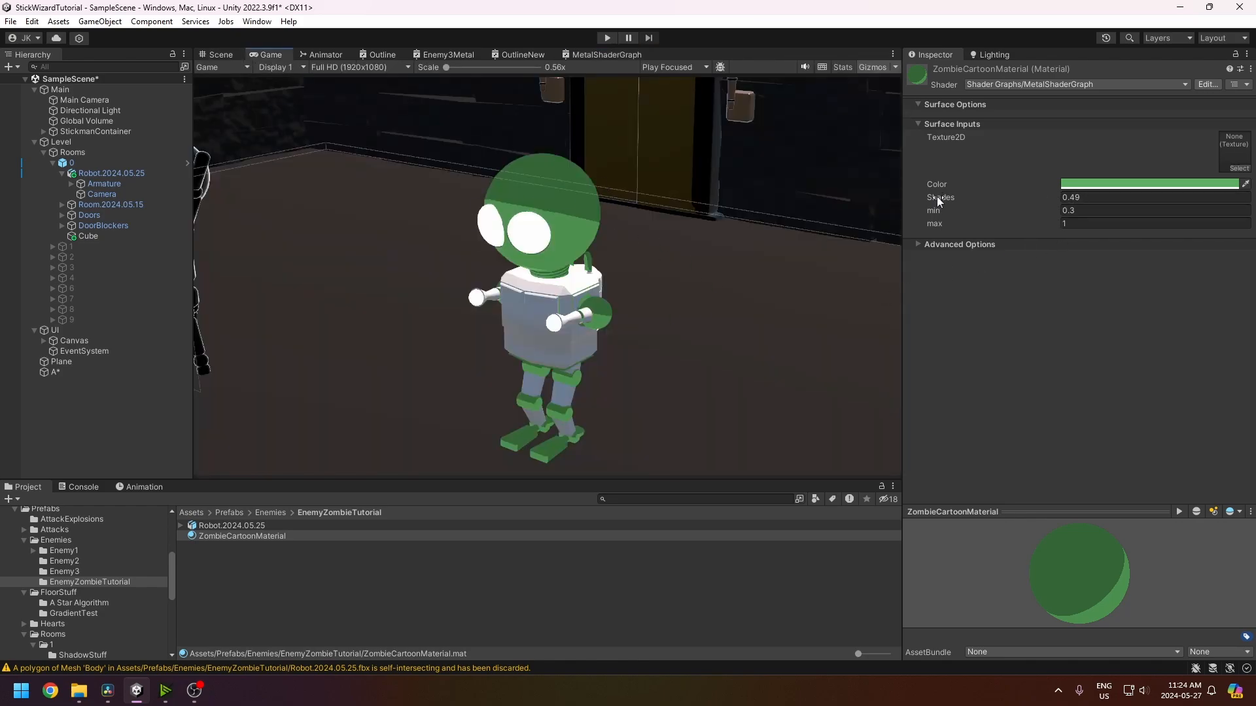
mouse_move(953, 195)
left_mouse_down()
mouse_move(931, 198)
mouse_move(945, 199)
left_mouse_up()
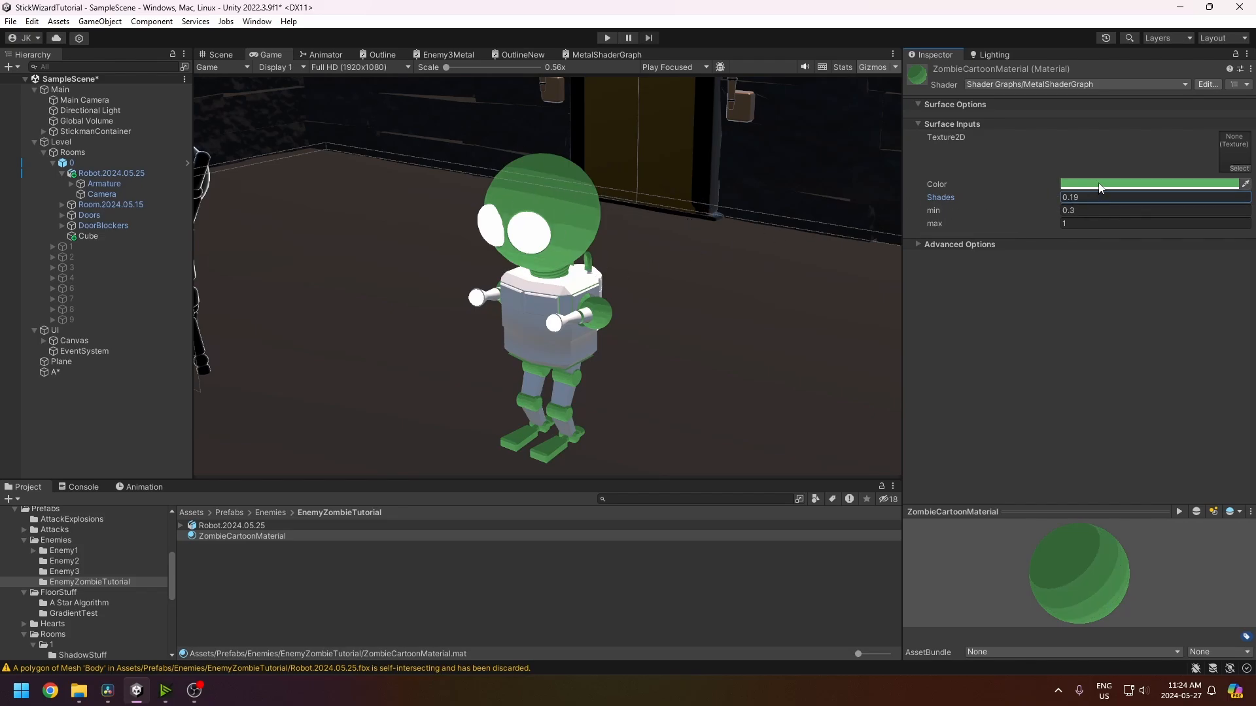
left_click(500, 295)
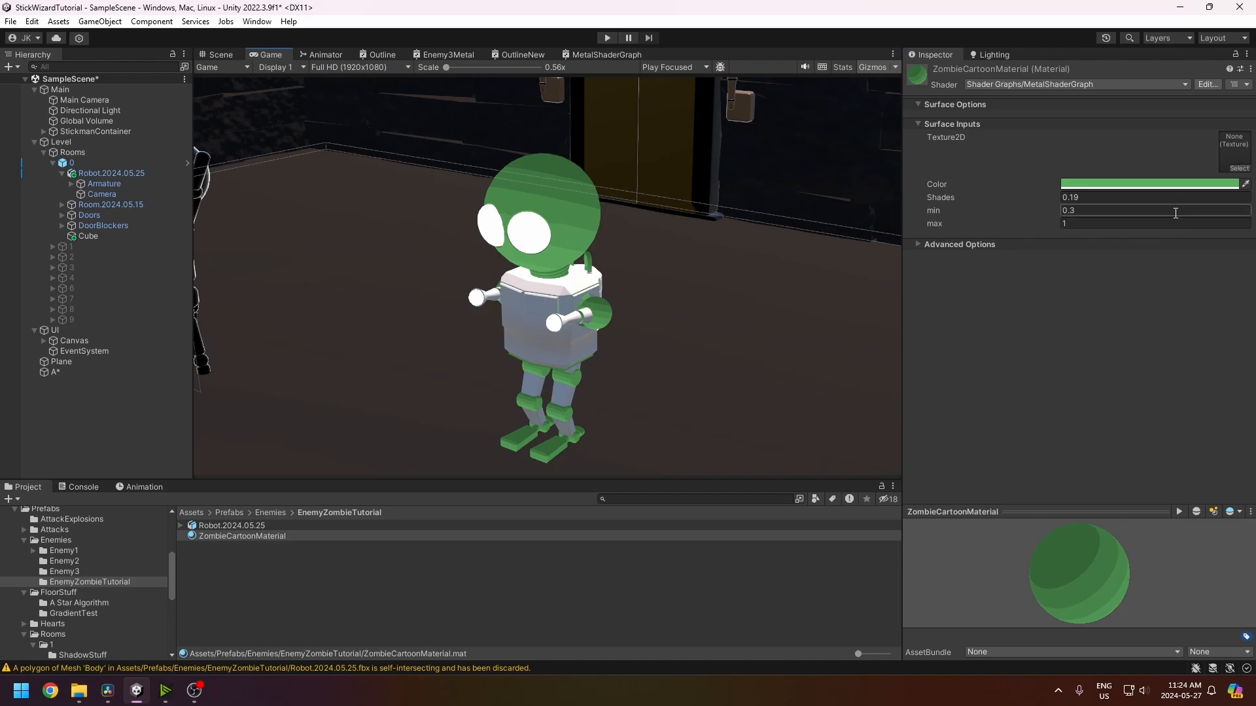
- Brighten ZombieCartoonMaterial's colour to a lighter, more vivid green
left_click(1161, 185)
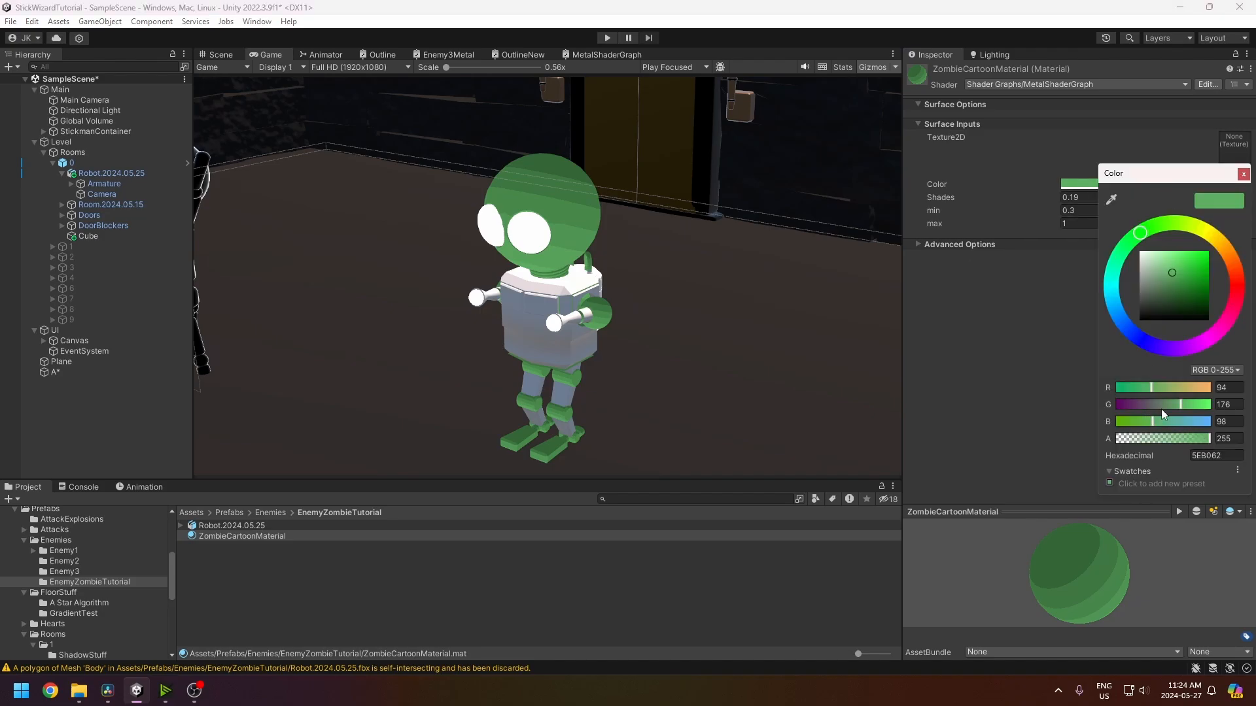
left_click(1173, 270)
left_click_drag(1178, 253, 1175, 258)
left_click(1243, 174)
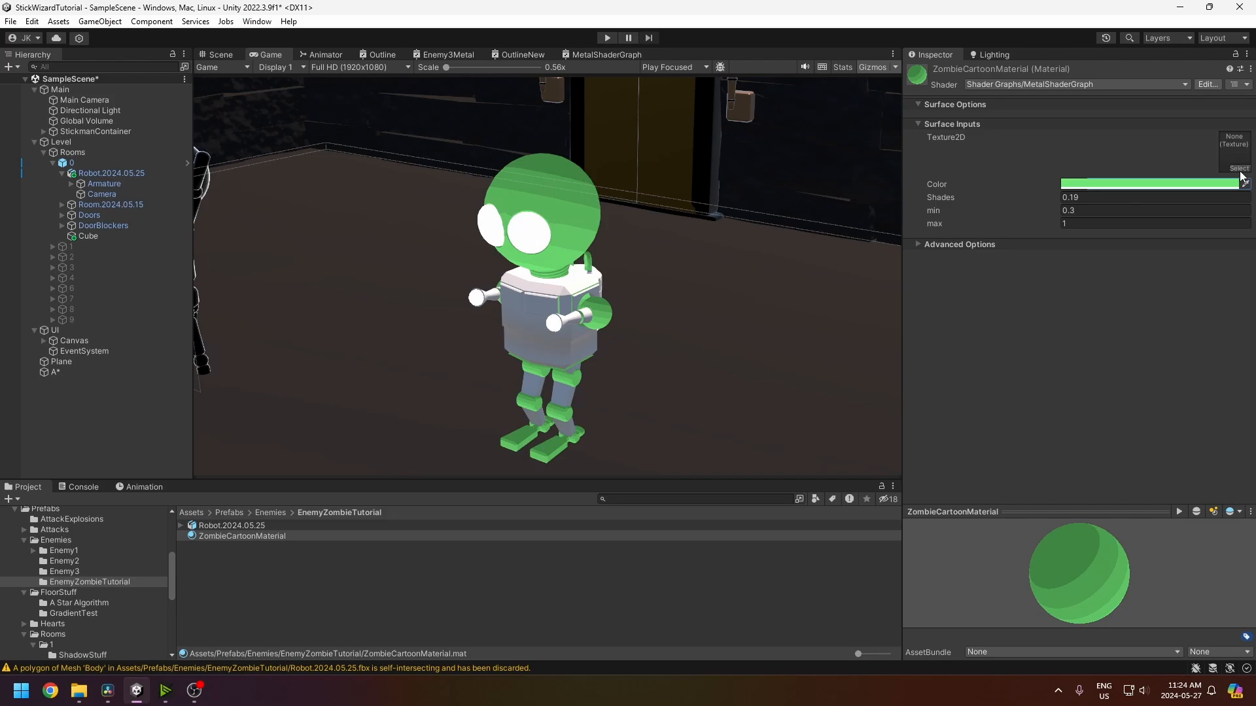
- Delete the Camera object from the robot model and check the robot's shading in the Scene view
left_click(102, 194)
key("Delete")
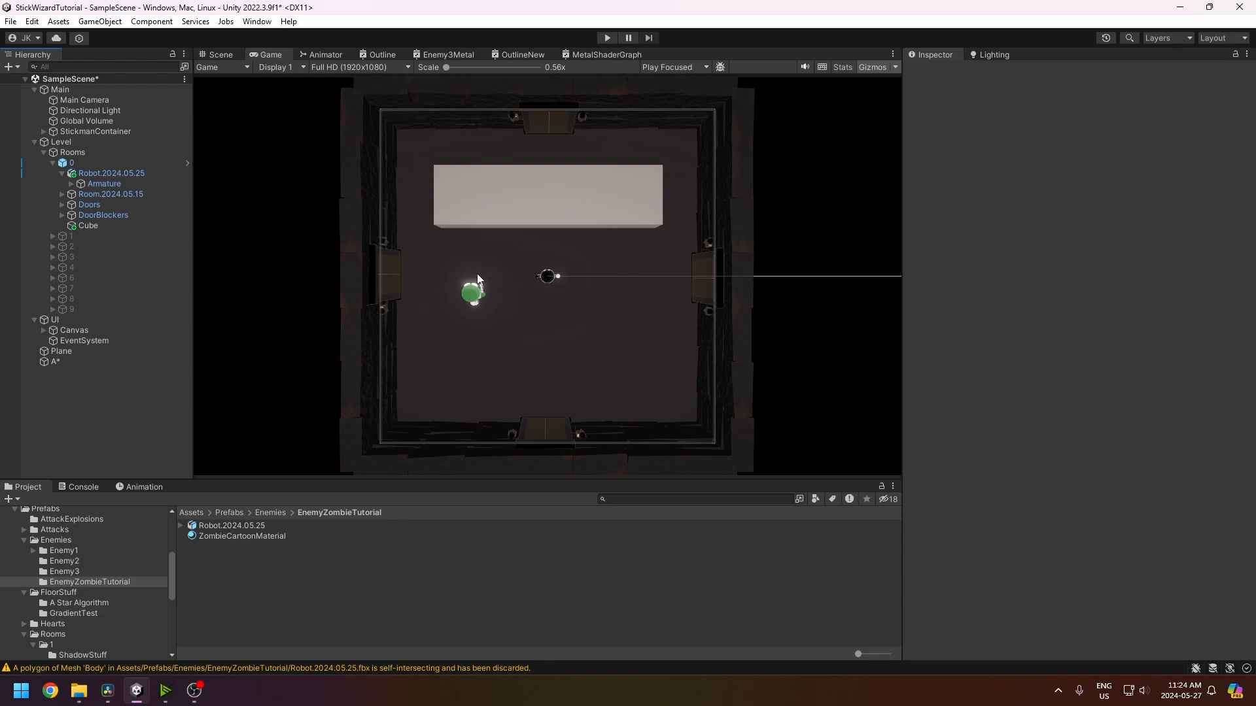
left_click(218, 55)
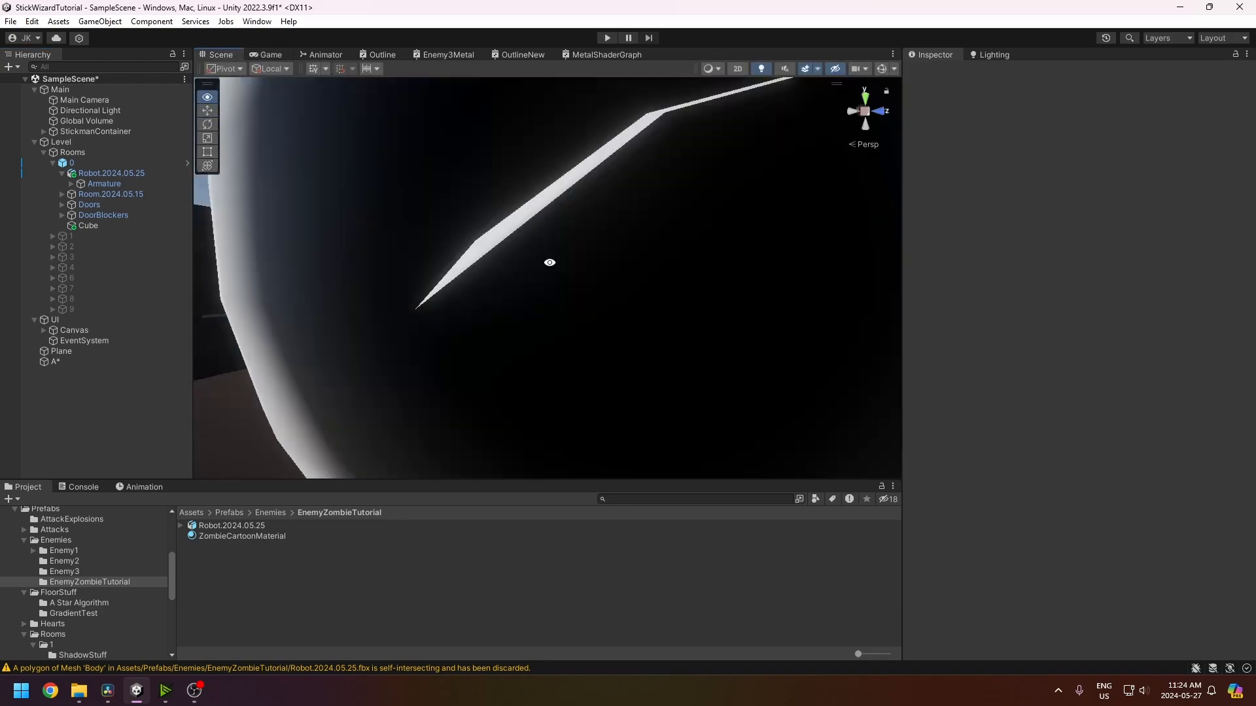
middle_click_drag(556, 311, 635, 278)
scroll(634, 278, "up", 5)
left_click_drag(635, 281, 510, 373, "alt")
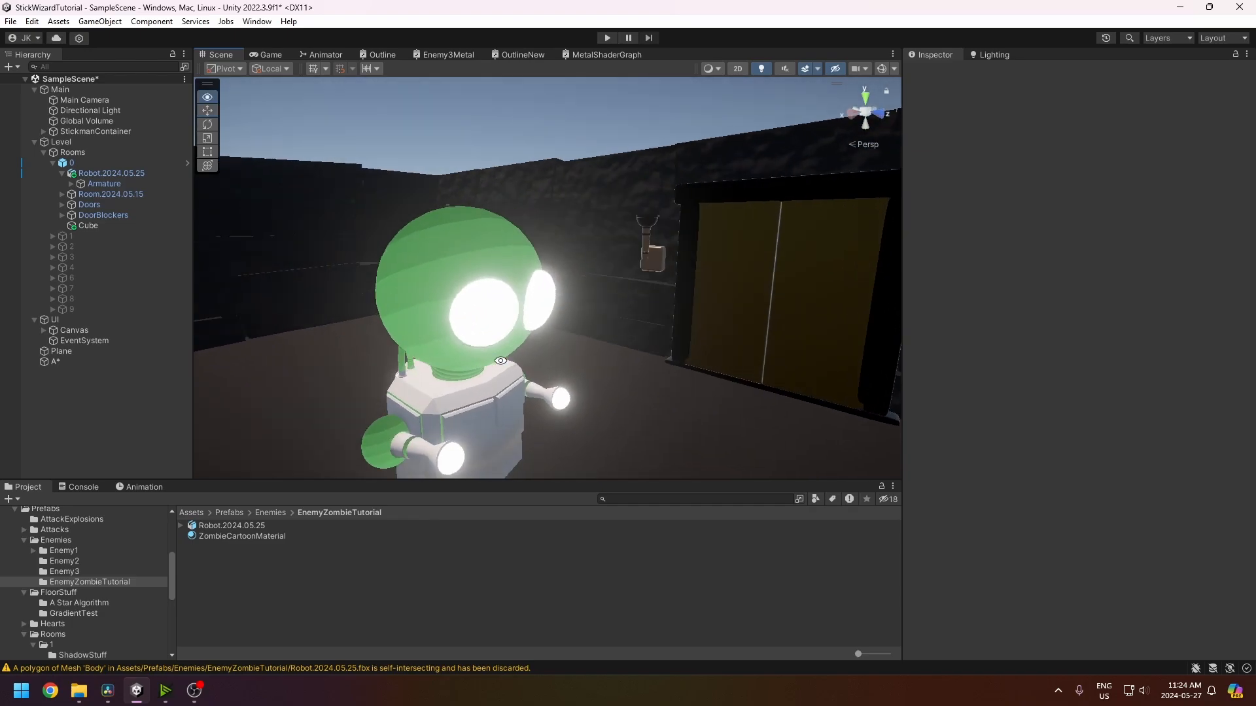
middle_click_drag(517, 380, 556, 329)
- Set ZombieCartoonMaterial's Shades value to 0.08 and check the robot's softer shading in the Scene view
left_click(280, 56)
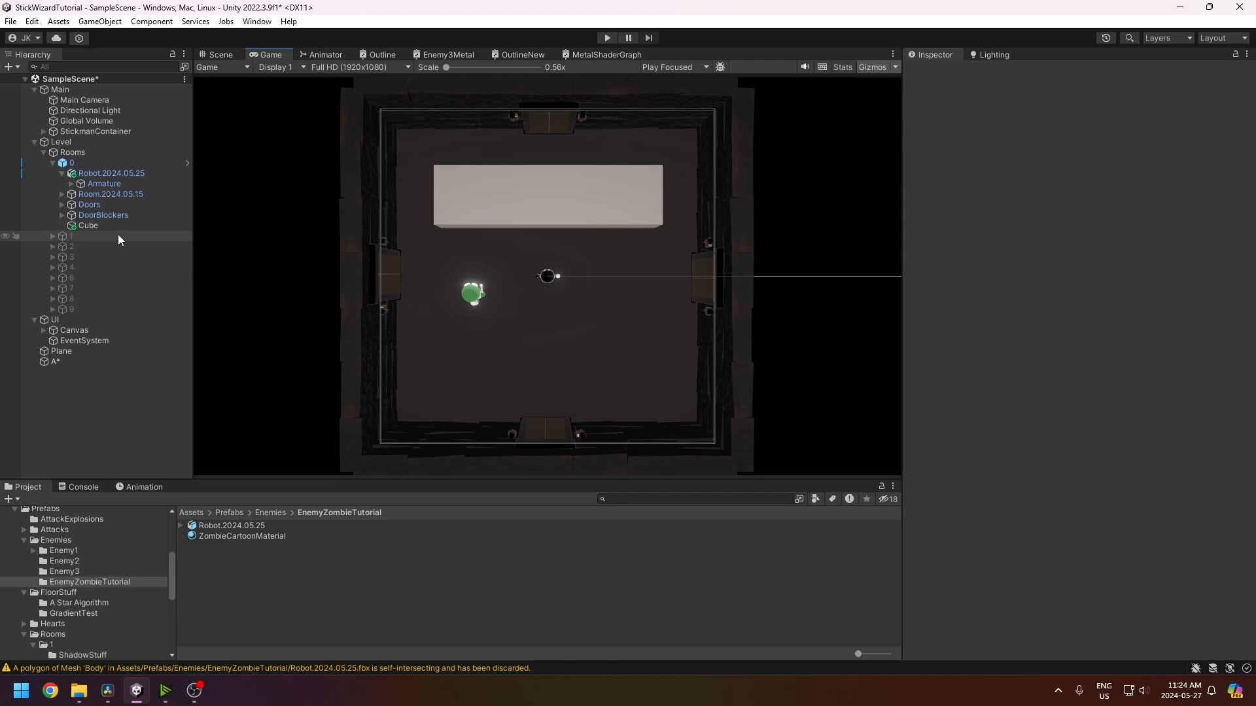
left_click(242, 536)
left_click_drag(976, 198, 971, 198)
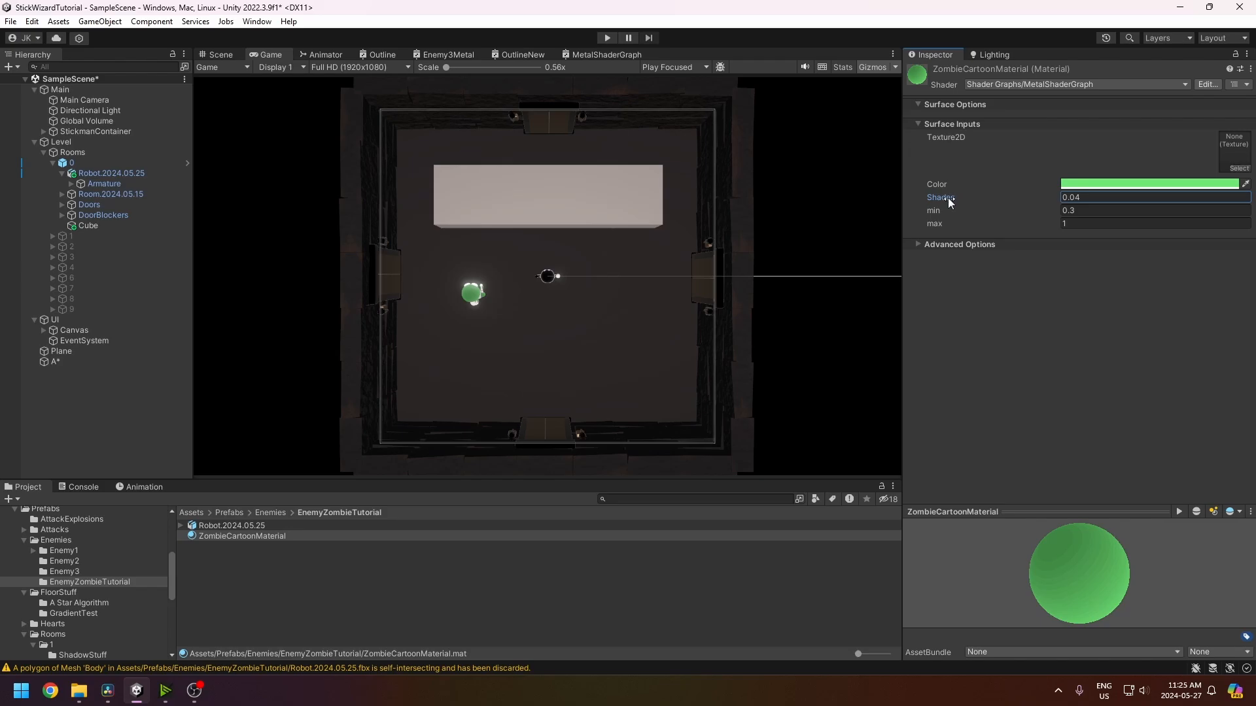
left_click_drag(948, 198, 951, 198)
left_click(220, 56)
left_click_drag(693, 309, 608, 344, "alt")
scroll(684, 302, "down", 3)
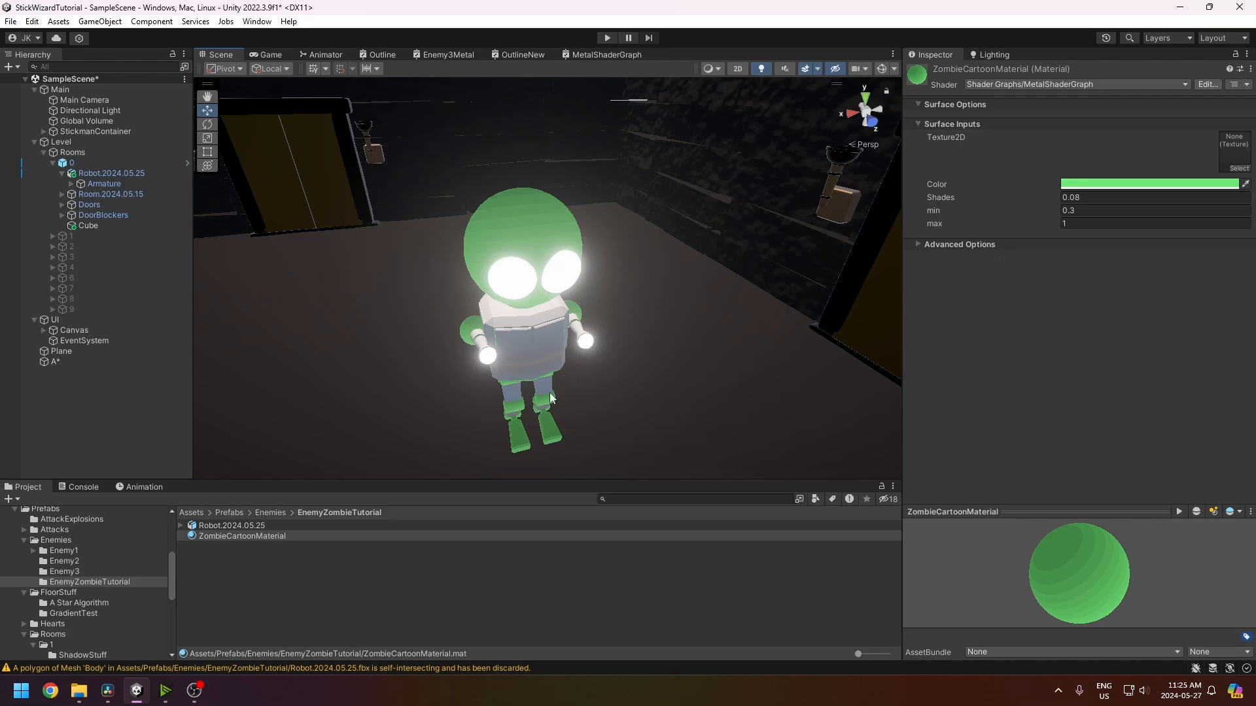
middle_click_drag(593, 383, 598, 346)
- Create a second material named TopPlastic in the EnemyZombieTutorial folder
right_click(261, 554)
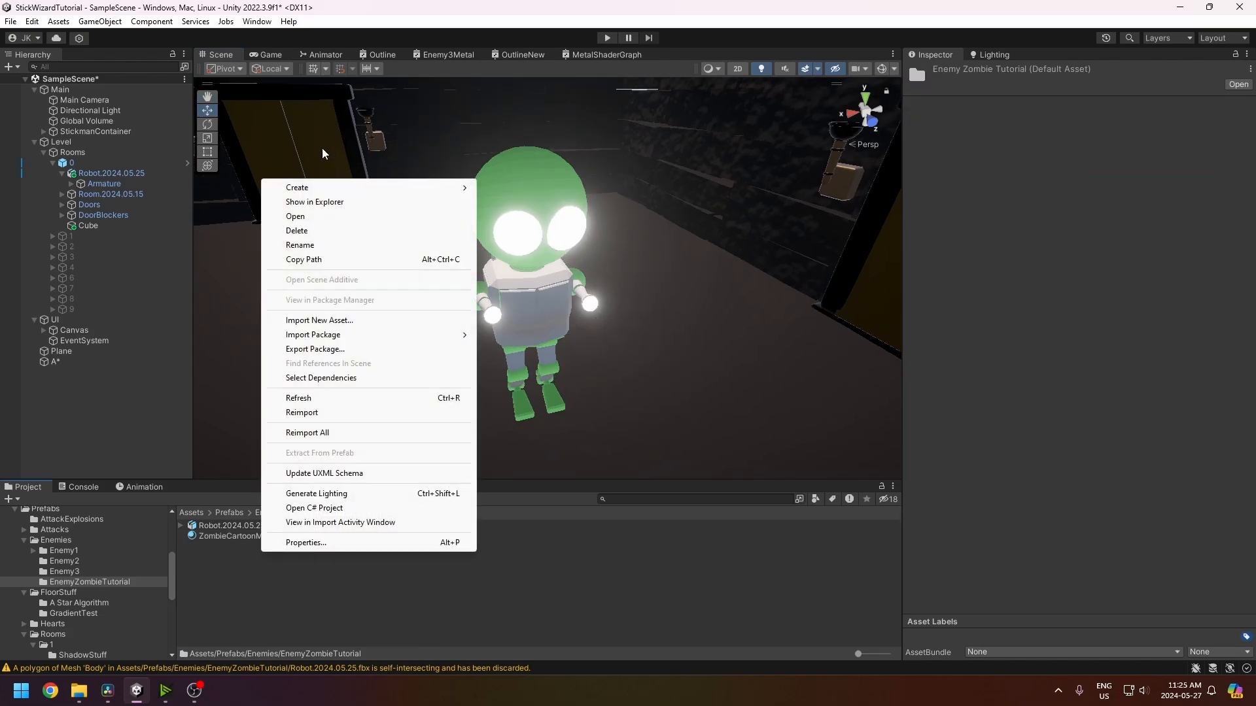
mouse_move(393, 188)
left_click(517, 377)
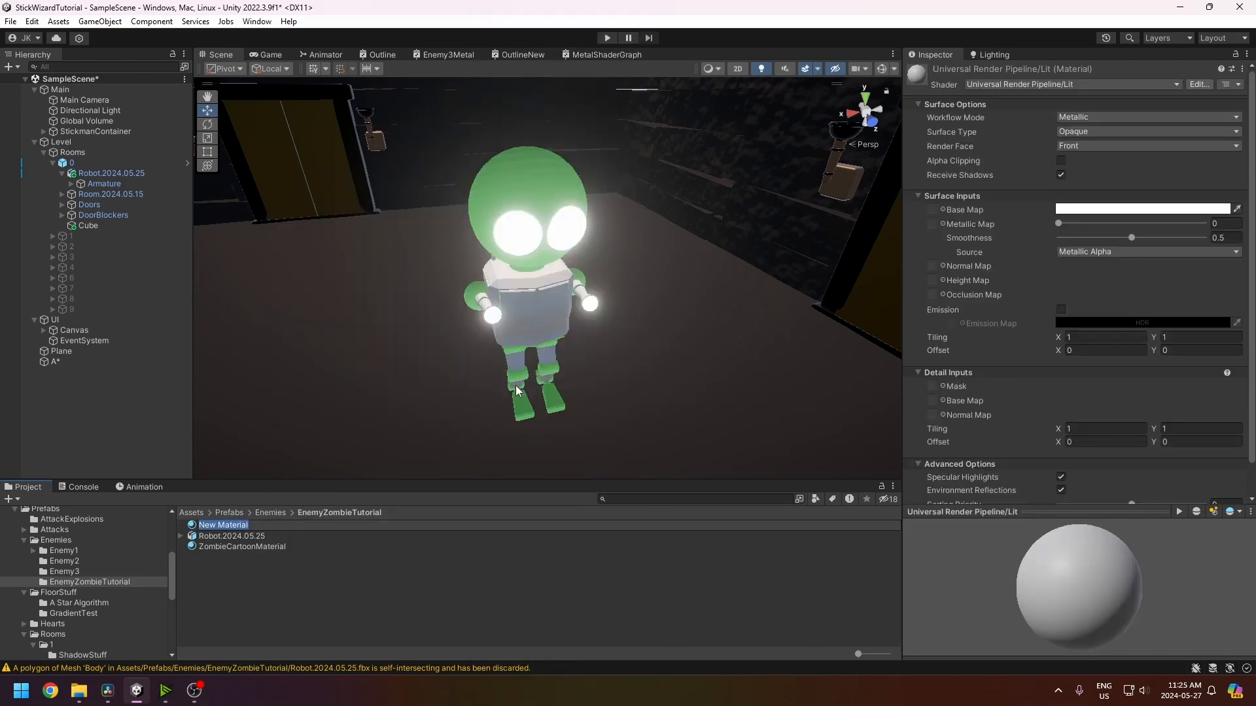
type("TopPlastic")
key("Return")
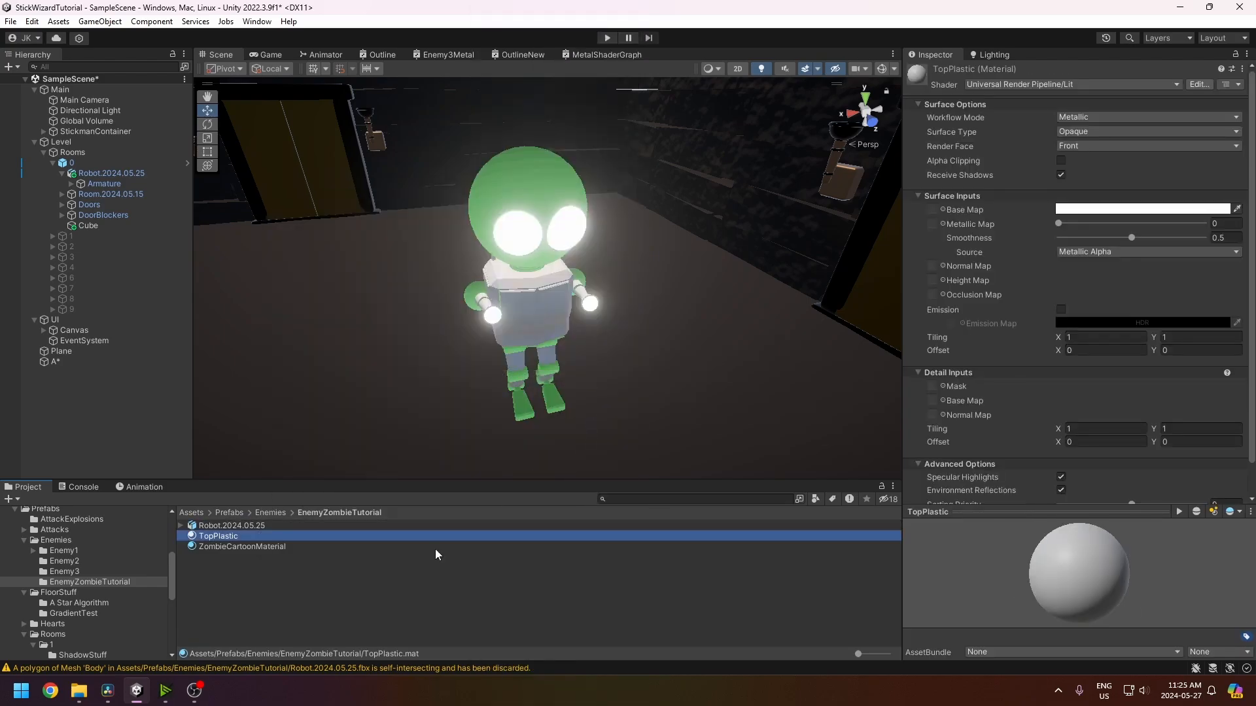
- Duplicate the TopPlastic material and name the copy BottomPlastic
key("ctrl+d")
left_click(261, 547)
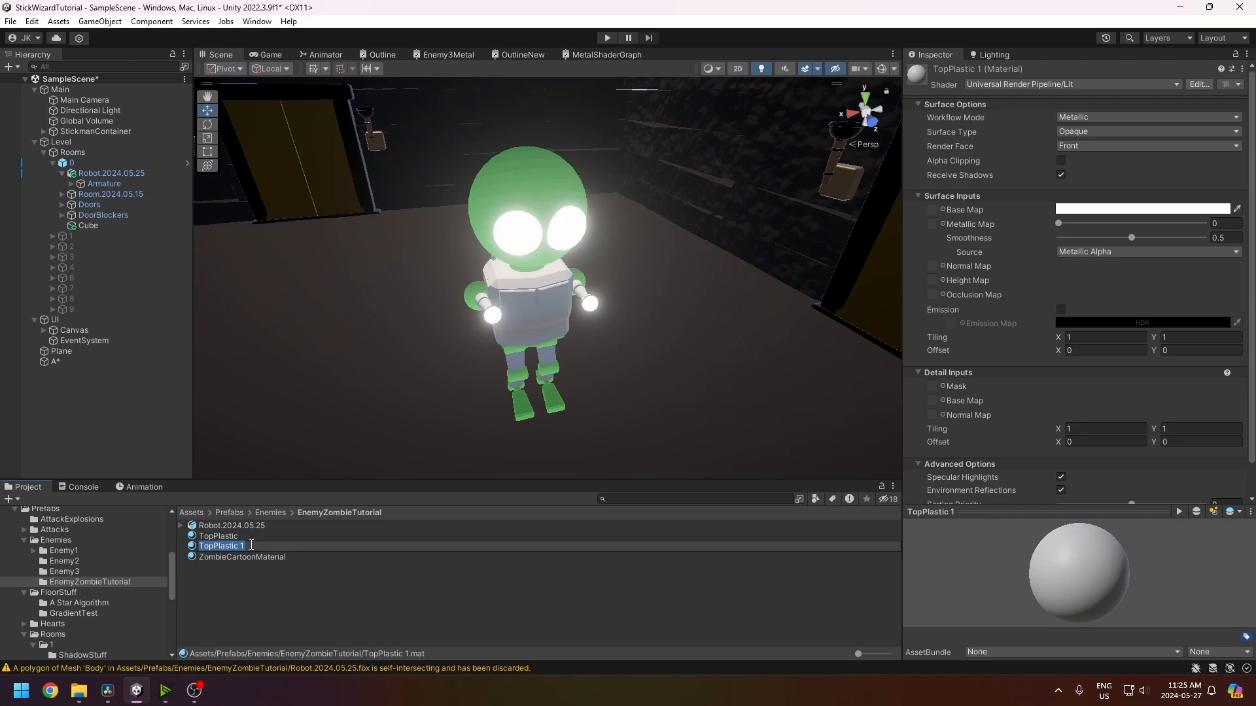
type("BottomPlastic")
key("Return")
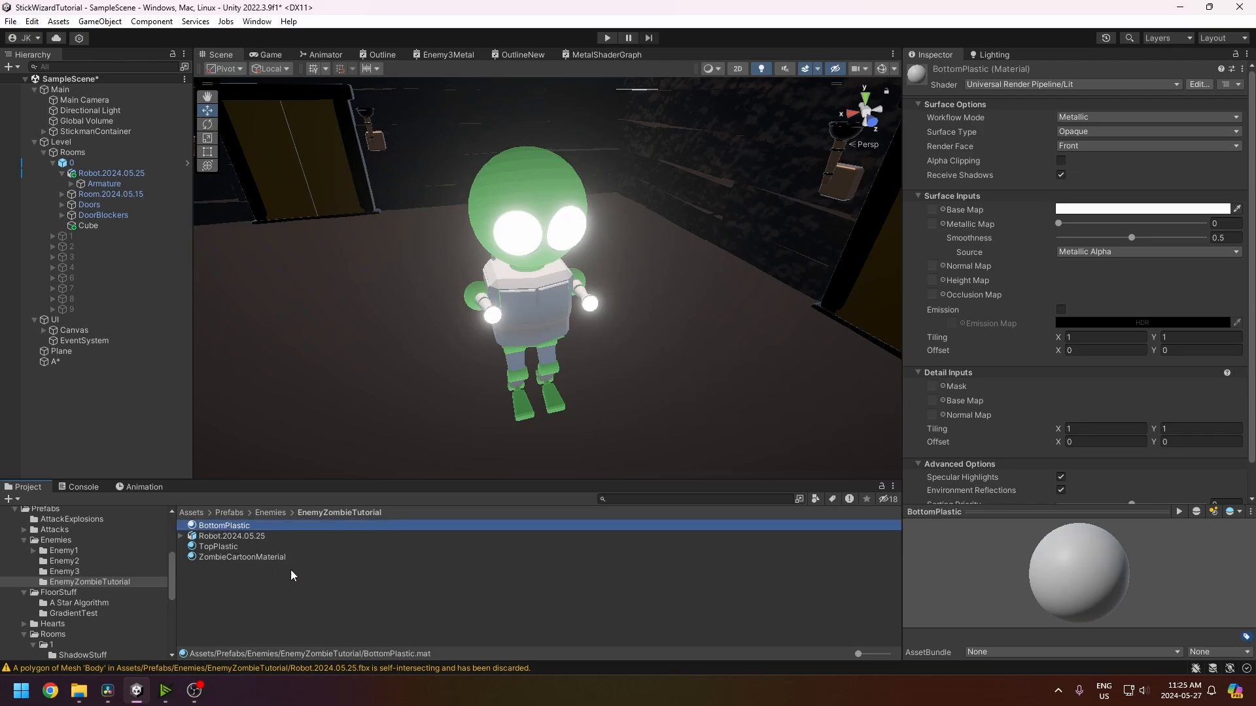
- Duplicate the BottomPlastic material and name the copy ZombieEyes
key("ctrl+d")
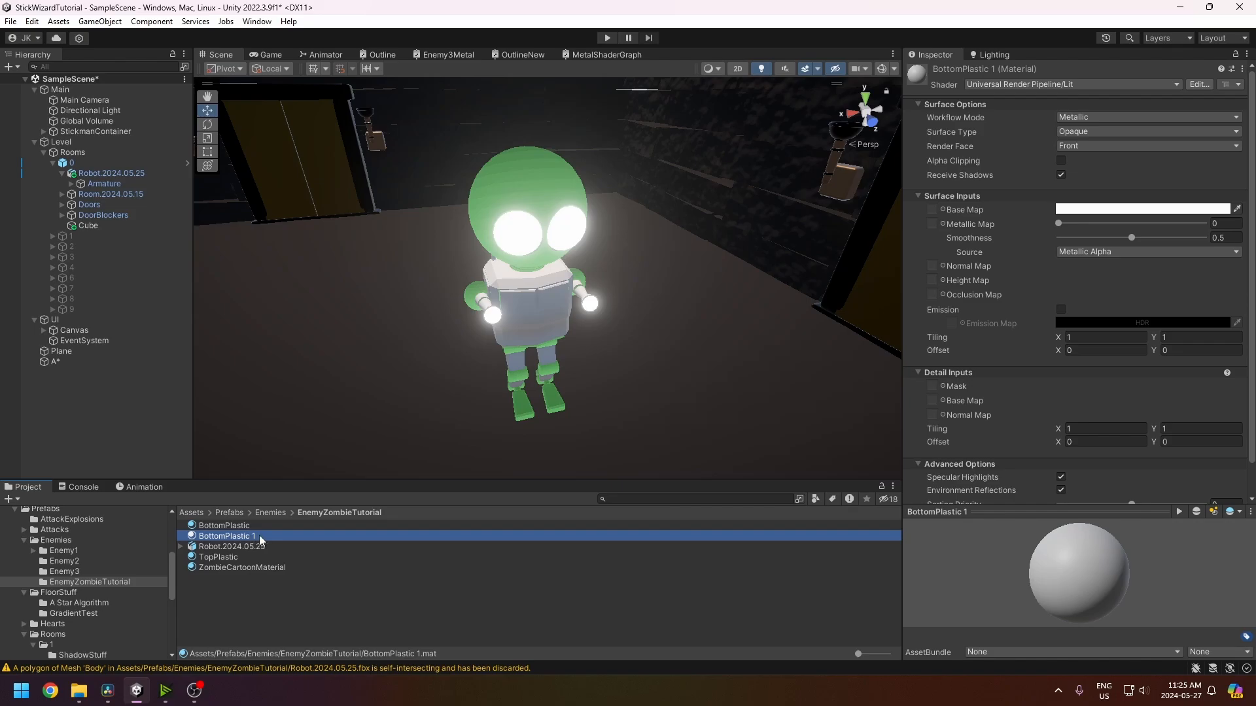
key("F2")
type("ZombieEyes")
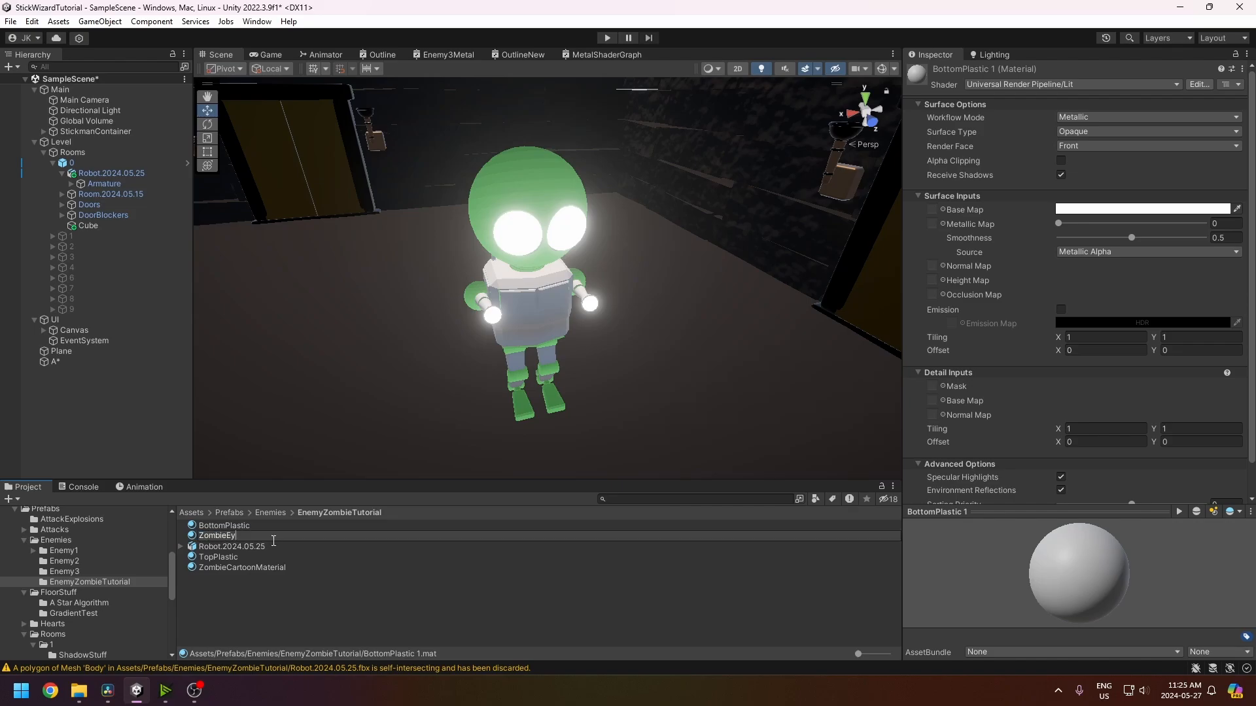
key("Return")
- Remap the robot model's Base and Base.001 to TopPlastic, BaseAlt to BottomPlastic and Eyes to ZombieEyes, and apply the import settings
left_click(246, 537)
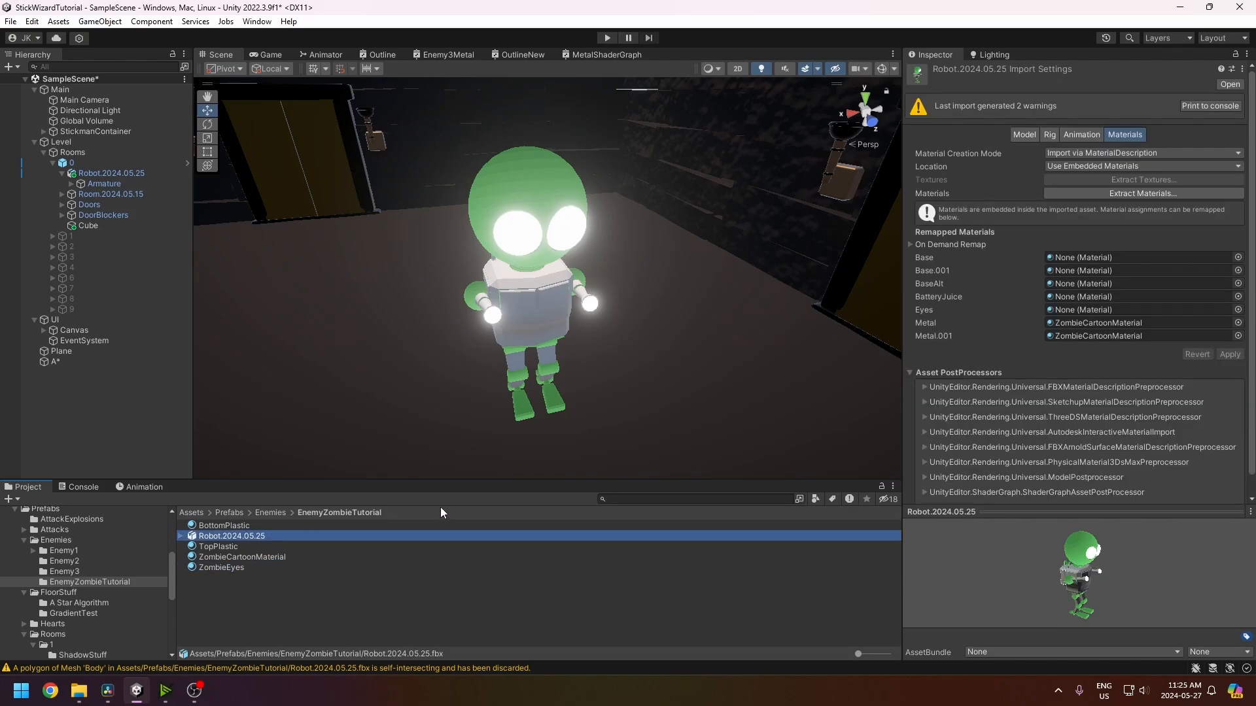
left_click_drag(219, 547, 1065, 257)
left_click(213, 552)
left_click_drag(214, 551, 1101, 271)
left_click_drag(1014, 318, 1073, 282)
left_click(210, 568)
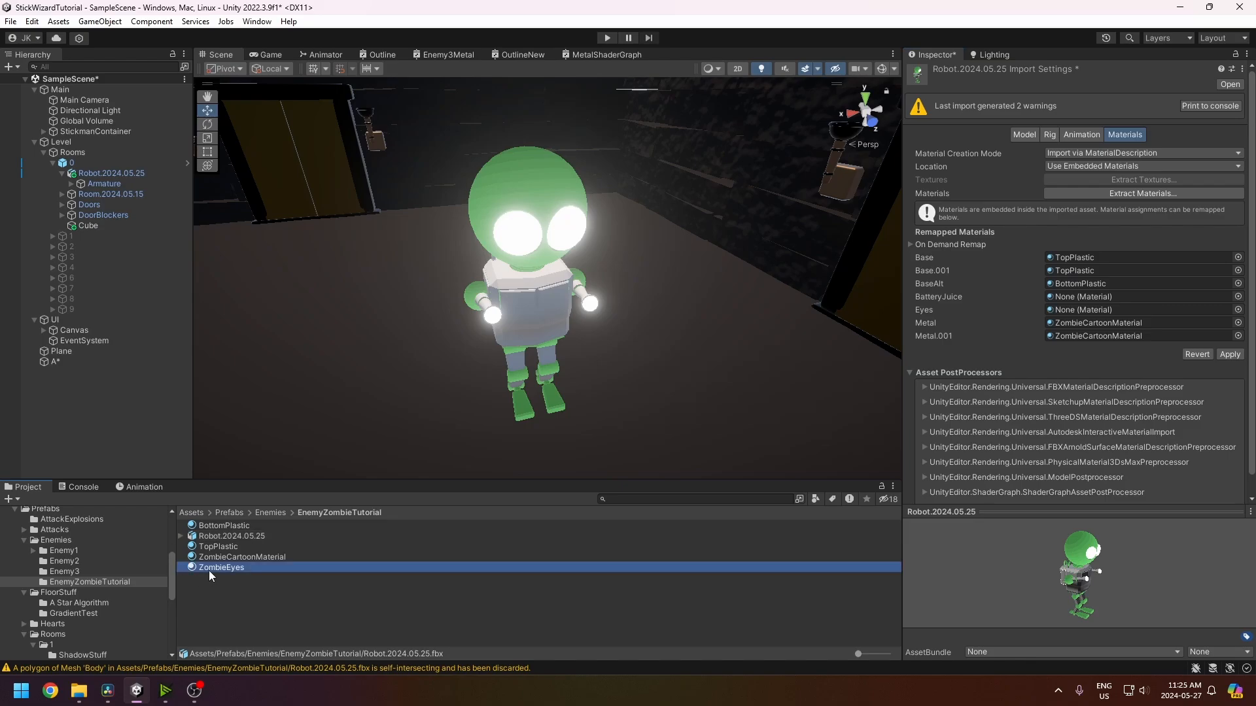
left_click_drag(210, 567, 1098, 310)
left_click(1229, 354)
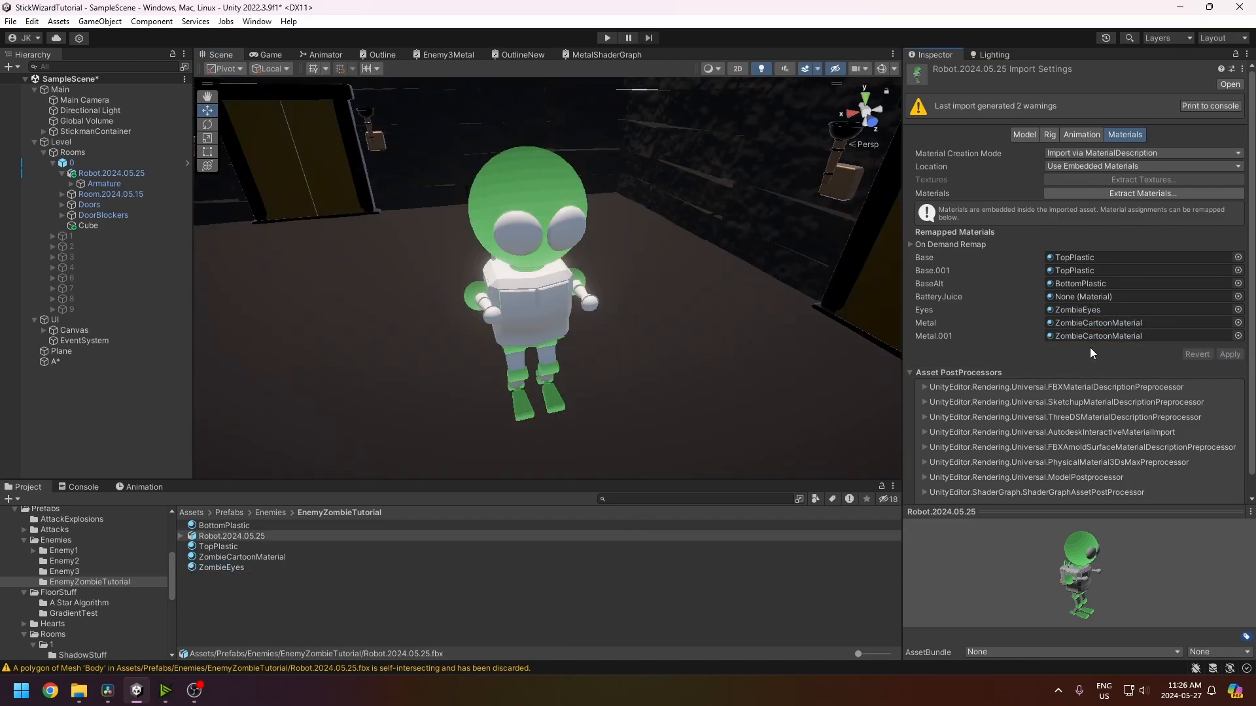
left_click(1145, 309)
- Make TopPlastic more metallic and less smooth, and tint its base colour a warm tan
left_click(223, 568)
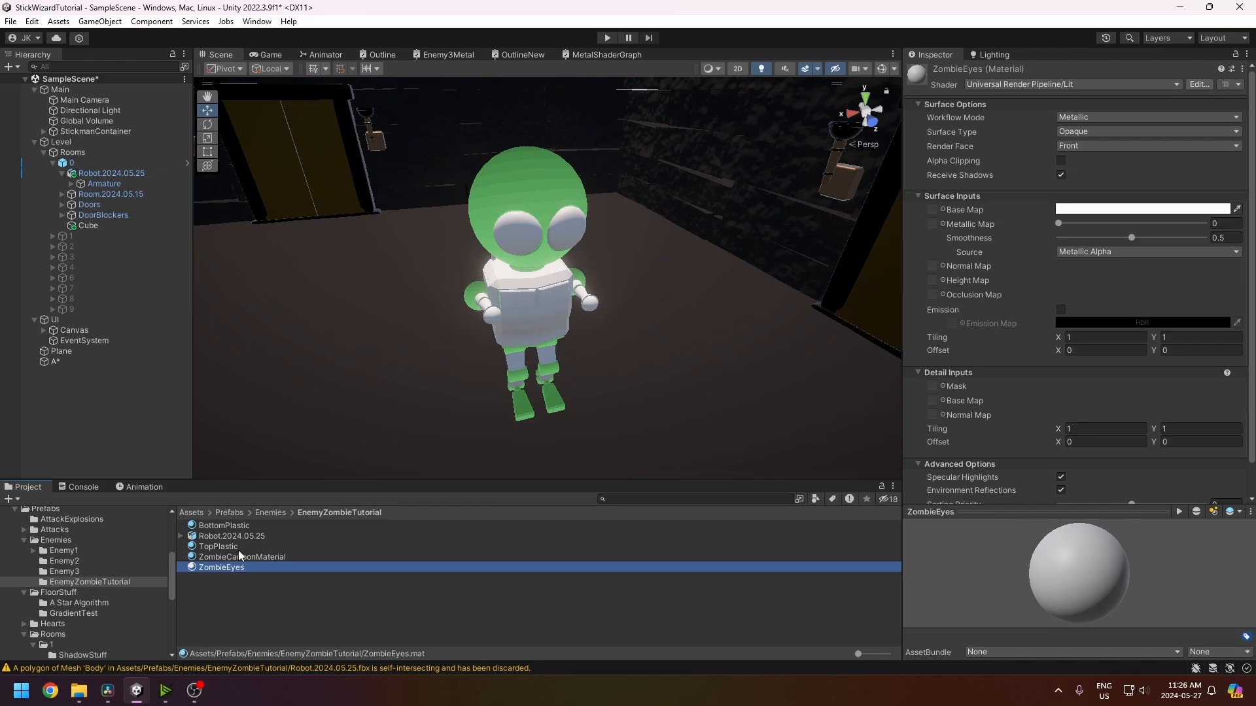
left_click(235, 528)
left_click(220, 548)
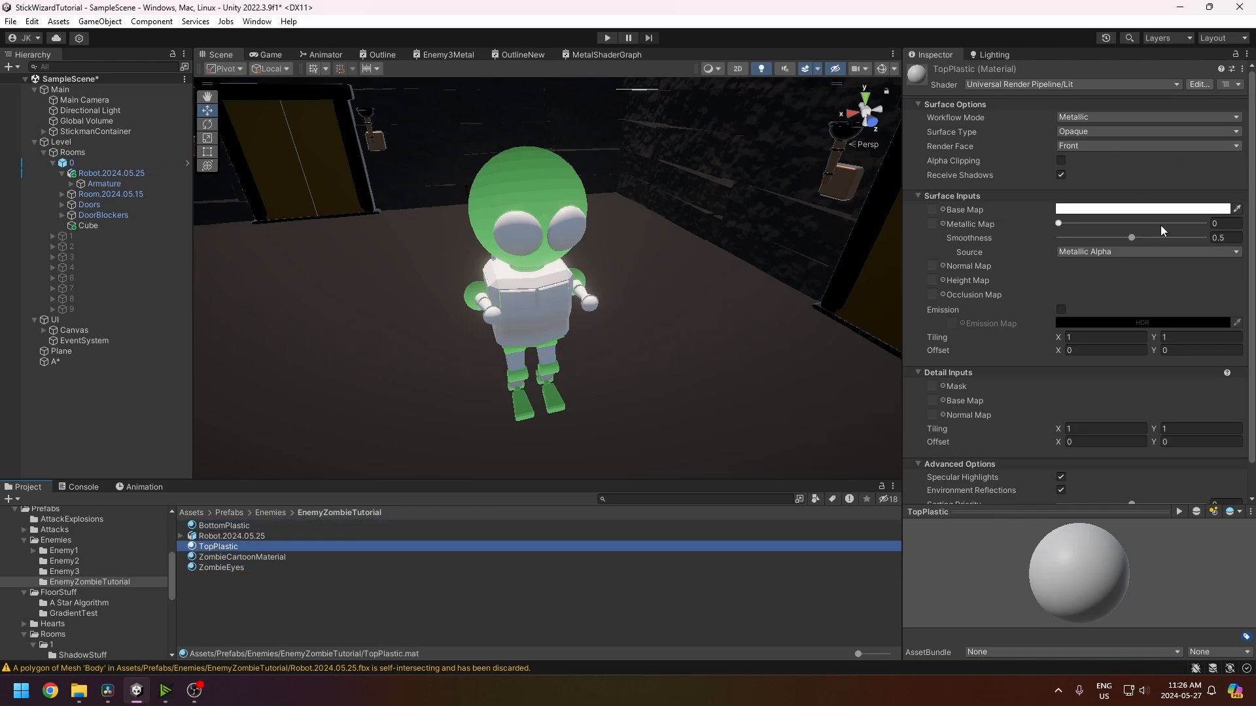
left_click_drag(1060, 226, 1087, 235)
left_click(1088, 208)
left_click(1206, 261)
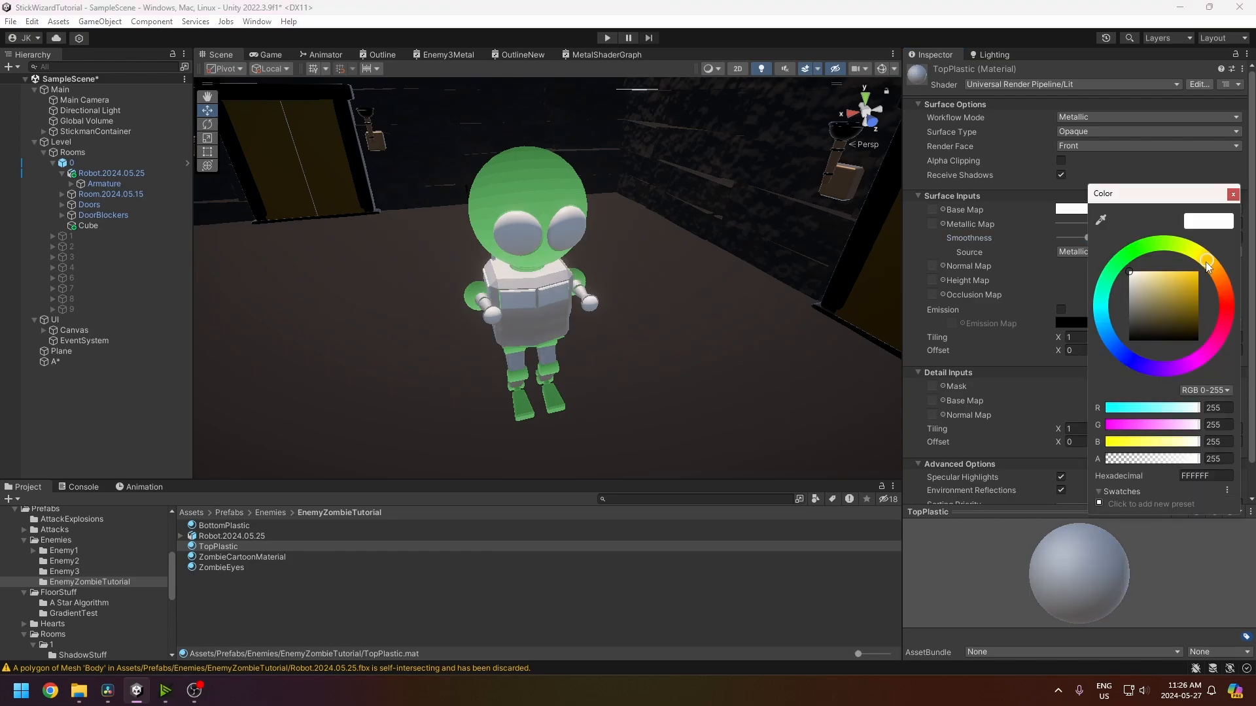
- Set BottomPlastic's metallic value to 0.833, its smoothness to 0.145 and its base colour to pale cream FFEBB9
left_click(224, 525)
mouse_move(1065, 221)
left_mouse_down()
mouse_move(1218, 234)
mouse_move(1081, 237)
left_mouse_up()
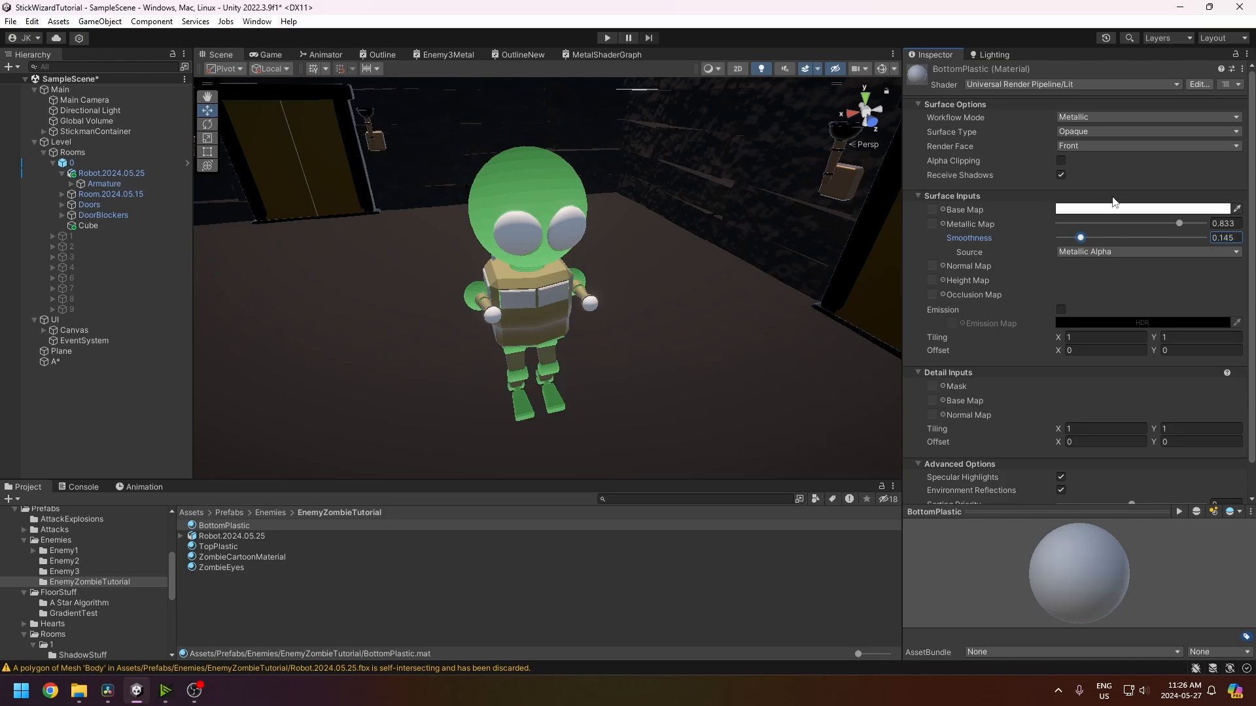
left_click(1088, 208)
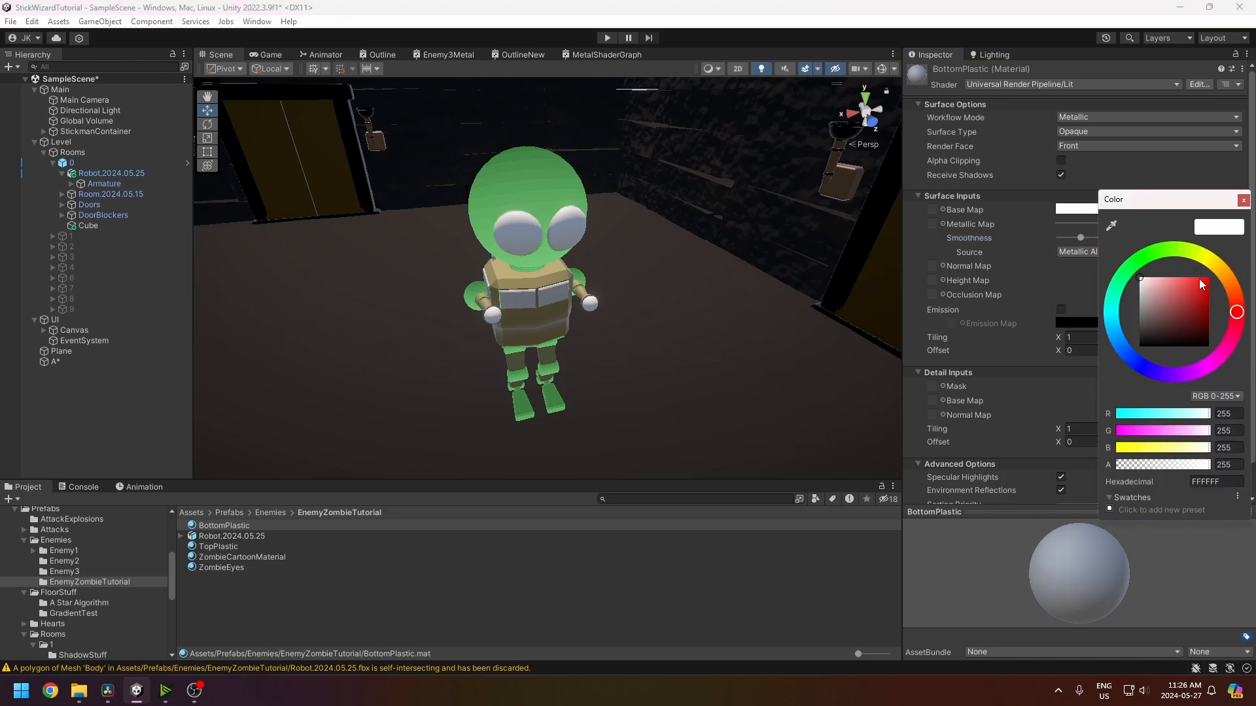
left_click(1220, 269)
mouse_move(1185, 289)
left_mouse_down()
mouse_move(1148, 294)
mouse_move(1173, 299)
mouse_move(1164, 277)
mouse_move(1131, 339)
mouse_move(1159, 277)
left_mouse_up()
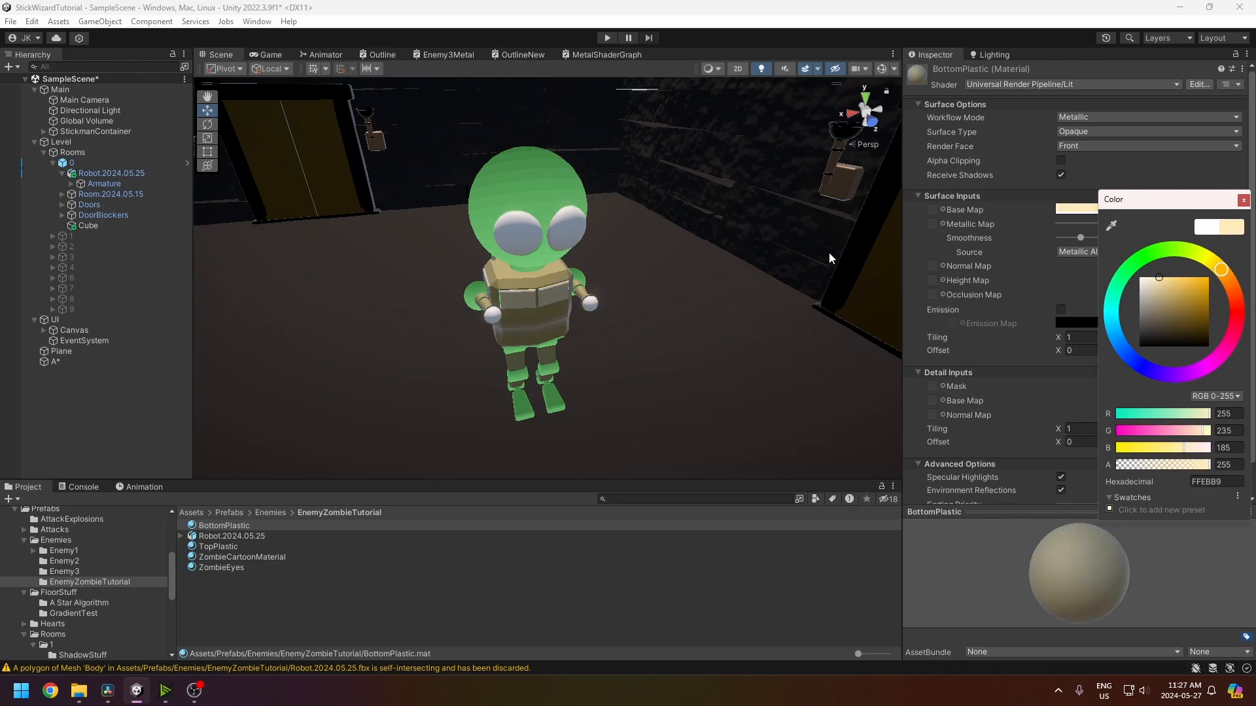
left_click(1242, 200)
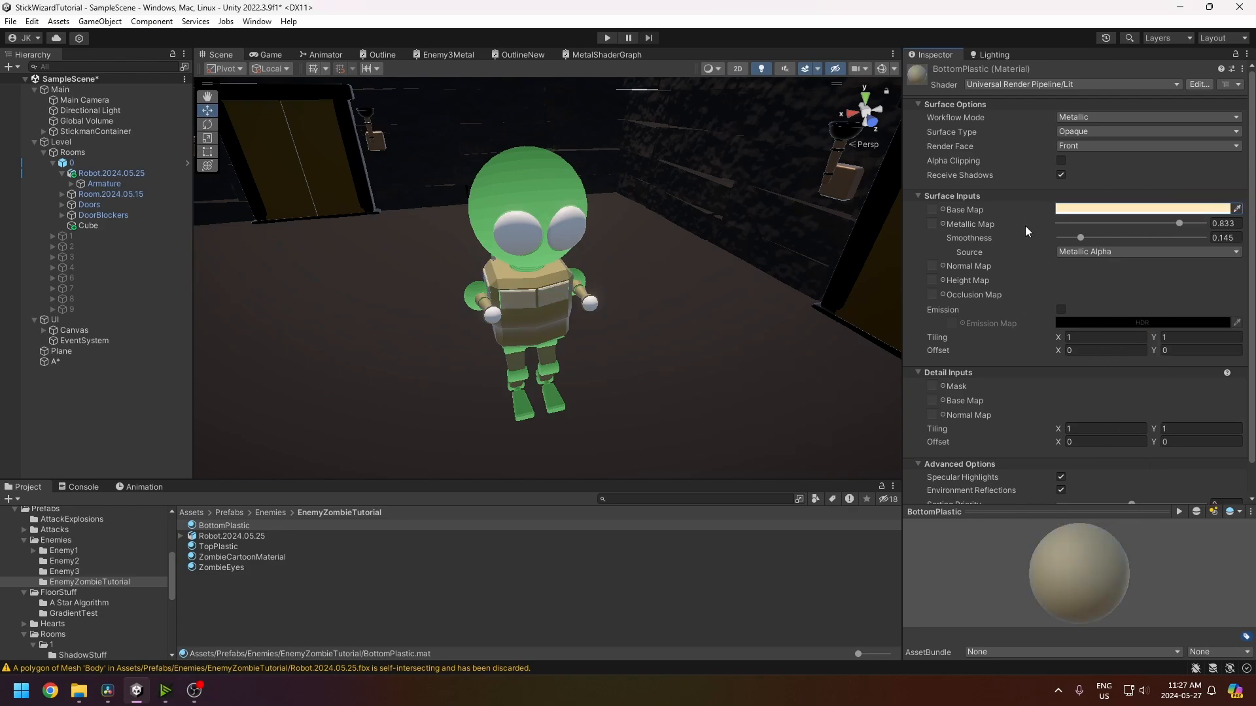
mouse_move(1090, 238)
left_mouse_down()
mouse_move(1176, 238)
mouse_move(1083, 243)
left_mouse_up()
- Check the robot's new plastic colours in the Game view and up close from the front in the Scene view
left_click(265, 54)
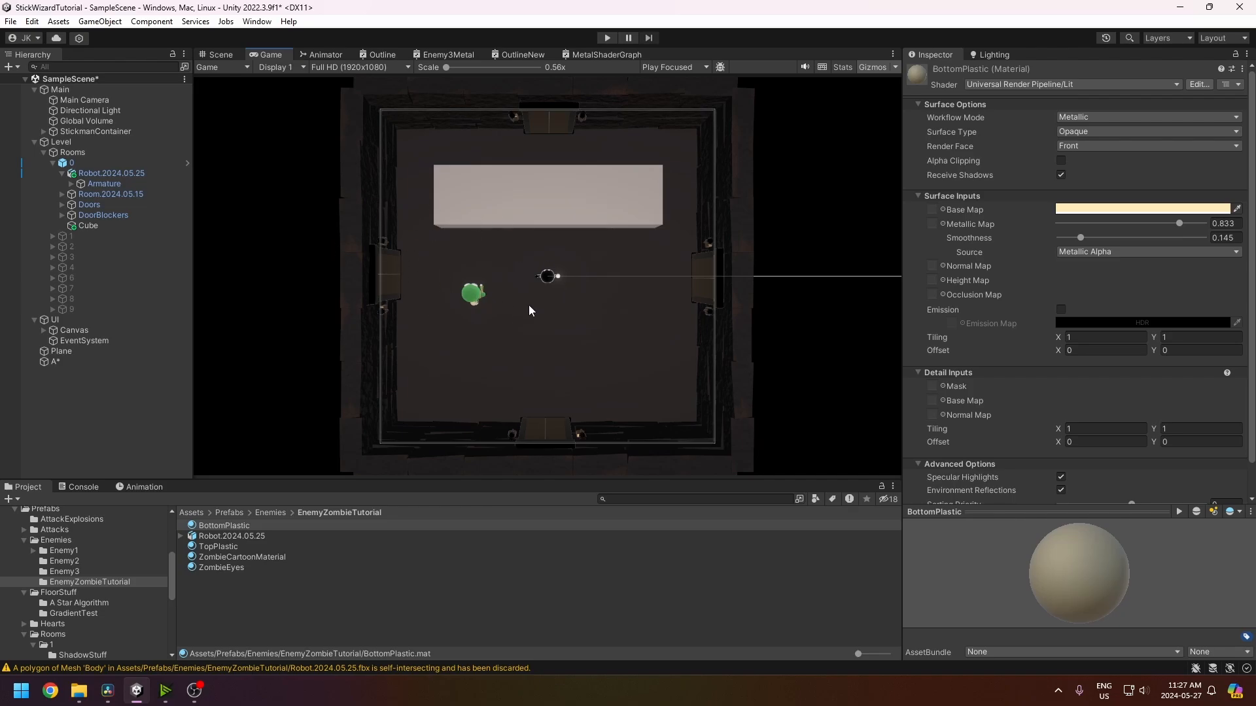
left_click(224, 55)
left_click_drag(421, 273, 631, 263, "alt")
scroll(540, 335, "down", 5)
scroll(522, 303, "up", 3)
scroll(455, 281, "up", 3)
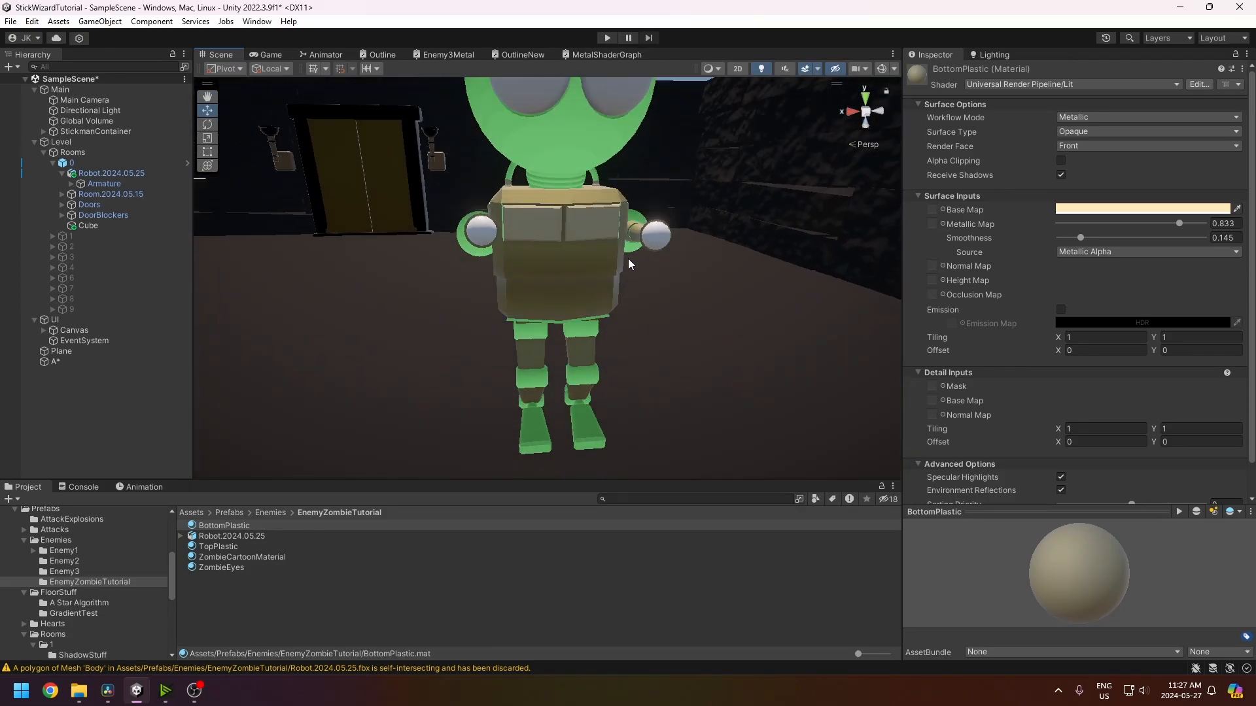
- Remap the robot model's Base.001 to BottomPlastic, apply the change and check the torso from several angles
left_click(233, 537)
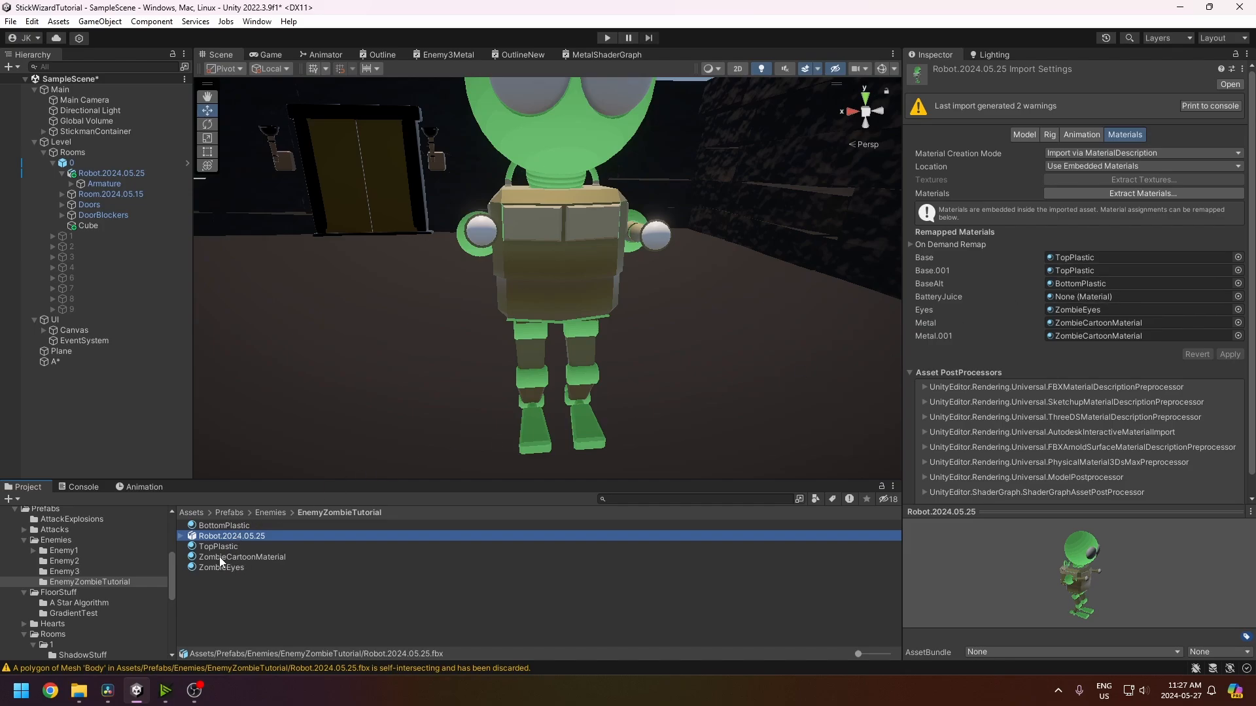
left_click_drag(223, 526, 1069, 273)
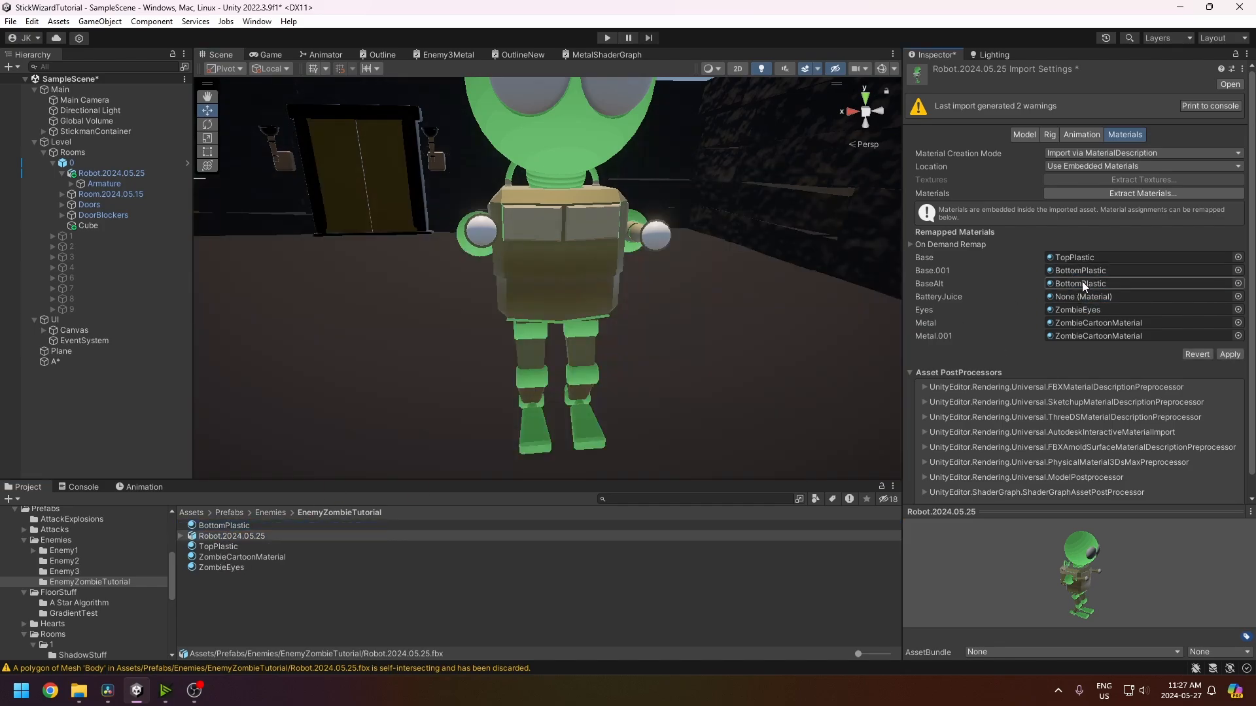
left_click(1220, 355)
left_click_drag(683, 306, 687, 226, "alt")
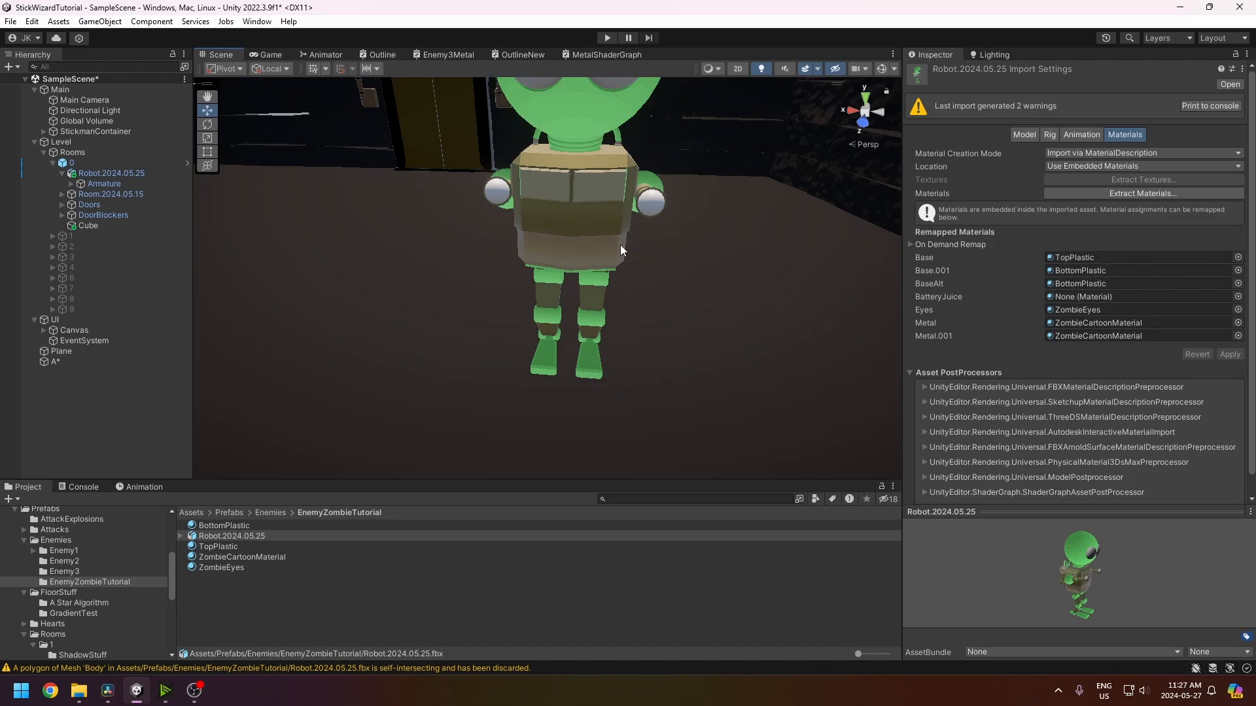
middle_click_drag(620, 245, 630, 291)
left_click_drag(648, 304, 590, 355, "alt")
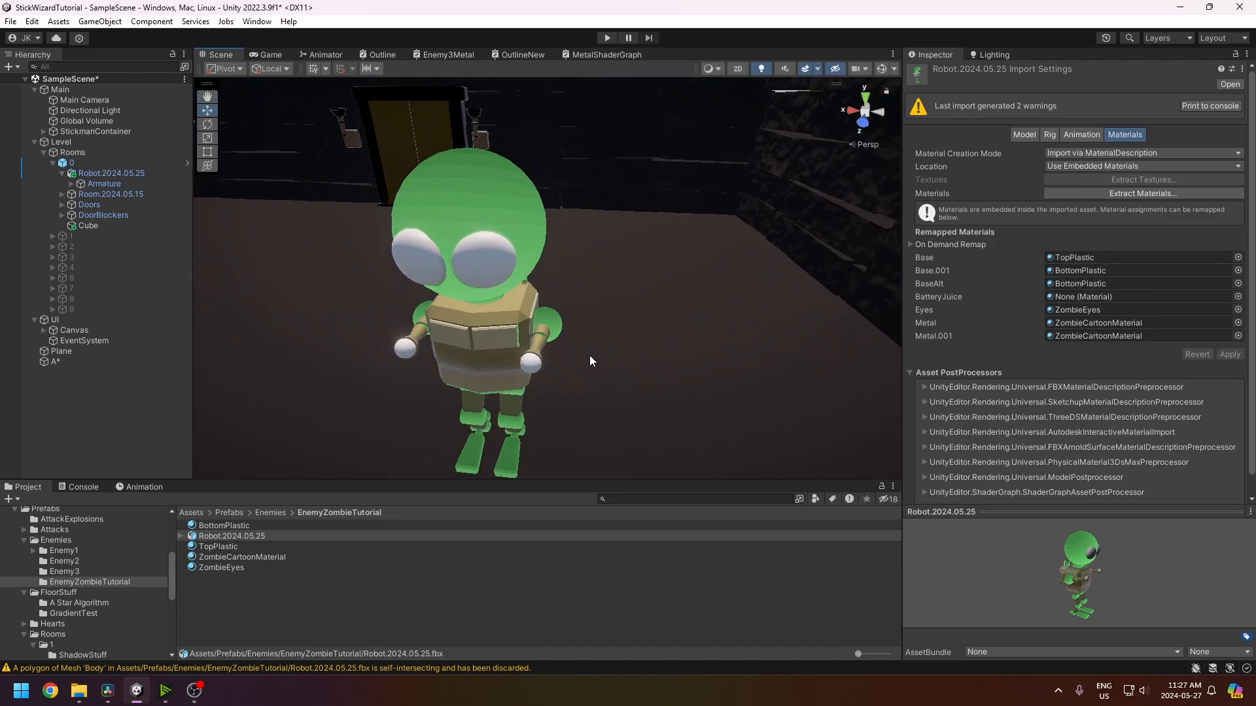
left_click_drag(501, 387, 472, 396, "alt")
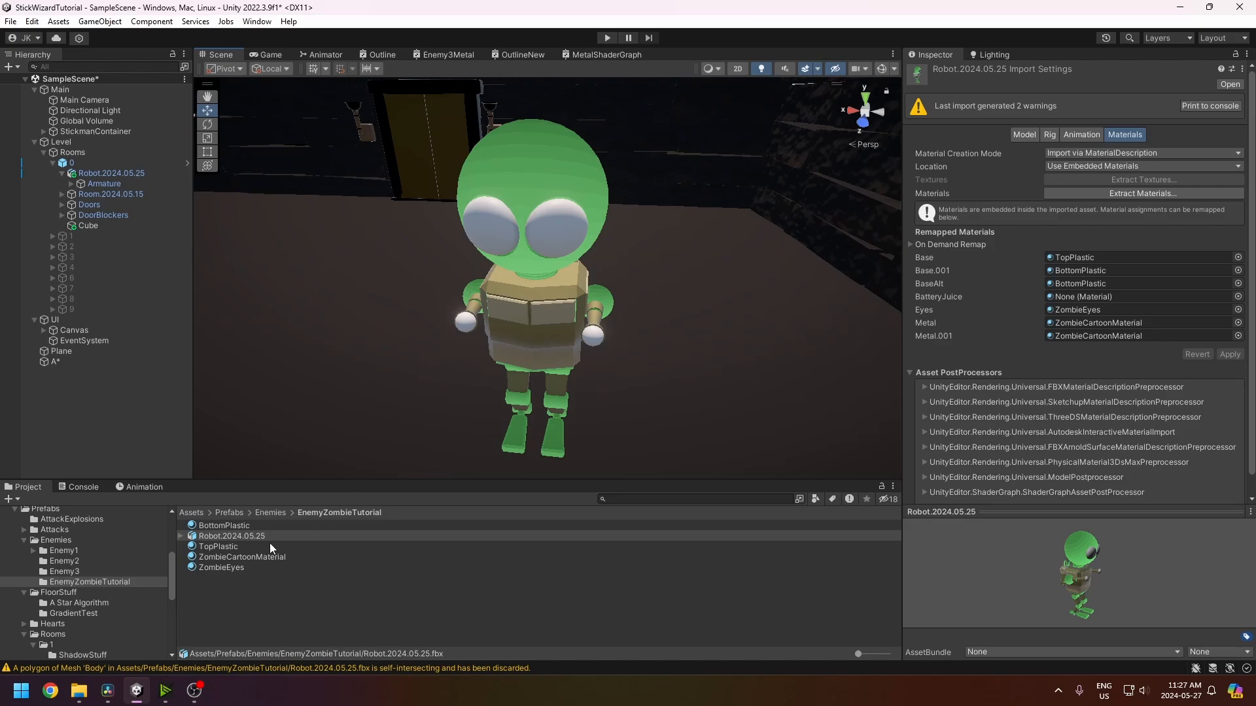
- Set the ZombieEyes material's base colour to a pale green
left_click(223, 568)
left_click(1153, 208)
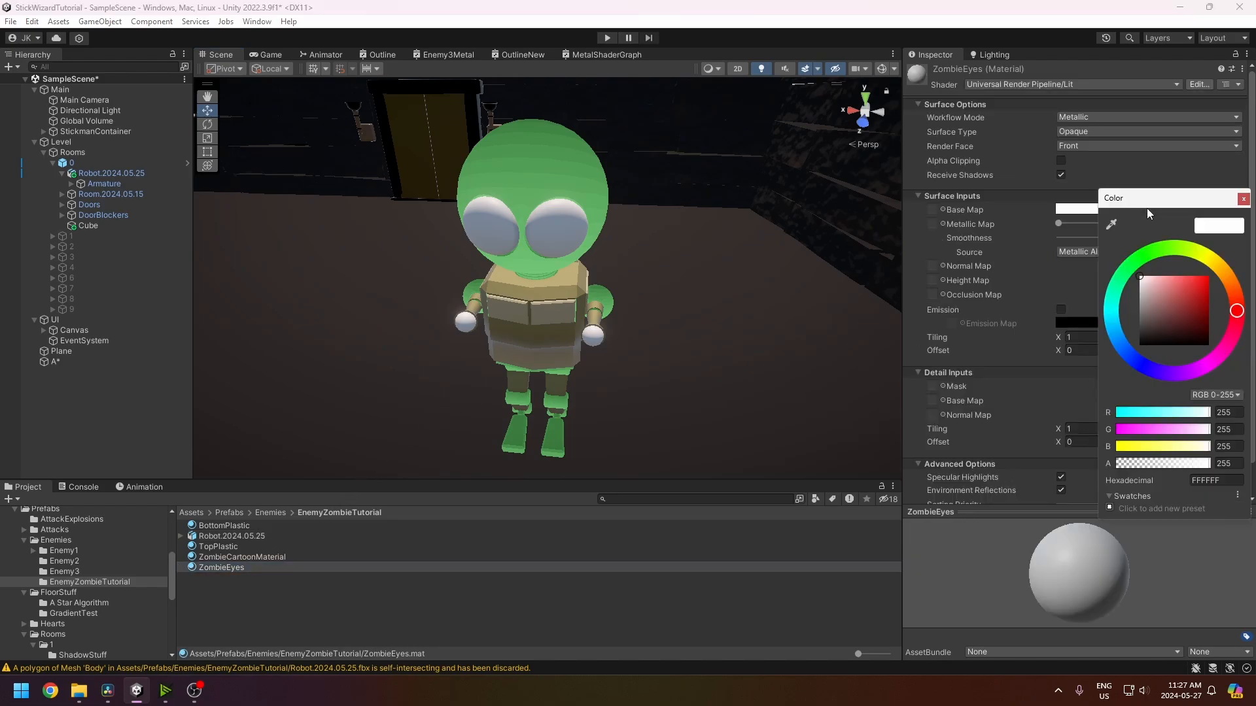
left_click(1146, 254)
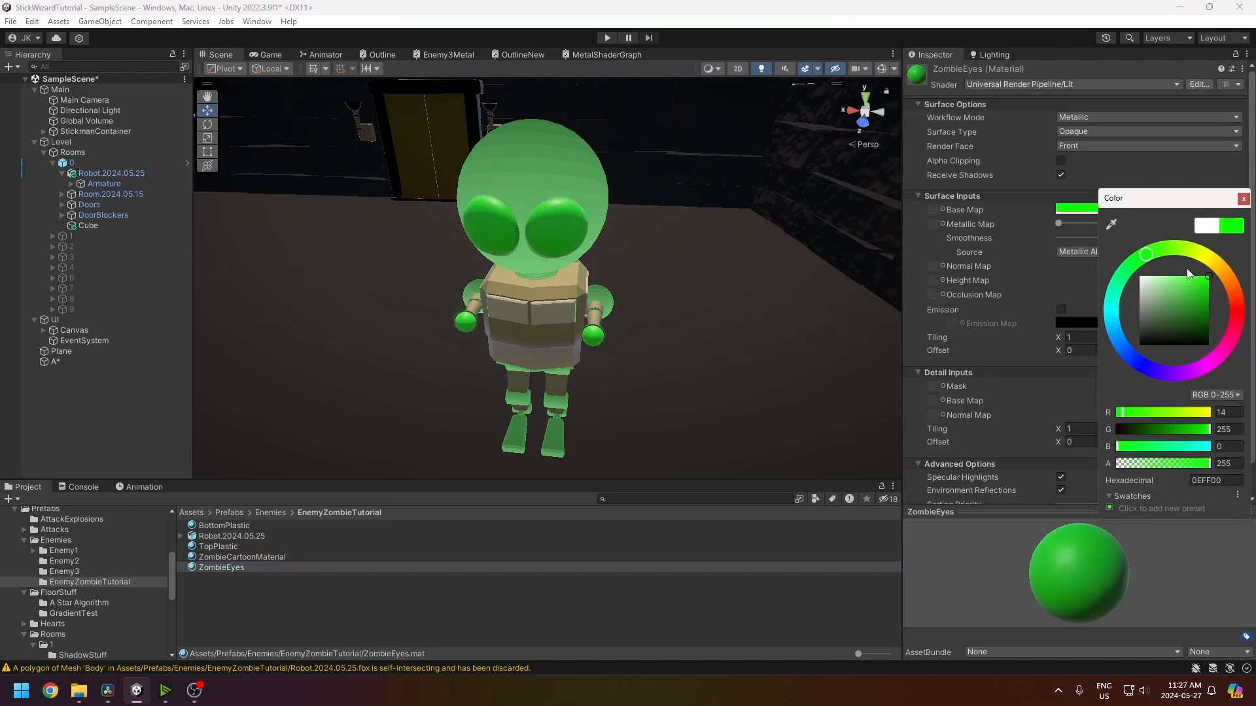
left_click_drag(1186, 268, 1162, 276)
left_click(1243, 198)
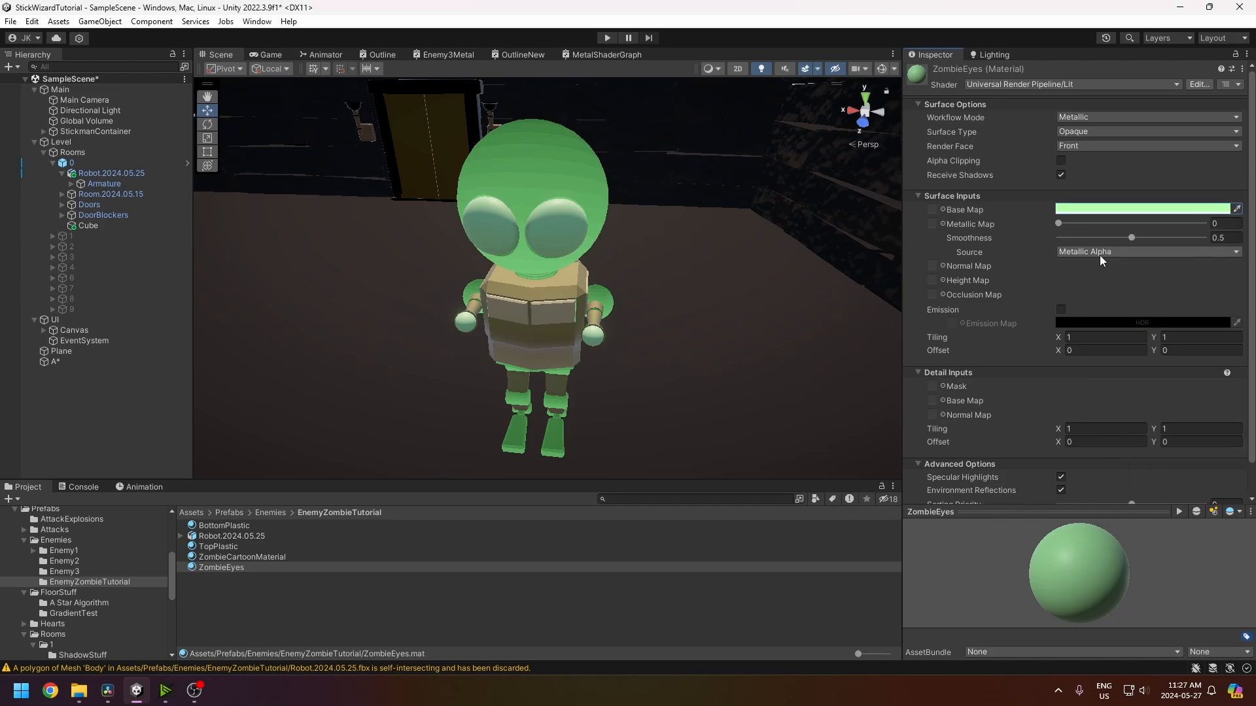
- Enable emission on ZombieEyes with a bright green HDR colour (RGB 80, 253, 86) at intensity 3.7
left_click(1063, 310)
left_click(1101, 323)
left_click(1144, 376)
left_click(1188, 391)
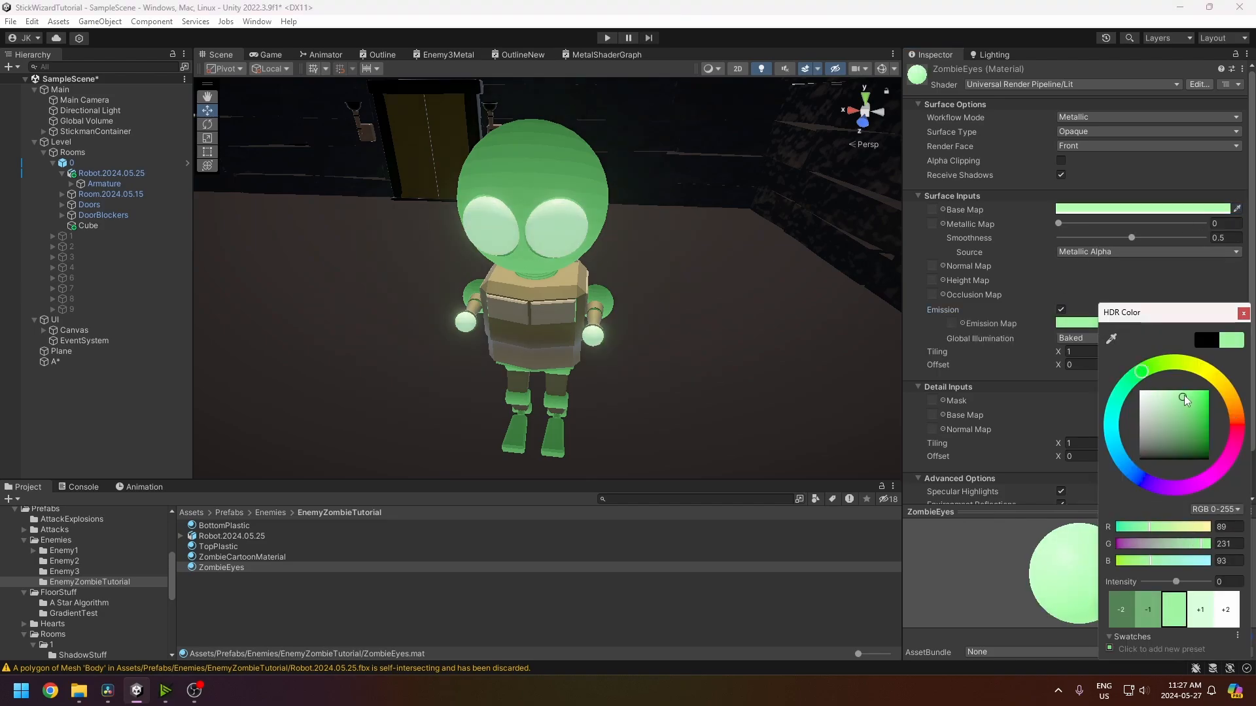
mouse_move(1173, 581)
left_mouse_down()
mouse_move(1201, 583)
mouse_move(1189, 581)
left_mouse_up()
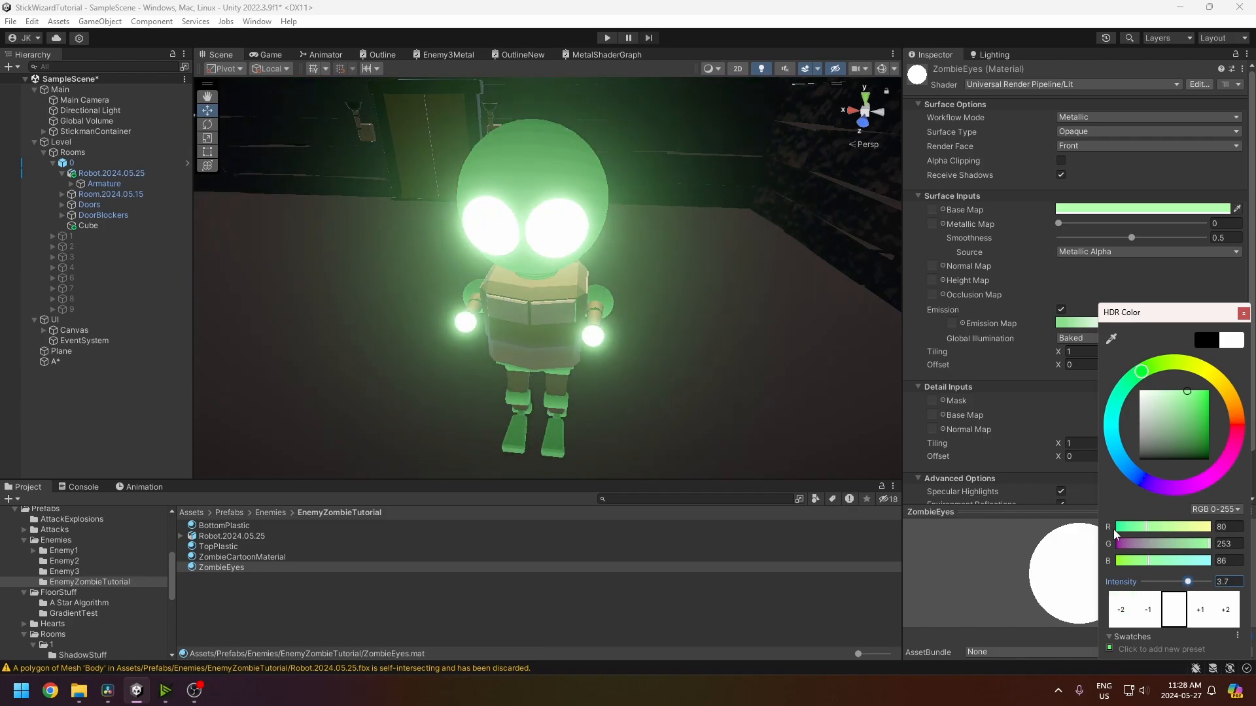
- Check the eye glow in the Game view and reduce ZombieEyes' emission to RGB 61, 191, 65 at intensity 1.9
left_click(278, 57)
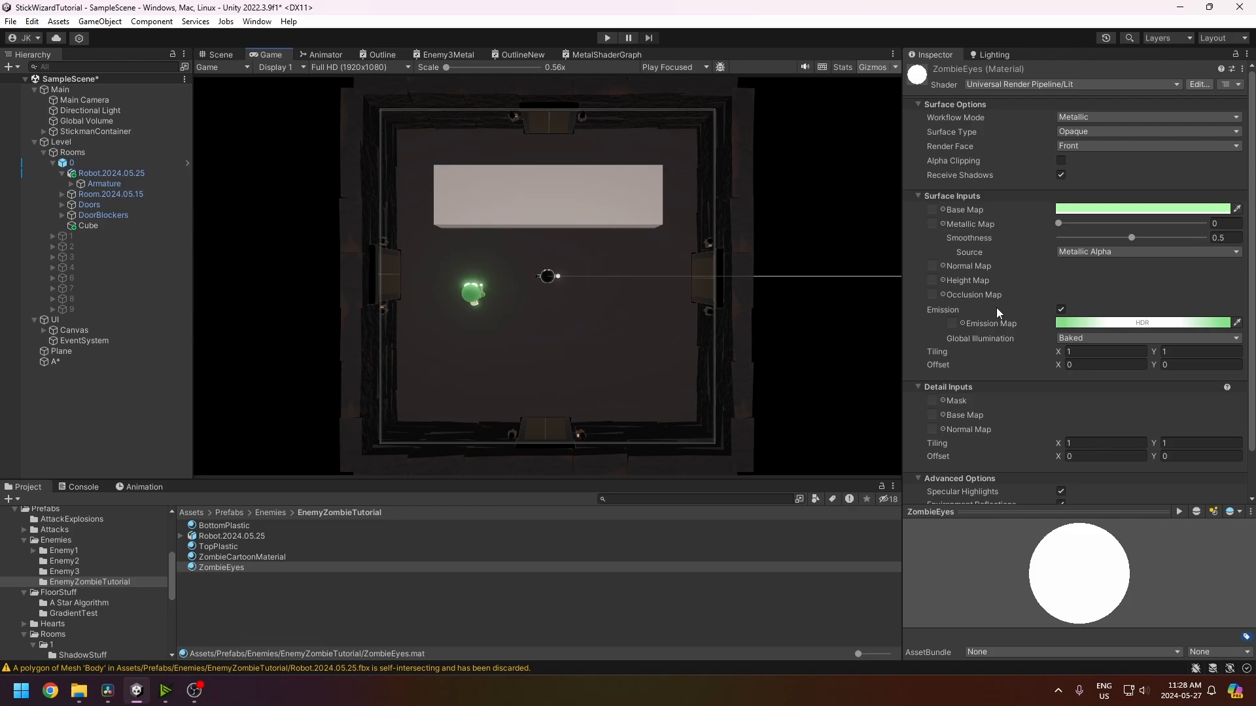
left_click(1136, 322)
left_click_drag(1191, 580, 1186, 581)
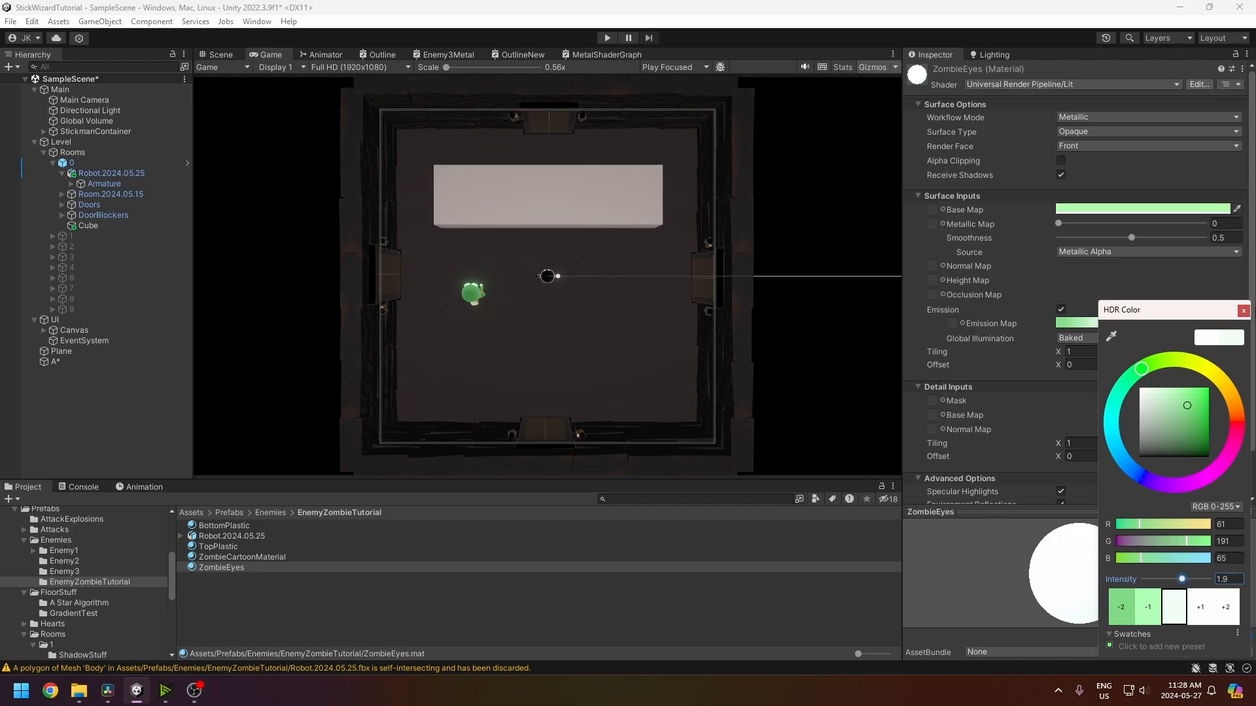
left_click(1243, 310)
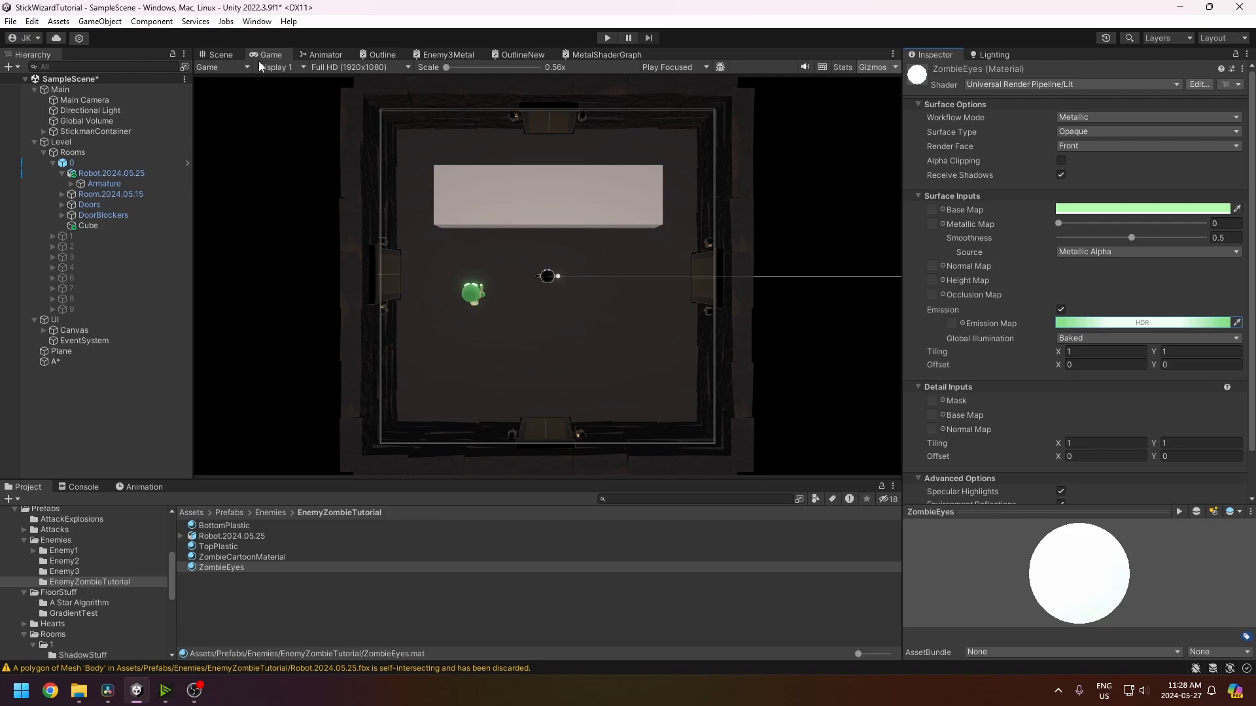
left_click(221, 55)
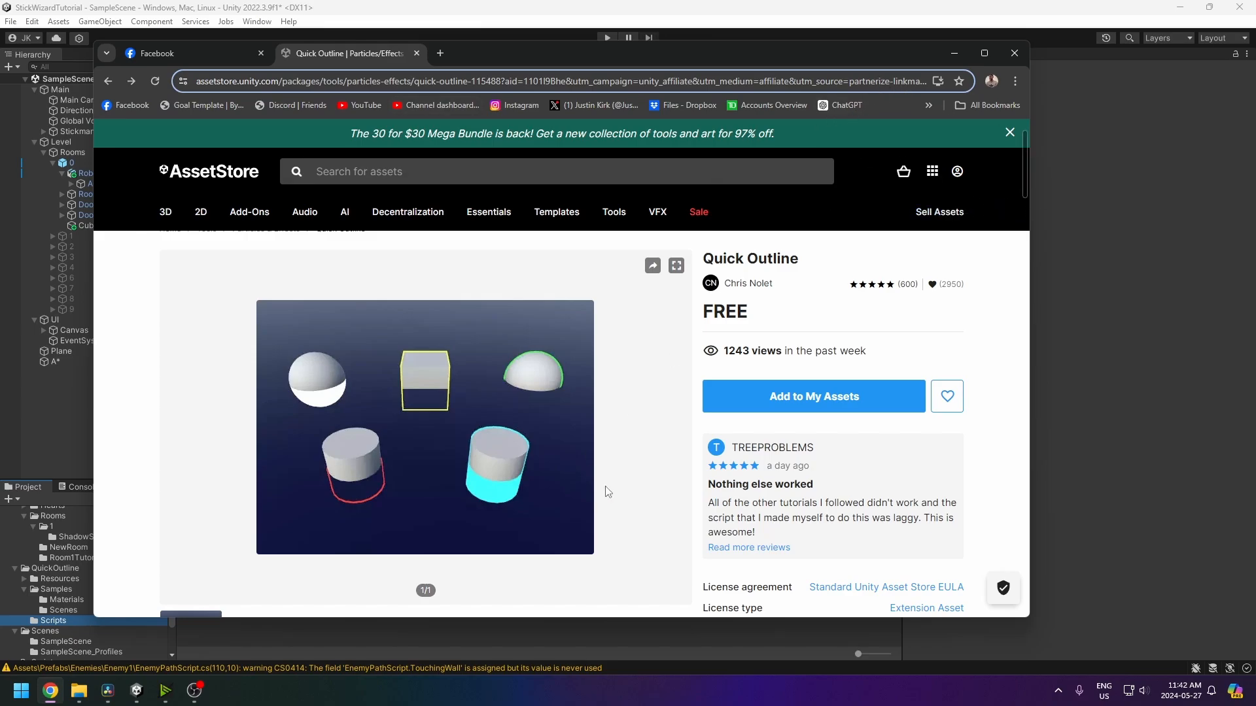
- Look over the free Quick Outline package's page on the Unity Asset Store and return to the Unity editor
scroll(606, 478, "down", 1)
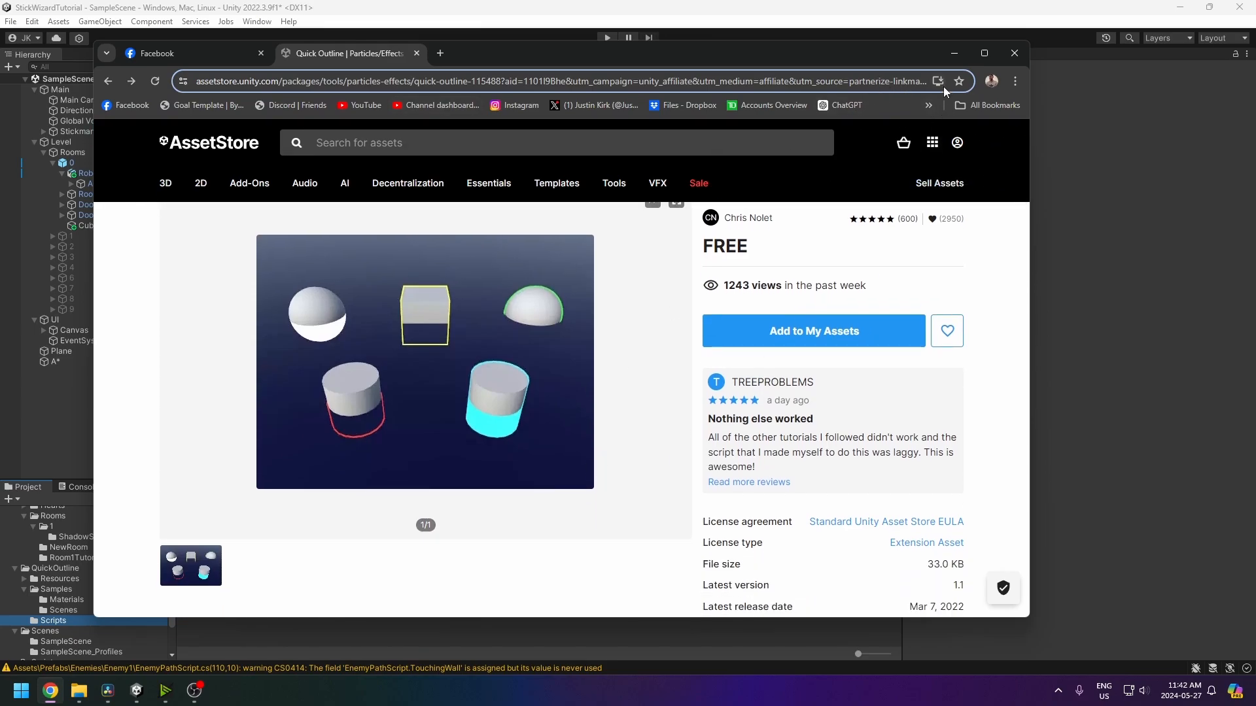
left_click(776, 335)
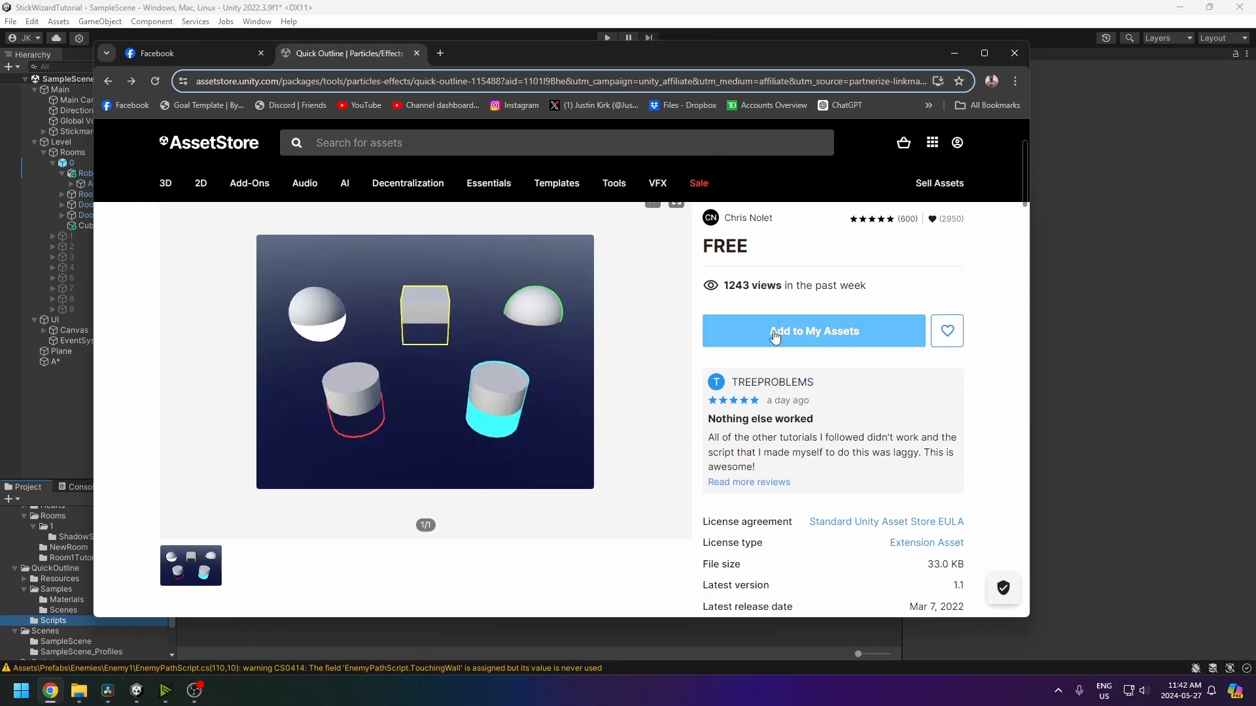
left_click(952, 55)
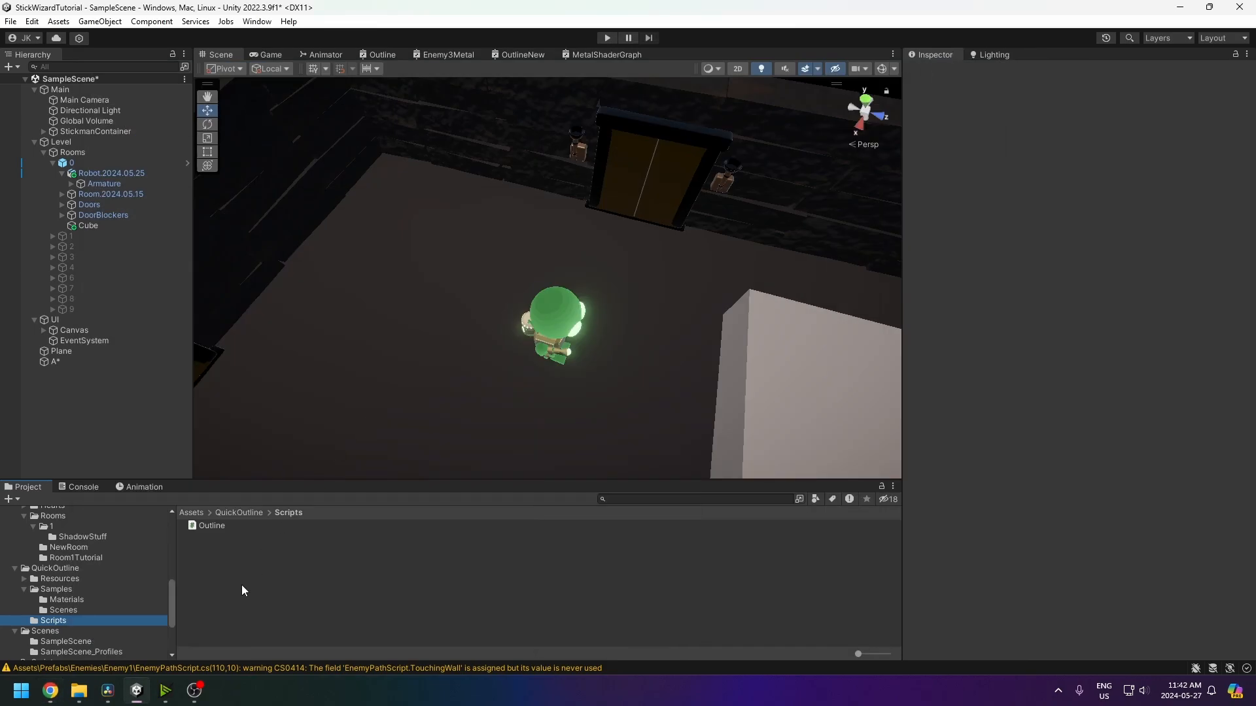
- Attach the QuickOutline Outline script to the Robot.2024.05.25 object in room 0
left_click(205, 527)
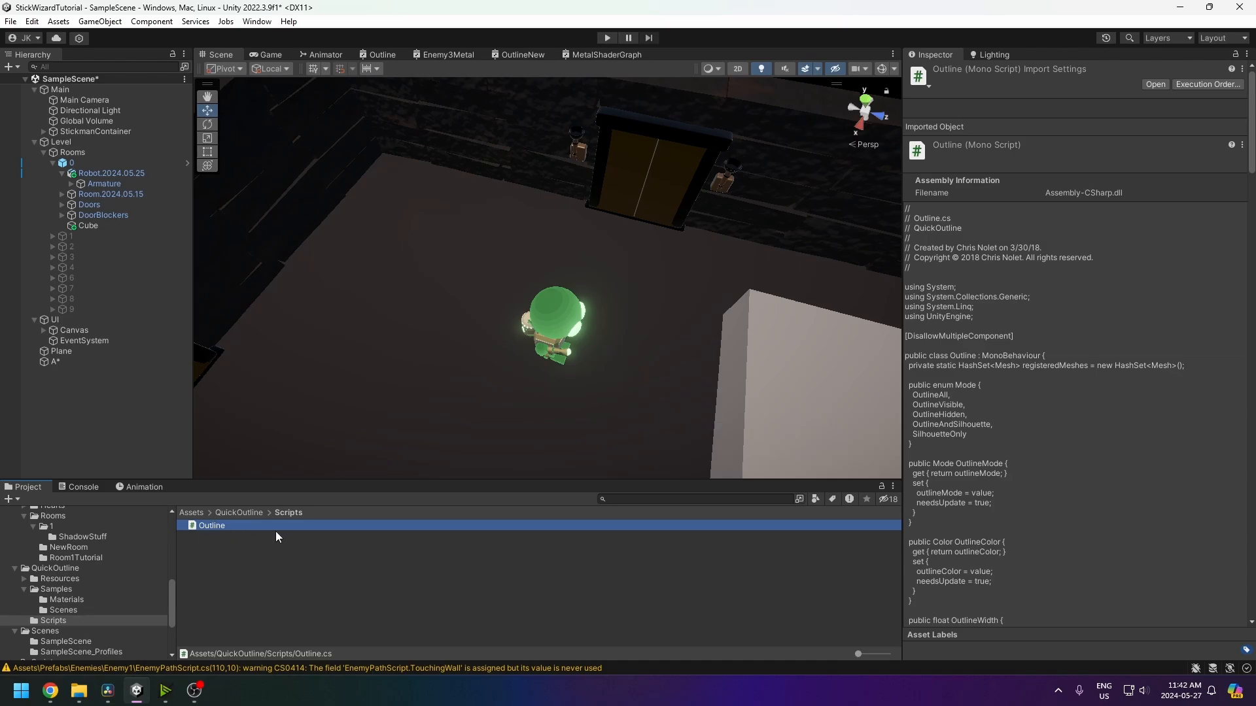
left_click(94, 173)
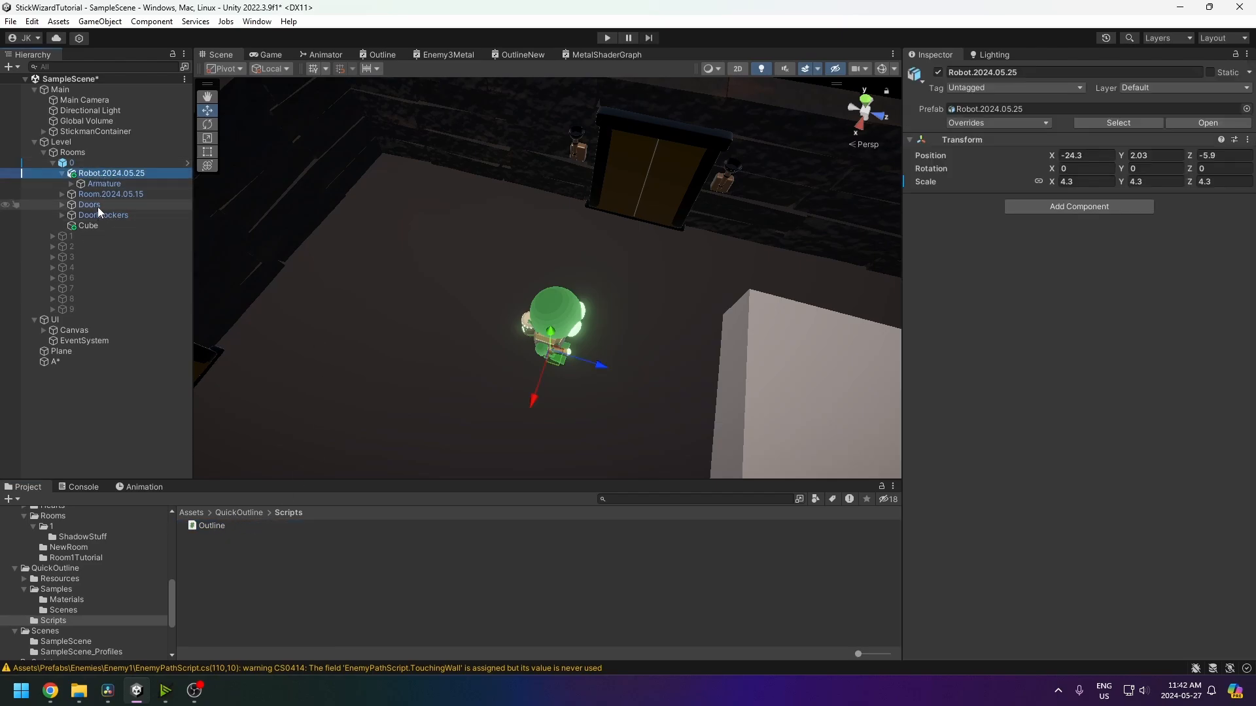
left_click_drag(217, 527, 1105, 250)
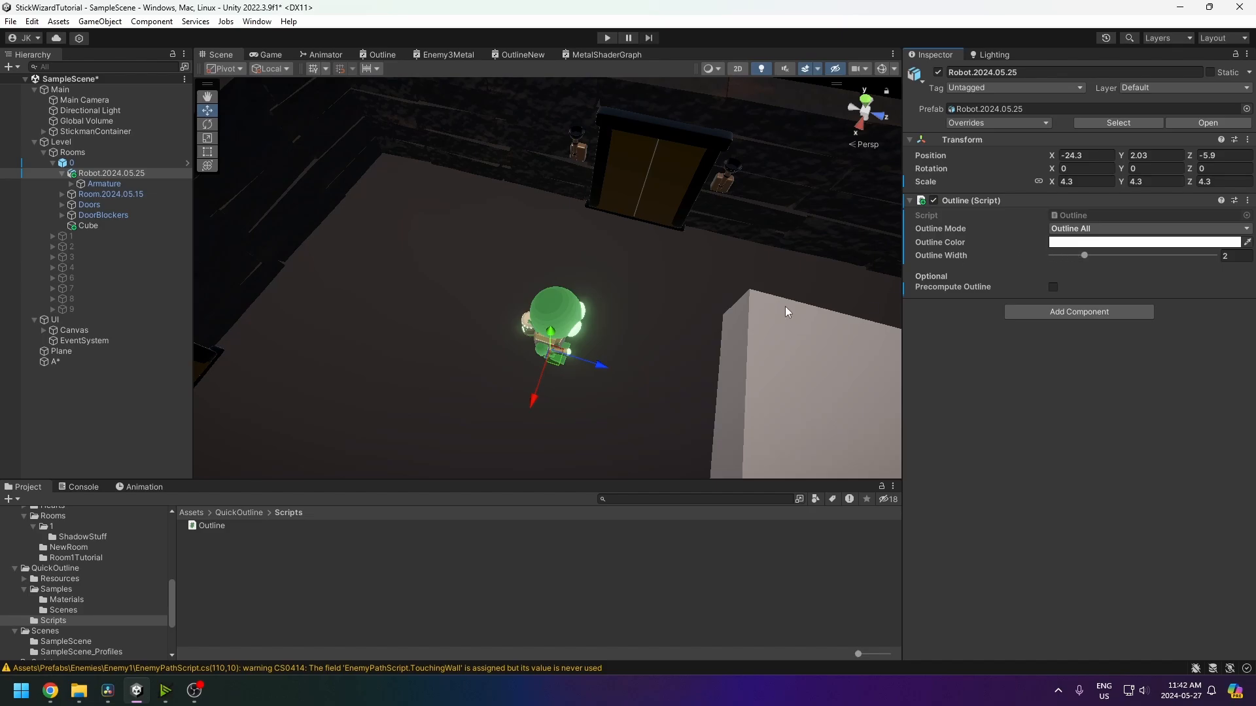
- Inspect the Body mesh under the robot's Armature and Bone, and view the whole robot in the scene
left_click(70, 183)
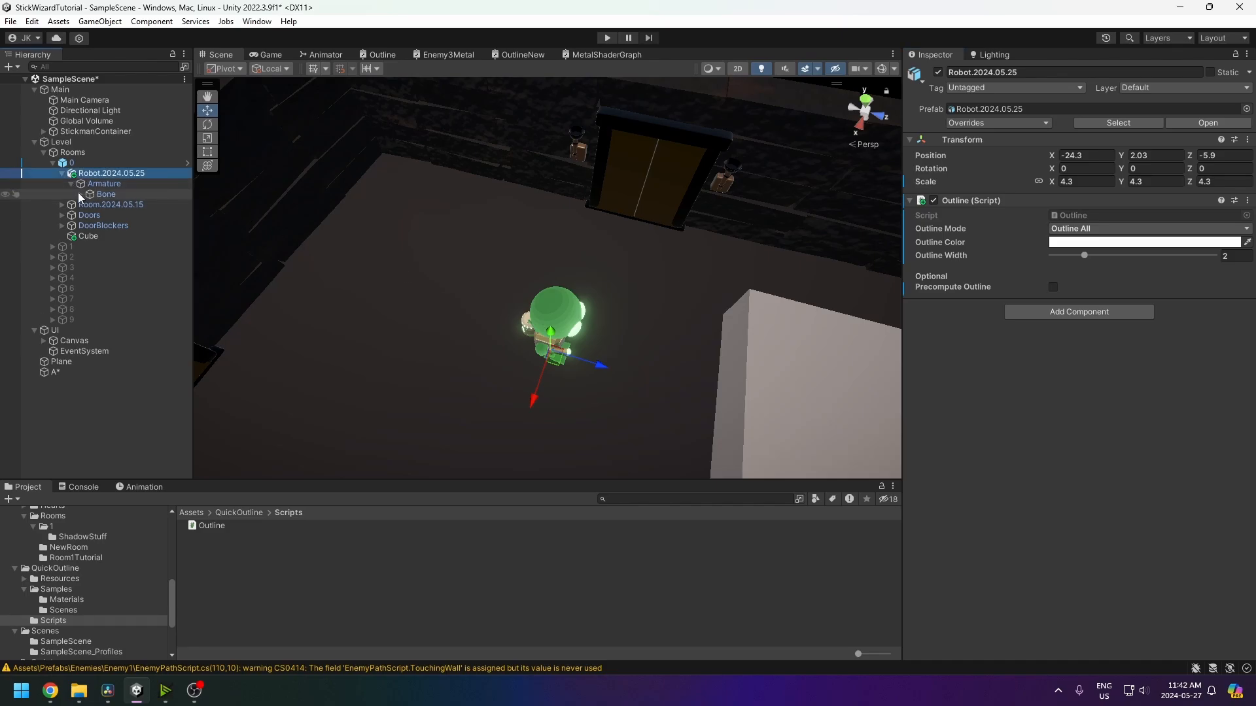
left_click(80, 194)
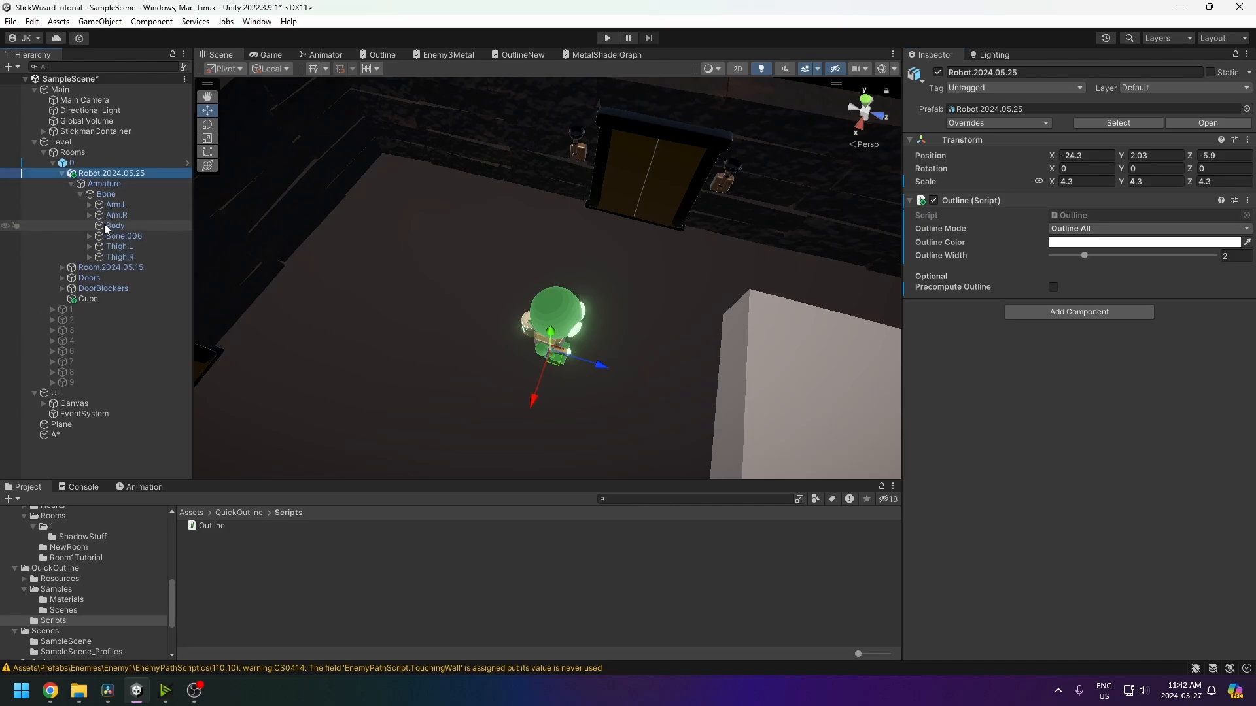
left_click(106, 225)
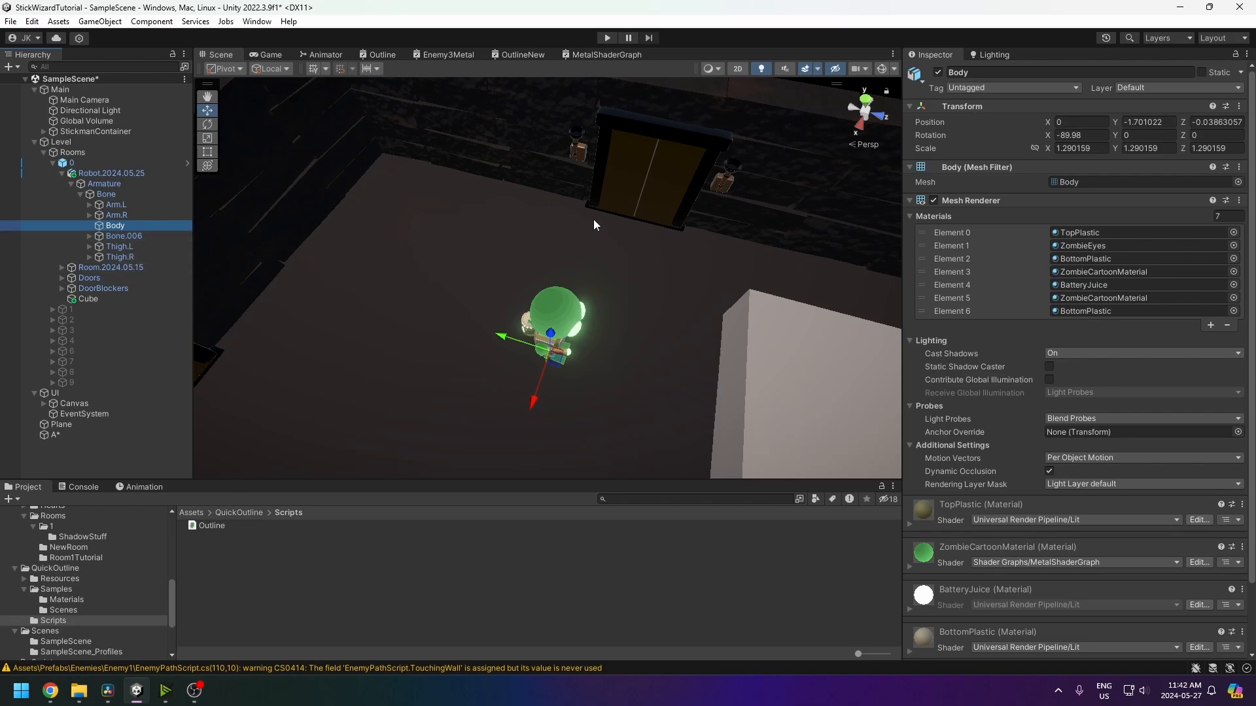
left_click(111, 174)
key("f")
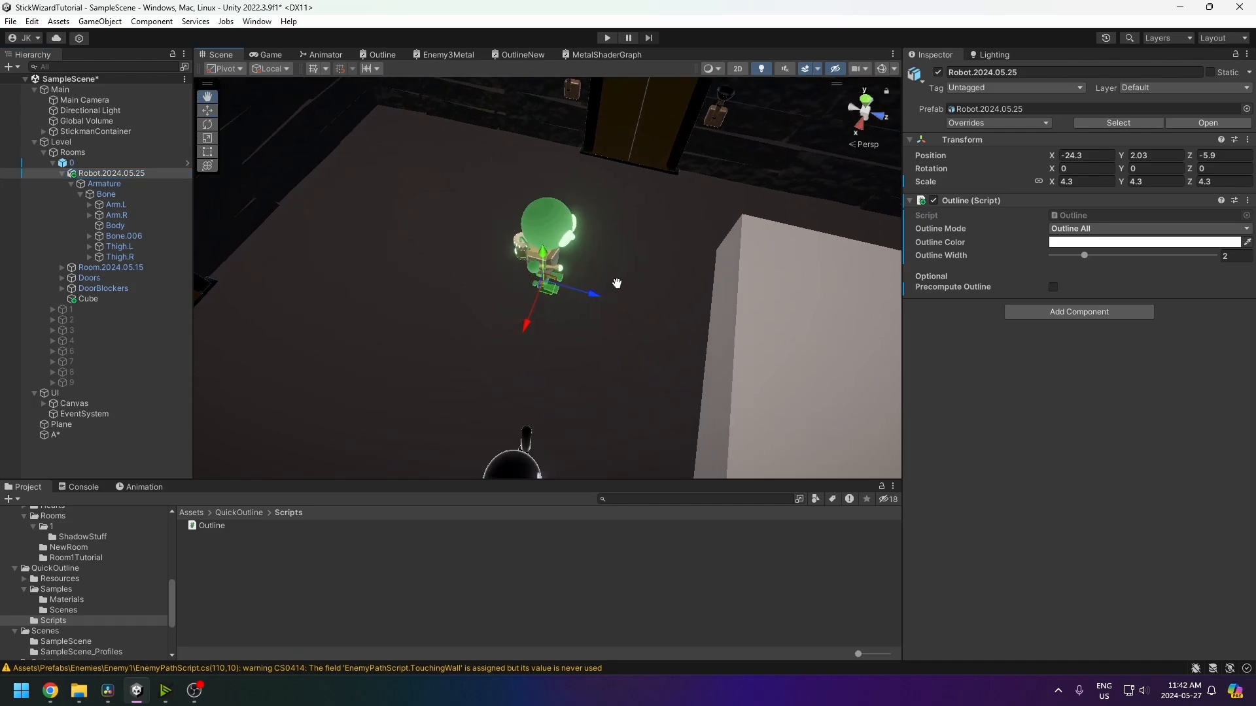
left_click_drag(617, 283, 777, 388, "alt")
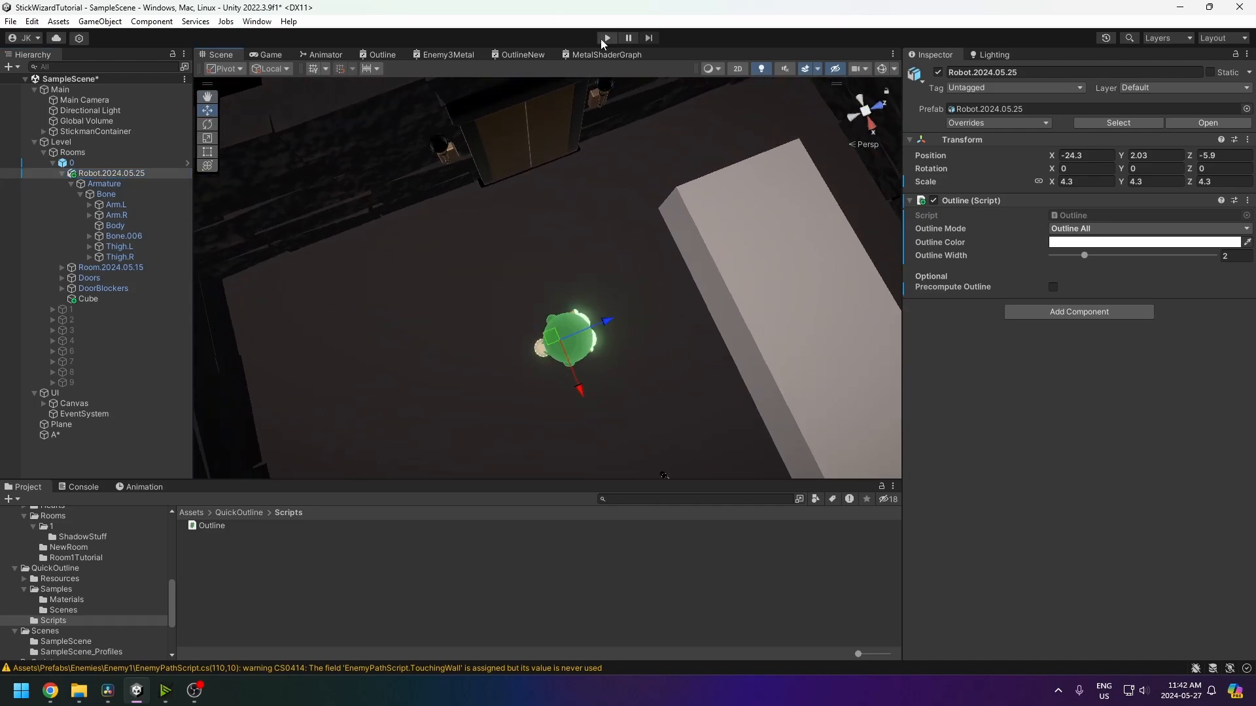
- Run the scene and examine the robot's outline up close from several angles in the Scene view
left_click(606, 38)
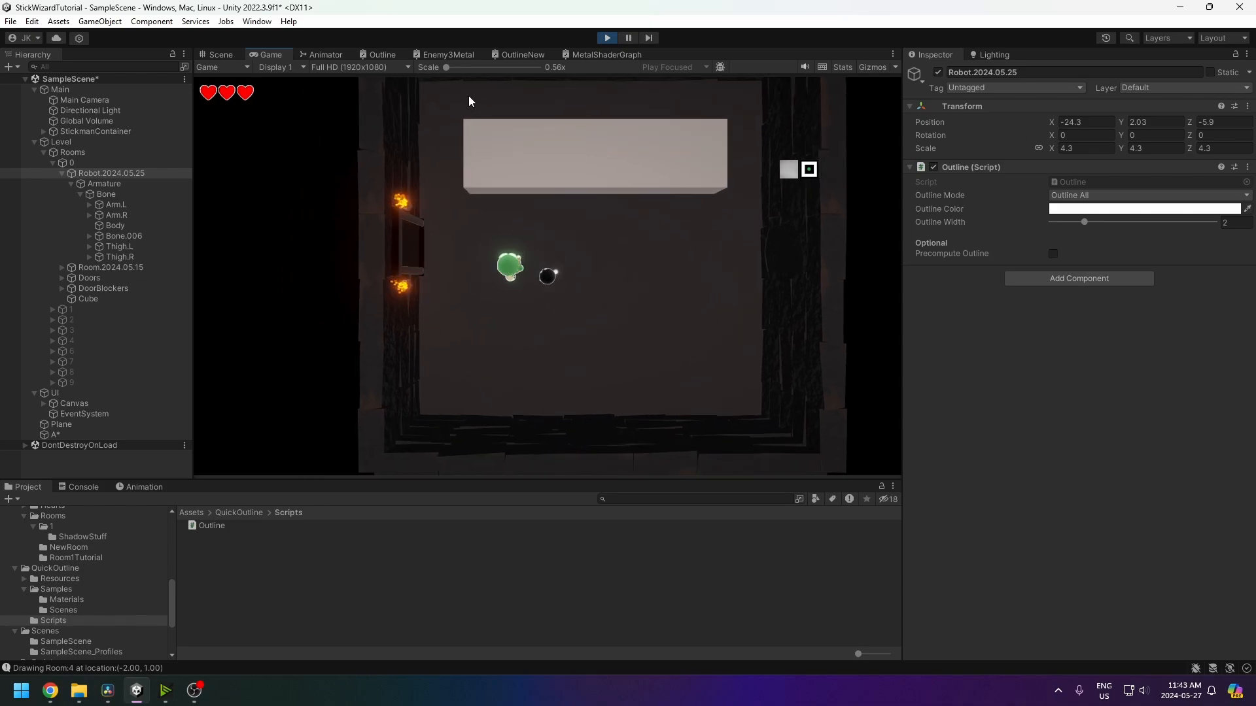
left_click(221, 55)
left_click_drag(487, 261, 334, 124, "alt")
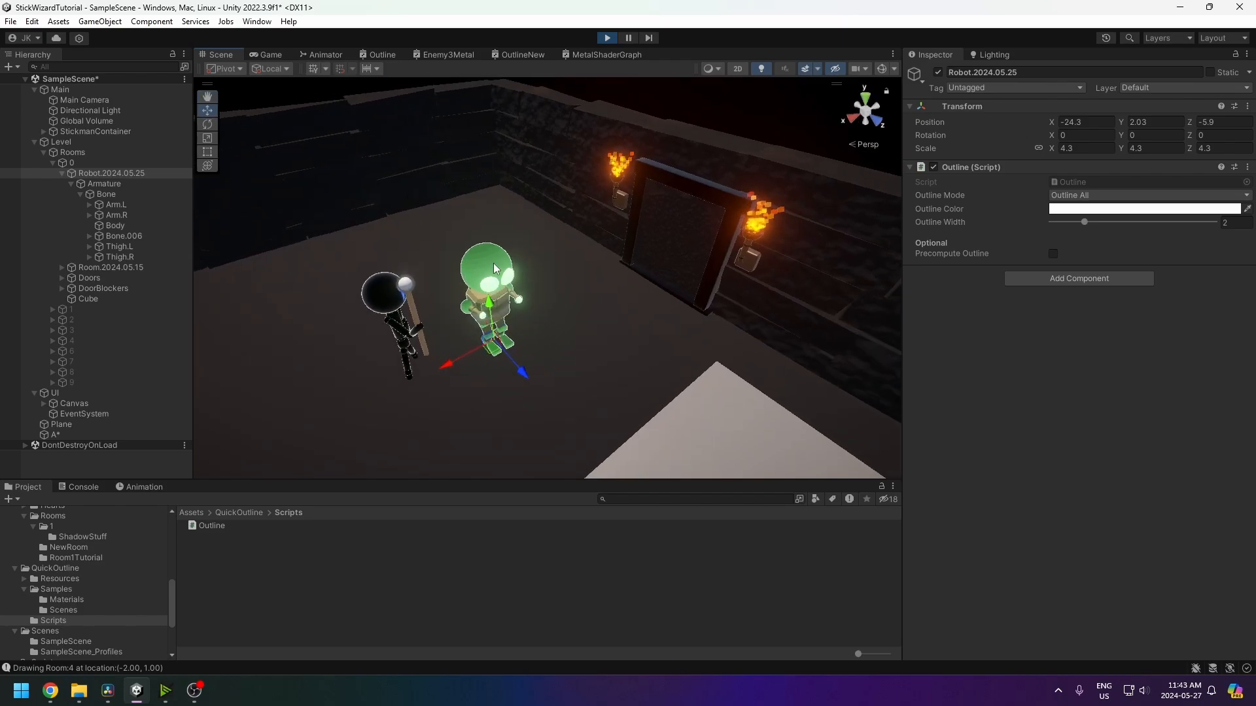
scroll(494, 272, "up", 6)
left_click_drag(493, 272, 451, 308, "alt")
scroll(644, 338, "down", 5)
- Move the player around the robot in the Game view to judge the outline, and stop the run
left_click(267, 54)
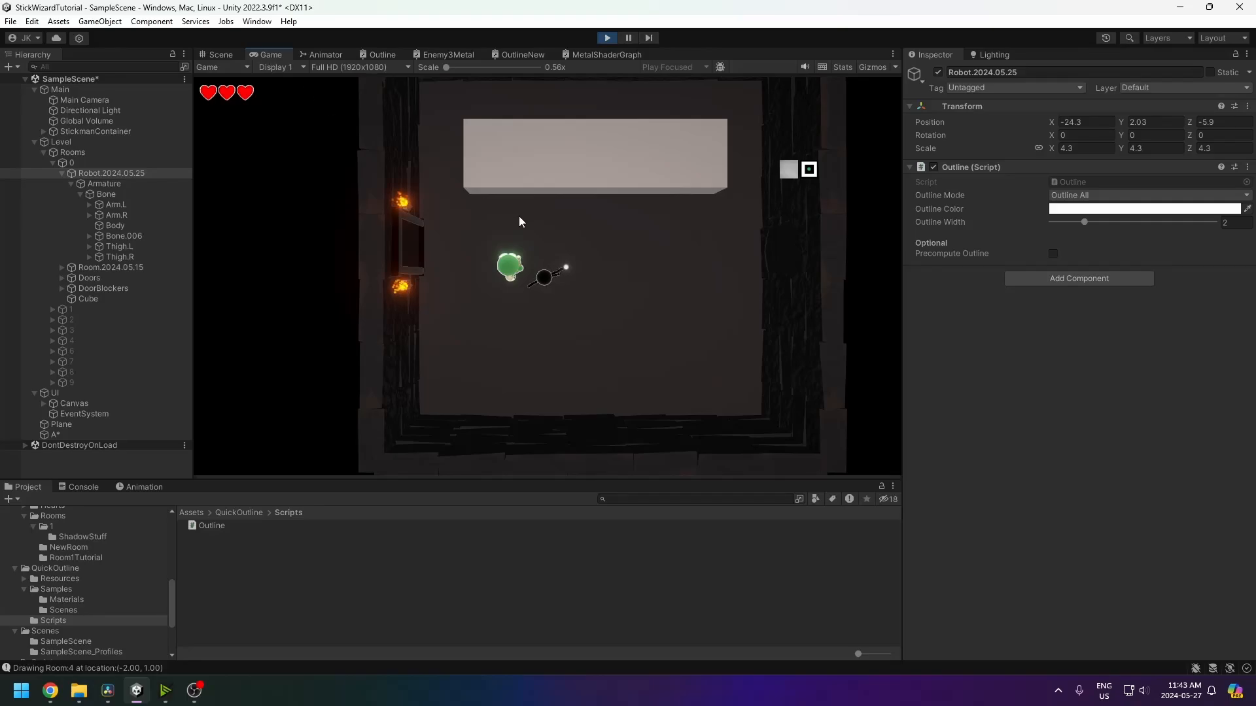
key("w")
key("a")
key("d")
key("w")
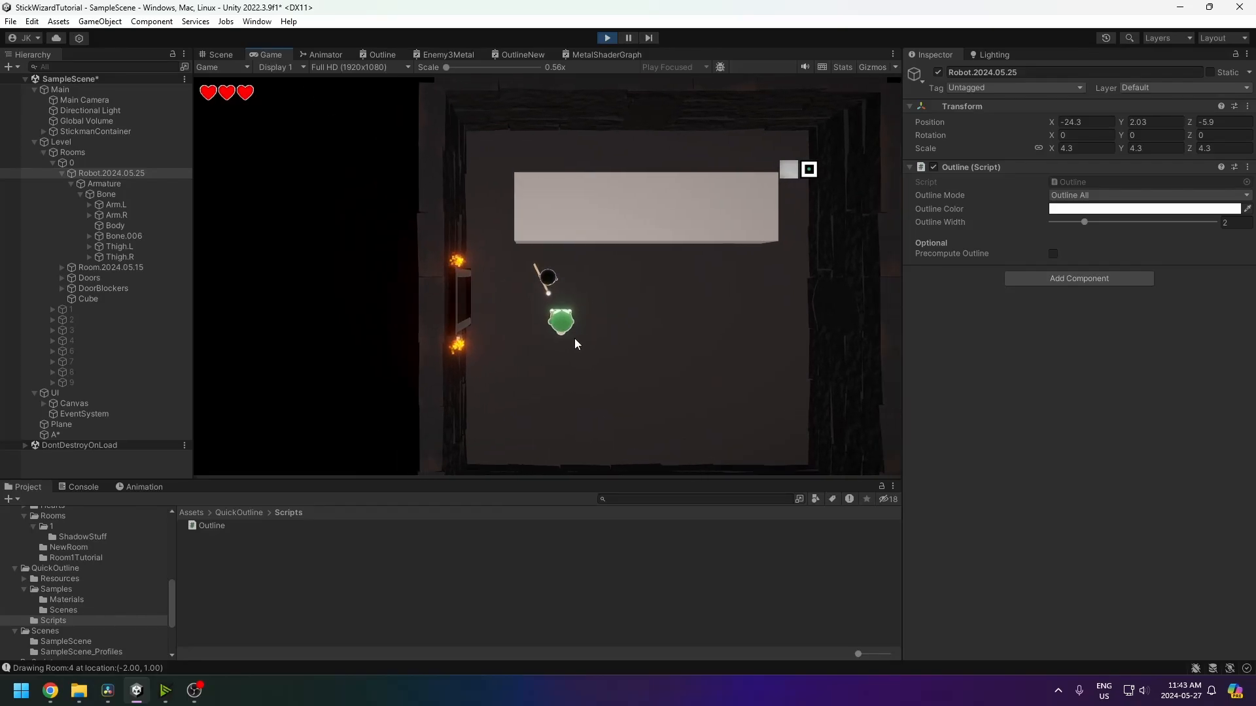
key("a")
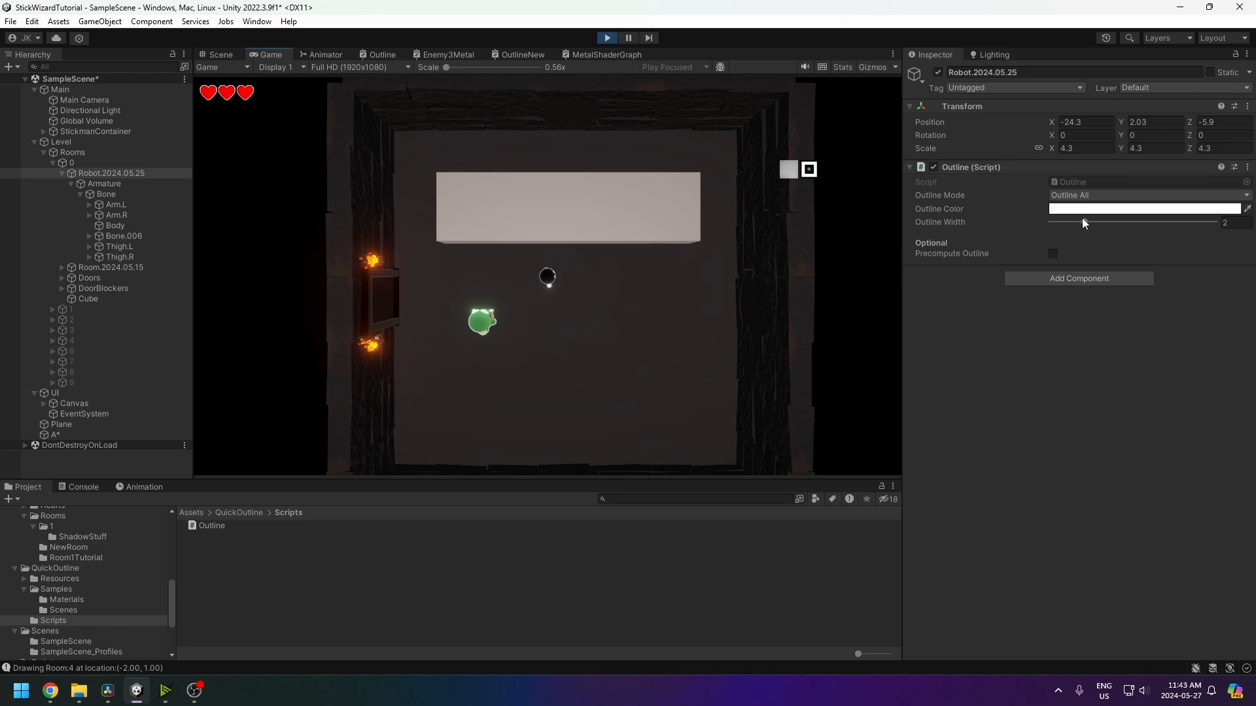
mouse_move(1086, 221)
left_mouse_down()
mouse_move(1074, 226)
mouse_move(1112, 221)
mouse_move(1064, 218)
mouse_move(1109, 219)
mouse_move(1082, 221)
left_mouse_up()
left_click(607, 37)
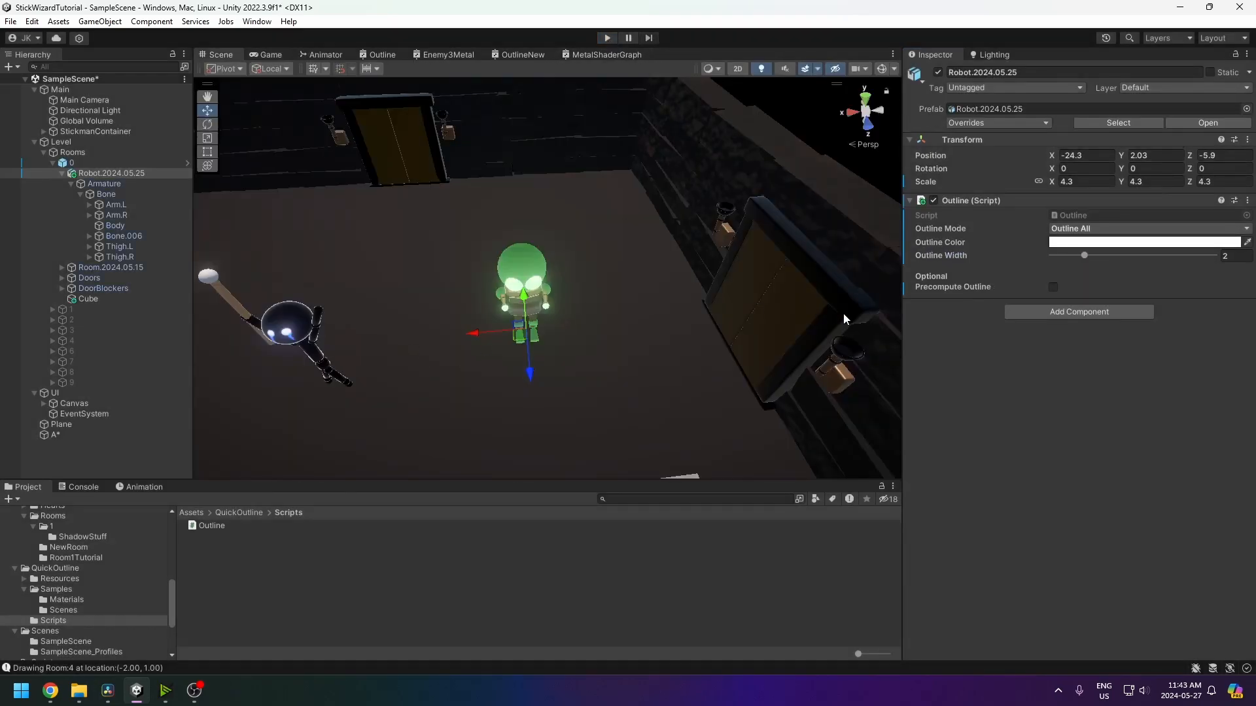
- Run the scene again and try a black outline colour and a different outline width on the robot
left_click(607, 37)
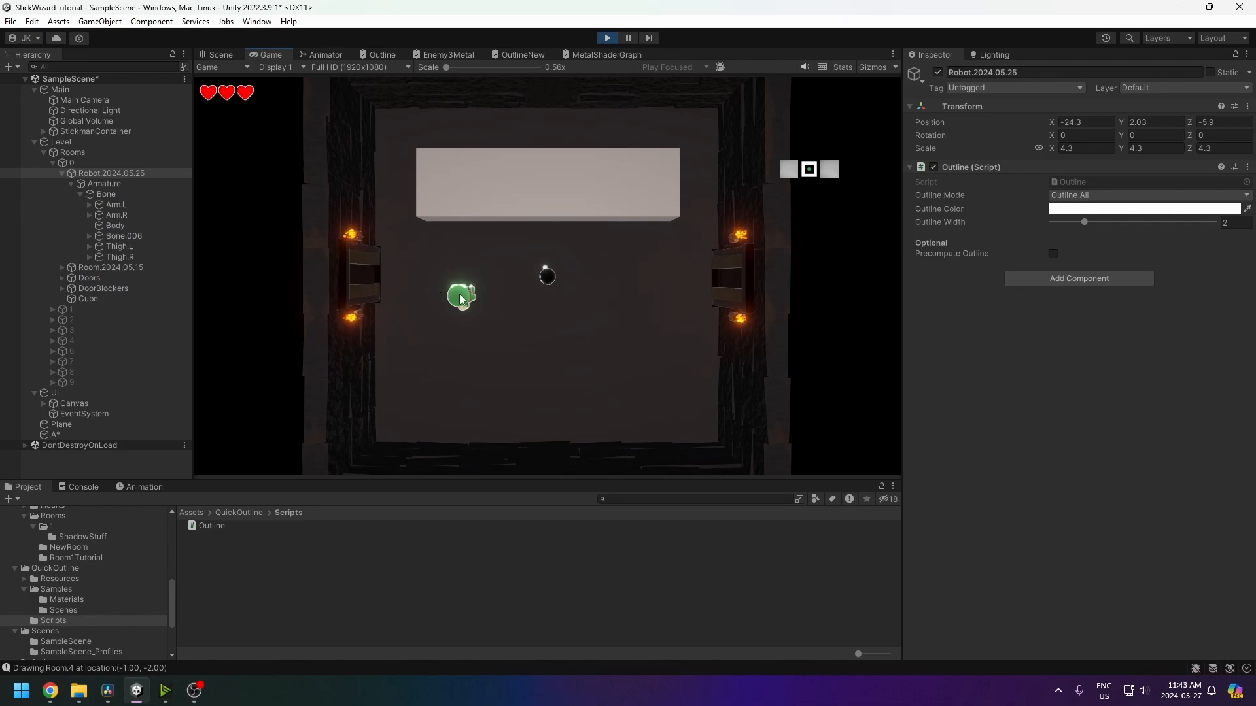
left_click(1135, 209)
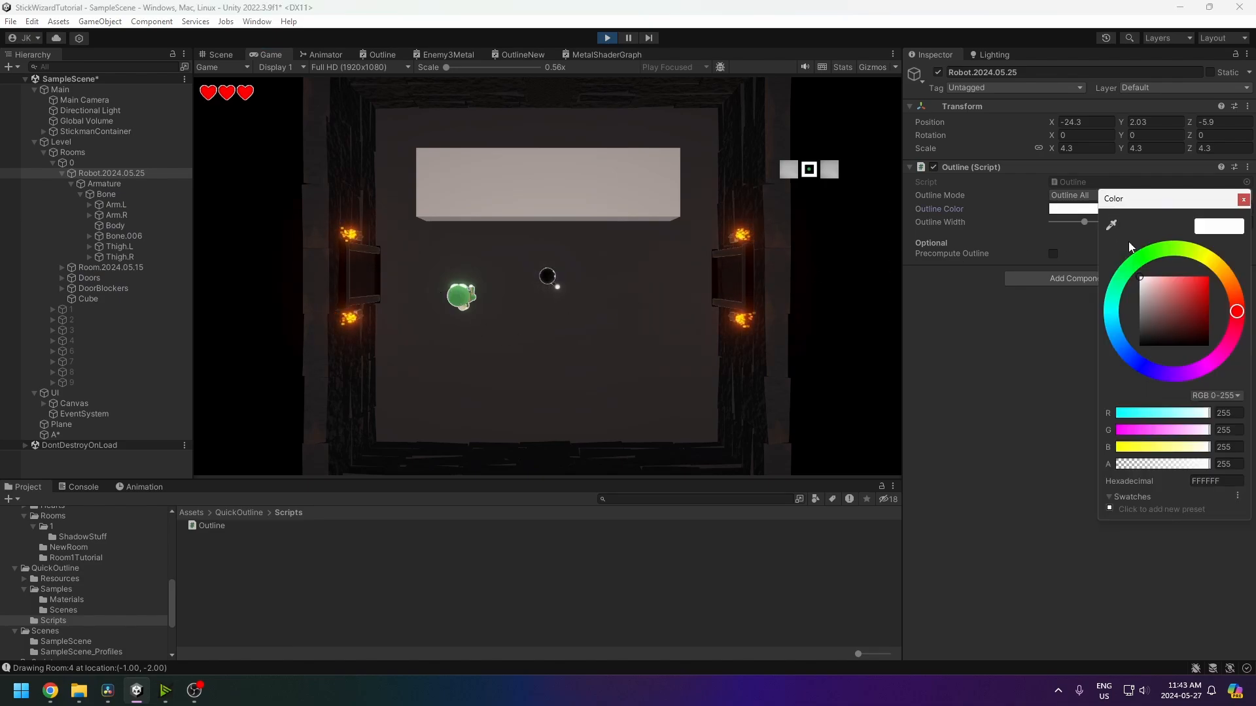
left_click(1134, 257)
mouse_move(1185, 291)
left_mouse_down()
mouse_move(1248, 272)
mouse_move(1213, 366)
left_mouse_up()
left_click(1089, 222)
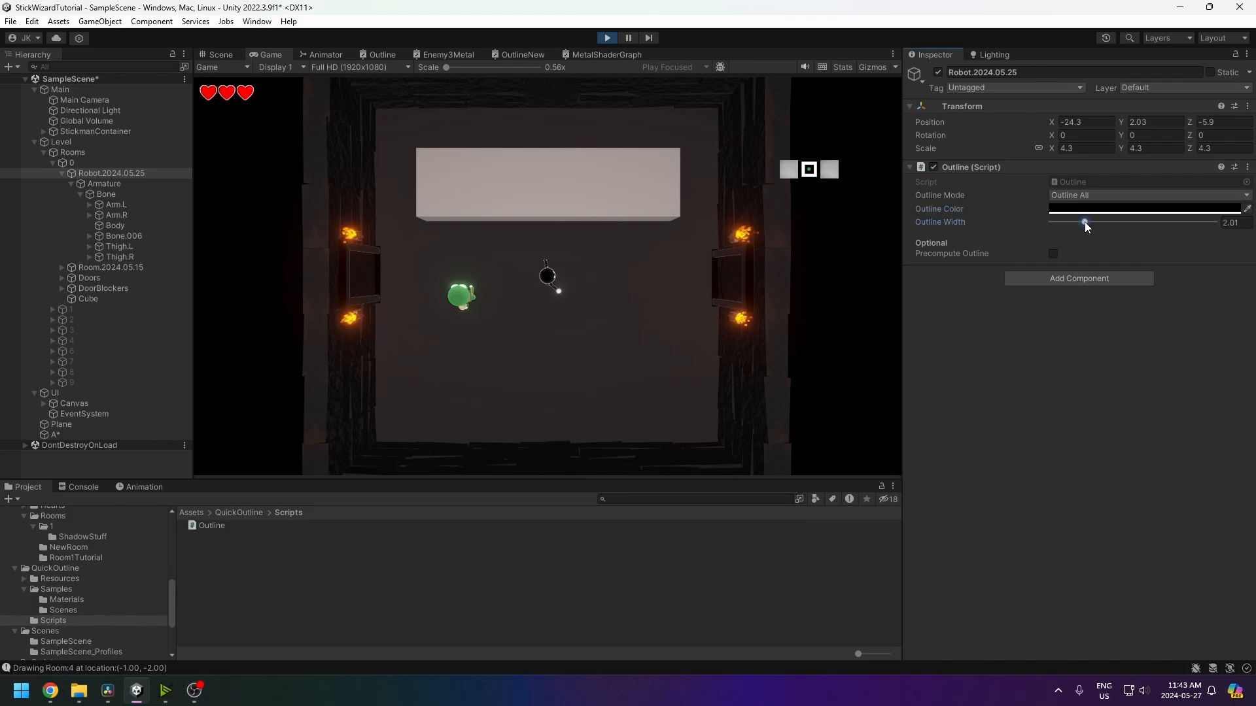
mouse_move(1084, 221)
left_mouse_down()
mouse_move(1204, 227)
mouse_move(1099, 233)
left_mouse_up()
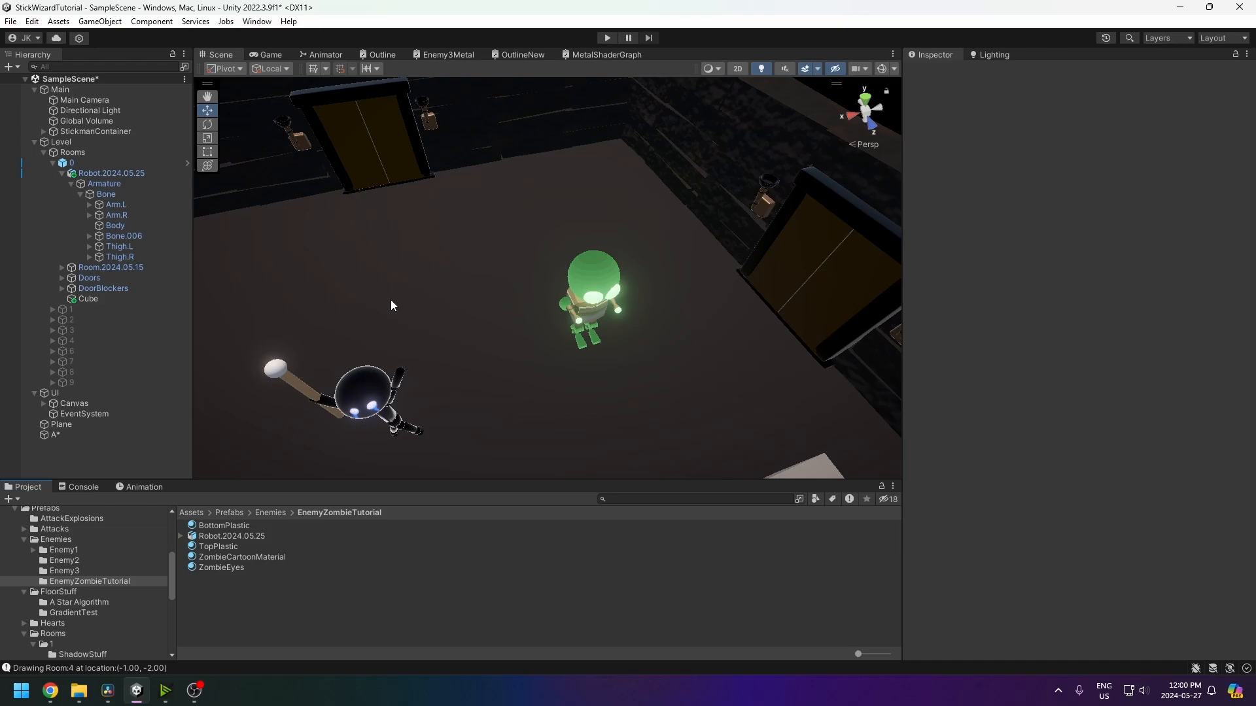
- Set the Robot.2024.05.25 model's rig Avatar Definition to Create From This Model and apply the import settings
left_click(124, 174)
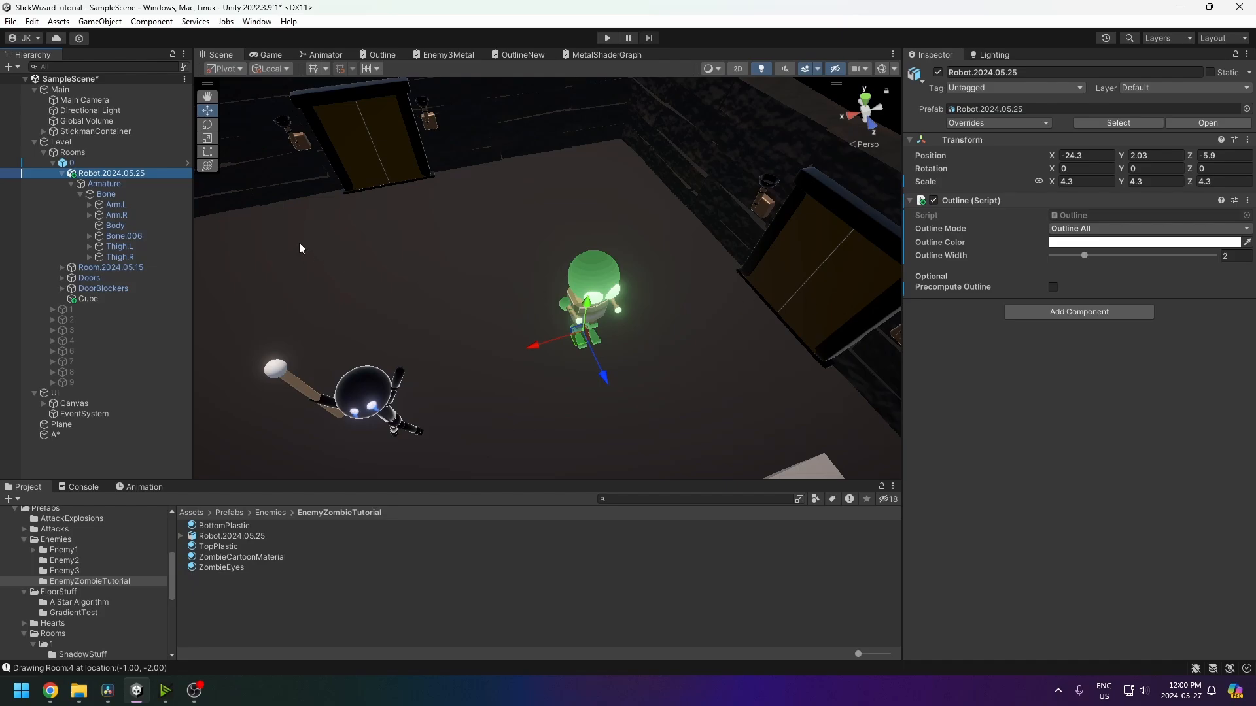
left_click(244, 537)
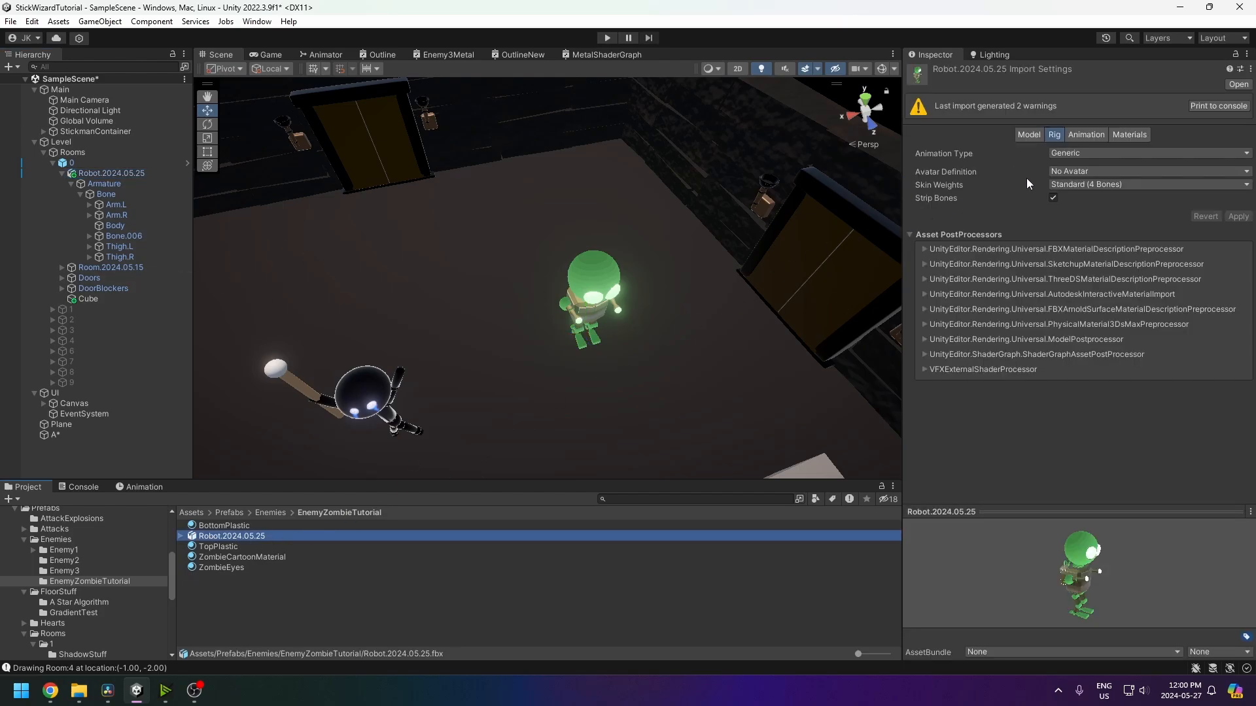
left_click(1078, 171)
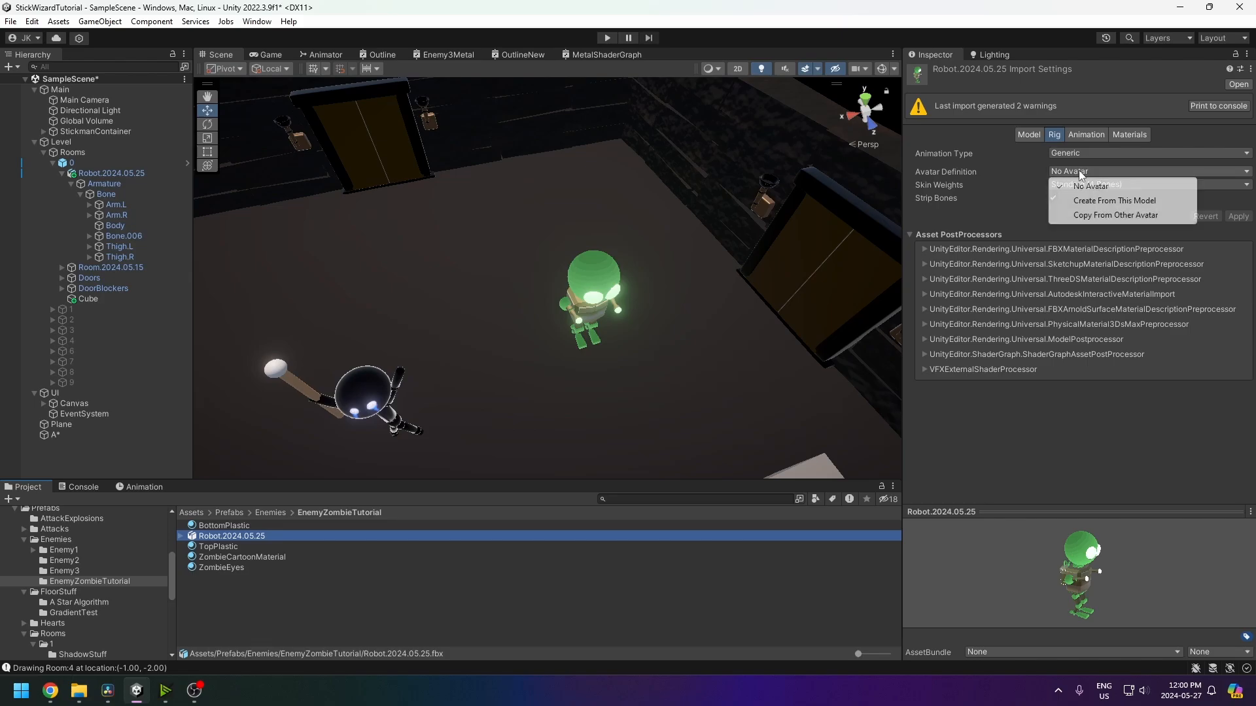
left_click(1104, 201)
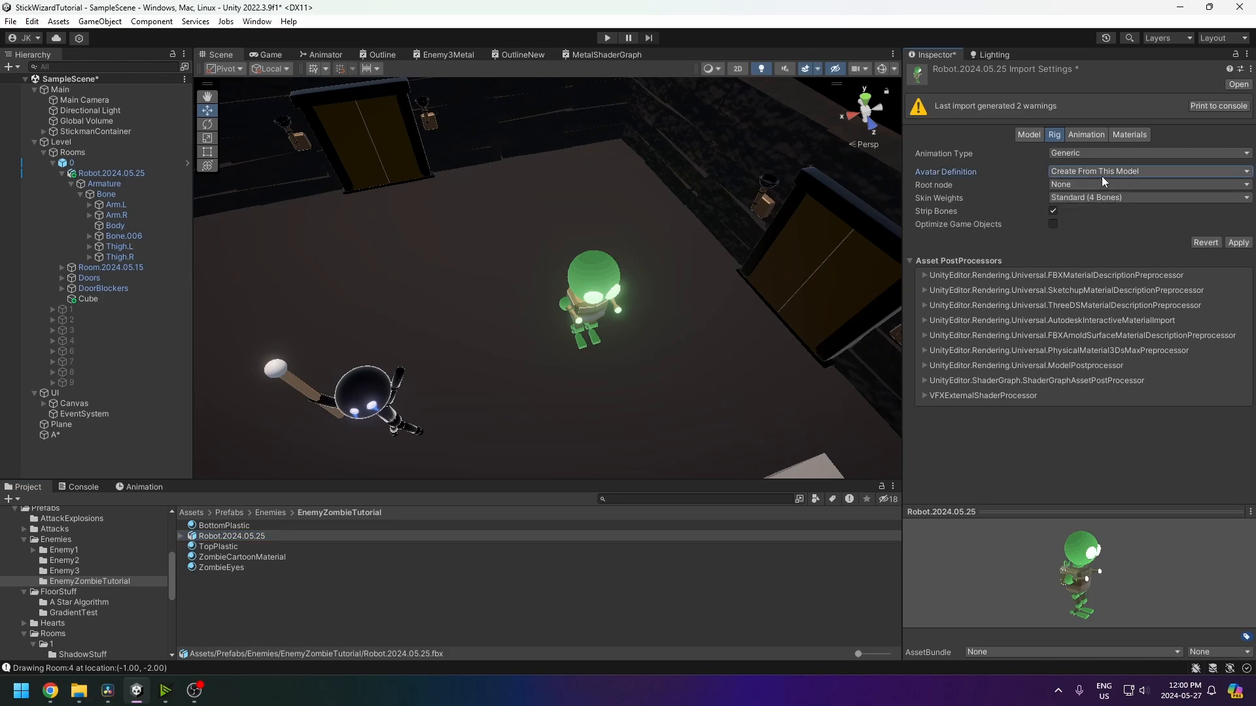
left_click(1238, 242)
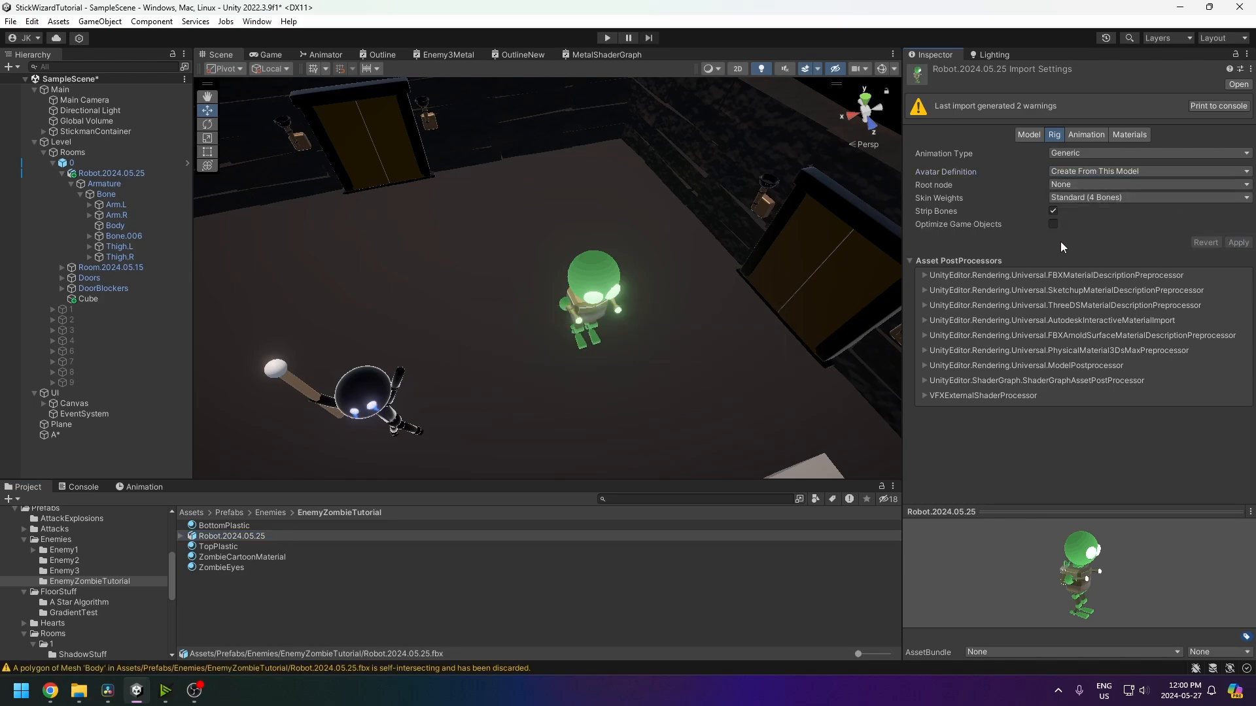
- Inspect the Animator component on the scene's robot and look at the Animator entry among the addable components
left_click(109, 173)
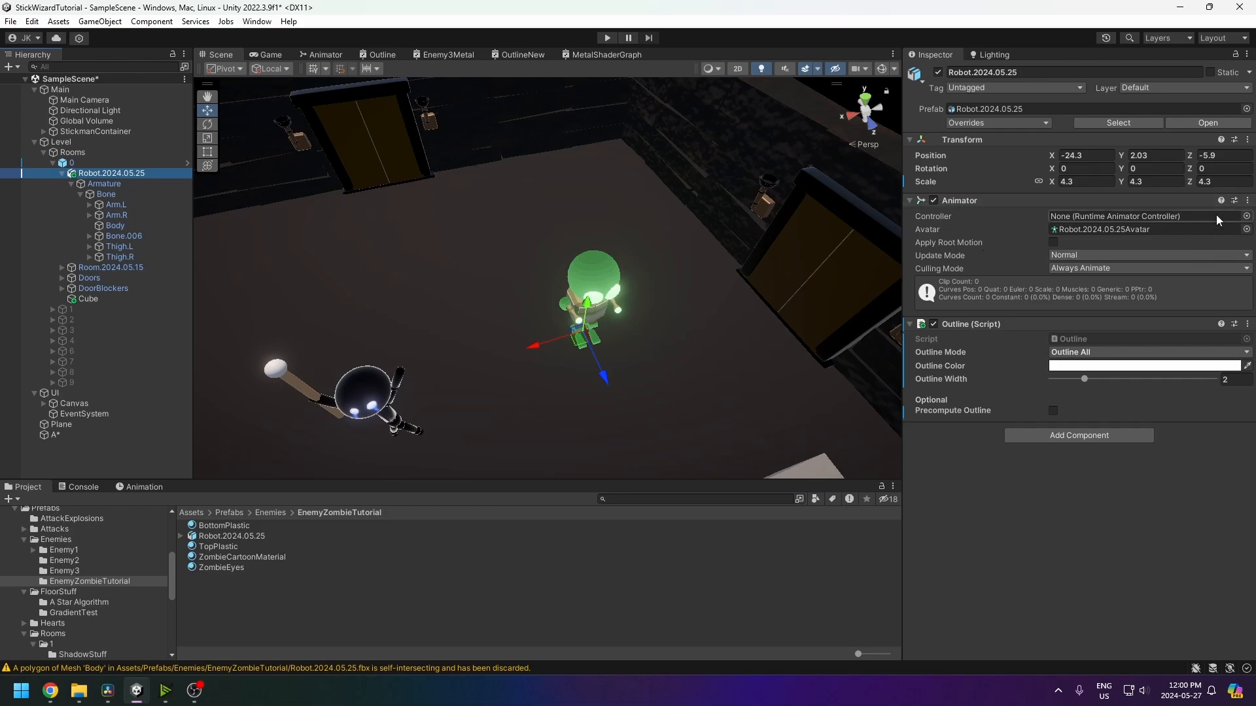
left_click(1084, 437)
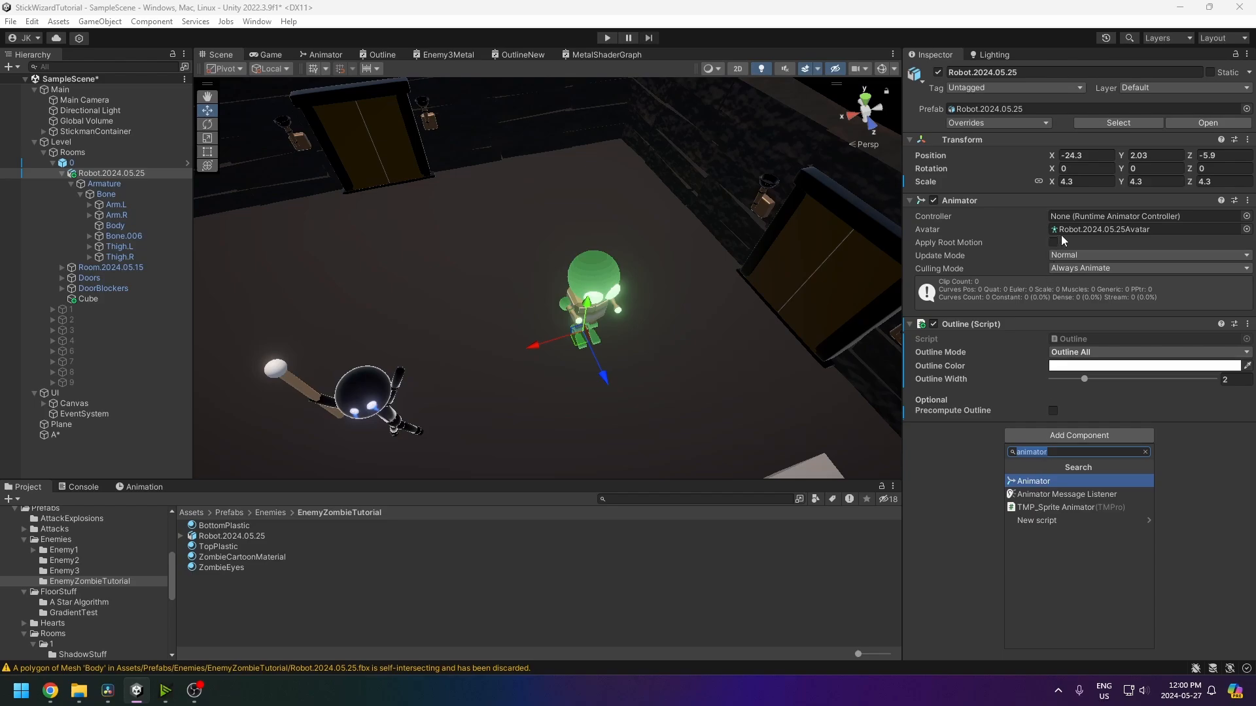
left_click(921, 510)
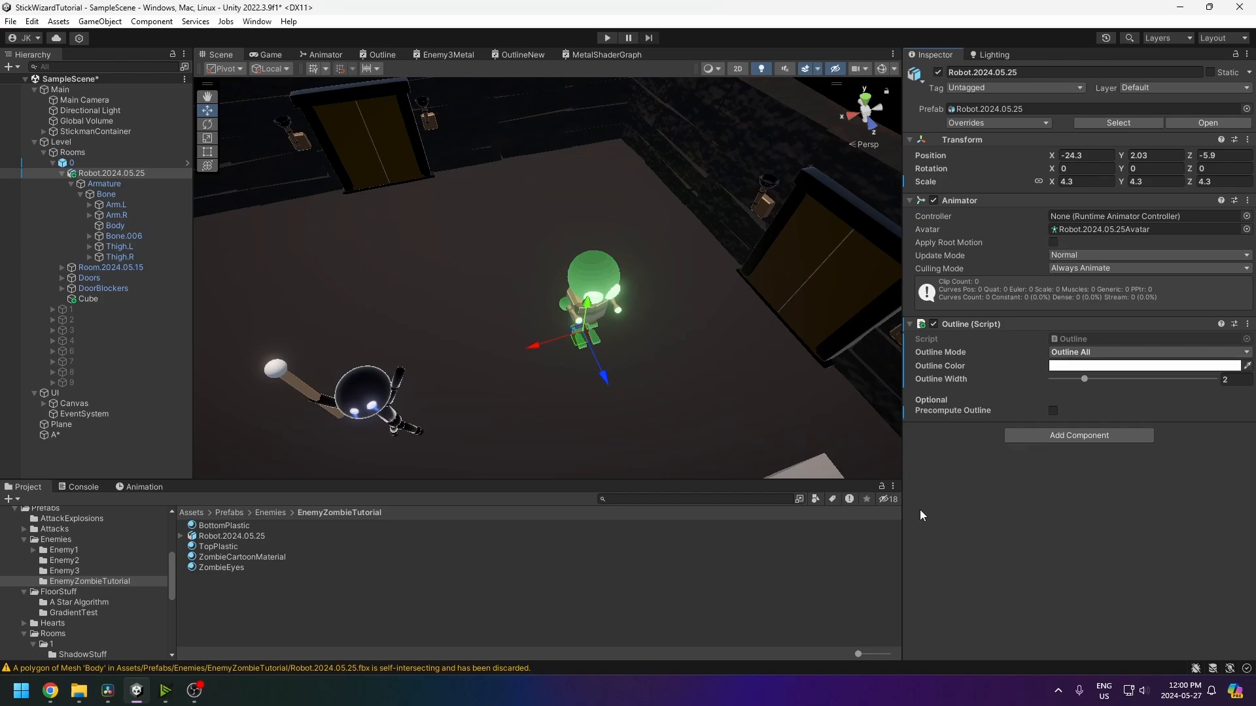
- Create an Animator Controller named ZombieController in the EnemyZombieTutorial folder
right_click(217, 597)
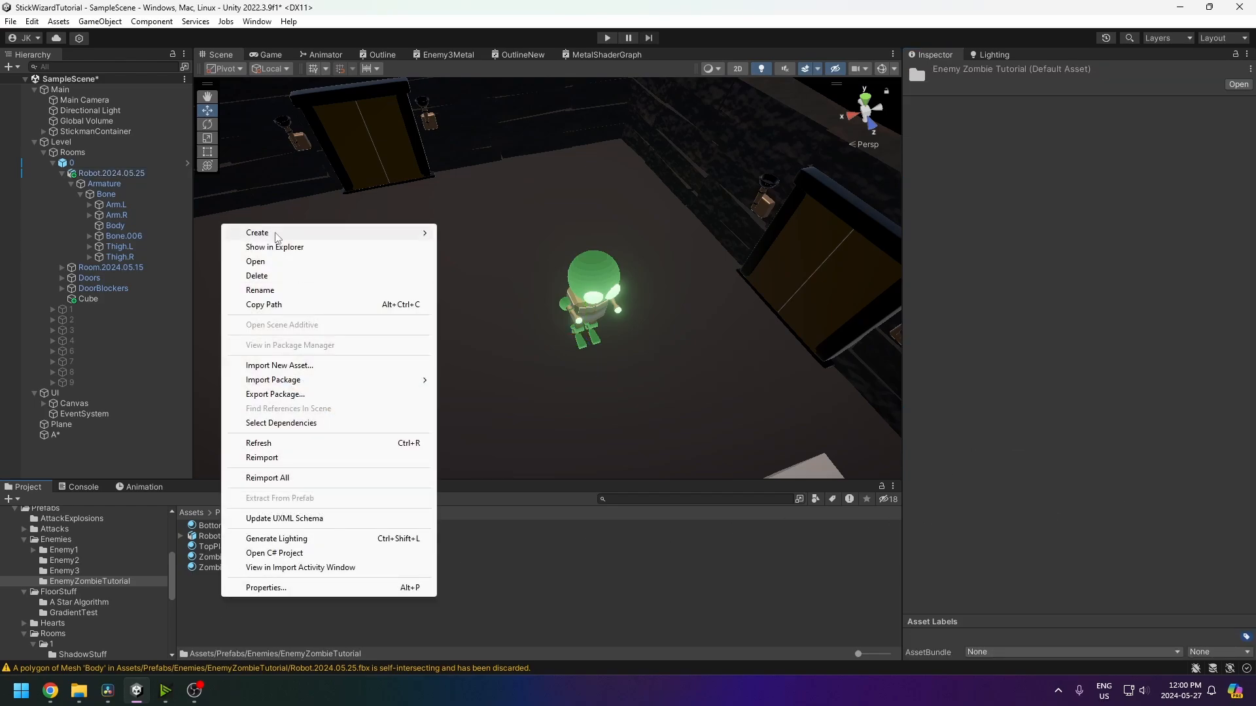
mouse_move(235, 233)
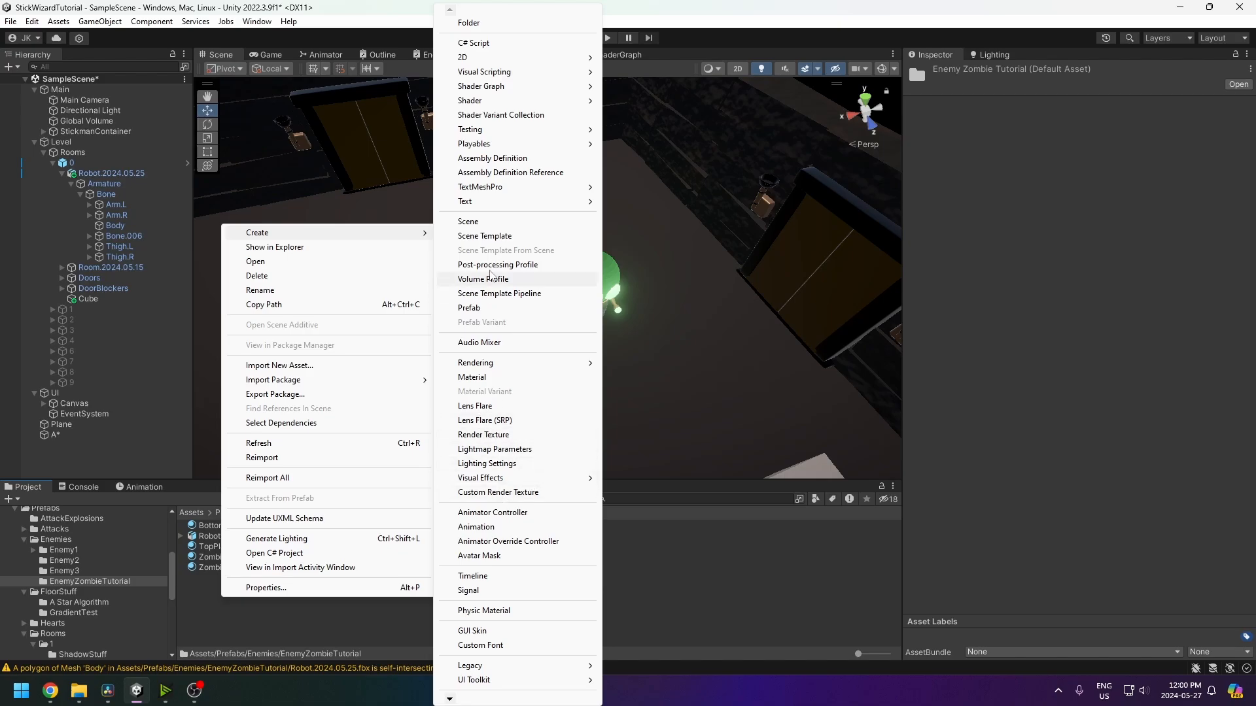
left_click(490, 512)
type("Z")
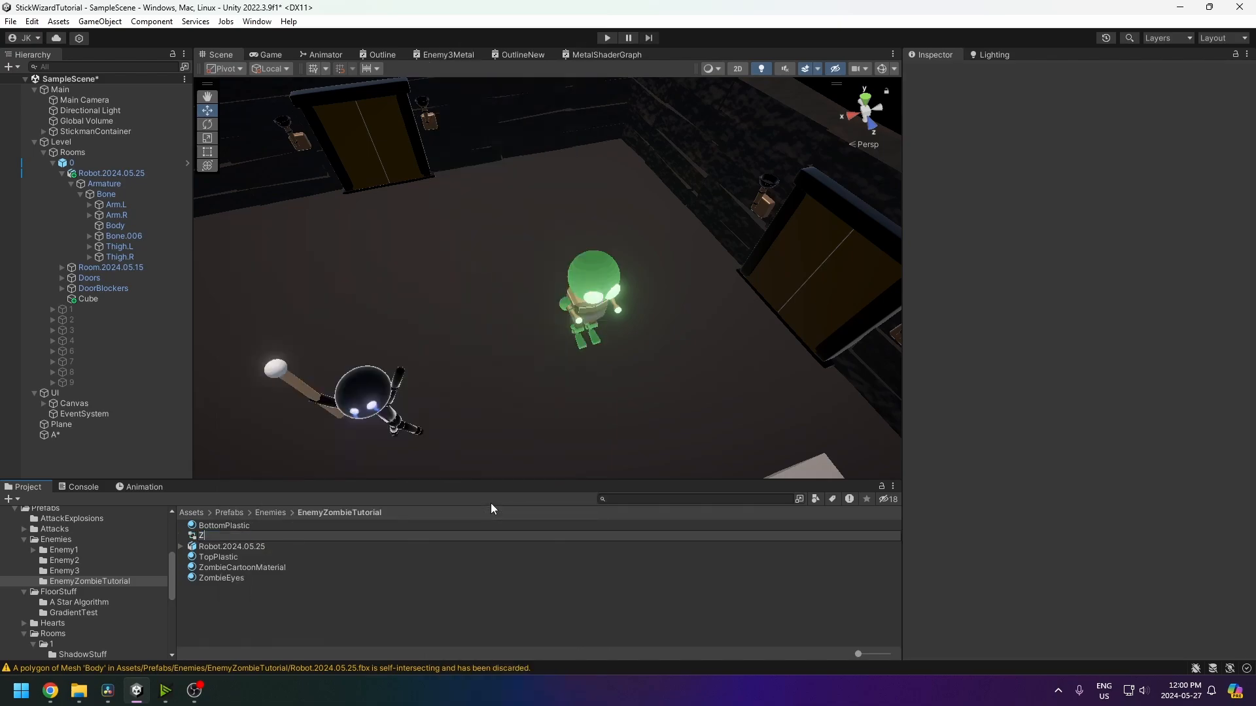
type("ombieController")
key("Return")
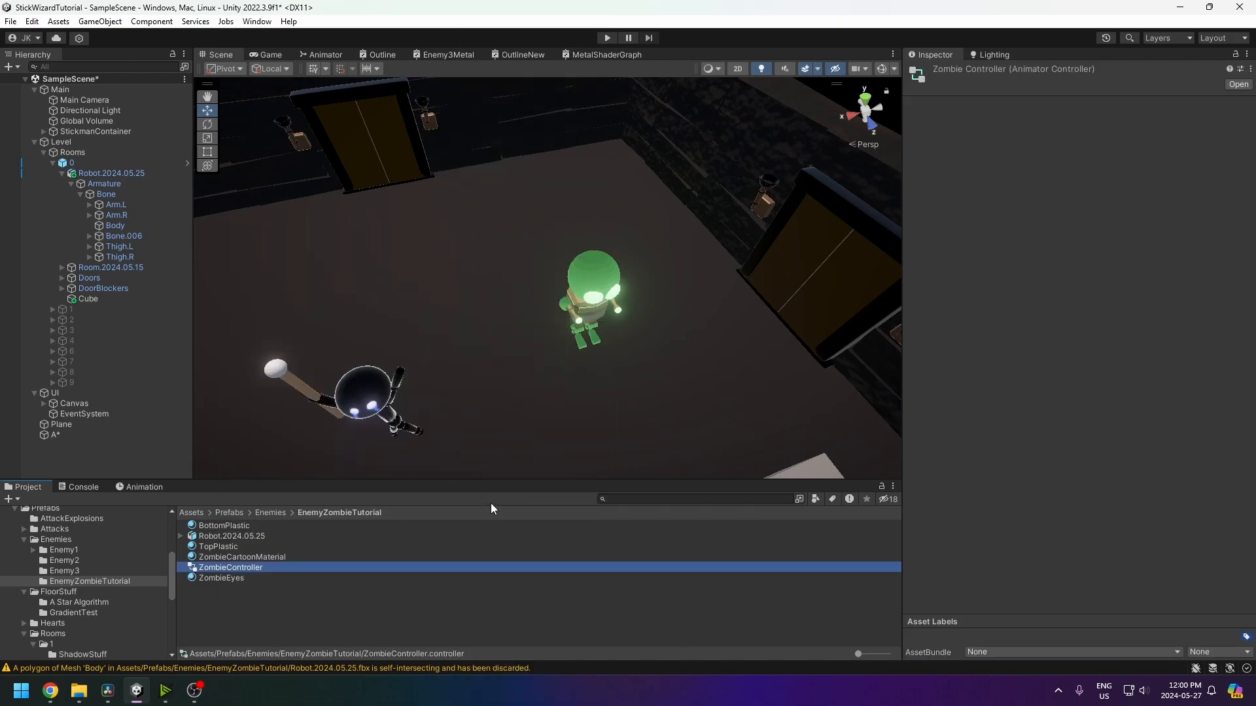
- Open ZombieController and add an empty default state, placed between the Entry and Exit nodes
double_click(257, 568)
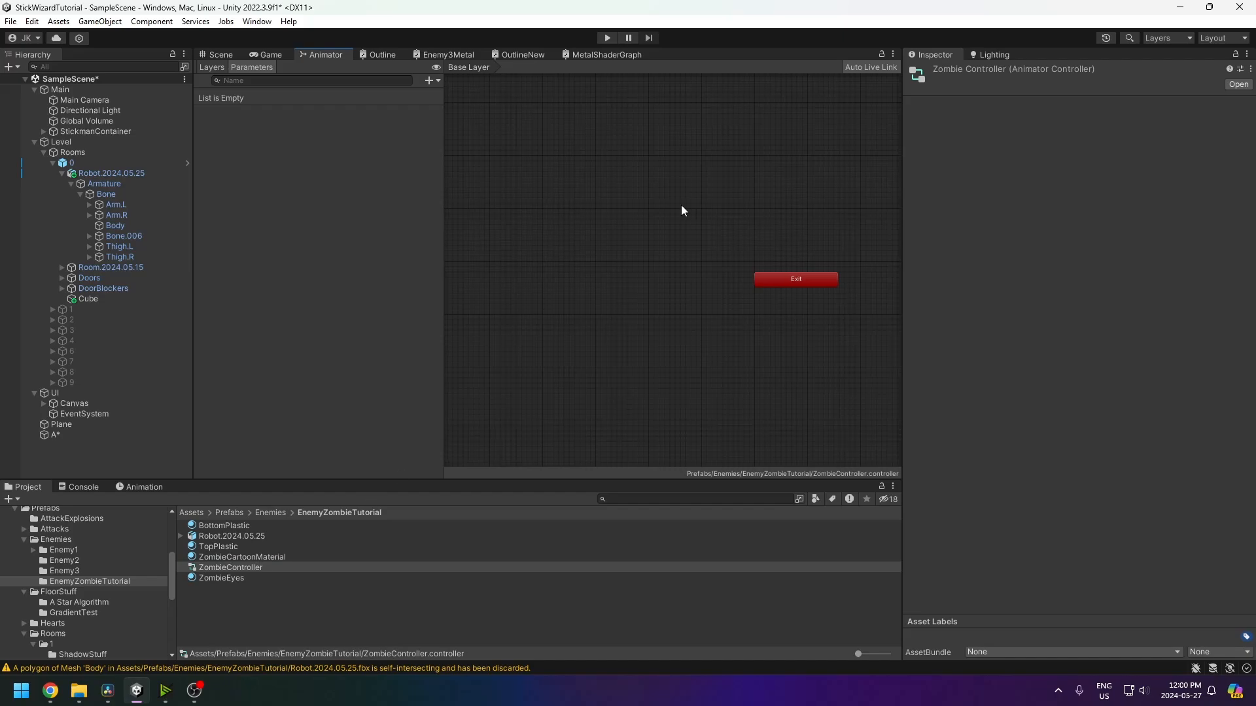
right_click(613, 295)
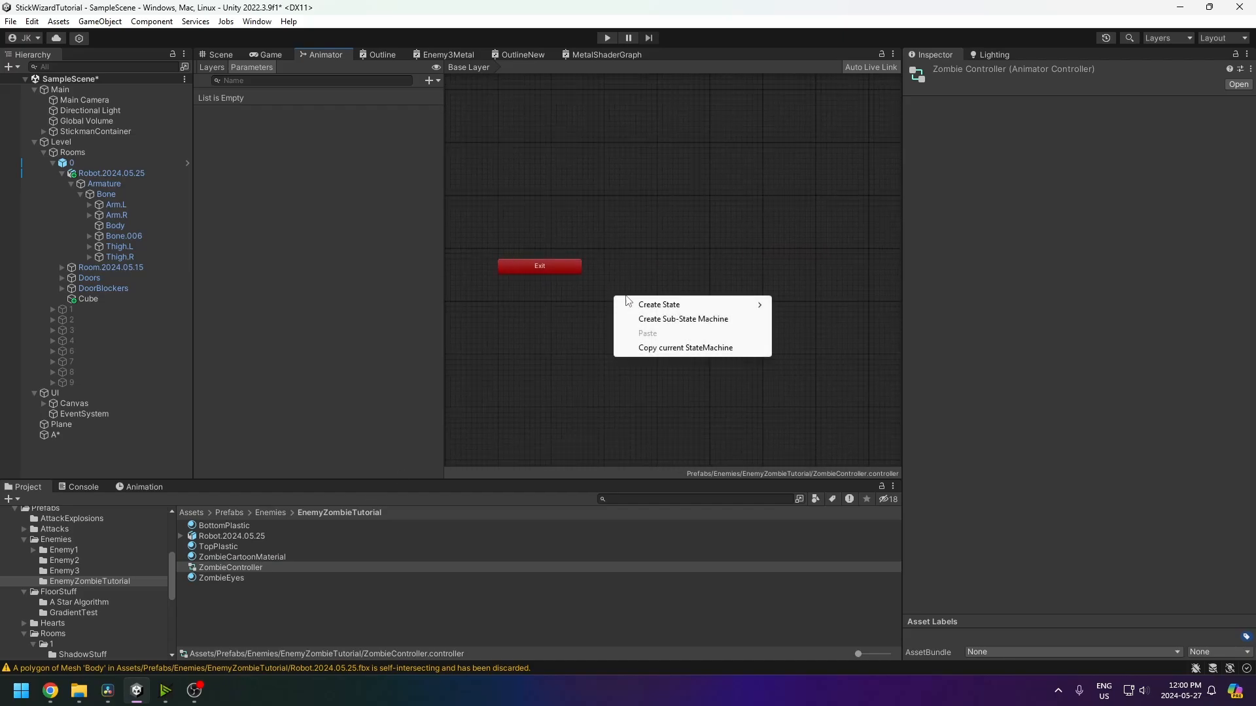
mouse_move(664, 309)
left_click(804, 305)
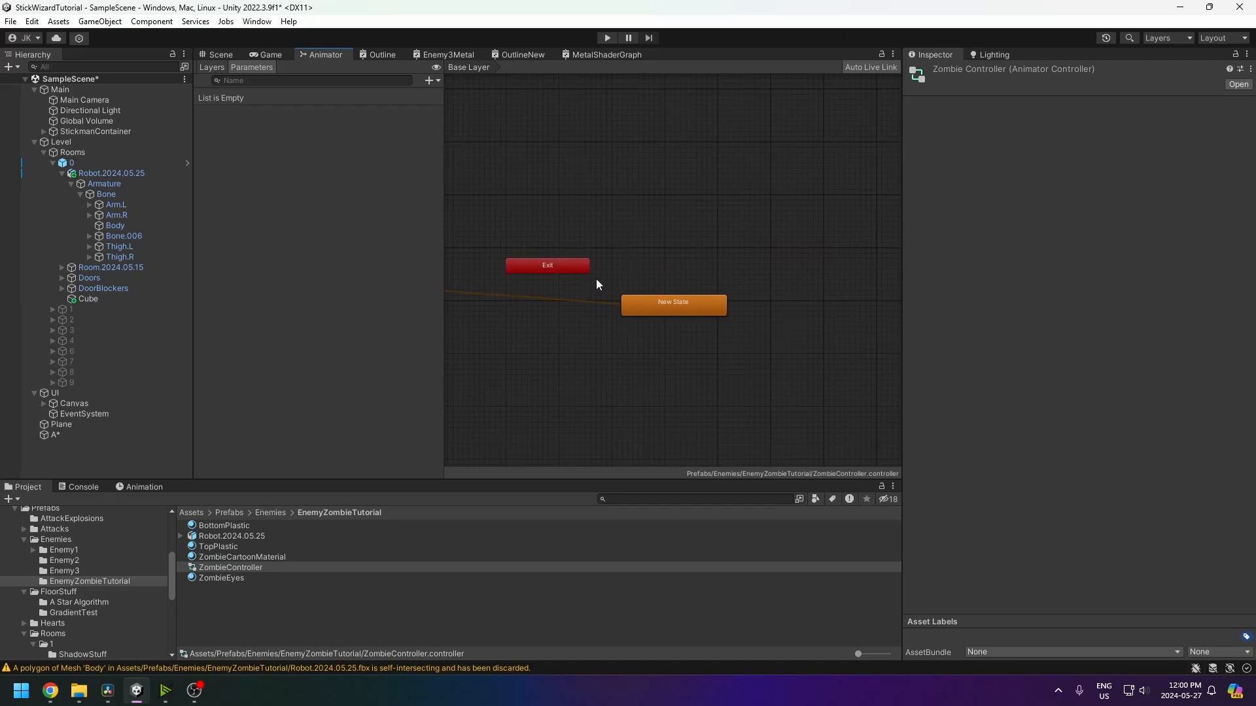
left_click(659, 286)
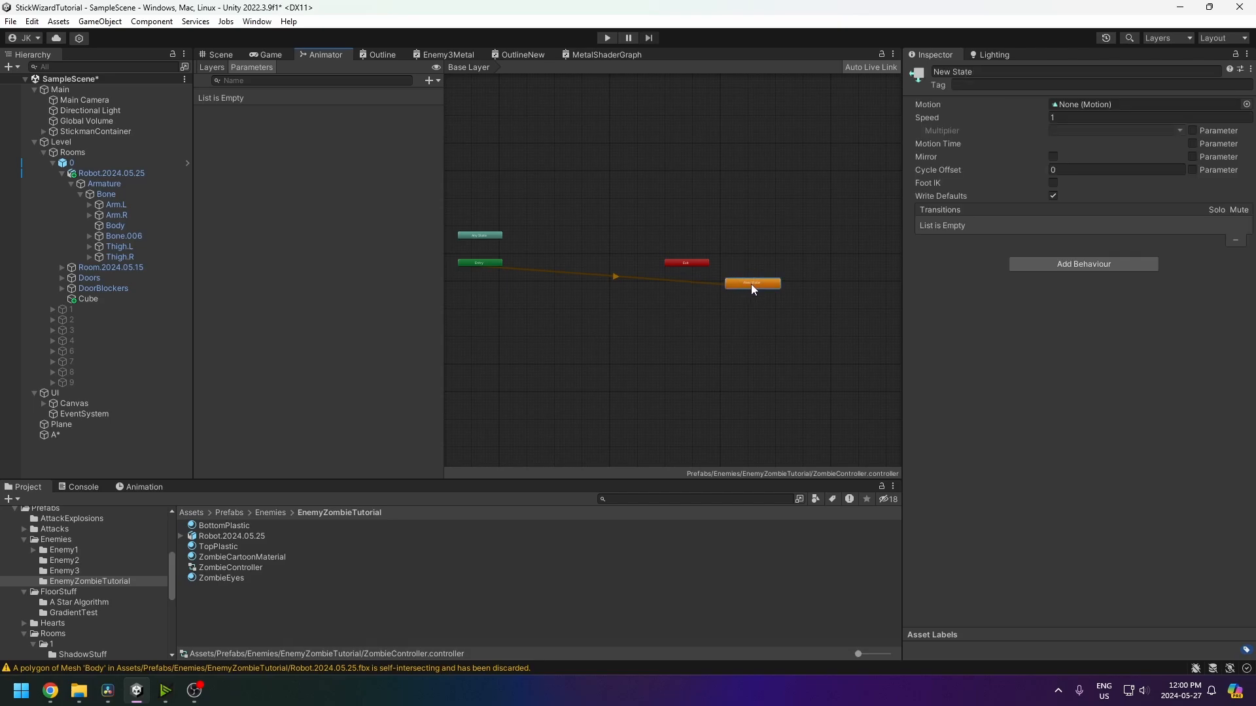
left_click_drag(751, 283, 582, 288)
scroll(614, 295, "up", 5)
scroll(614, 296, "down", 3)
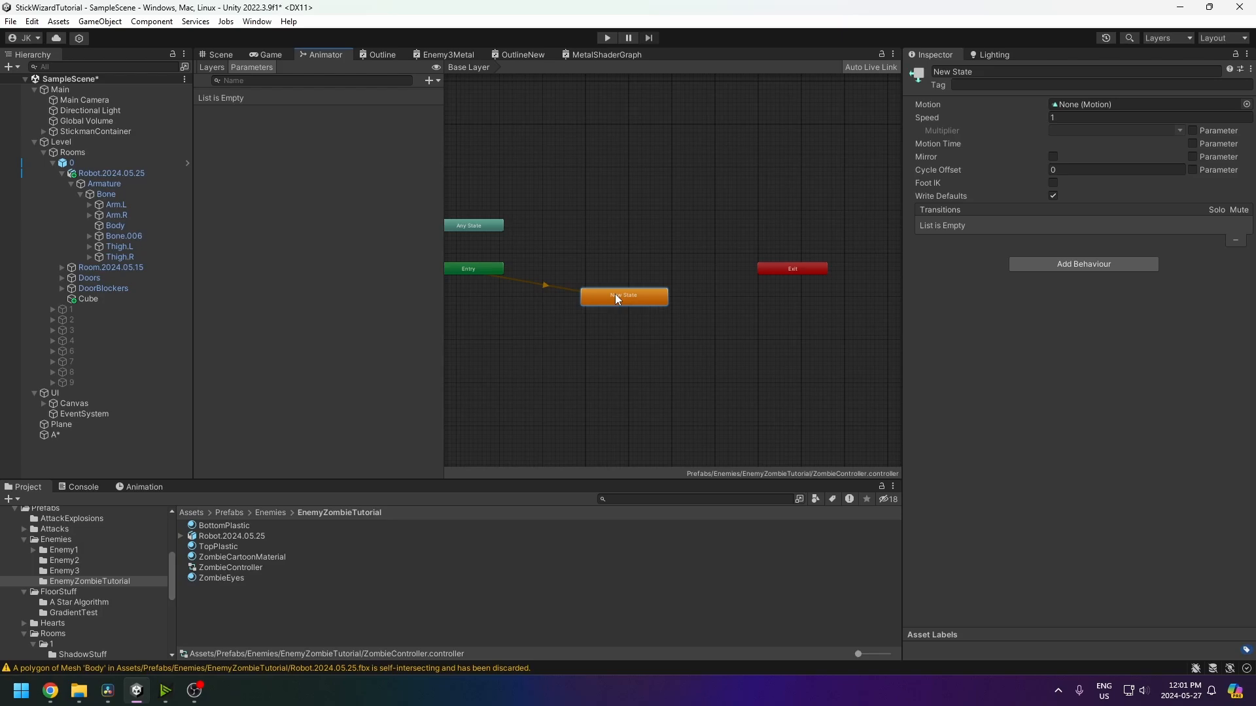
- Assign the Running clip from the Robot.2024.05.25 model as the Motion of New State in ZombieController
left_click(182, 536)
scroll(225, 567, "down", 3)
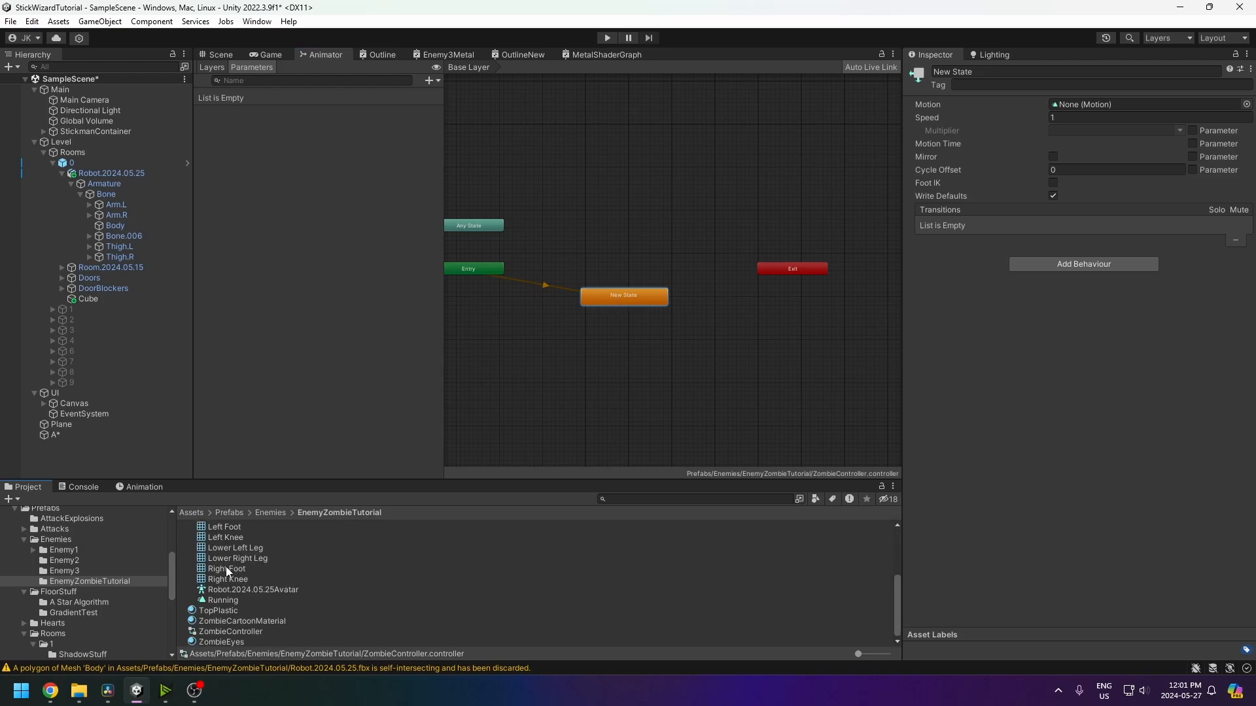
scroll(221, 603, "up", 3)
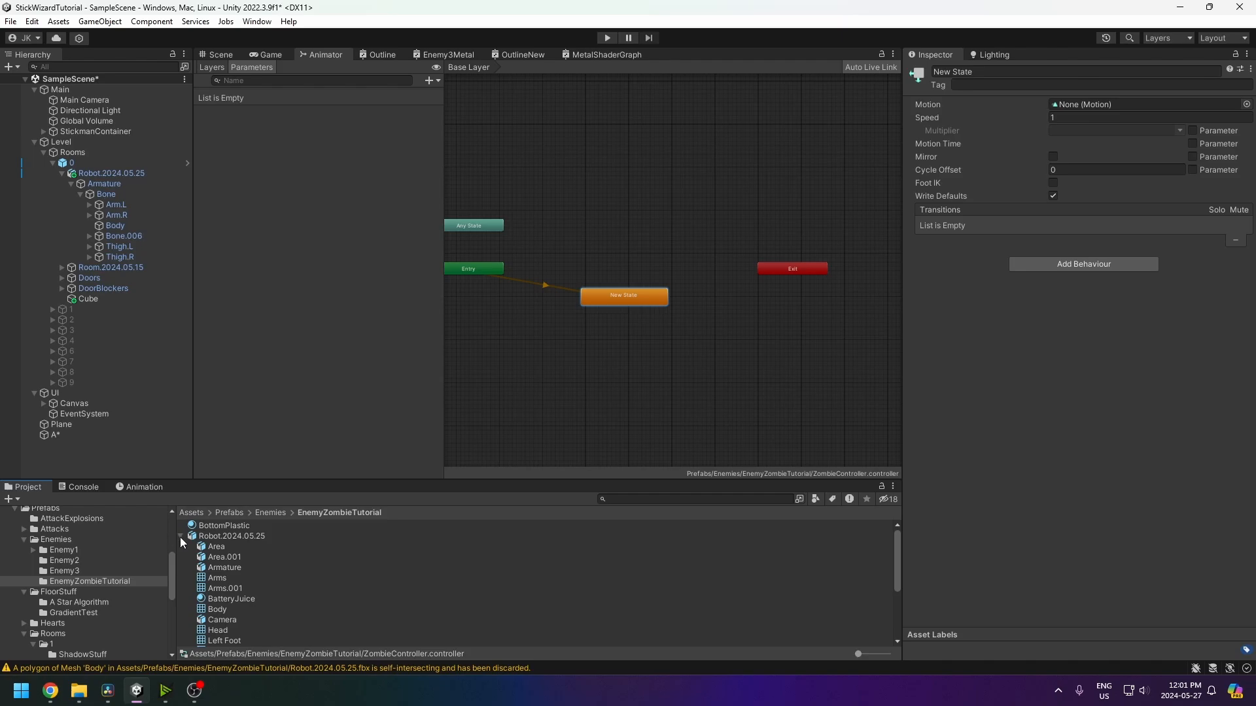
scroll(242, 598, "down", 3)
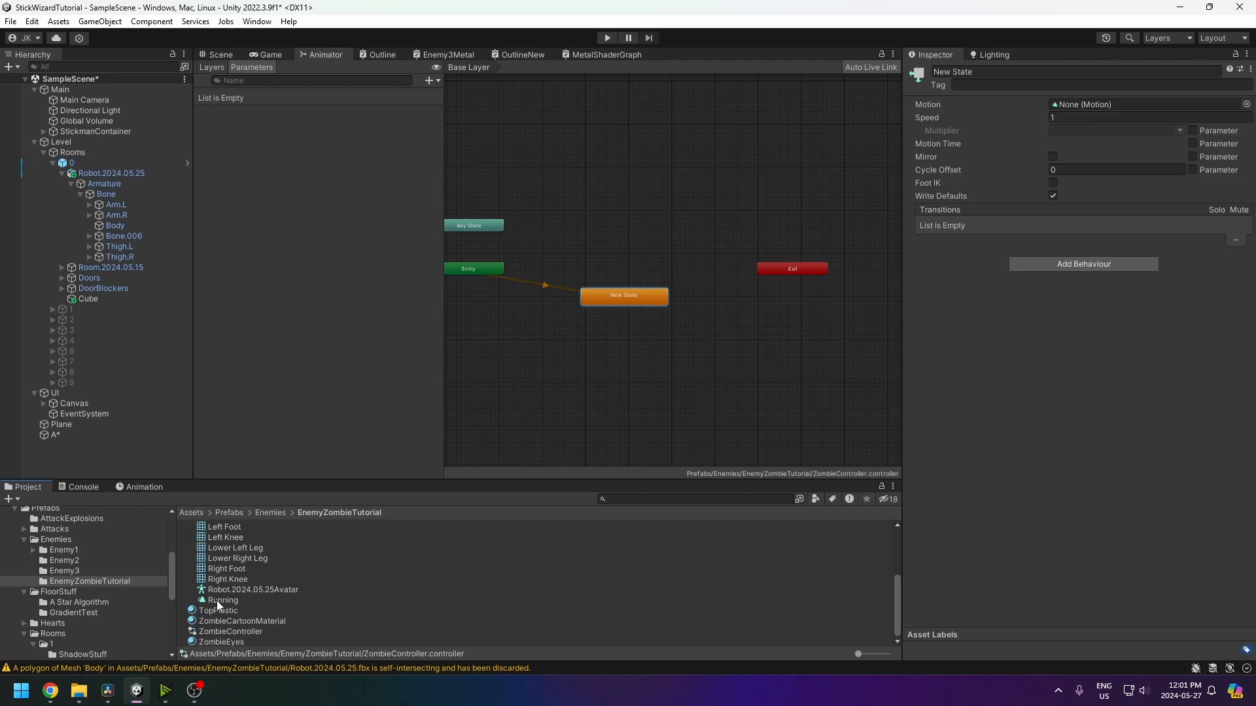
left_click(219, 600)
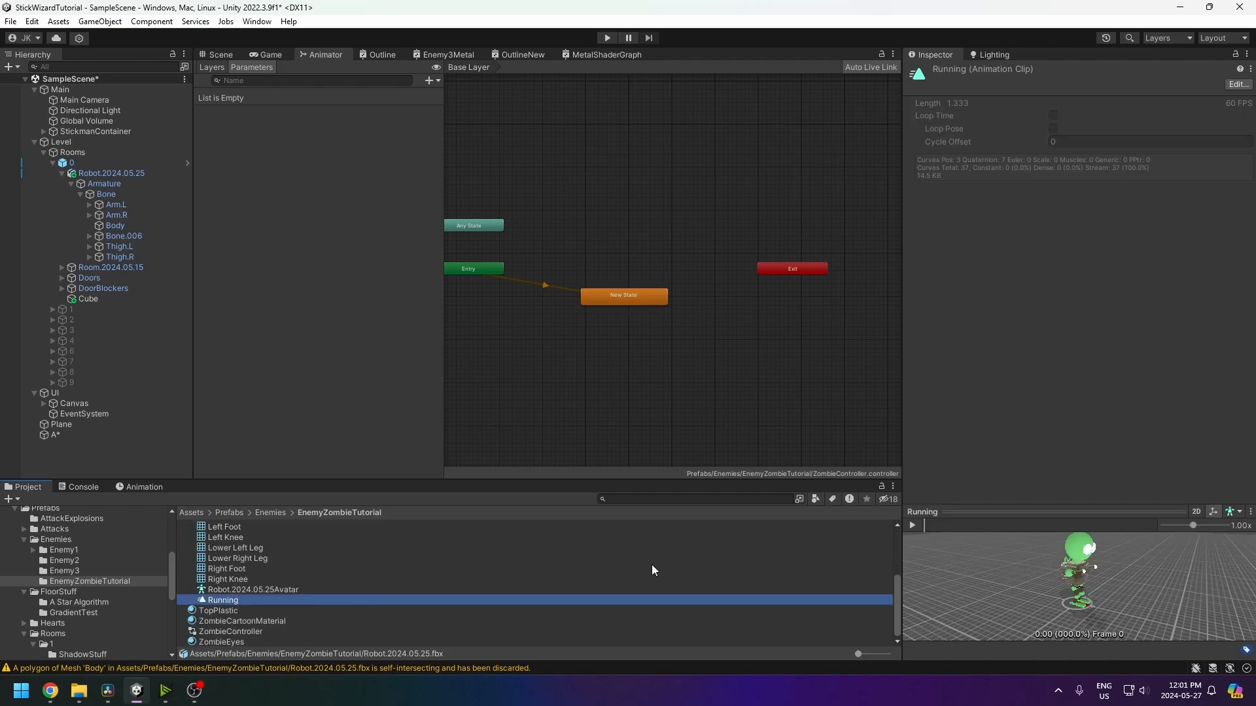
scroll(340, 581, "up", 3)
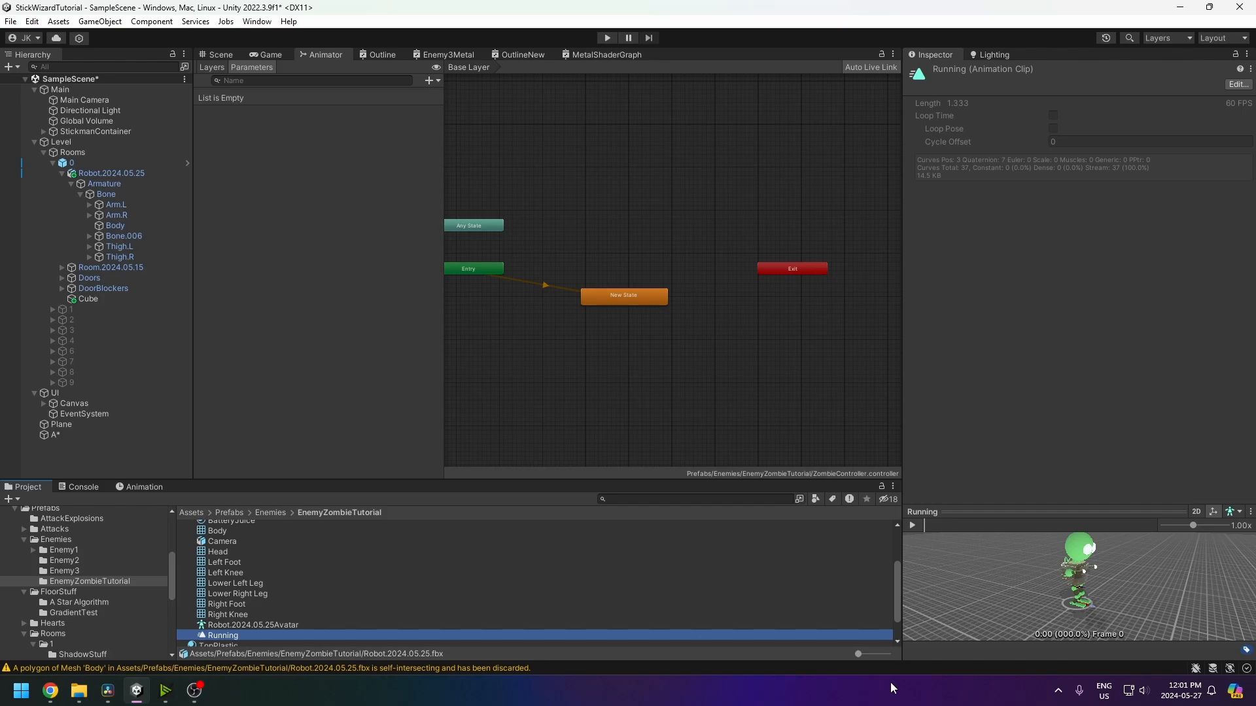
left_click_drag(858, 654, 765, 645)
left_click_drag(221, 602, 930, 254)
left_click(611, 298)
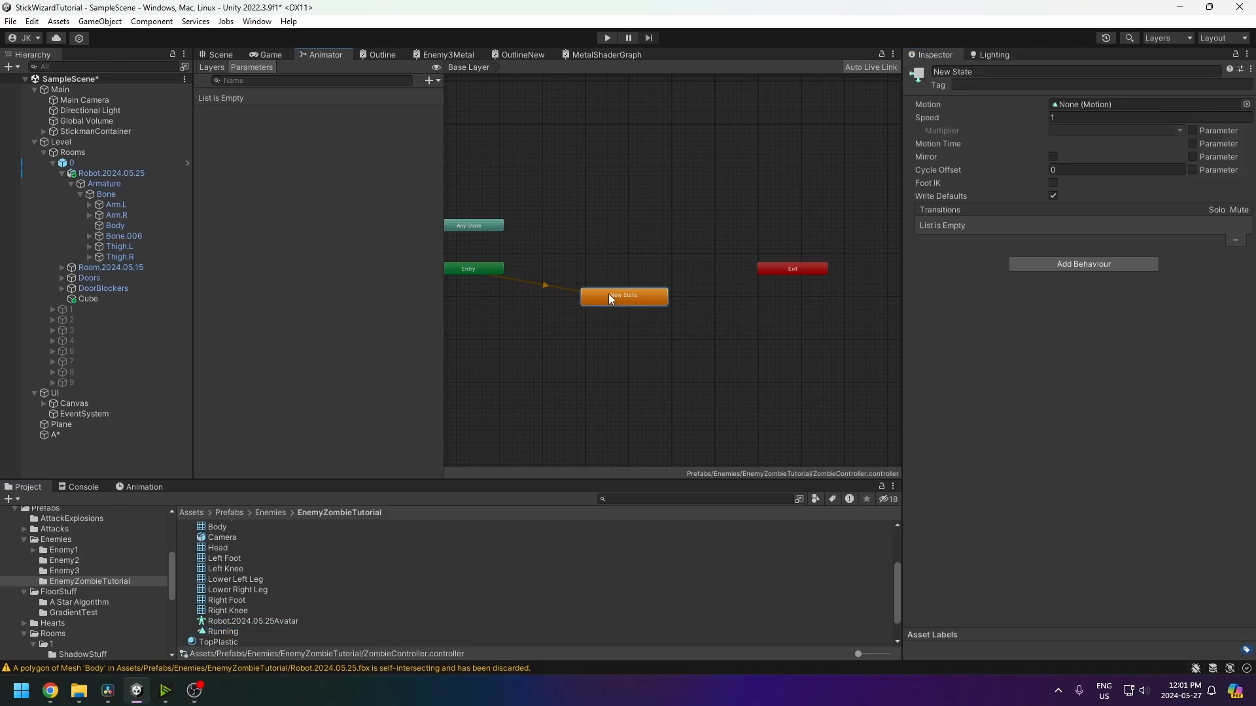
left_click_drag(248, 630, 1079, 104)
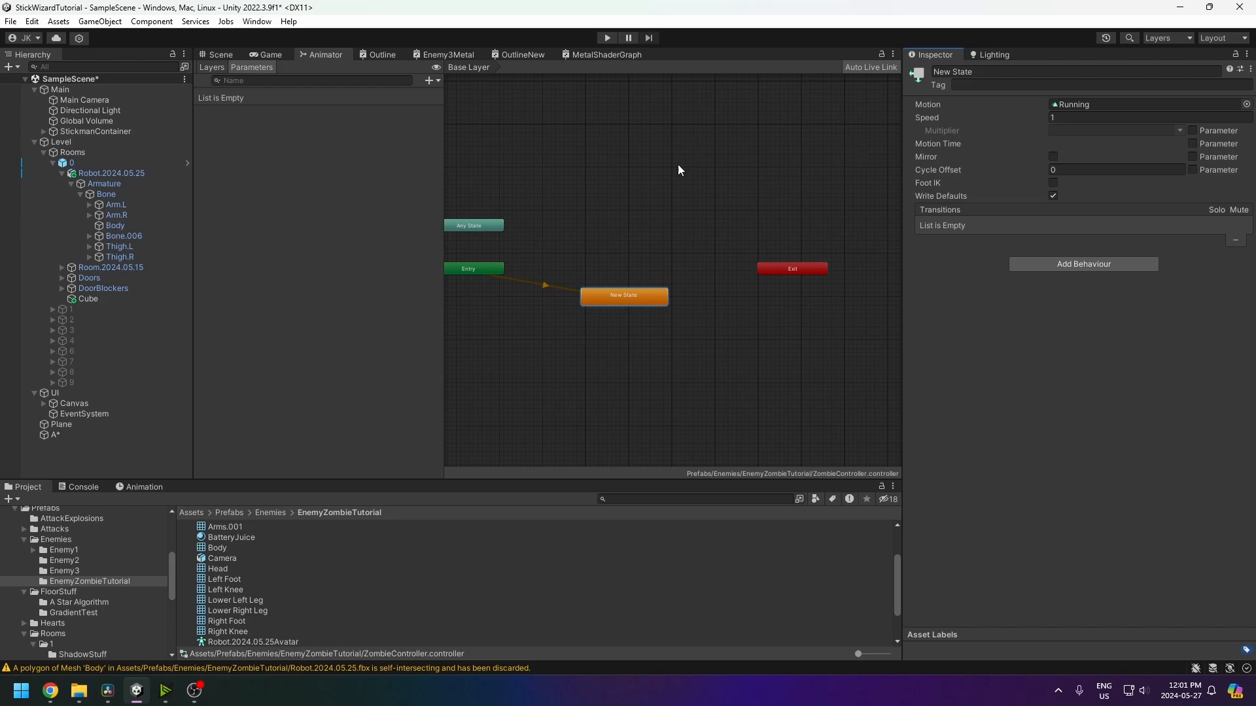
- Enable Loop Time for the Running clip in the Robot.2024.05.25 model's animation import settings and apply
scroll(246, 563, "up", 2)
left_click(226, 536)
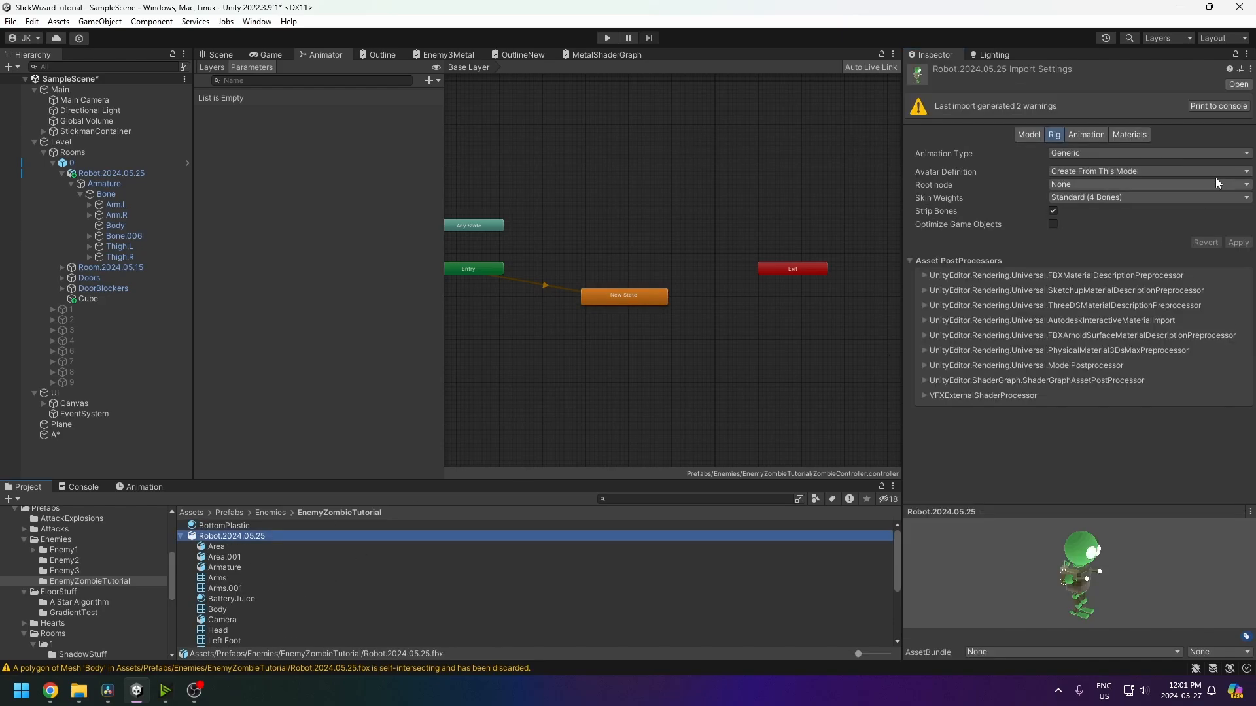
left_click(1086, 135)
scroll(995, 374, "down", 5)
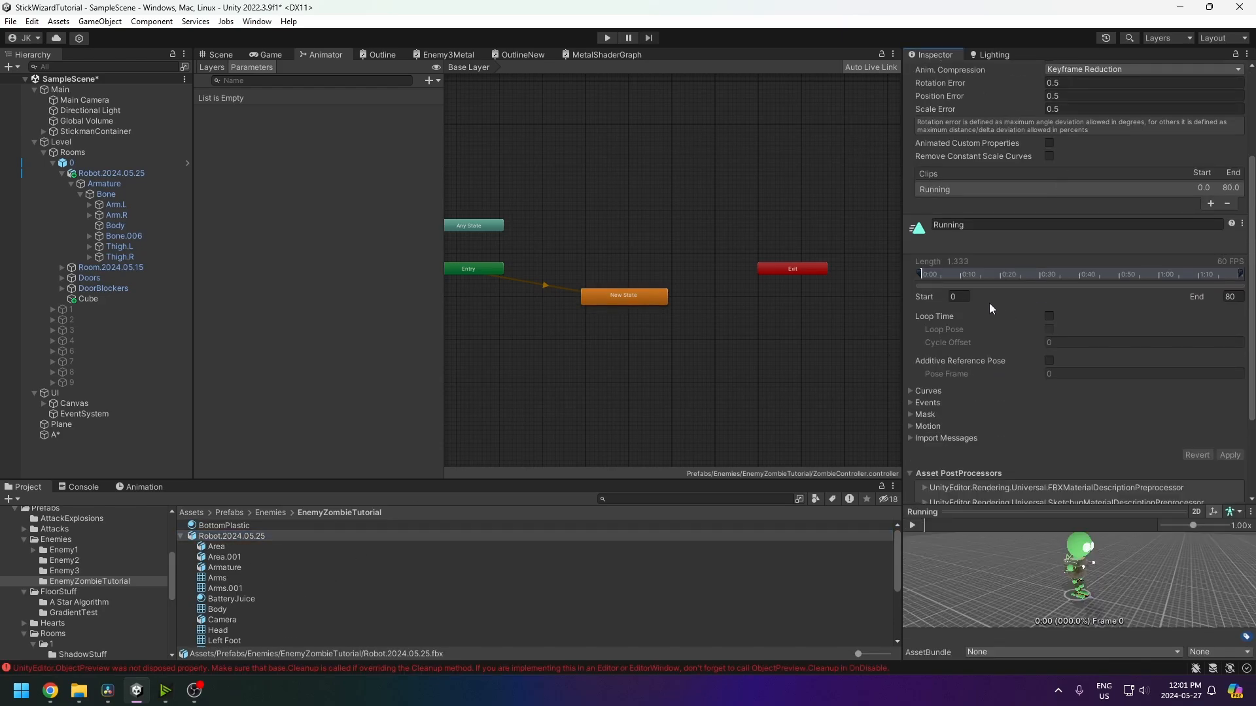
scroll(949, 255, "up", 2)
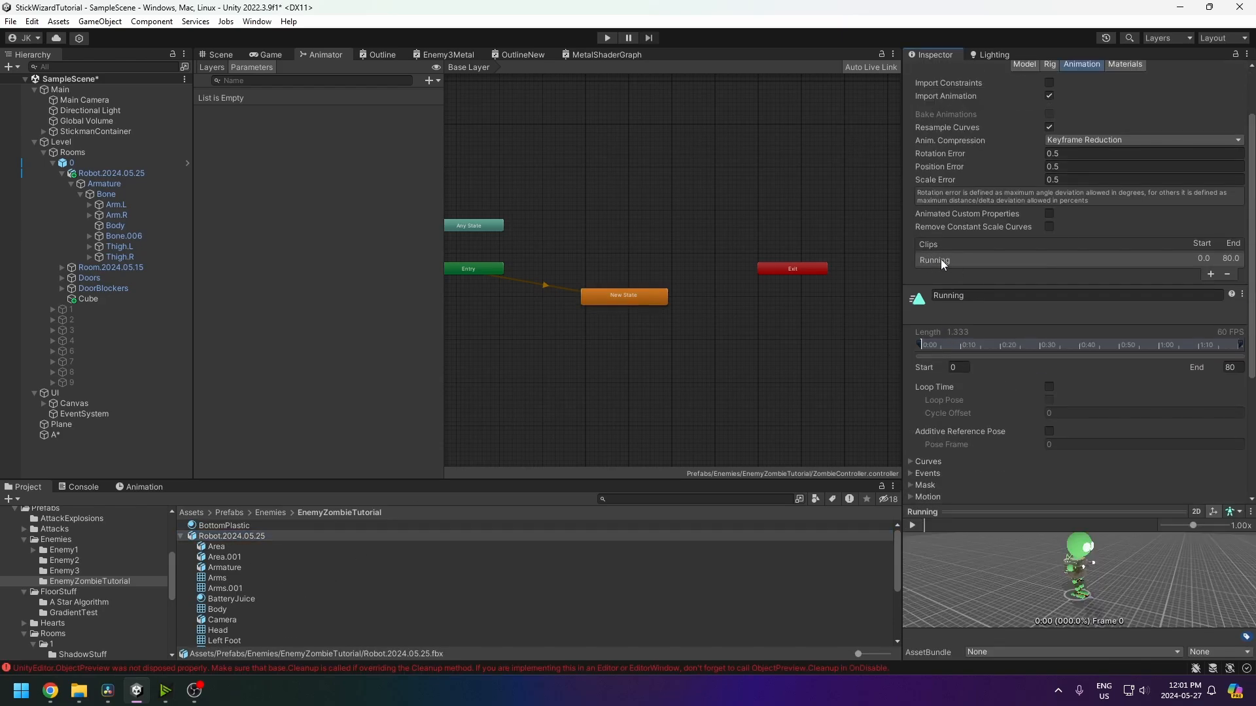
left_click(1049, 388)
scroll(1095, 418, "down", 3)
left_click(1229, 419)
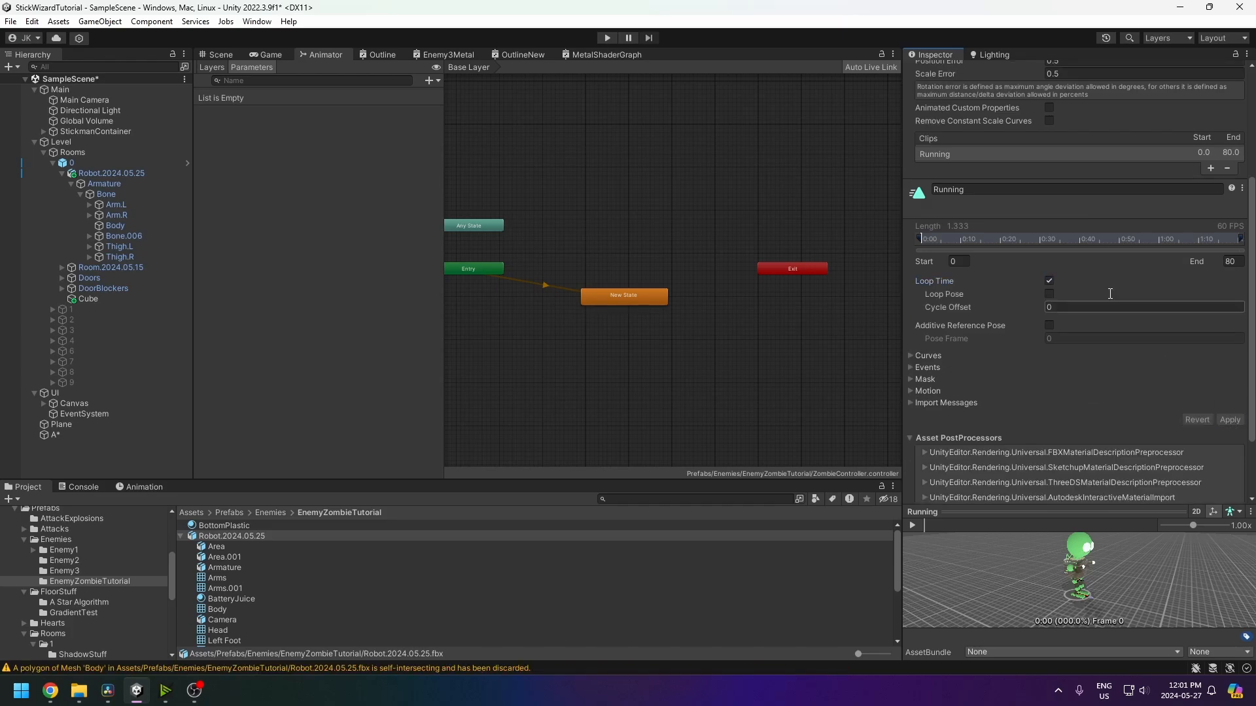
- Set the speed of New State to 2 and save the scene
left_click(642, 293)
left_click(963, 116)
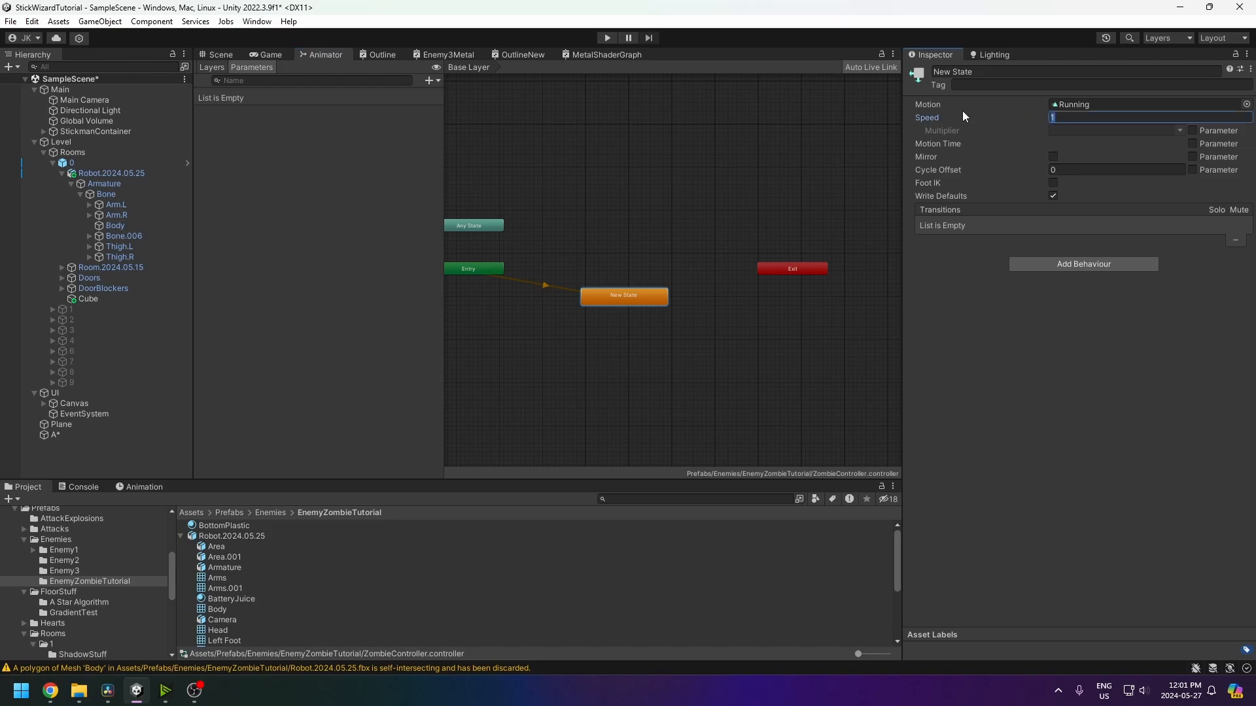
type("2")
left_click(219, 55)
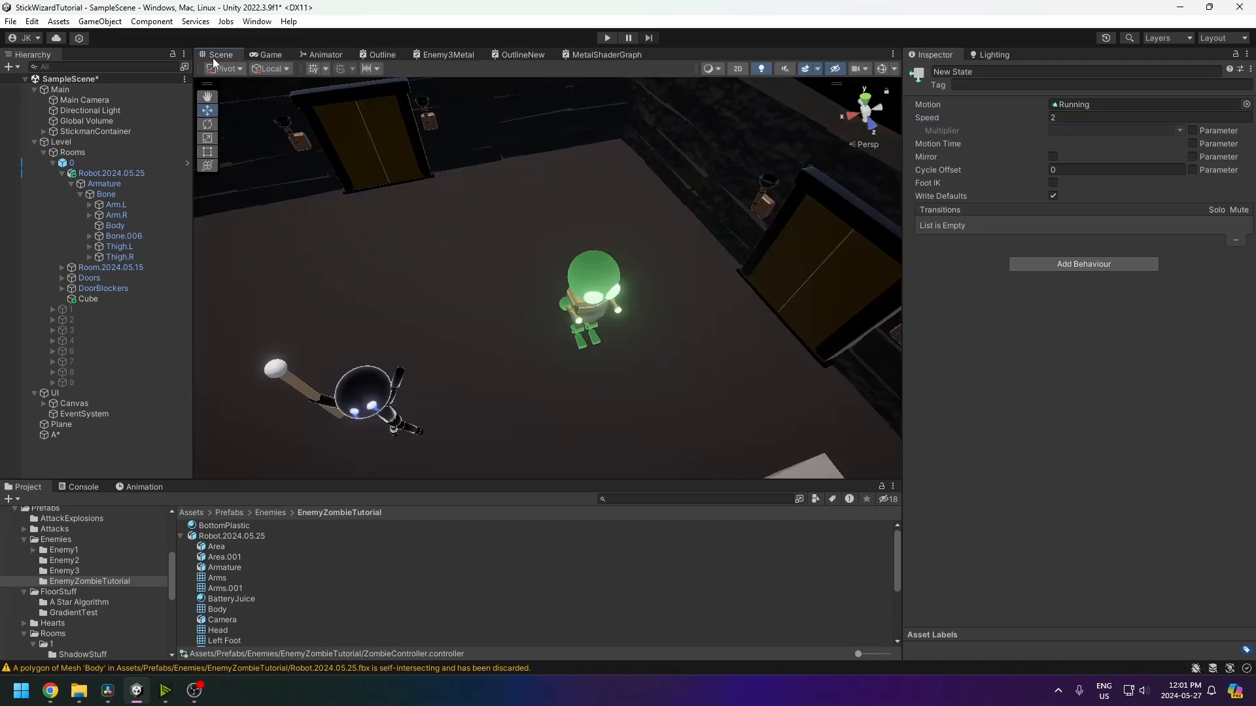
left_click(11, 21)
left_click(33, 85)
- Play-test the scene, check the robot's Animator component while it runs, and stop play mode
left_click(606, 38)
left_click(116, 174)
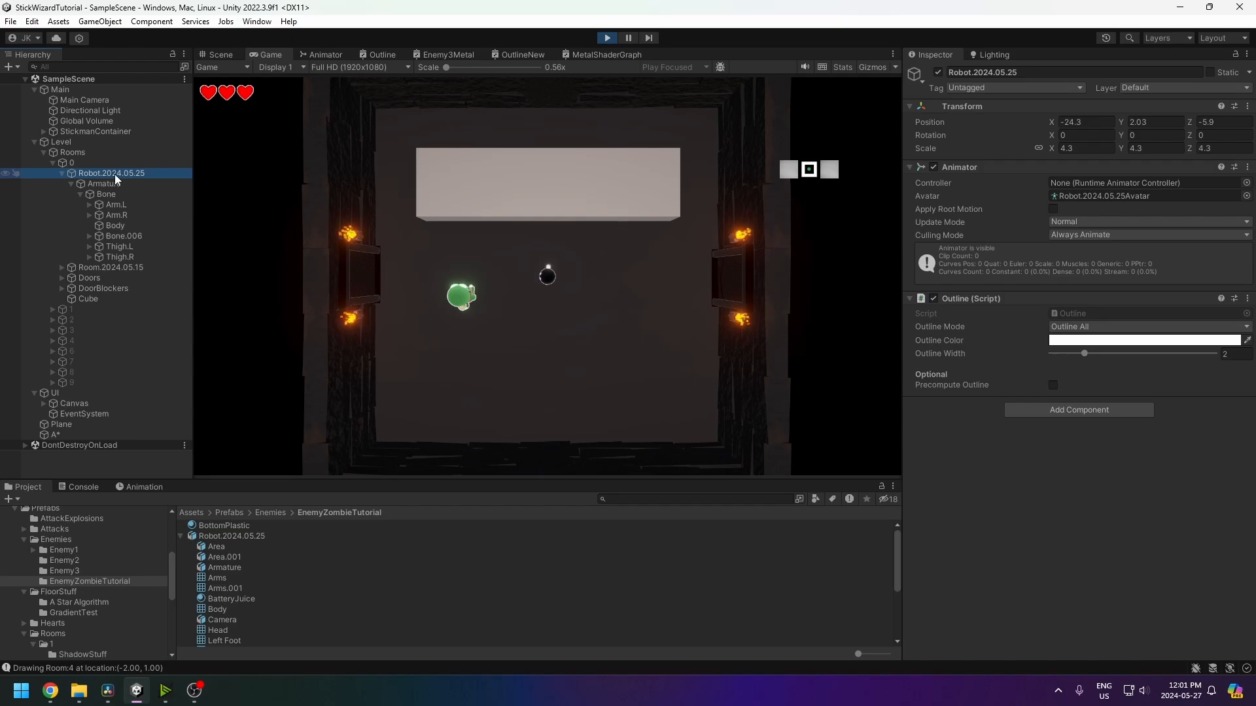
left_click(607, 38)
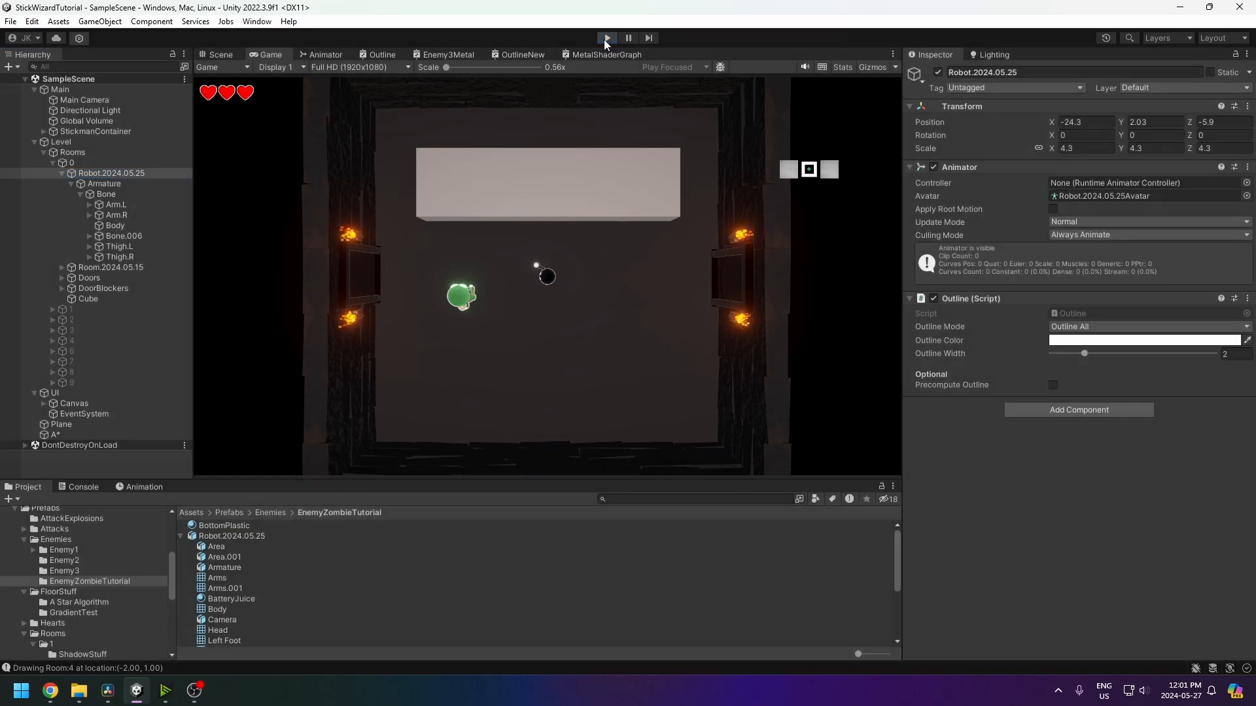
- Assign ZombieController as the Controller of the Animator on the scene's Robot.2024.05.25
left_click(181, 536)
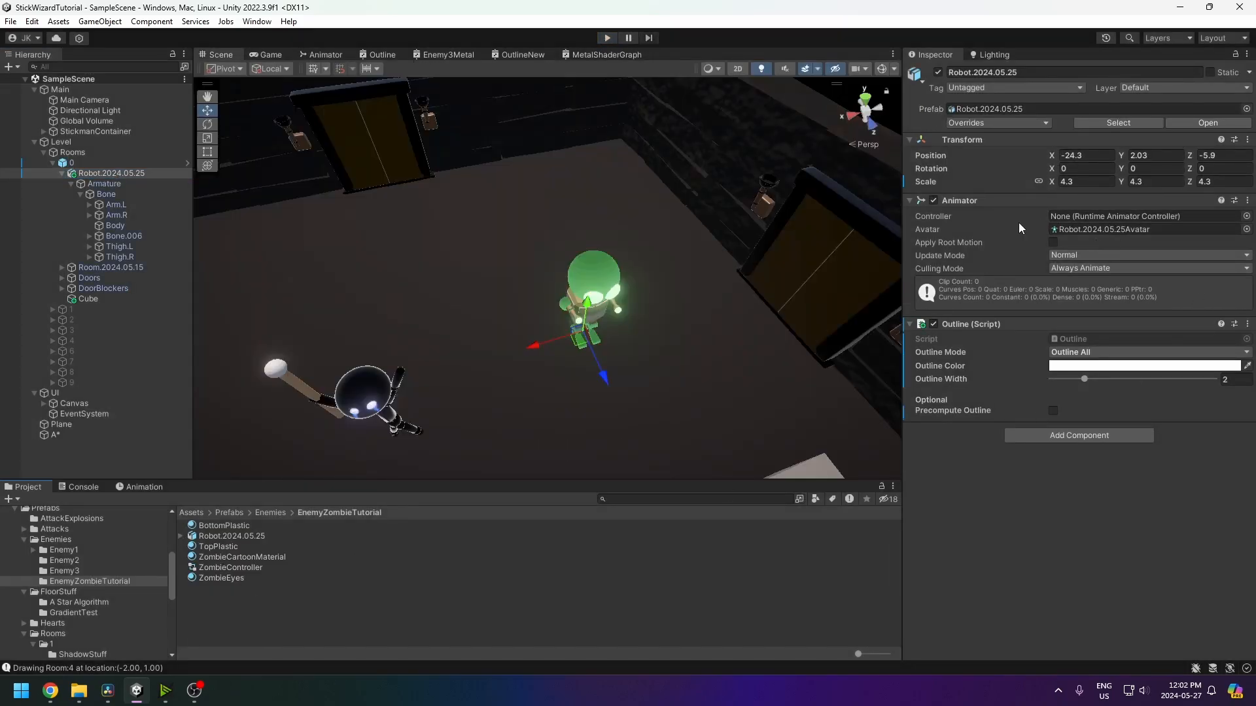
left_click_drag(233, 567, 1179, 363)
left_click_drag(1110, 224, 1074, 216)
- Run the game and examine the robot's running animation in both the Scene and Game views
left_click(607, 37)
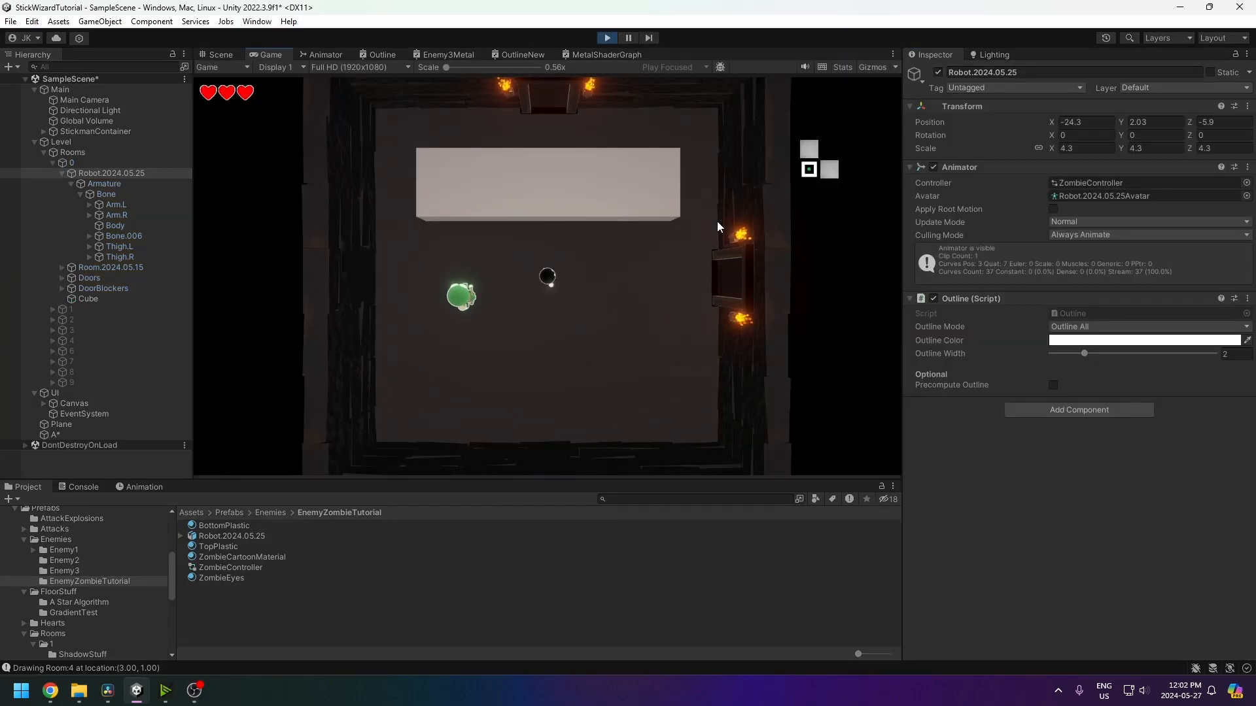
left_click(219, 56)
left_click_drag(768, 193, 583, 232, "alt")
left_click(268, 54)
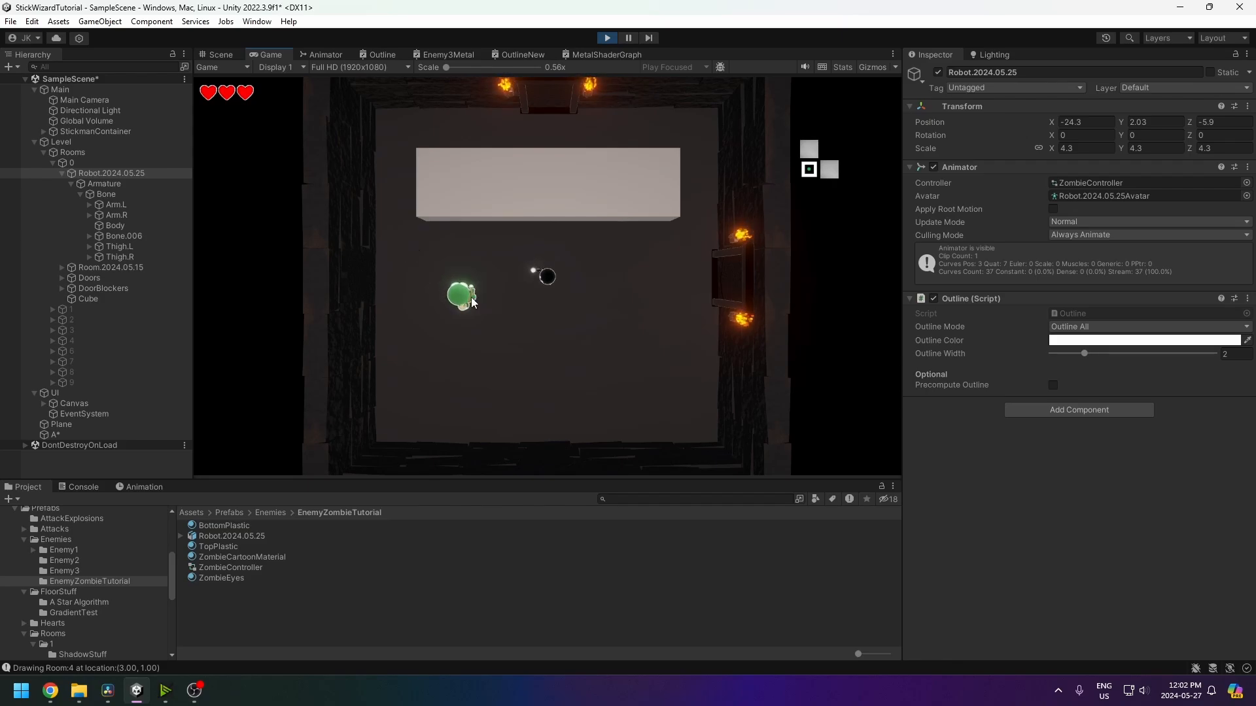
- Examine New State's playback and Speed setting in the Animator during play, and check the robot's motion in the Scene view
left_click(322, 55)
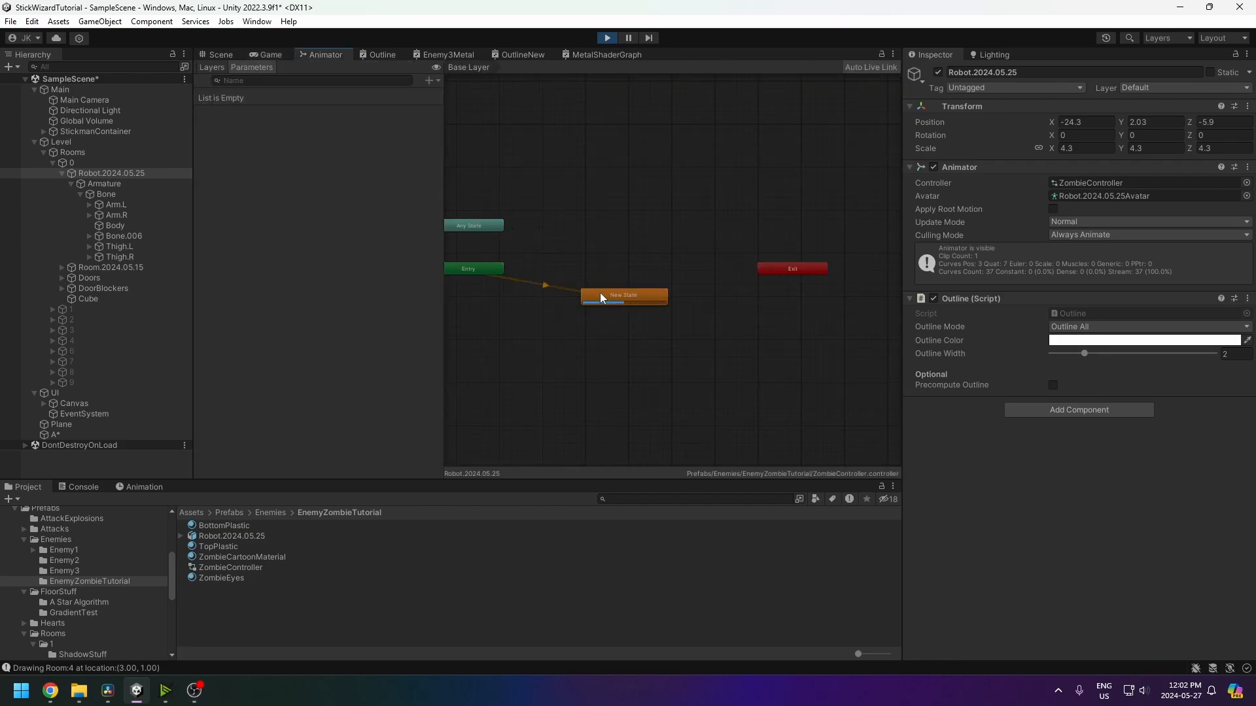
left_click(601, 294)
left_click(1010, 117)
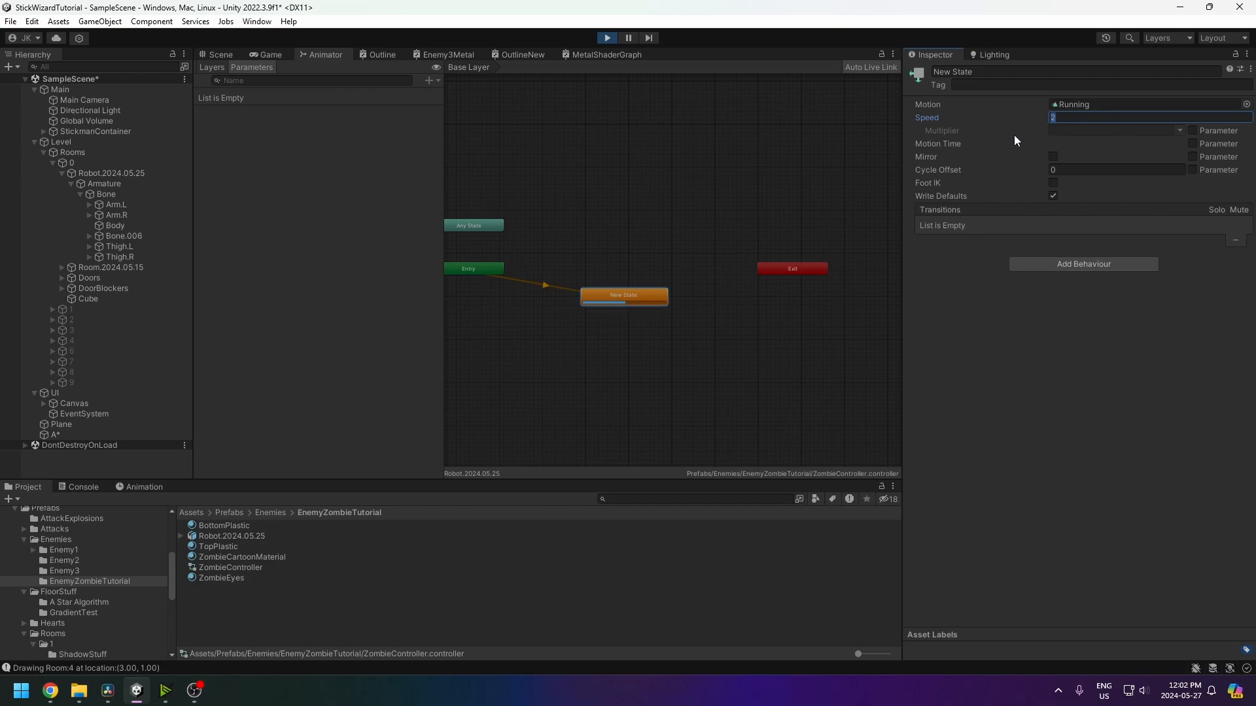
left_click(220, 54)
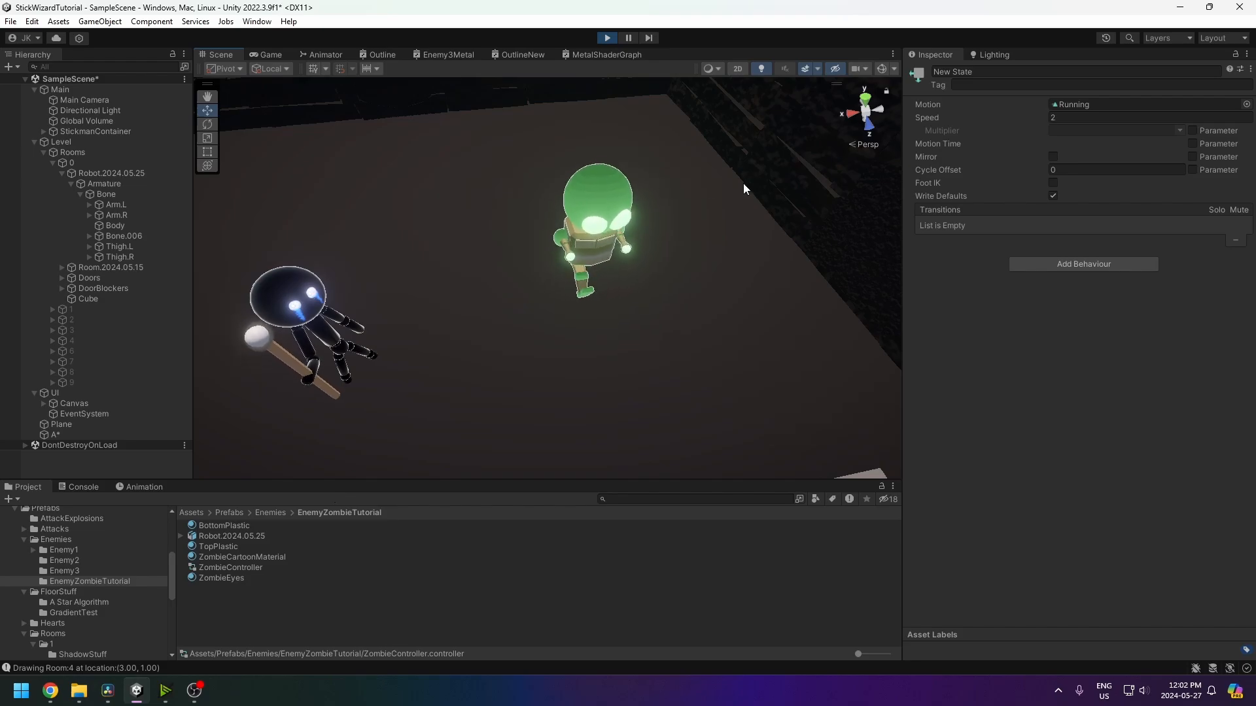
scroll(619, 254, "down", 3)
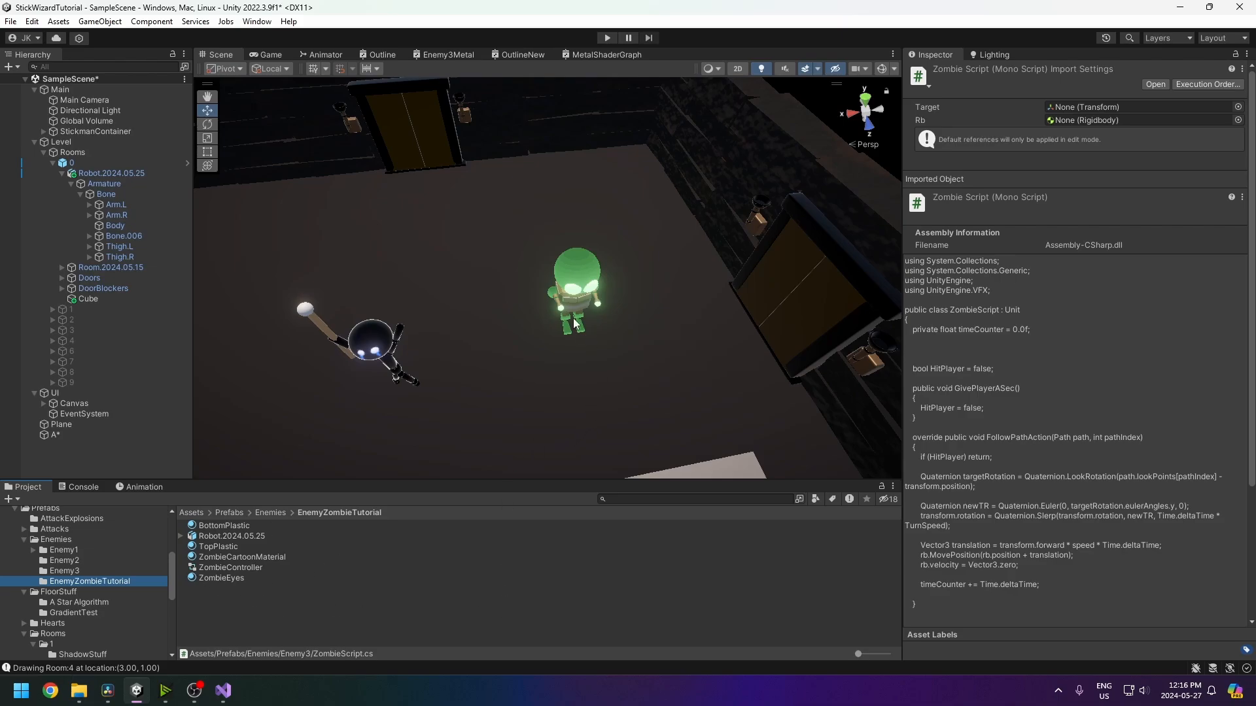
- Add a Rigidbody component to the scene's Robot.2024.05.25 and expand its settings
left_click(104, 173)
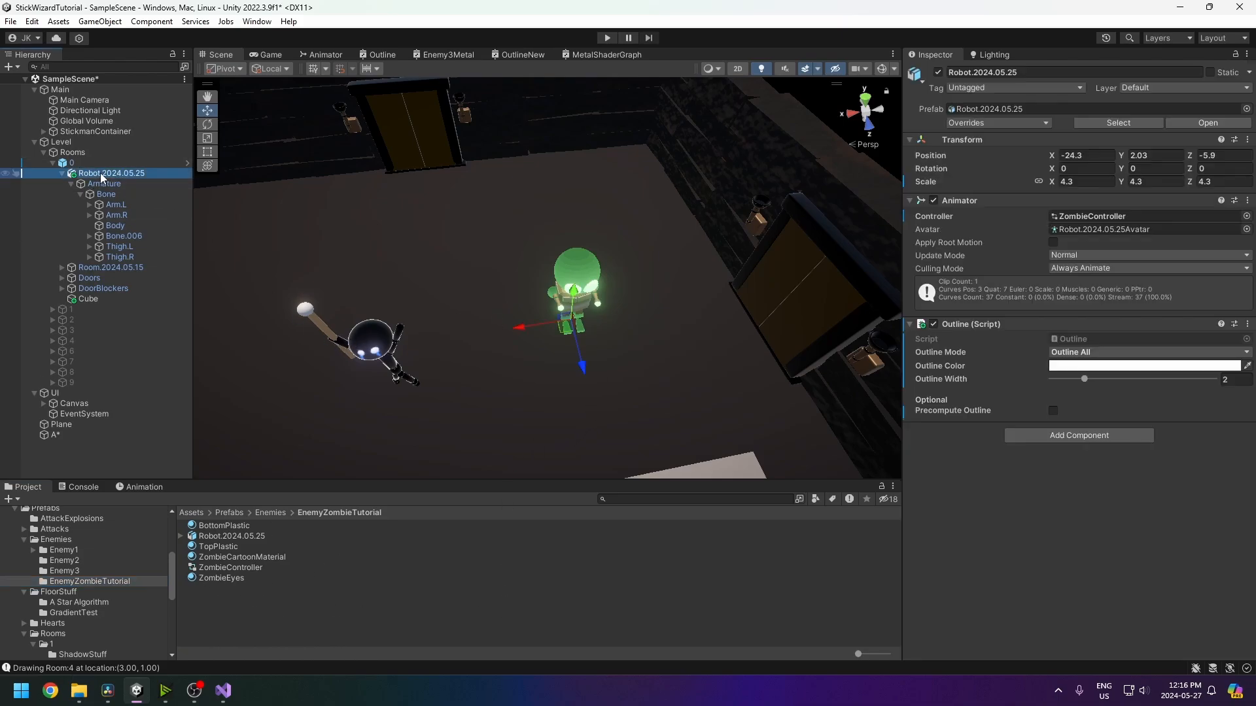
left_click(1068, 434)
type("rigidbody")
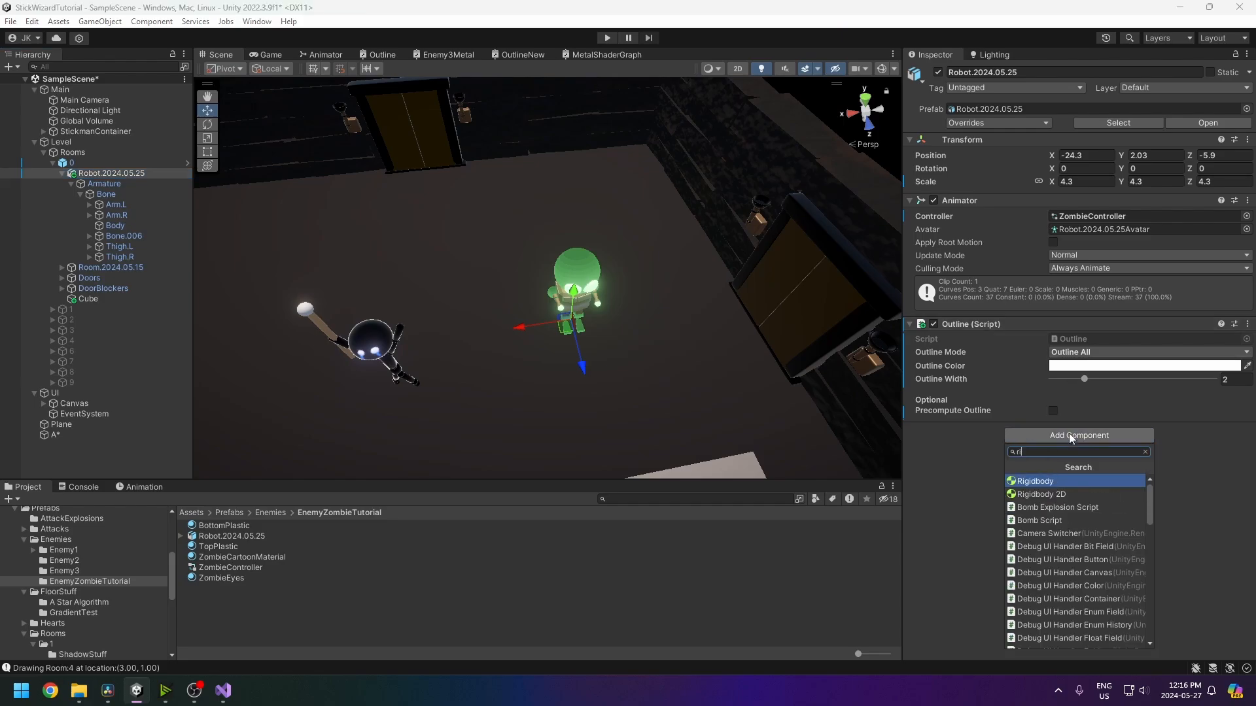
key("Return")
left_click(909, 430)
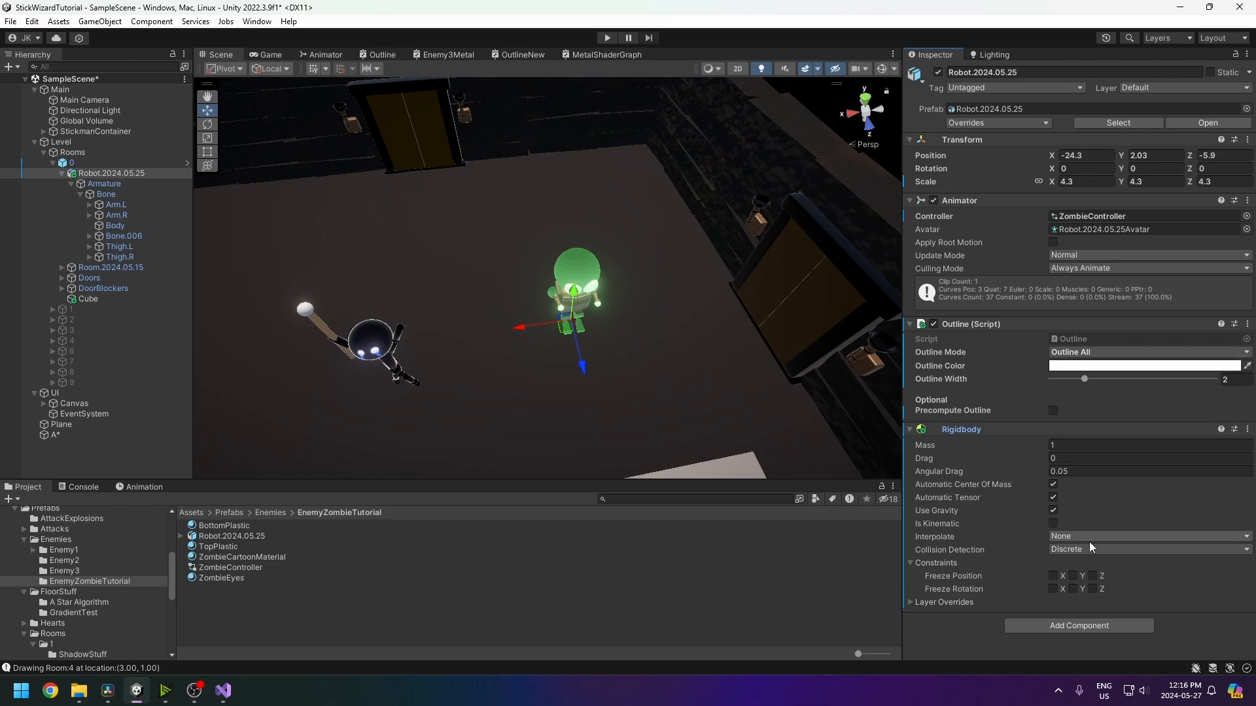
- Add a Box Collider component to Robot.2024.05.25
left_click(1062, 625)
type("box")
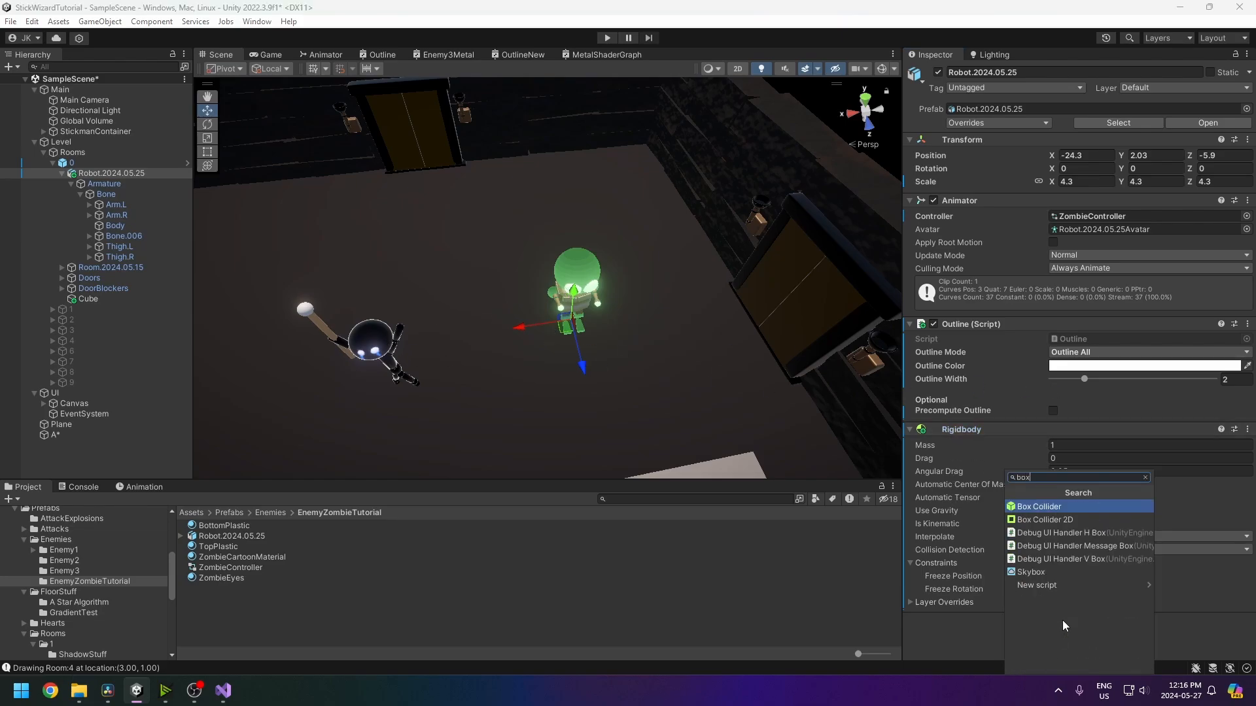
key("Return")
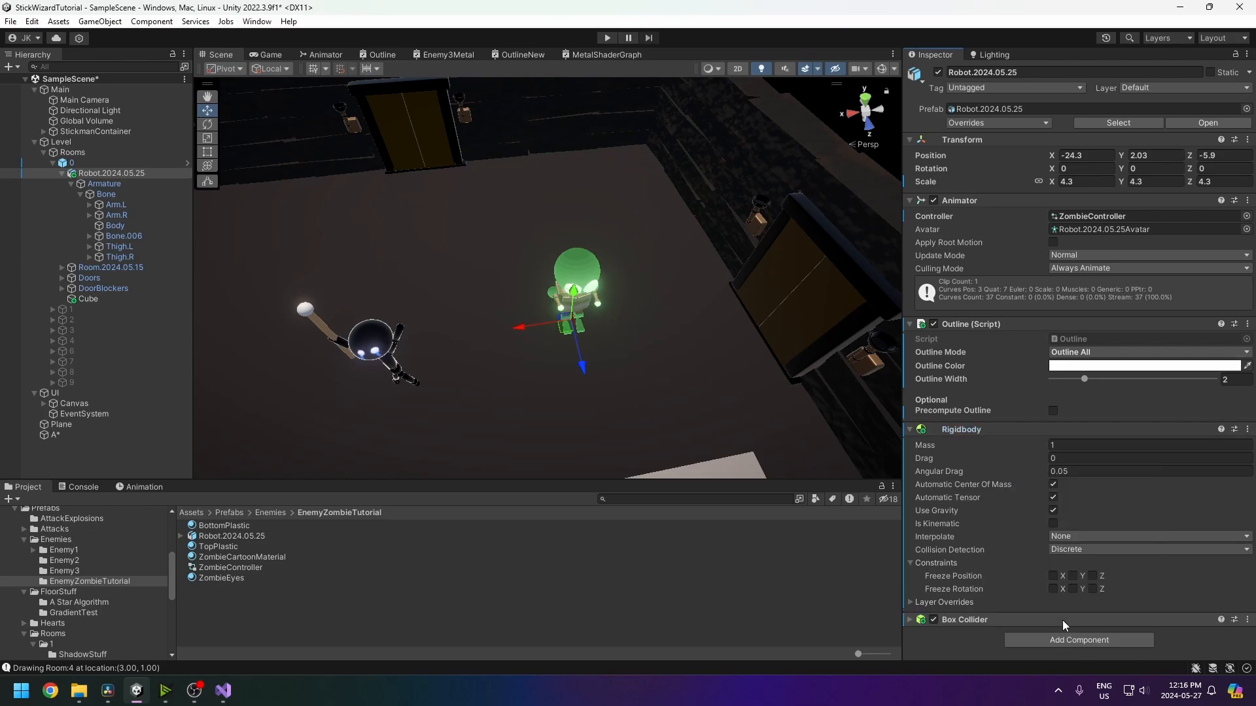
- Stretch the Box Collider upward to enclose the whole robot, with a Y size of about 4 and Y center of about 1.5
left_click(910, 619)
scroll(923, 619, "down", 2)
left_click(1051, 570)
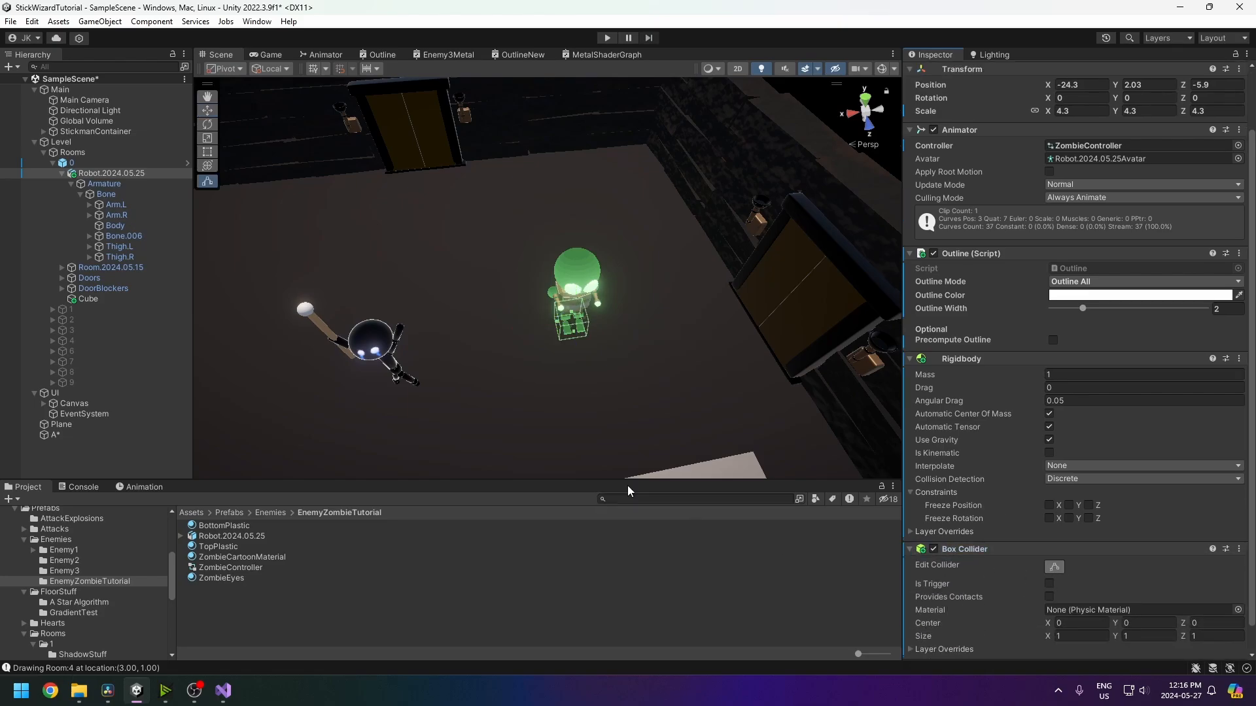
left_click_drag(569, 312, 578, 260)
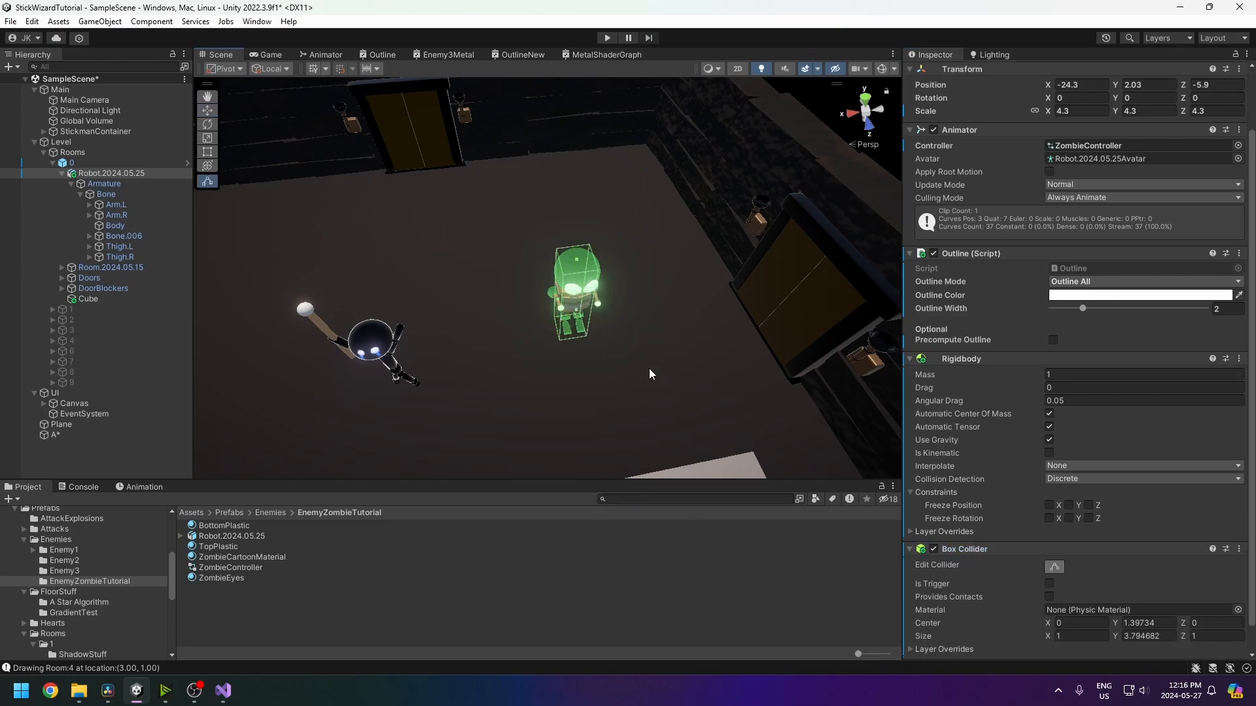
left_click_drag(649, 367, 650, 270, "alt")
left_click_drag(568, 260, 692, 387, "alt")
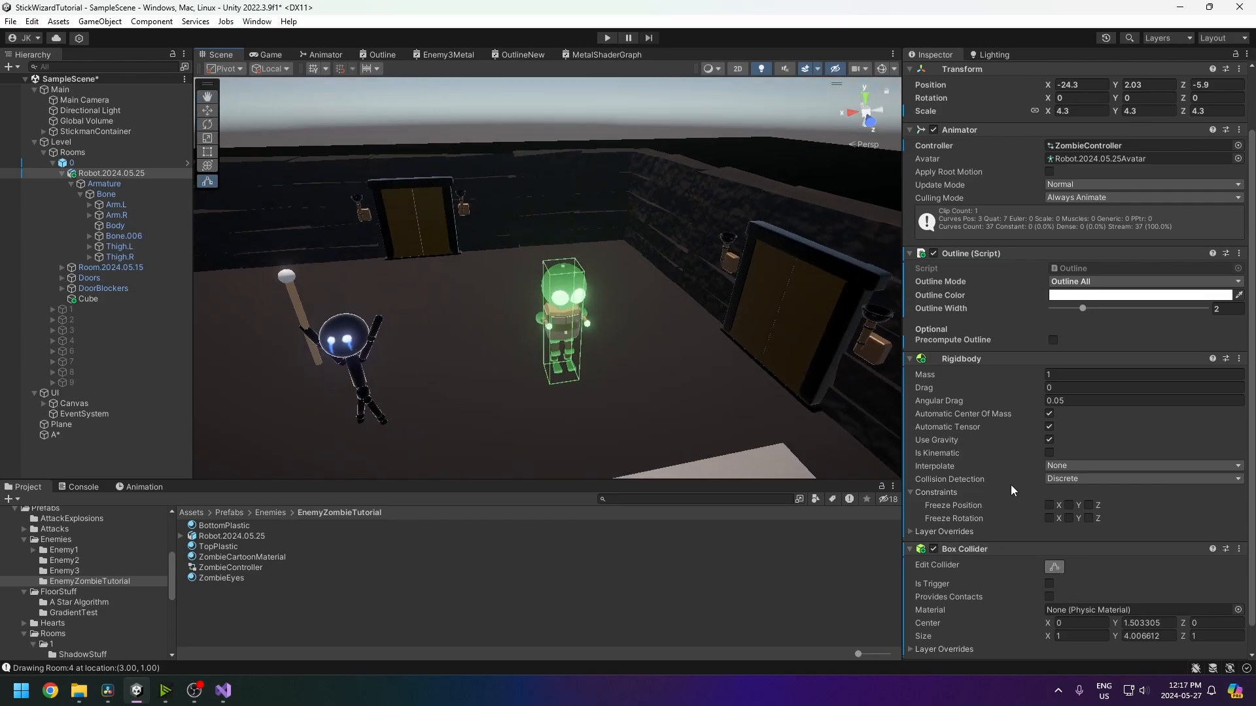
- Freeze the Rigidbody's rotation on the X, Y and Z axes
left_click(1051, 506)
scroll(1046, 492, "down", 2)
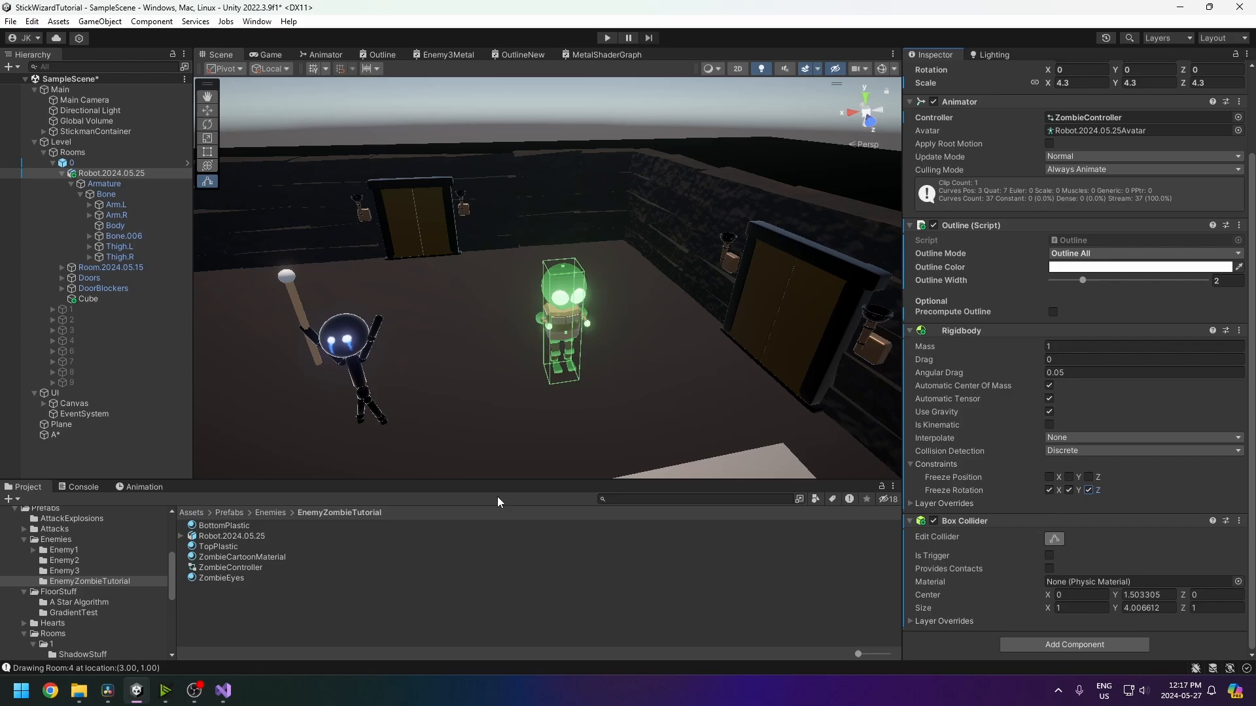
- Create a C# script named ZombieScriptTutorial in the EnemyZombieTutorial folder
right_click(248, 599)
mouse_move(327, 234)
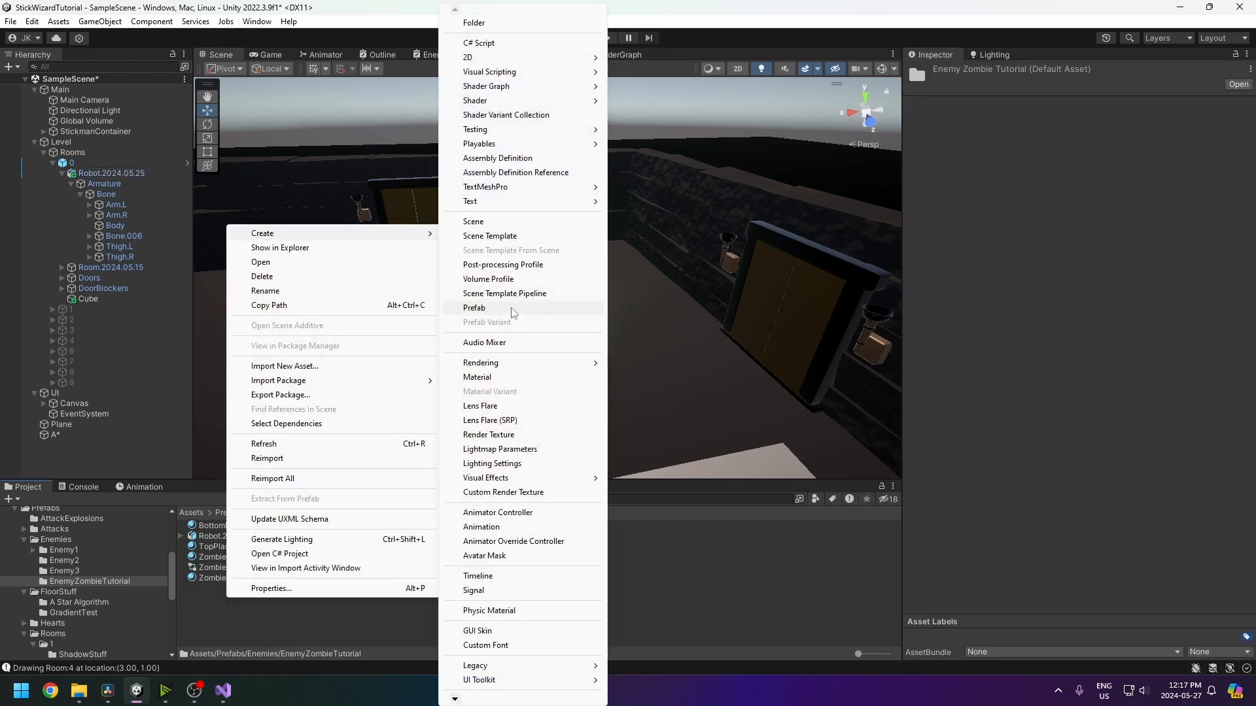
left_click(479, 43)
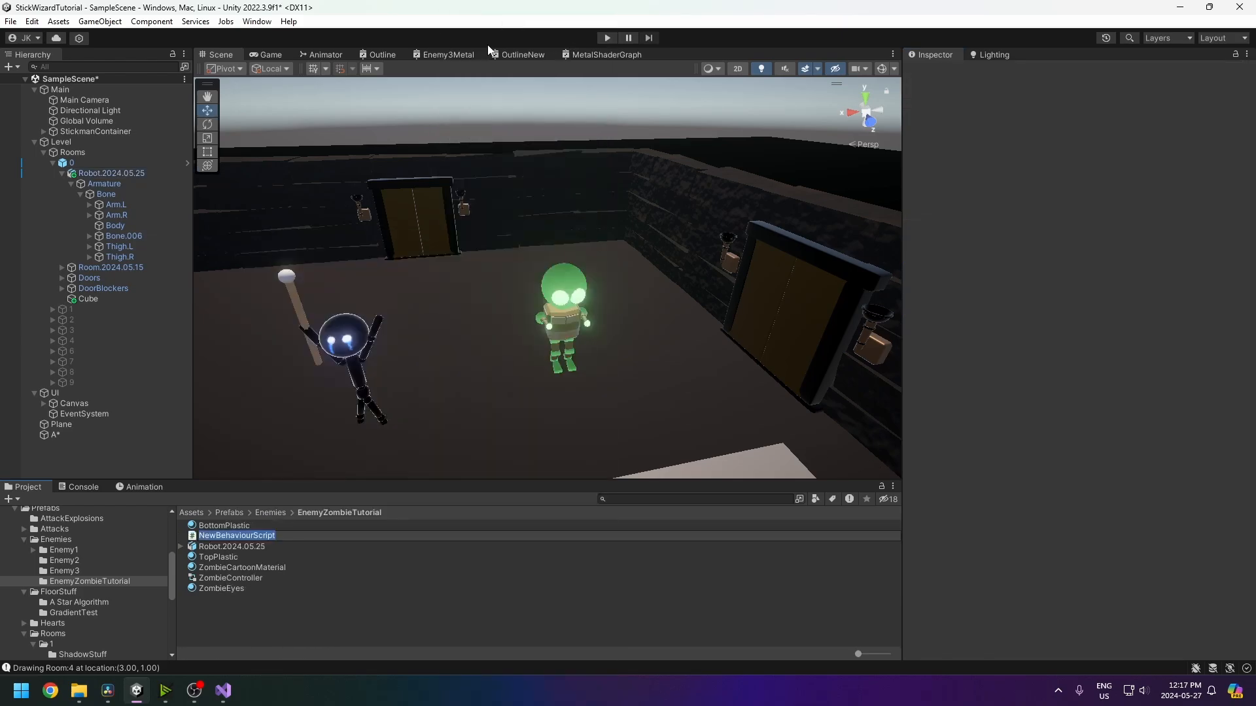
type("ZombieScriptTutorial")
key("Return")
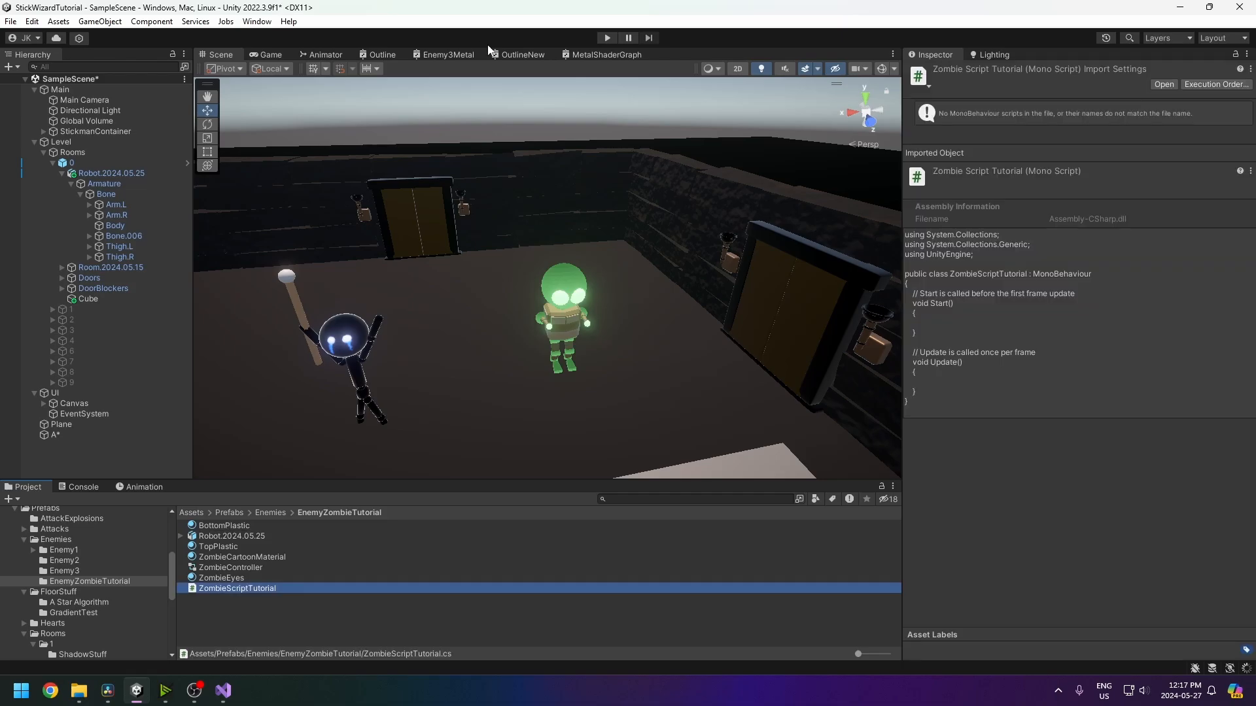
left_click(223, 690)
left_click(1183, 10)
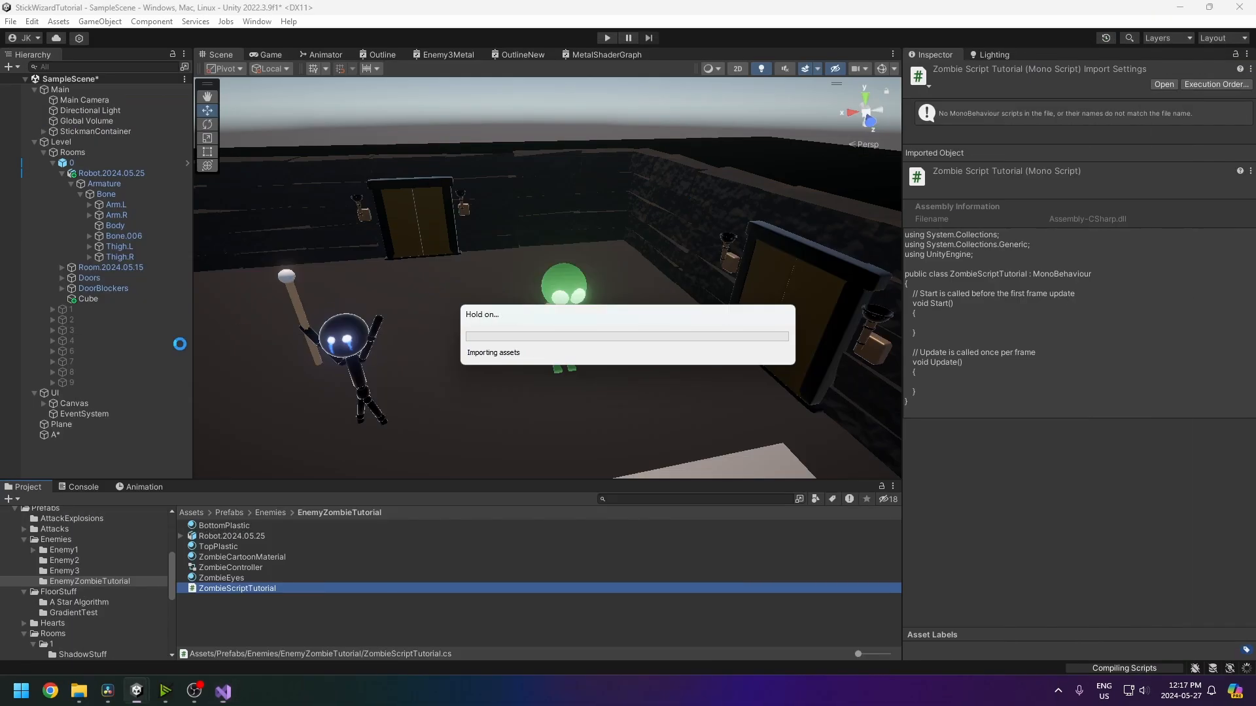
- Attach the ZombieScriptTutorial script to Robot.2024.05.25 as a component, collapsing its Rigidbody and Box Collider settings
left_click(91, 173)
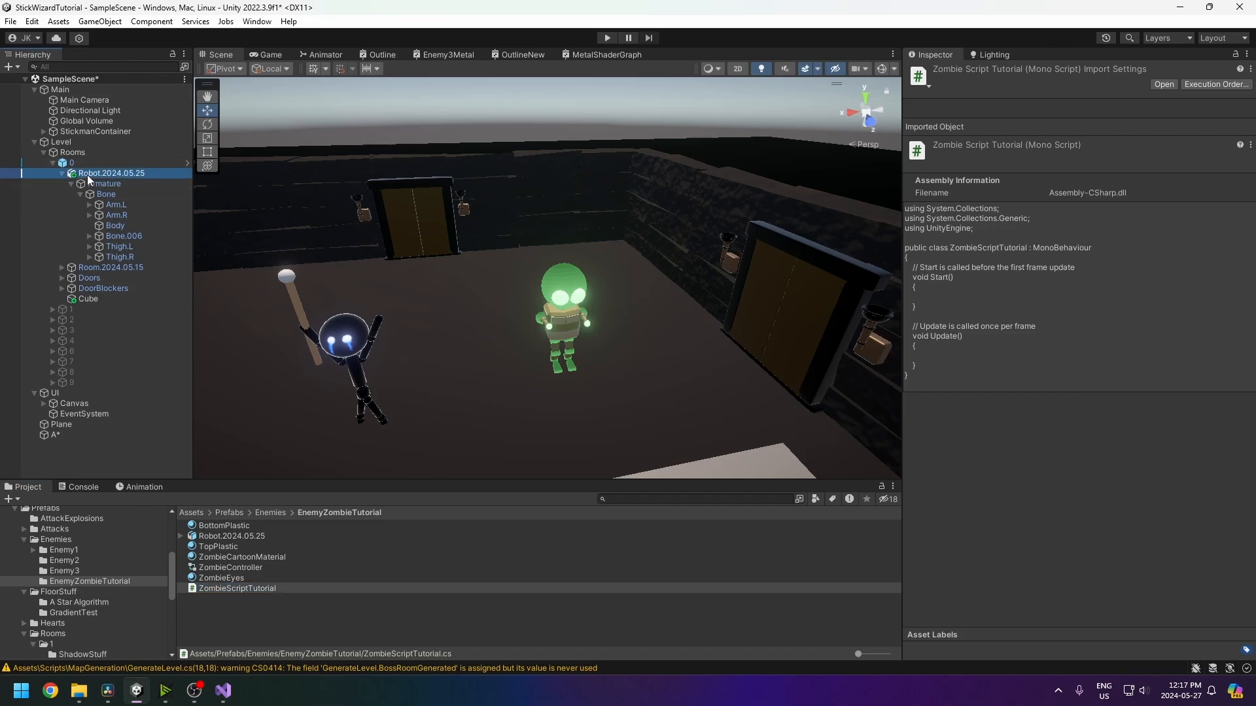
left_click_drag(232, 587, 1217, 520)
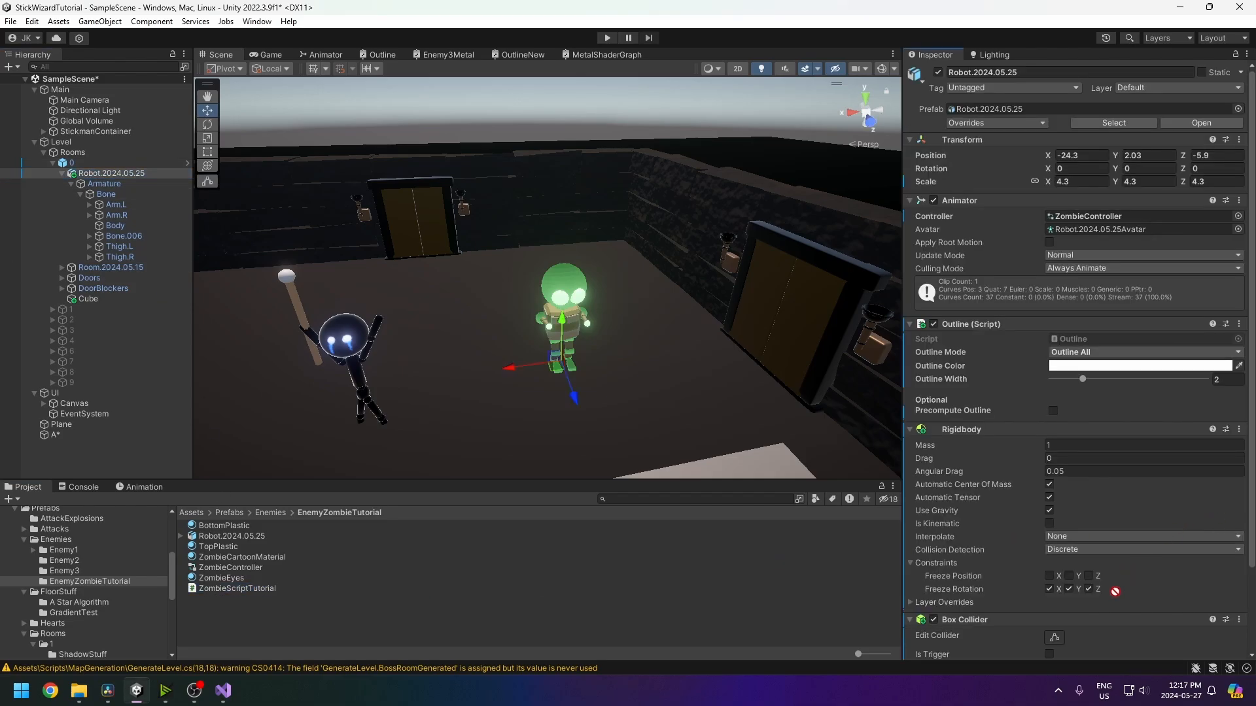
left_click_drag(1115, 591, 1055, 602)
left_click(911, 620)
left_click(909, 429)
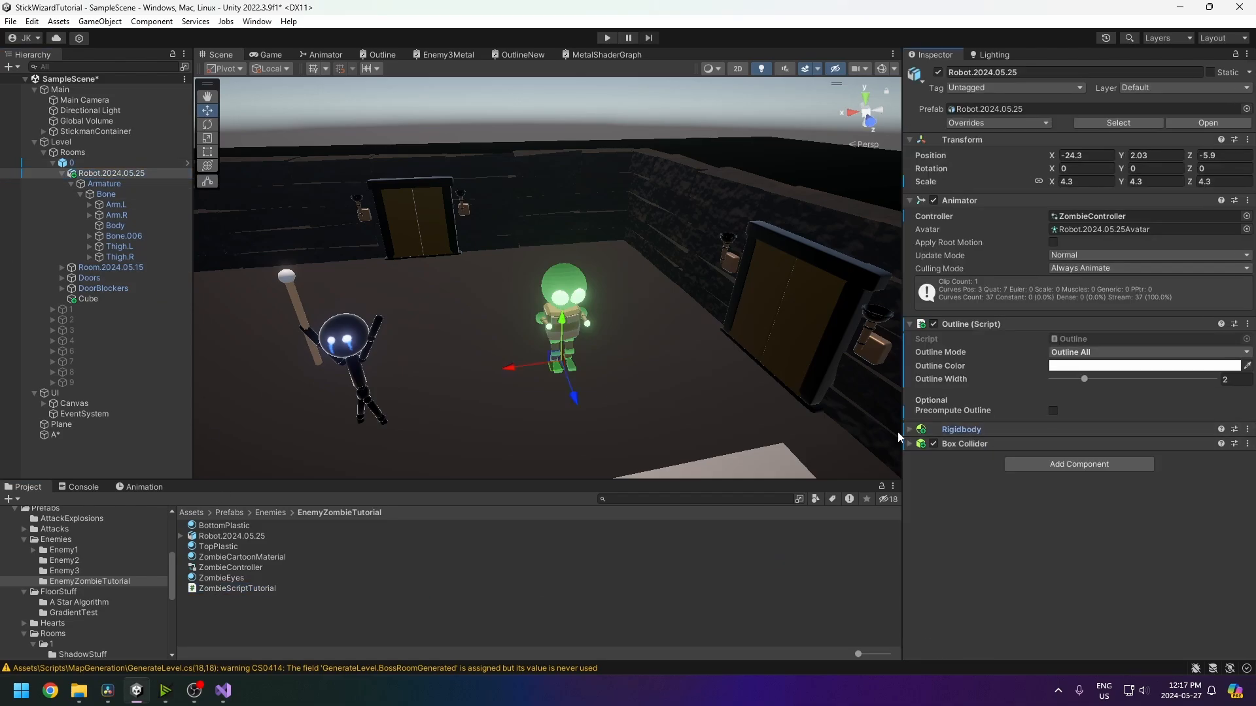
left_click_drag(236, 588, 951, 537)
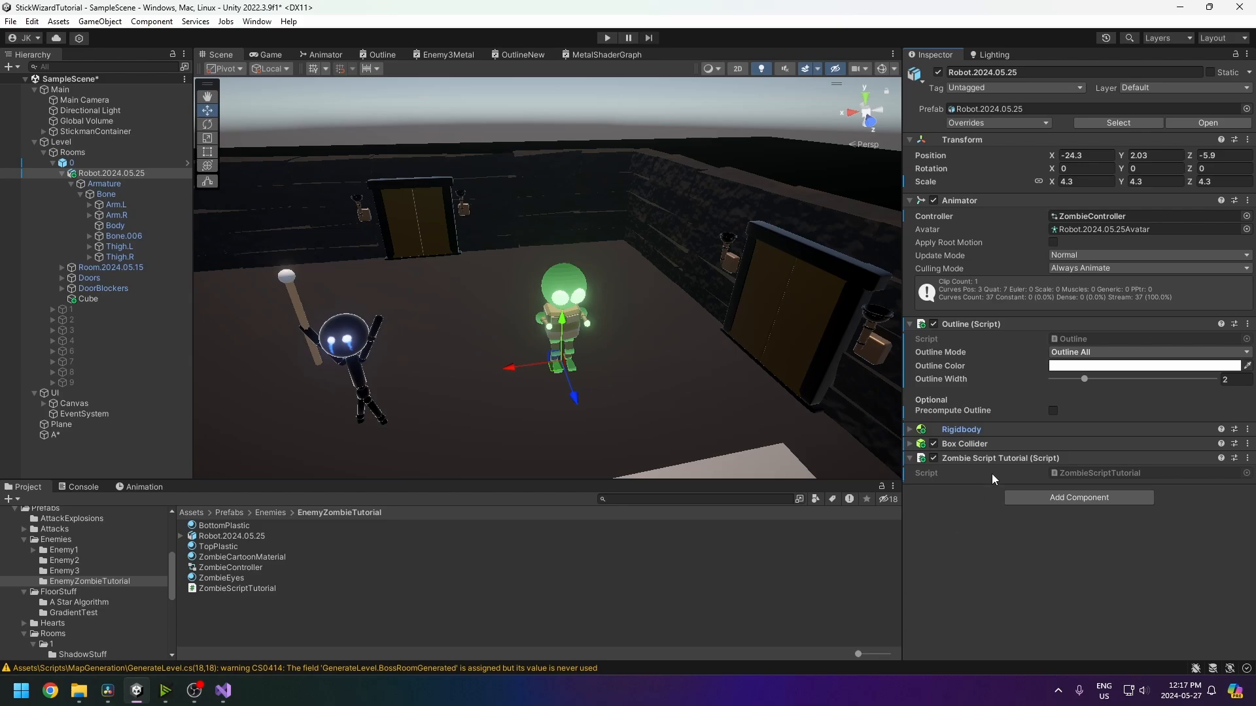
- Open ZombieScriptTutorial in Visual Studio and delete the default Start and Update methods with their comments
double_click(214, 589)
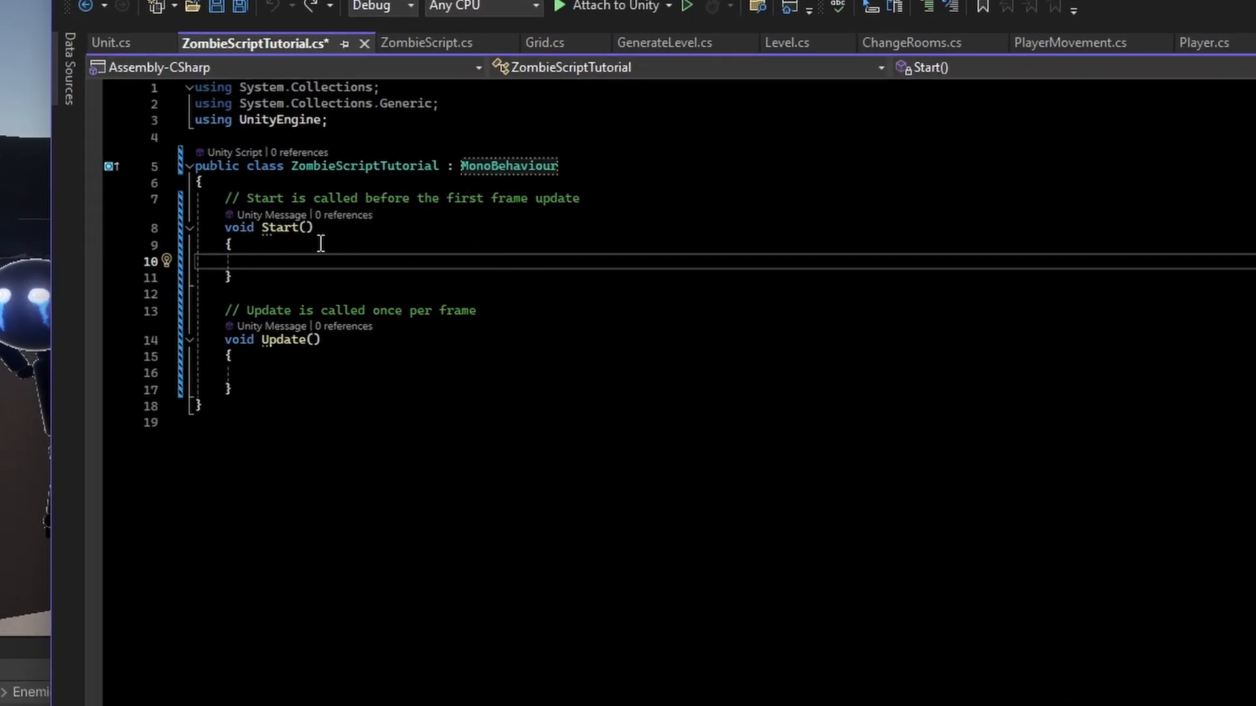
left_click_drag(222, 199, 274, 385)
key("Delete")
- Make the ZombieScriptTutorial class inherit from Unit instead of MonoBehaviour and save the script
double_click(505, 166)
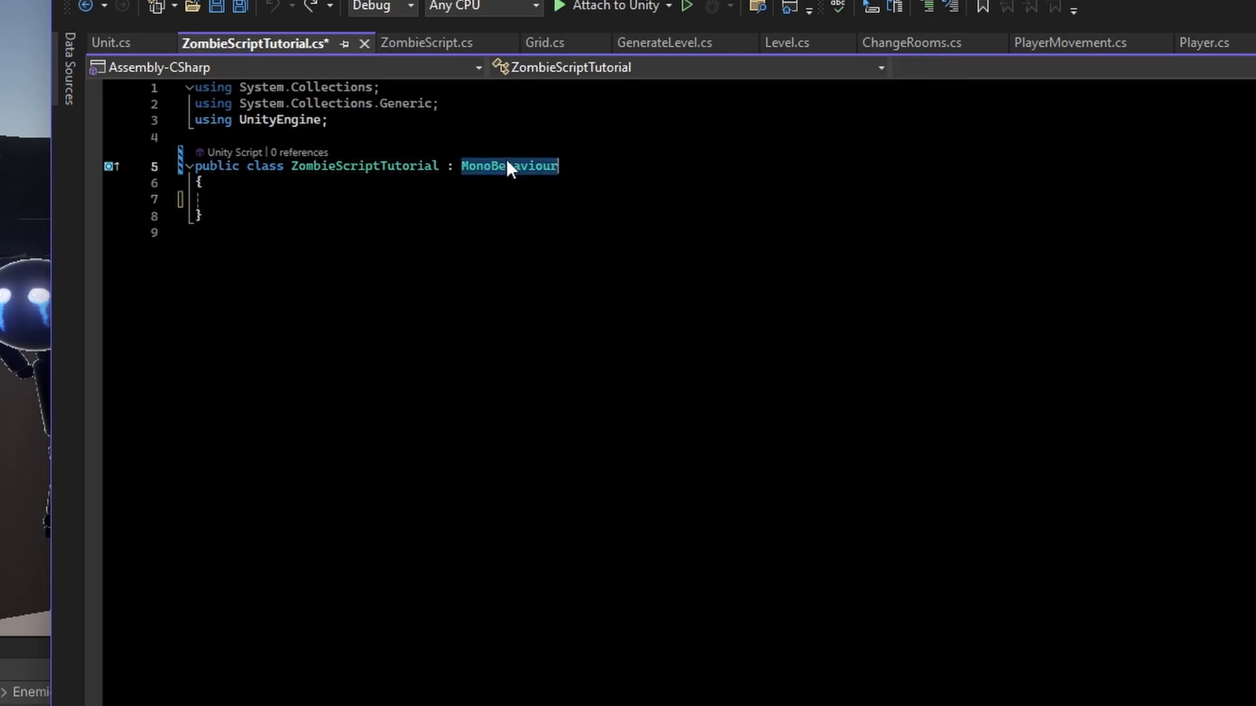
type("Unit")
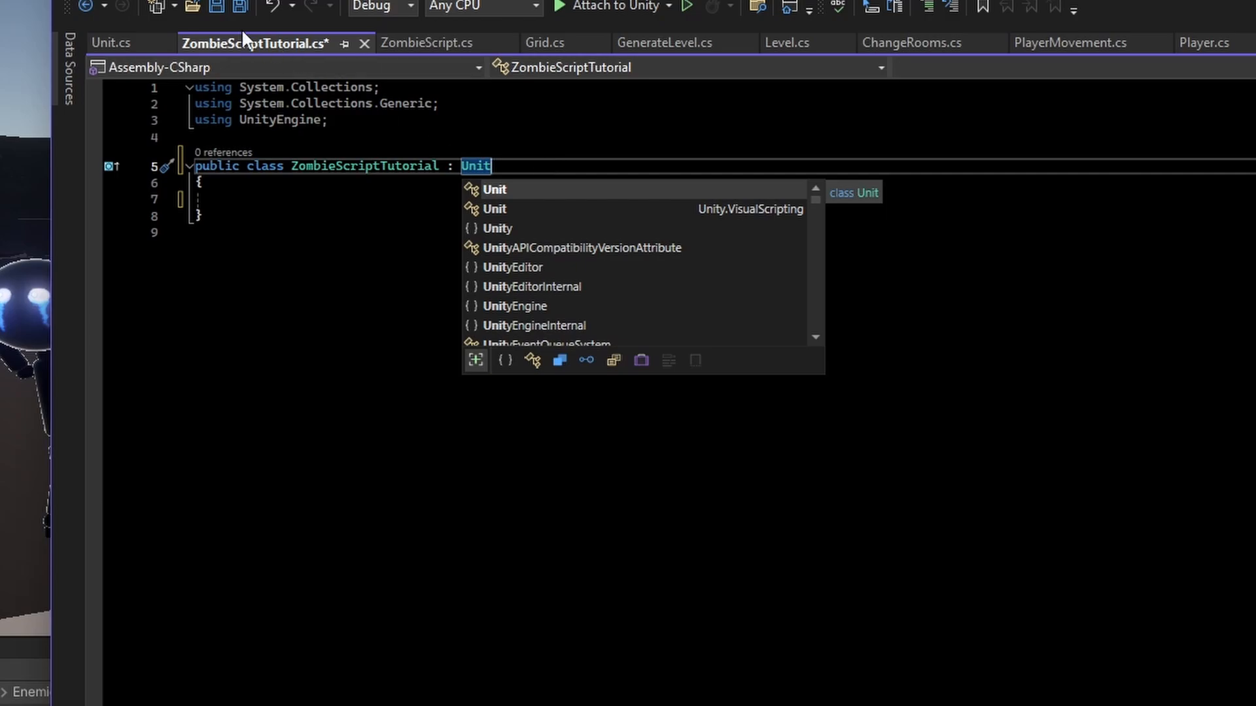
left_click(217, 7)
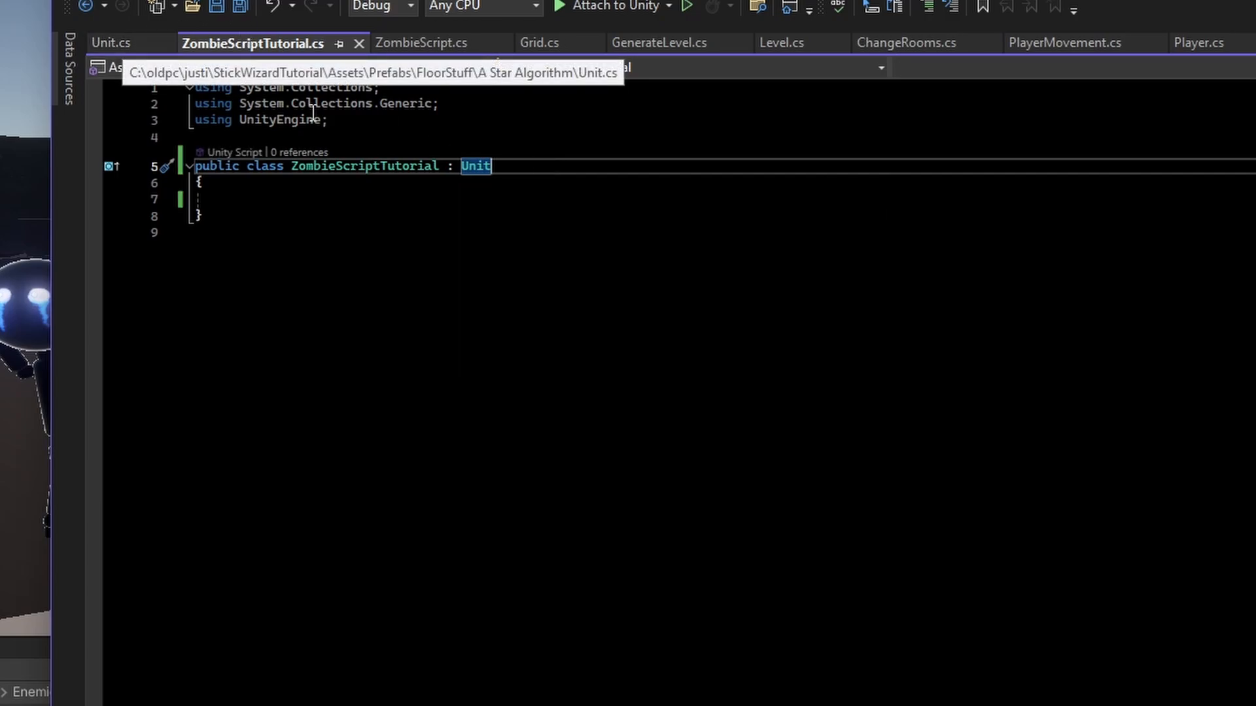
- Examine the Unit.cs base class, covering its movement fields, Start, OnPathFound, UpdatePath, FollowPathAction and FollowPath methods
left_click(101, 41)
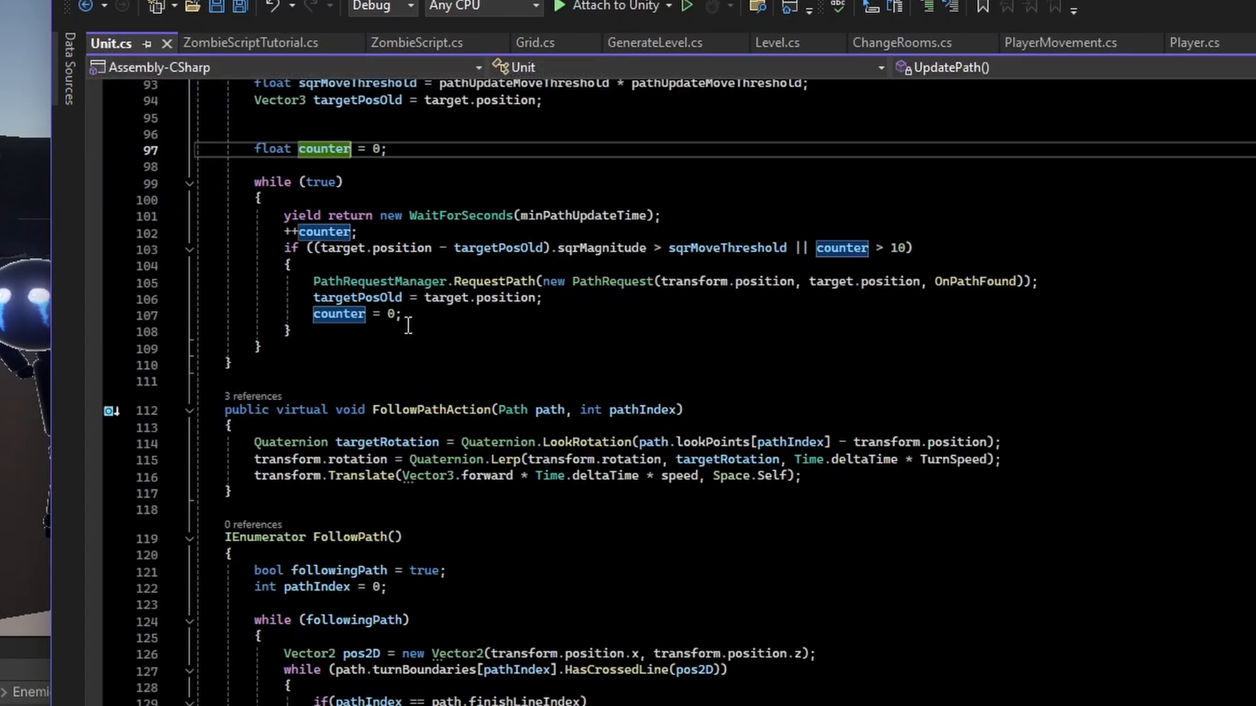
scroll(415, 471, "up", 5)
scroll(416, 471, "up", 15)
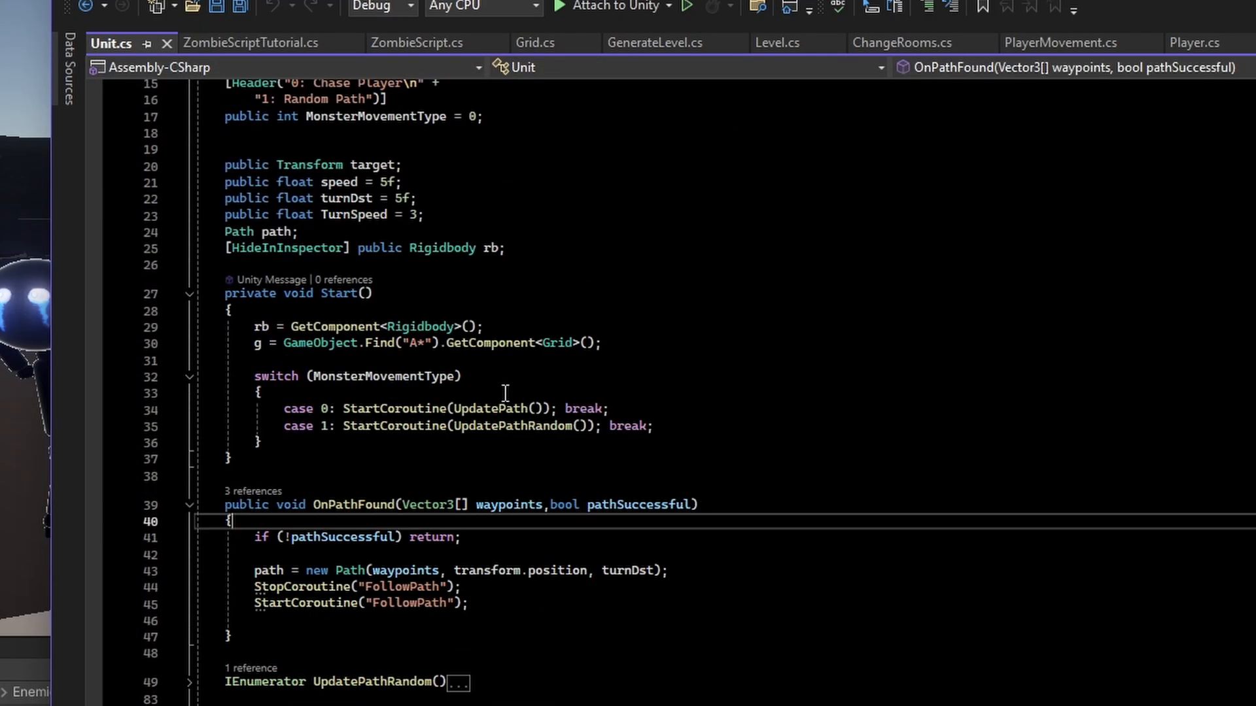
double_click(302, 165)
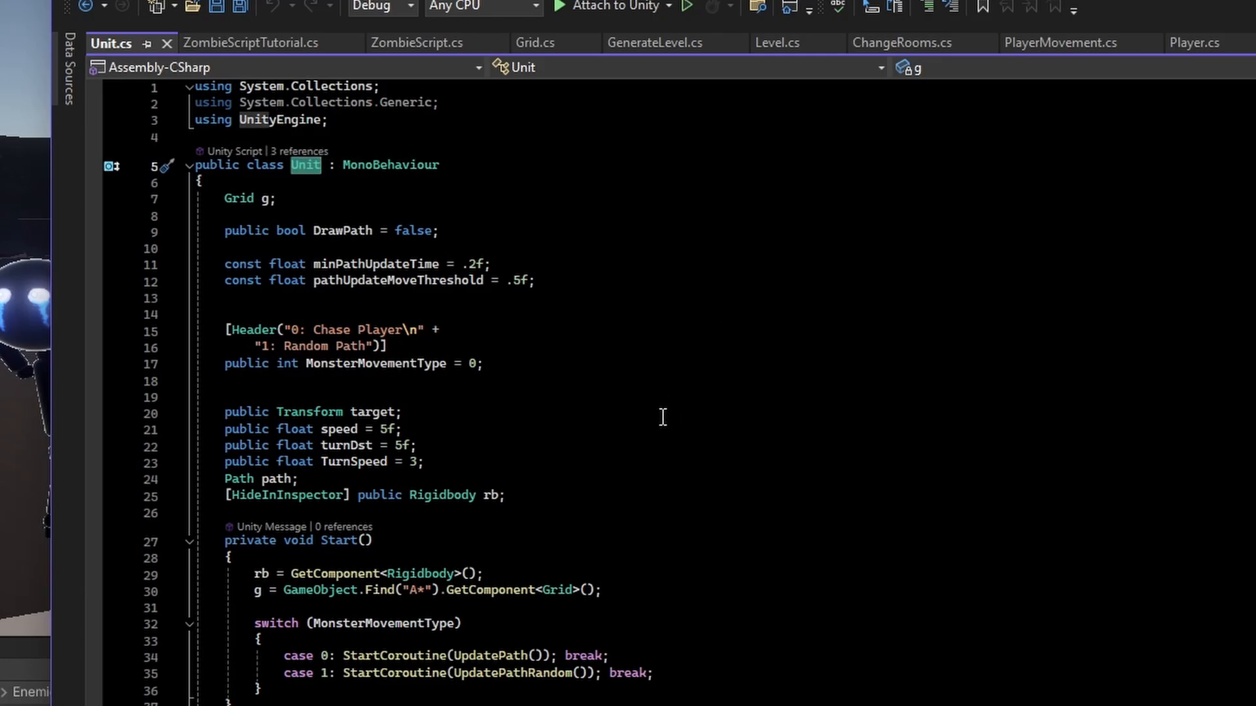
scroll(650, 522, "down", 1)
scroll(650, 521, "down", 15)
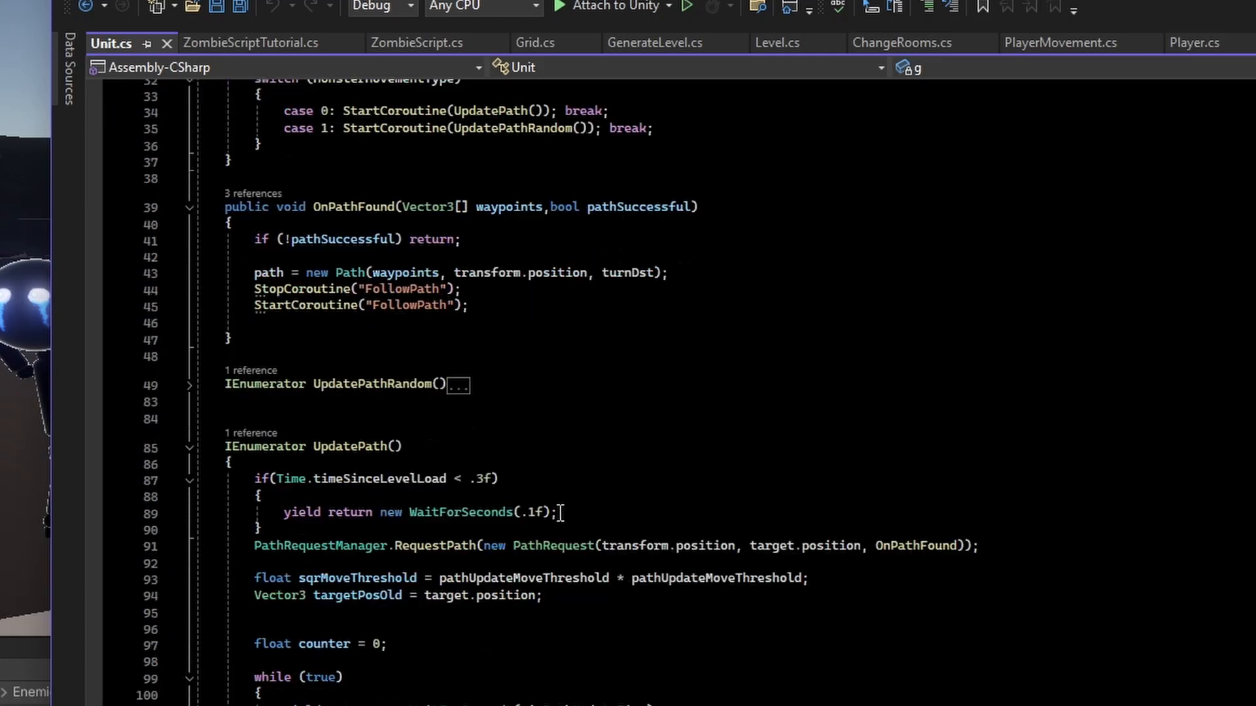
scroll(551, 517, "down", 20)
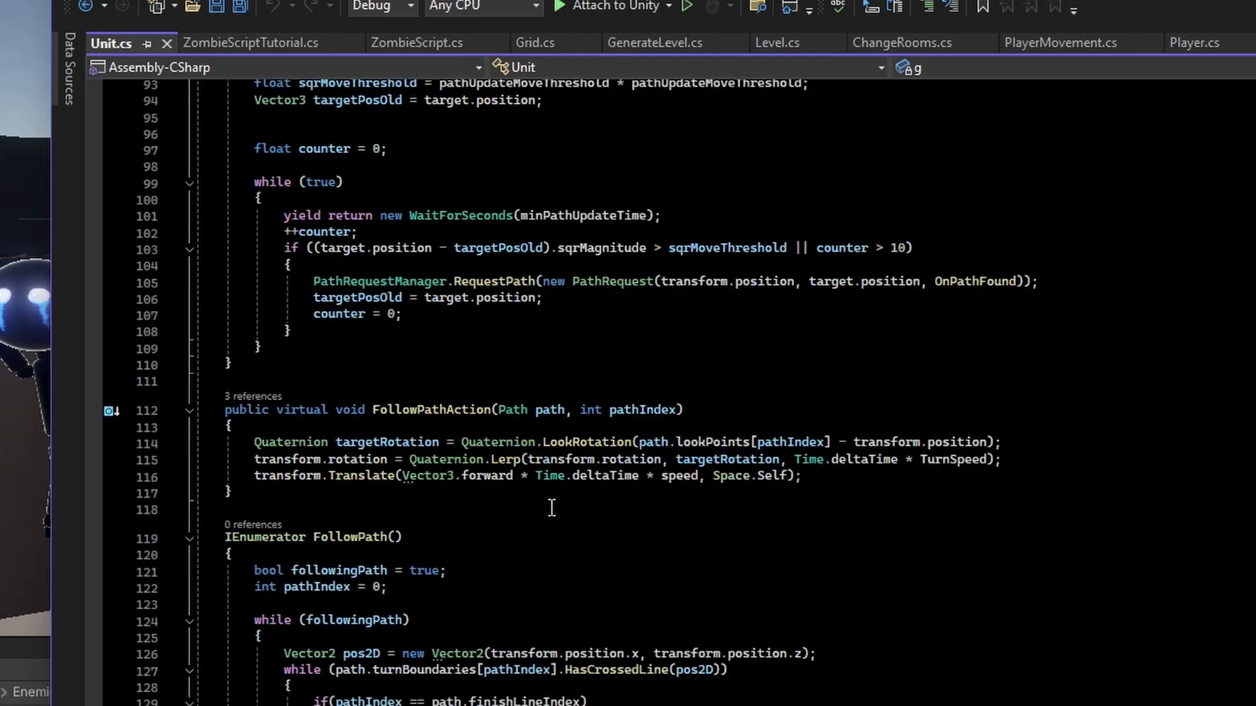
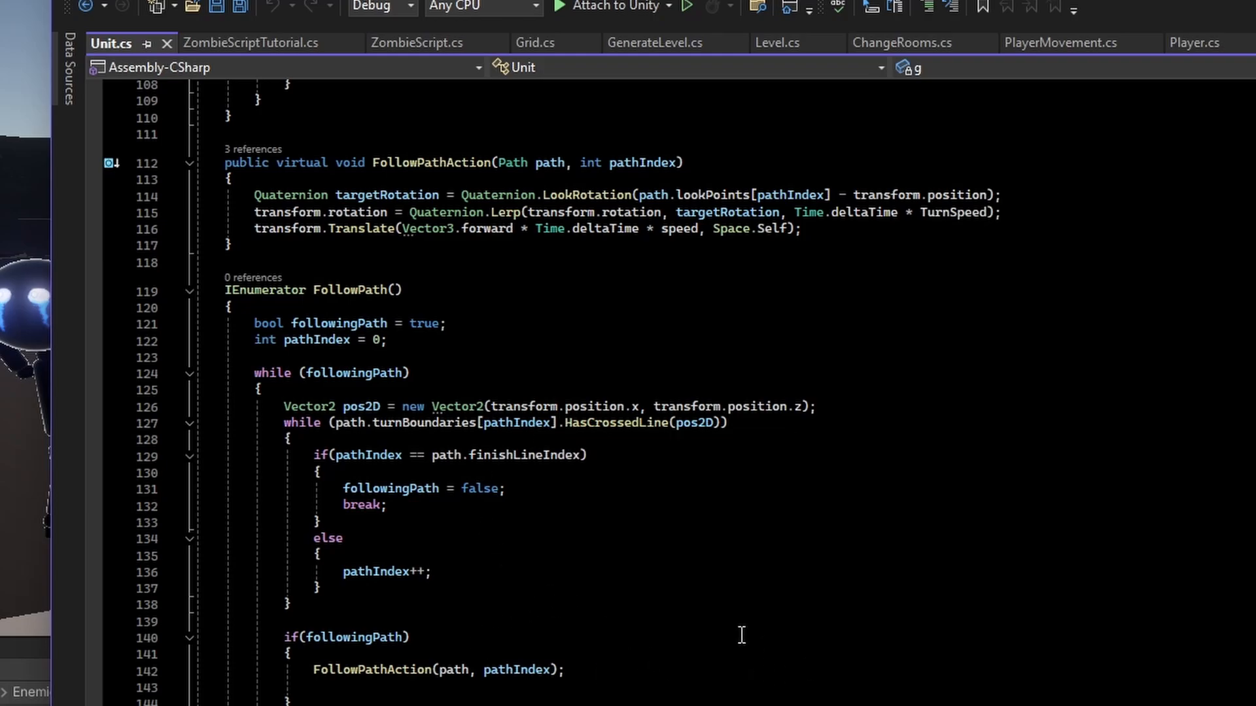
scroll(514, 450, "up", 20)
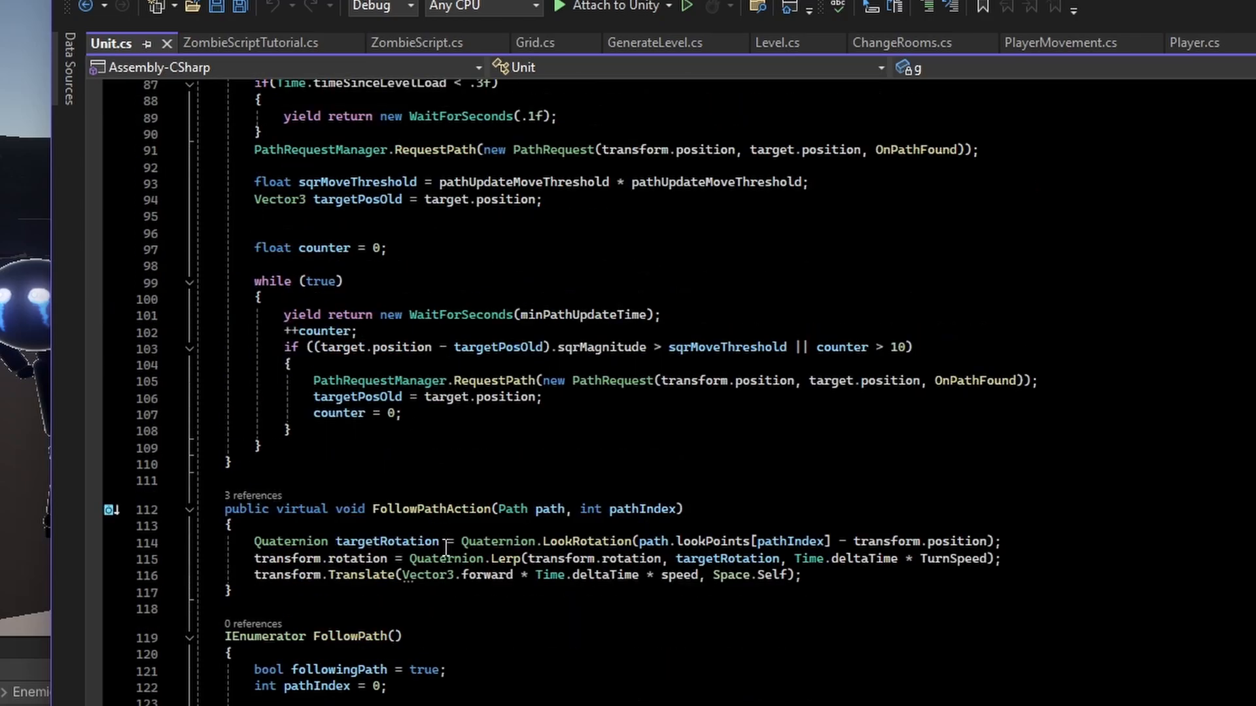
scroll(426, 538, "up", 7)
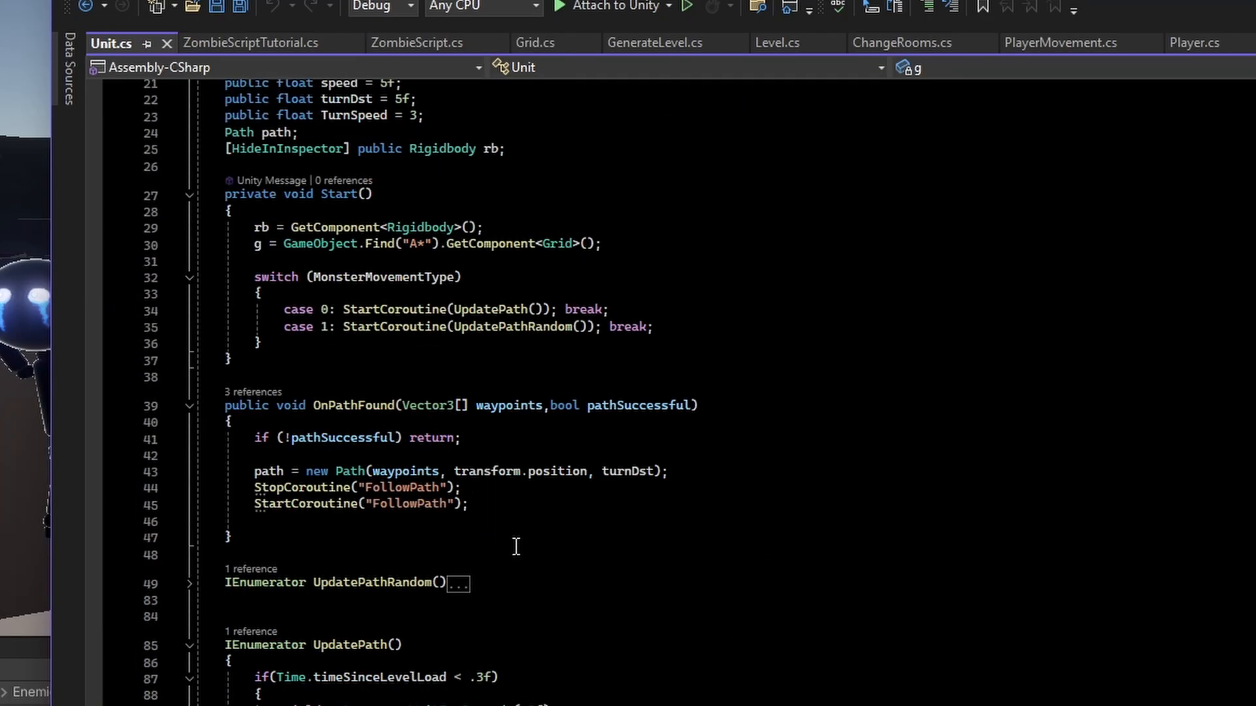
scroll(461, 347, "down", 13)
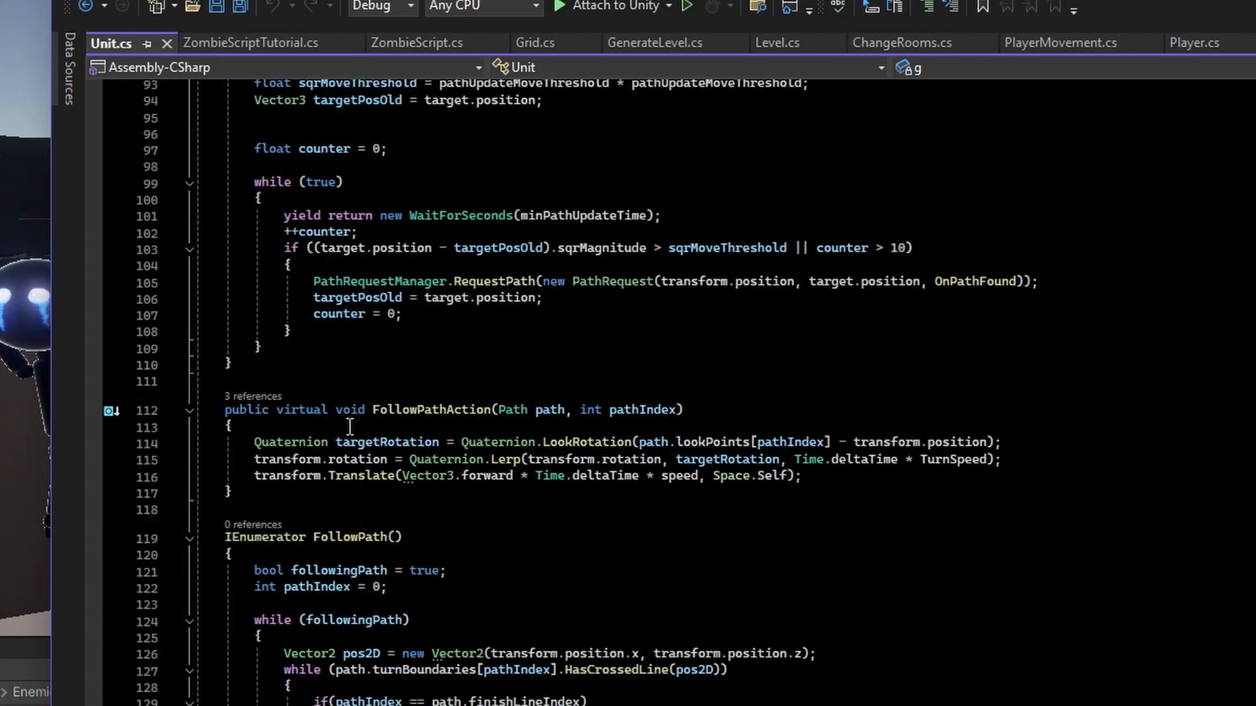
- Examine the virtual FollowPathAction method in Unit.cs and the ZombieScriptTutorial class that inherits from Unit
left_click_drag(203, 406, 313, 496)
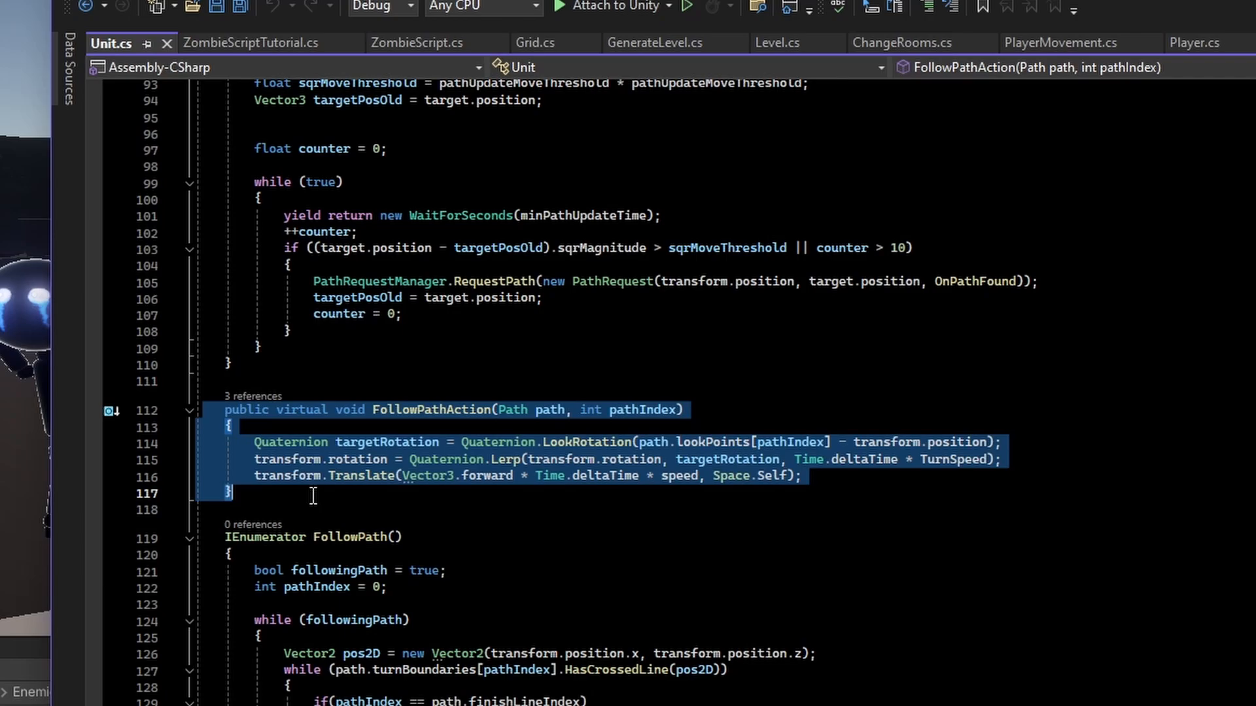
left_click(322, 428)
double_click(303, 411)
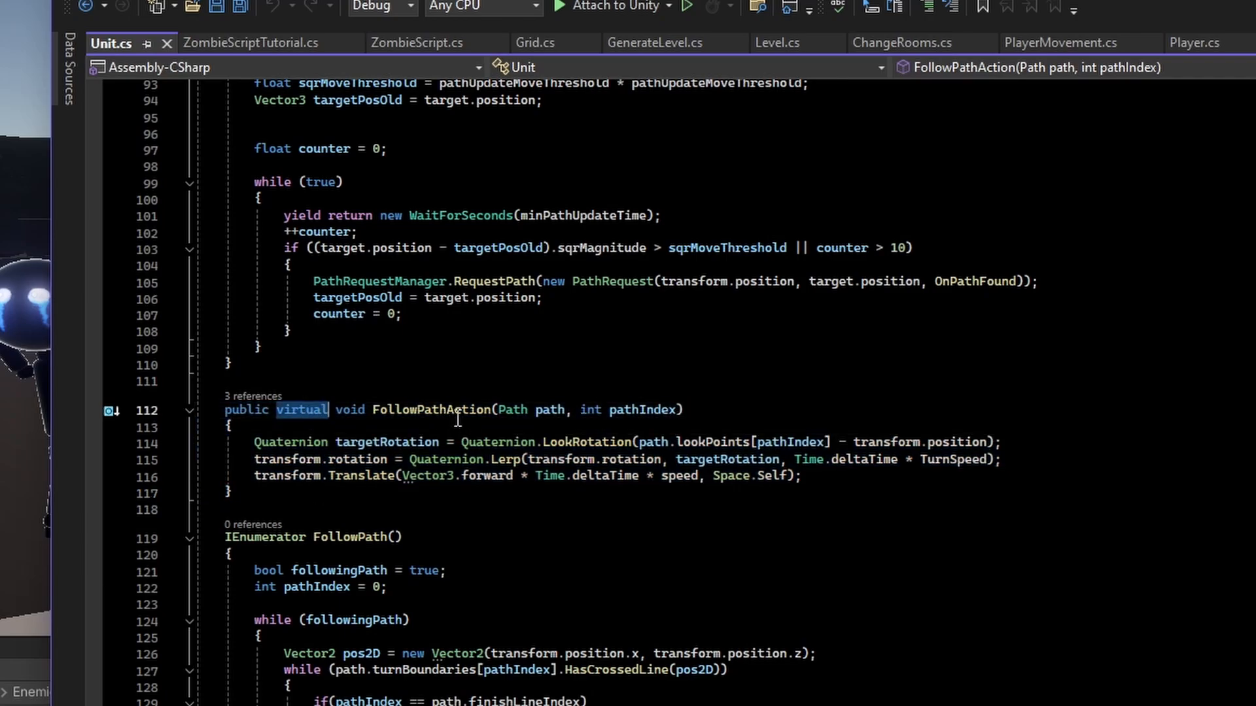
double_click(433, 410)
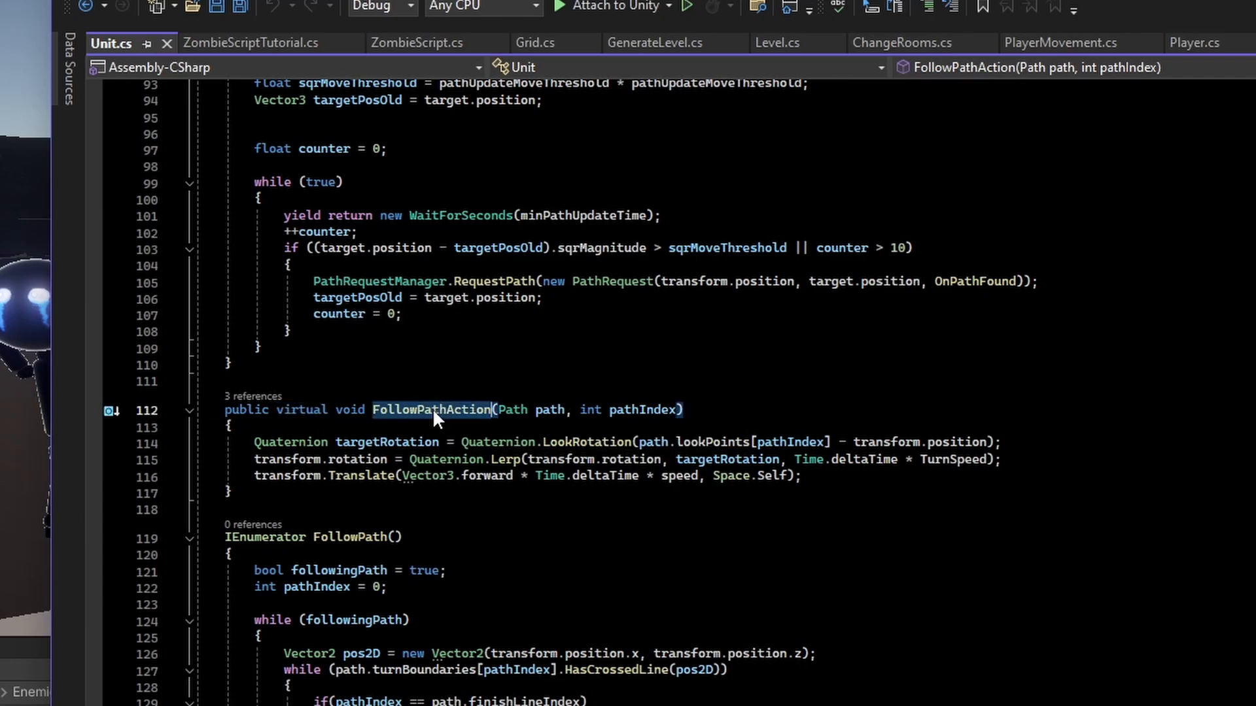
left_click_drag(196, 427, 798, 489)
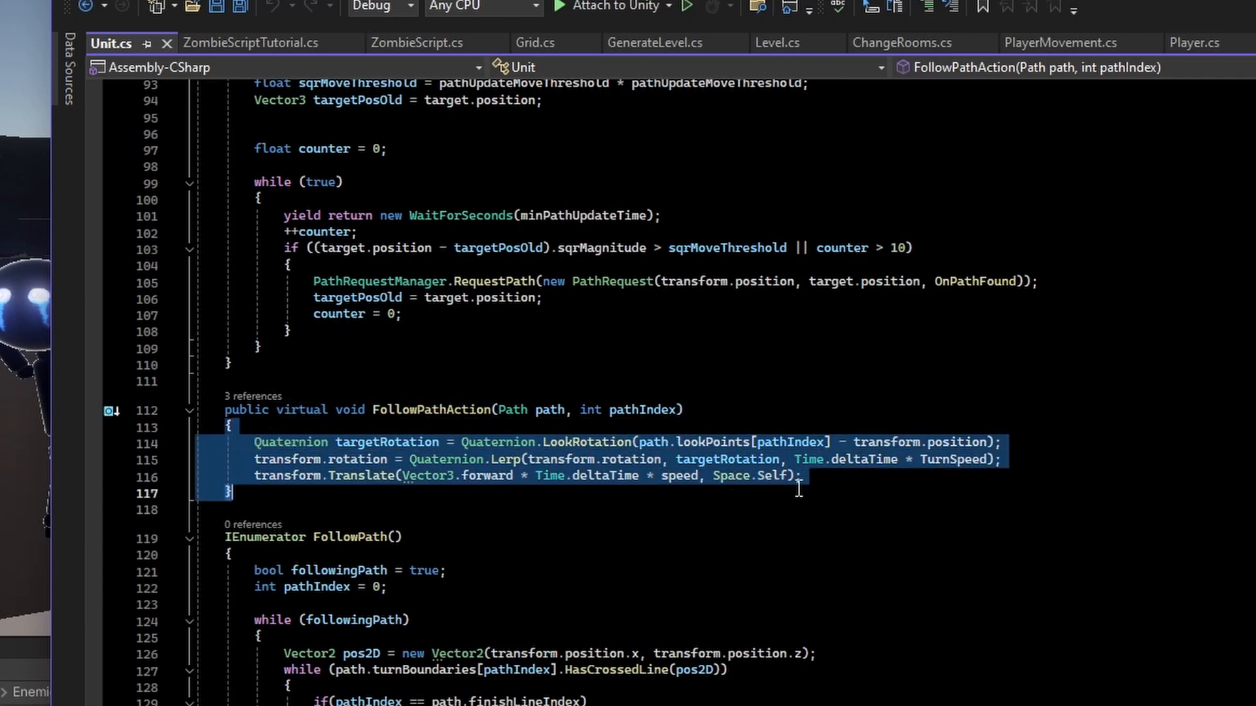
left_click(241, 40)
left_click(231, 198)
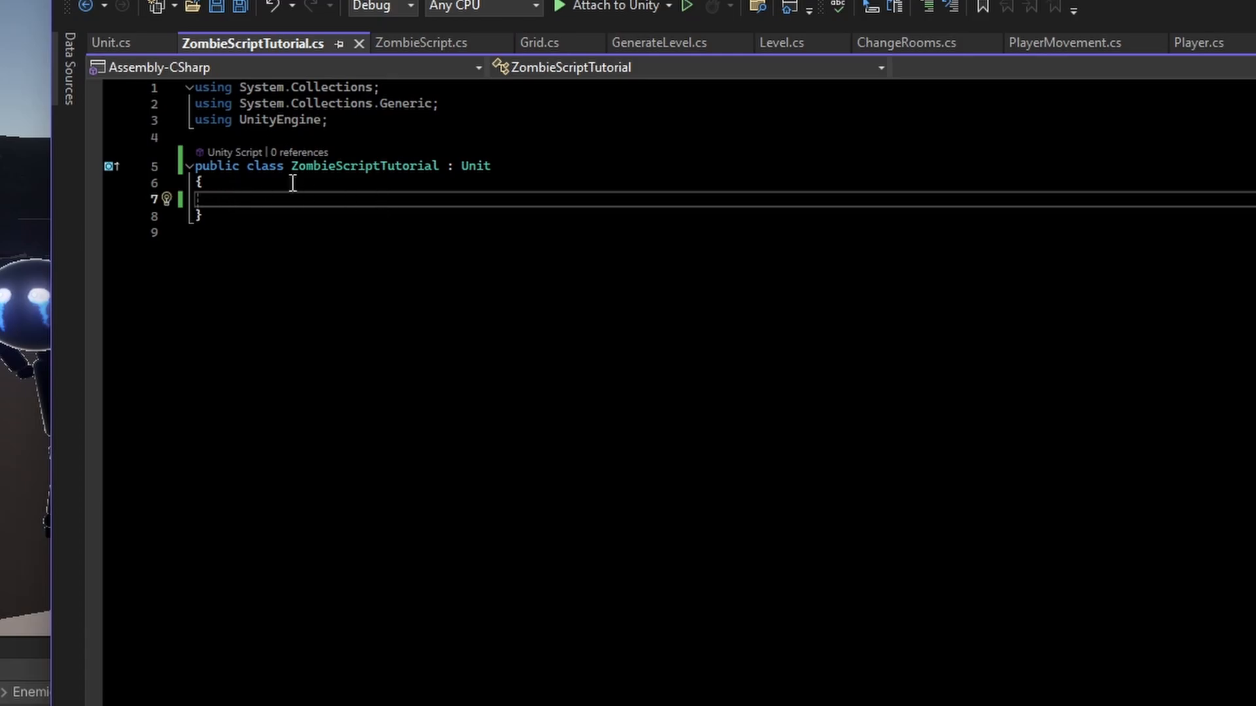
left_click(113, 43)
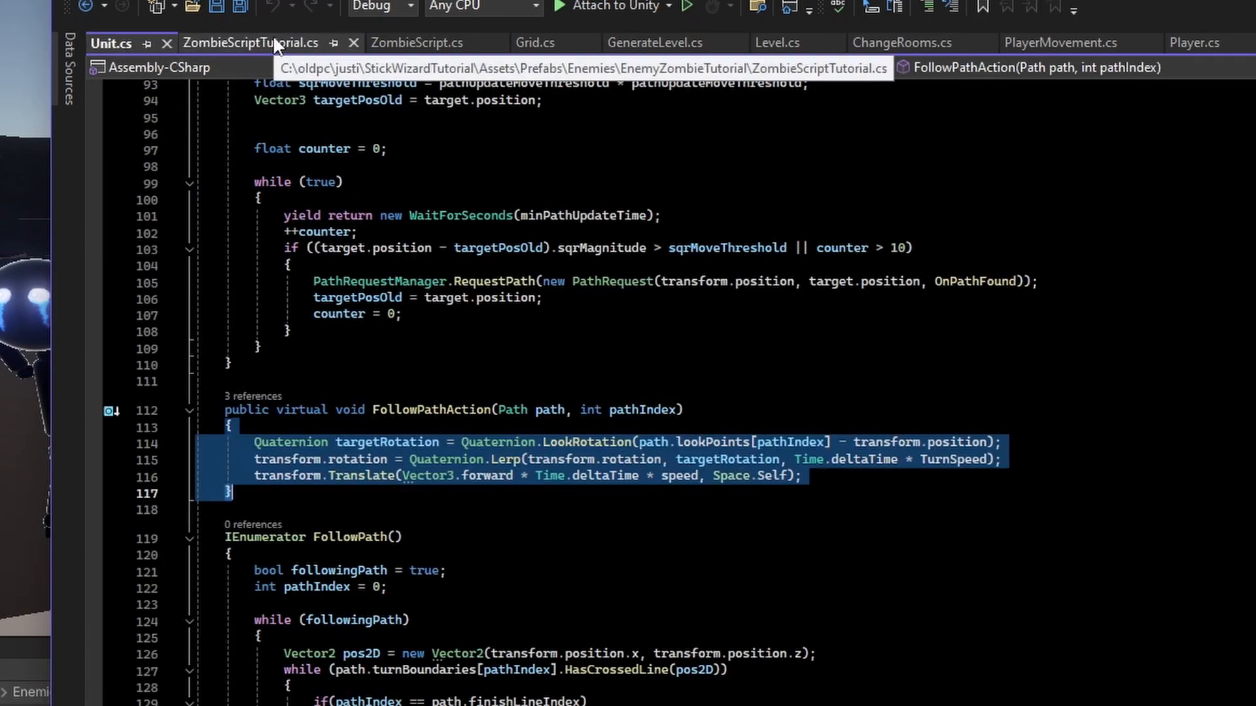
left_click(307, 410)
left_click_drag(225, 410, 343, 495)
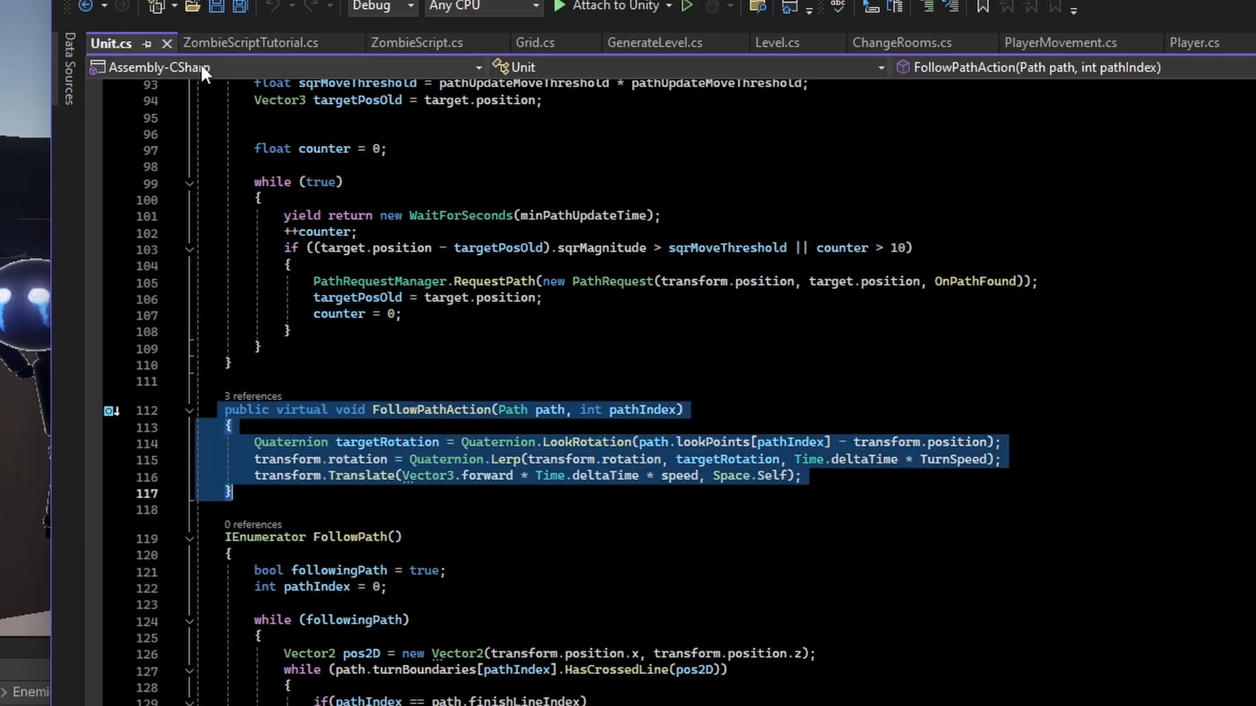
- Examine the rotation and transform.Translate lines inside the FollowPathAction body in Unit.cs
left_click(468, 425)
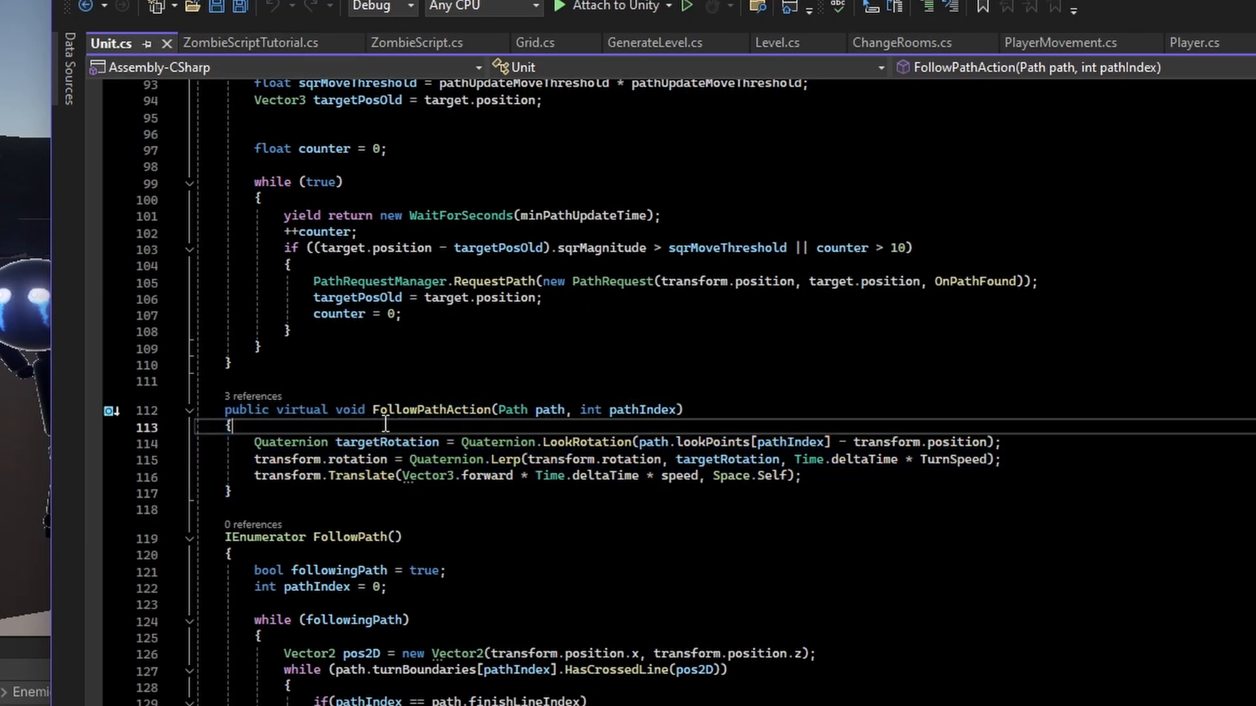
left_click_drag(257, 426, 713, 476)
left_click(468, 460)
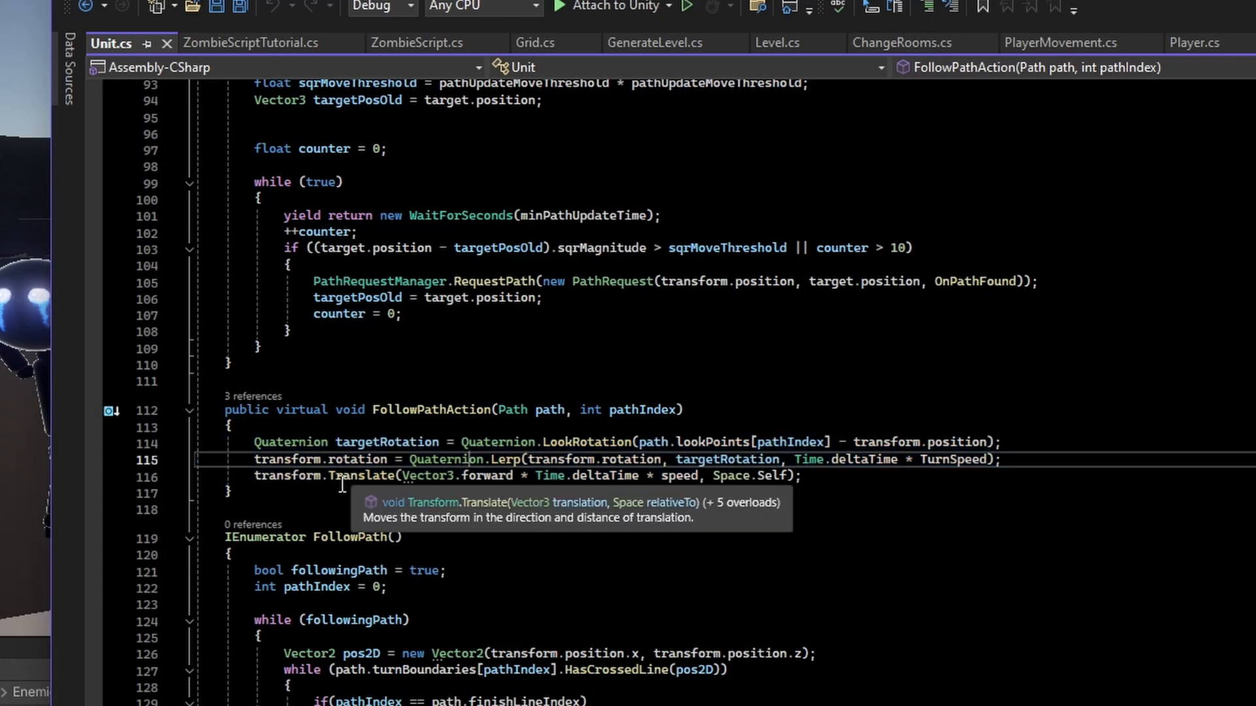
left_click(345, 477)
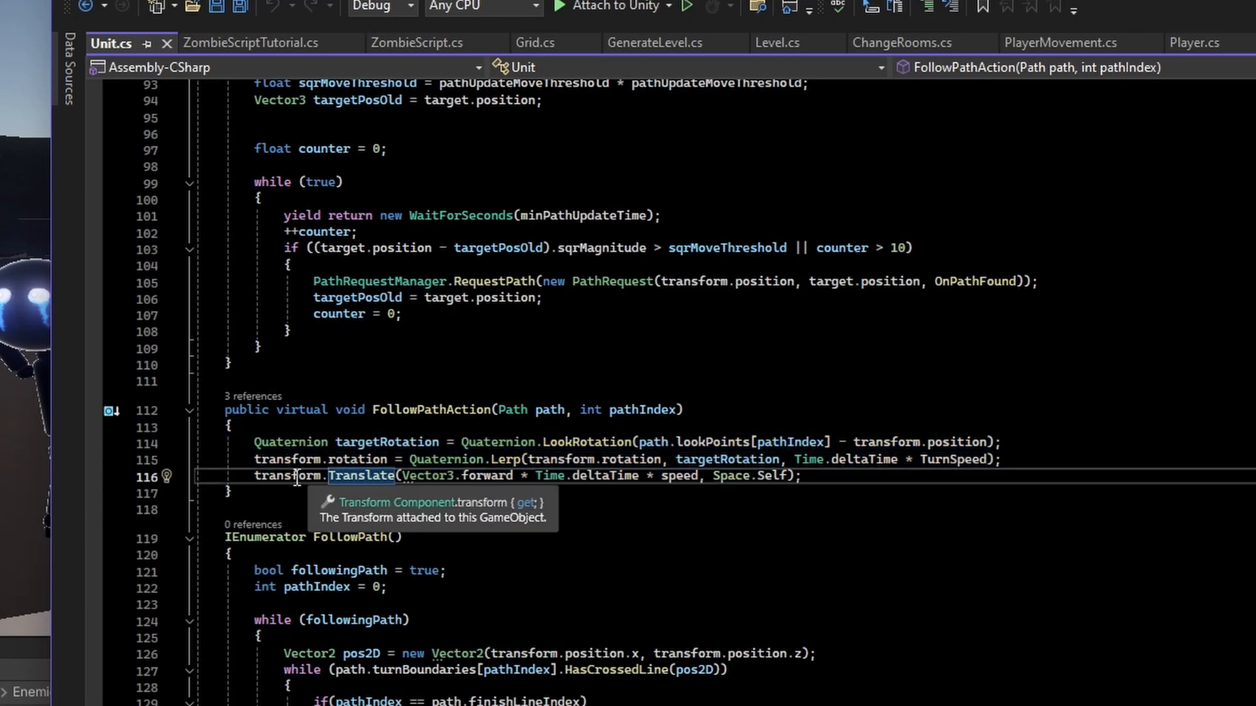
double_click(289, 476)
double_click(365, 477)
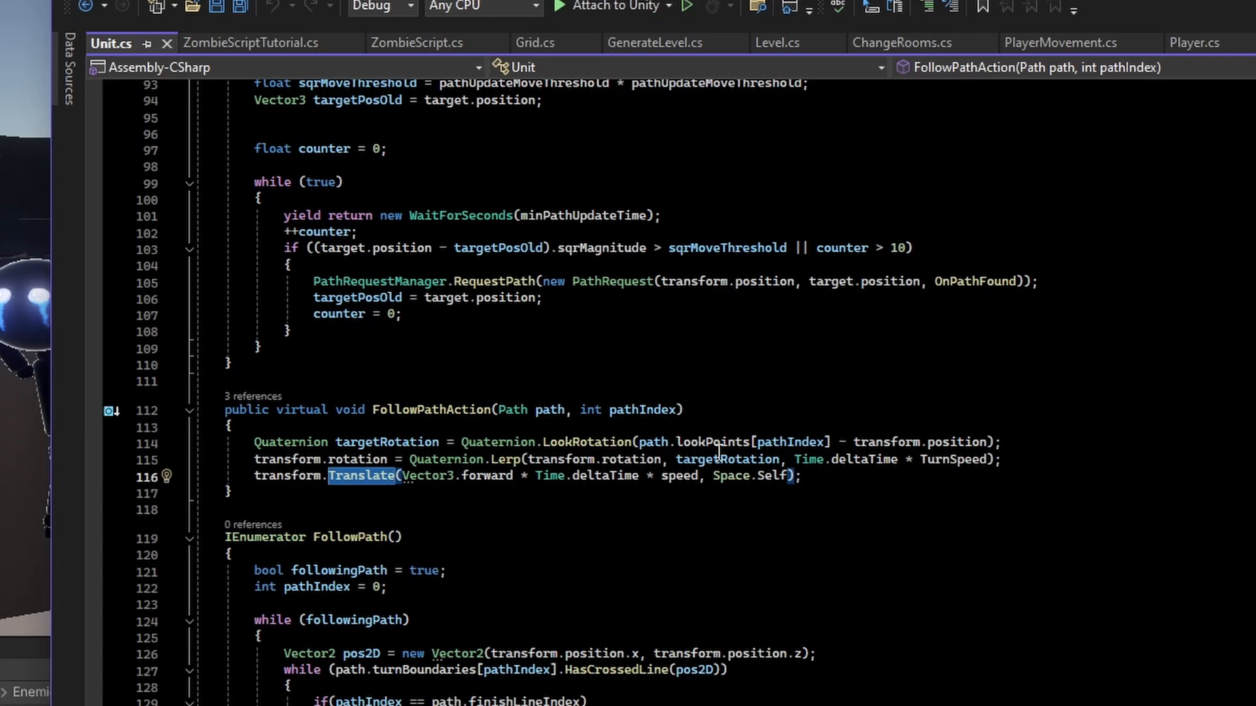
left_click(296, 480)
left_click(352, 481)
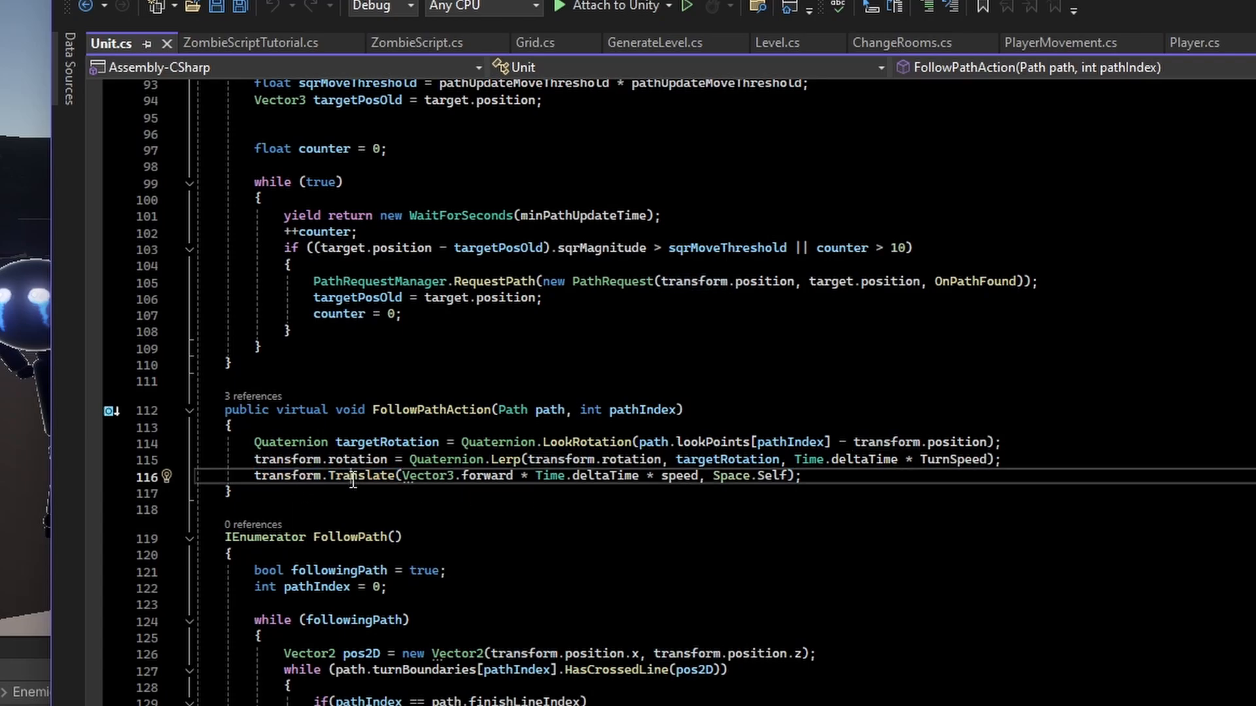
double_click(353, 480)
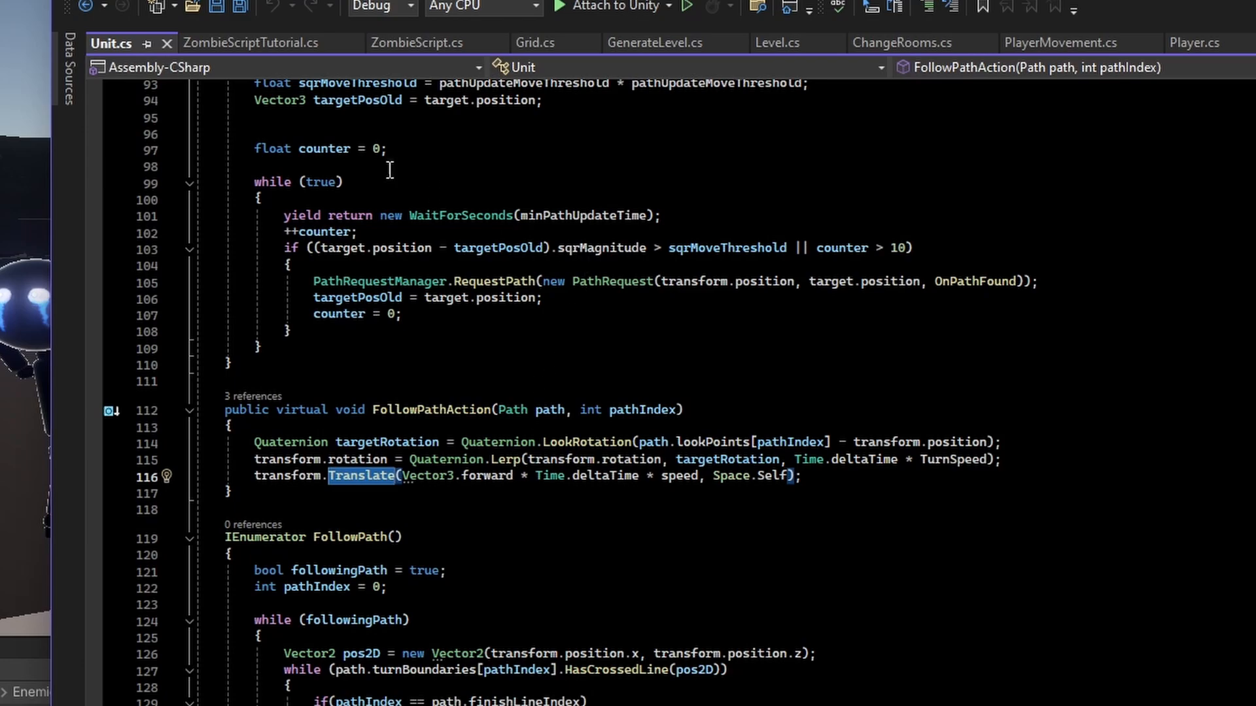
- Switch to Unity, assign StickmanContainer as the Target of the Zombie Script Tutorial component, and select its Monster Movement Type value
left_click(254, 42)
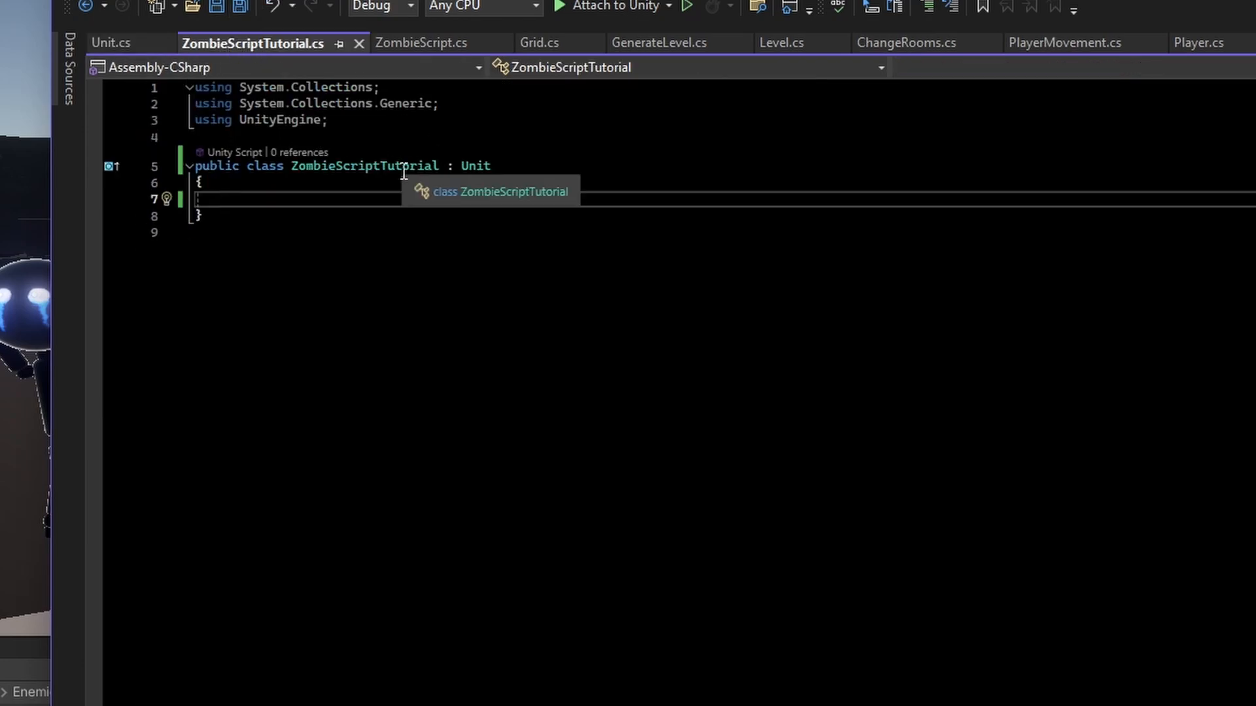
key("alt+Tab")
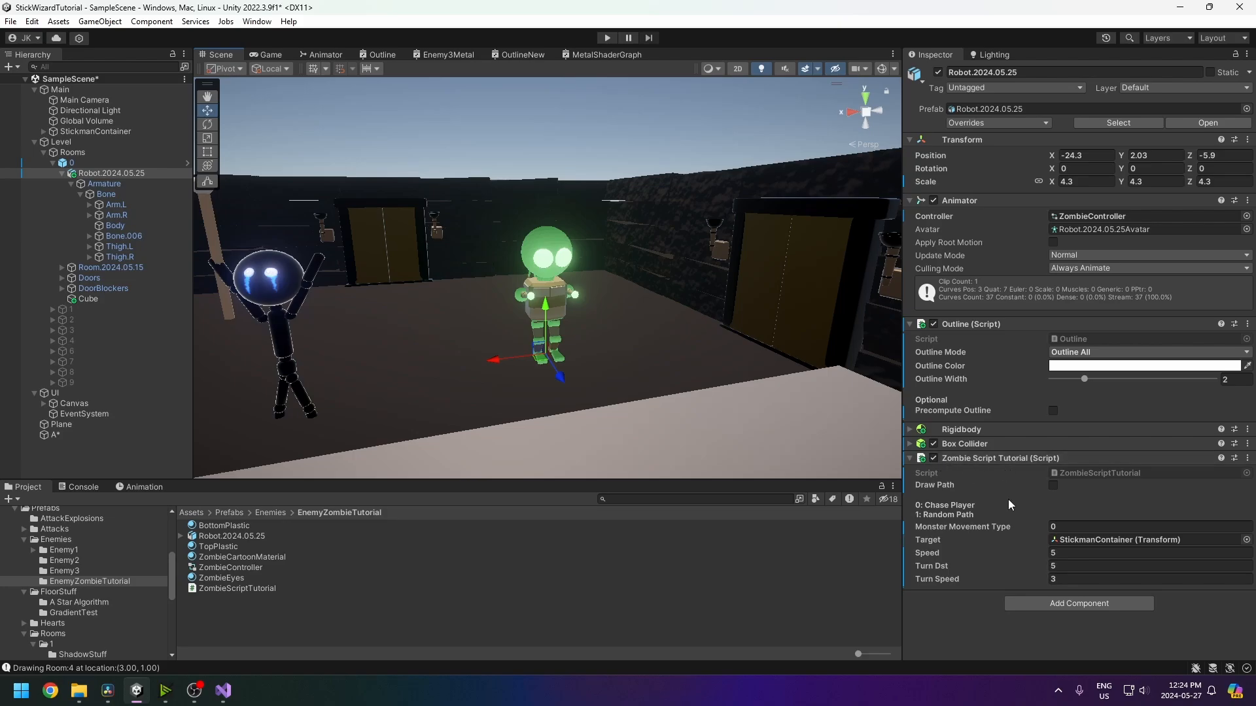
left_click_drag(74, 134, 1117, 538)
left_click(1055, 526)
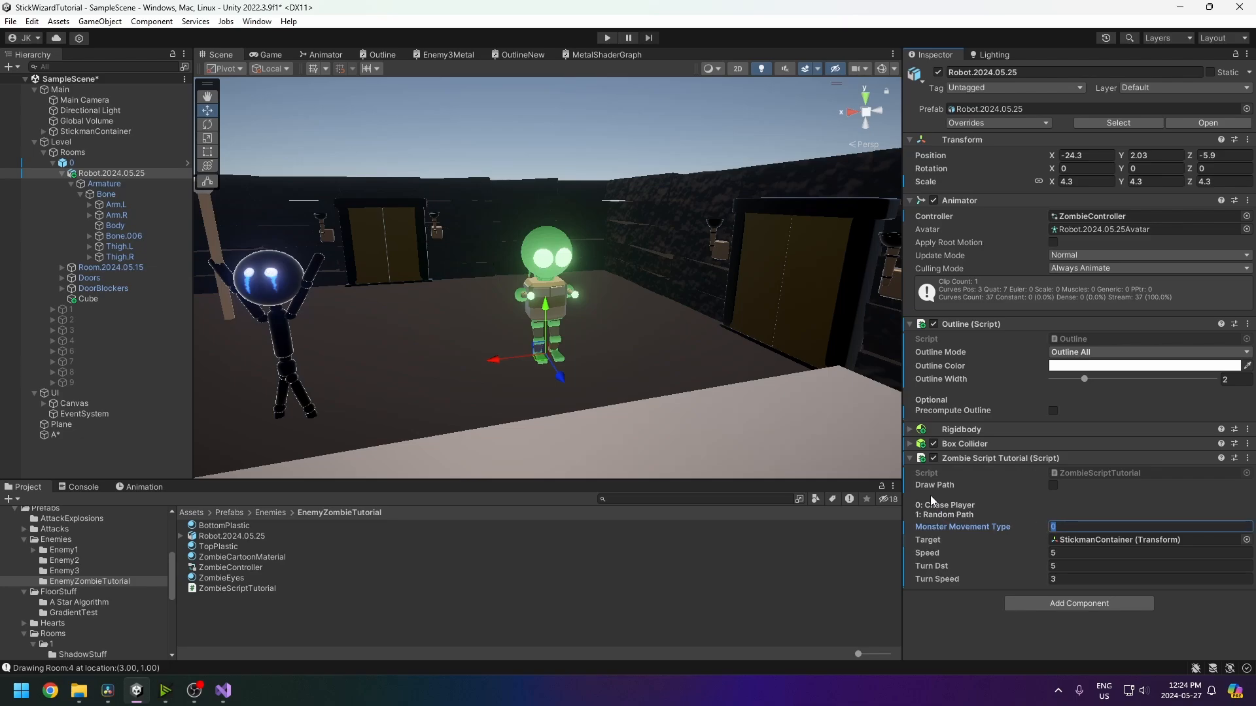
- Run the game, move the player around the room to test how the zombie chases, and stop play mode
left_click(607, 38)
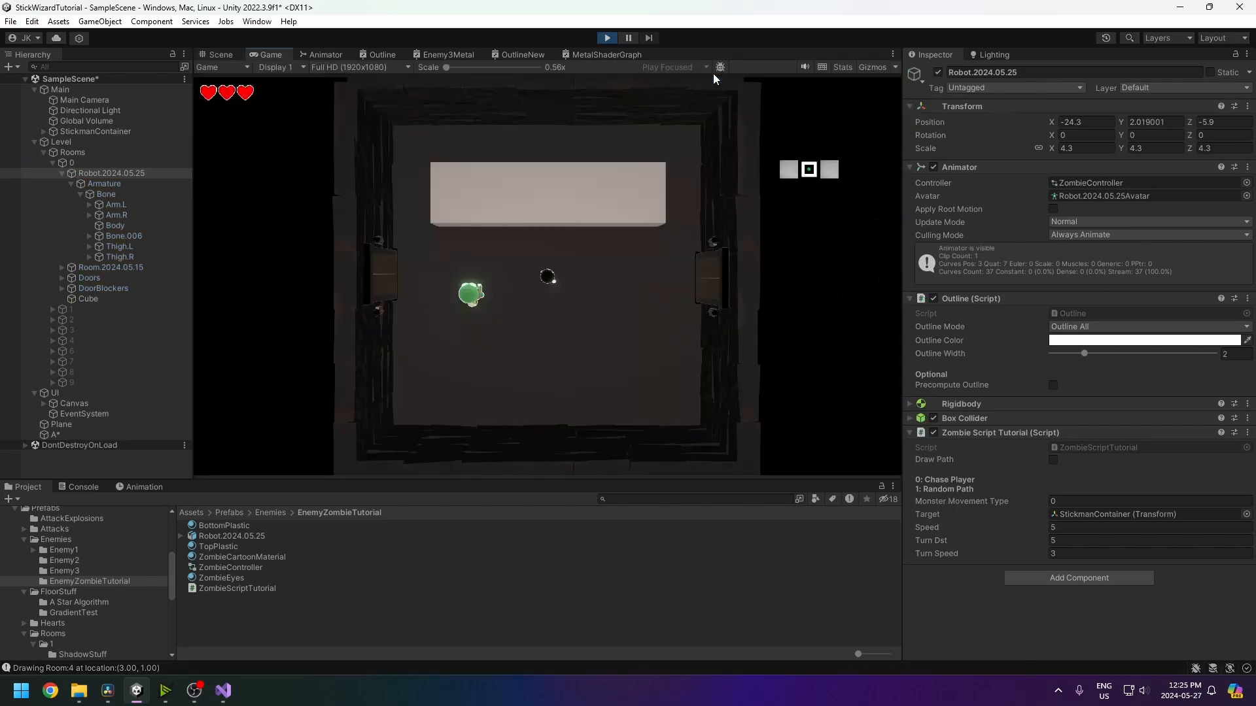
left_click(575, 296)
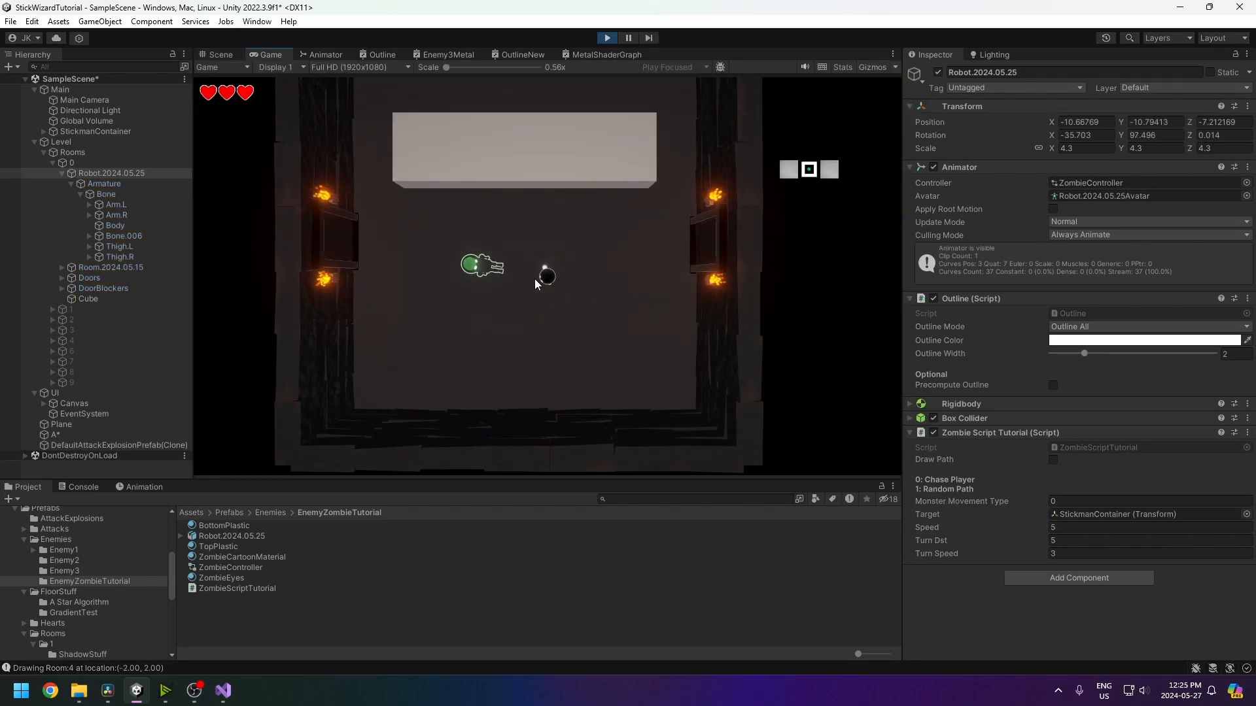
key("a")
key("d")
key("d")
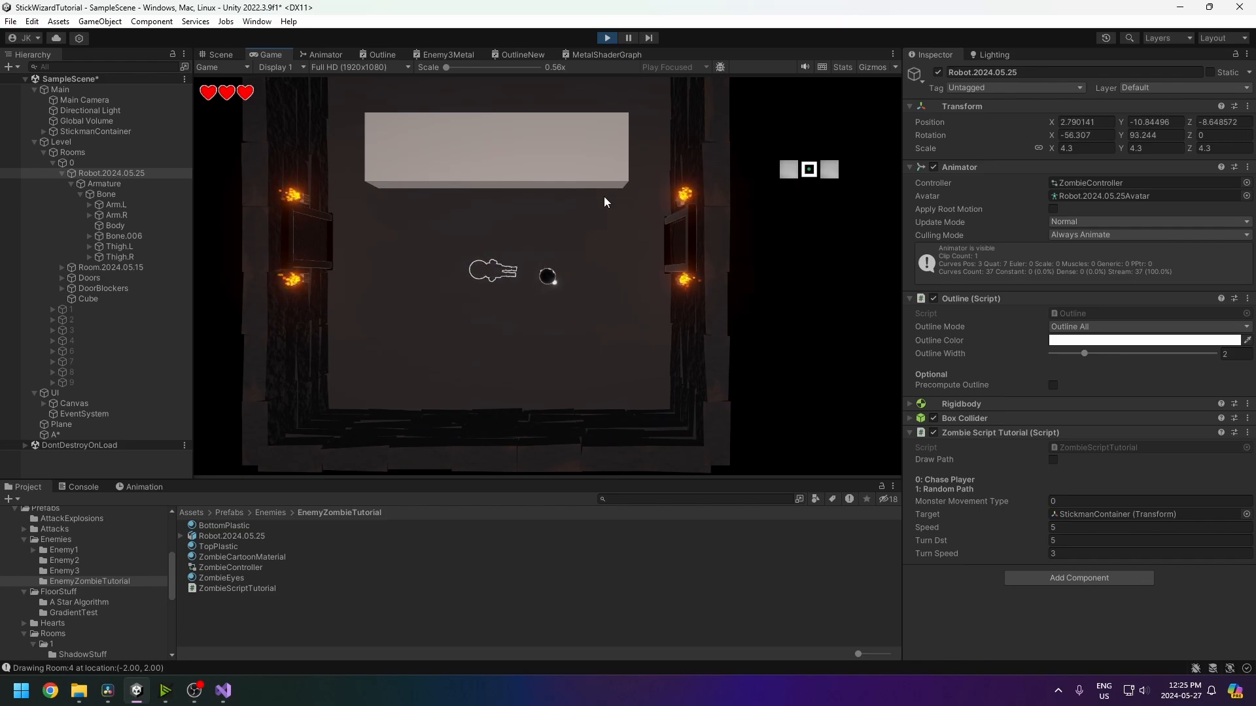
left_click(610, 37)
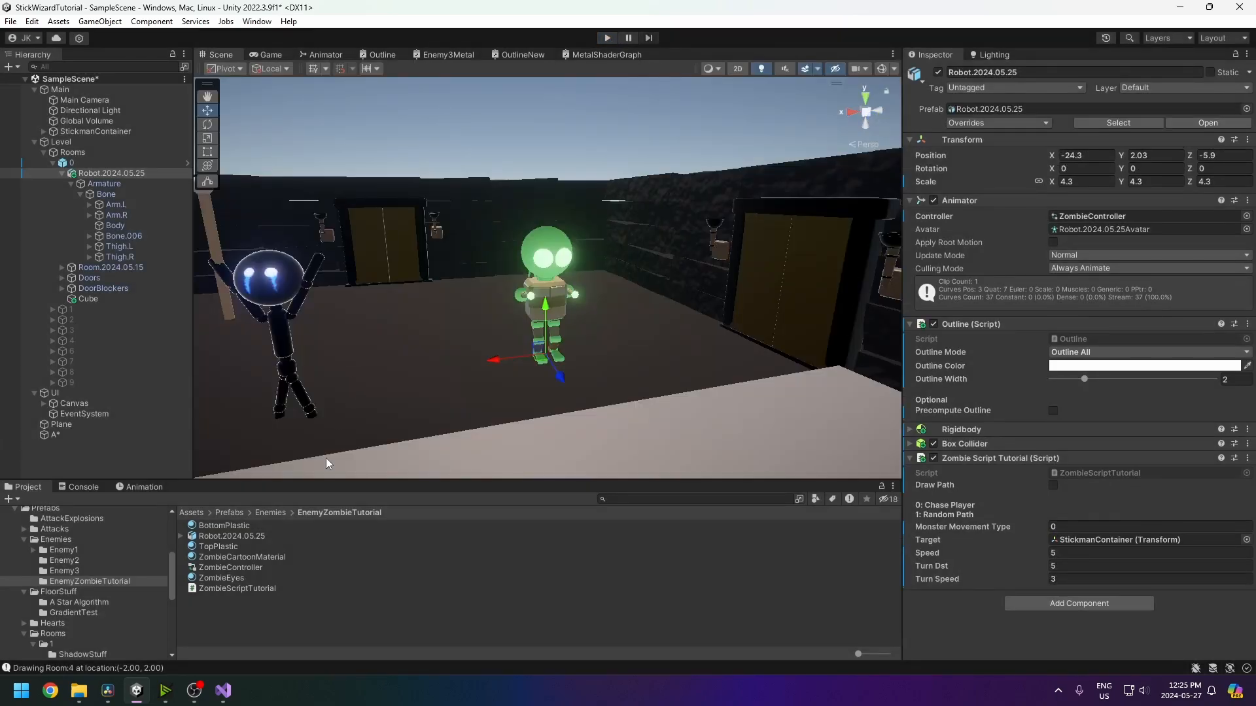
- Switch to Visual Studio and review FollowPathAction and its Translate call in Unit.cs
left_click(223, 690)
left_click(316, 119)
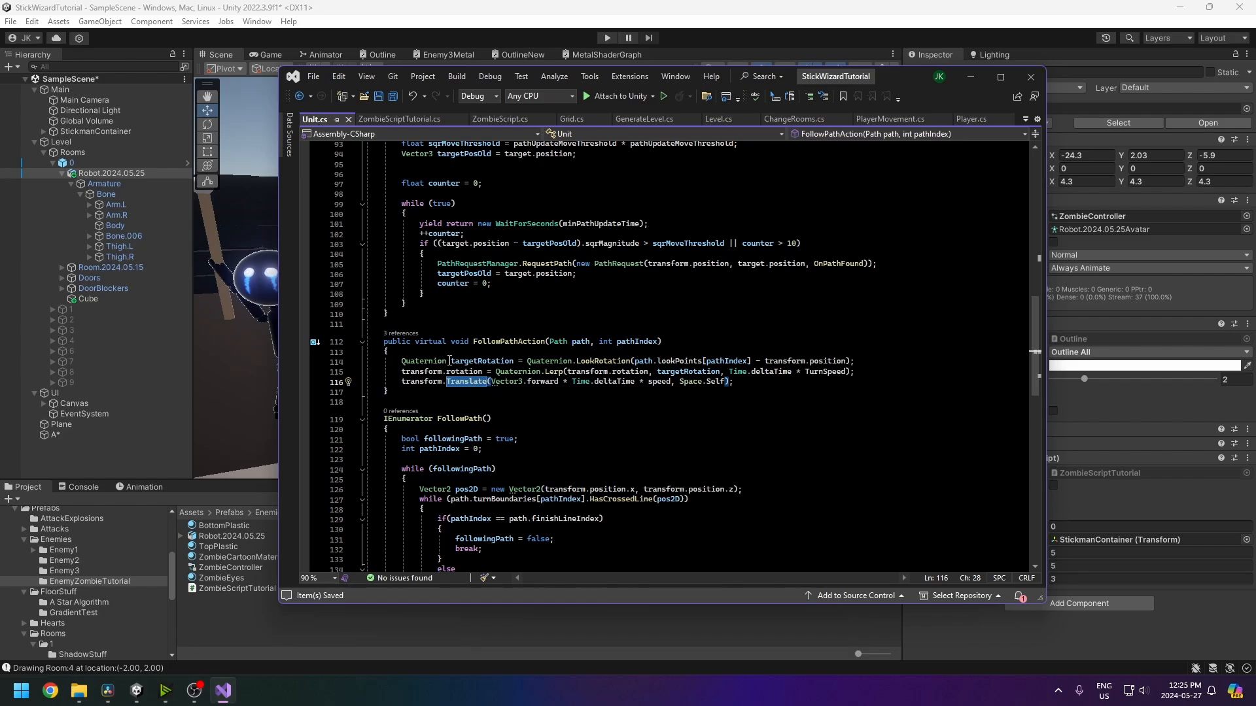
left_click_drag(384, 341, 571, 381)
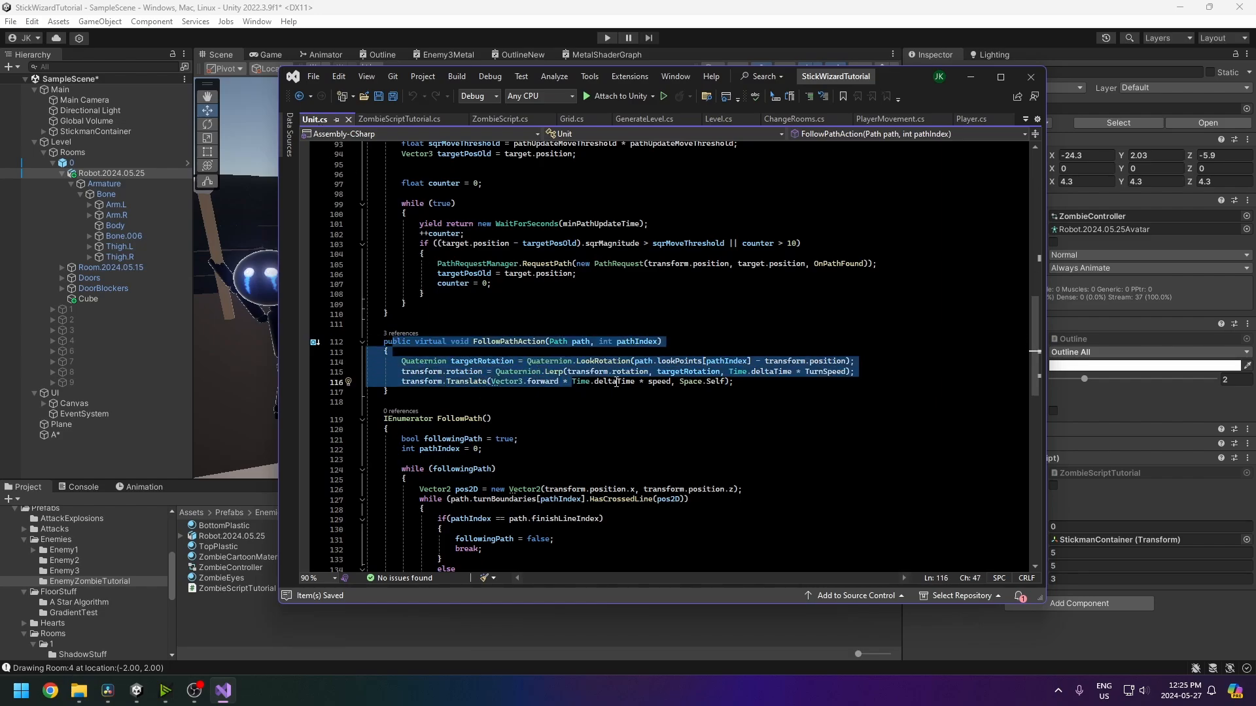
left_click(660, 382)
double_click(467, 383)
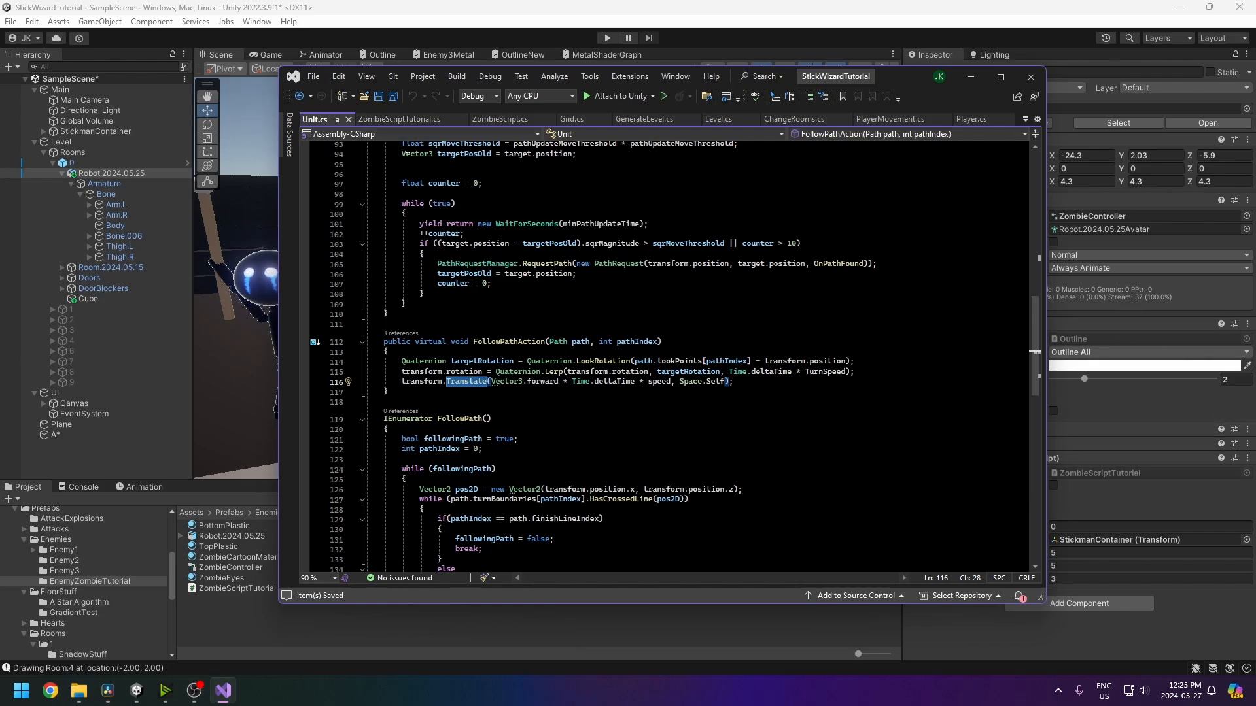
- Add an empty method "override public void FollowPathAction(Path path, int pathIndex)" to the ZombieScriptTutorial class
left_click(398, 119)
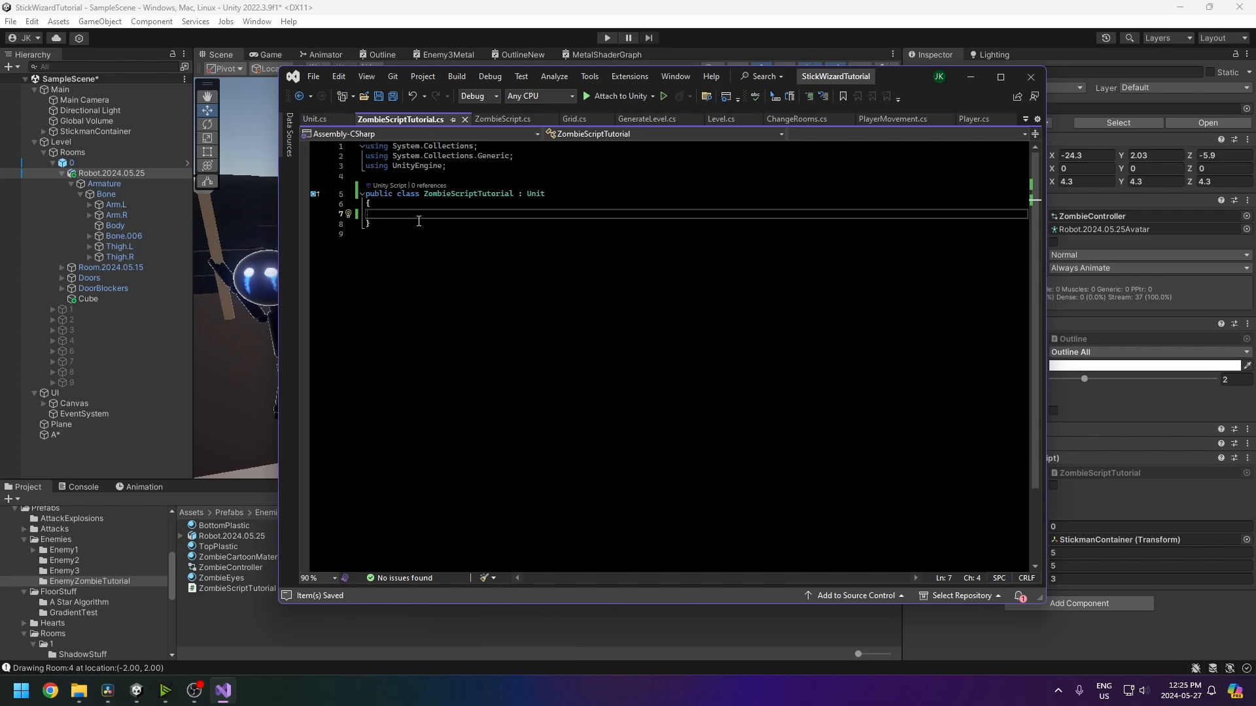
key("Return")
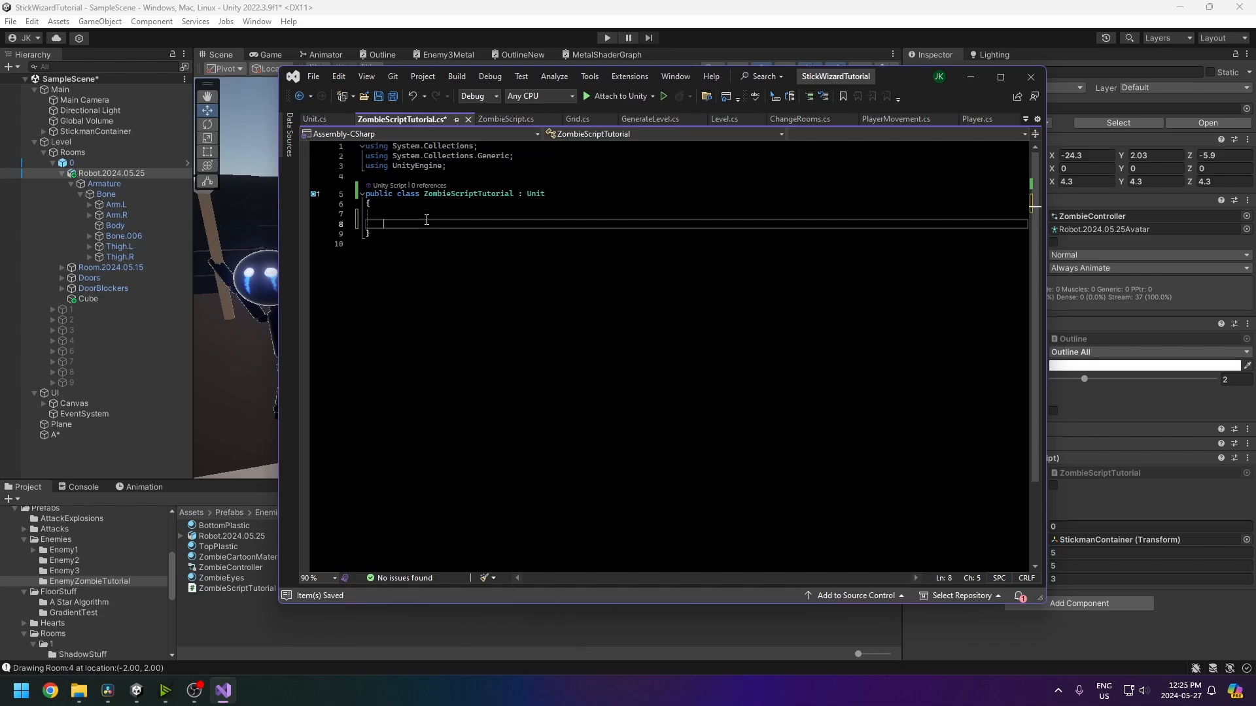
type("override publi8c void ")
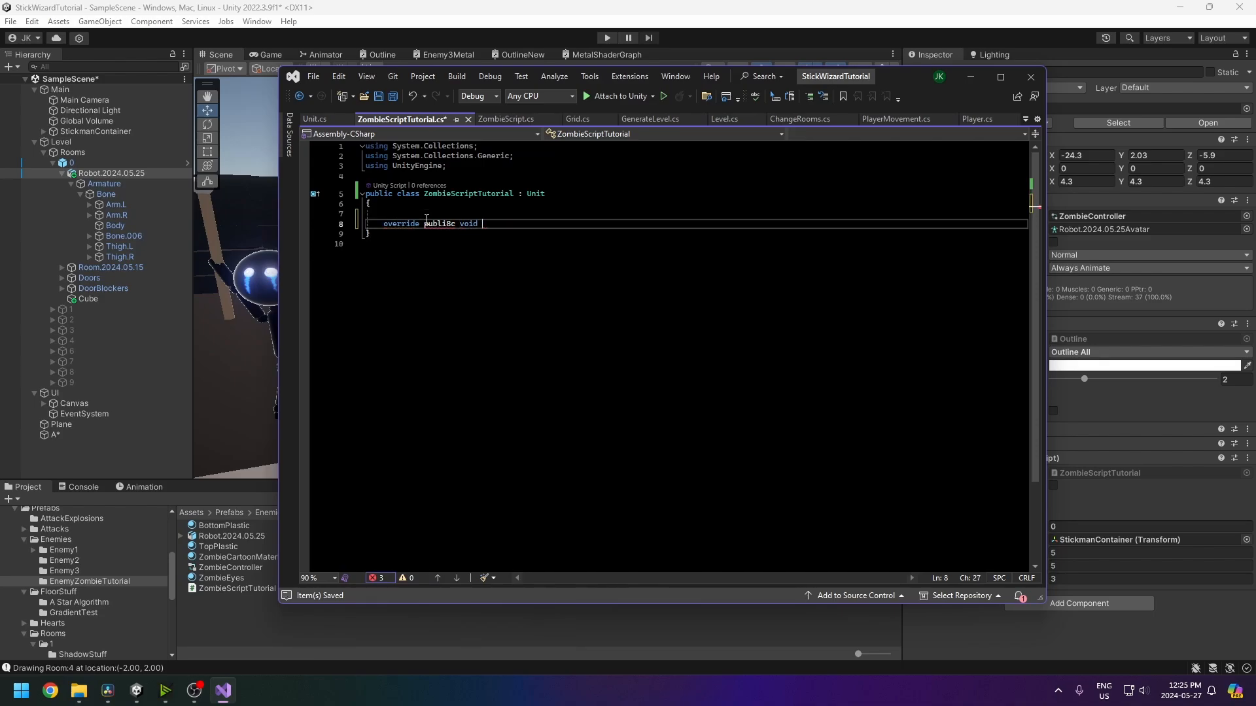
type("FollowPathAction")
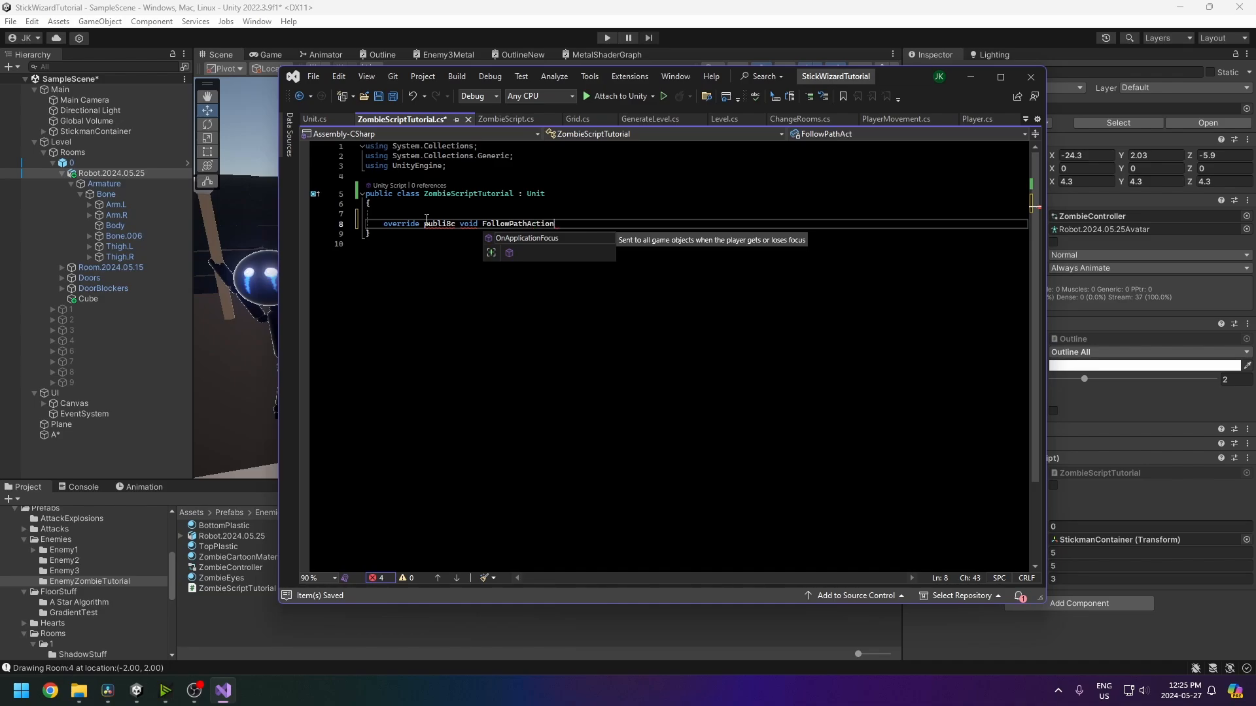
type("(Path path, int ")
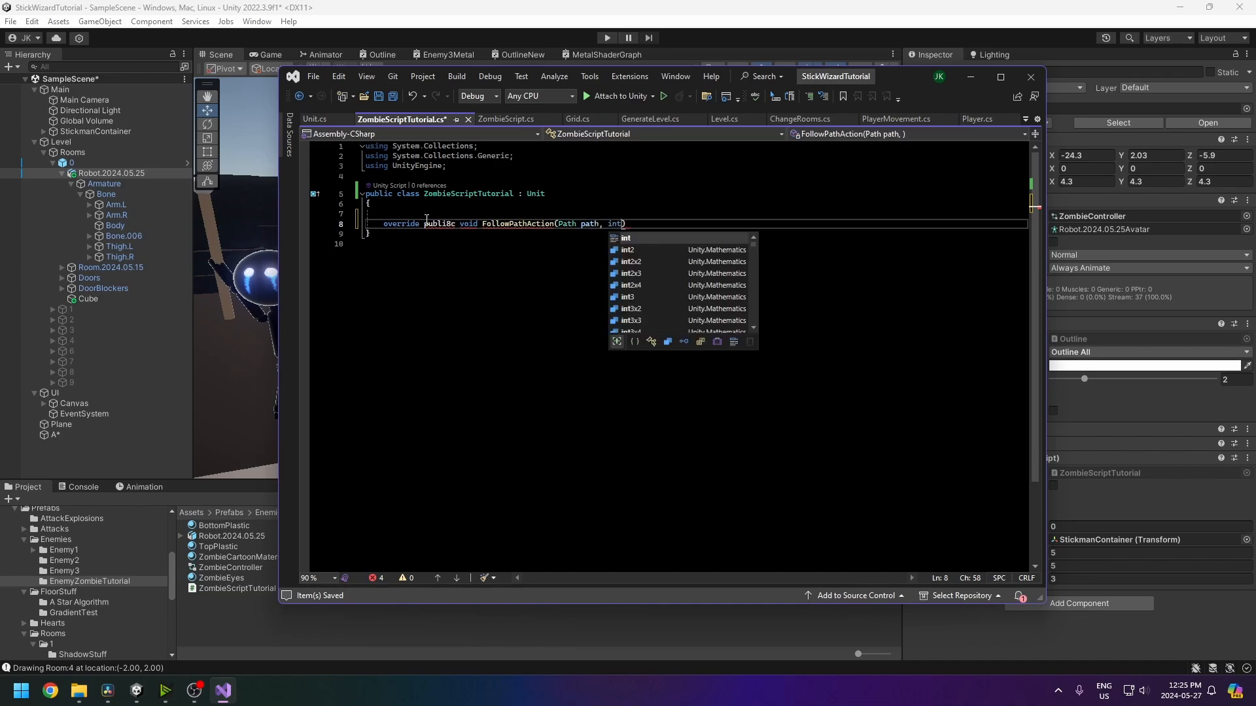
type("pathIndex")
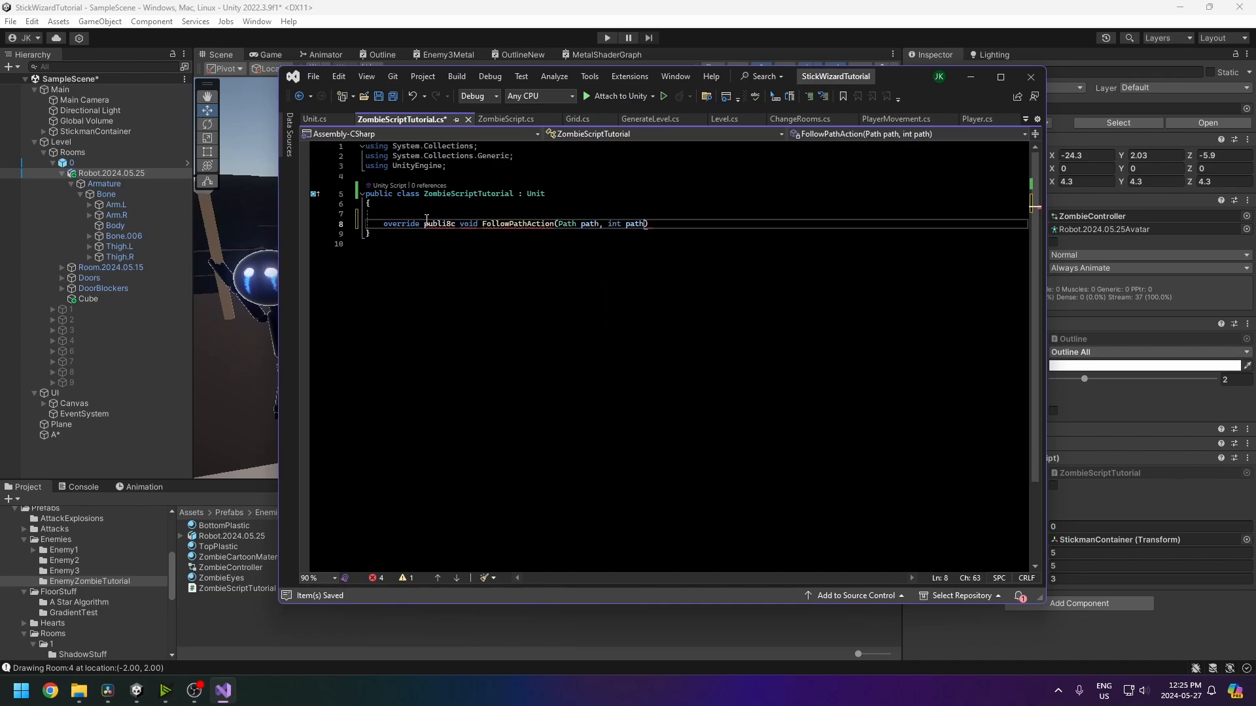
key("Return")
type("{")
key("Return")
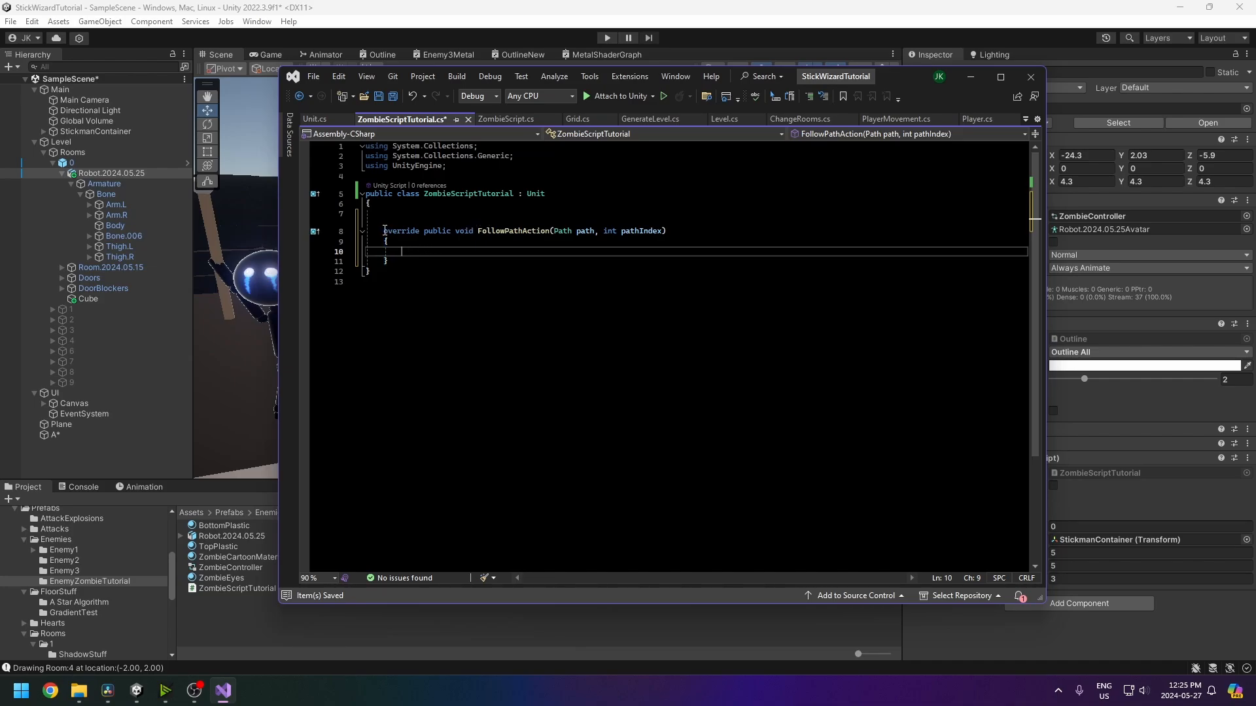
- Compare the override with the virtual FollowPathAction signature and body in Unit.cs, and return to the override's empty body
left_click_drag(374, 231, 424, 263)
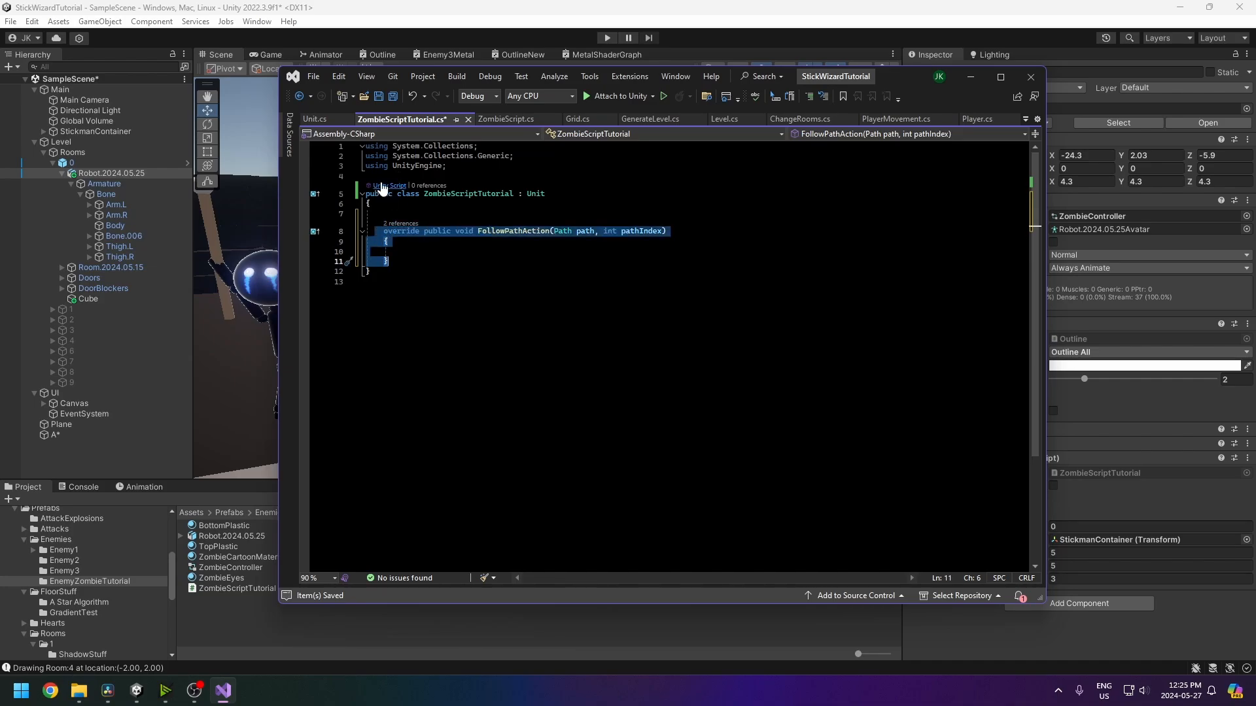
left_click(329, 123)
double_click(431, 343)
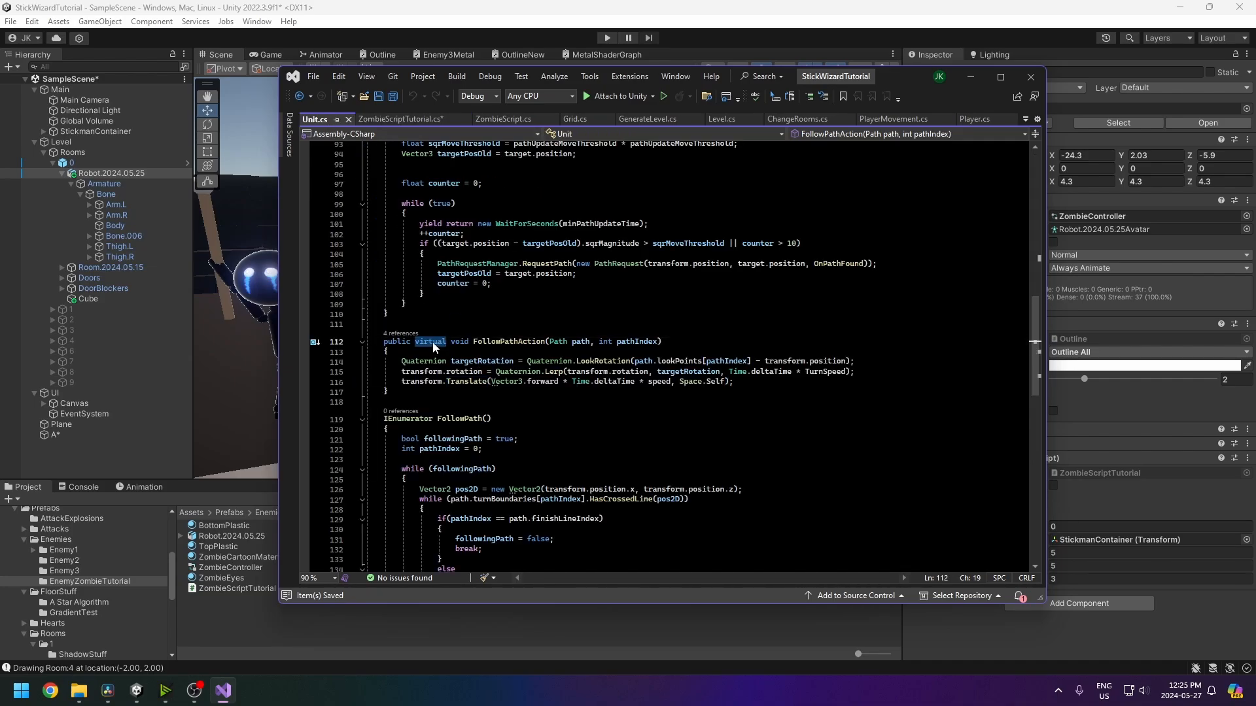
left_click_drag(662, 341, 456, 345)
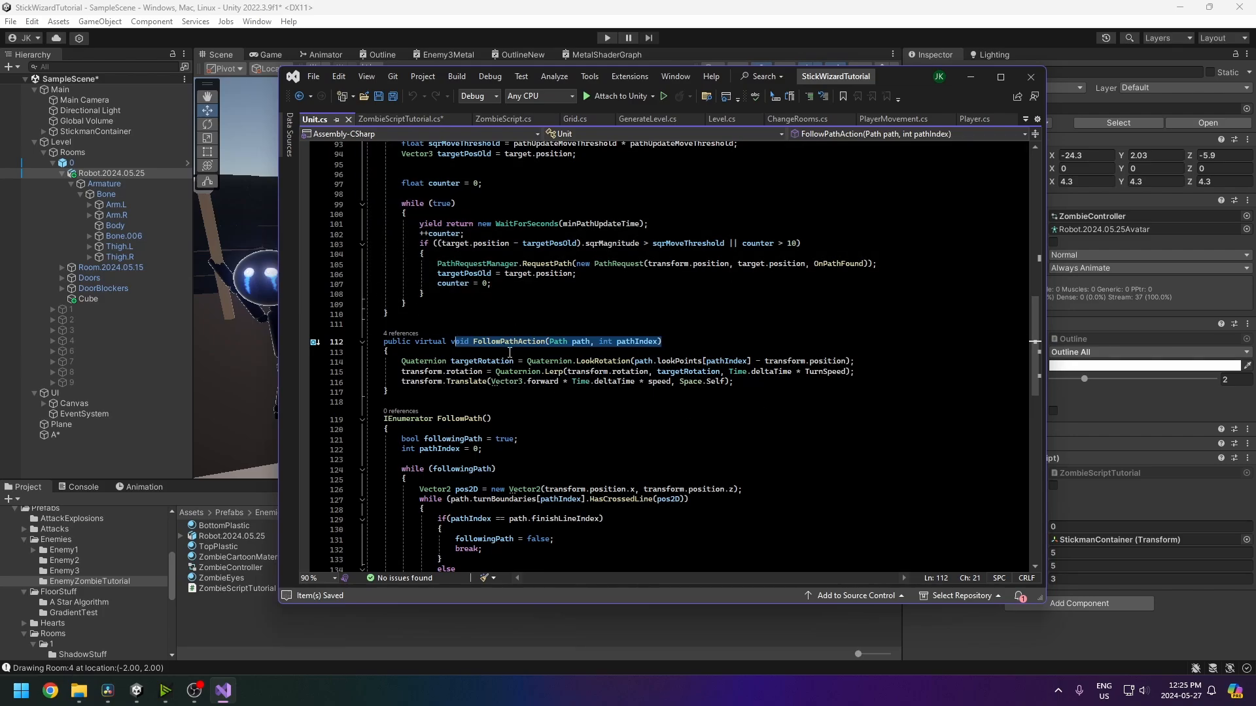
left_click_drag(396, 361, 730, 382)
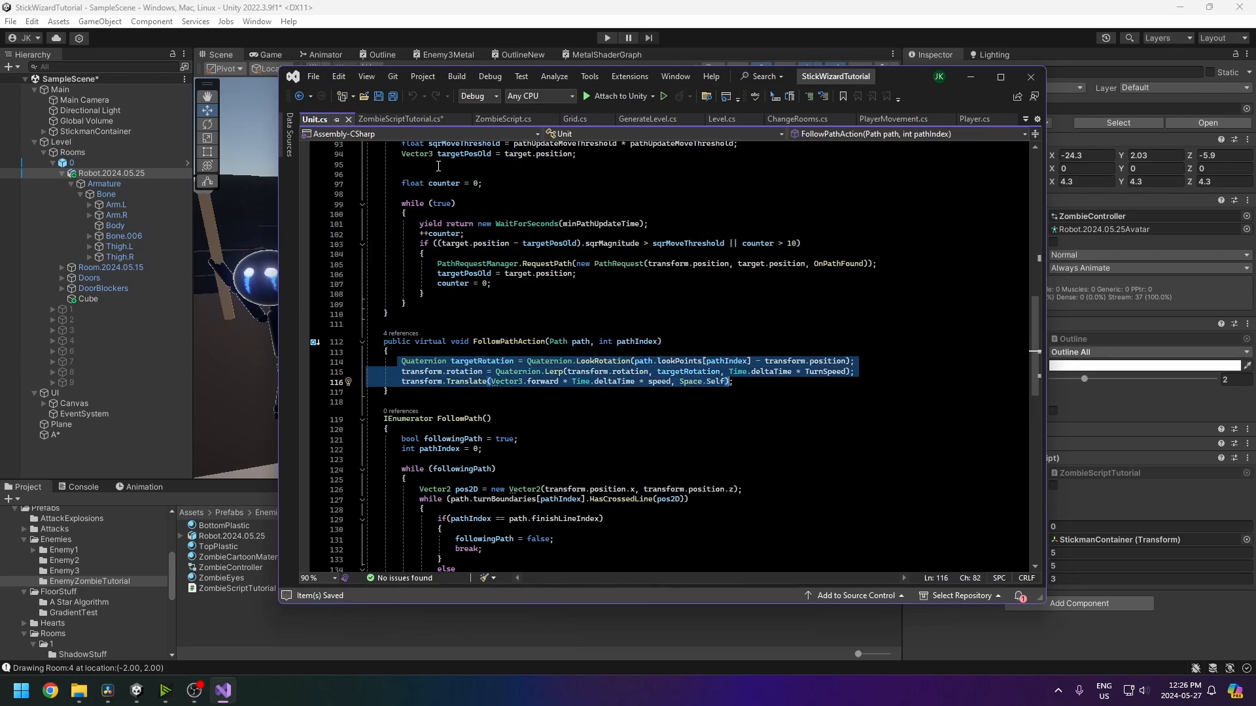
left_click(401, 119)
left_click(416, 255)
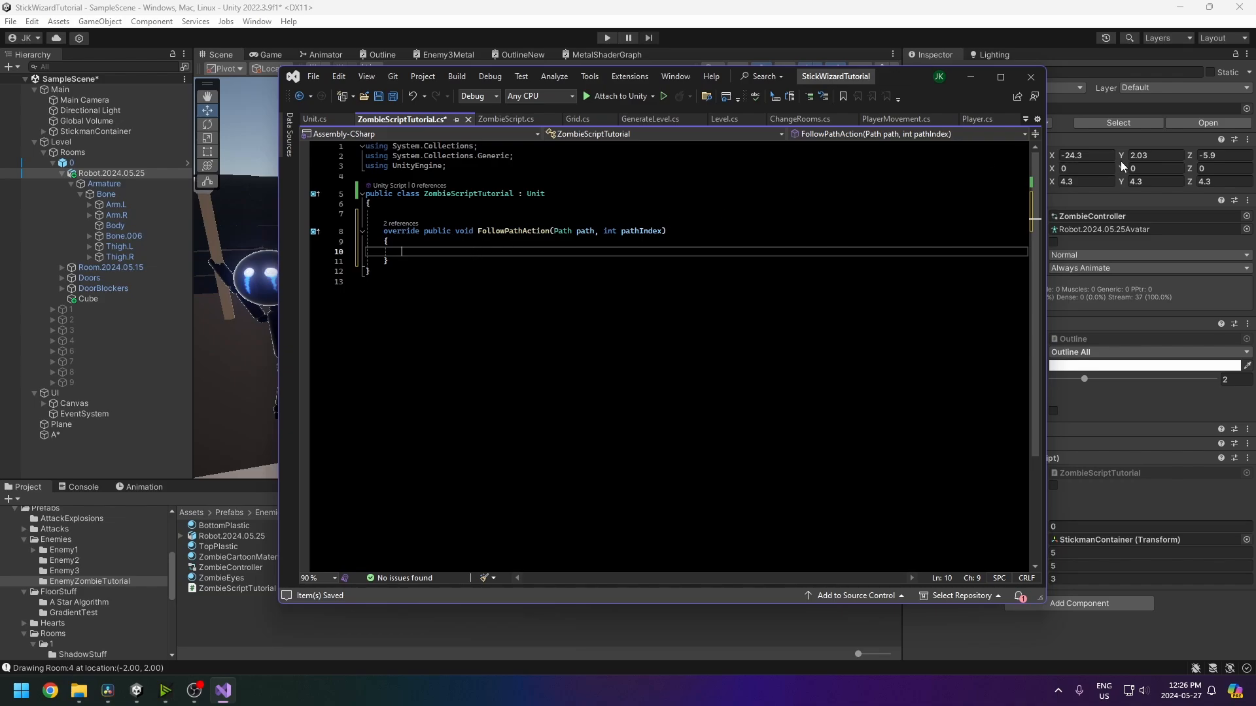
- Bring Unity forward and inspect the zombie and player in the Game view and back in the Scene view
left_click_drag(887, 80, 889, 425)
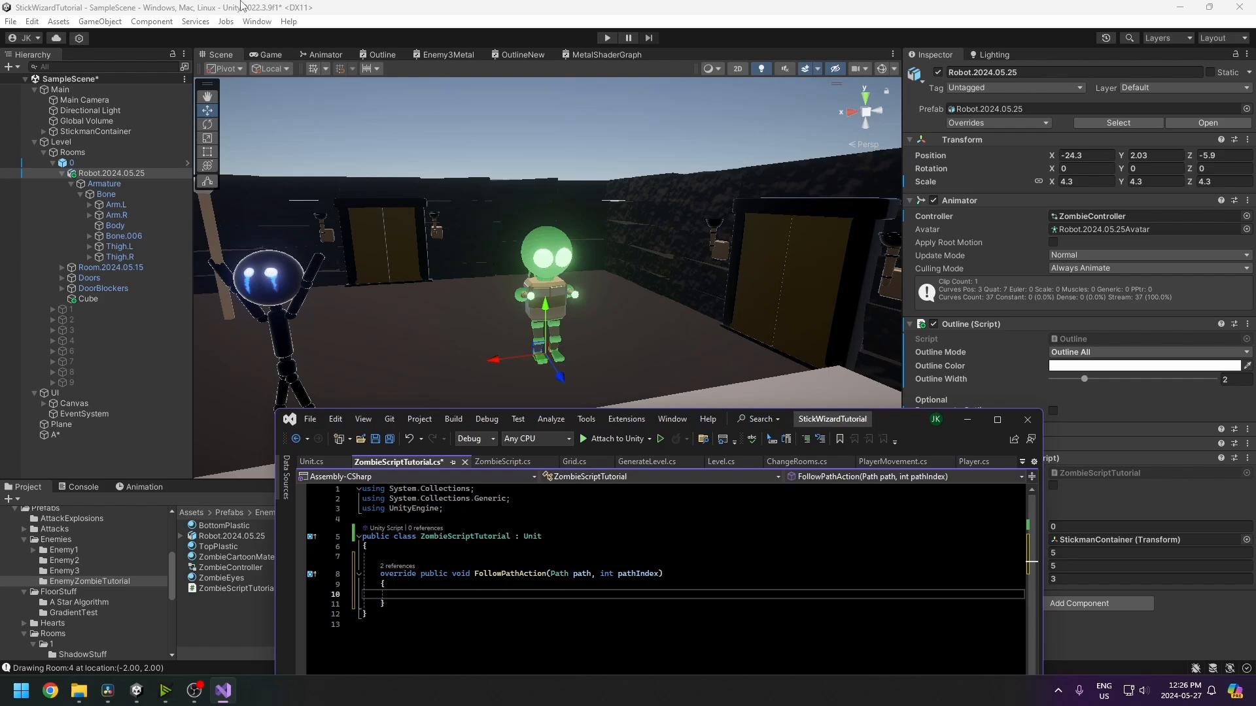
left_click(280, 58)
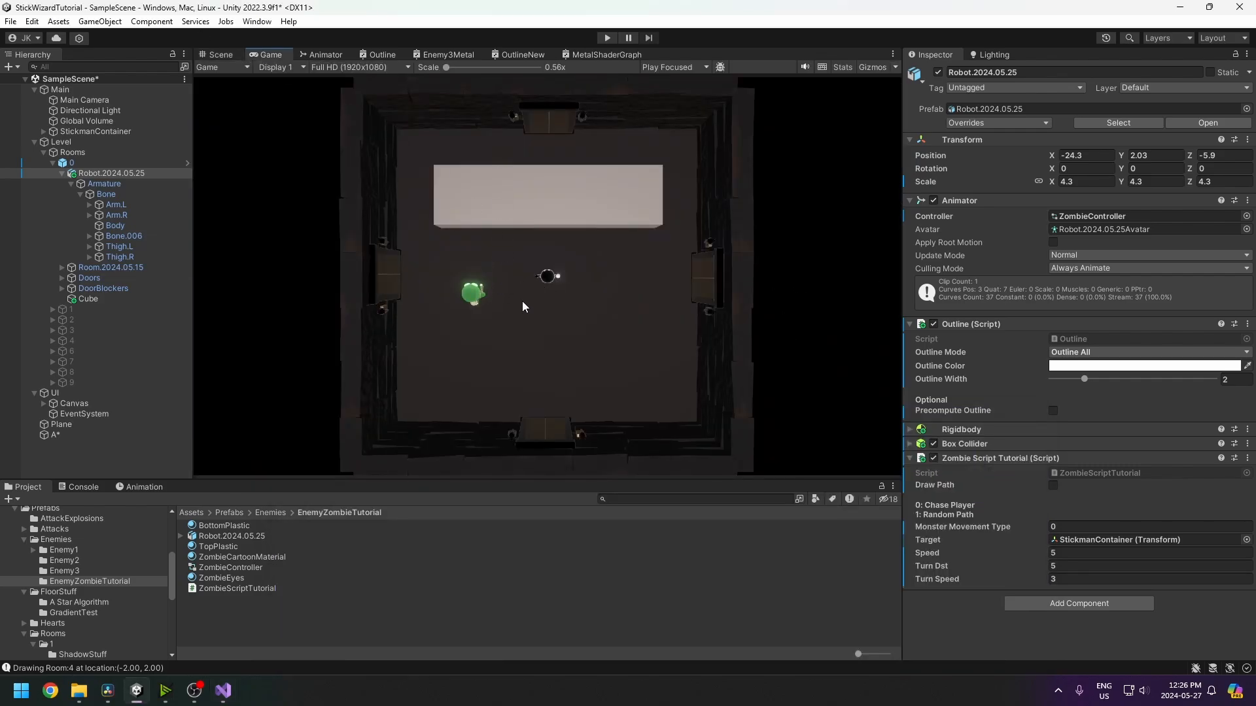
left_click(216, 55)
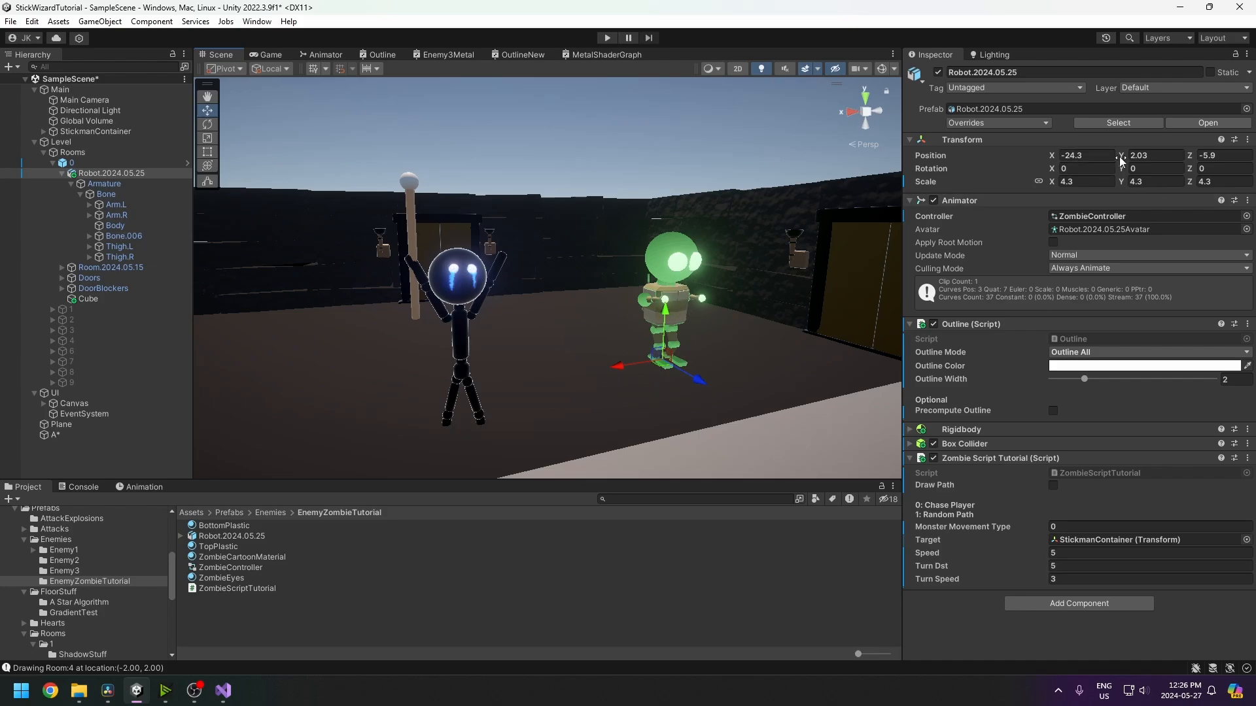
- Try out Y, X and Z rotations on Robot.2024.05.25 and undo each of them
left_click_drag(1120, 155, 712, 76)
key("ctrl+z")
key("ctrl+z")
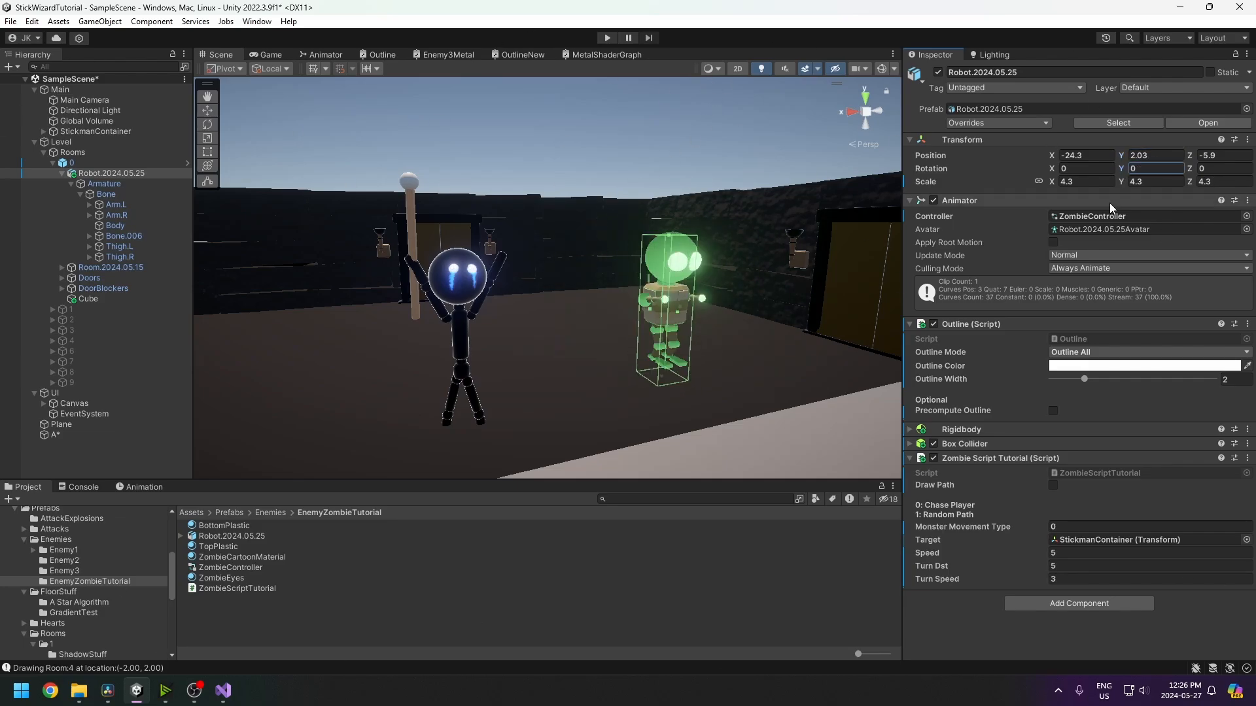
left_click_drag(1051, 170, 360, 147)
left_click_drag(1190, 170, 644, 196)
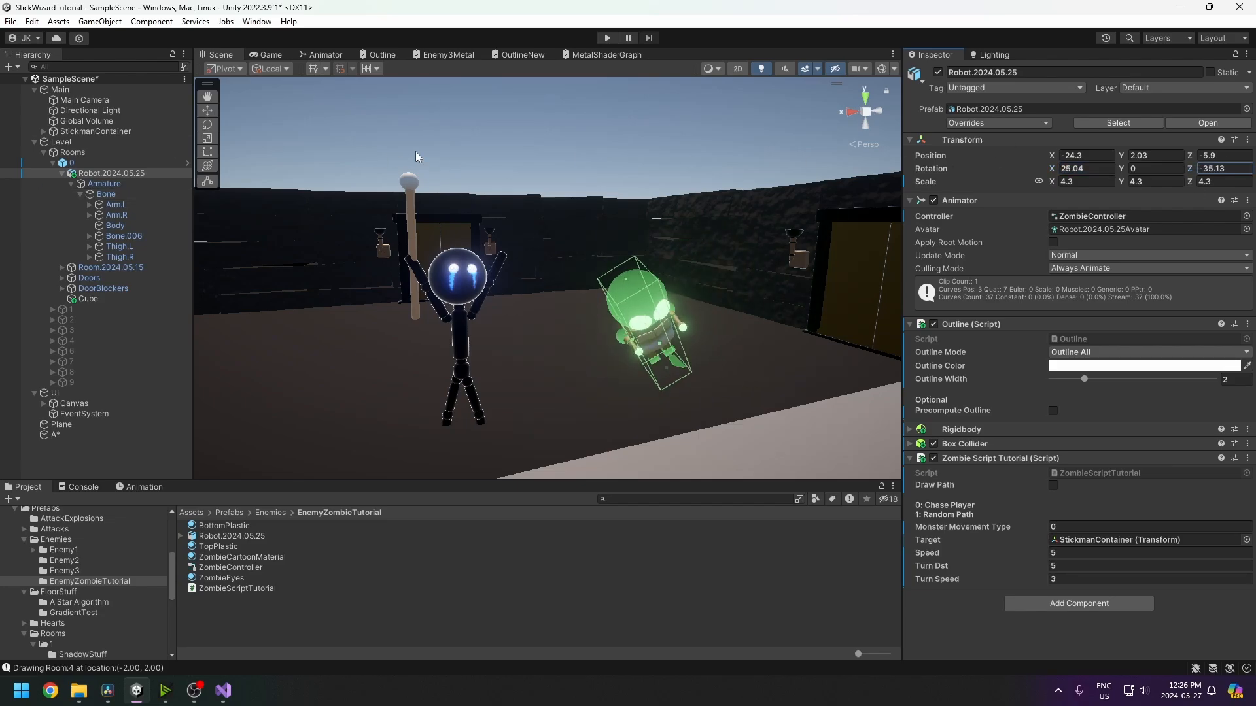
key("ctrl+z")
key("ctrl+z")
- Switch to Visual Studio and add "Quaternion targetRotation = Quaternion.LookRotation(path.lookPoints[pathIndex] - transform.position);" to the FollowPathAction override, and review its terms
left_click(223, 690)
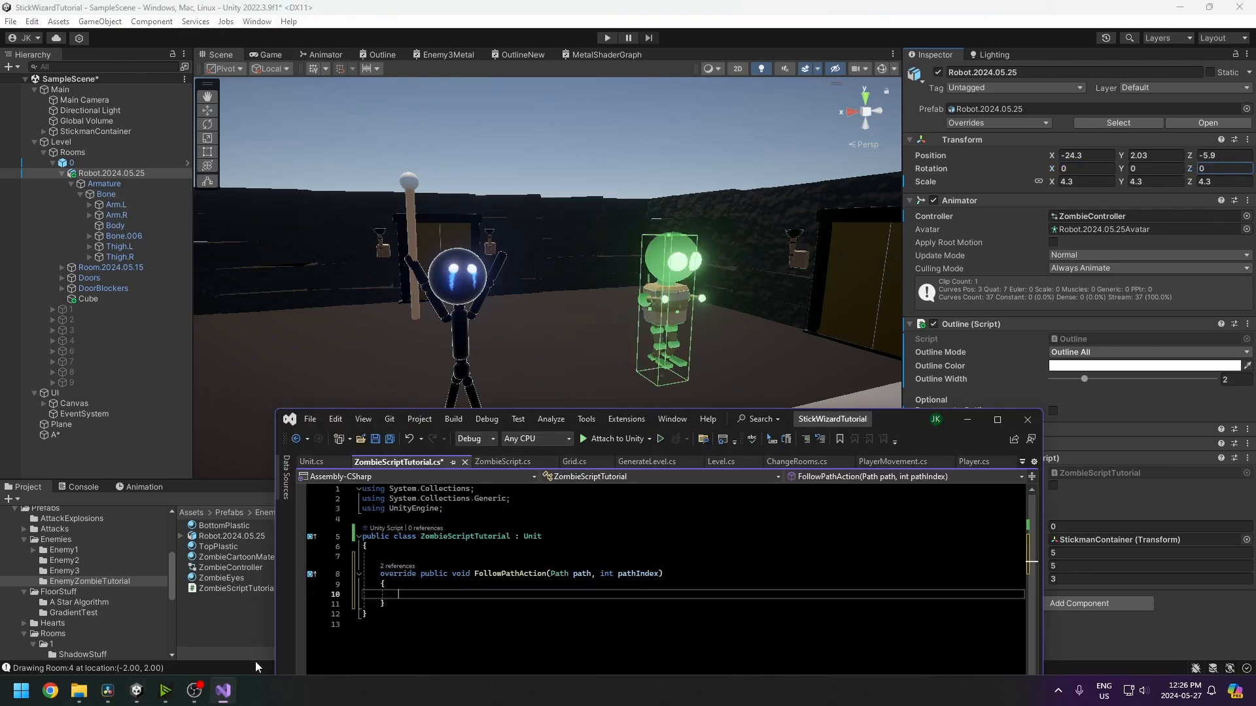
left_click_drag(912, 429, 837, 175)
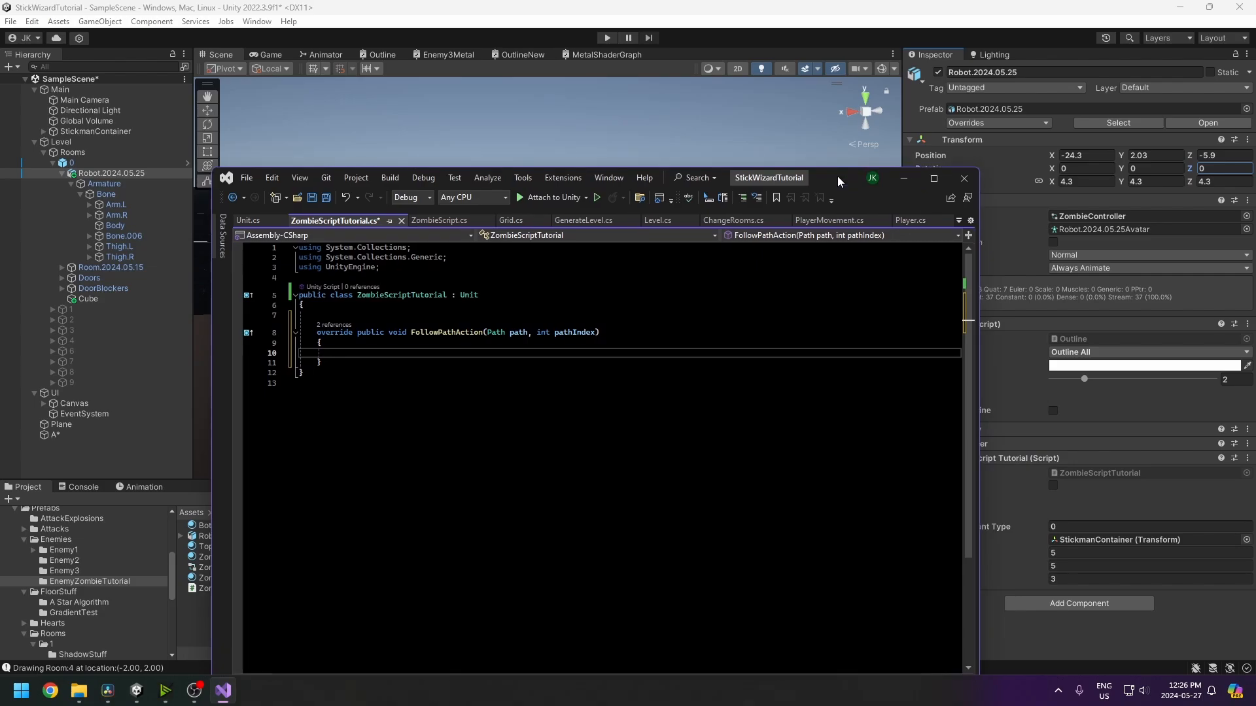
type("Quaternio")
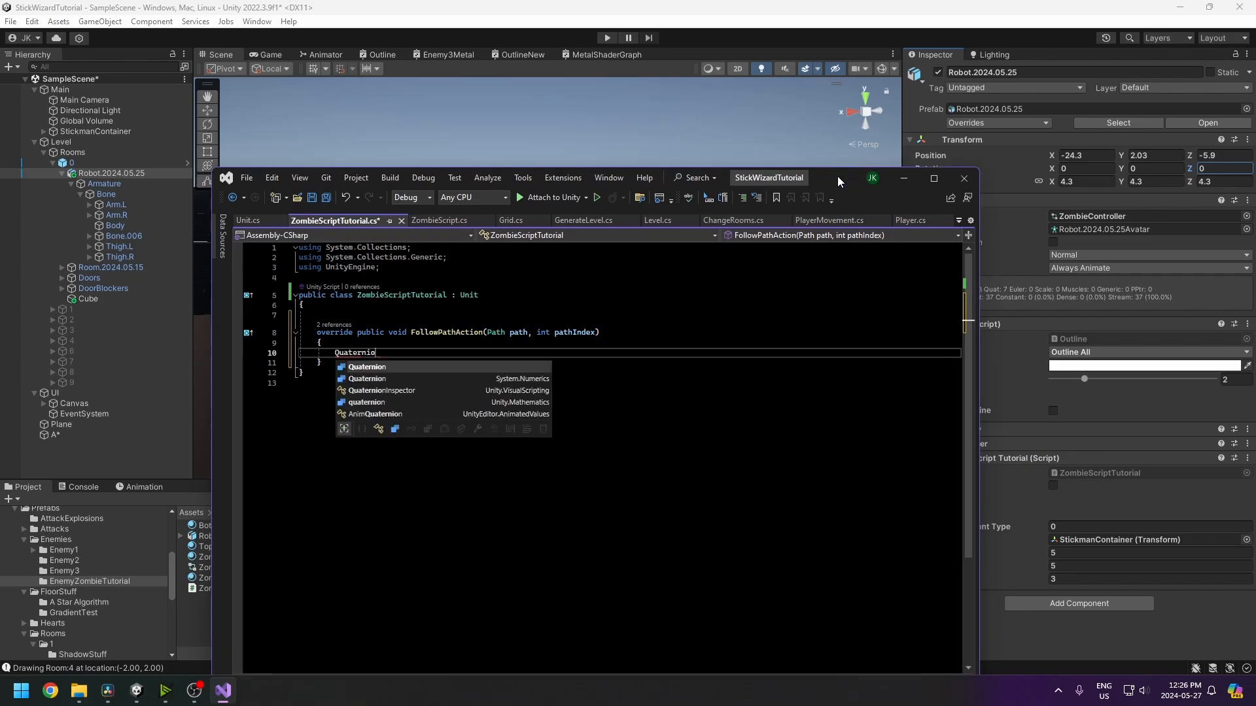
type("n targetRotation = ")
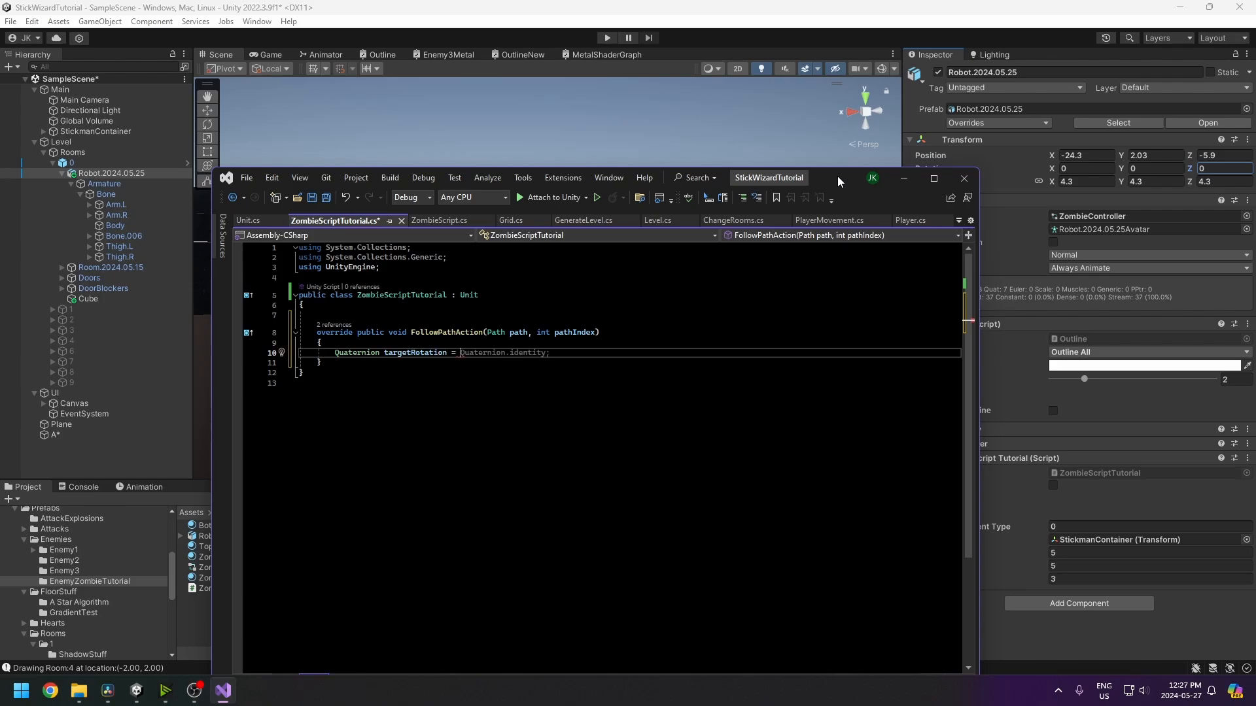
type("Quaternion.")
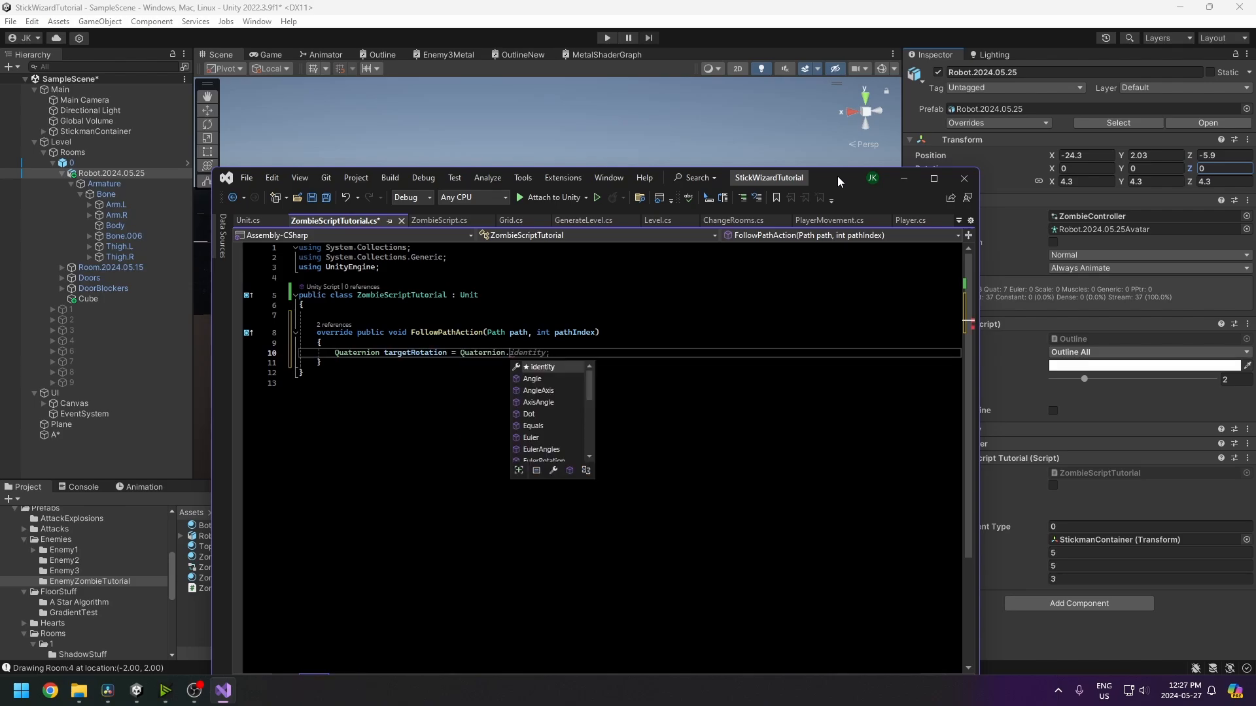
type("LookRotation")
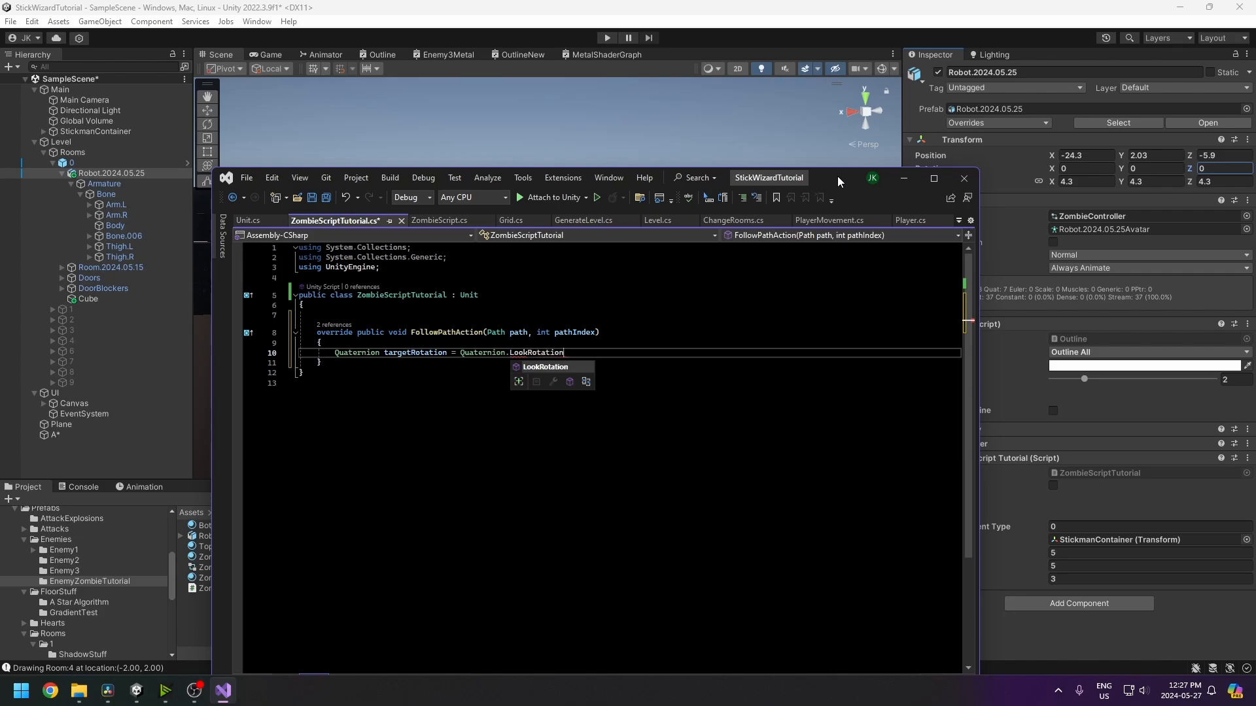
key("Tab")
key("Return")
key("Return")
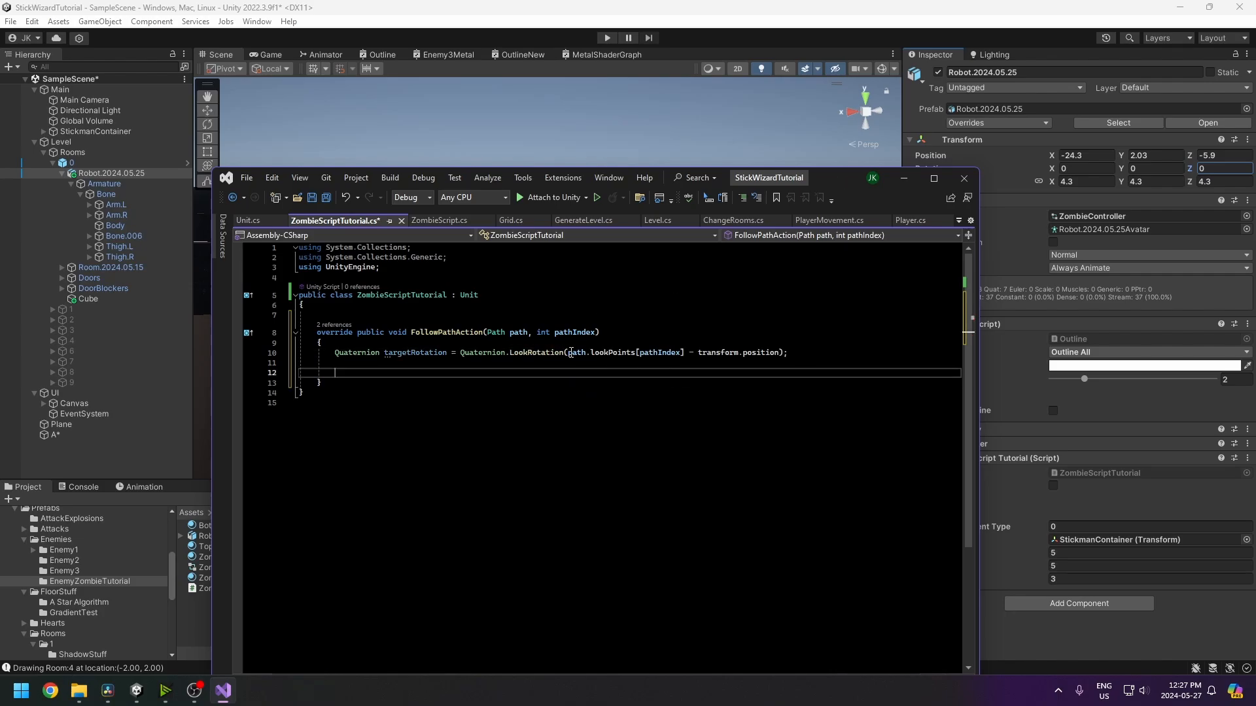
double_click(654, 353)
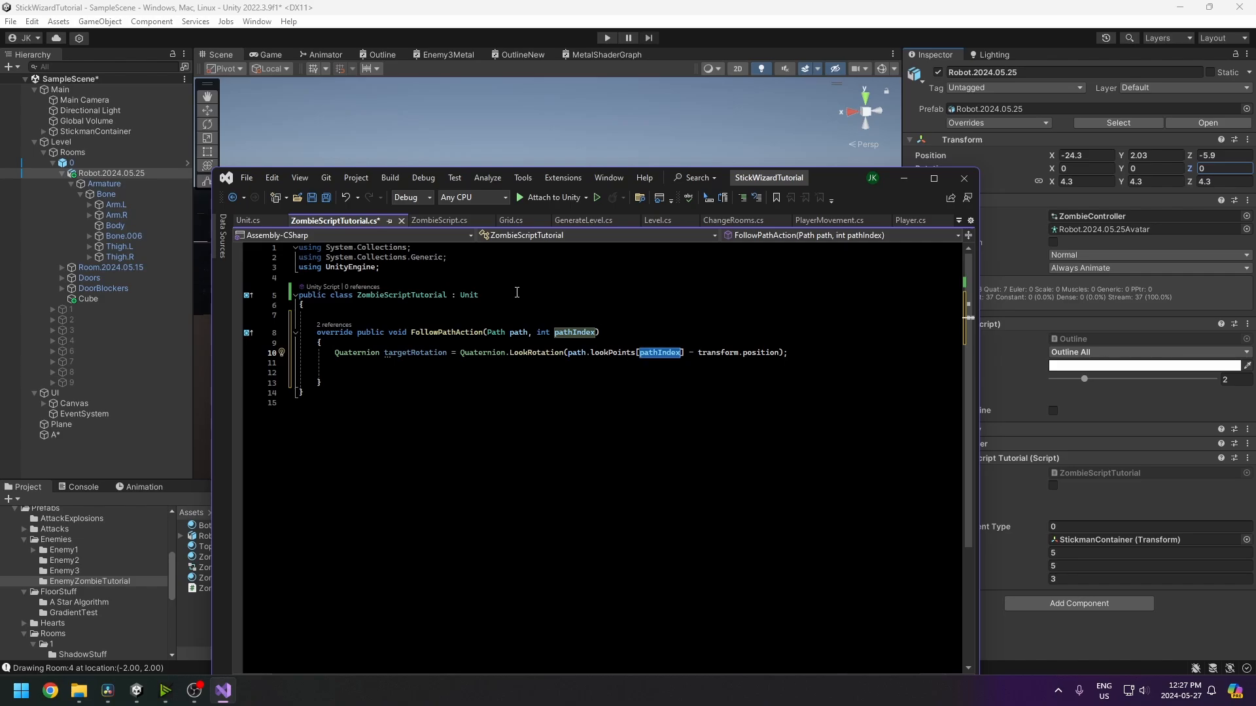
left_click(603, 355)
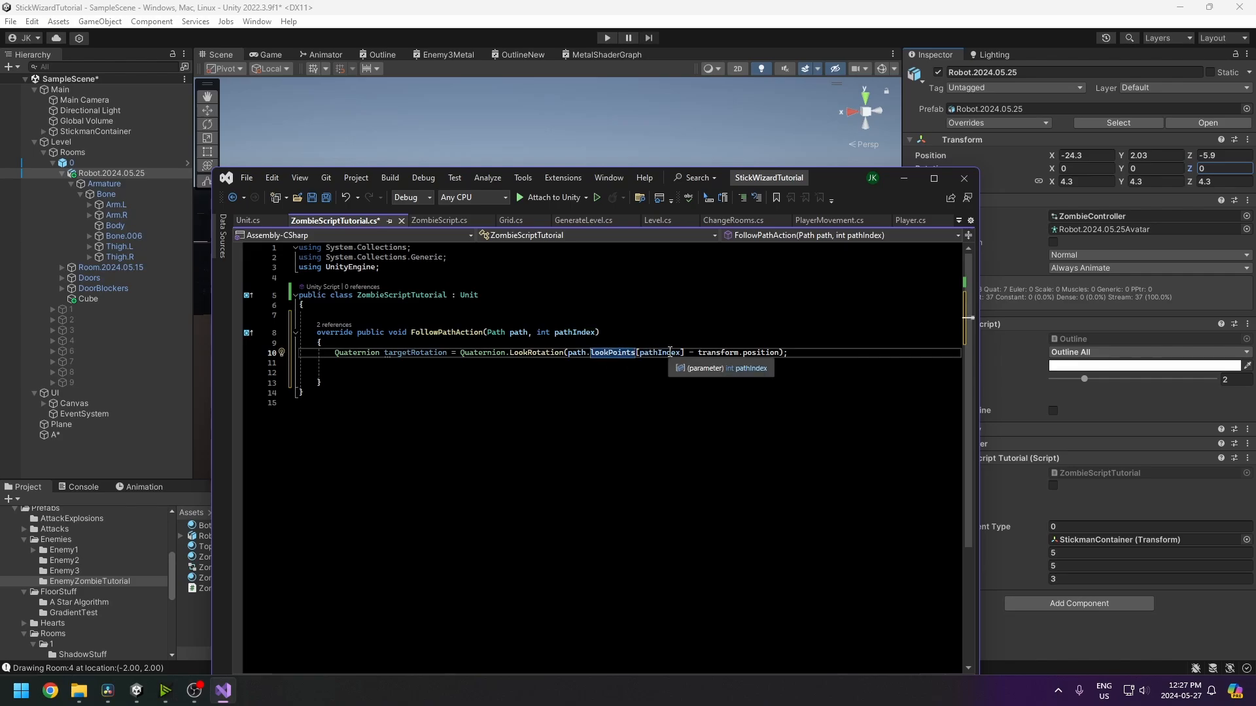
double_click(423, 355)
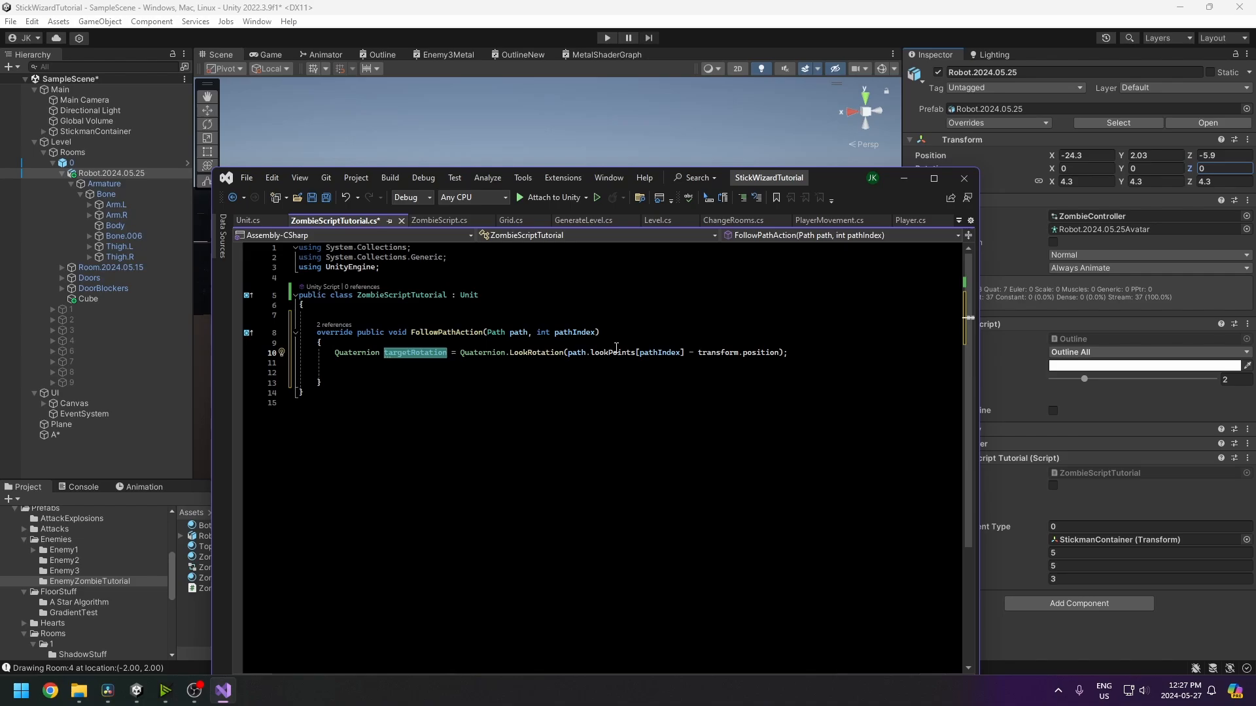
- Below the targetRotation line, add "Quaternion newTR = Quaternion.Euler(0, targetRotation.eulerAngles.y, 0);"
left_click(796, 352)
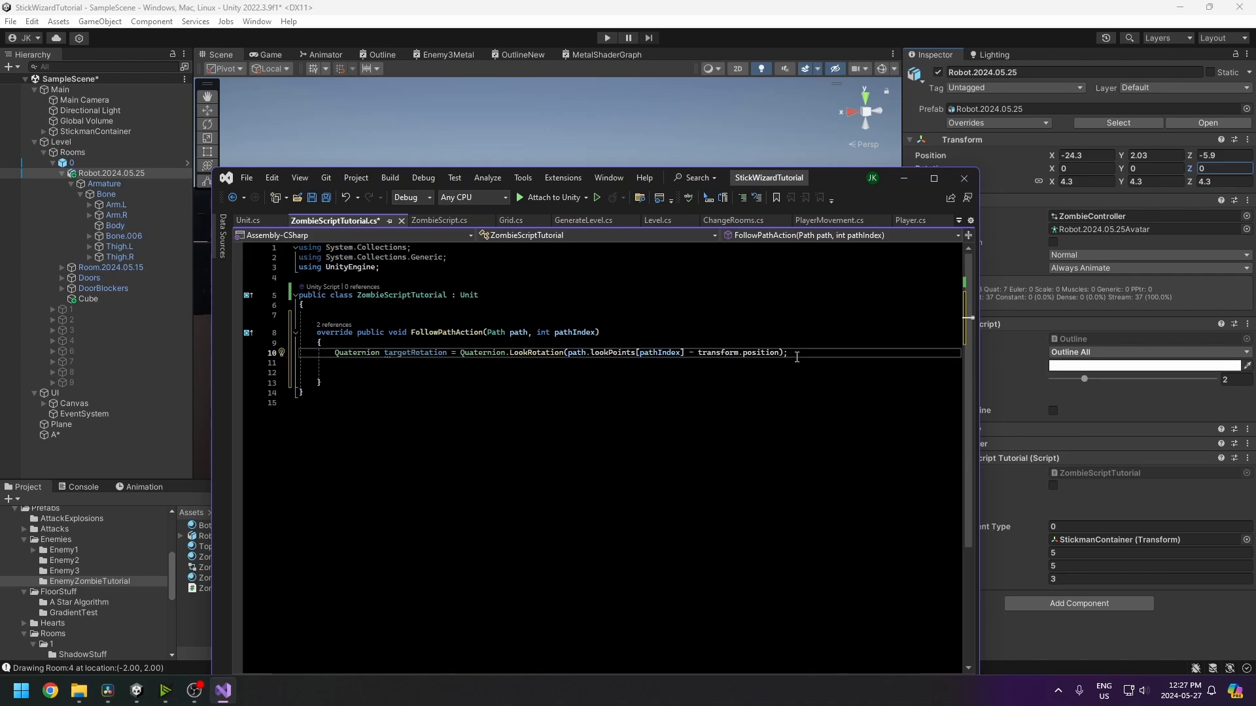
key("Return")
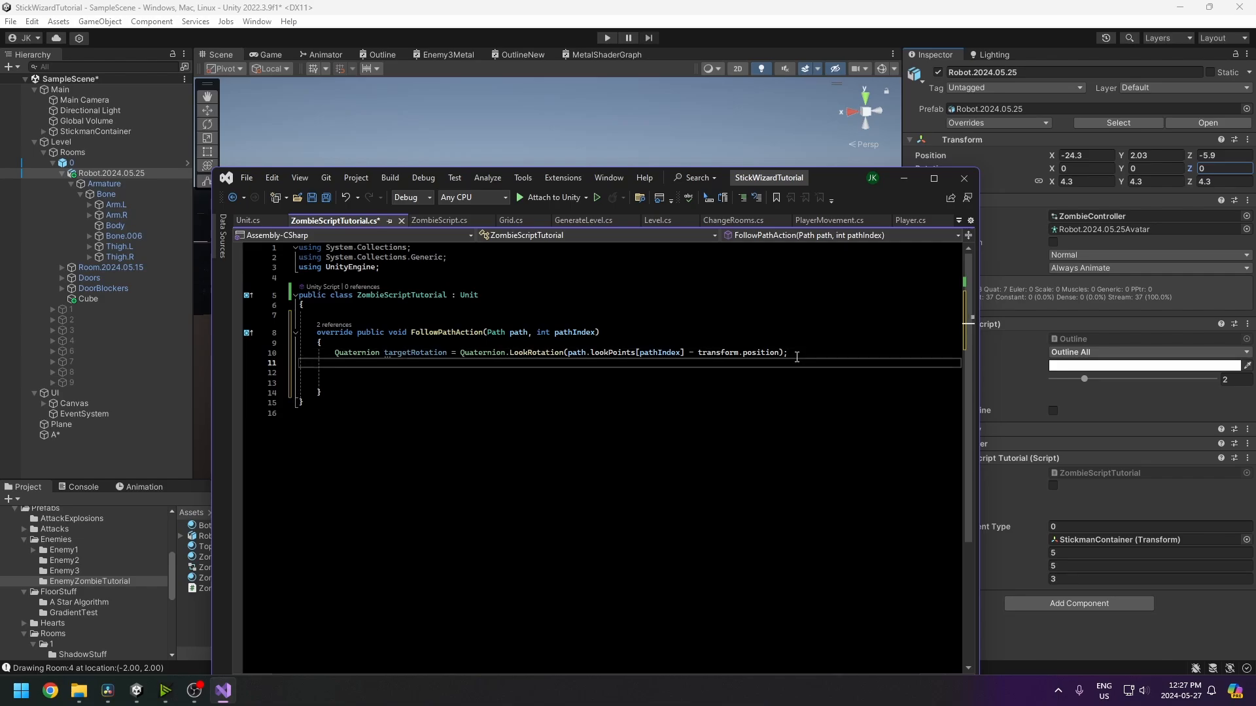
type("Quaternion")
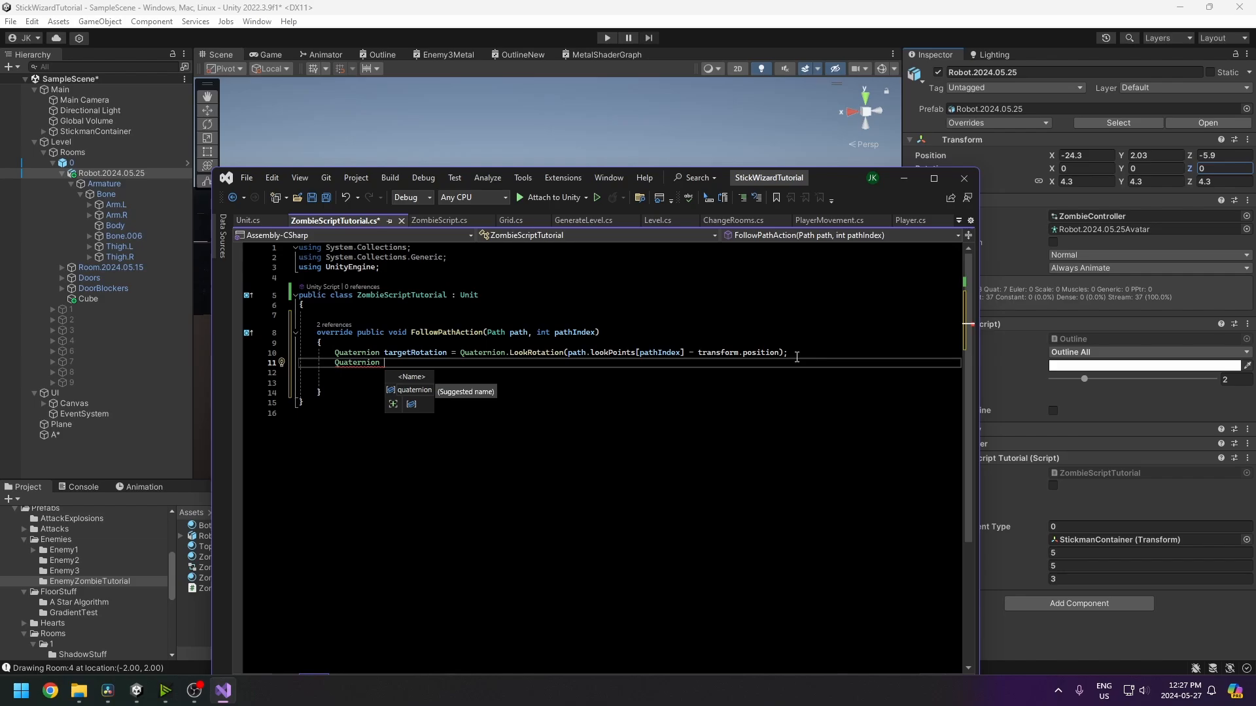
type("newTR(")
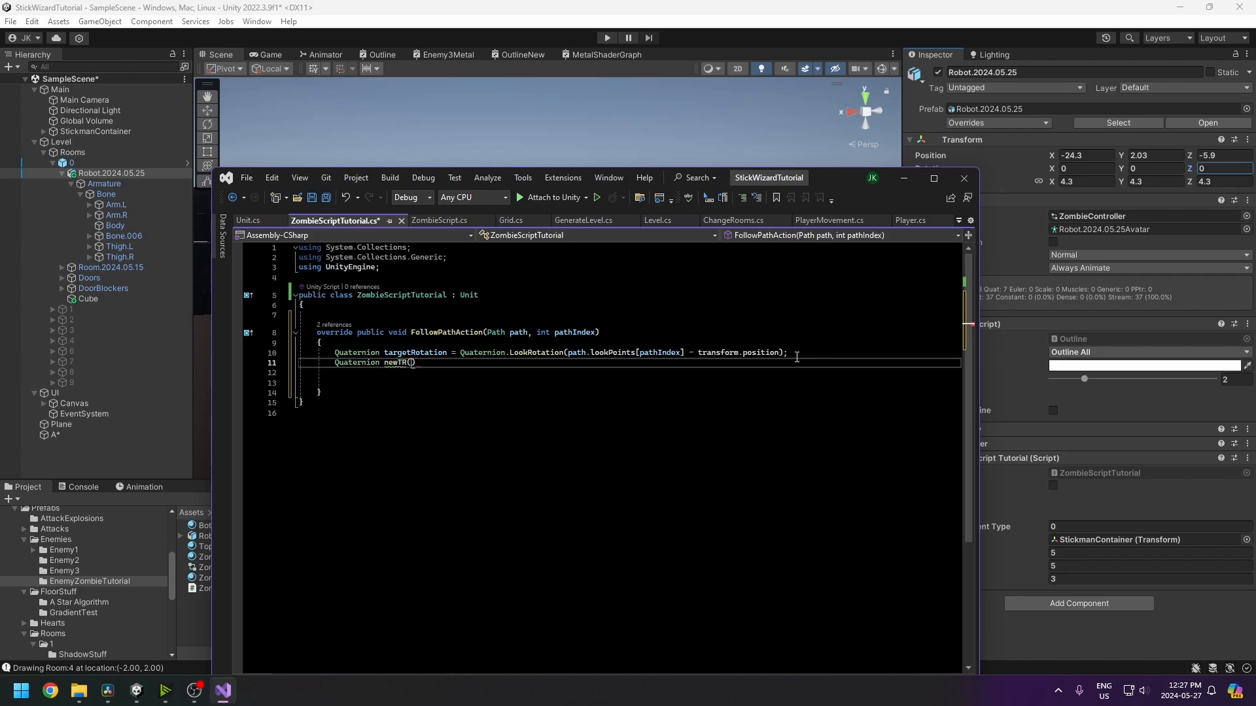
key("BackSpace")
type("Quaternion.")
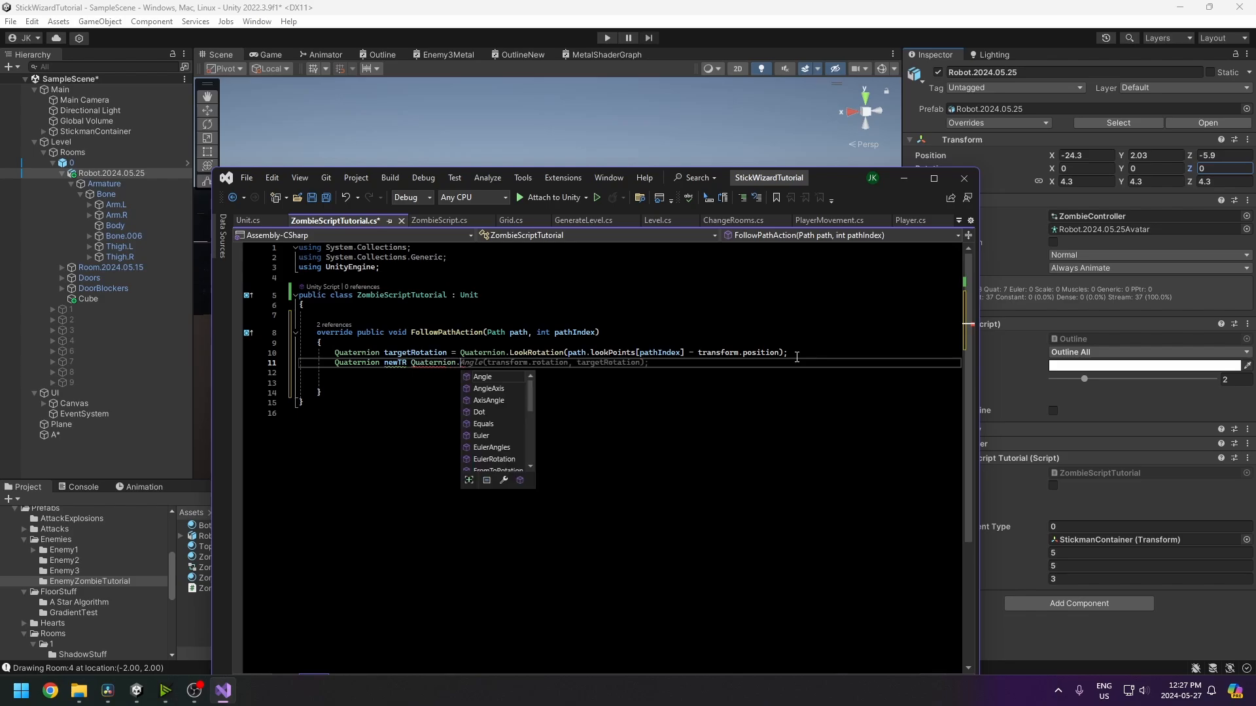
type("Euler(")
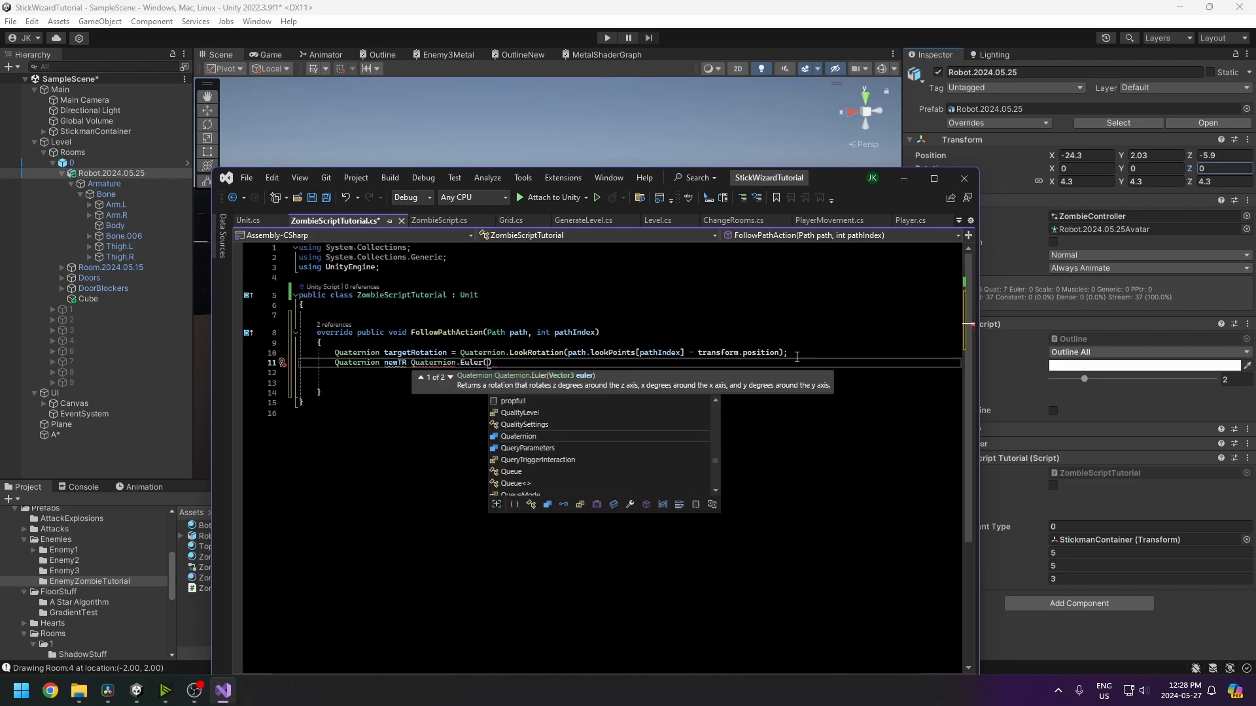
type("0,")
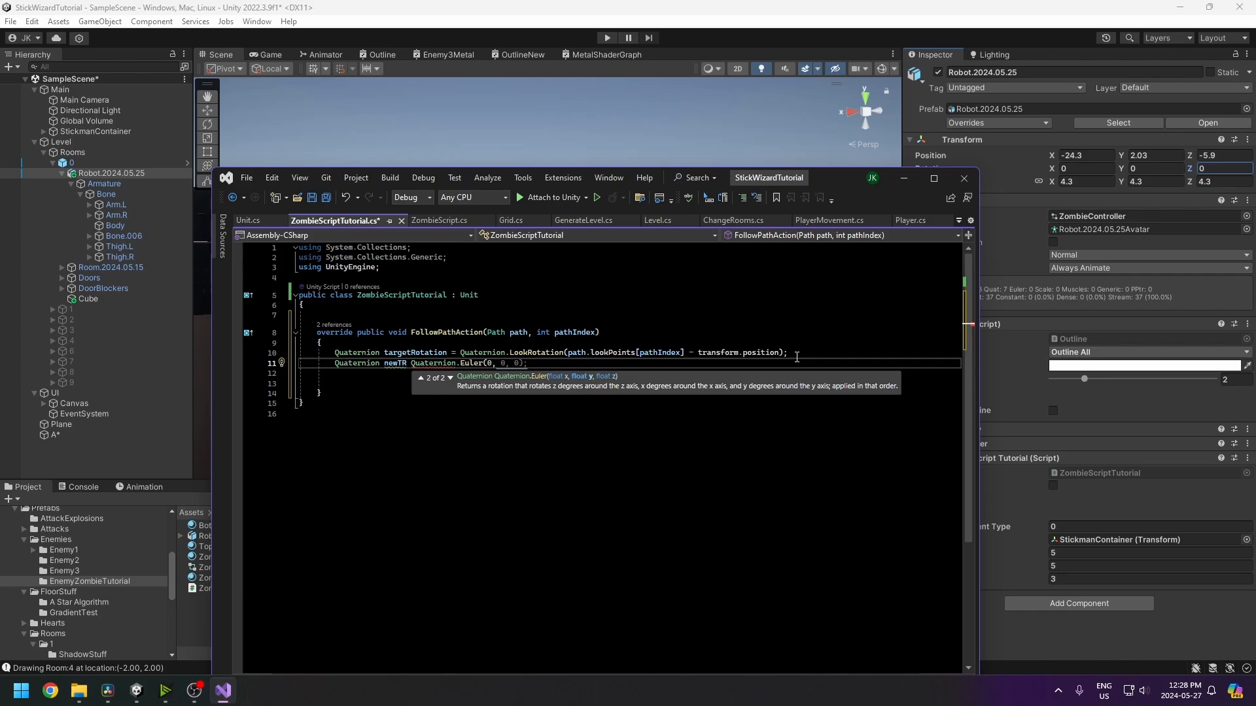
type("targetRot")
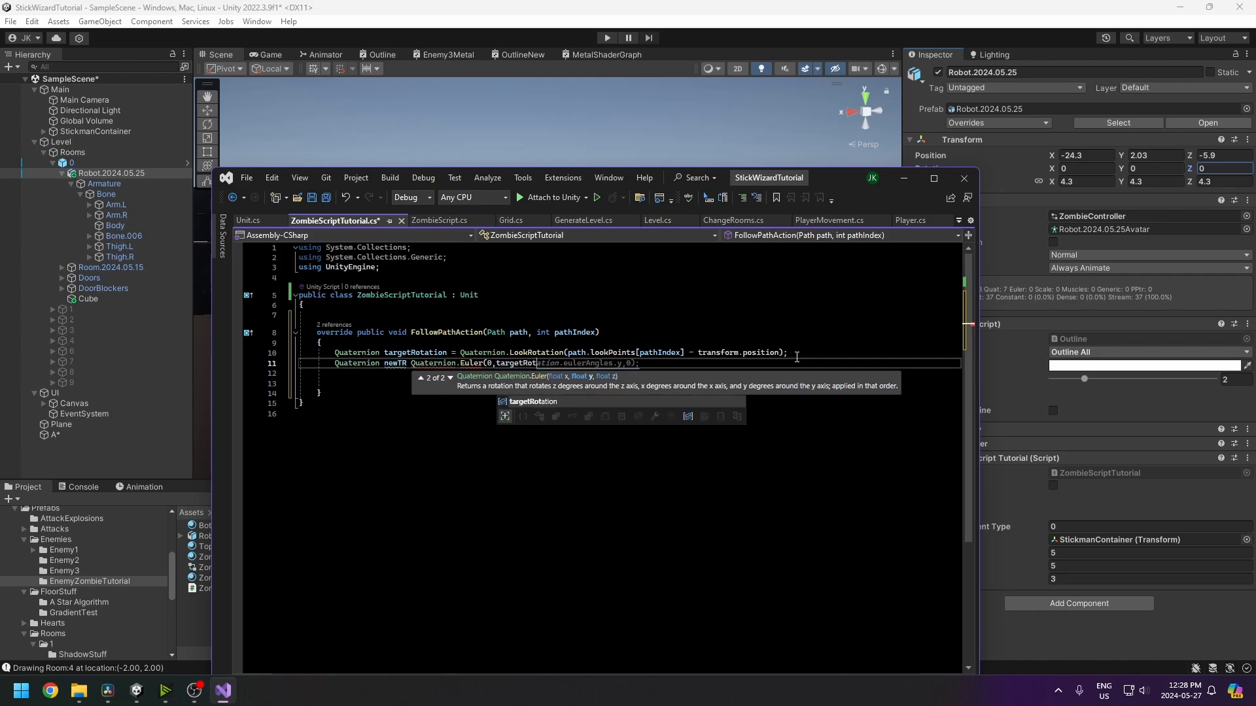
type("ation.eulerAngles.y")
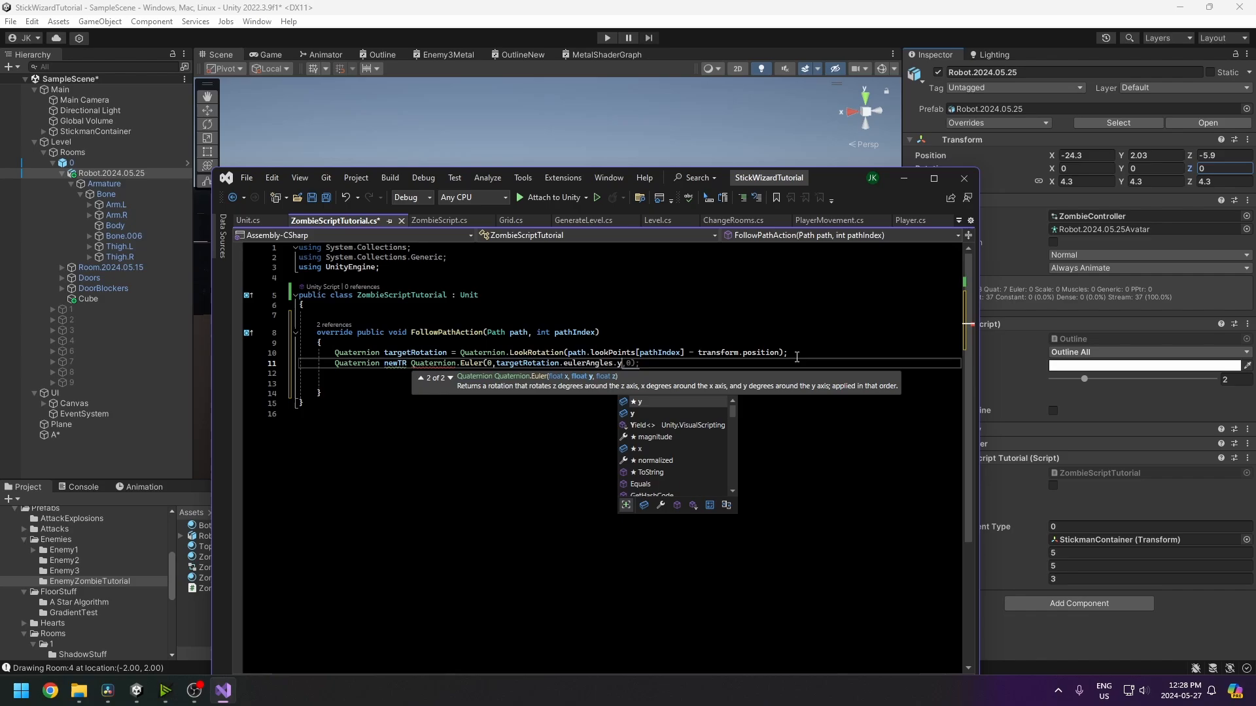
key("Tab")
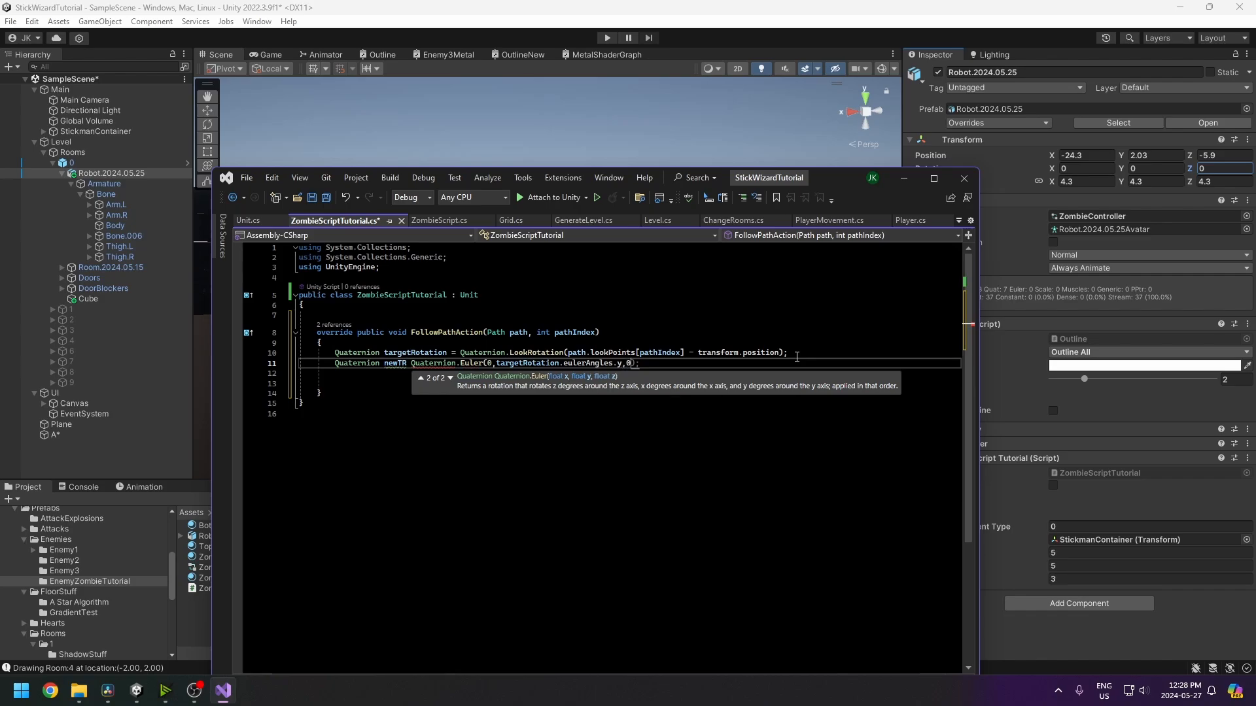
key("Tab")
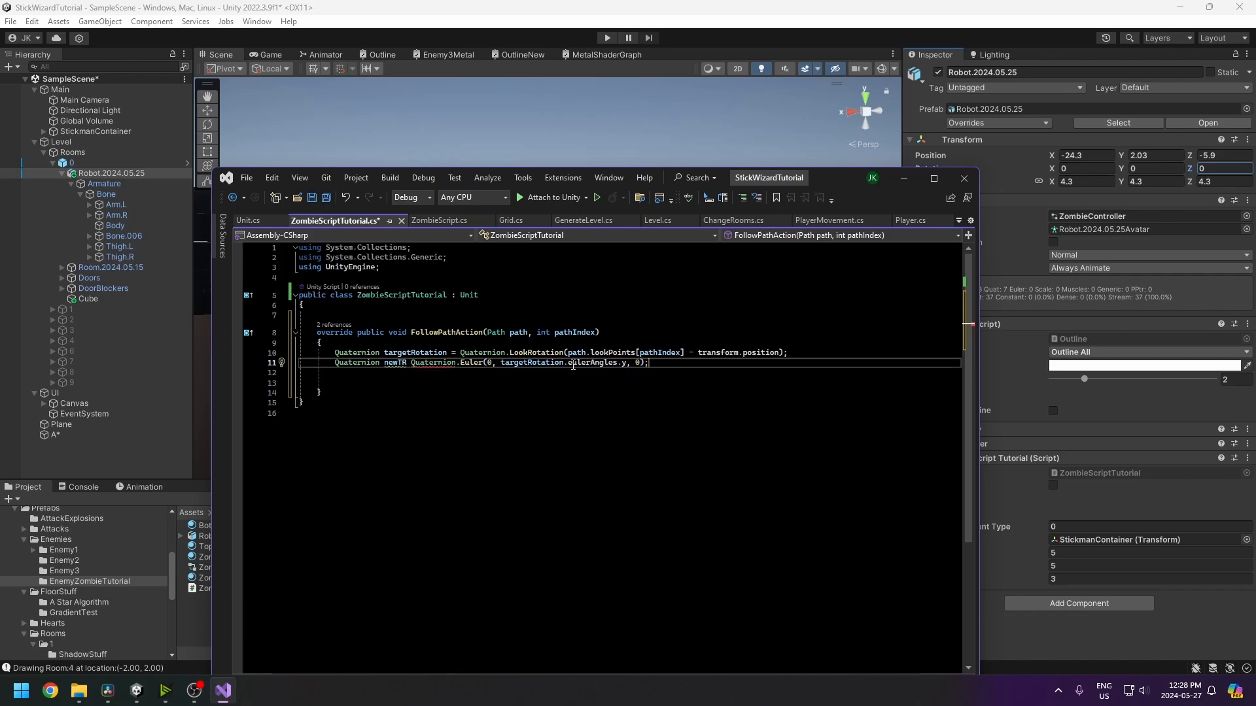
left_click(407, 363)
type("=")
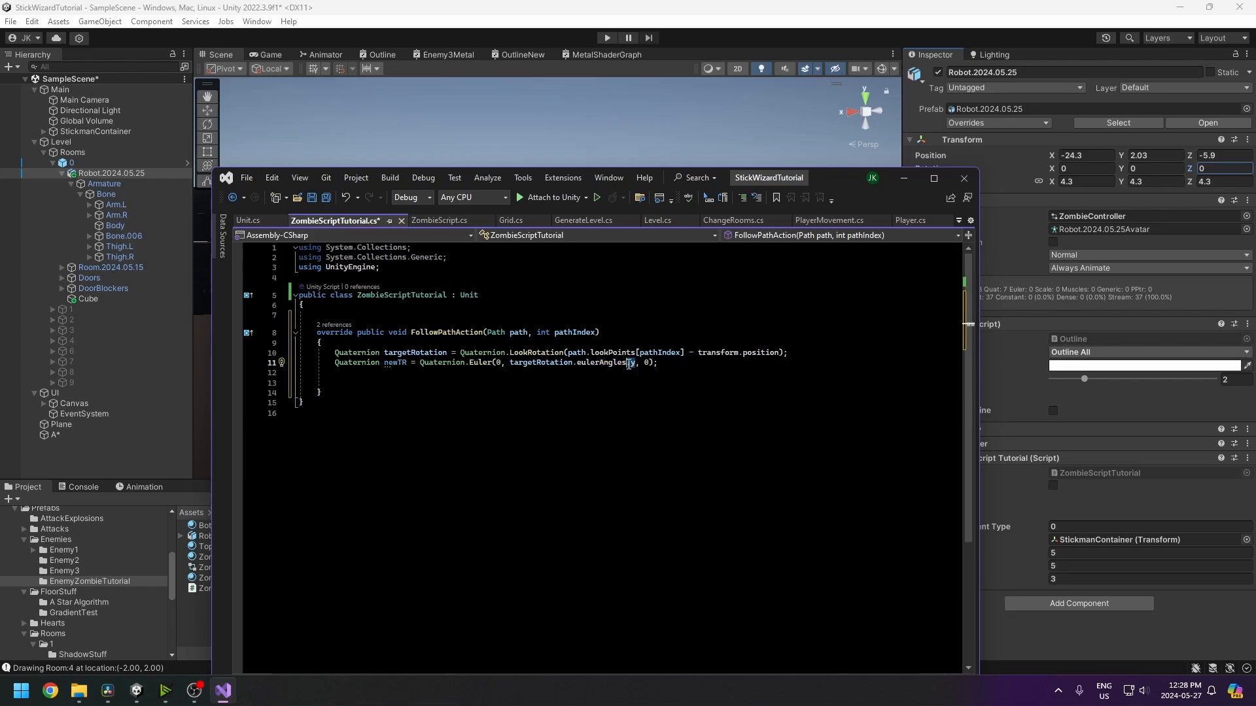
- Review the targetRotation variable and the zero X and Z arguments of the Quaternion.Euler call in the newTR line
double_click(409, 354)
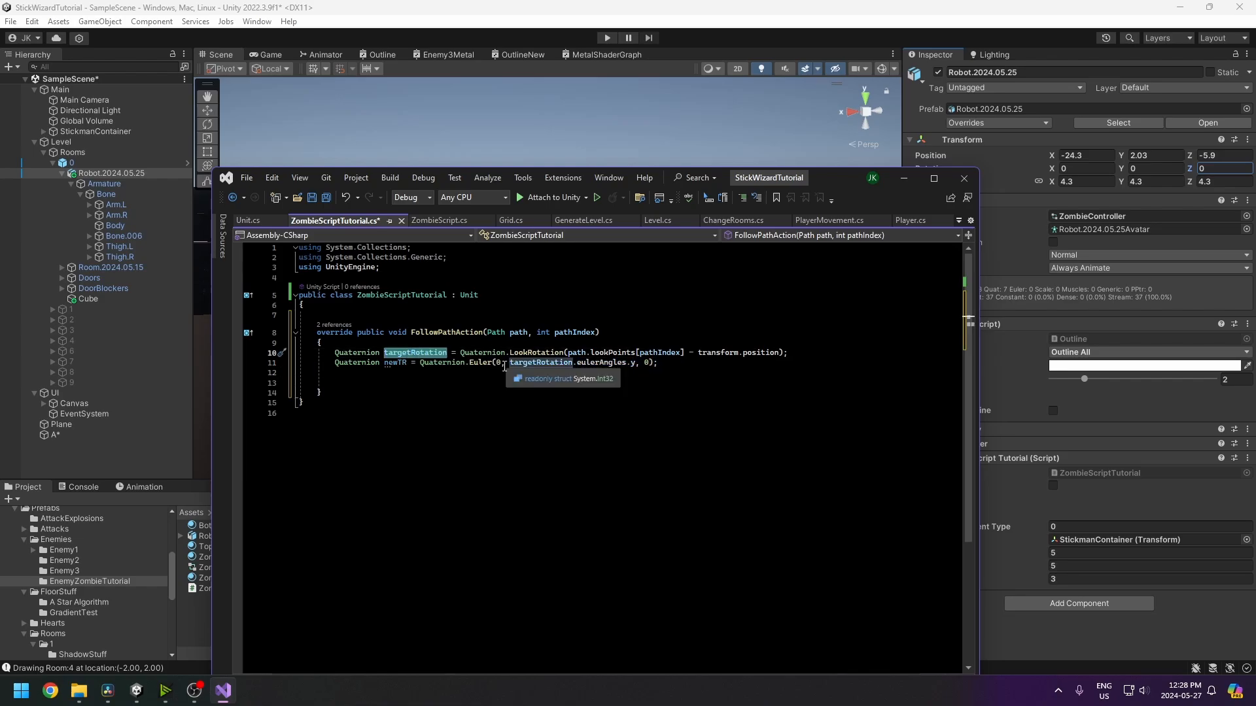
left_click(497, 363)
left_click(640, 363)
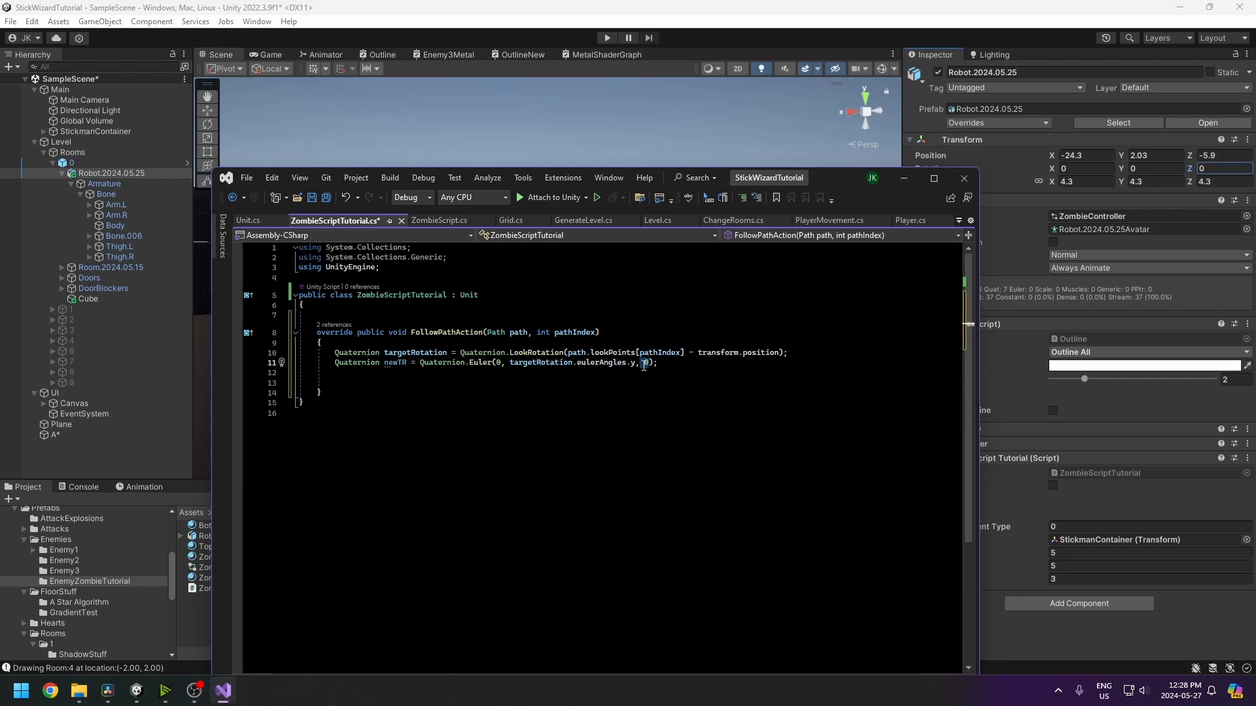
- Below the newTR line, add "transform.rotation = Quaternion.Slerp(transform.rotation, newTR, Time.deltaTime * TurnSpeed);" and highlight TurnSpeed
left_click(668, 368)
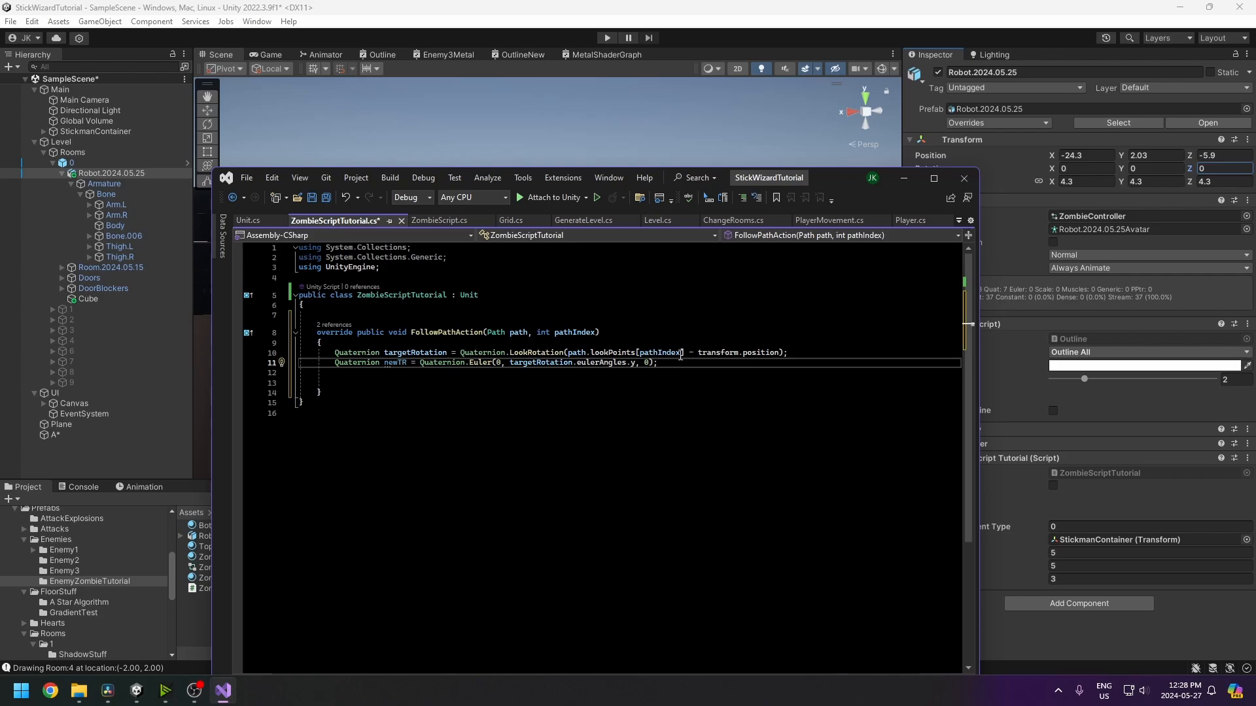
key("Return")
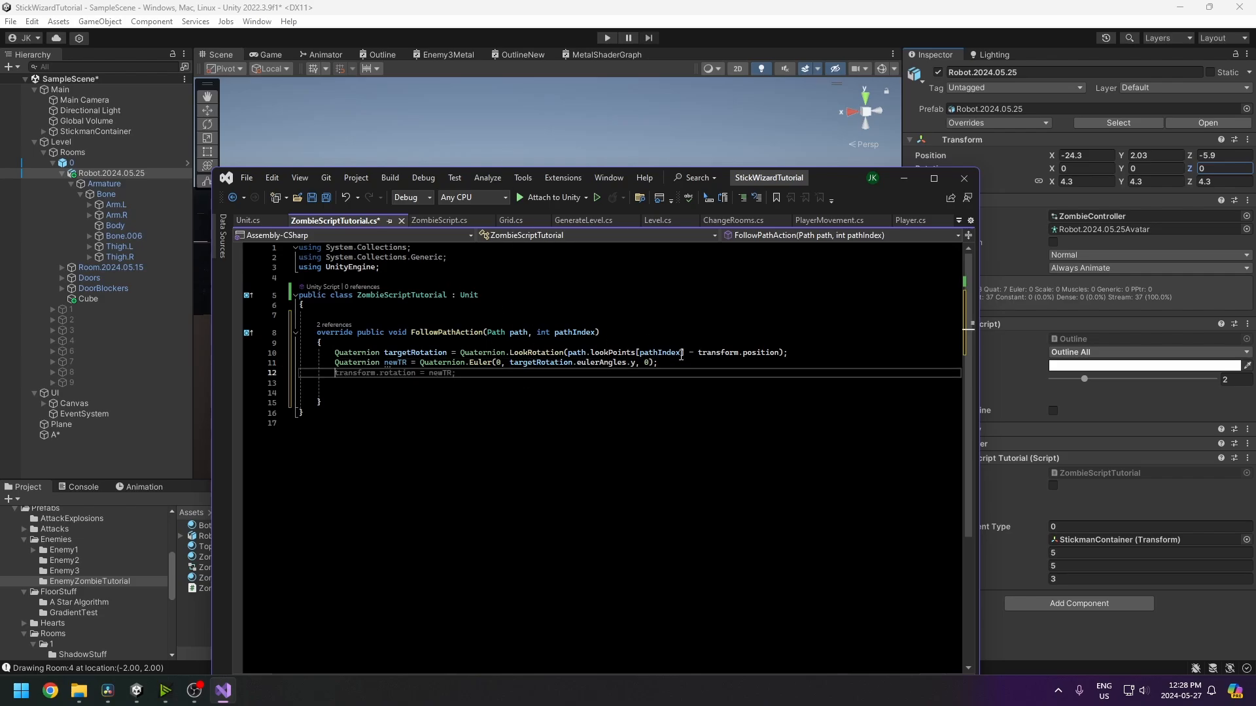
type("transform.rotation =")
left_click(372, 377)
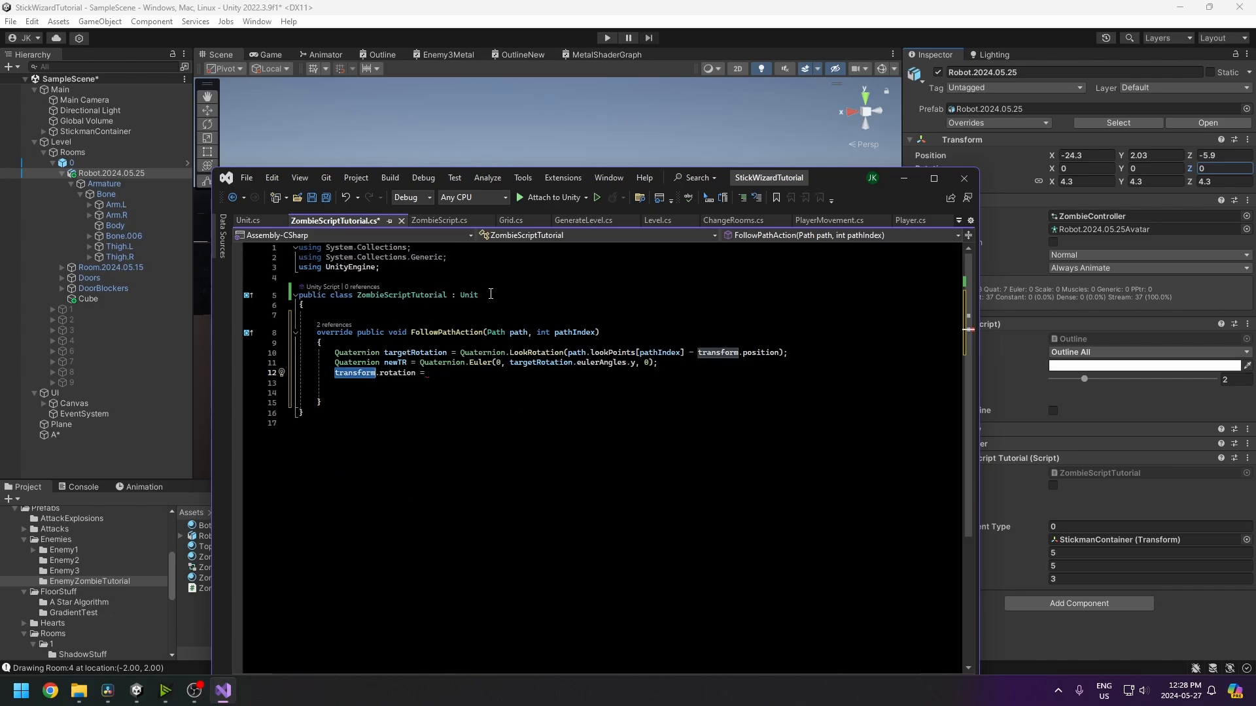
left_click_drag(491, 295, 322, 287)
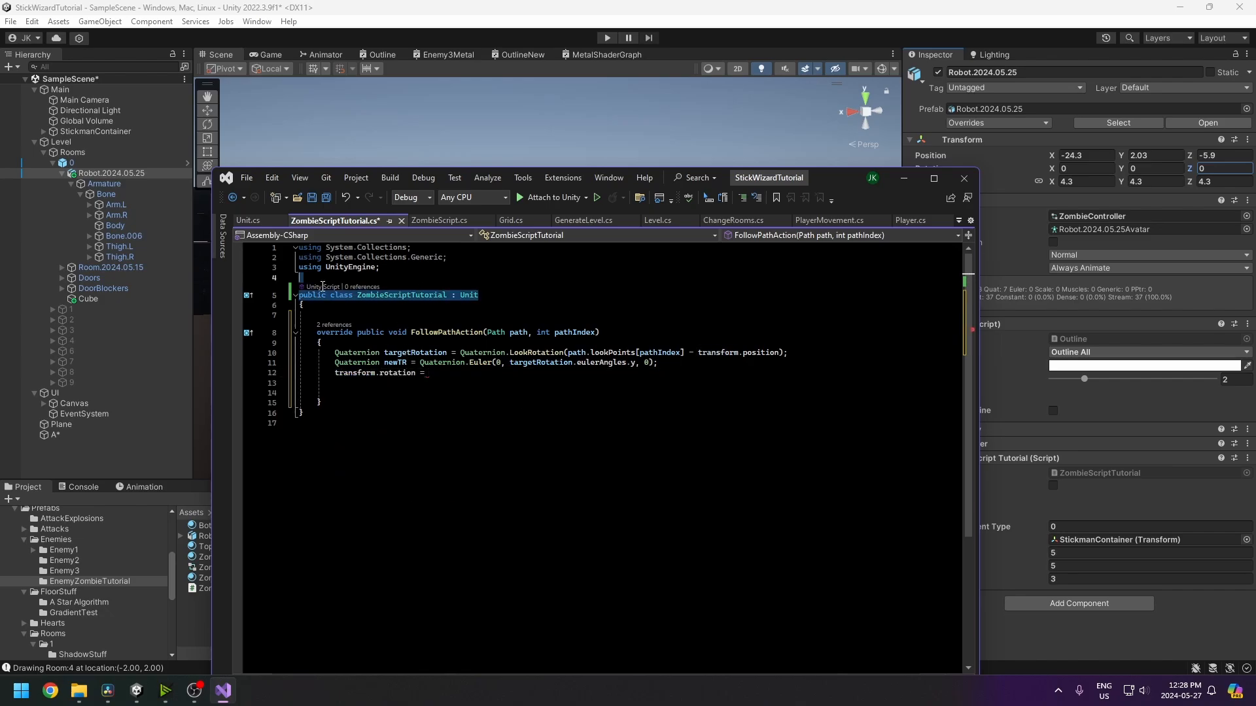
left_click(435, 377)
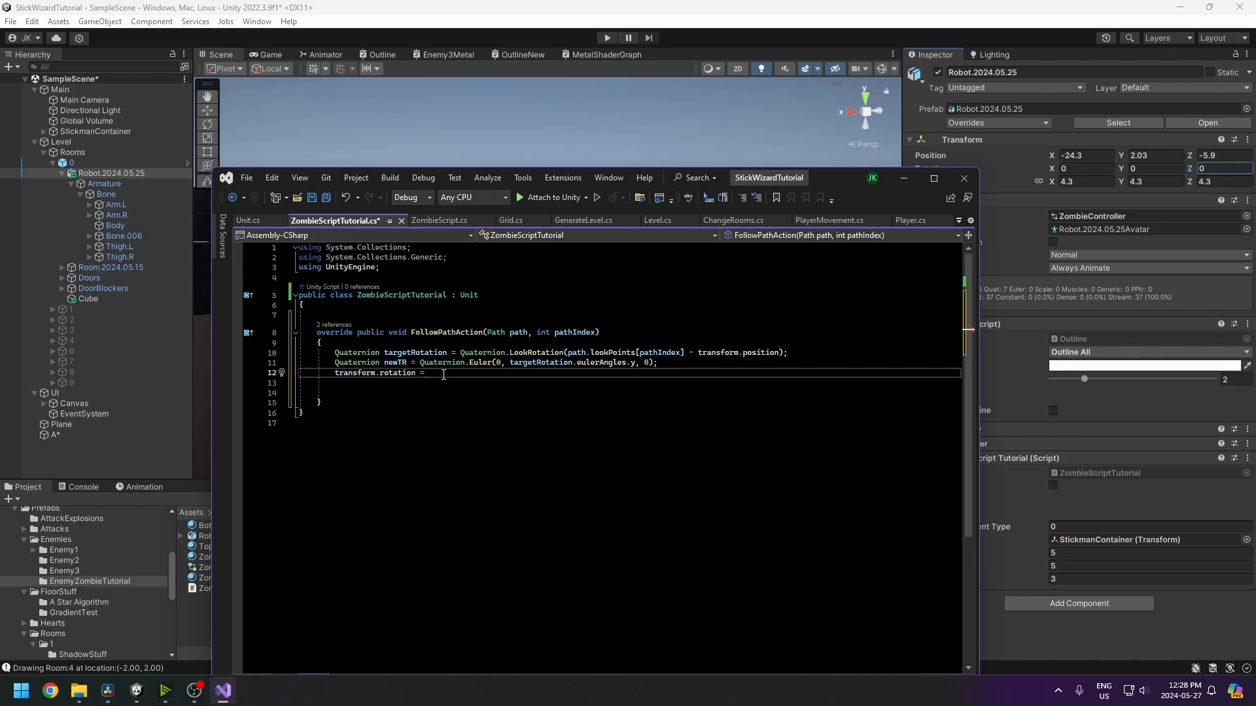
type("Quaternion.Sler")
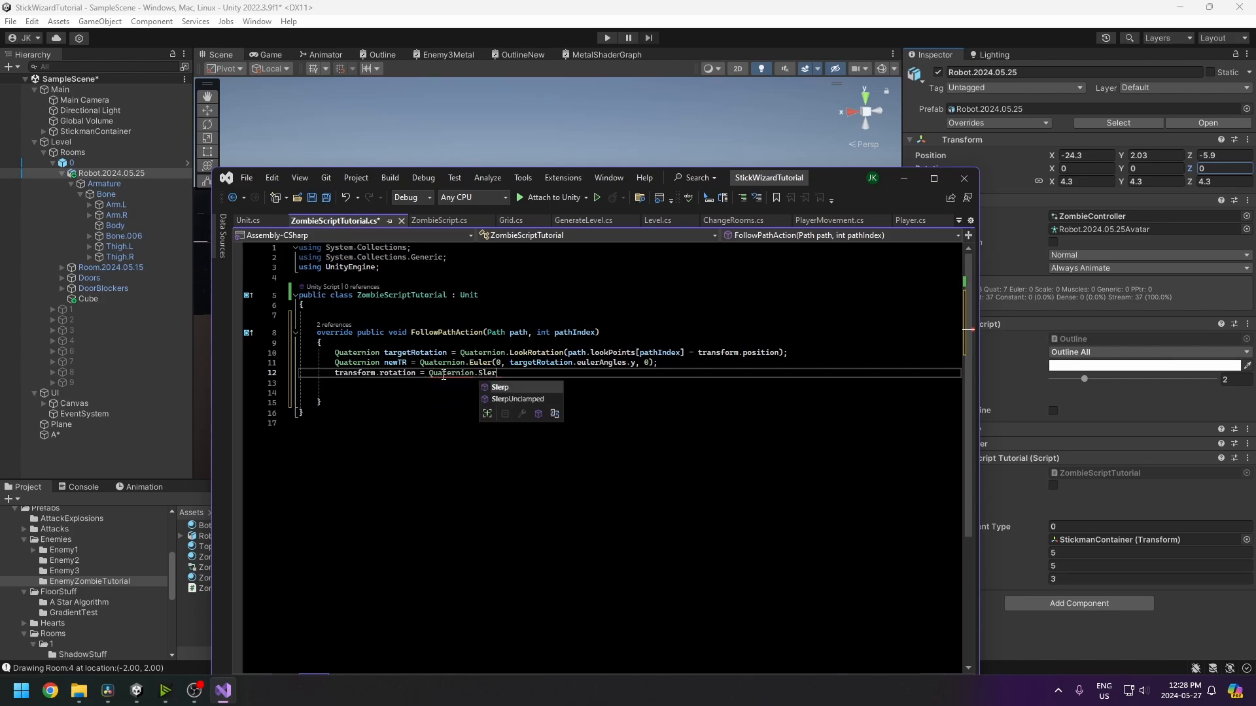
key("Tab")
key("Return")
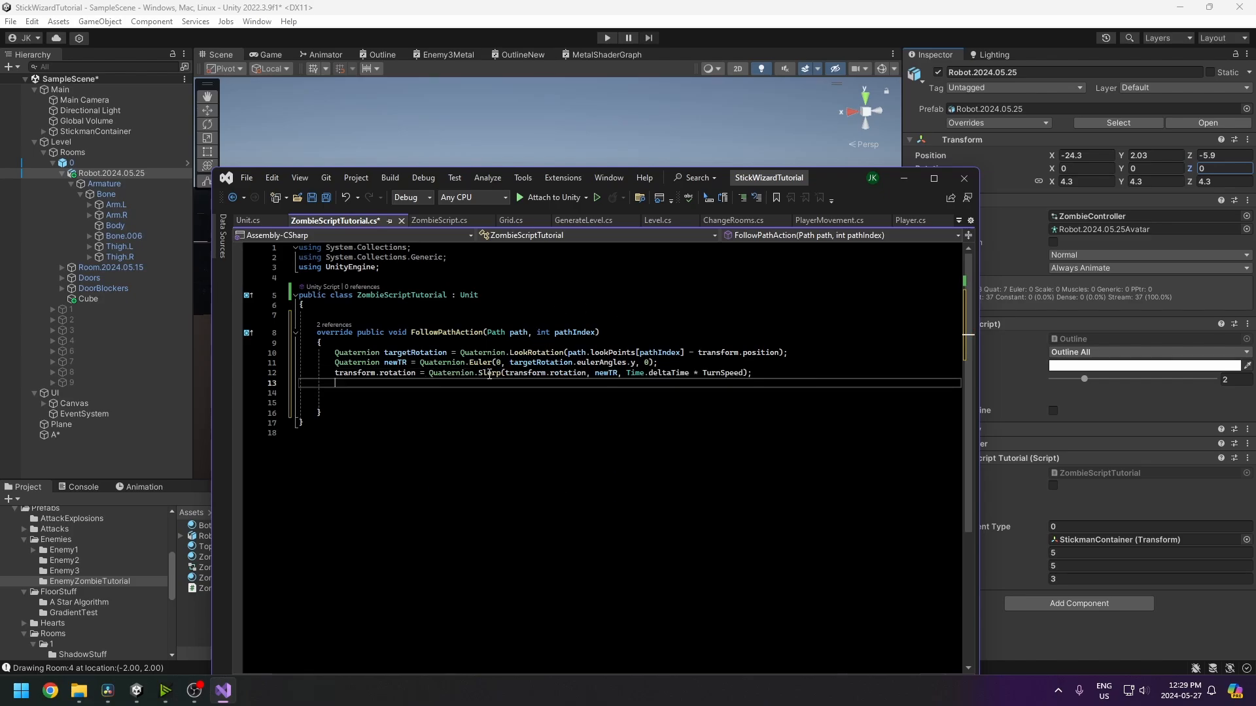
double_click(718, 374)
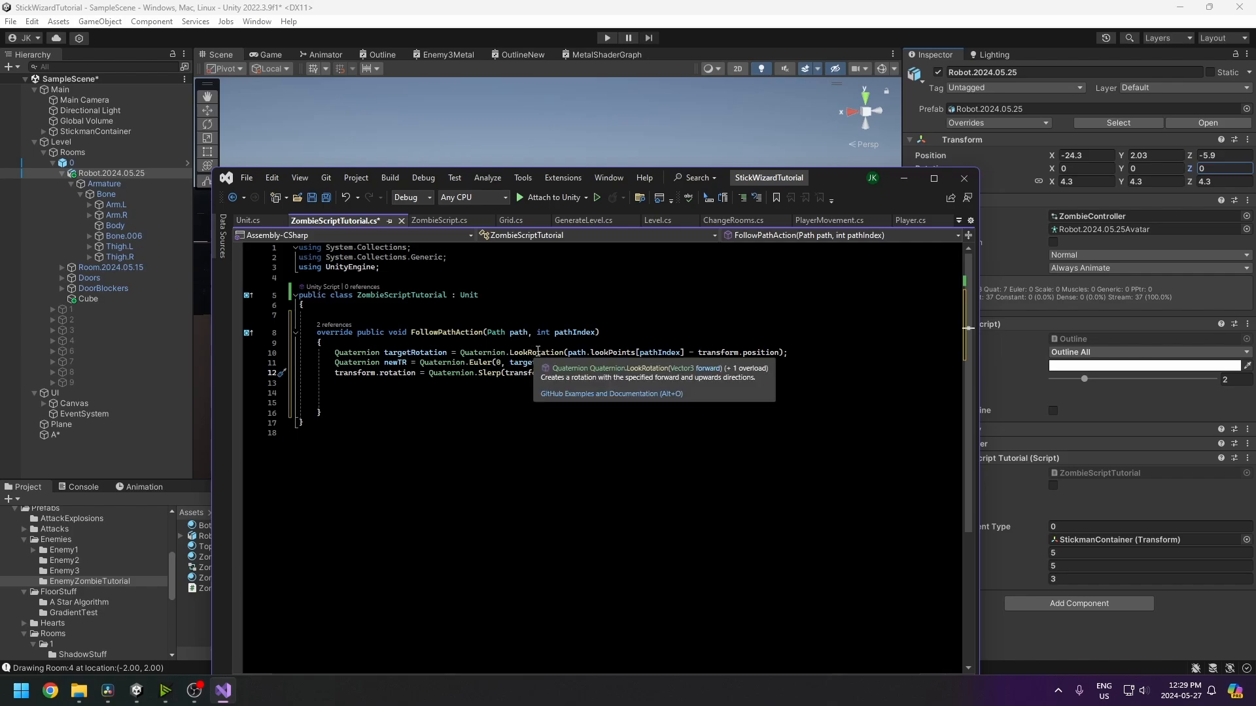
- Open Paint, enlarge the canvas to about 751 × 425 px, and sketch a rectangle with one ellipse above it and one below
left_click(13, 690)
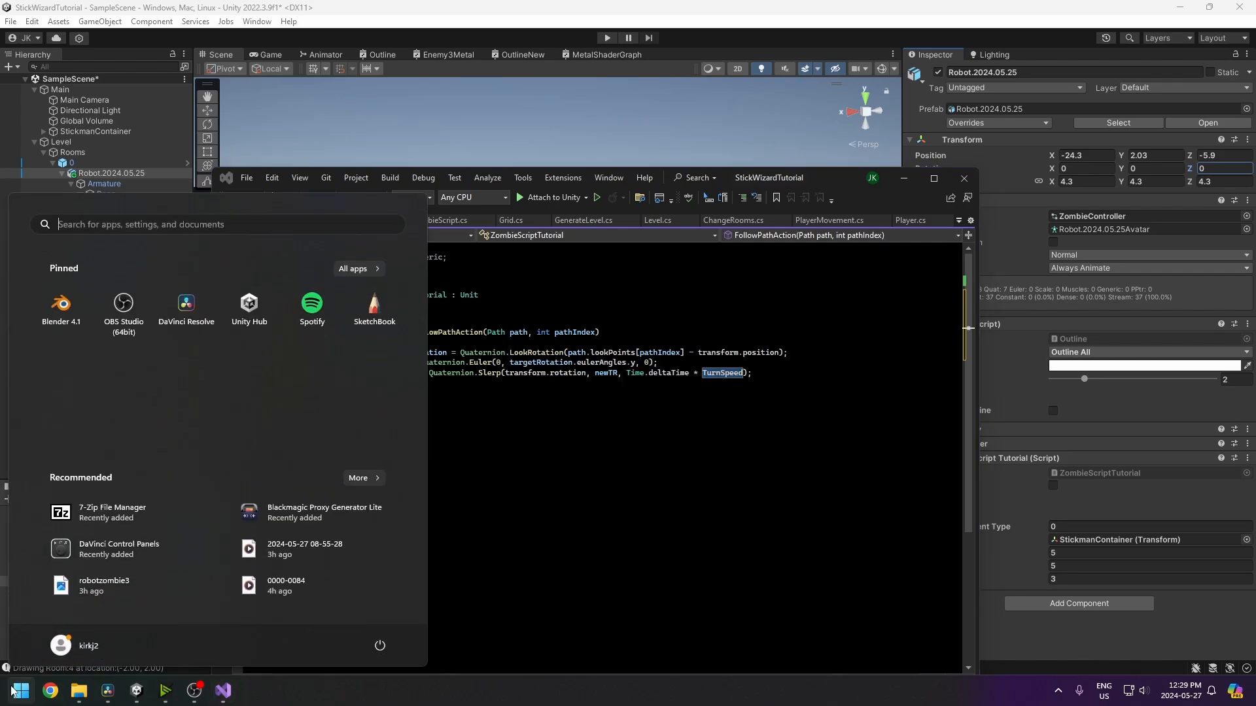
type("paint")
key("Return")
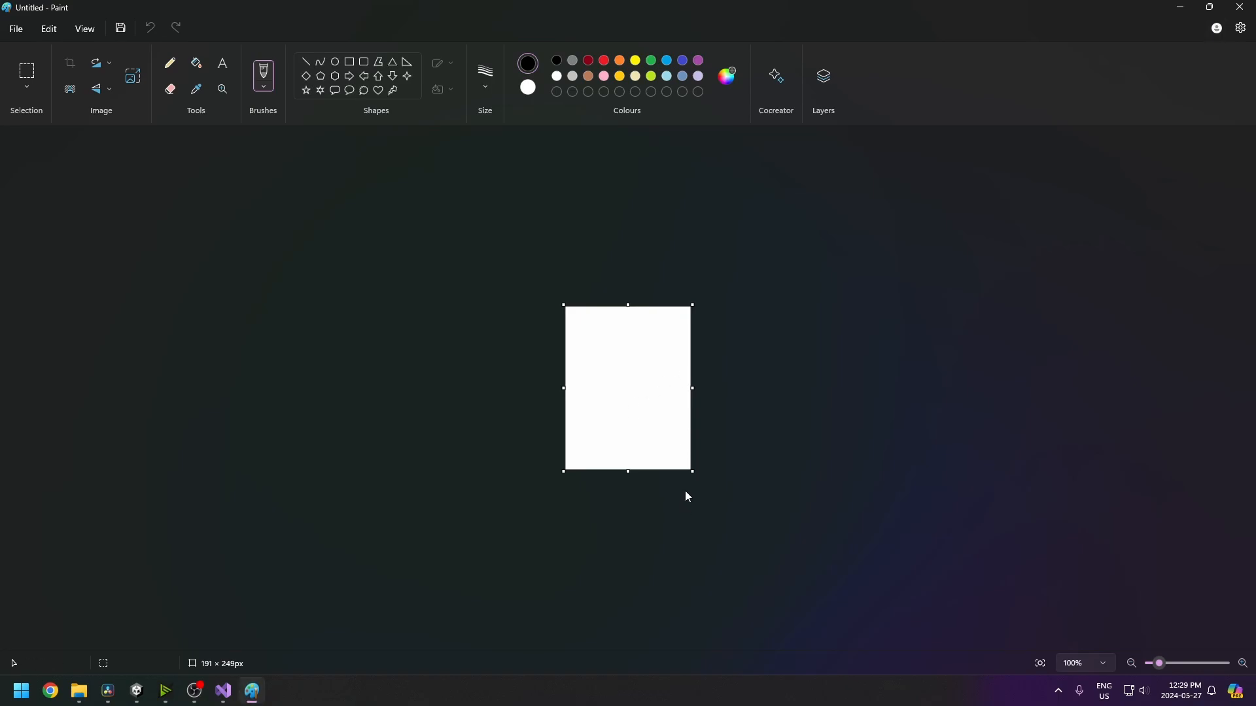
left_click_drag(693, 472, 1056, 584)
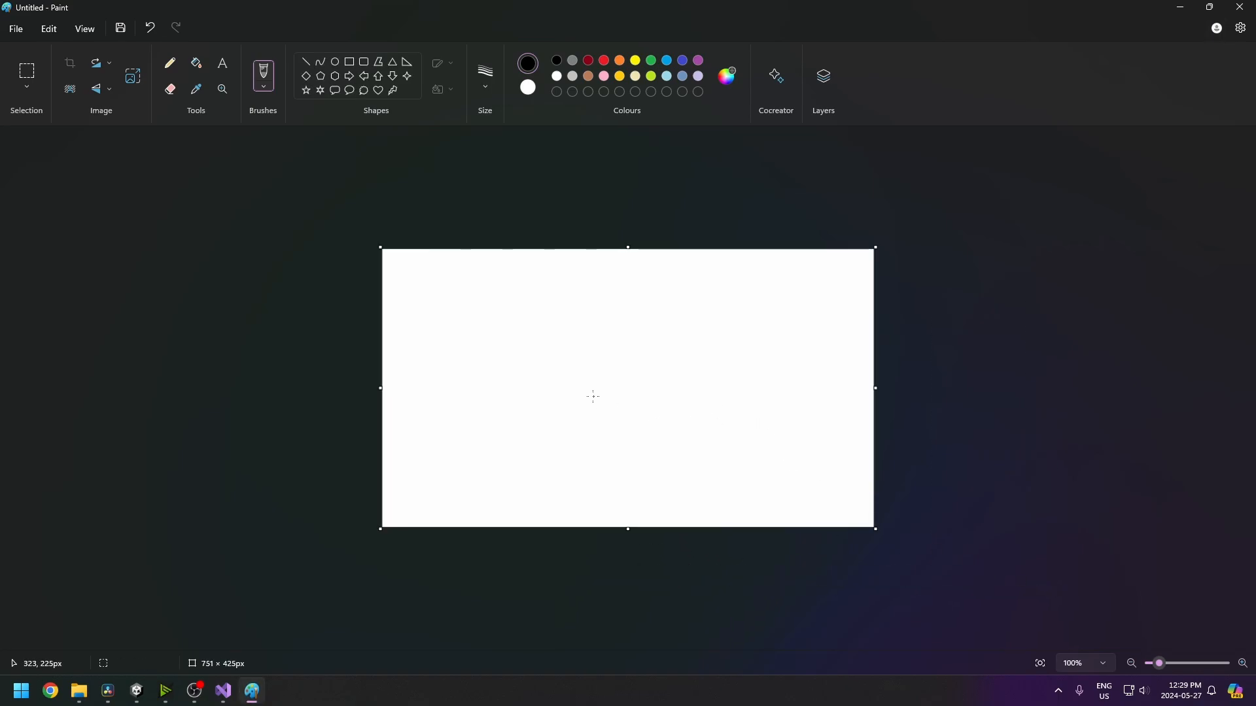
left_click_drag(626, 412, 626, 410)
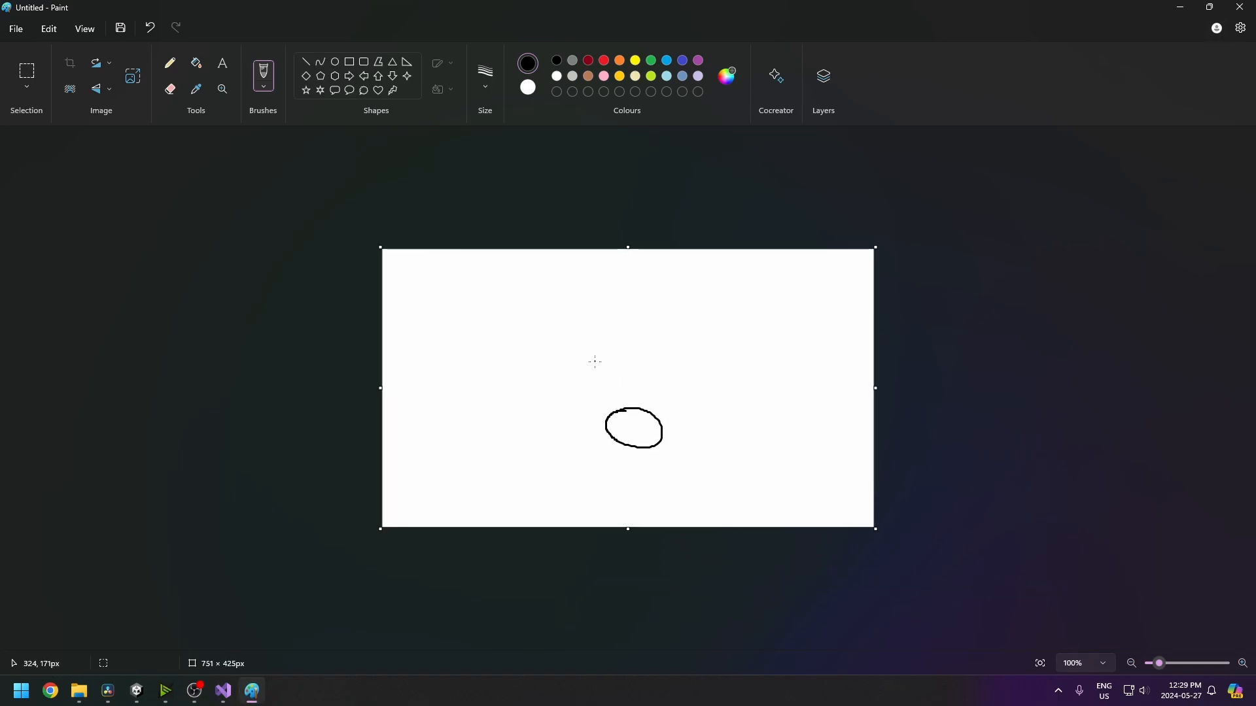
mouse_move(580, 329)
left_mouse_down()
mouse_move(580, 361)
mouse_move(705, 320)
mouse_move(584, 318)
left_mouse_up()
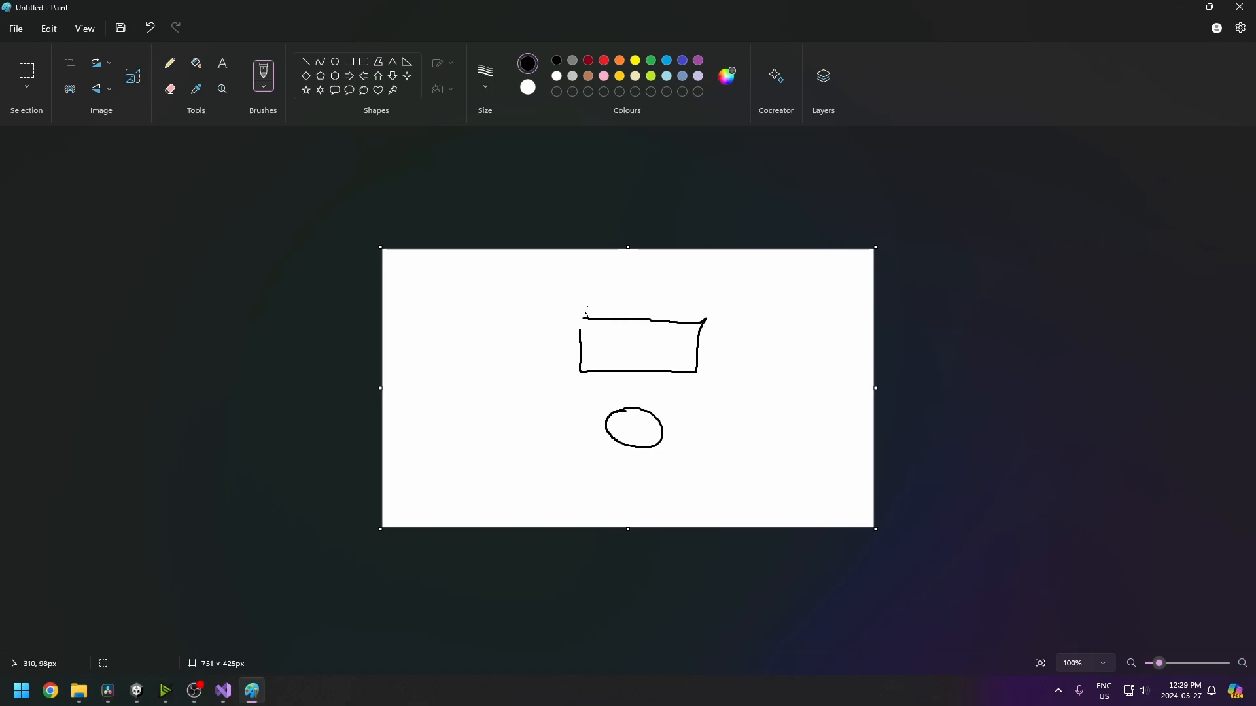
mouse_move(612, 268)
left_mouse_down()
mouse_move(629, 296)
mouse_move(613, 268)
left_mouse_up()
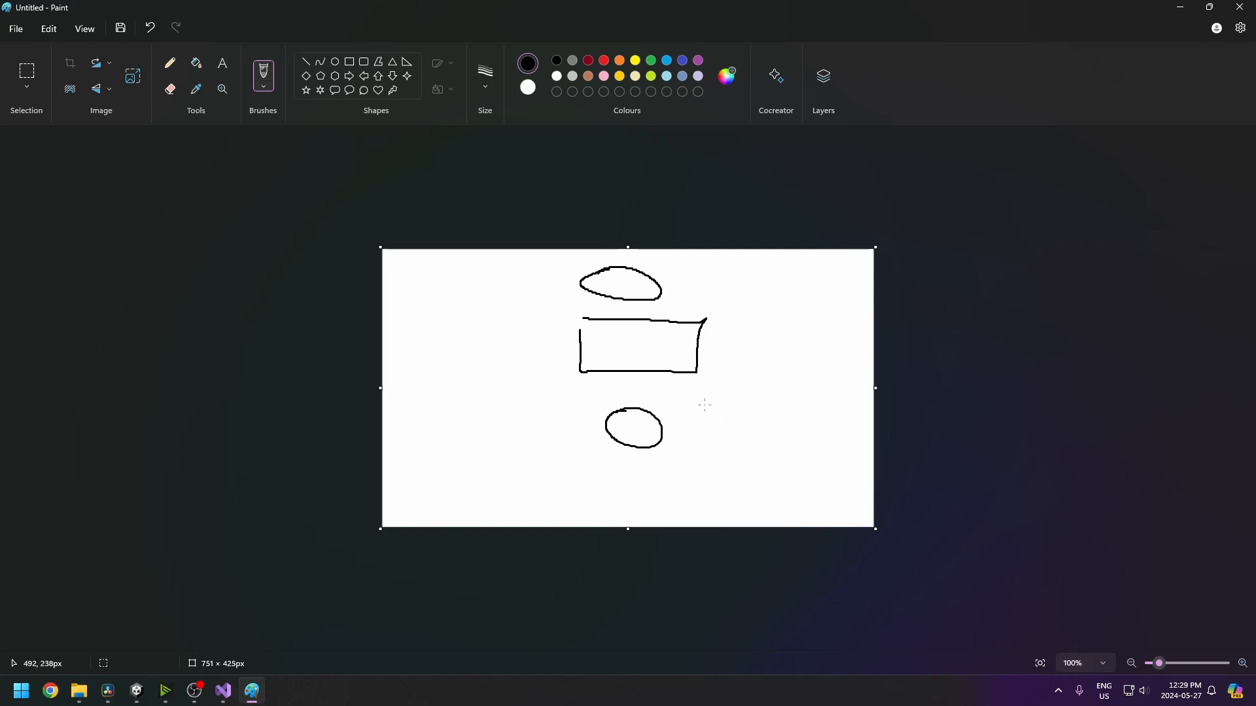
- Sketch three path points around the rectangle's right side, with direction lines, intermediate turn strokes and a double-headed arc between the directions
left_click(706, 405)
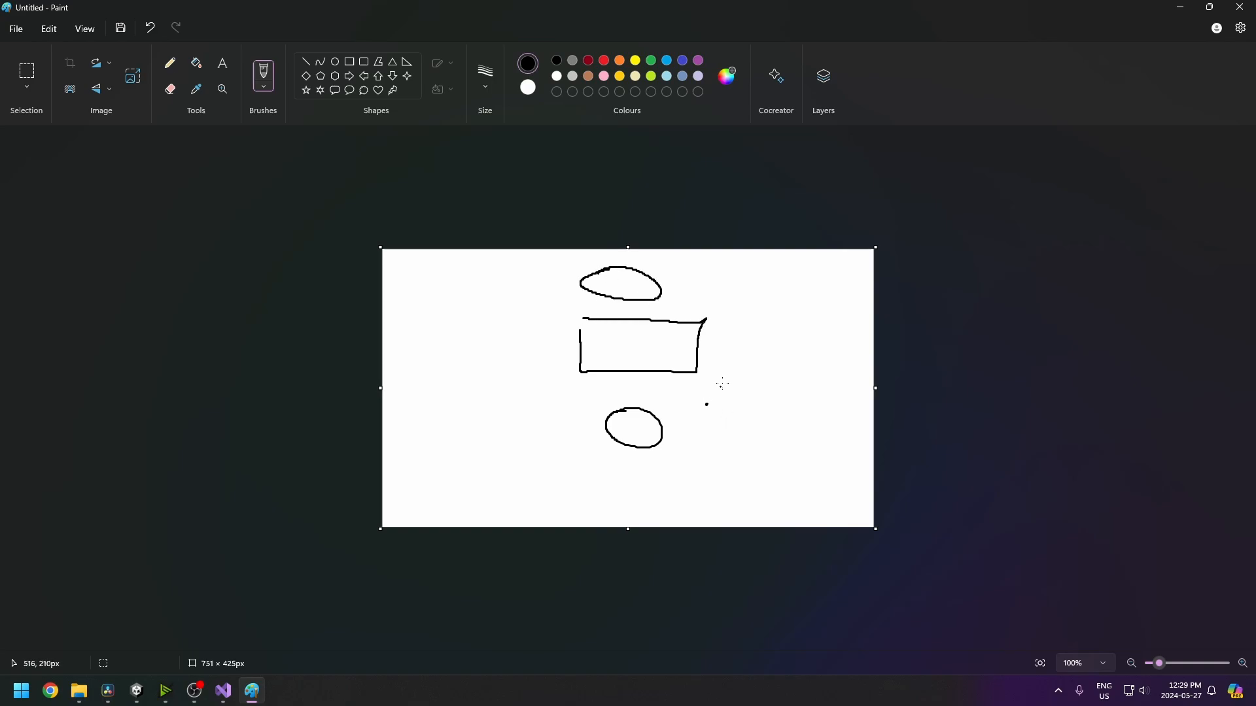
left_click(731, 345)
left_click(681, 290)
left_click_drag(732, 342, 742, 331)
mouse_move(713, 389)
left_mouse_down()
mouse_move(730, 351)
mouse_move(696, 305)
mouse_move(706, 329)
mouse_move(752, 304)
mouse_move(725, 296)
left_mouse_up()
left_click_drag(719, 308, 697, 287)
left_click_drag(694, 307, 690, 296)
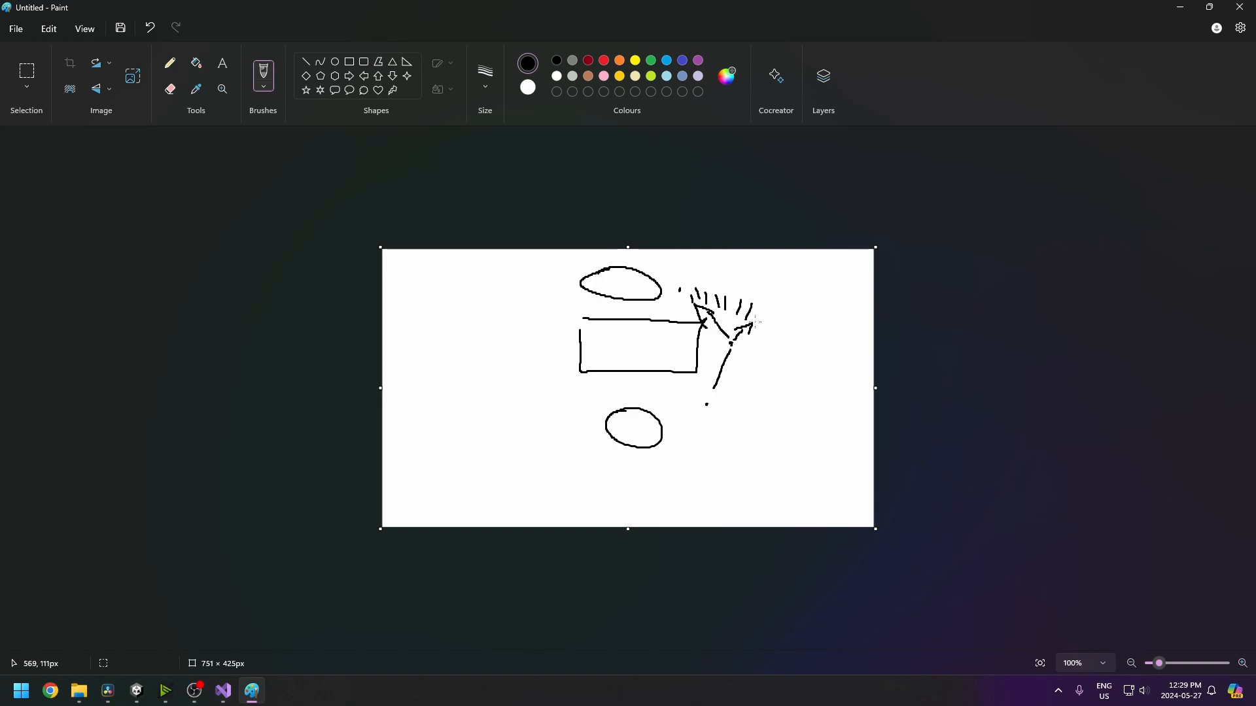
mouse_move(699, 279)
left_mouse_down()
mouse_move(768, 291)
mouse_move(692, 285)
mouse_move(780, 306)
mouse_move(756, 292)
left_mouse_up()
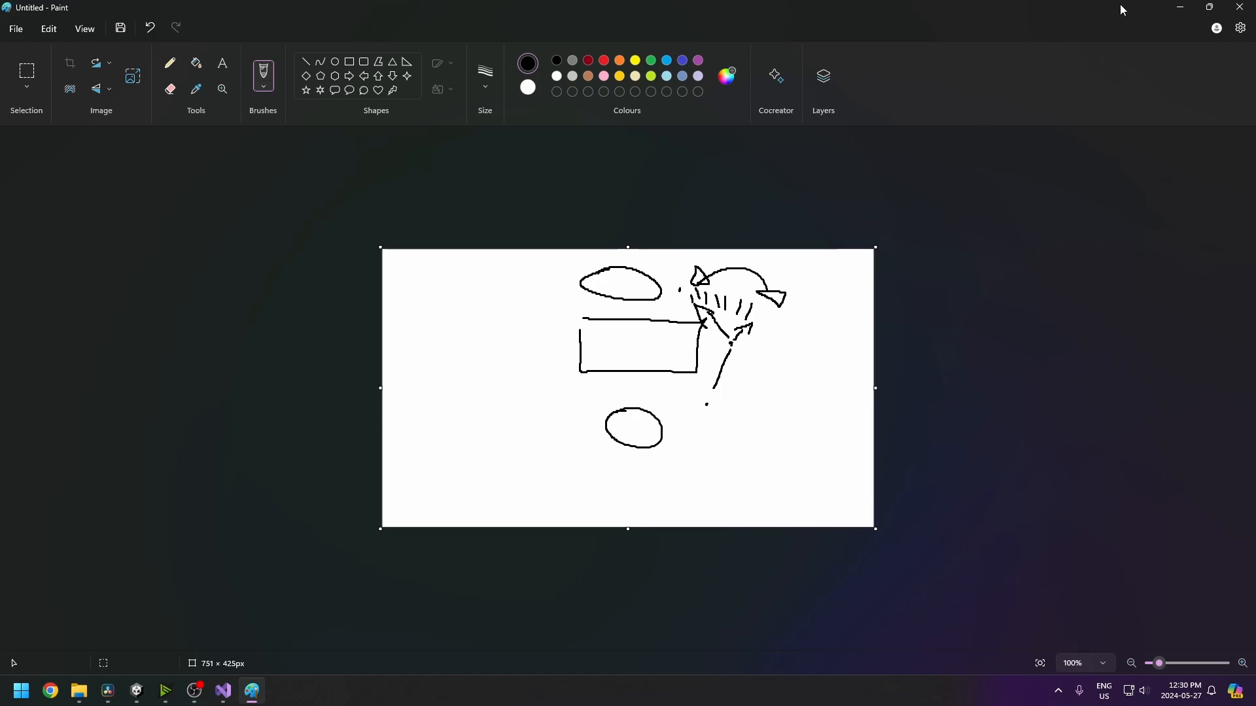
- Return to Visual Studio and review the Slerp call and its TurnSpeed factor in the transform.rotation line
left_click(1180, 7)
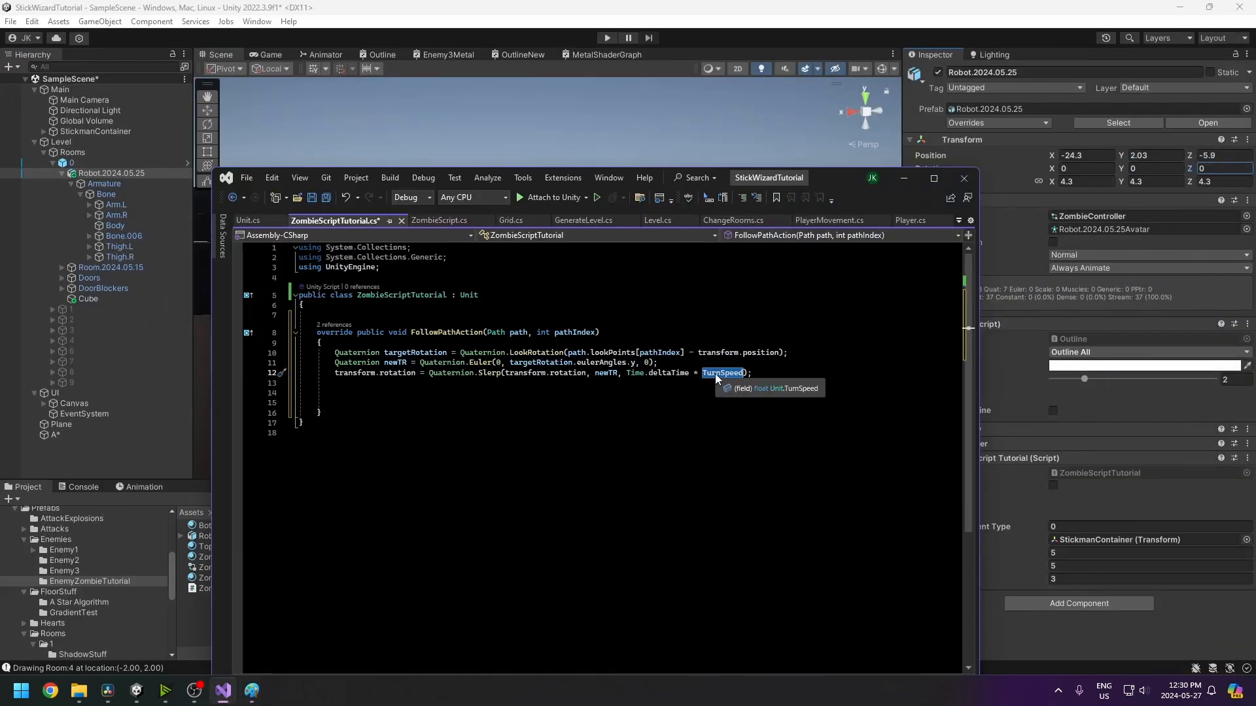
left_click(490, 374)
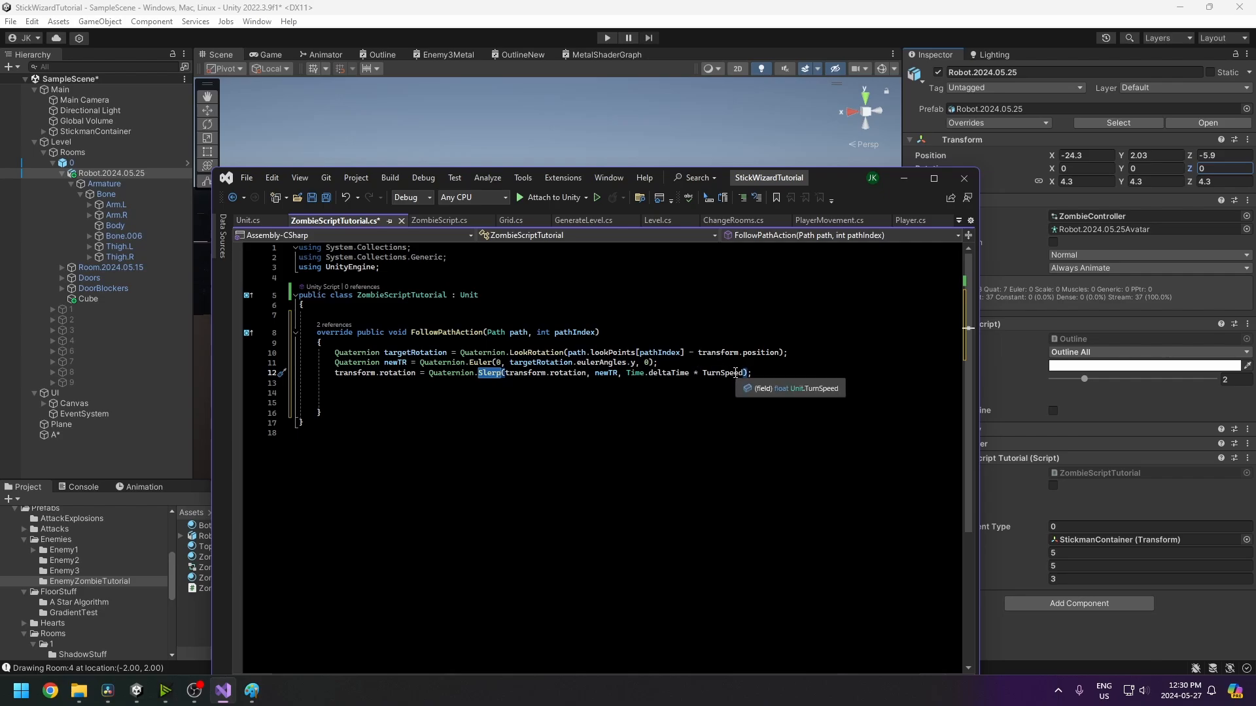
left_click(762, 374)
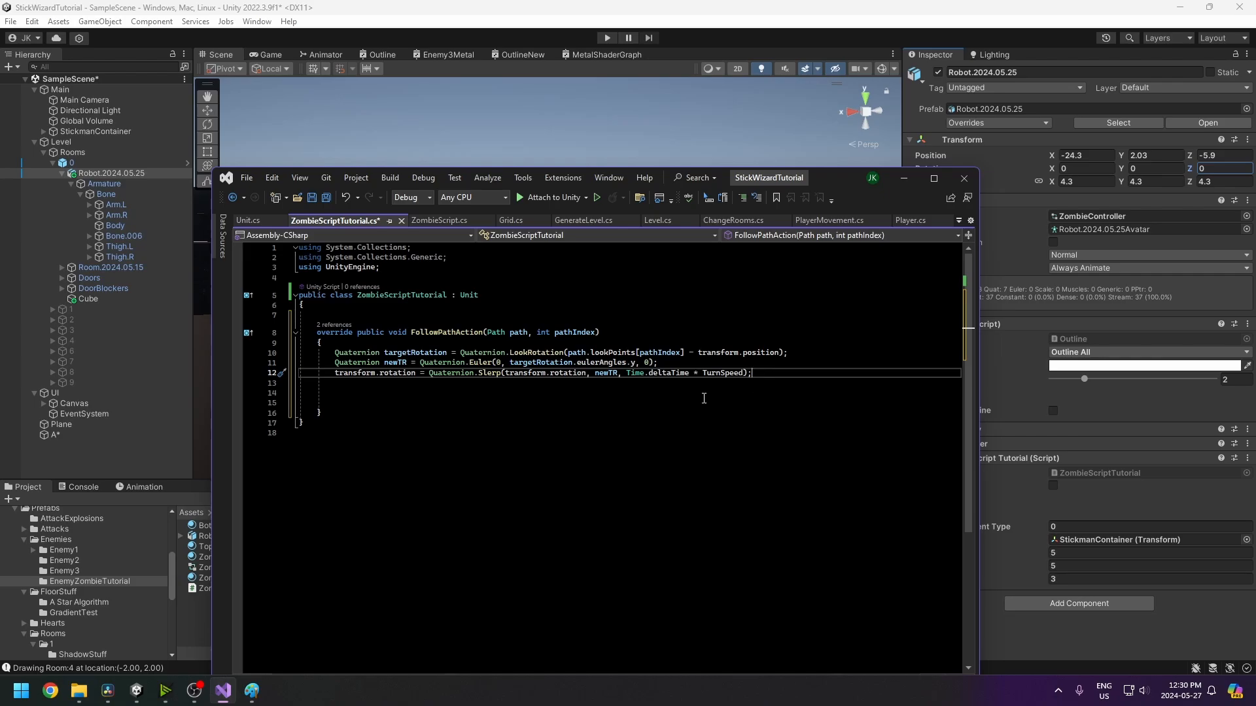
double_click(720, 374)
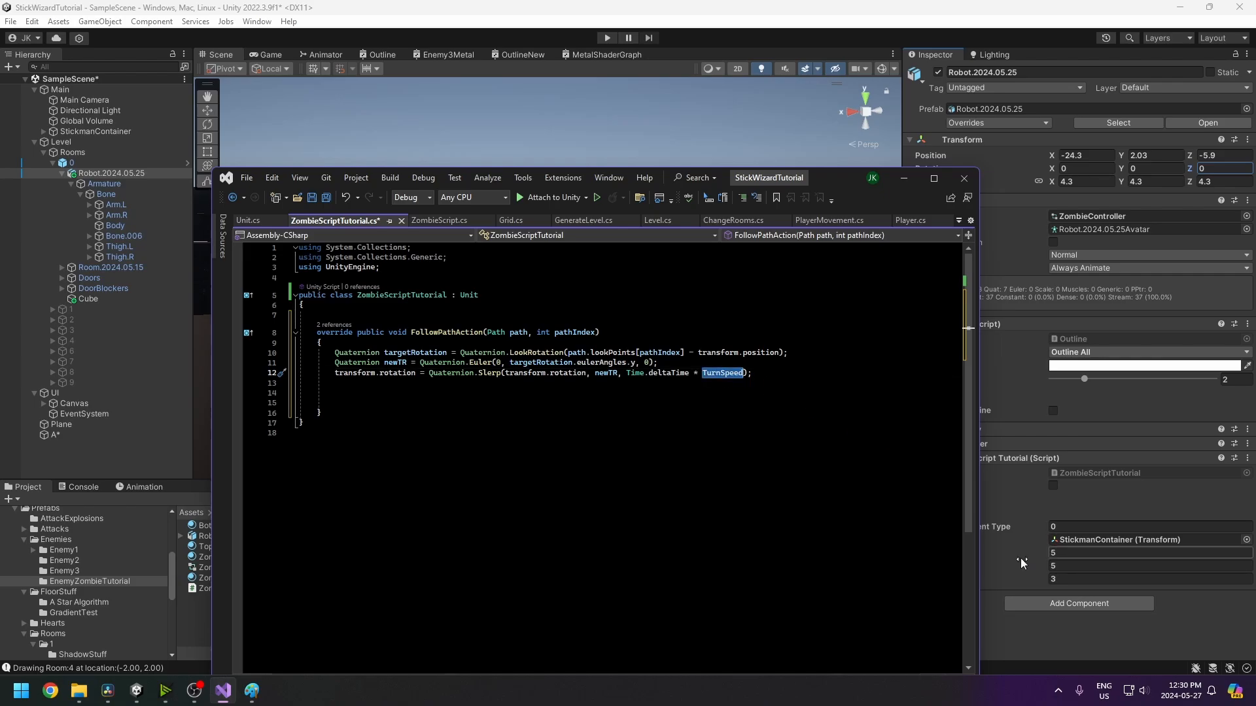
- Leave a blank line below the Slerp line, add "Vector3 translation = transform.forward * speed * Time.deltaTime;", and review its forward and speed terms
left_click(776, 372)
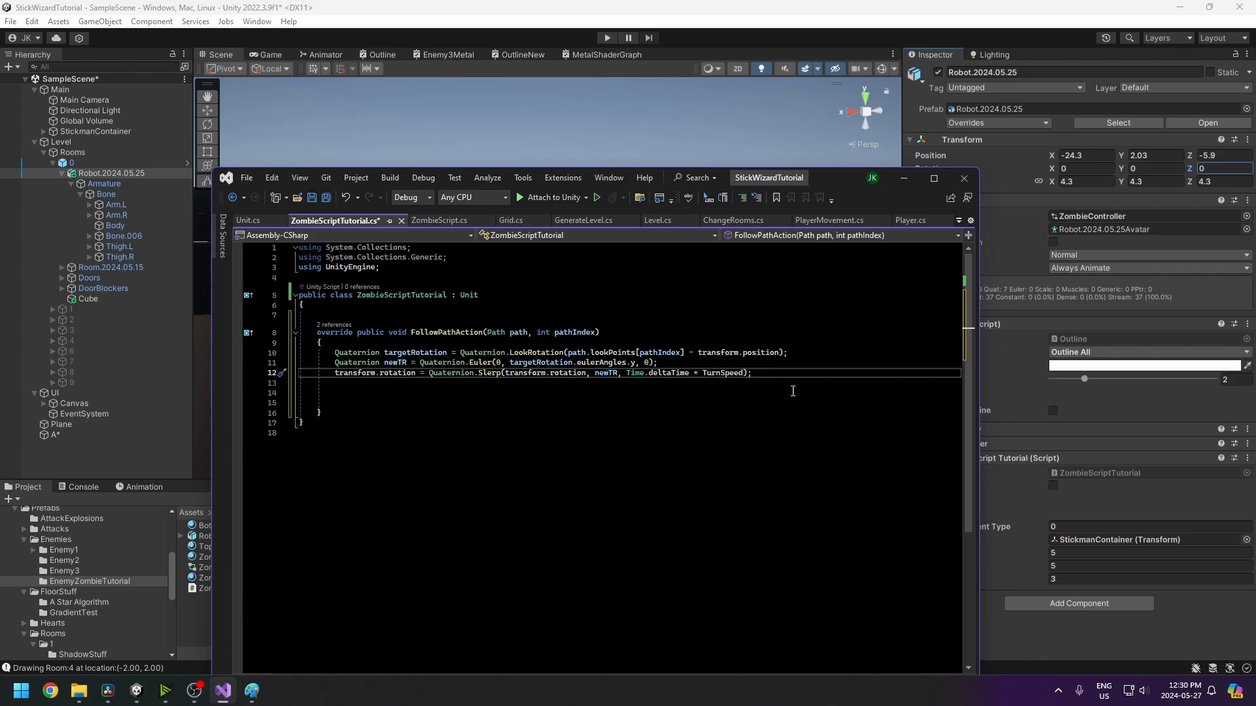
key("Return")
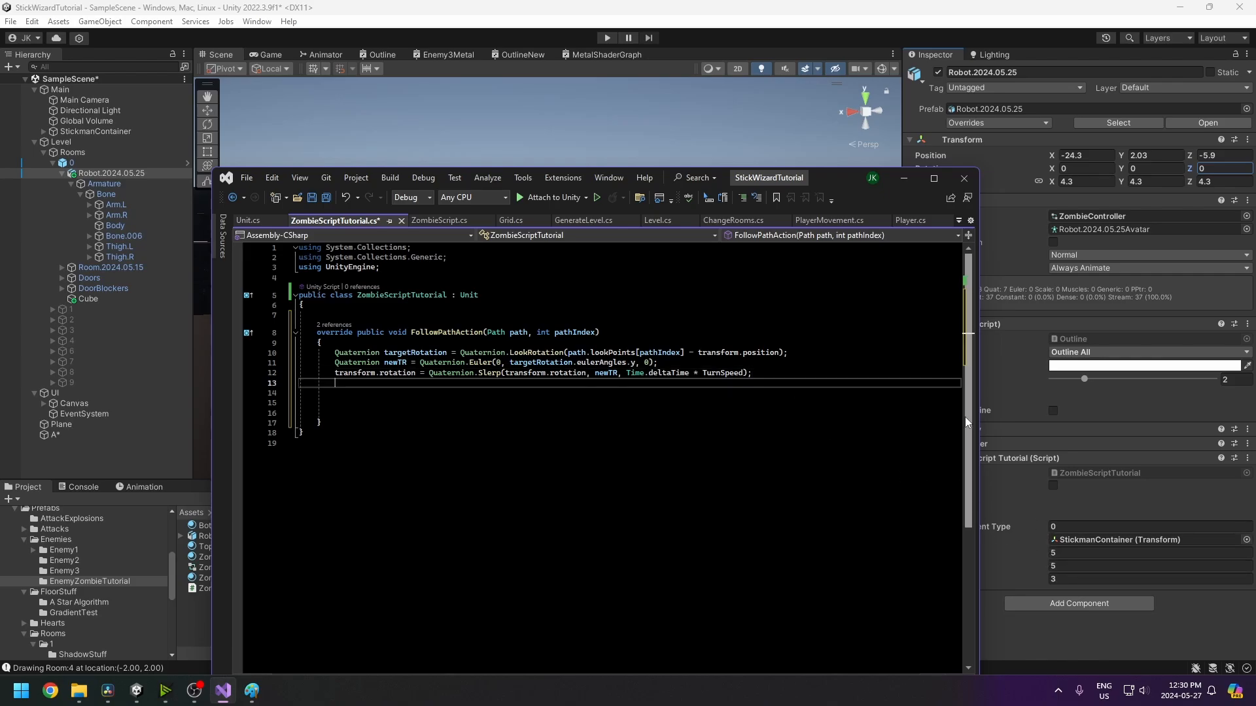
key("Return")
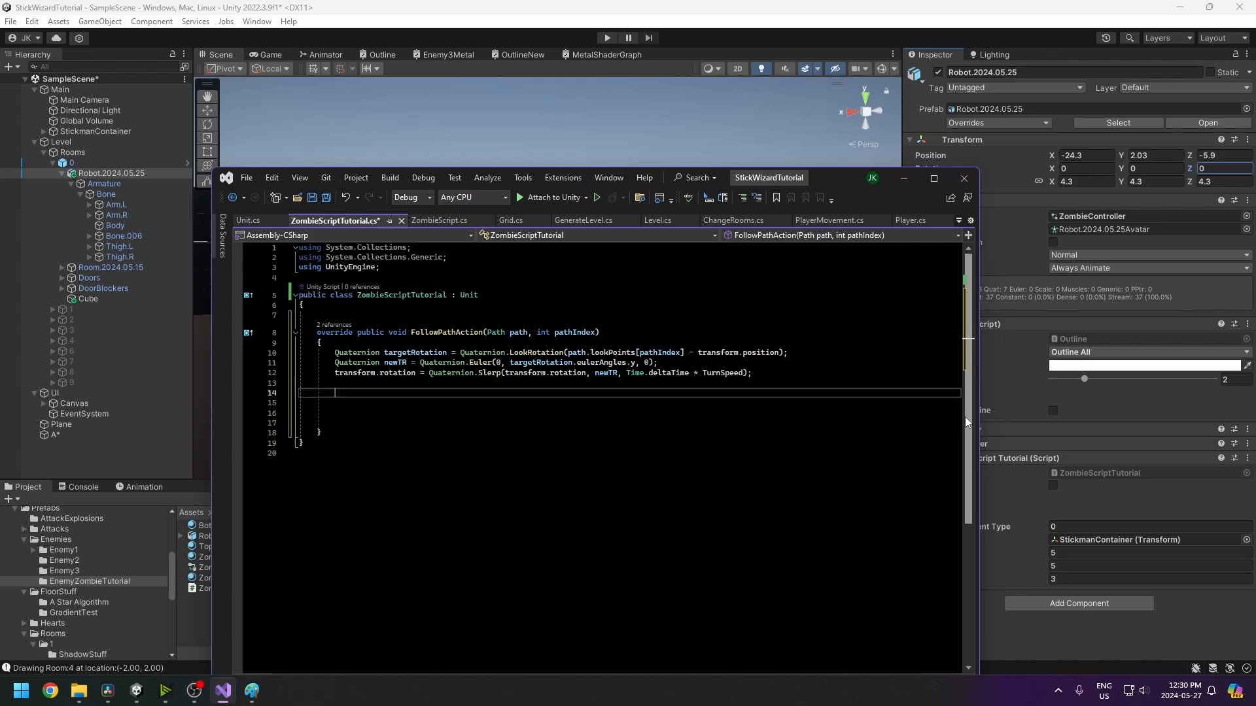
type("Vector3 translation = transform.forward * speed * Time.deltaTime;")
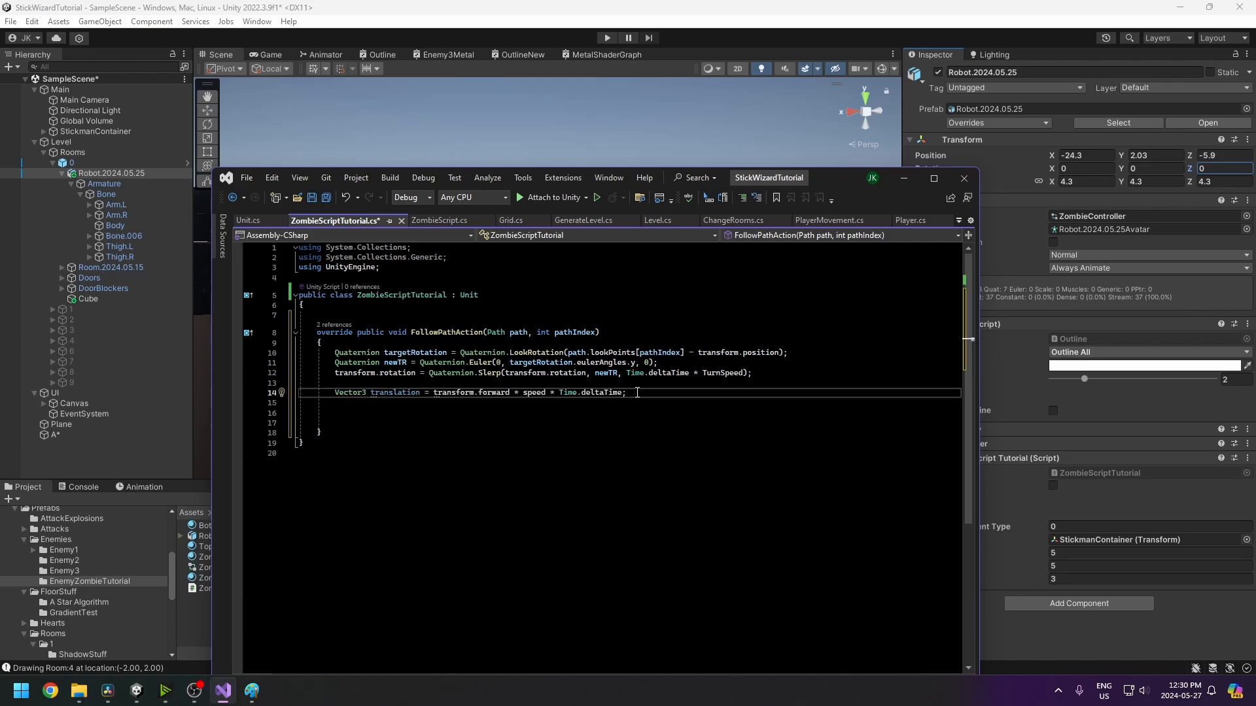
double_click(496, 394)
double_click(534, 393)
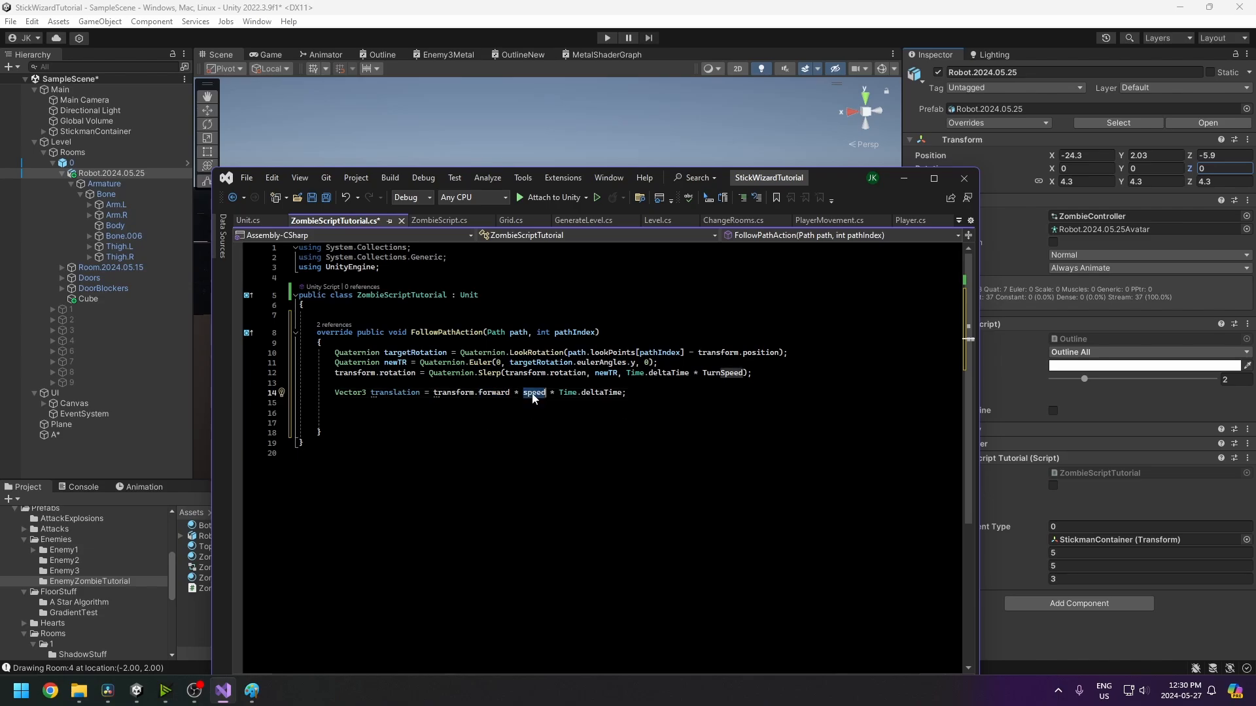
left_click(631, 392)
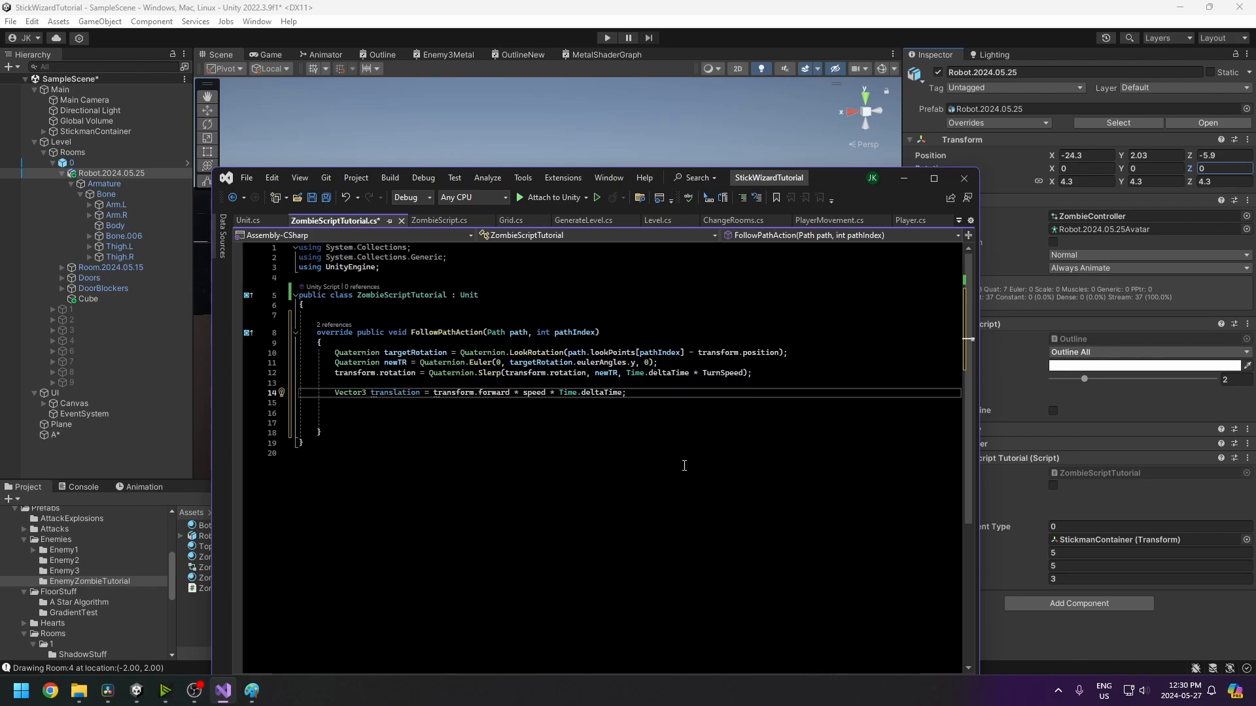
double_click(498, 393)
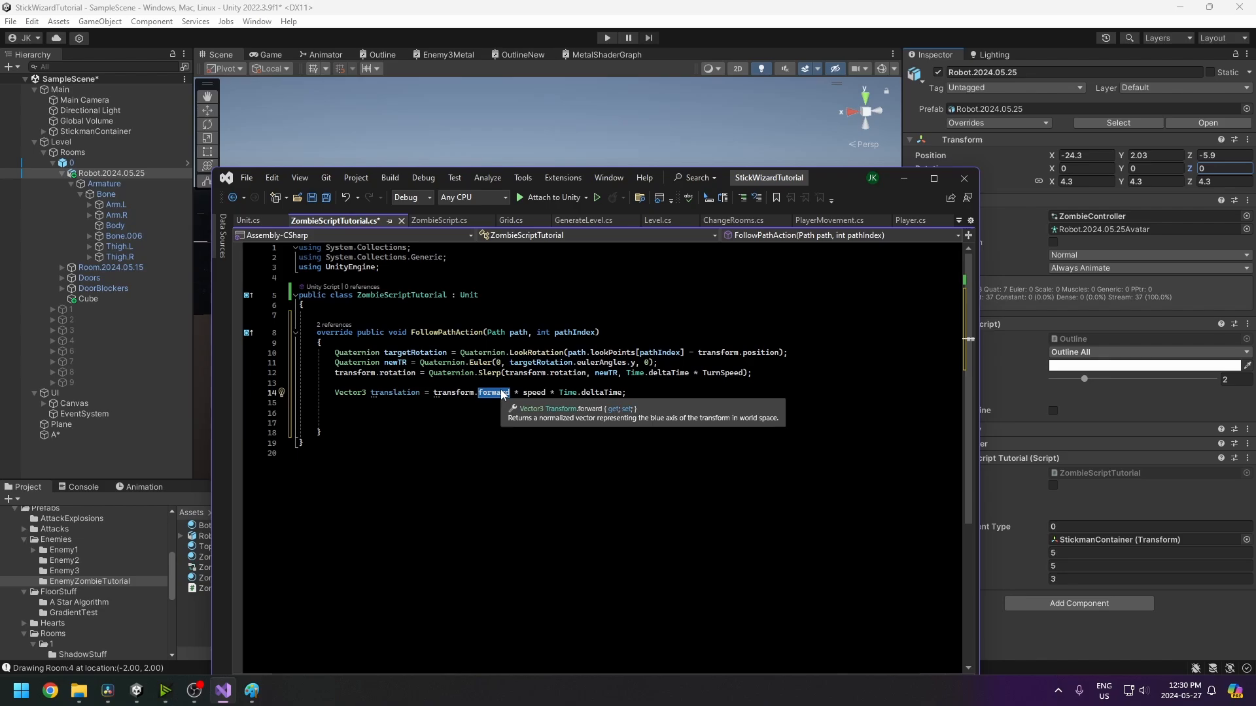
- Switch to Paint, draw over the direction lines near the middle path point to illustrate forward movement, and return to Visual Studio
left_click(260, 690)
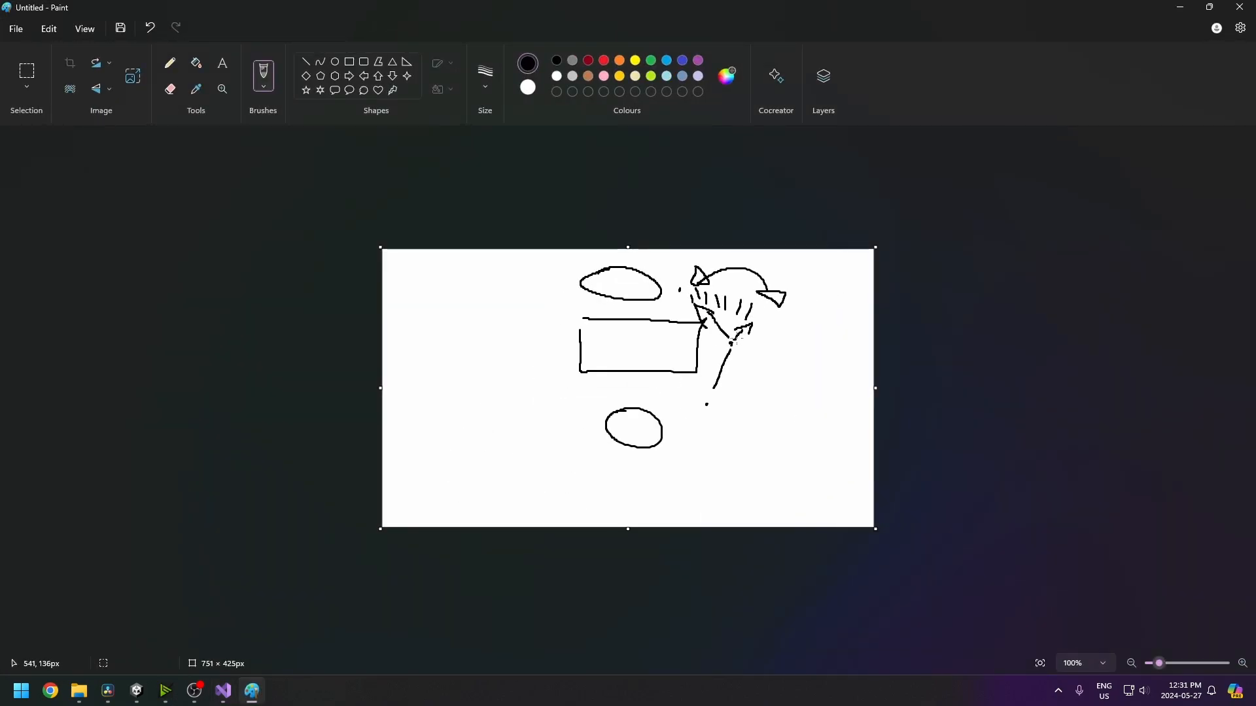
mouse_move(737, 327)
left_mouse_down()
mouse_move(723, 301)
mouse_move(723, 315)
left_mouse_up()
left_click(1180, 7)
- Below the translation line, add "rb.MovePosition(rb.position + translation);" and review the rigidbody and its position argument
left_click(630, 393)
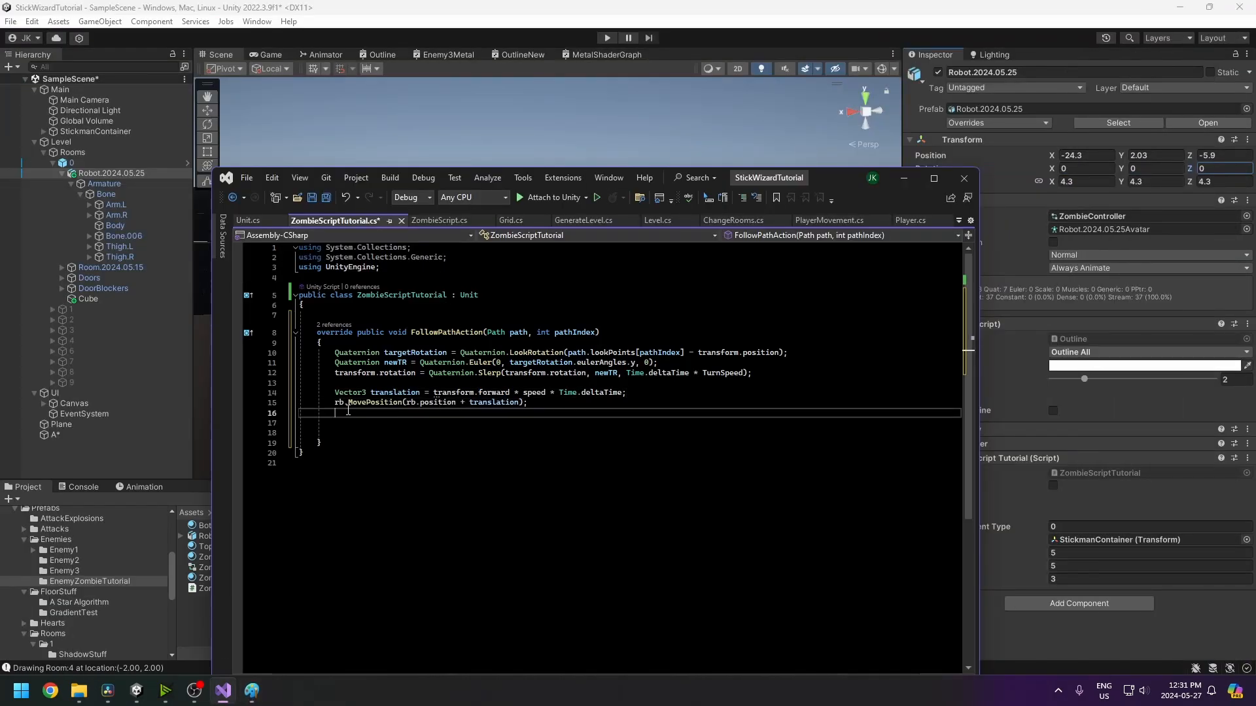
left_click(359, 403)
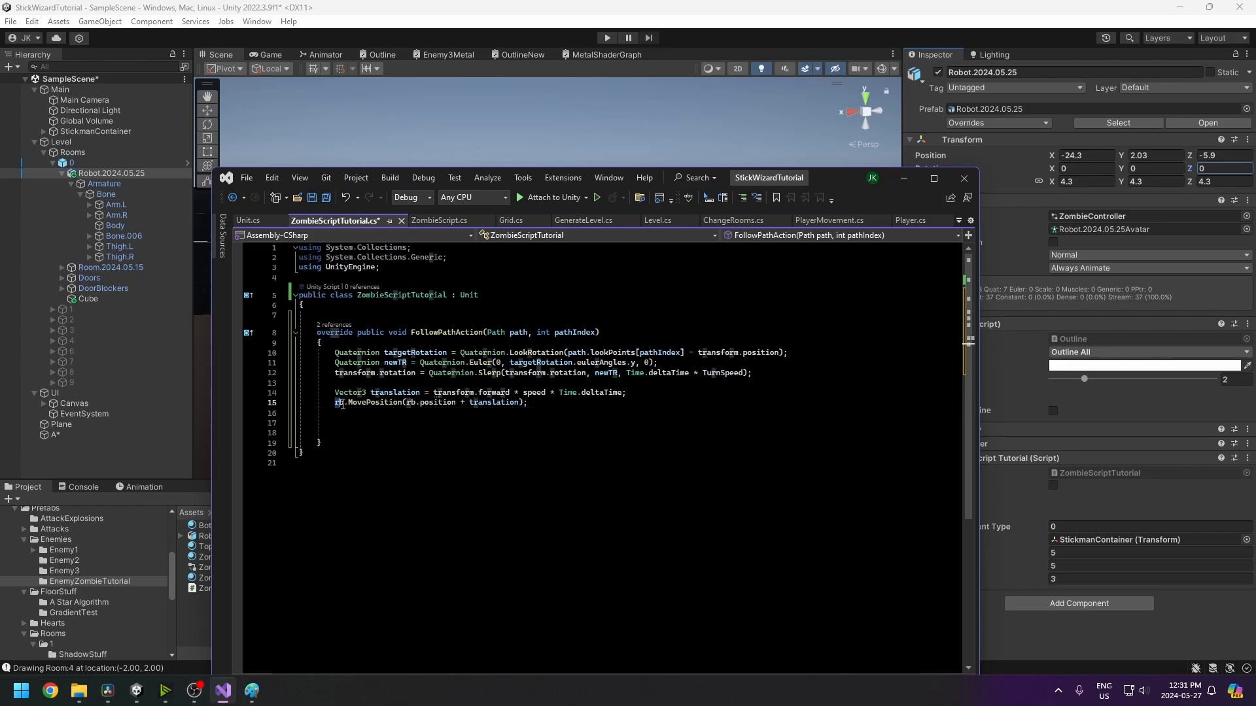
left_click(408, 403)
left_click_drag(407, 403, 523, 403)
left_click(527, 403)
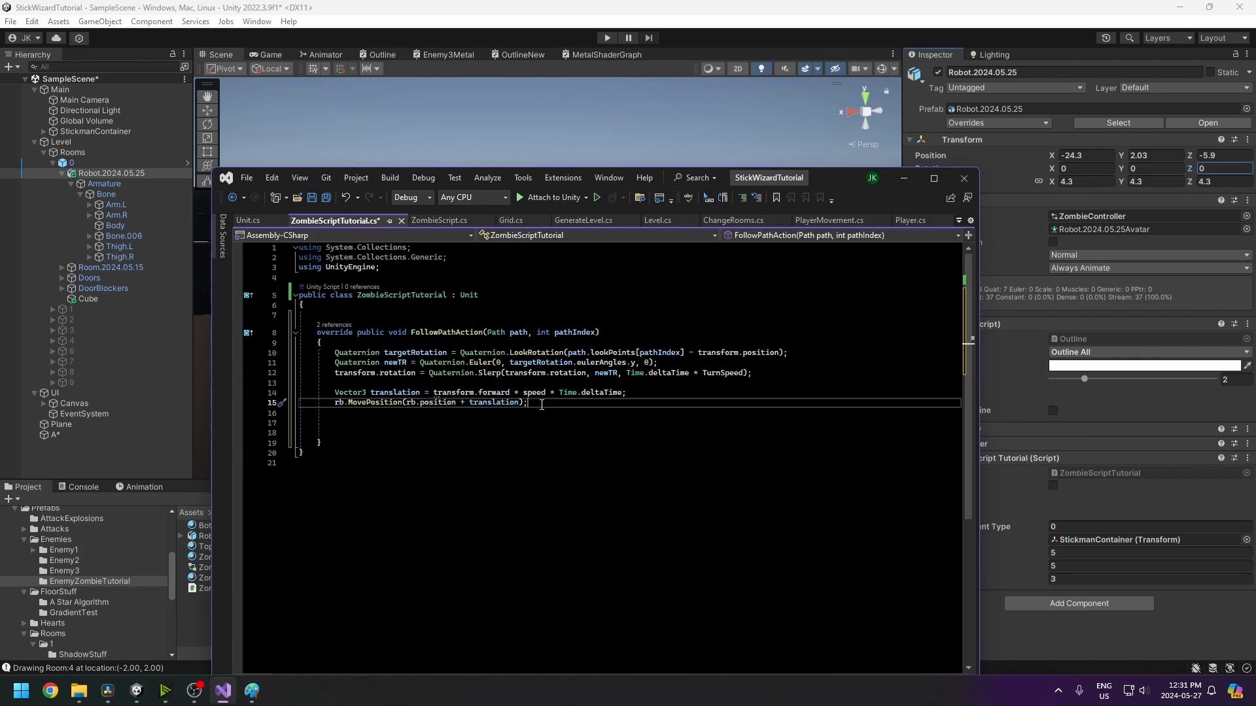
left_click(410, 403)
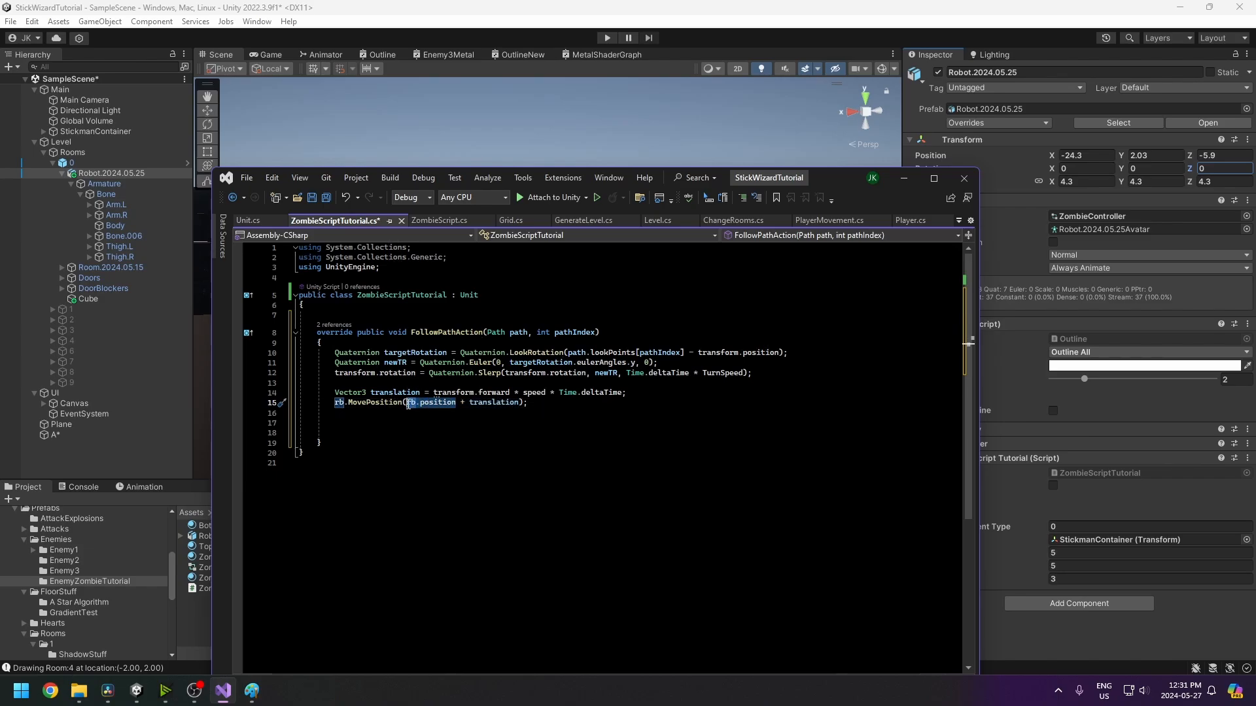
- Review the translation variable used in the MovePosition call and save ZombieScriptTutorial.cs
left_click(396, 392)
double_click(396, 392)
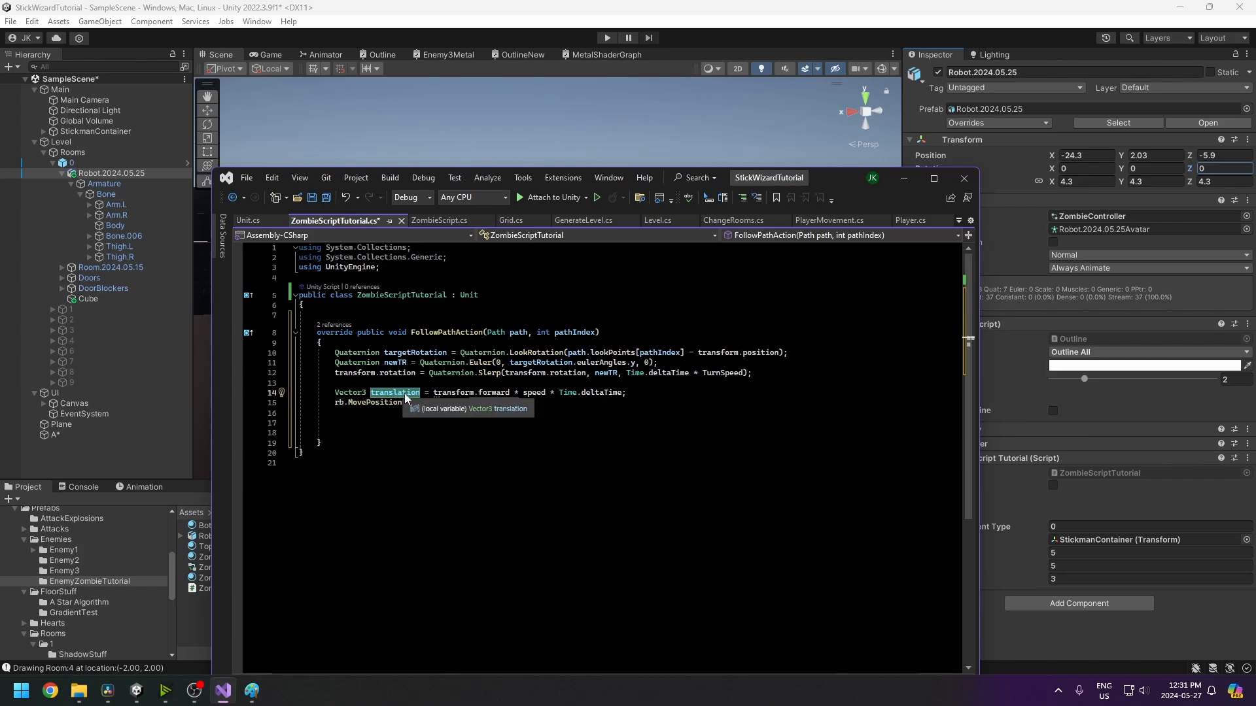
left_click(531, 403)
key("ctrl+s")
- Open Unit.cs and examine the "rb = GetComponent<Rigidbody>();" assignment in Start
left_click(251, 222)
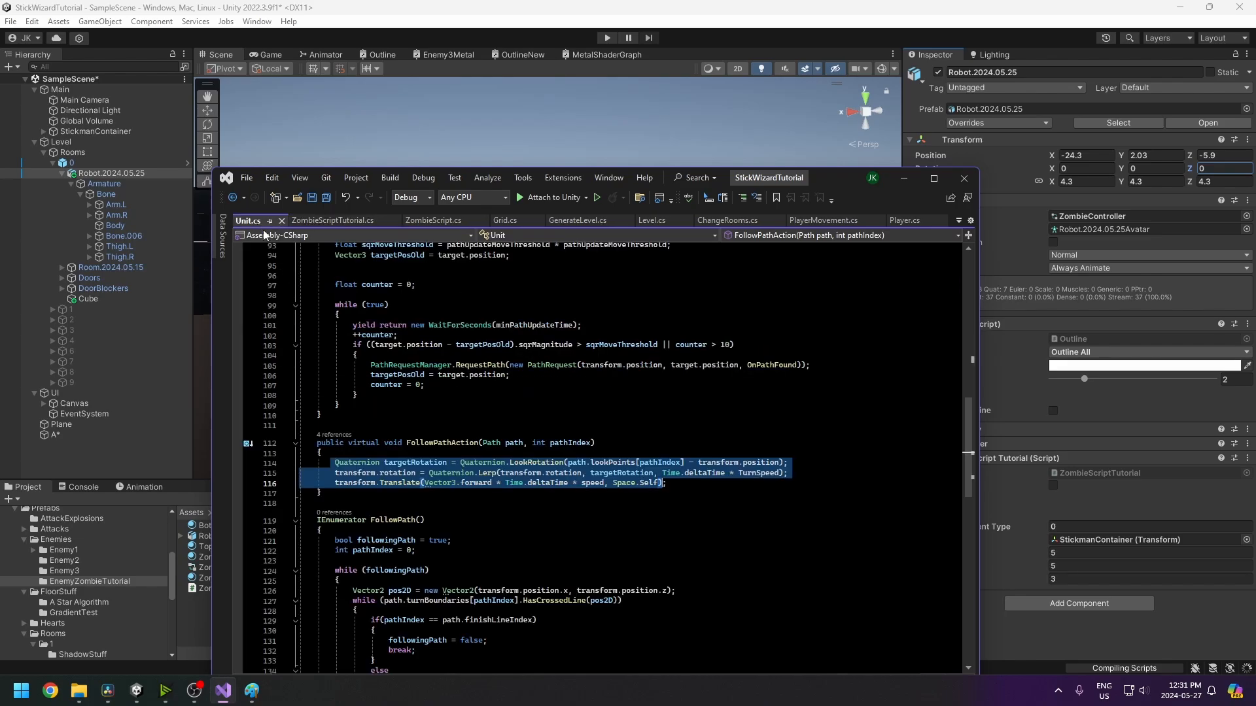
scroll(376, 366, "up", 10)
scroll(369, 446, "up", 7)
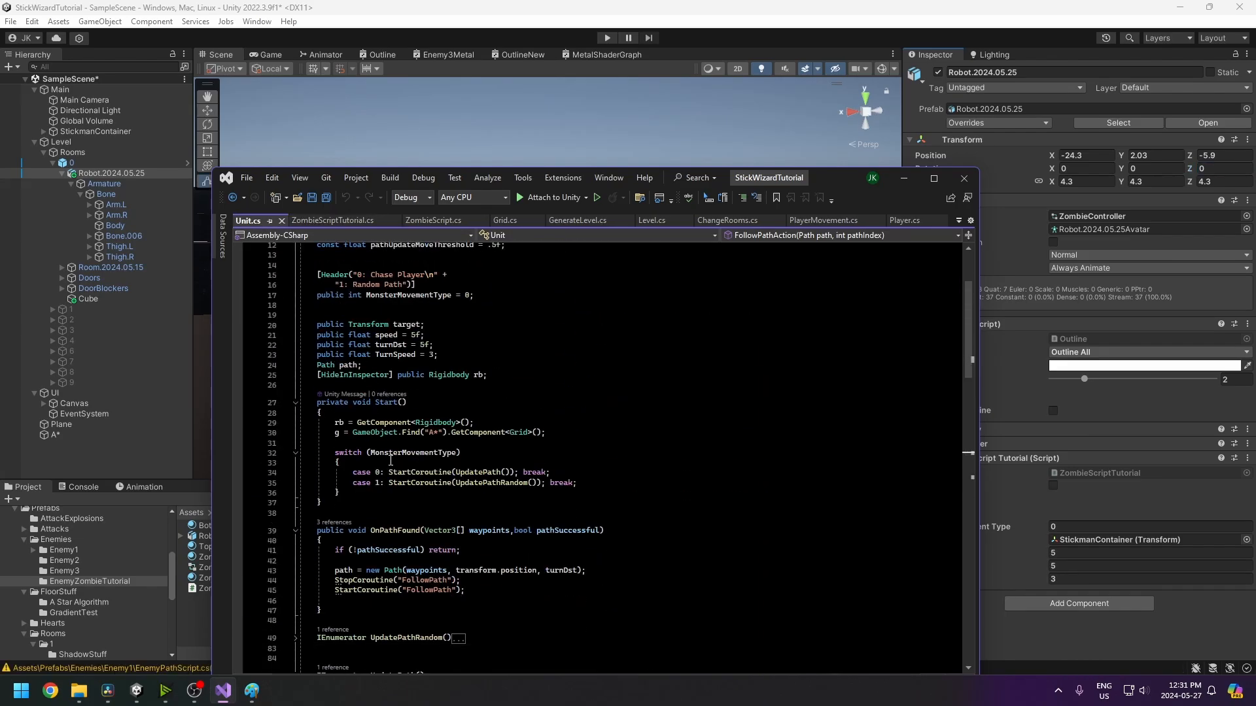
left_click(335, 422)
left_click_drag(335, 422, 469, 423)
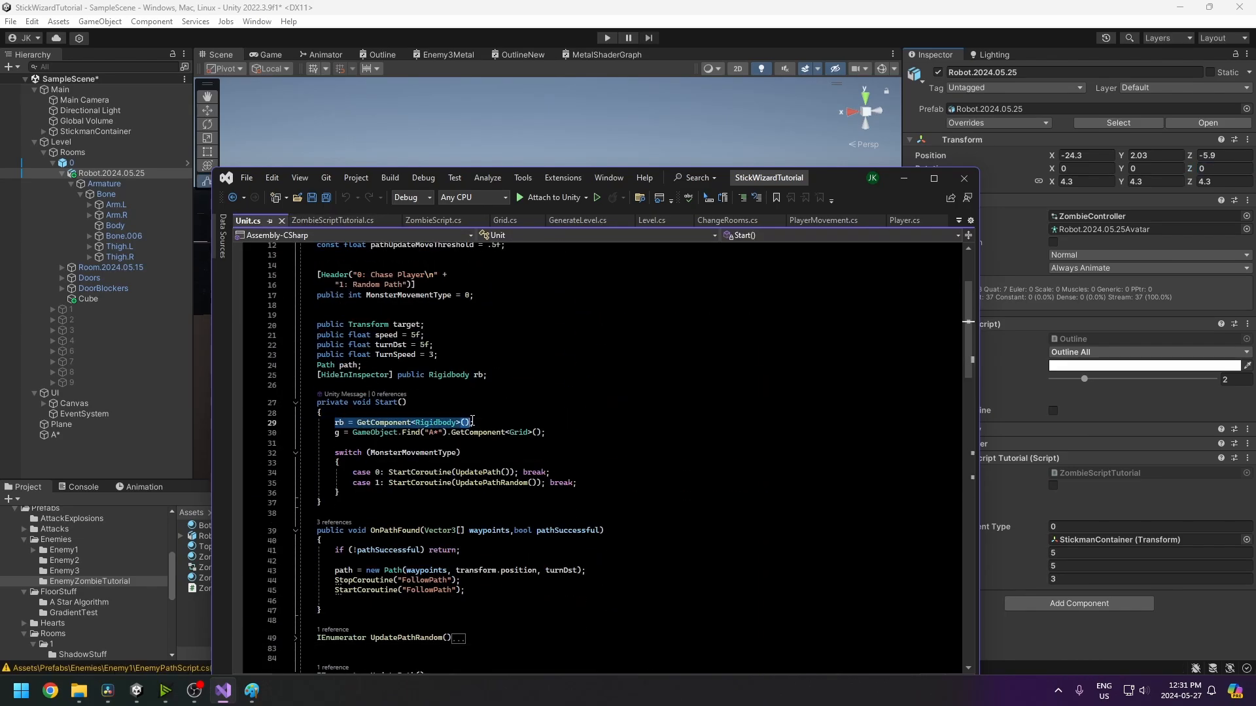
- Compare the rb used in ZombieScriptTutorial's MovePosition line with its Rigidbody declaration and assignment in Unit.cs
left_click(353, 220)
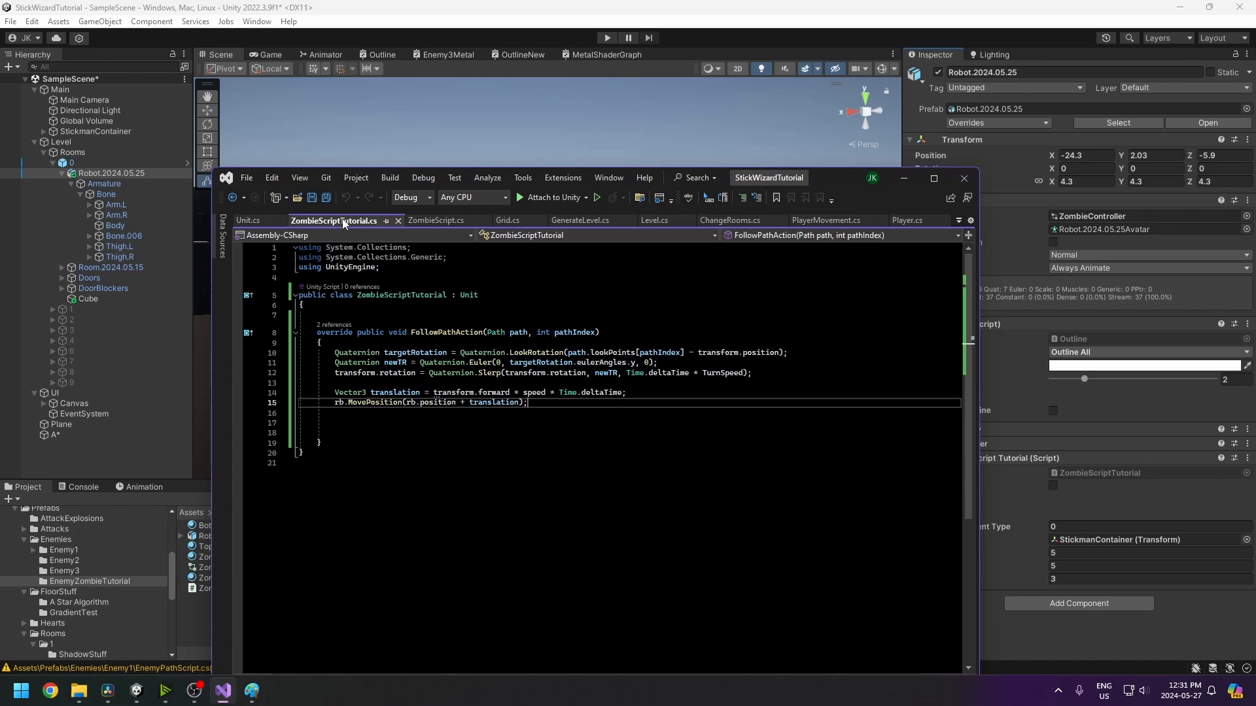
double_click(340, 403)
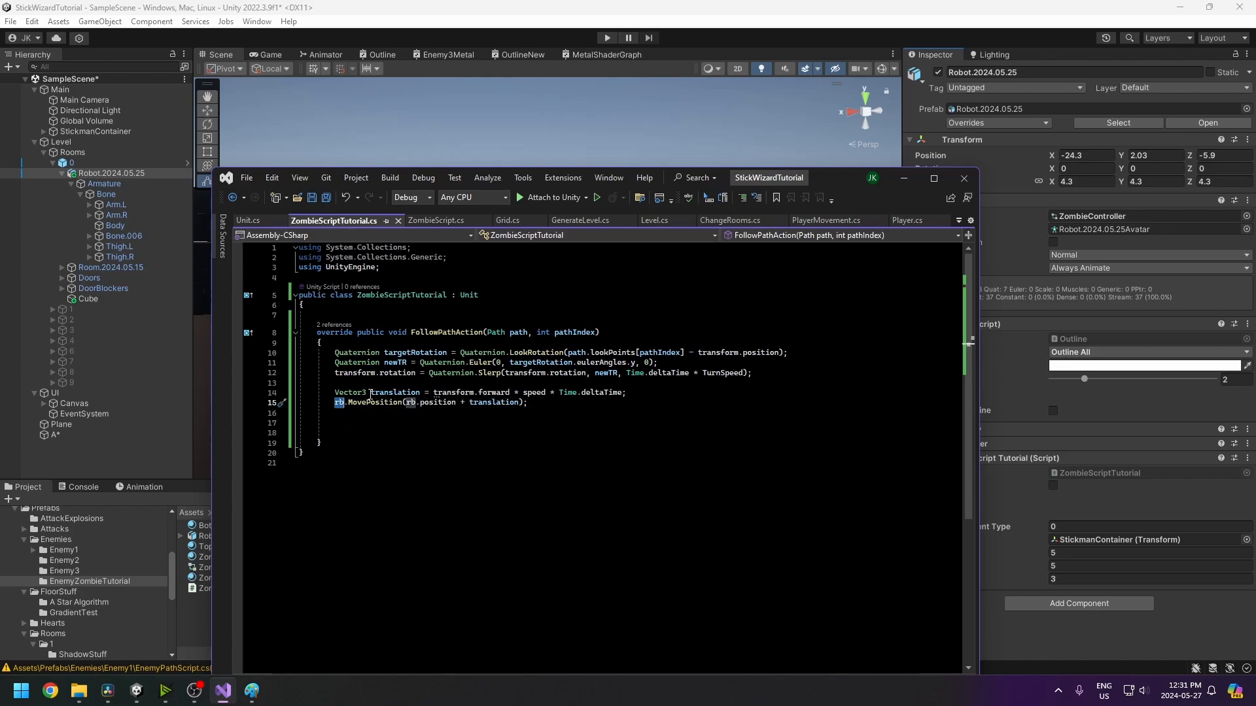
left_click(249, 221)
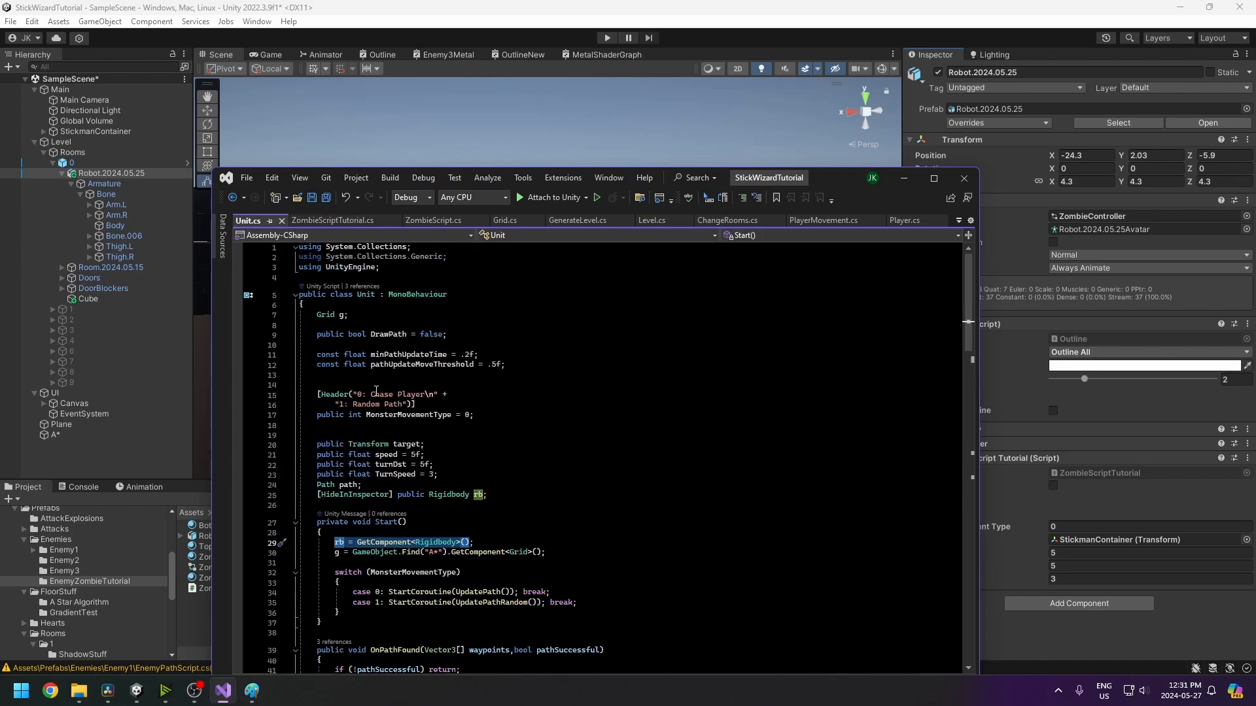
scroll(380, 403, "down", 2)
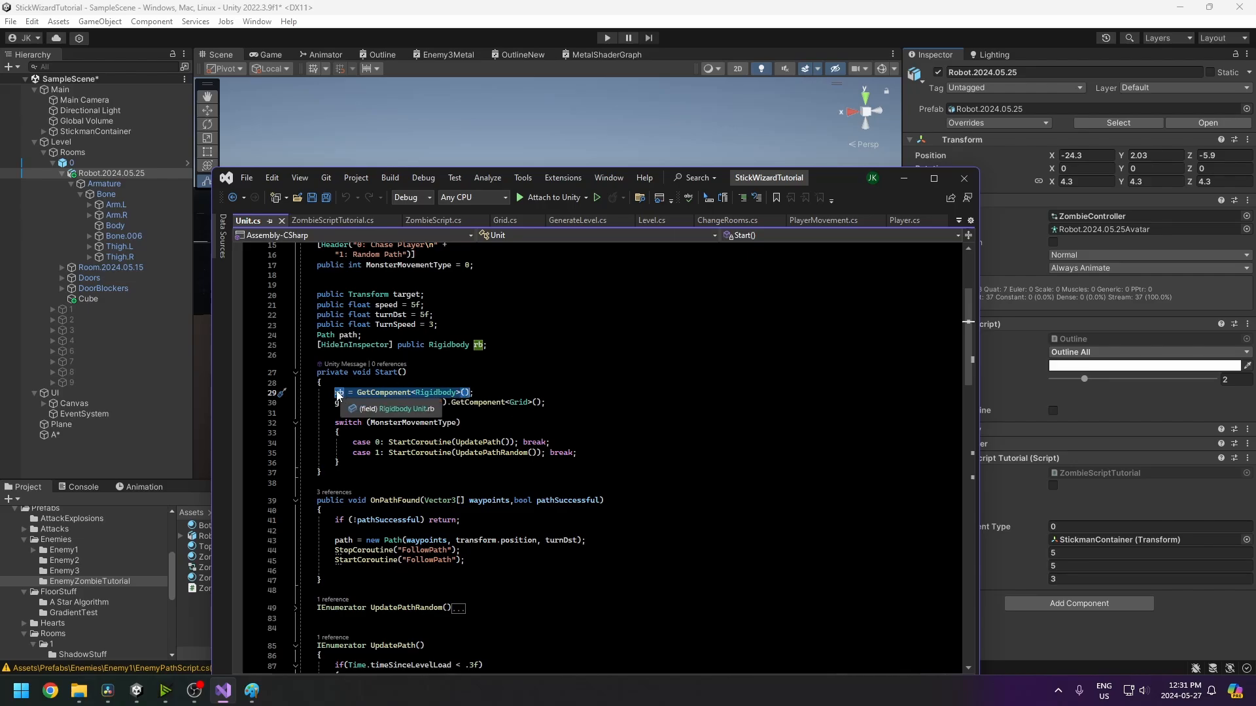
left_click(333, 221)
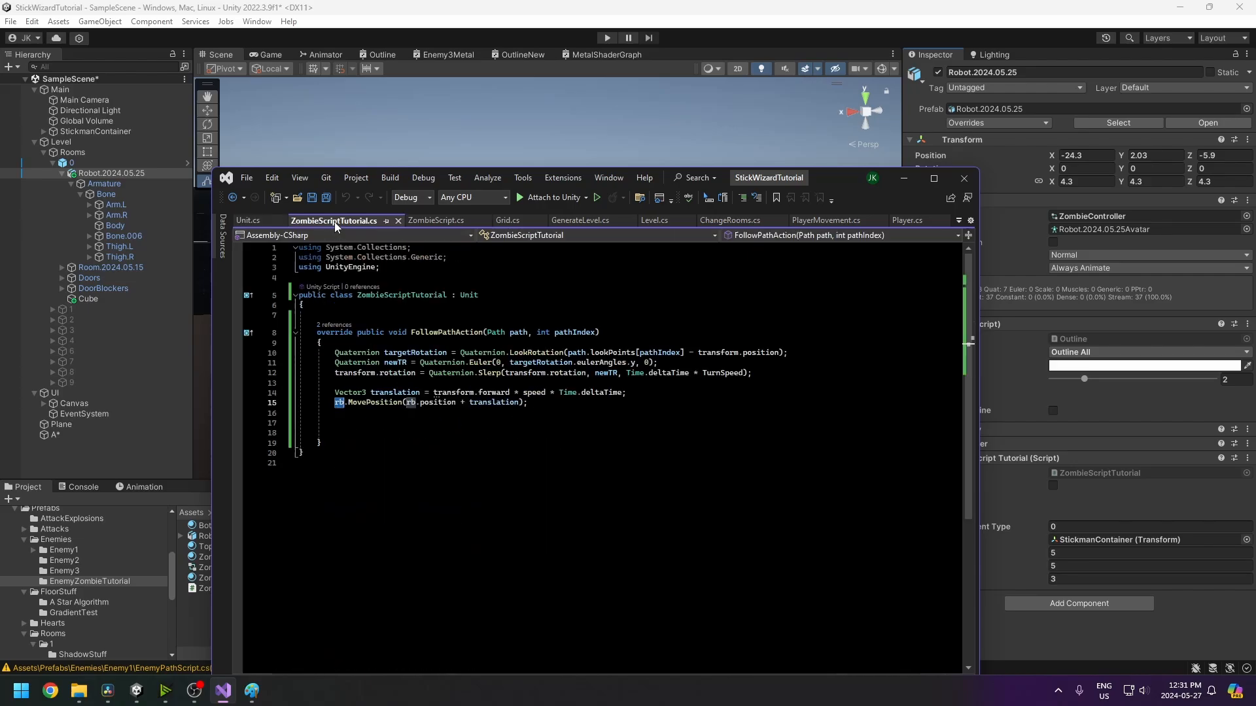
left_click(339, 403)
left_click(520, 402)
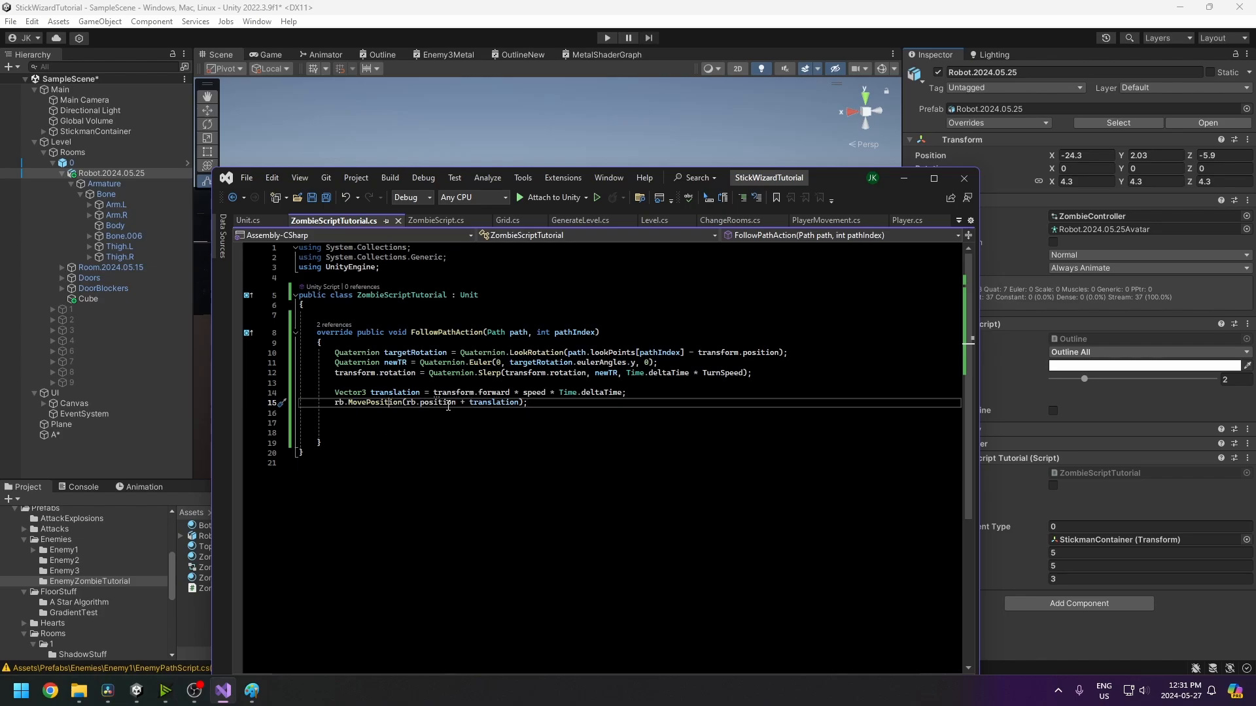
- Below the MovePosition line, add "rb.velocity = Vector3.zero;" and review its velocity property
left_click(530, 403)
key("Return")
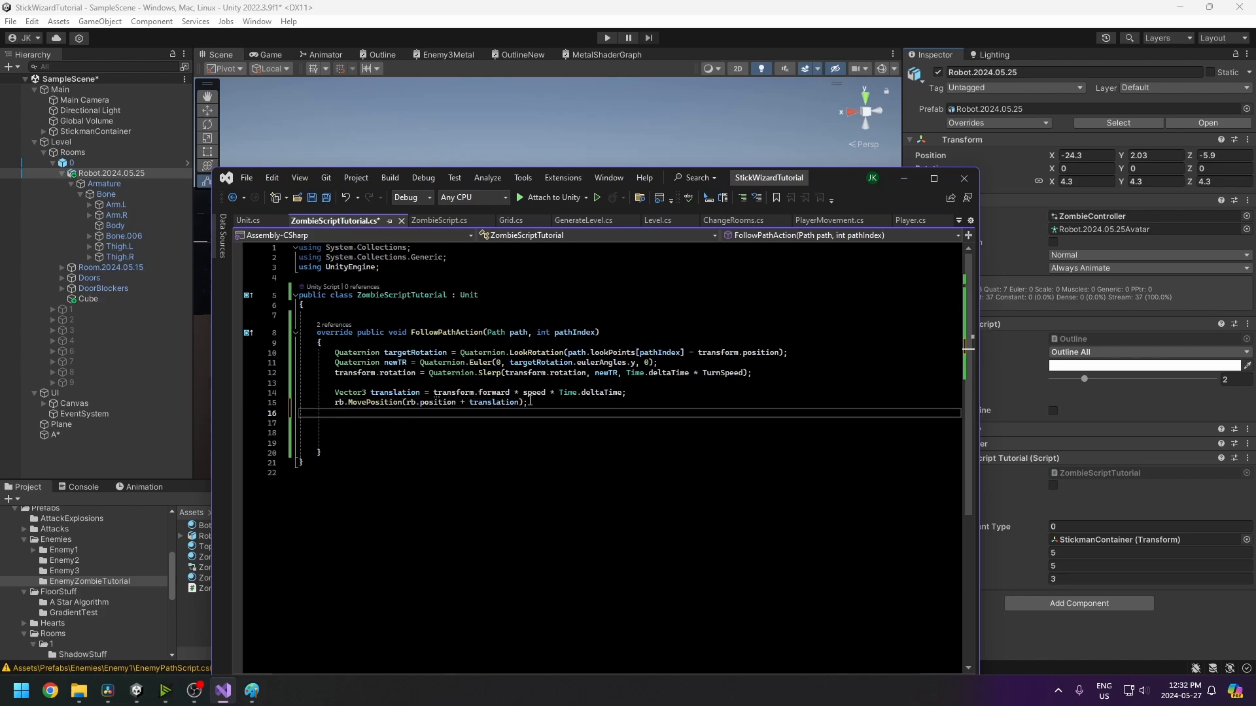
type("rb.ve")
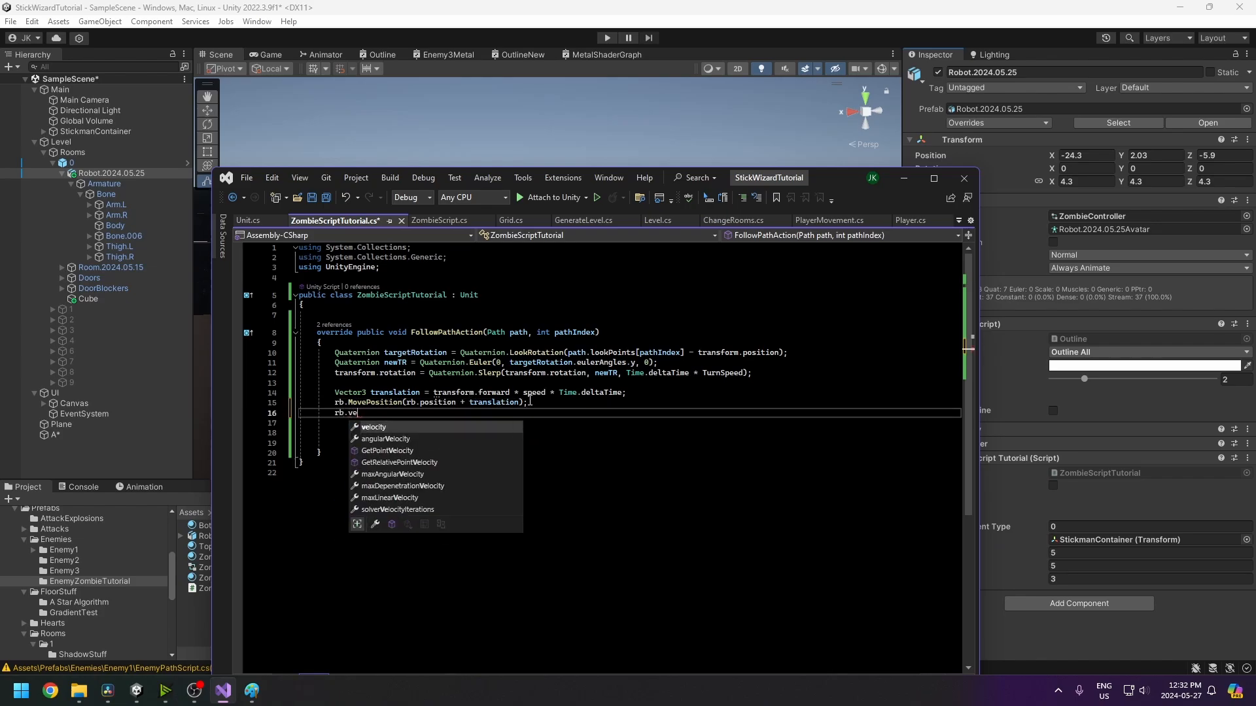
type("locity = 0;")
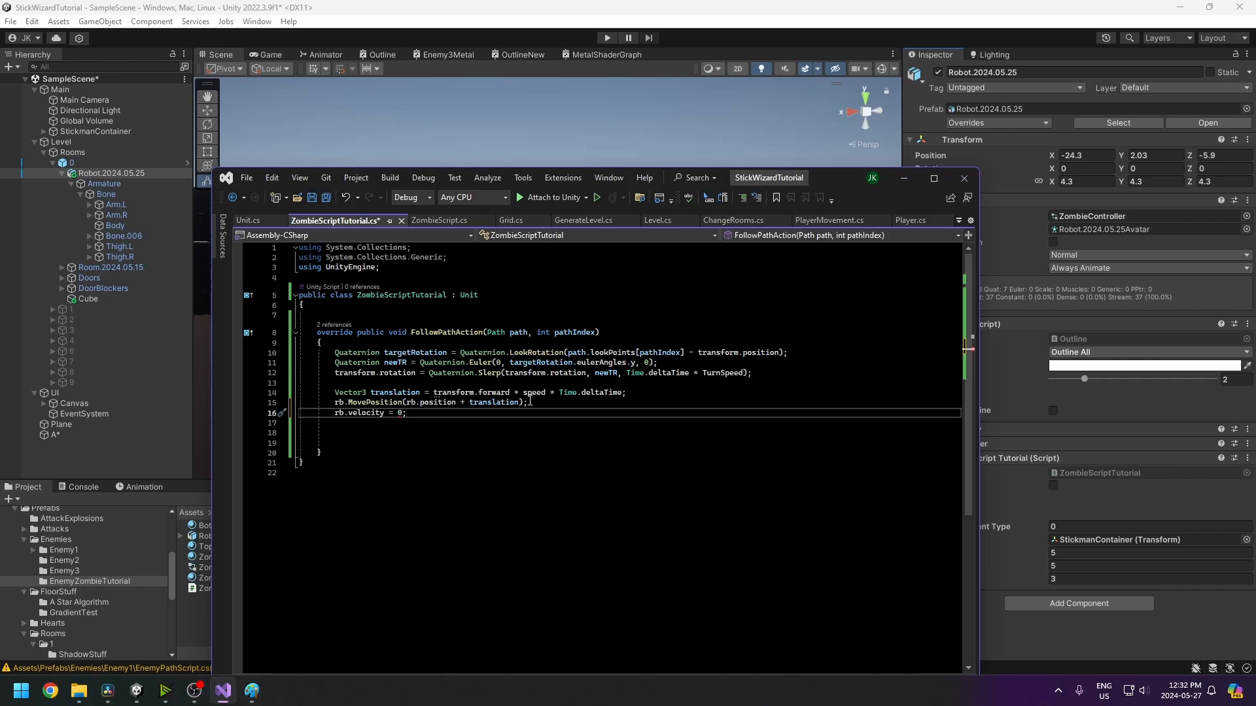
key("BackSpace")
key("BackSpace")
type("Vector3.")
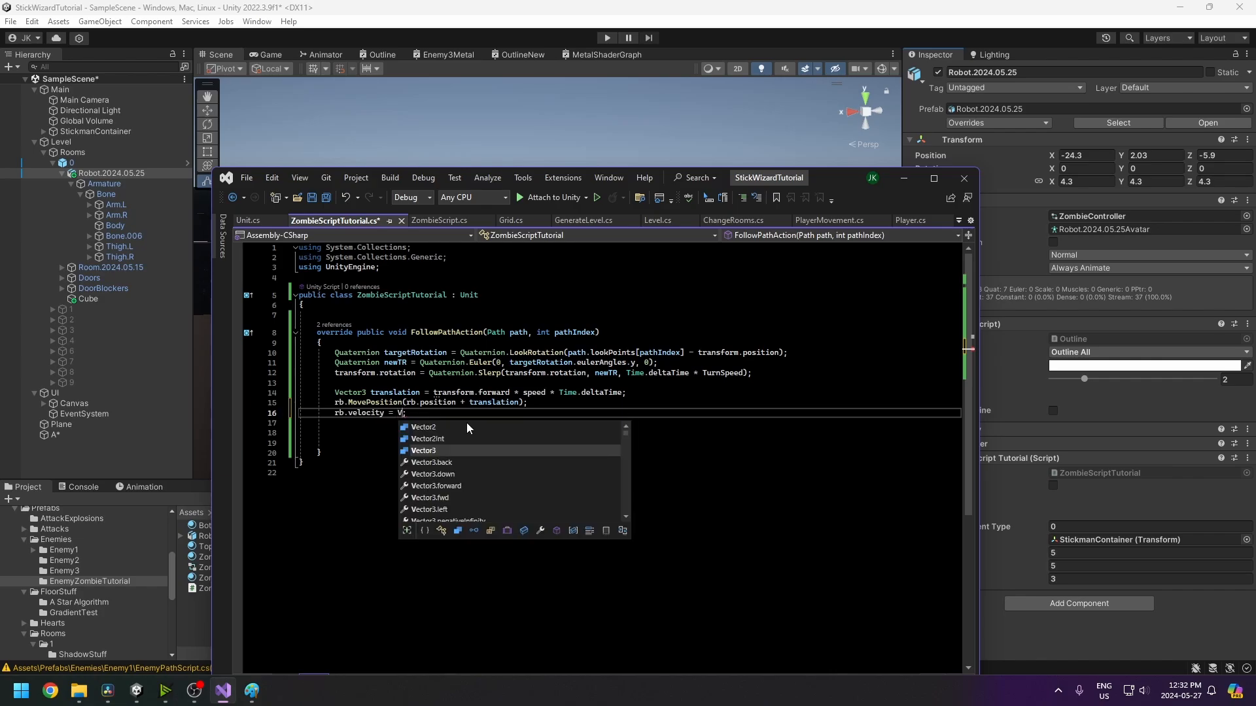
type("zero;")
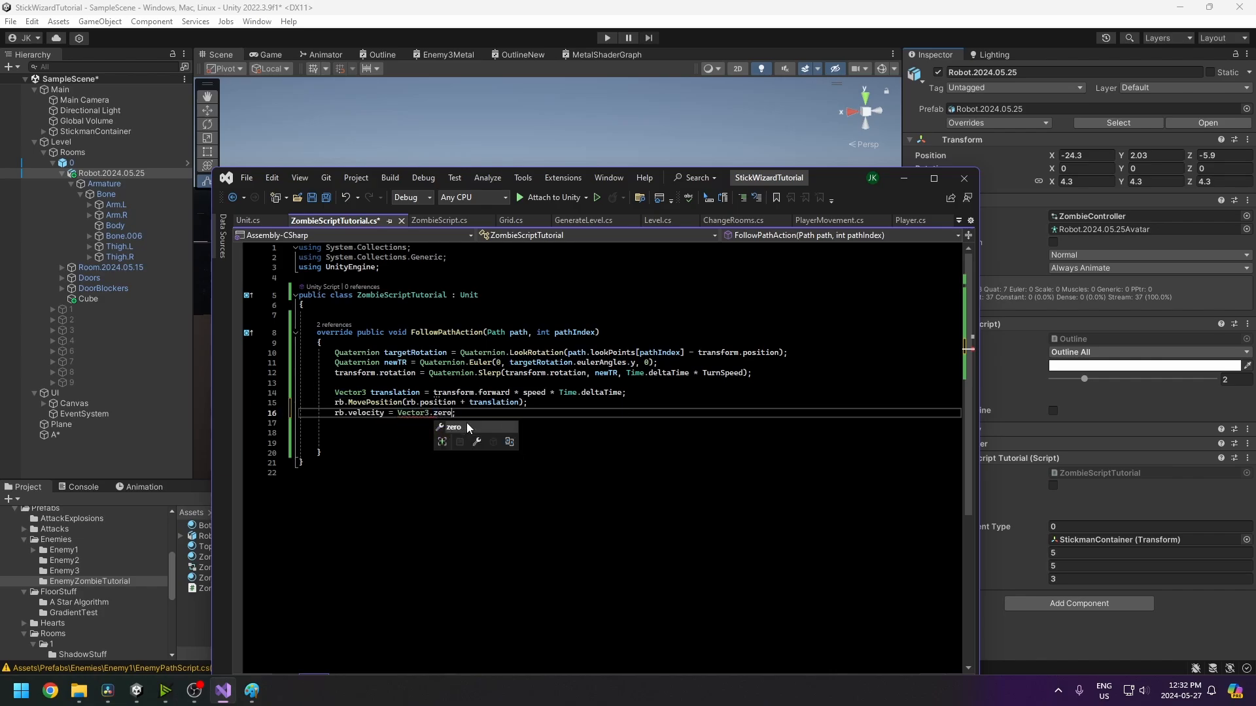
double_click(377, 414)
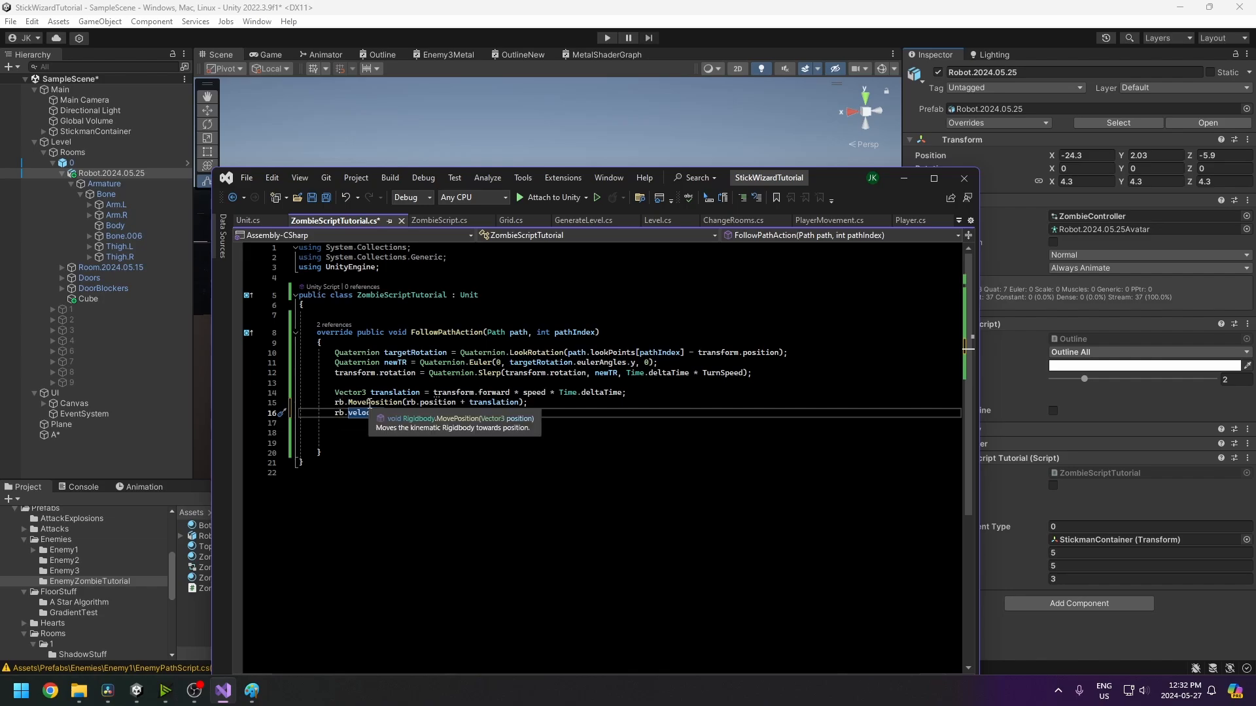
type("ity = Vector3.zero;")
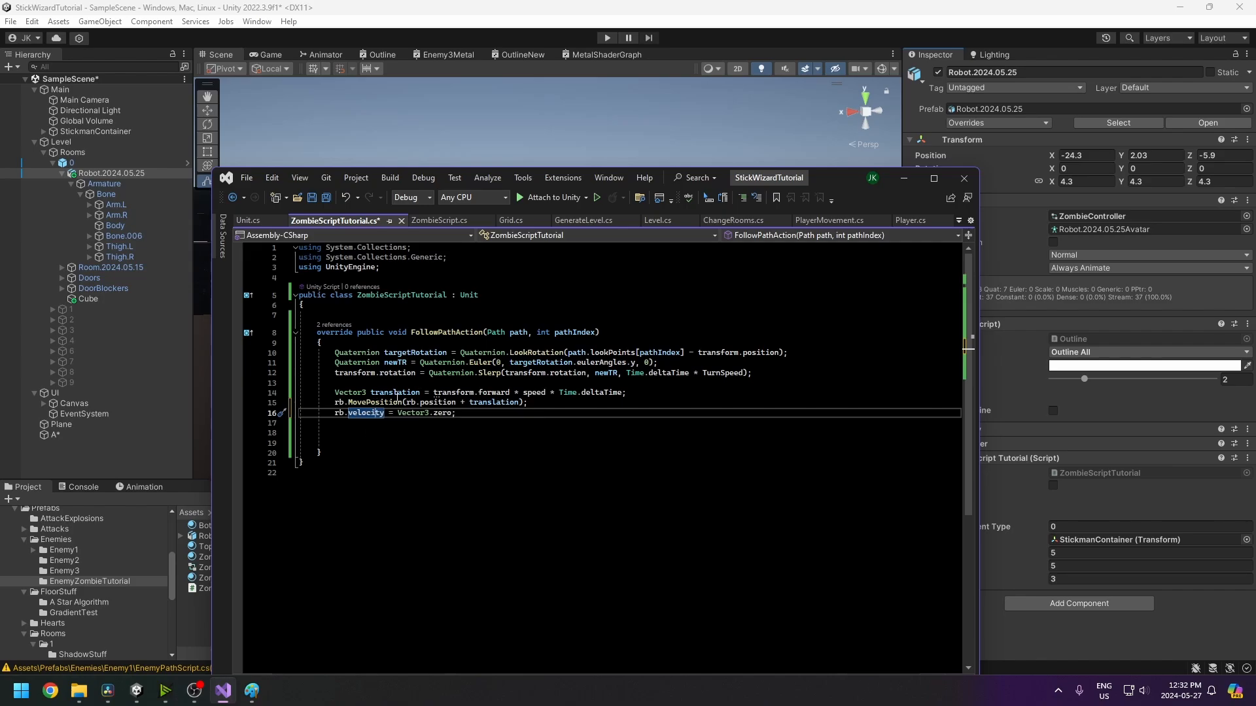
- Remove the surplus blank lines at the end of FollowPathAction and save the script
key("ctrl+s")
left_click_drag(334, 442, 292, 432)
key("BackSpace")
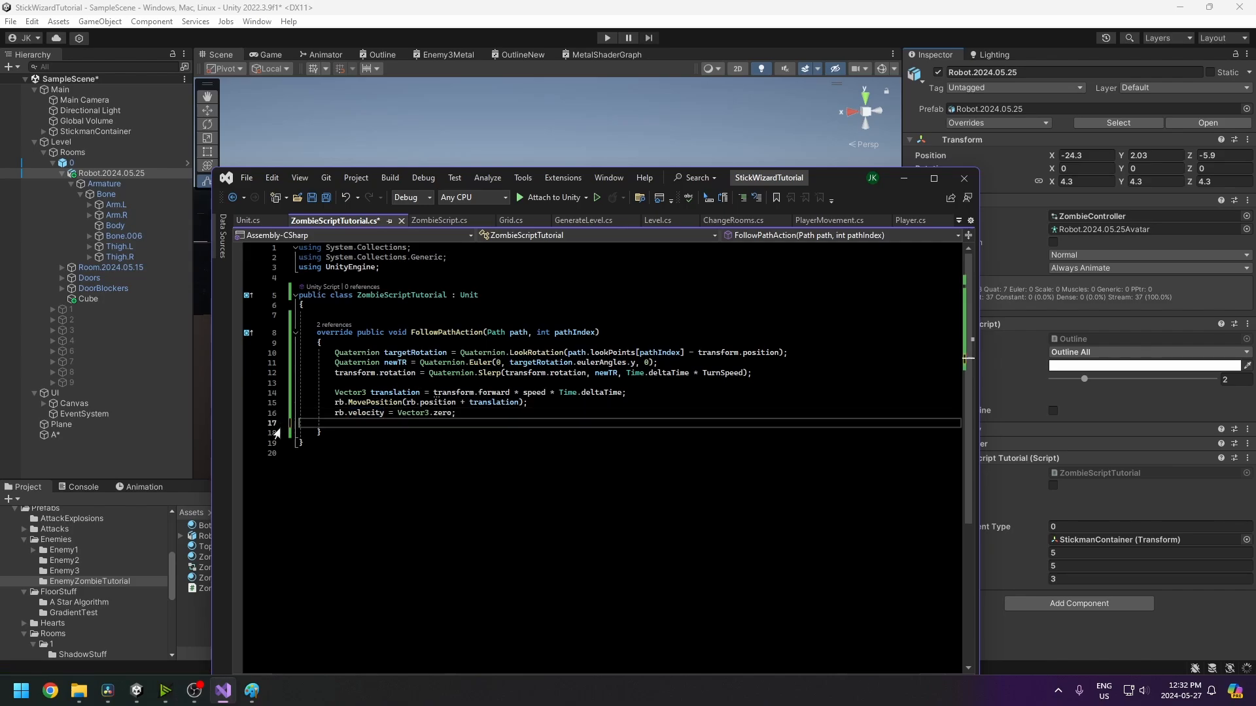
left_click(326, 198)
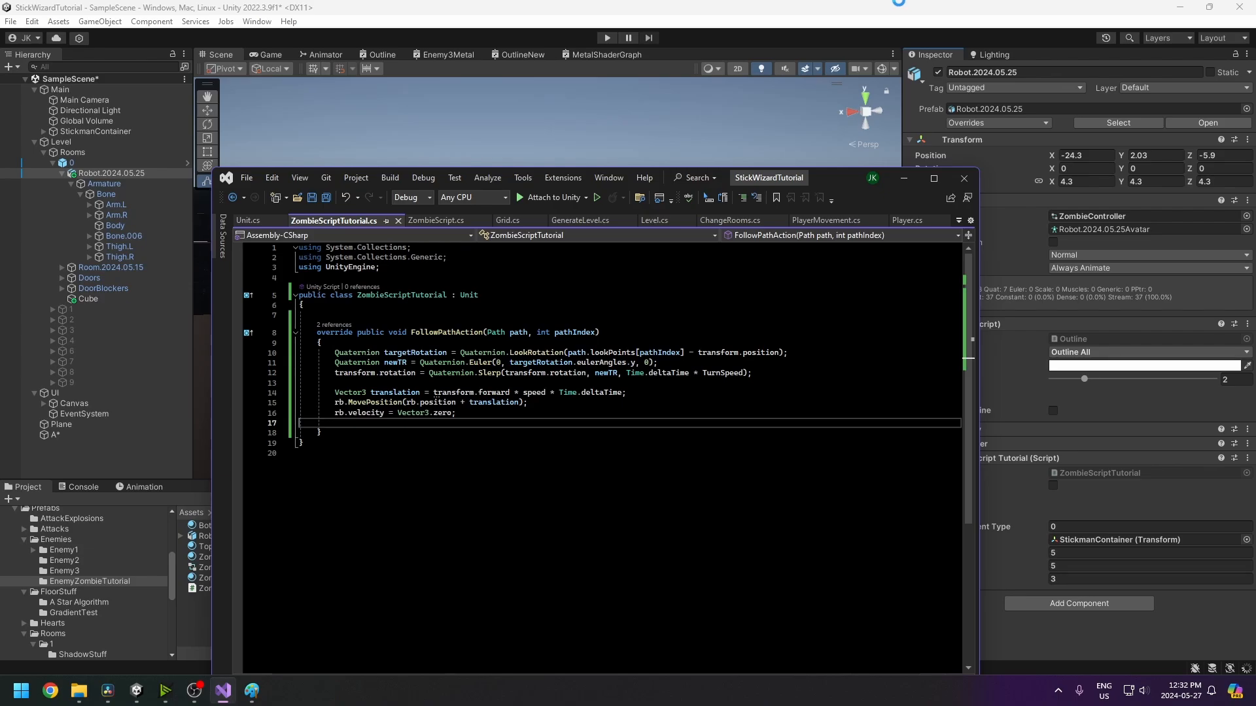
- Switch to Unity, run the game, and steer the player around the room to test the zombie's chase
left_click(898, 3)
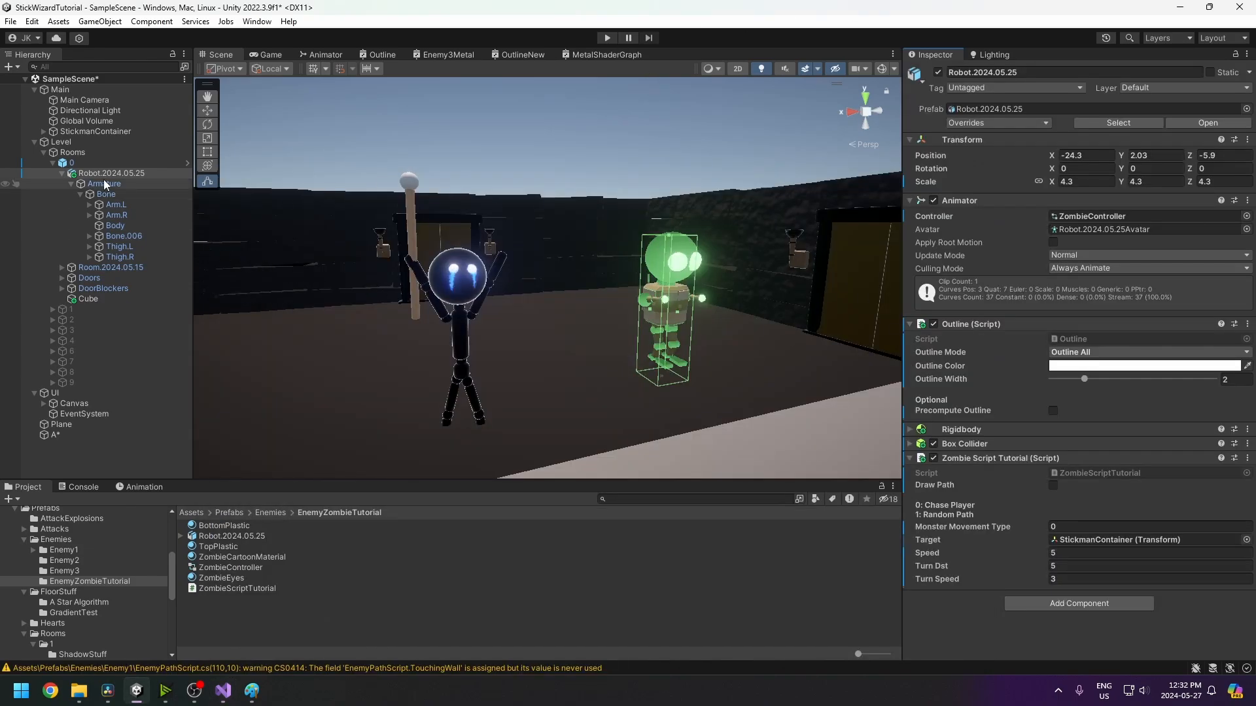
left_click(609, 38)
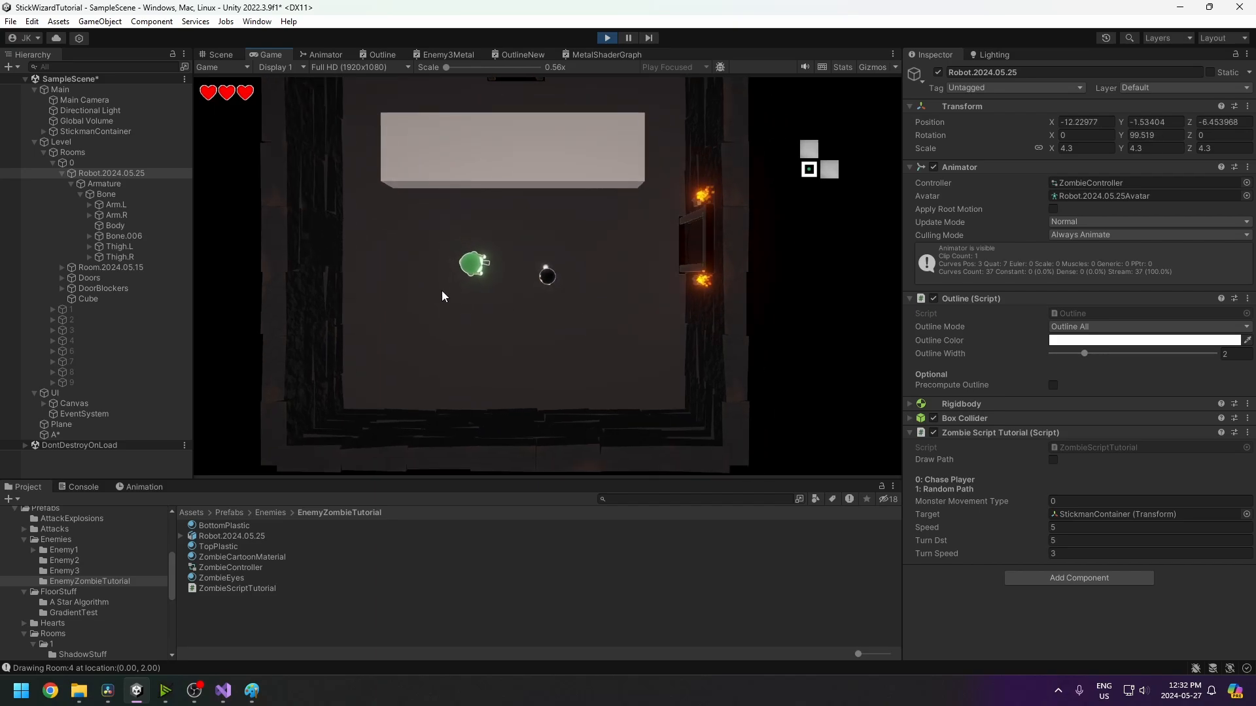
key("s")
key("d")
key("s")
key("d")
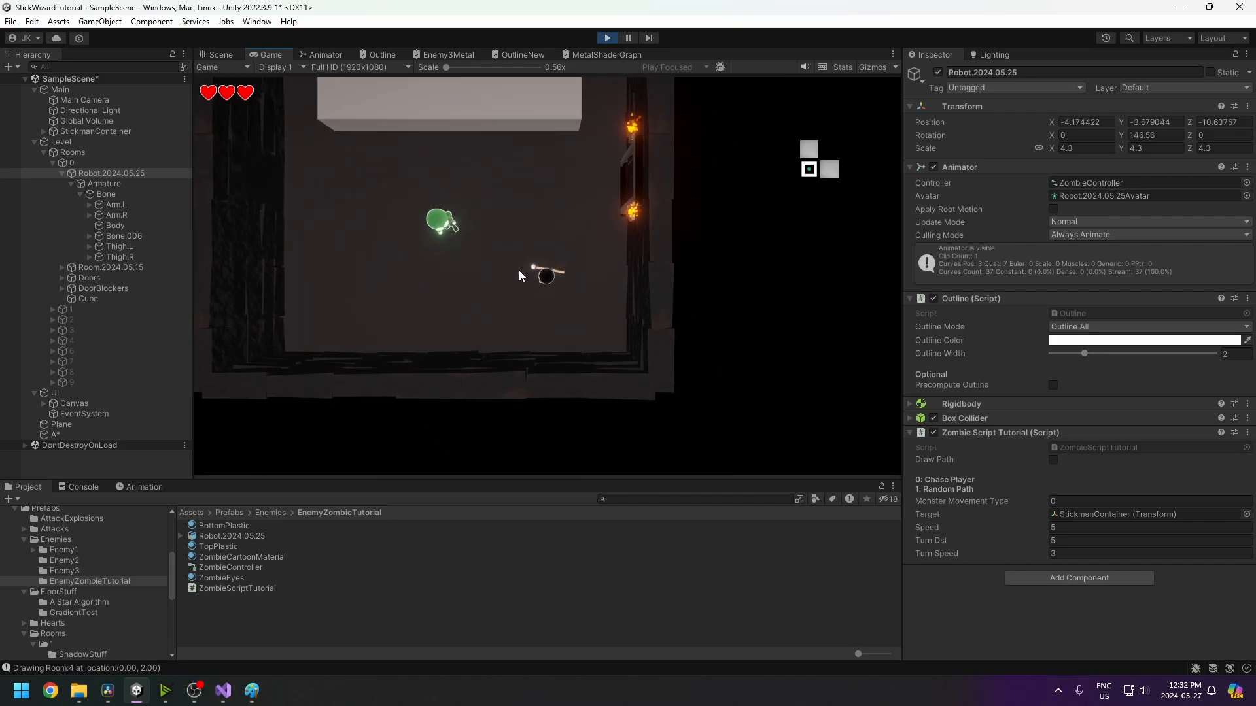
key("d")
key("w")
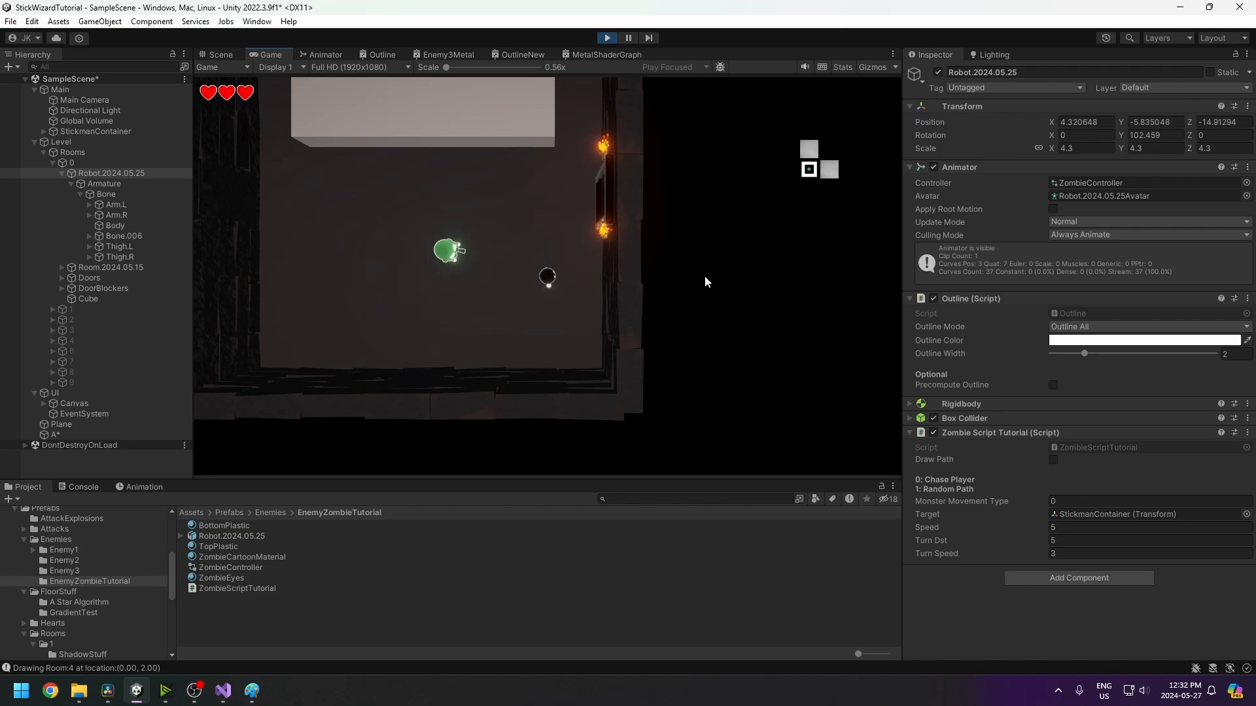
- Inspect the chasing zombie from another angle in the Scene view and stop the game
left_click(220, 54)
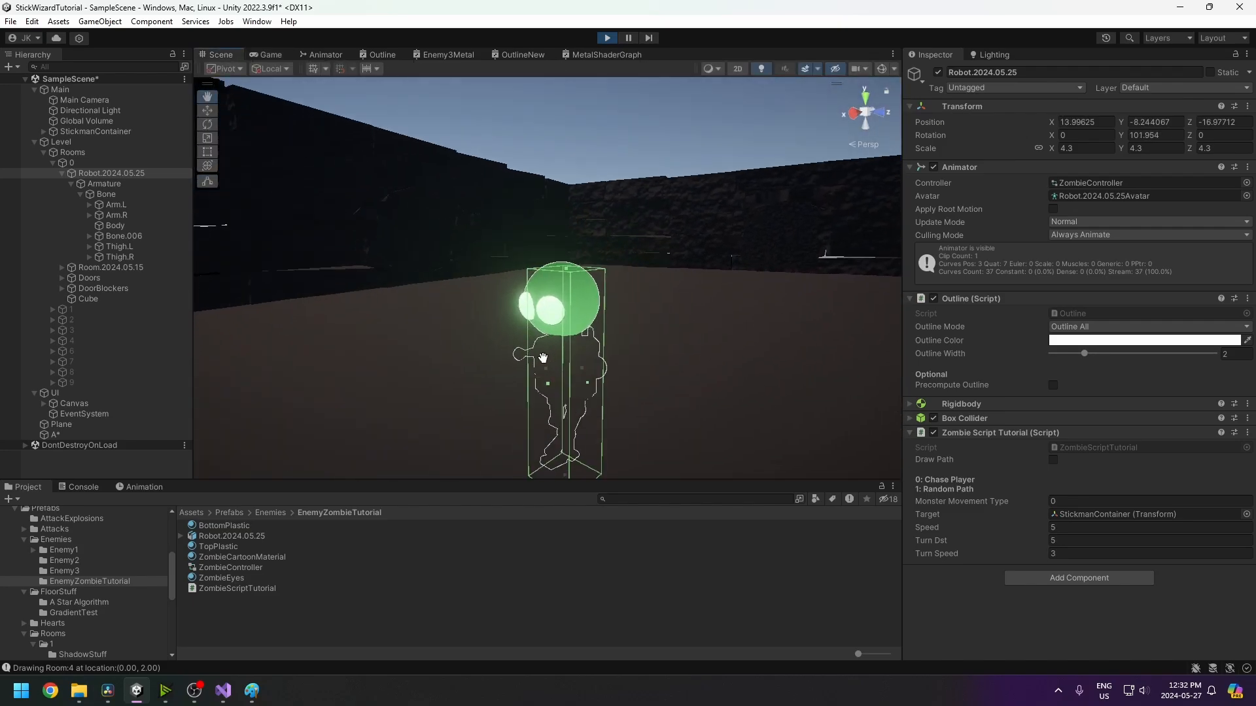
left_click_drag(566, 372, 554, 396, "alt")
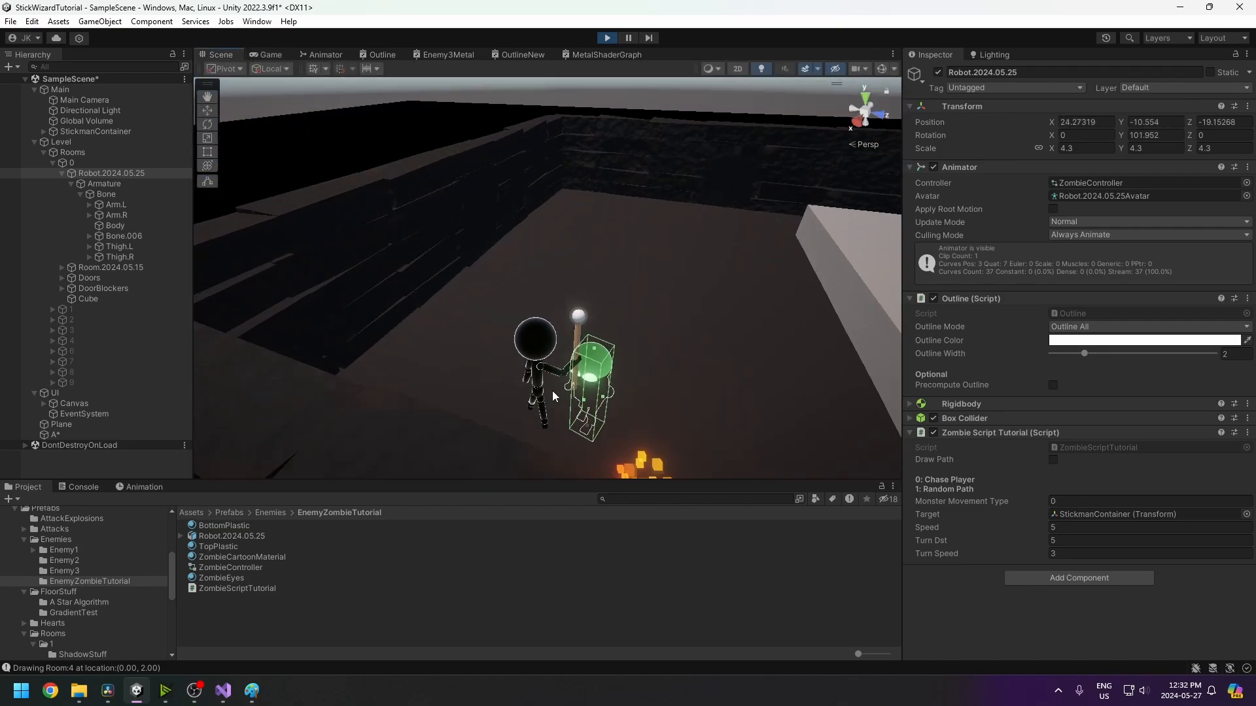
key("ctrl+p")
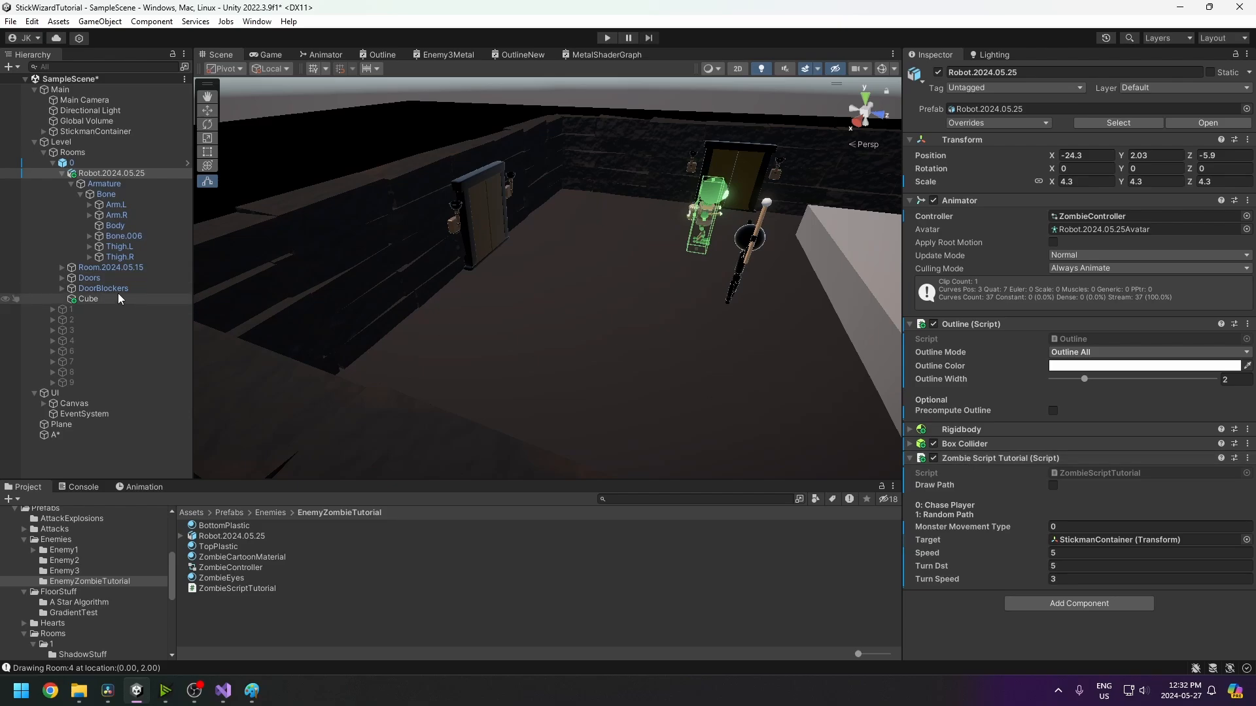
- Freeze the Y position in the Rigidbody constraints of Robot.2024.05.25
left_click(123, 175)
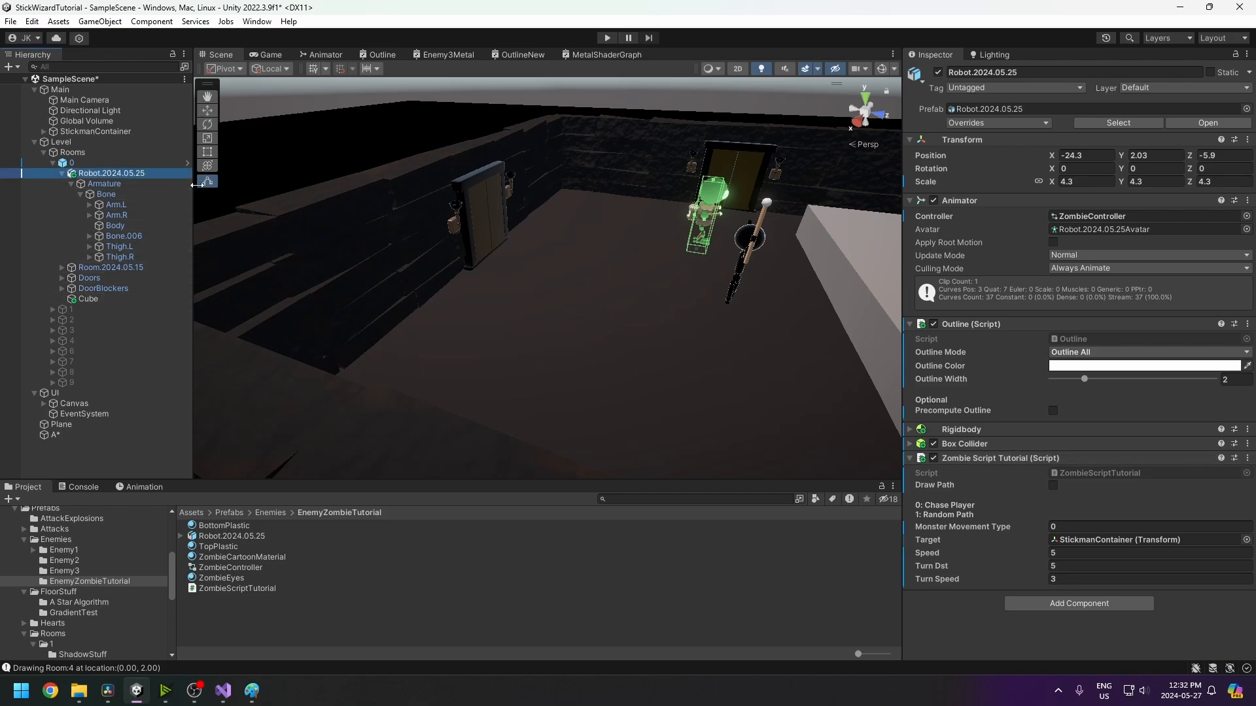
left_click(911, 428)
scroll(1042, 575, "down", 1)
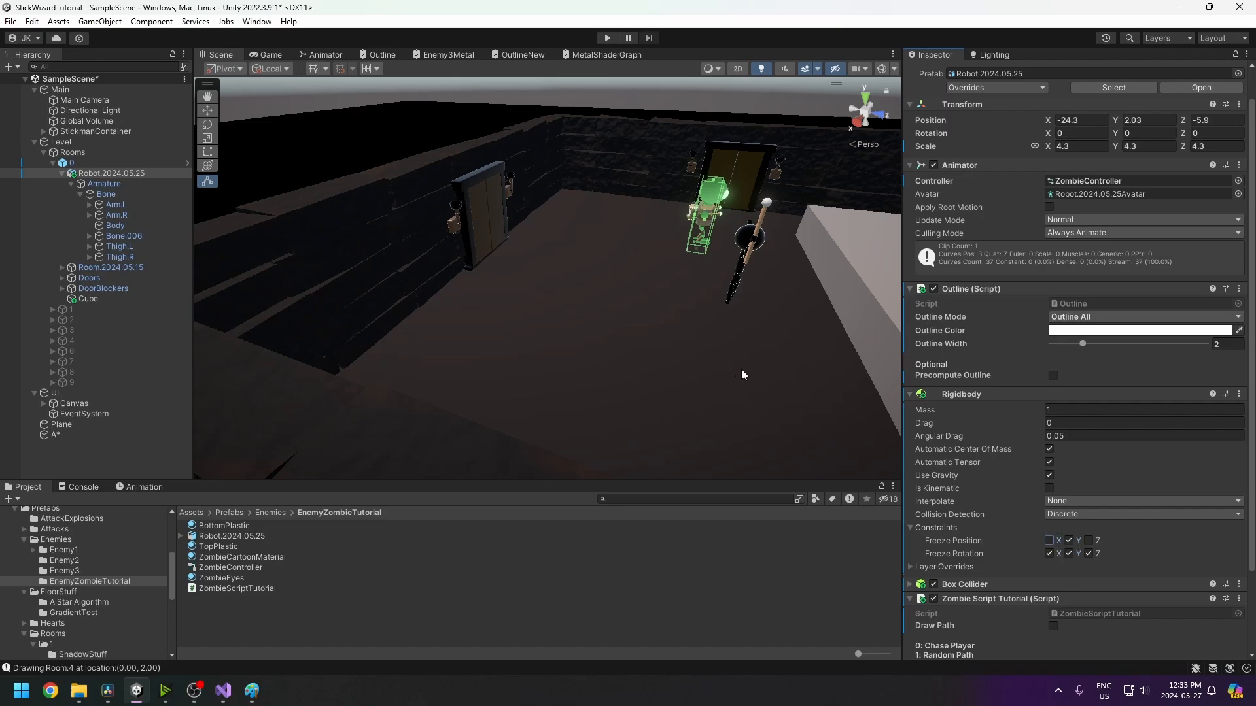
- Check the robot's Y position and its height above the floor from several angles in the Scene view
right_click_drag(743, 375, 524, 314)
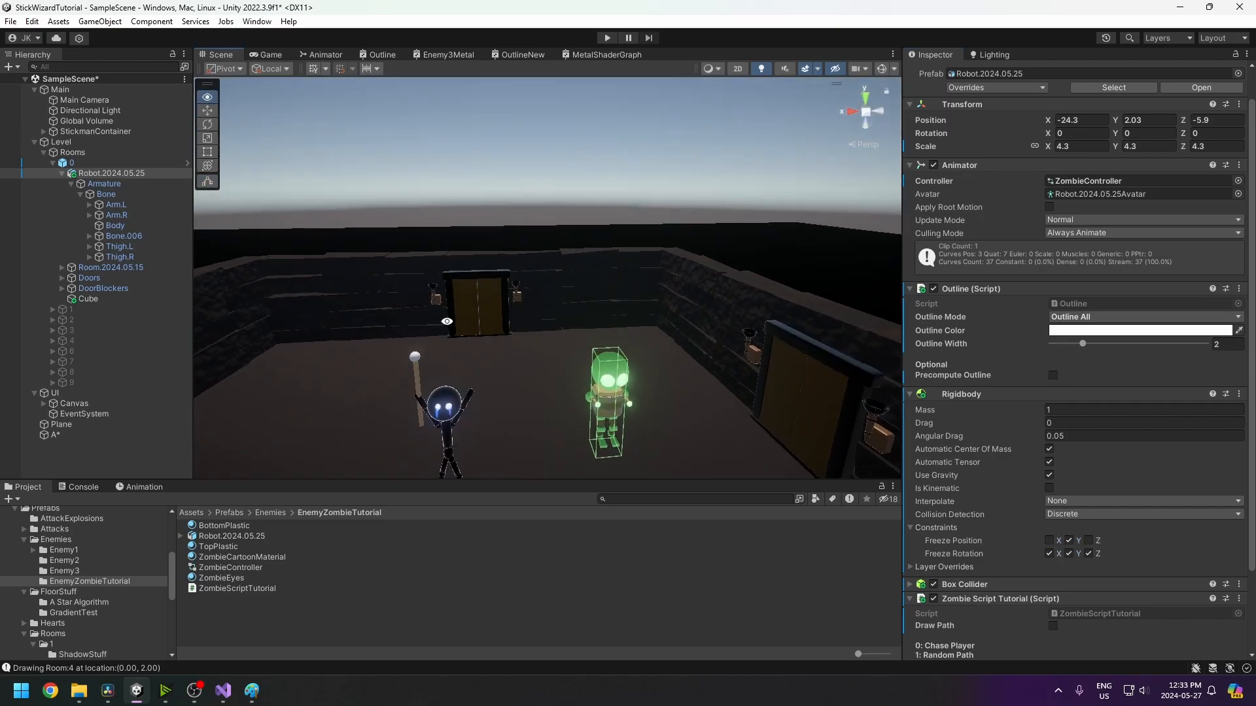
left_click(1133, 119)
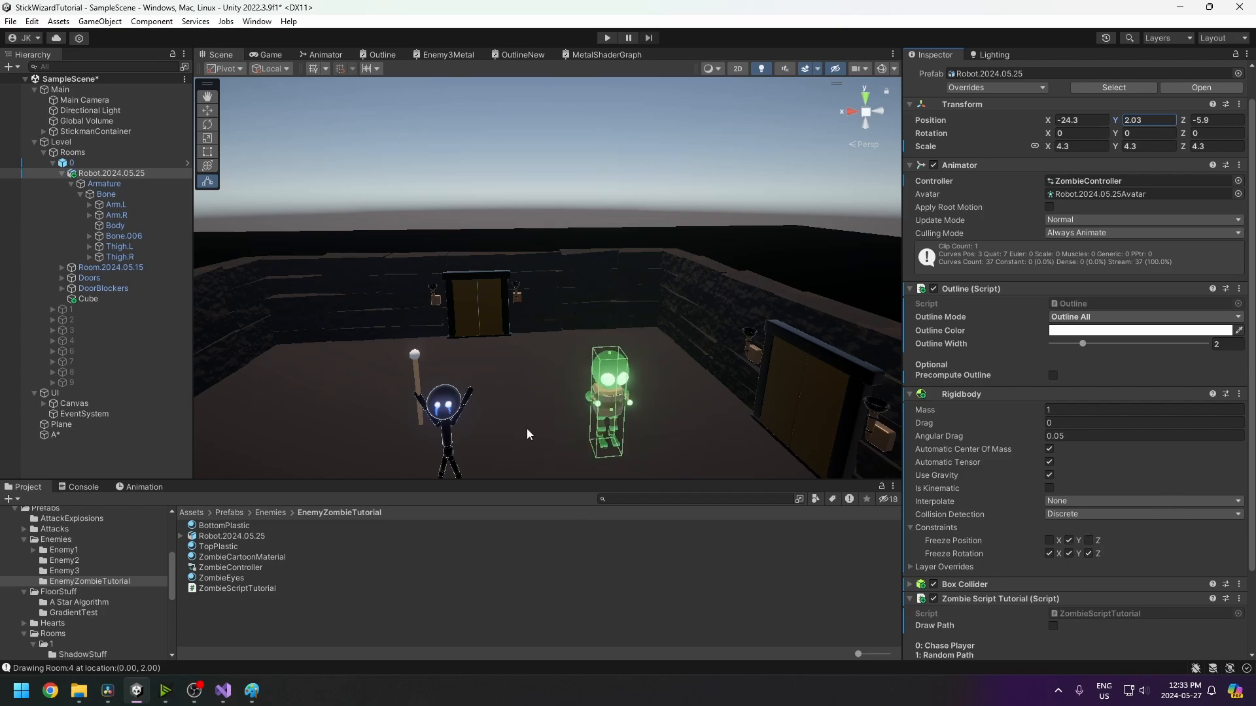
mouse_move(606, 381)
middle_mouse_down()
mouse_move(593, 325)
mouse_move(599, 389)
middle_mouse_up()
left_click_drag(588, 379, 714, 344, "alt")
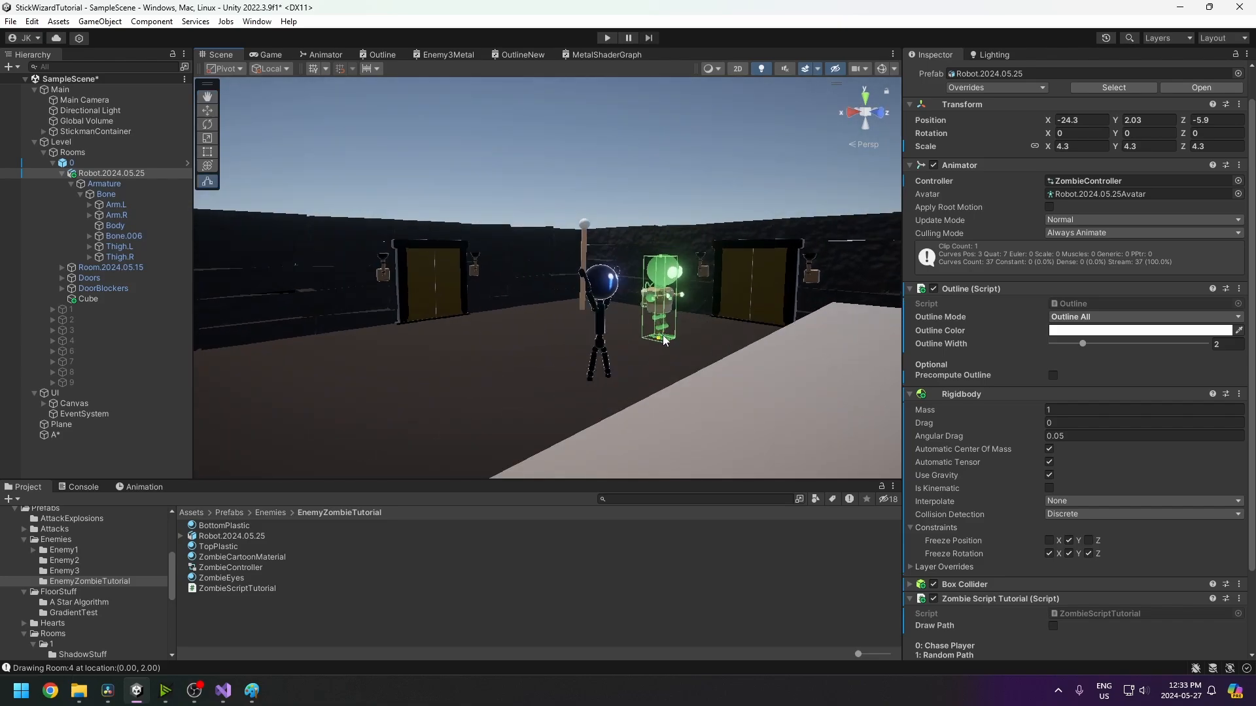
middle_click_drag(675, 334, 626, 457)
left_click_drag(626, 457, 639, 395, "alt")
scroll(641, 399, "up", 6)
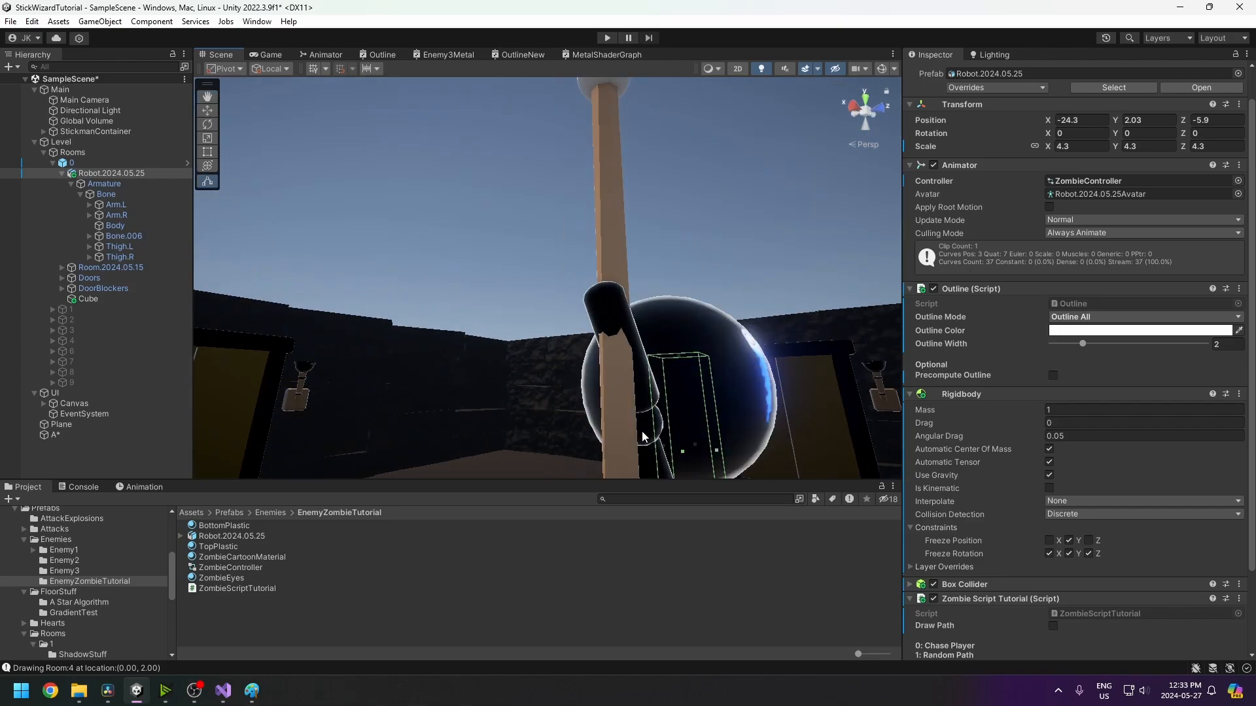
middle_click_drag(645, 438, 589, 406)
left_click_drag(575, 417, 541, 462)
scroll(513, 410, "down", 5)
left_click_drag(513, 410, 531, 549, "alt")
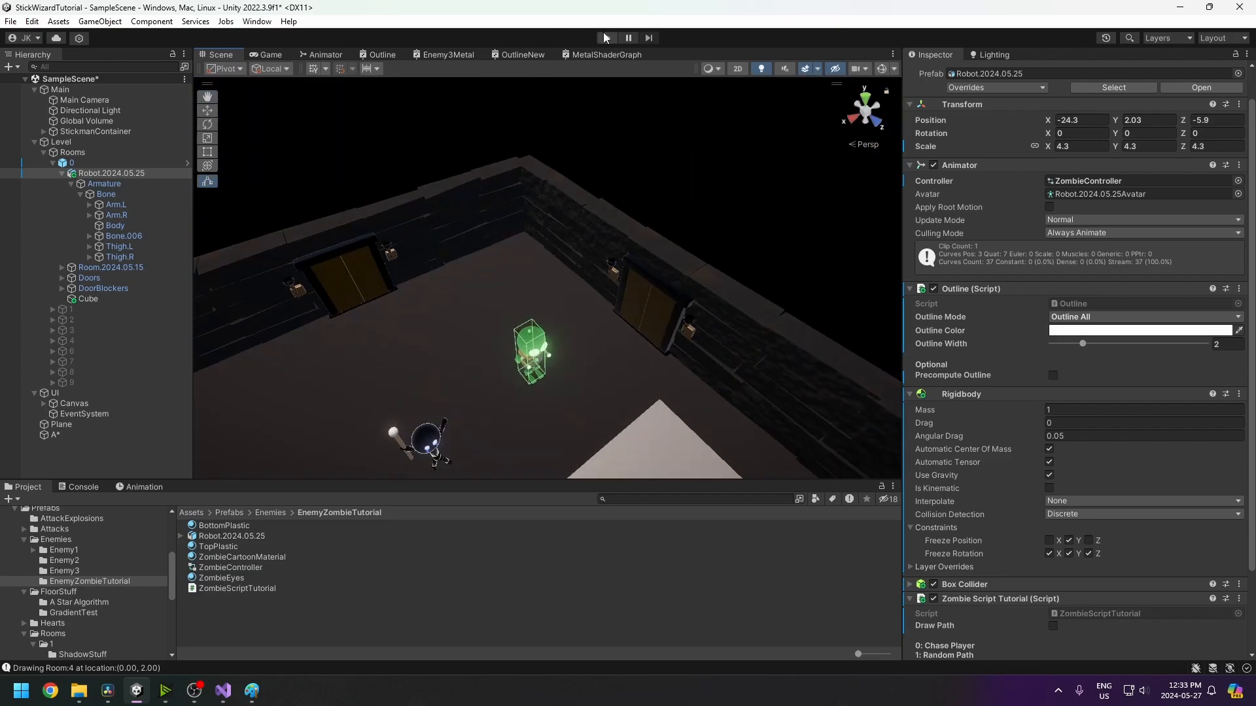
- Run the game, steer the player around the room to test the zombie's chase with Y position frozen, and stop the game
left_click(606, 38)
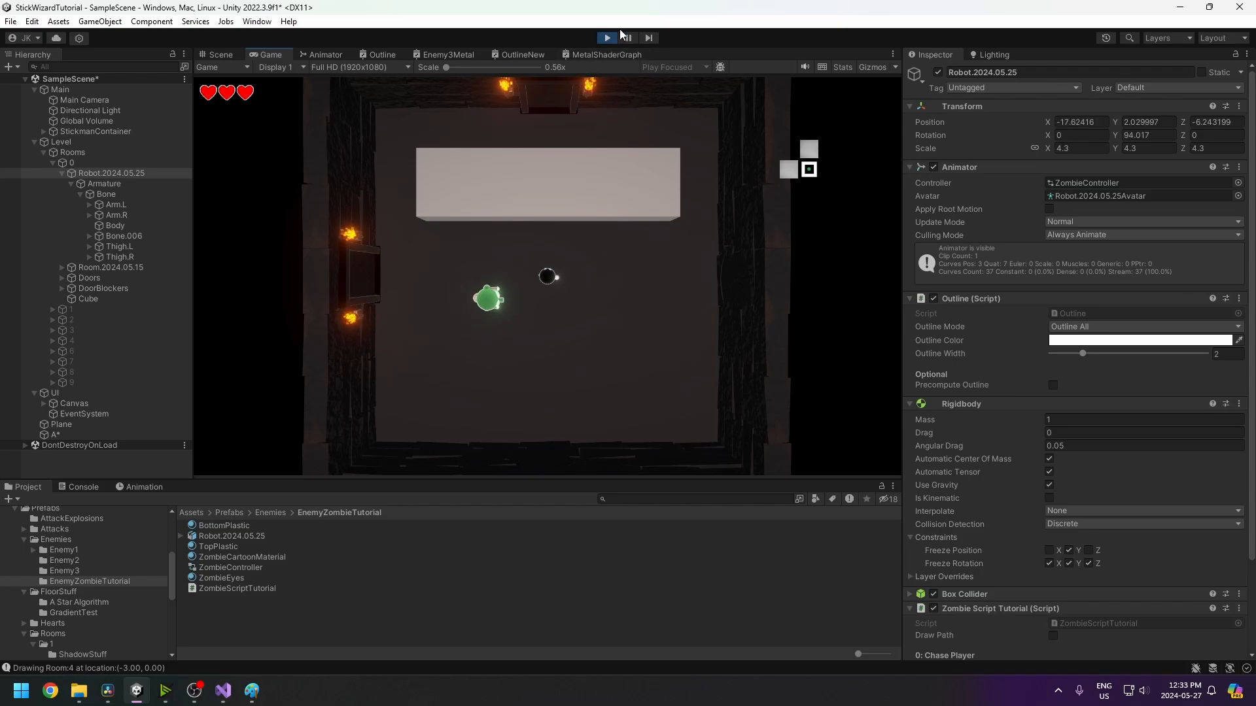
left_click(586, 331)
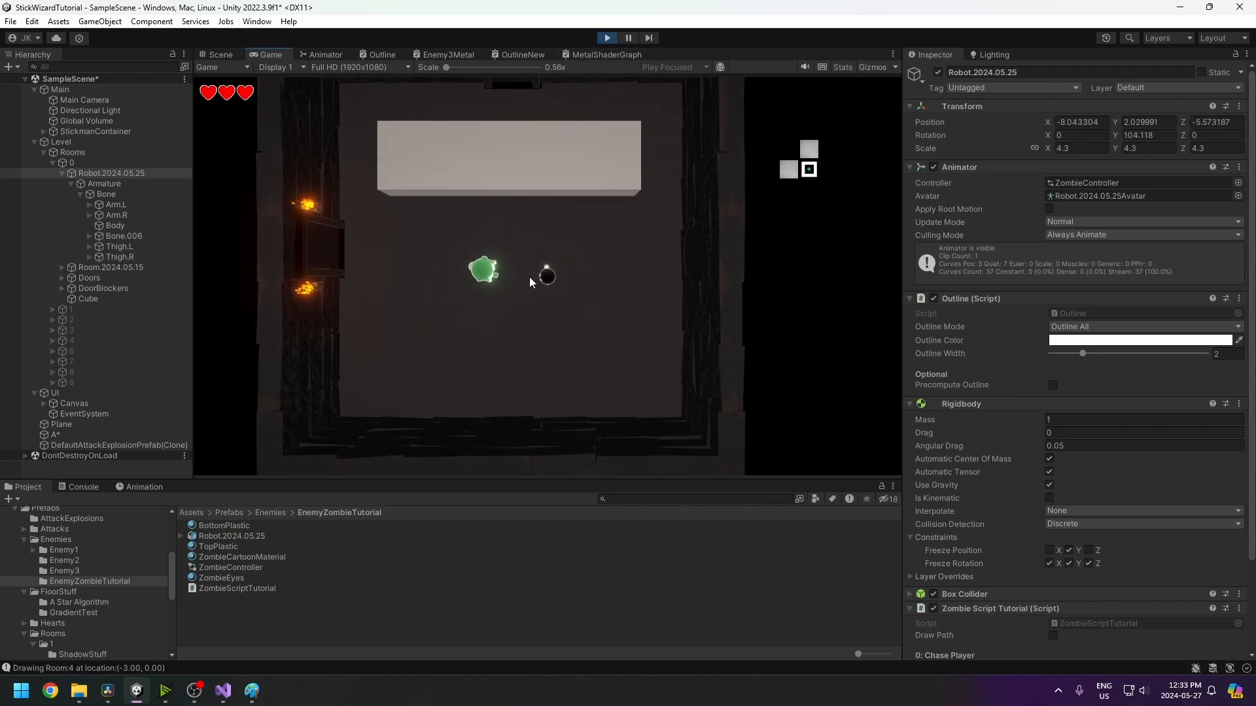
key("s")
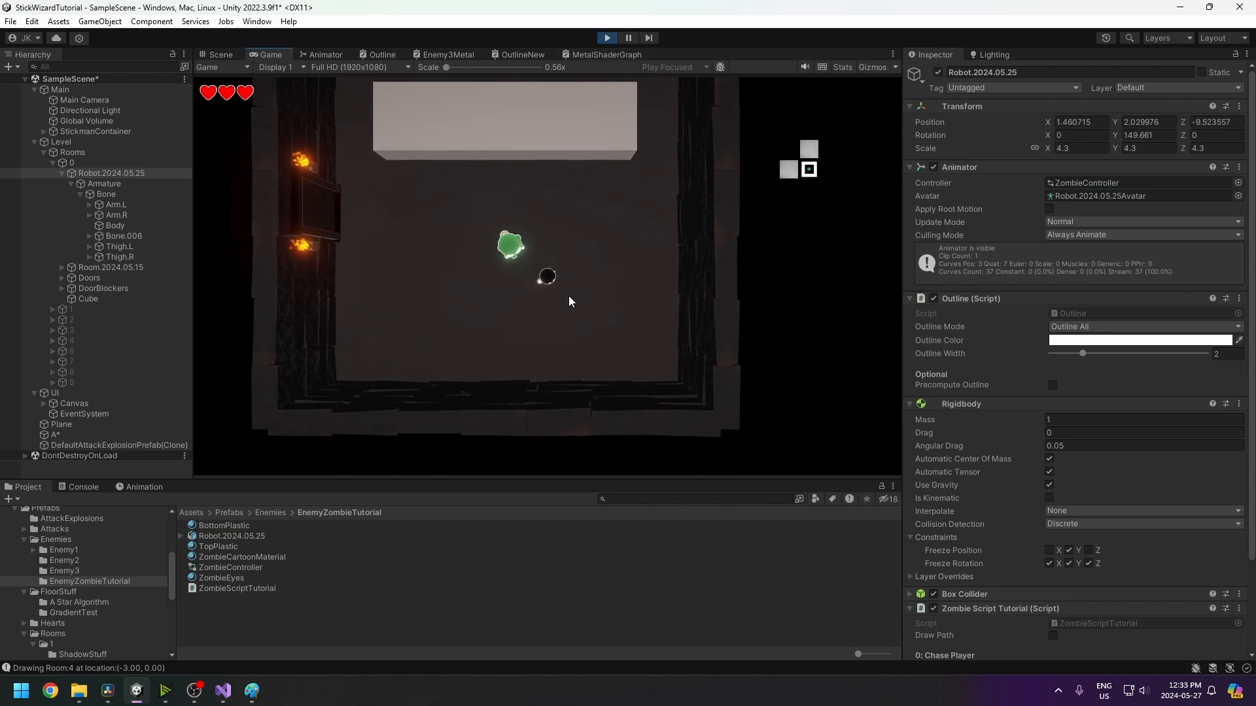
key("d")
key("a")
key("s")
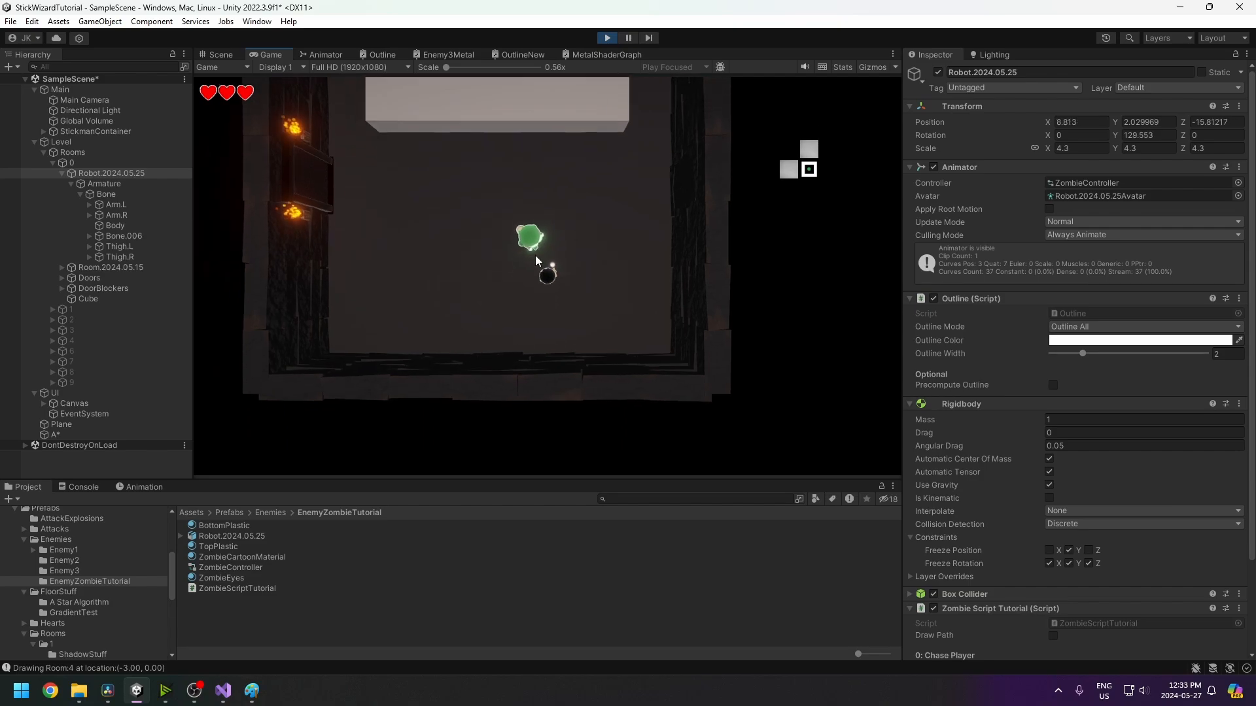
key("d")
key("w")
key("w")
key("a")
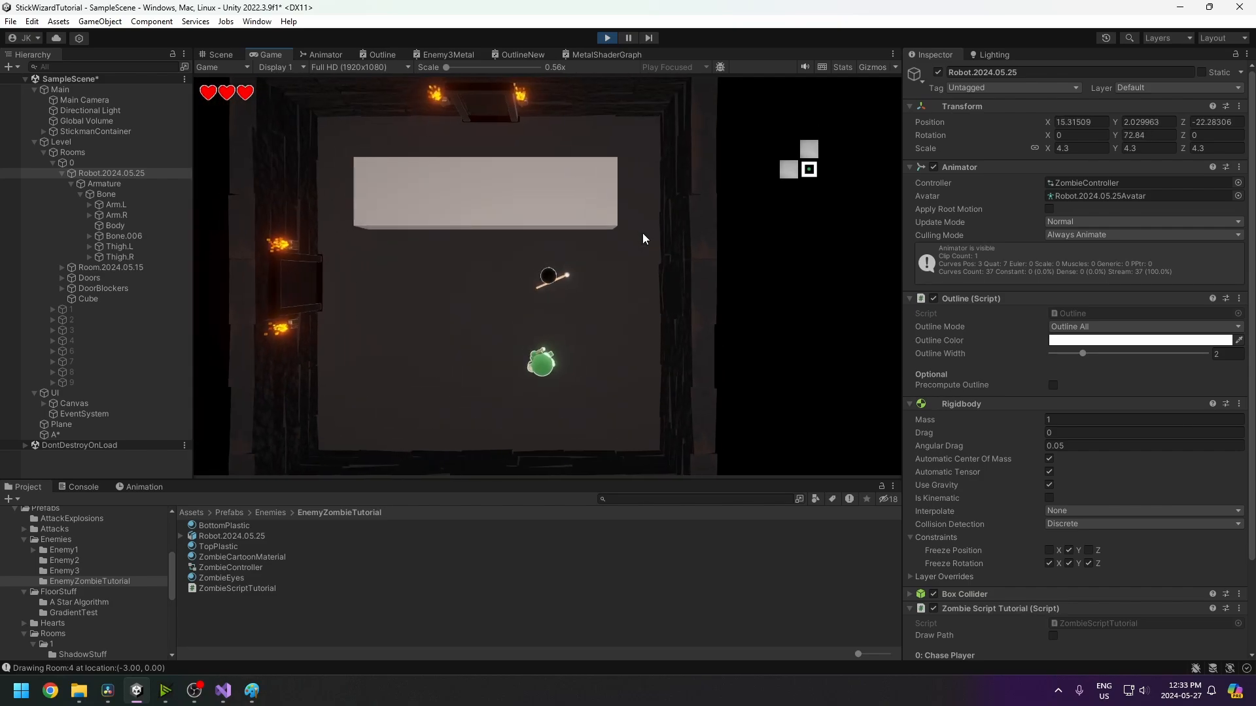
key("s")
key("a")
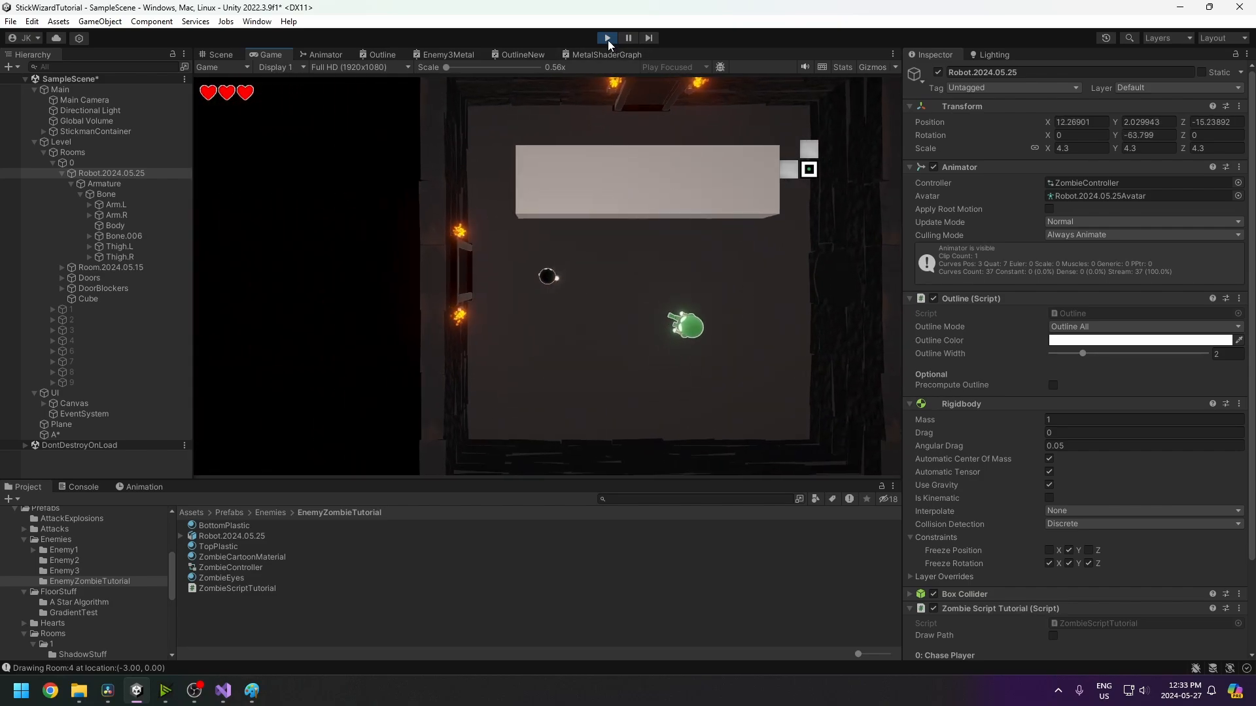
left_click(608, 39)
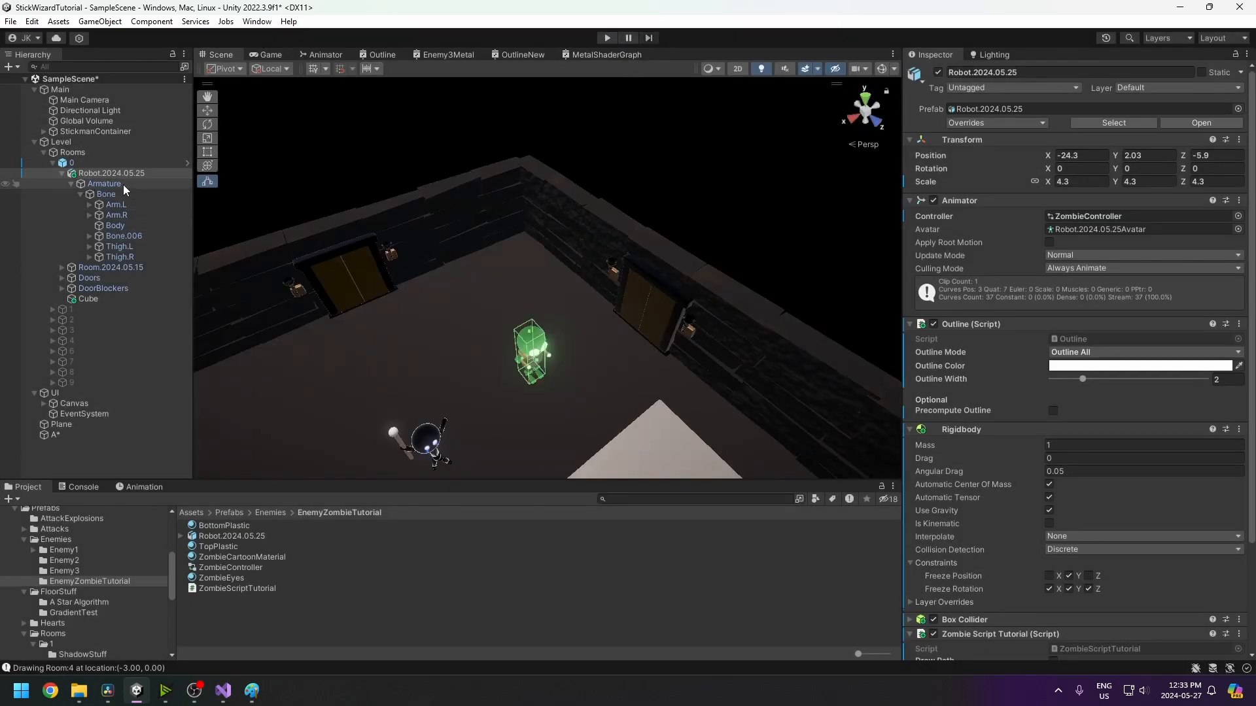
- In the robot's Zombie Script Tutorial component, set Speed to 35, Turn Dst to 7 and Turn Speed to 7
scroll(1063, 497, "down", 3)
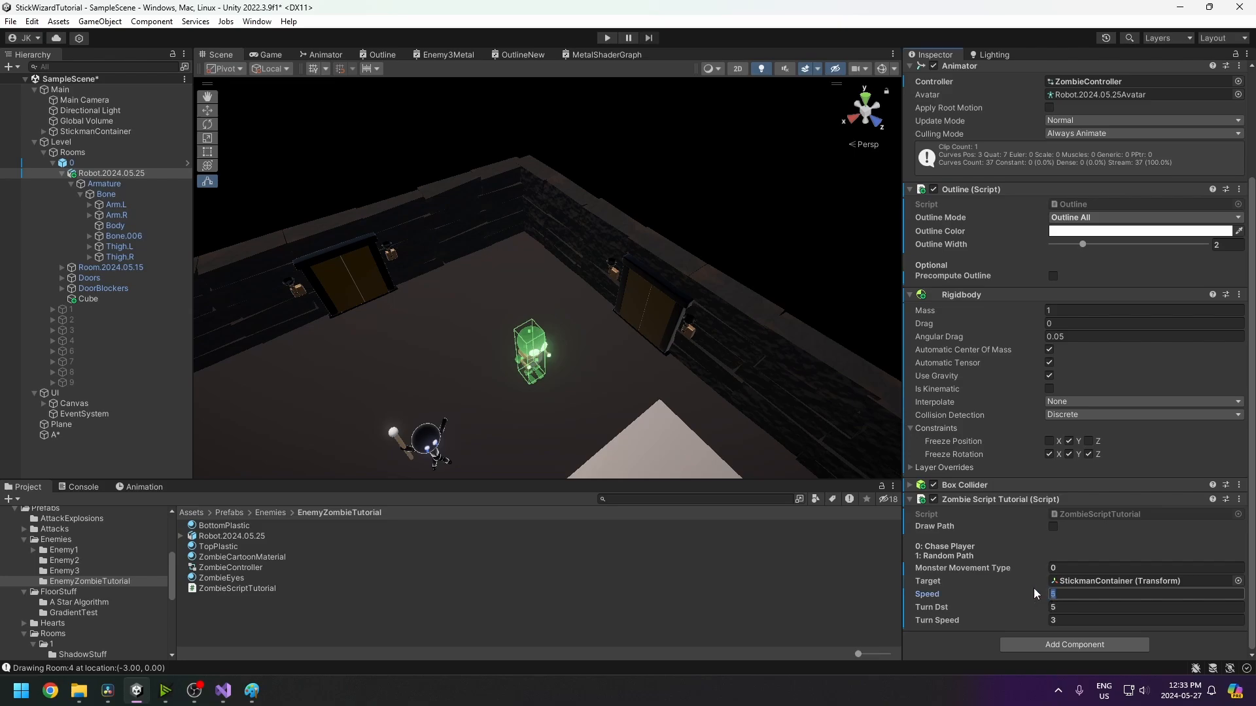
type("35")
left_click(1017, 607)
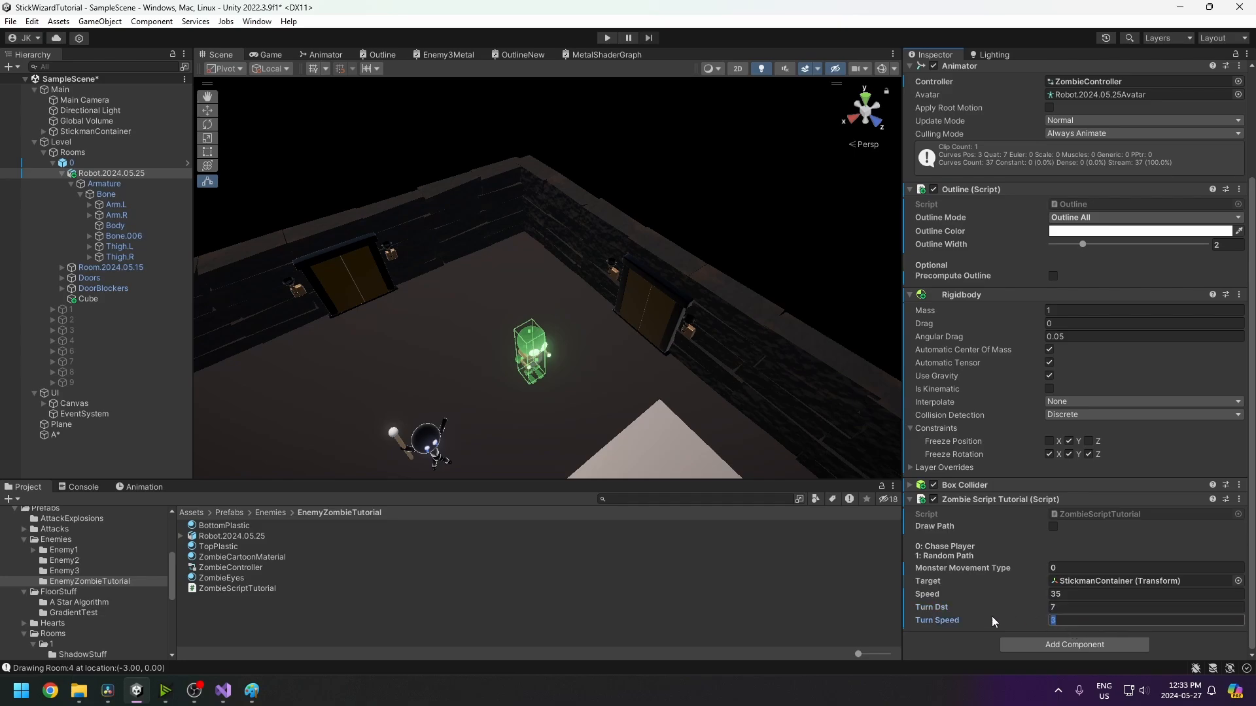
type("7")
key("Tab")
type("7")
- Play-test the faster zombie by leading it around the room and behind the white block, and stop the game
left_click(607, 37)
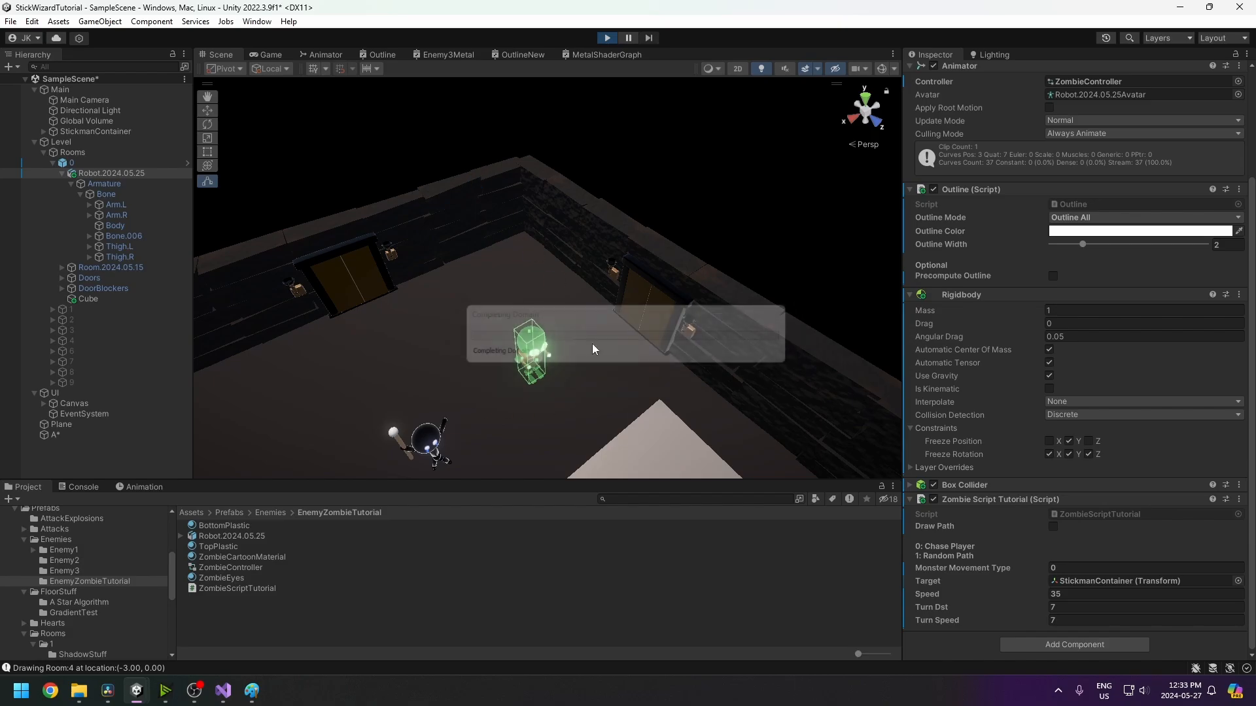
key("d")
key("s")
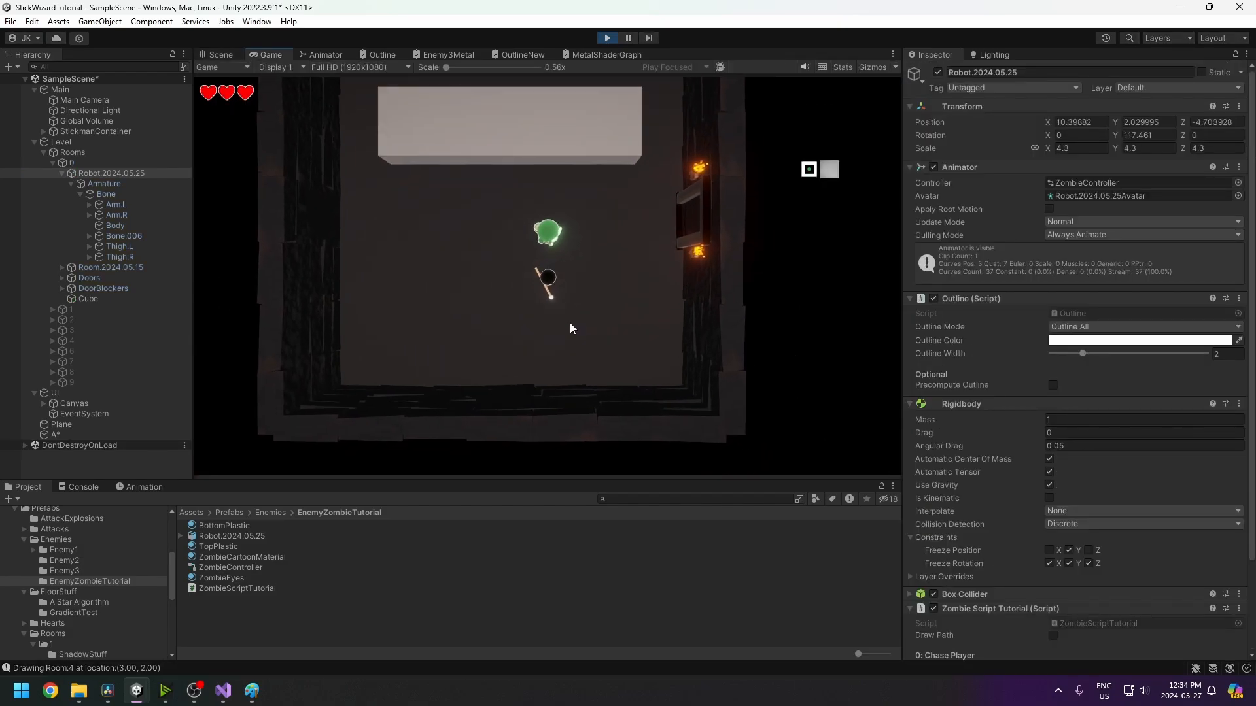
key("a")
key("w")
key("s")
key("d")
key("d")
key("s")
key("w")
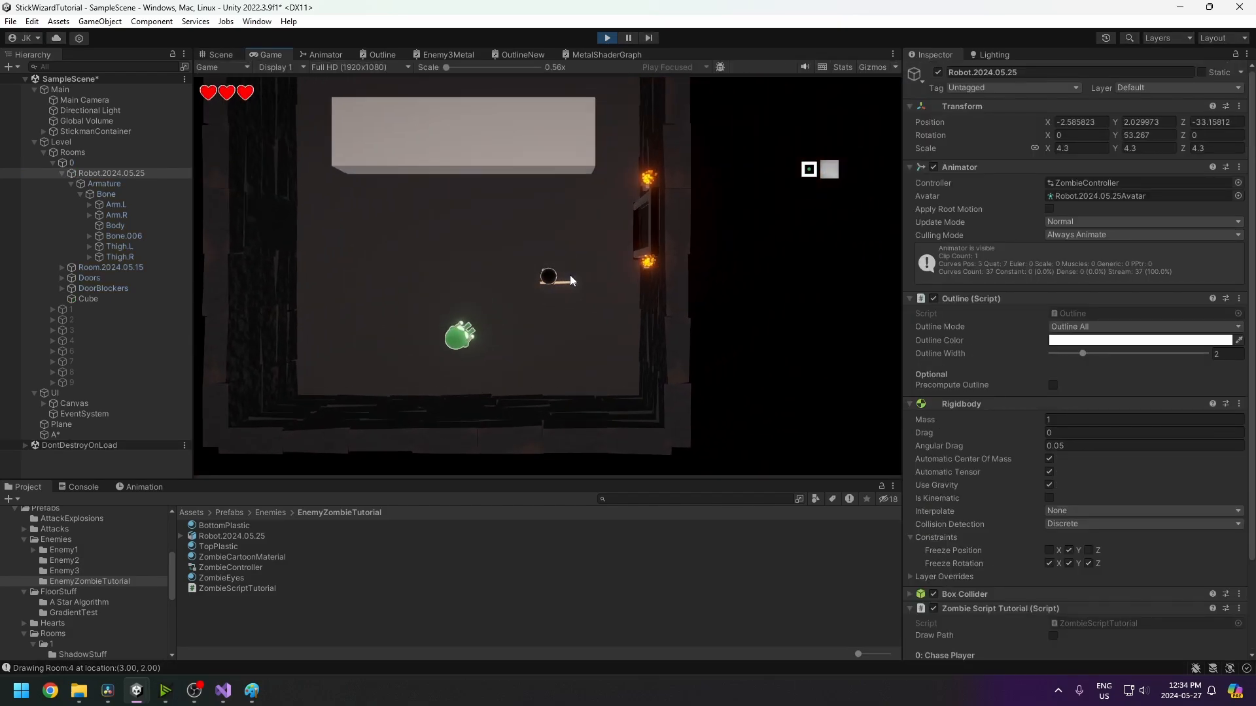
key("a")
key("d")
key("w")
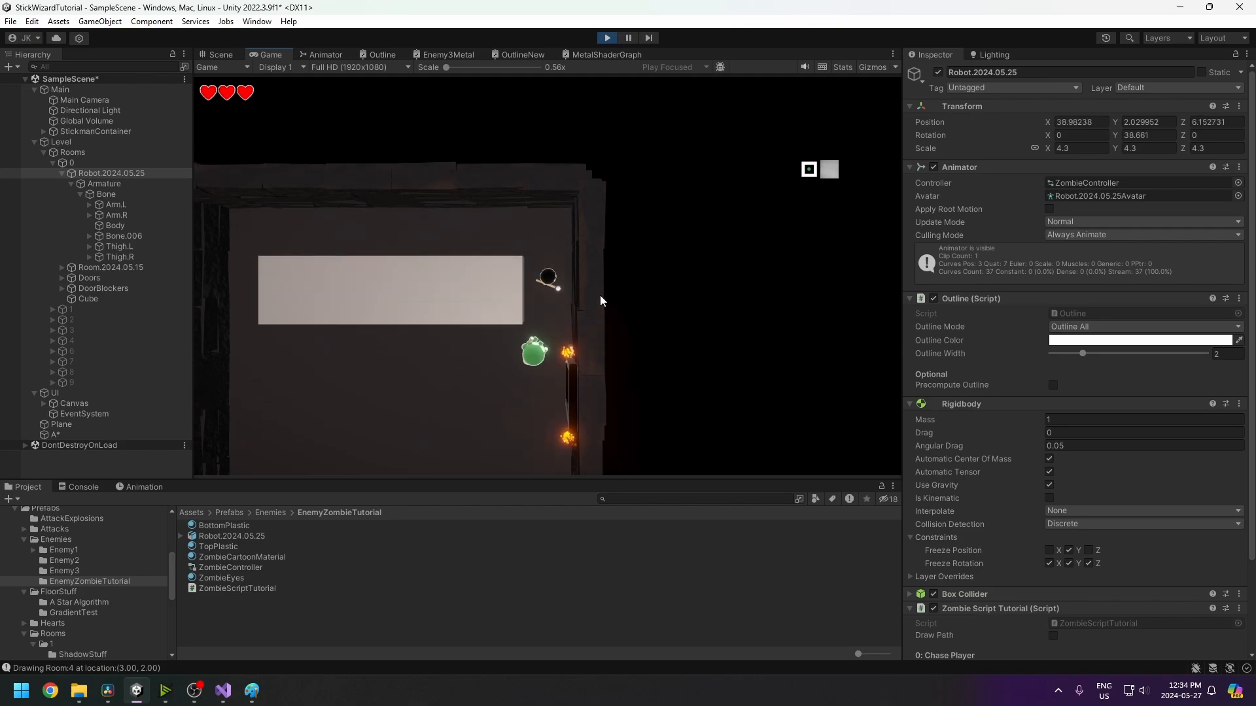
key("a")
key("s")
key("a")
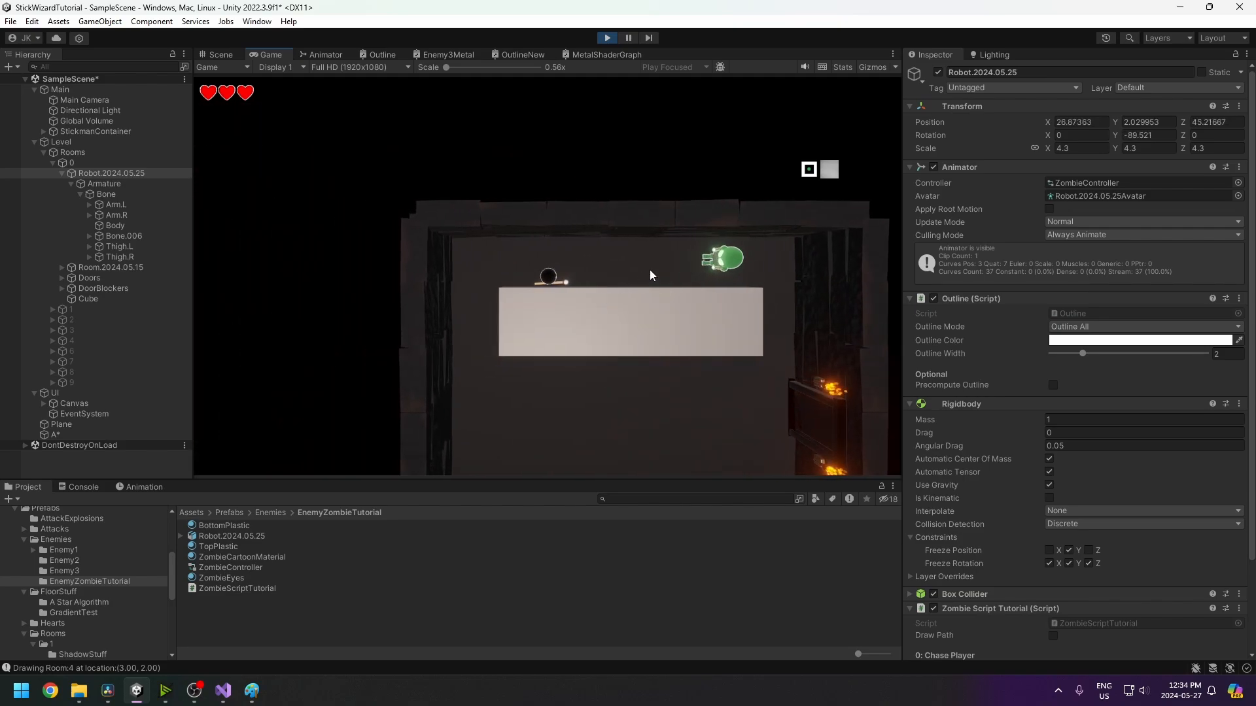
left_click(607, 37)
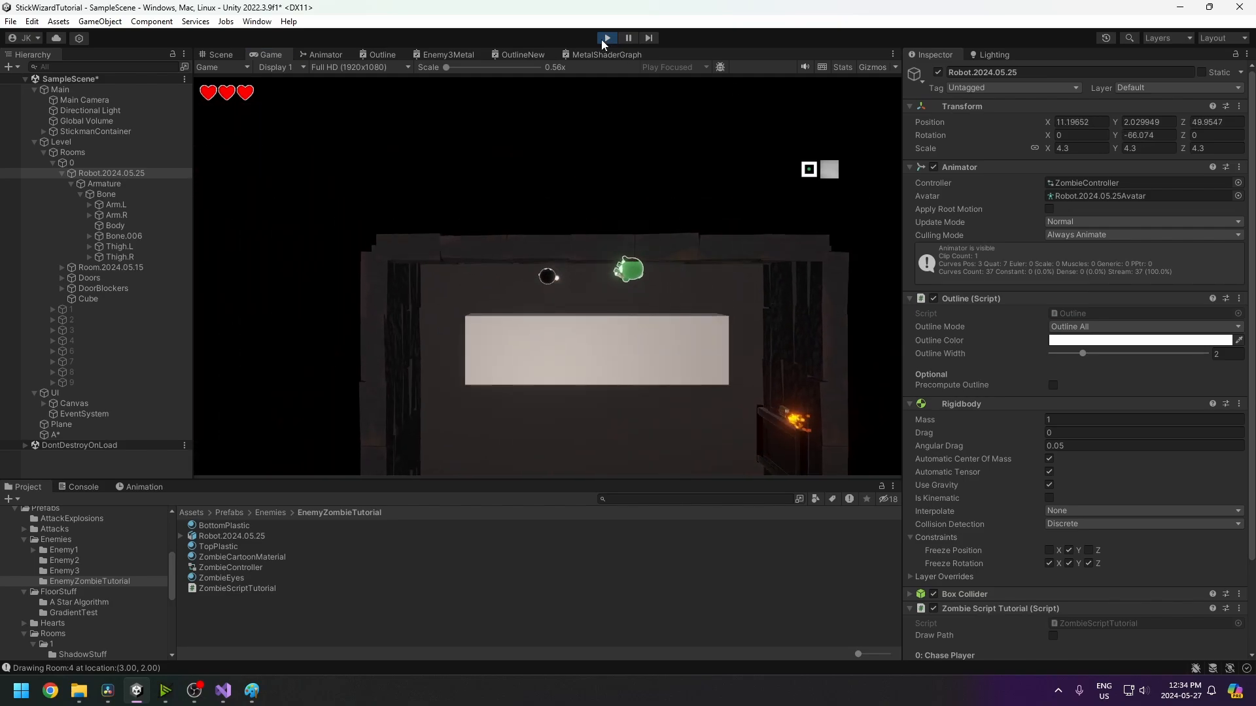
- Set the Node Radius of the A* object's Grid script to 1
left_click(65, 434)
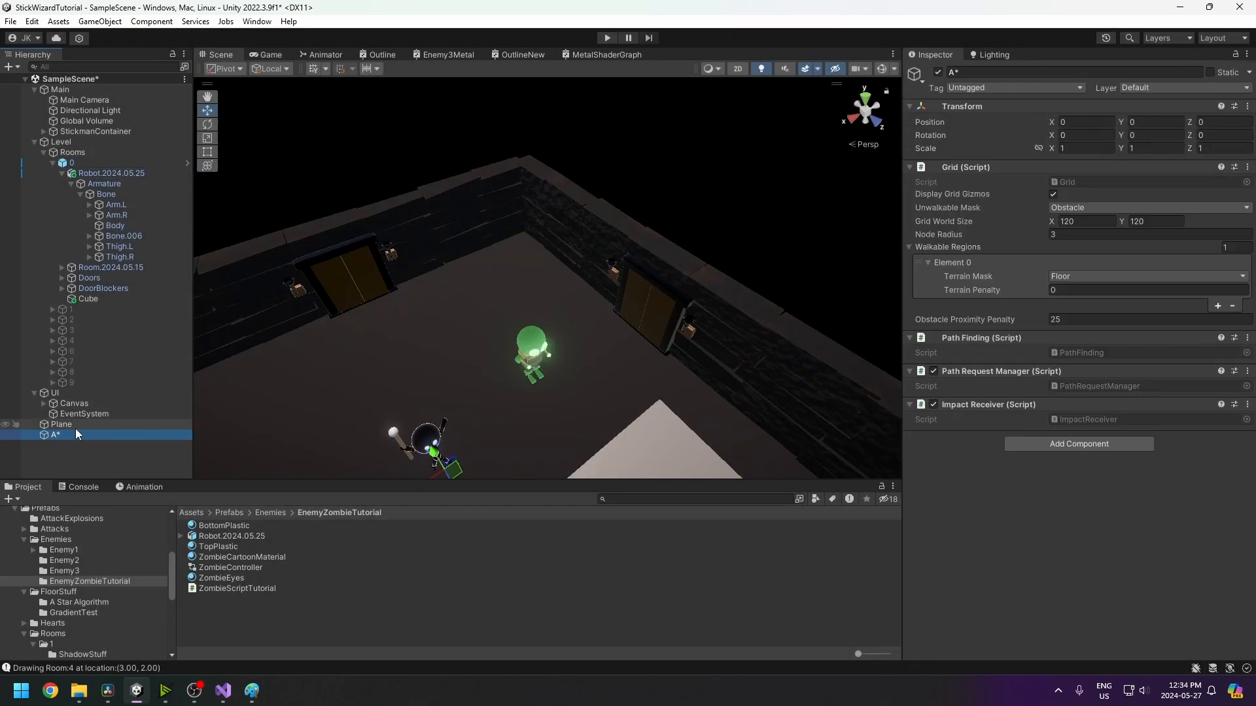
left_click(1070, 234)
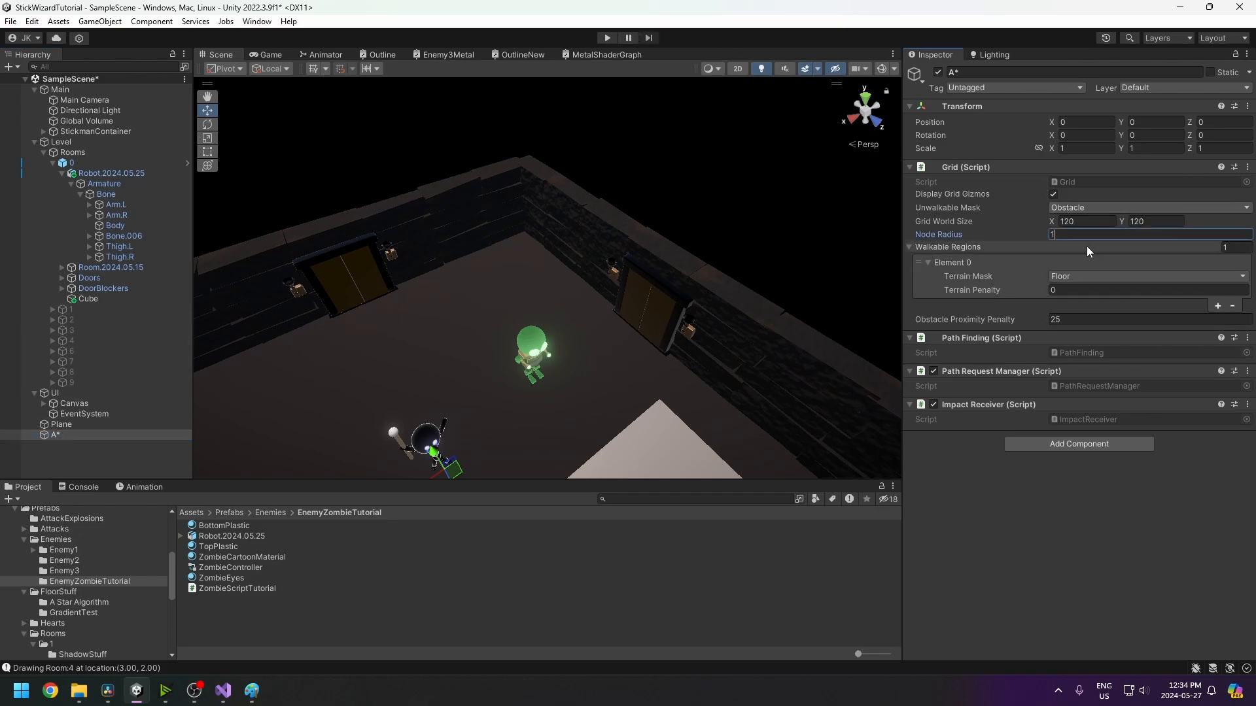
- Run the game with the finer grid, lead the zombie around the white block and let it reach the player, and stop the game
key("ctrl+p")
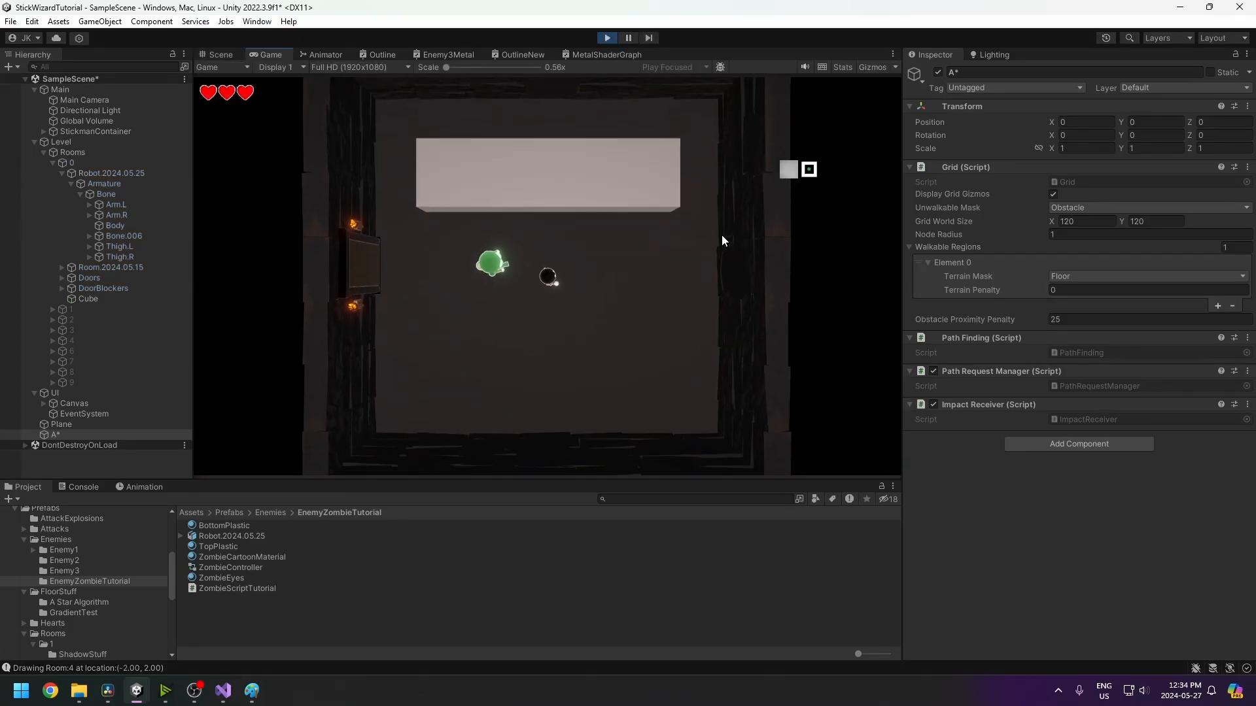
key("w")
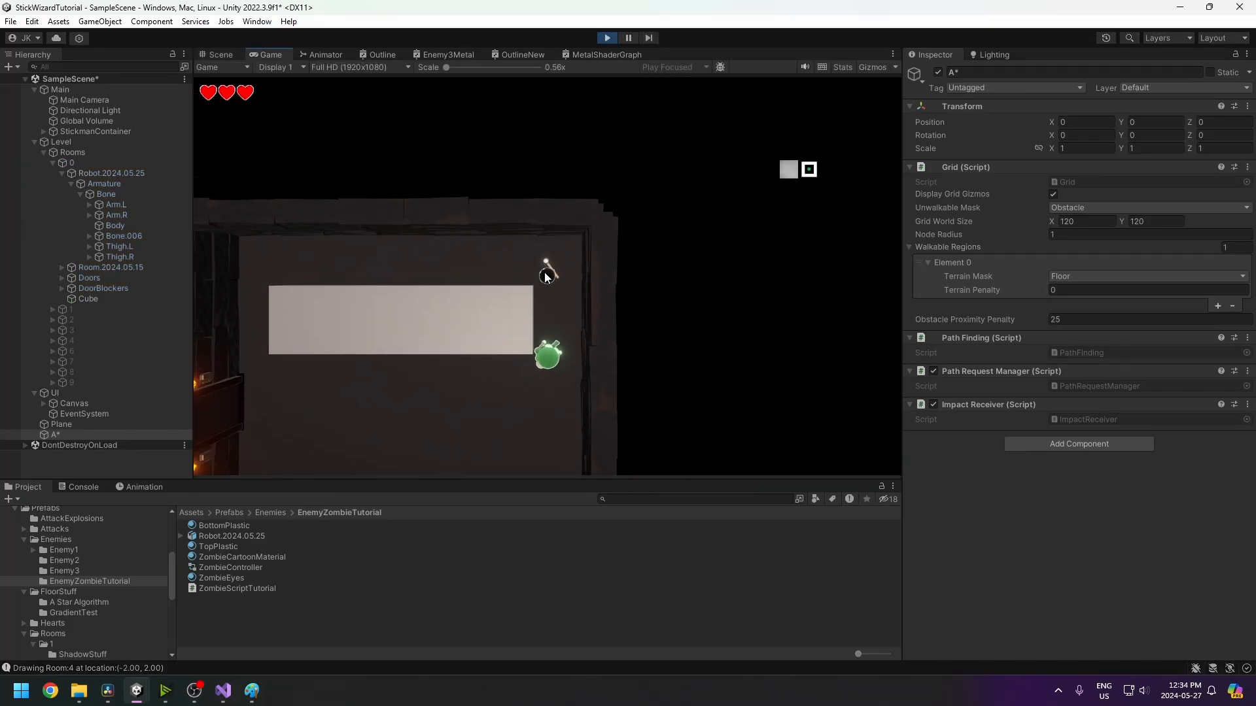
key("a")
key("a")
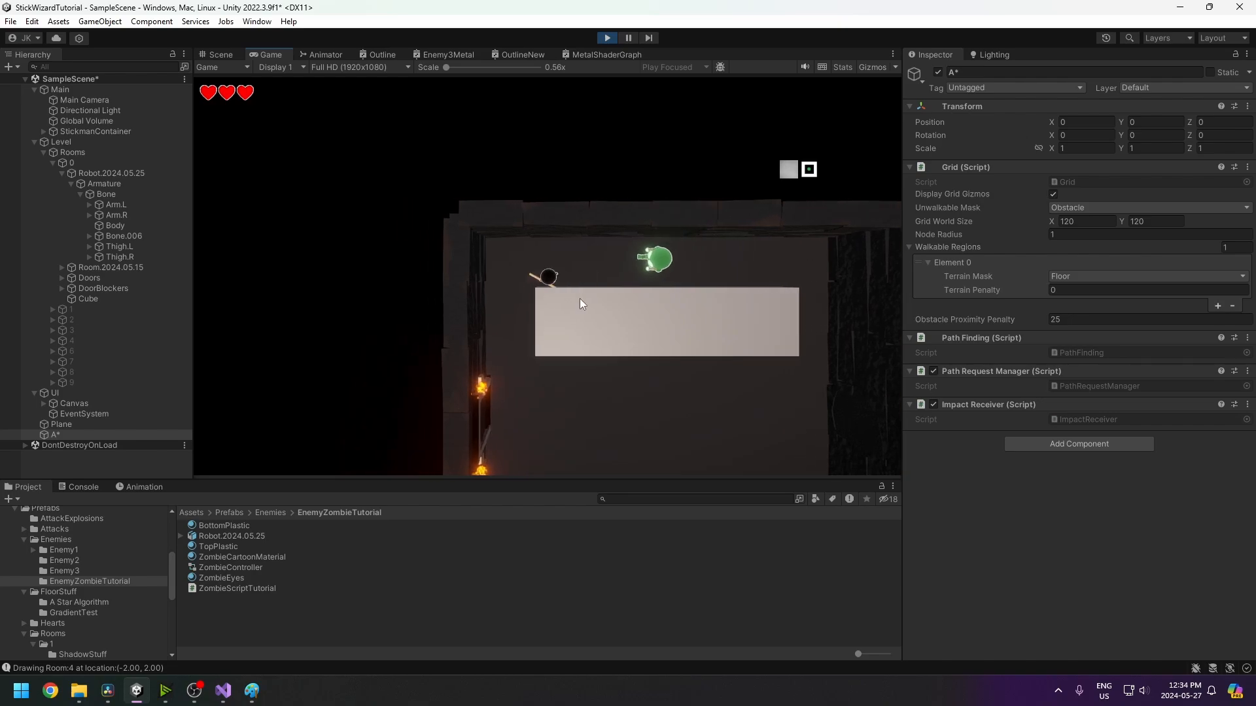
key("s")
key("s")
key("d")
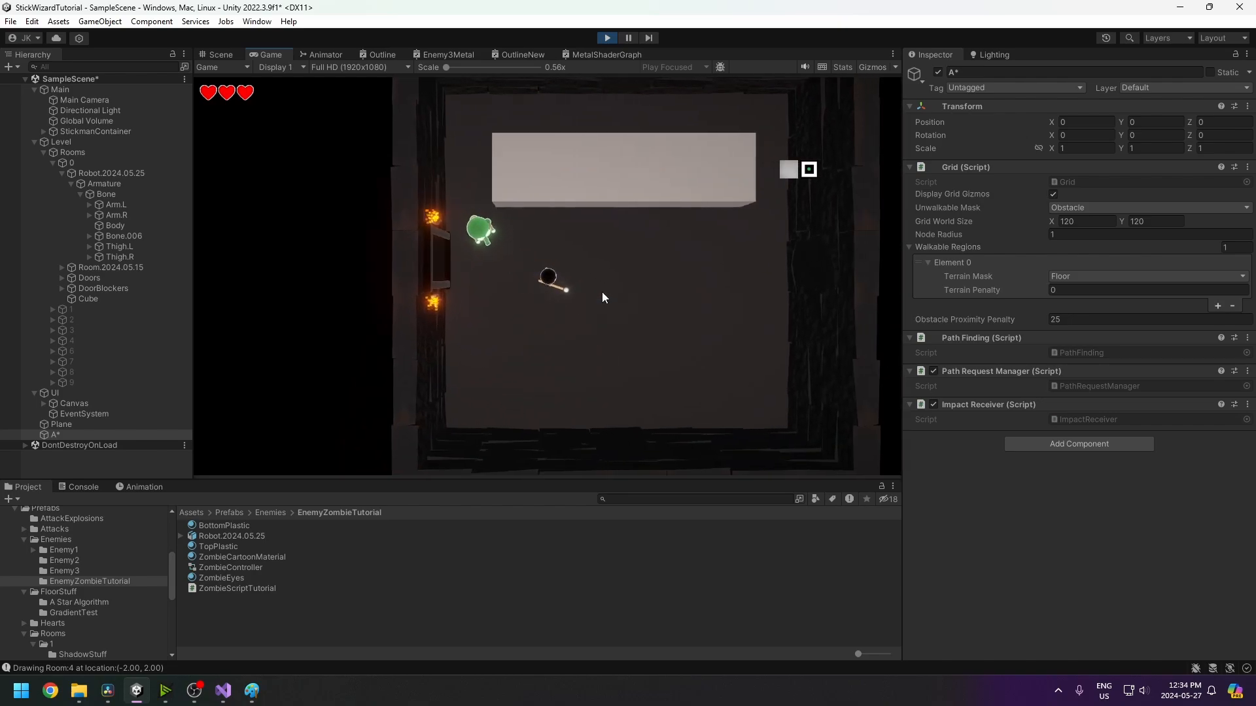
key("d")
key("s")
key("a")
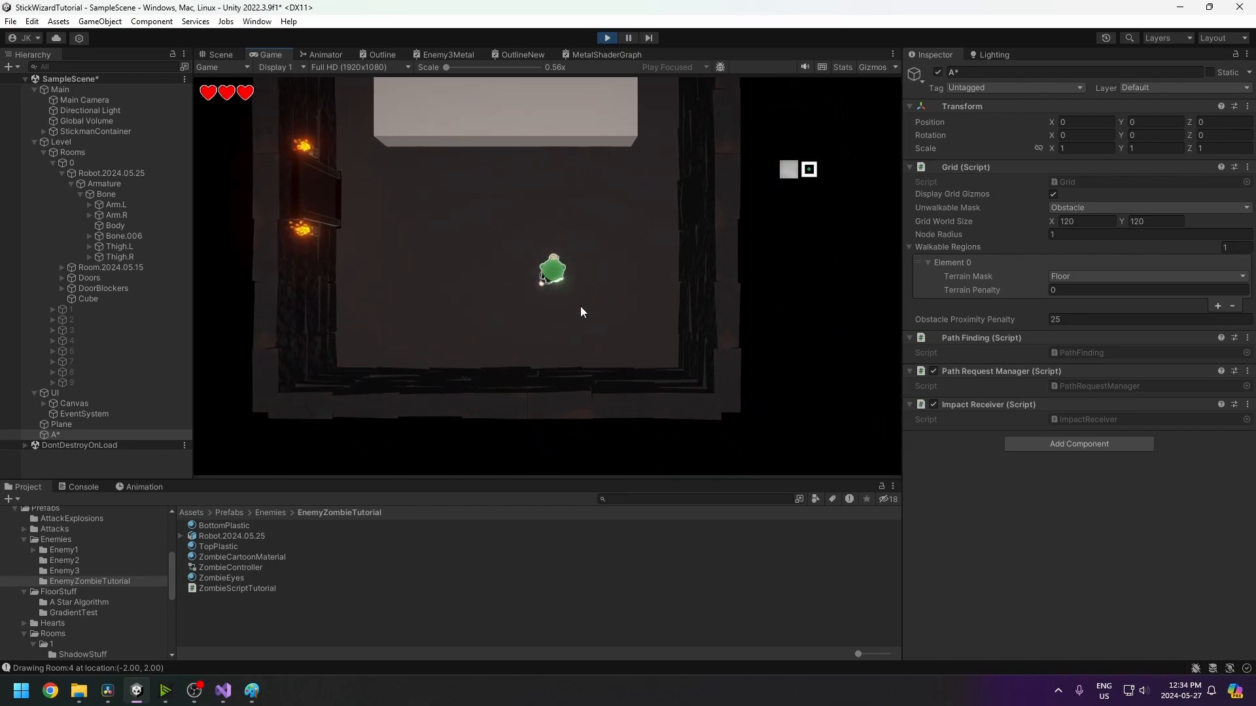
key("s")
key("a")
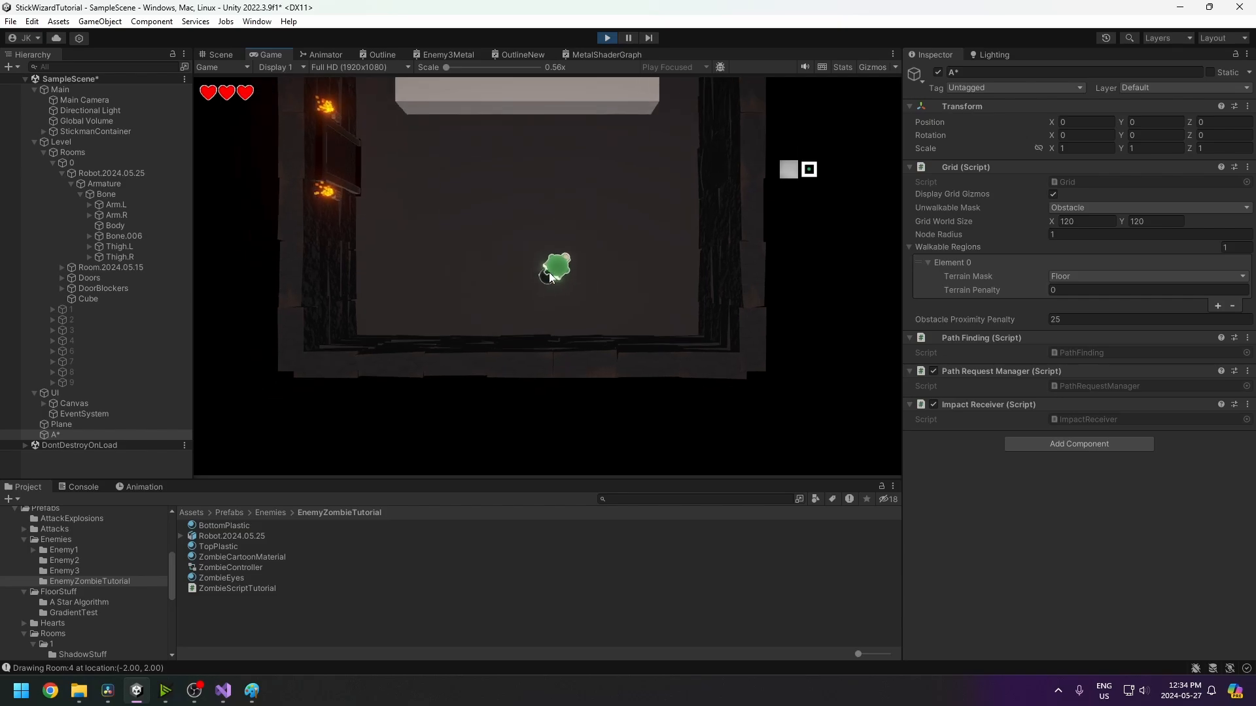
key("a")
key("w")
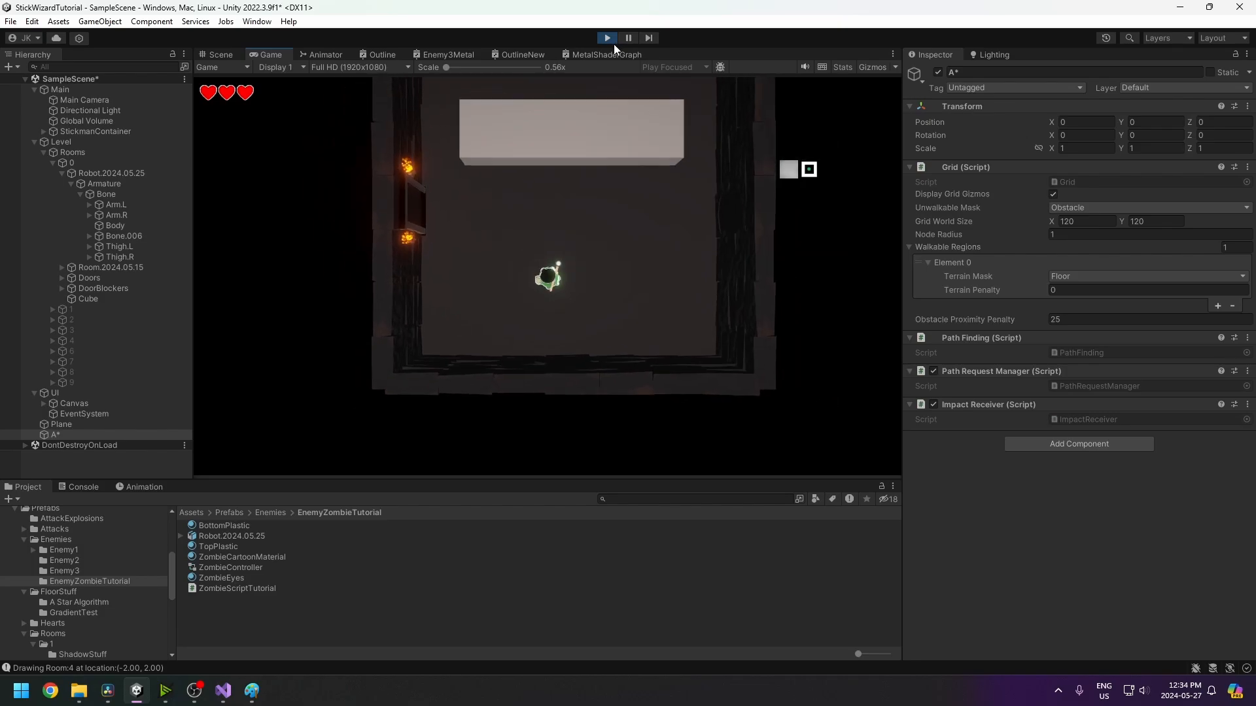
left_click(607, 39)
- Switch to Visual Studio and add an OnCollisionEnter method below FollowPathAction with an if block checking that collision.collider.name == "StickmanContainer"
left_click(235, 692)
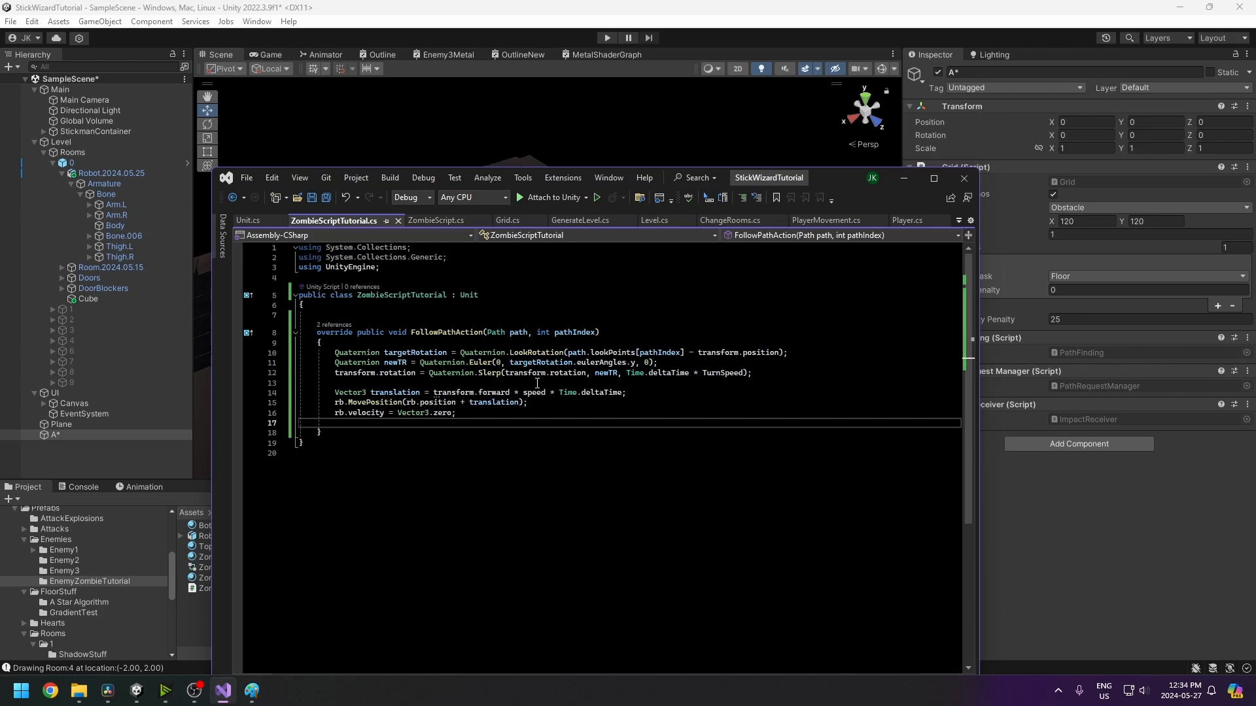
left_click(336, 432)
key("Return")
key("Return")
key("Return")
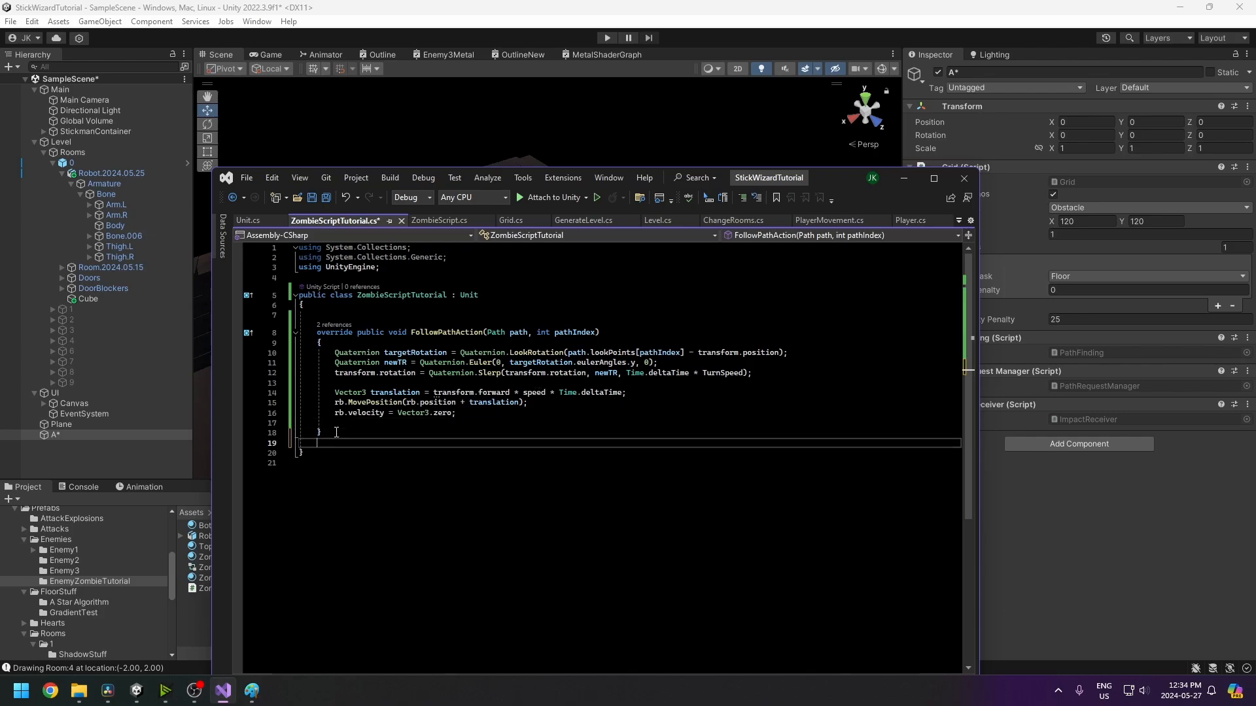
type("on coll")
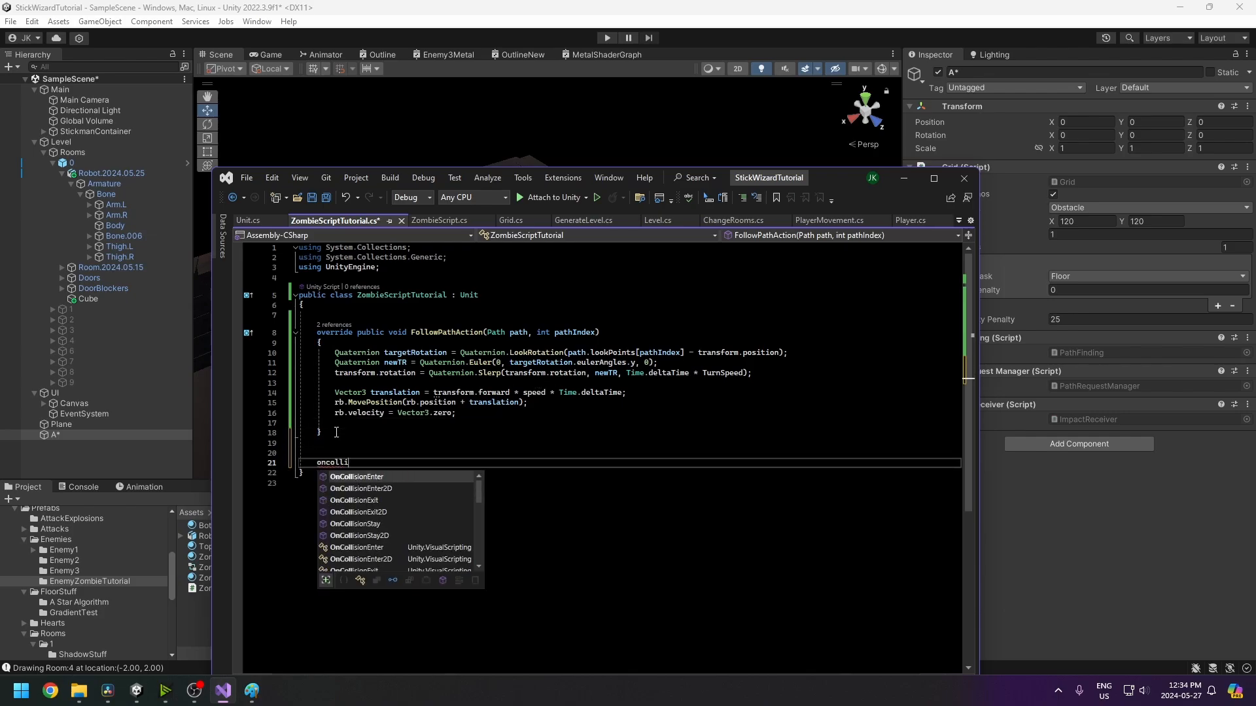
key("Tab")
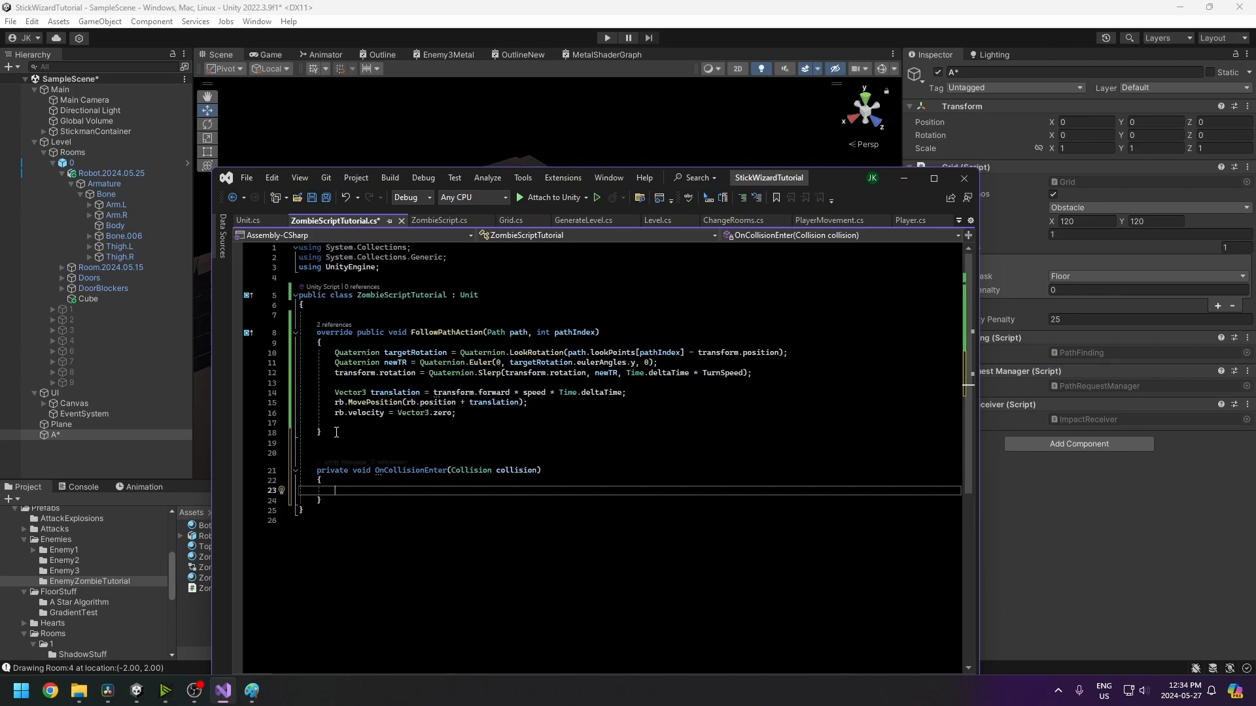
type("if(collision.co")
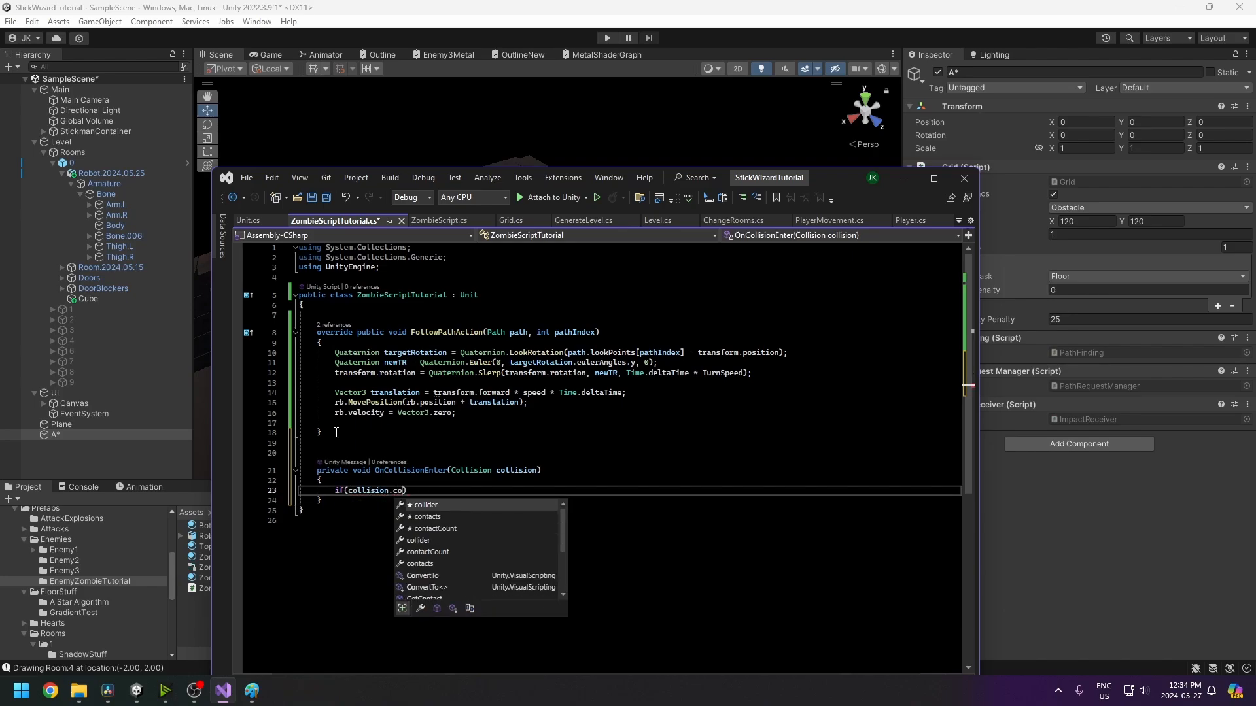
type("llider.name == \"StickmanContainer")
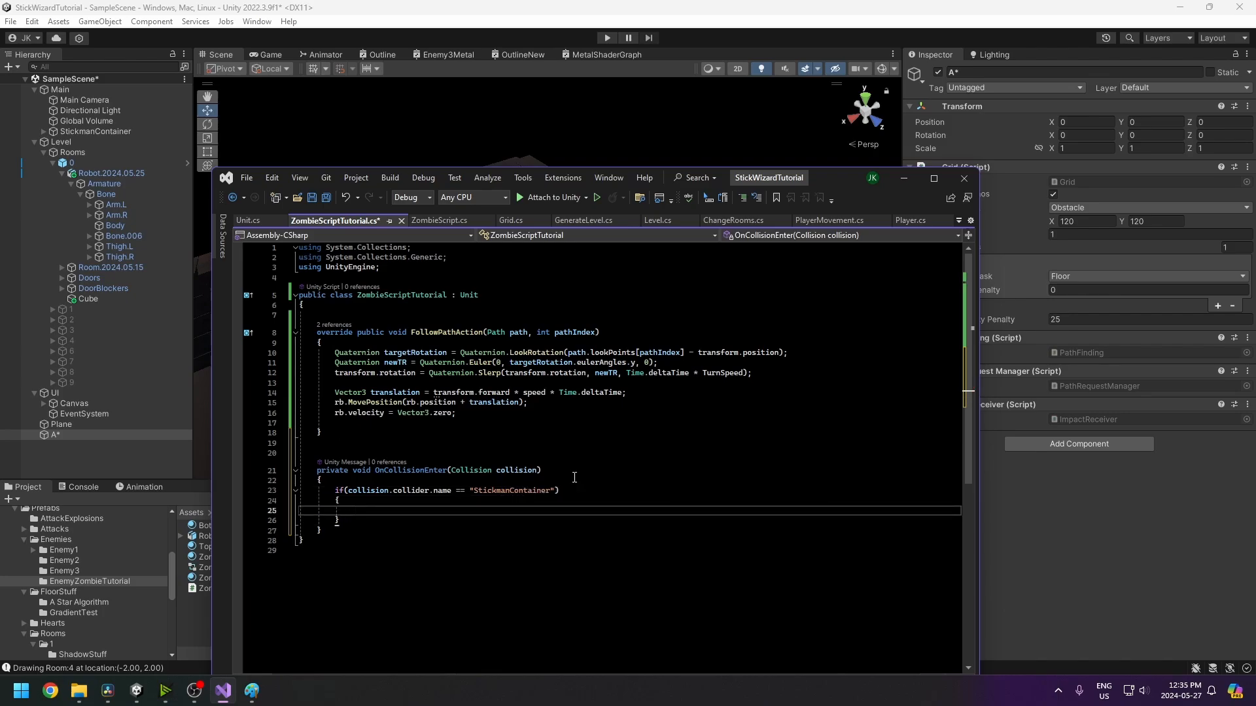
- Declare the field bool HitPlayer = false; at the beginning of the ZombieScriptTutorial class
left_click(365, 316)
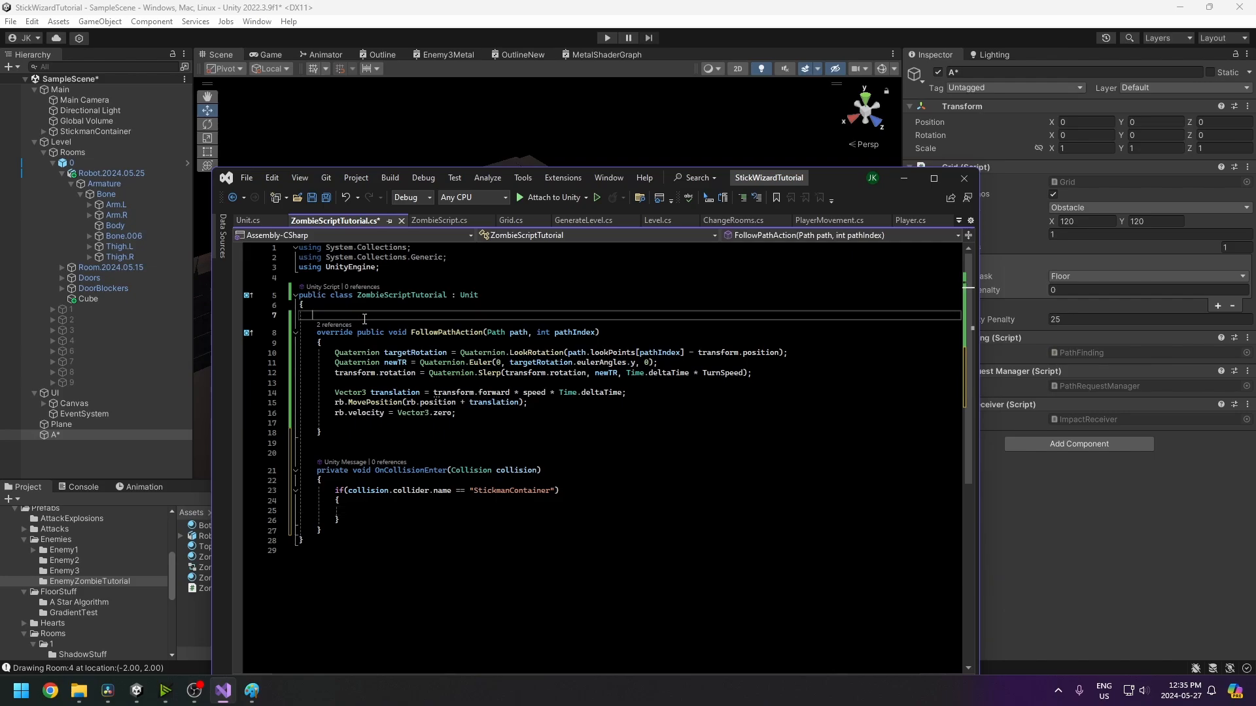
type("bool HitPl")
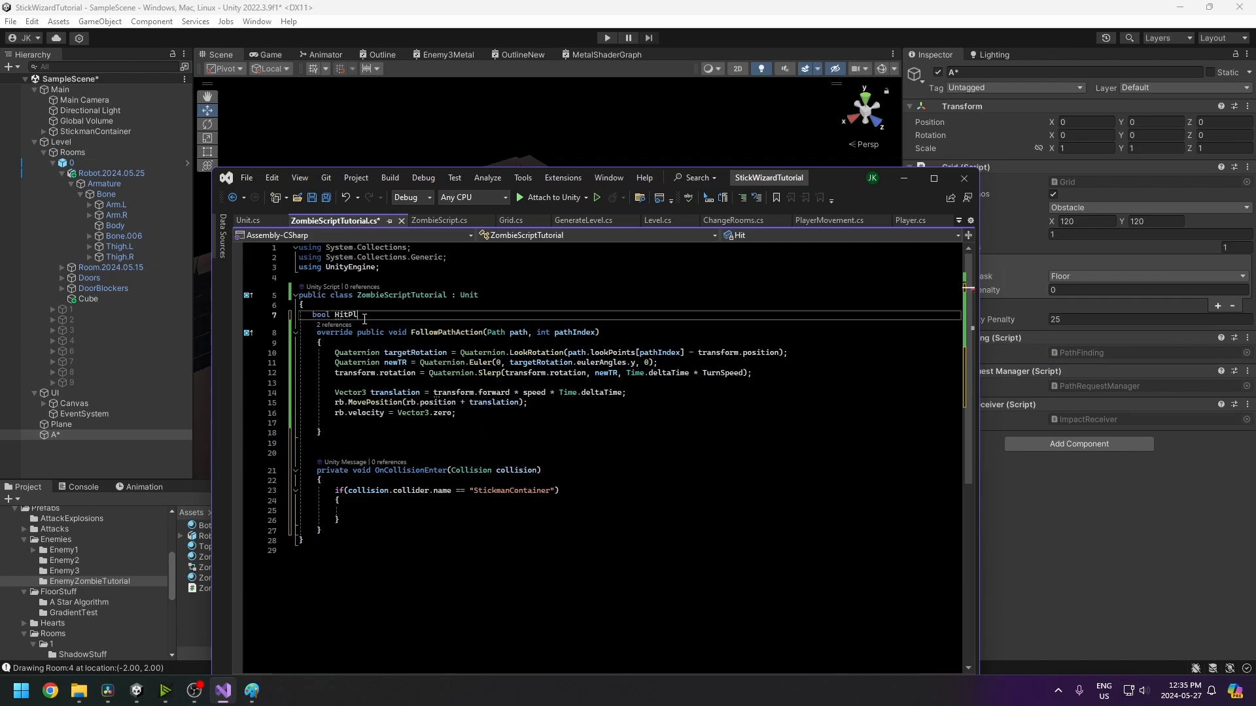
type("ayer = false;")
key("Return")
- Add HitPlayer = true; inside the StickmanContainer collision check
left_click(453, 514)
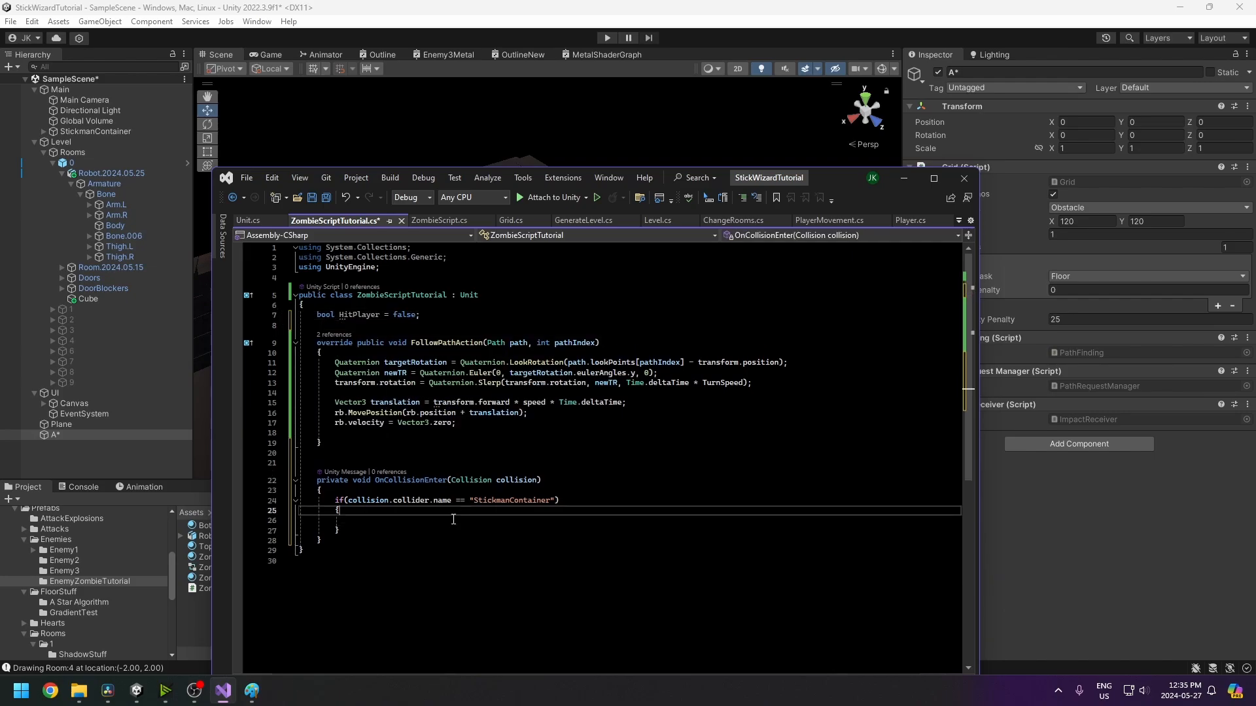
left_click(453, 519)
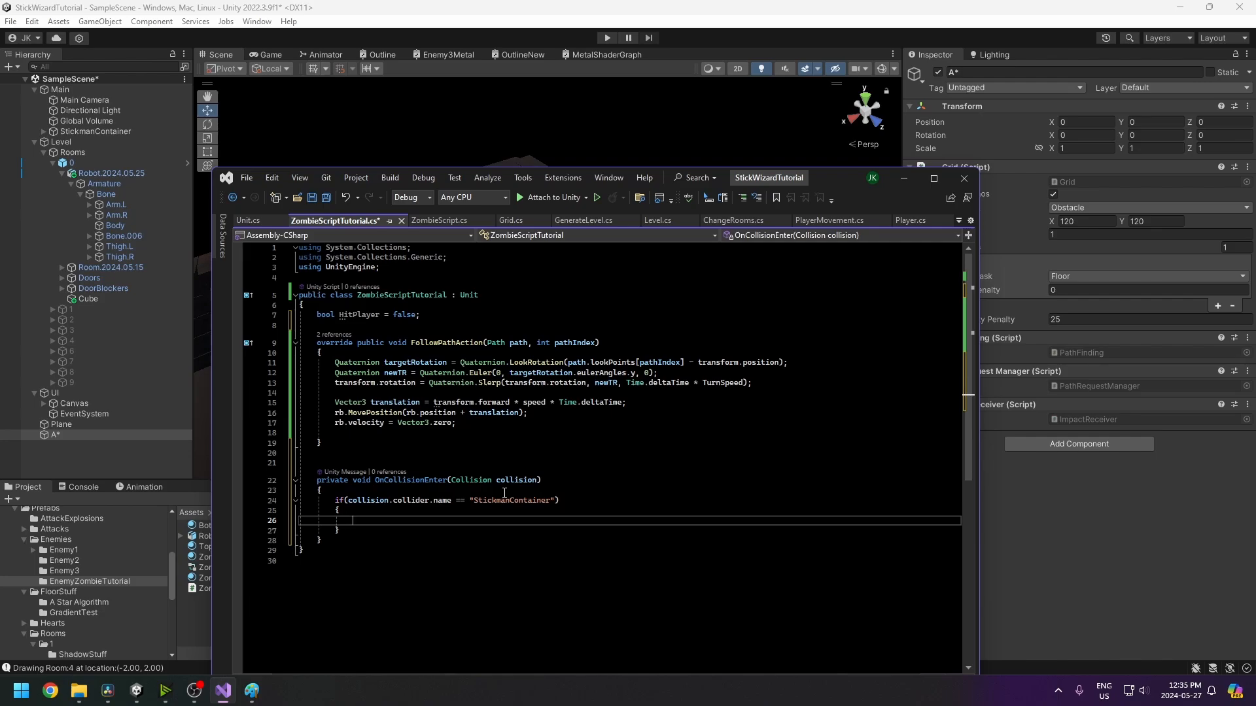
type("HitPlayer = true;")
- Add if (HitPlayer) return; as the first statement of FollowPathAction, above the rotation and movement code
left_click(355, 354)
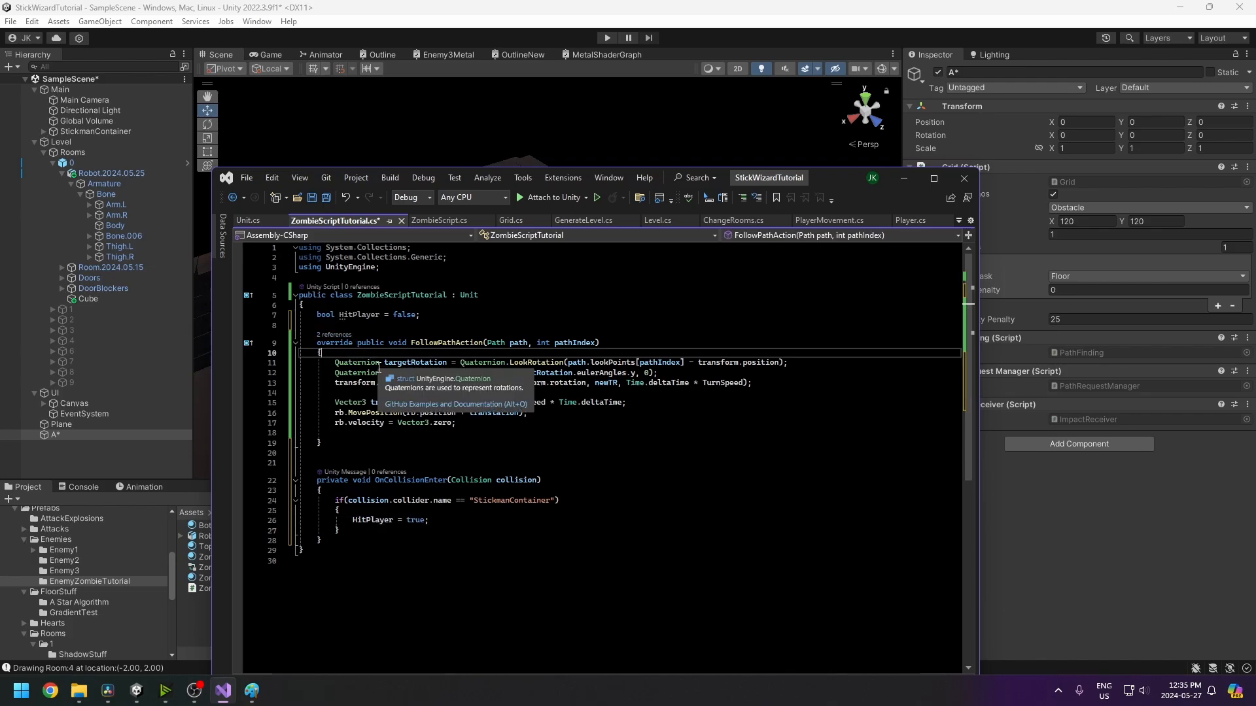
key("Return")
key("Return")
key("Up")
type("FindObjectOfType)")
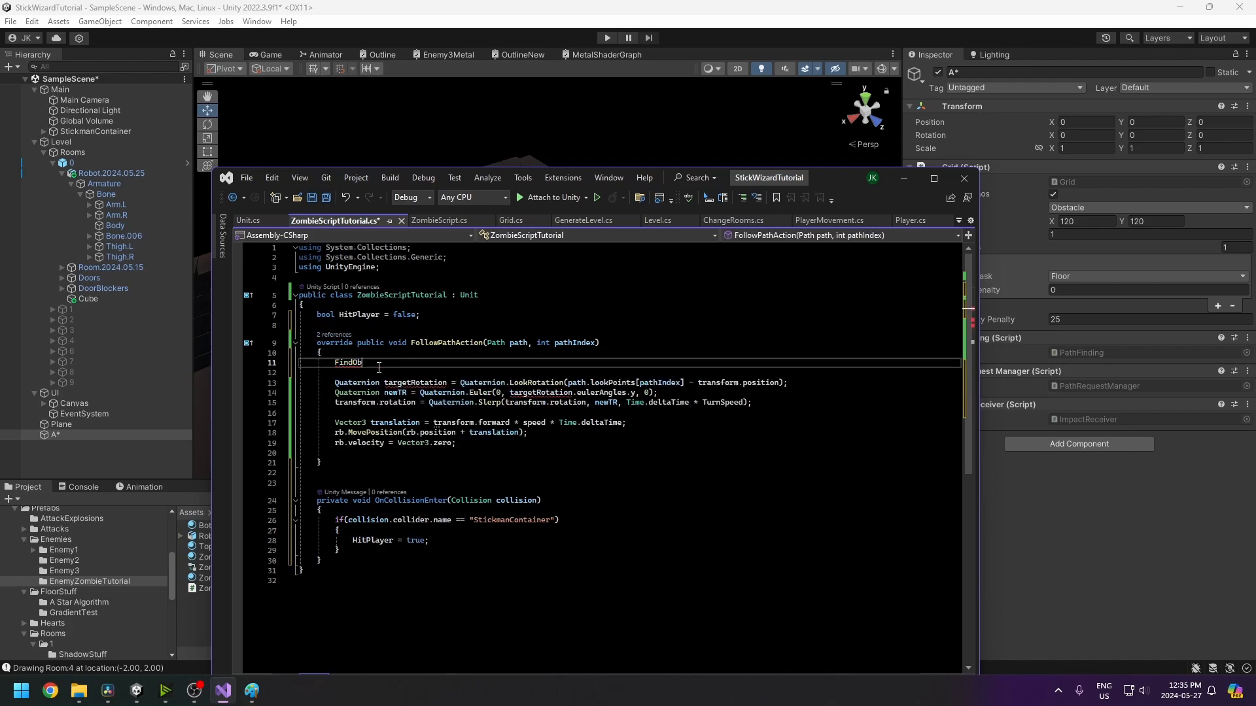
key("BackSpace")
type("if (HitPlayer)")
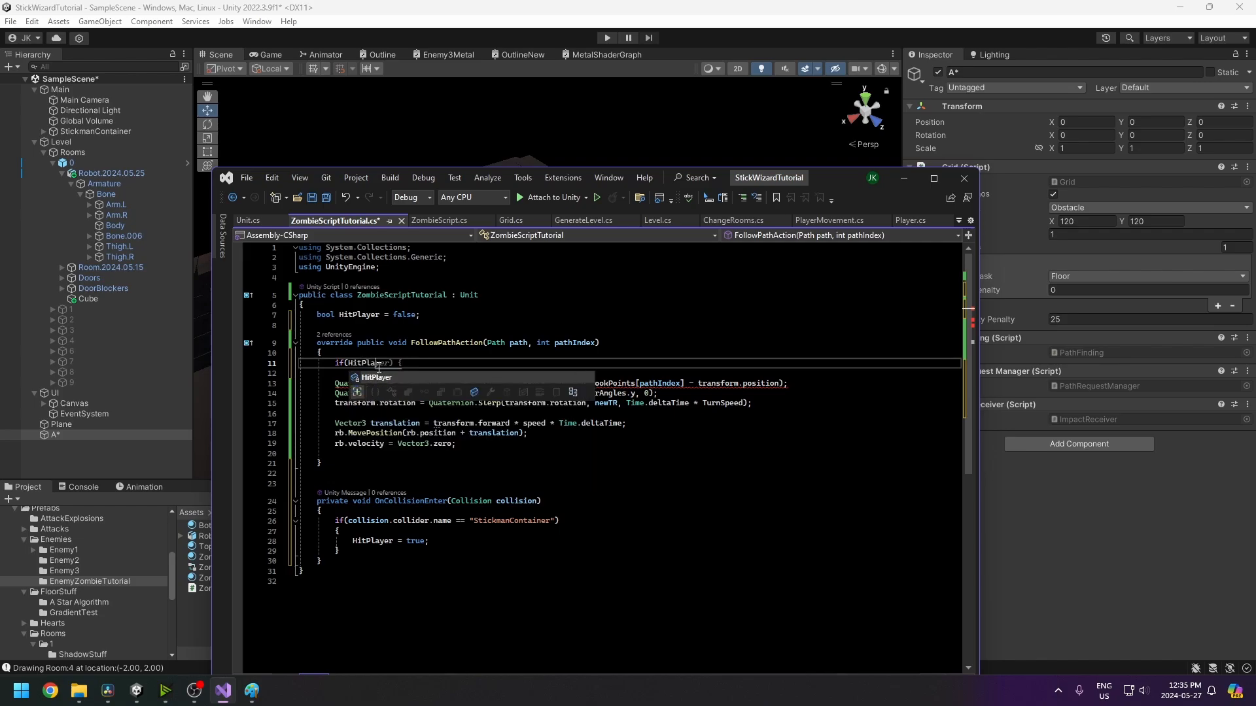
type(" return;")
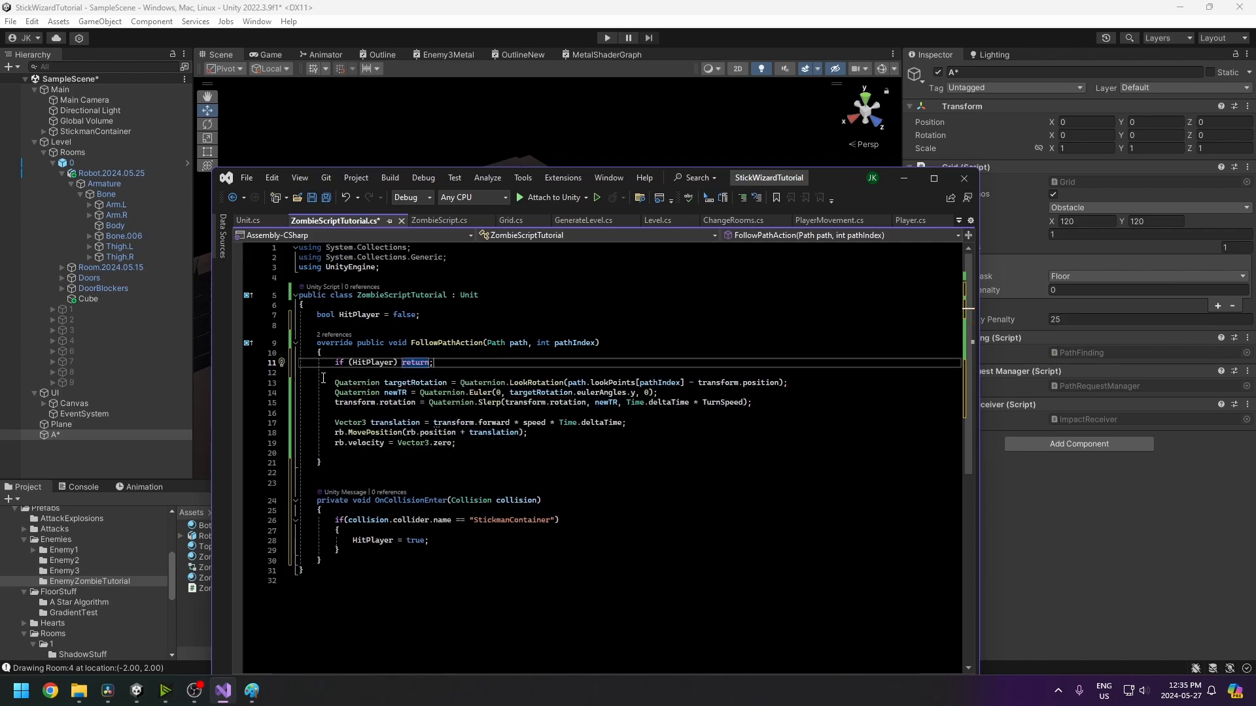
left_click_drag(323, 378, 540, 441)
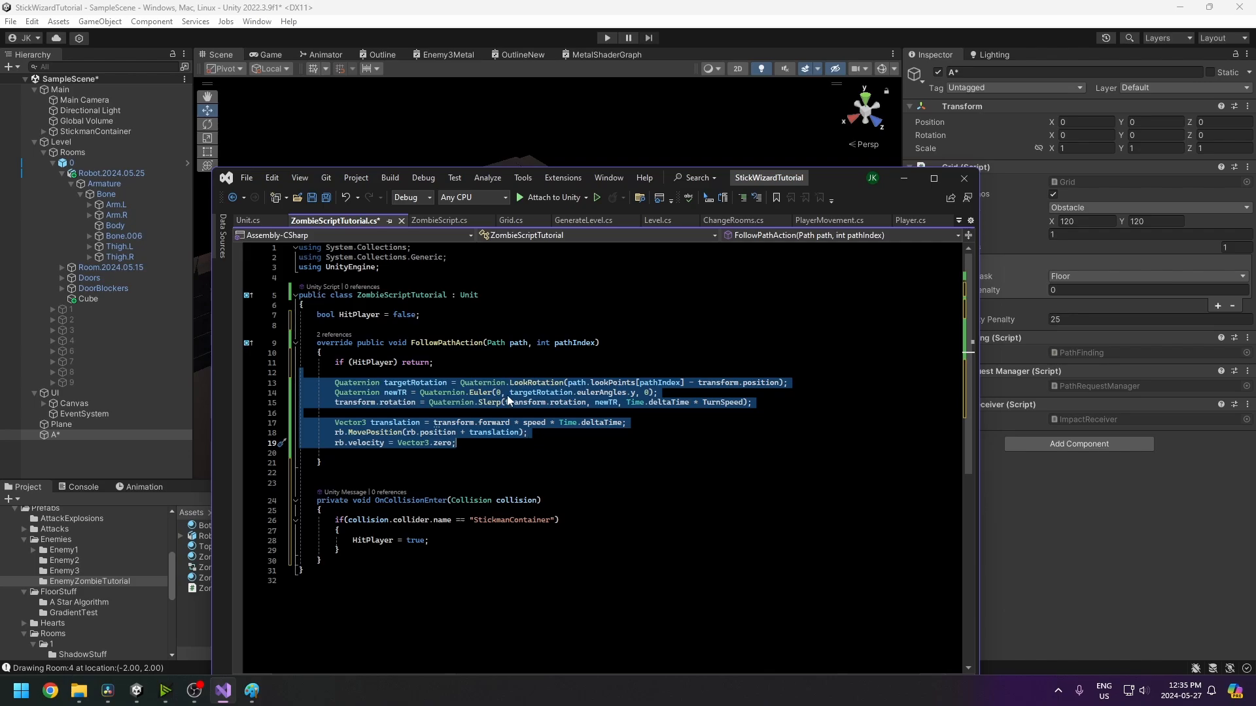
- Add an empty method public void GivePlayerASecond() between the HitPlayer field and FollowPathAction
left_click(382, 329)
key("Return")
key("Return")
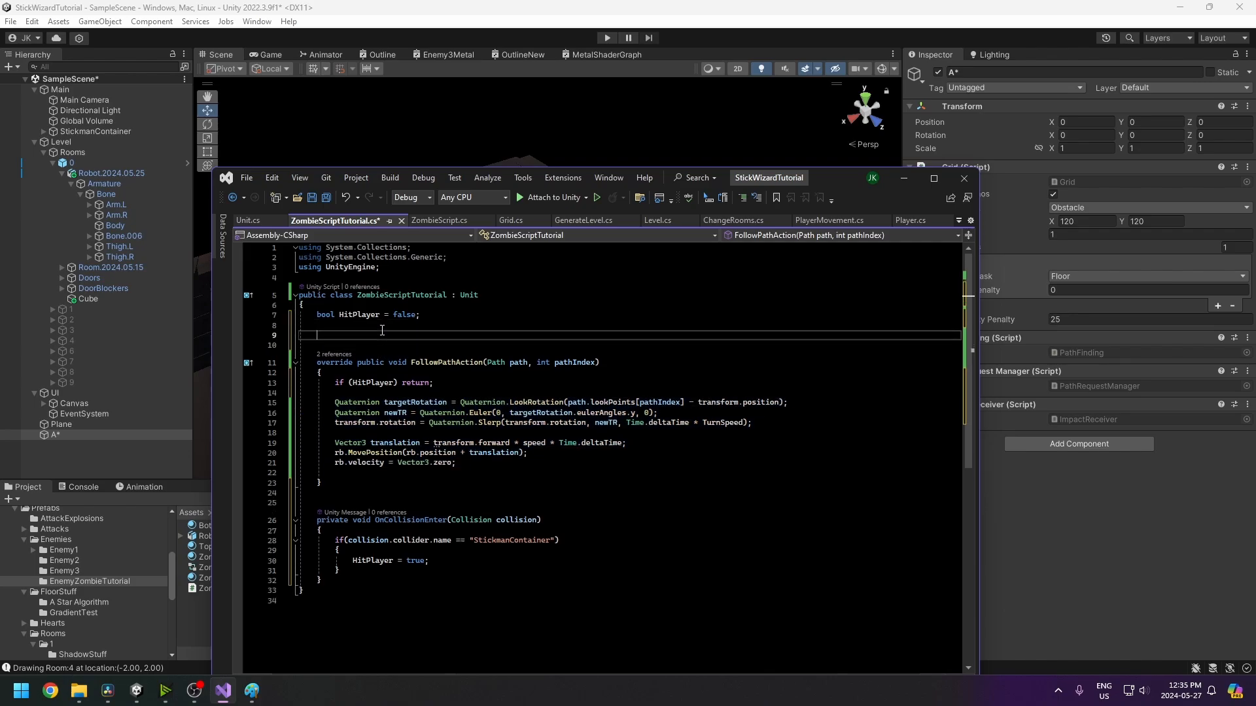
key("Up")
type("public void GivePlayerA")
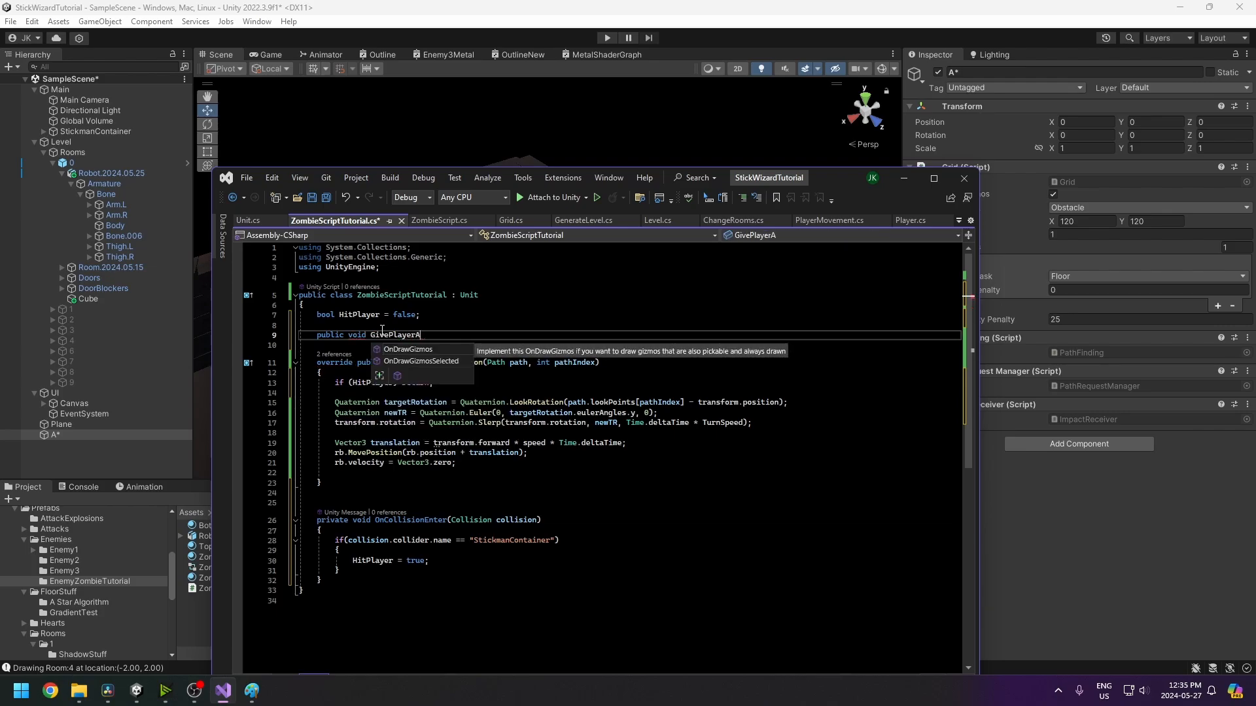
type("Second()")
key("Return")
type("{")
key("Return")
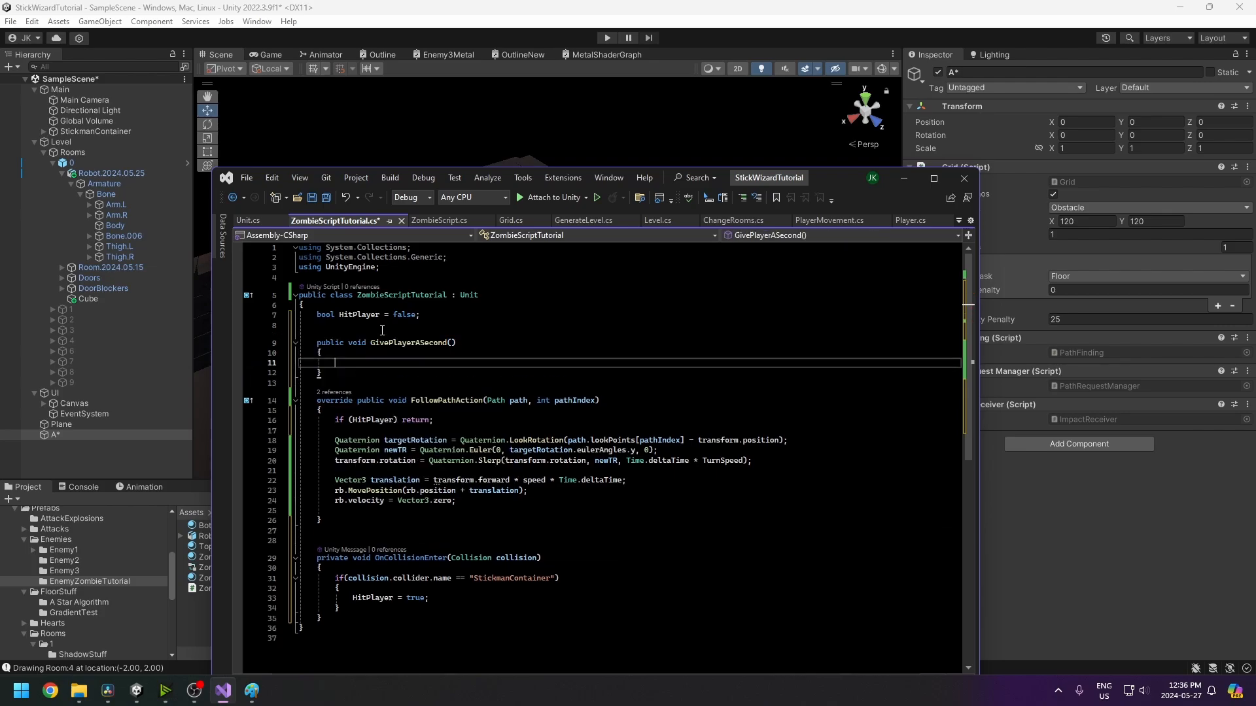
- Below HitPlayer = true; in the collision check, add the line Invoke(nameof(GivePlayerASecond, .2f));
scroll(406, 435, "down", 4)
left_click(448, 479)
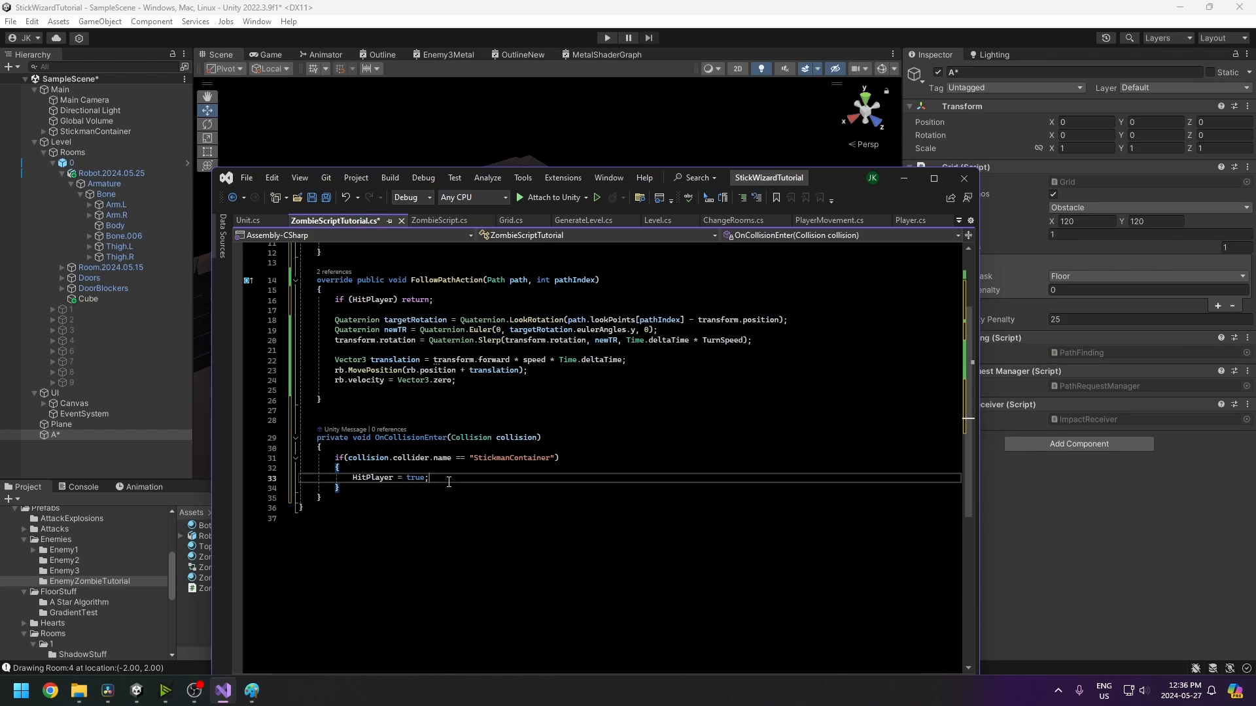
key("Return")
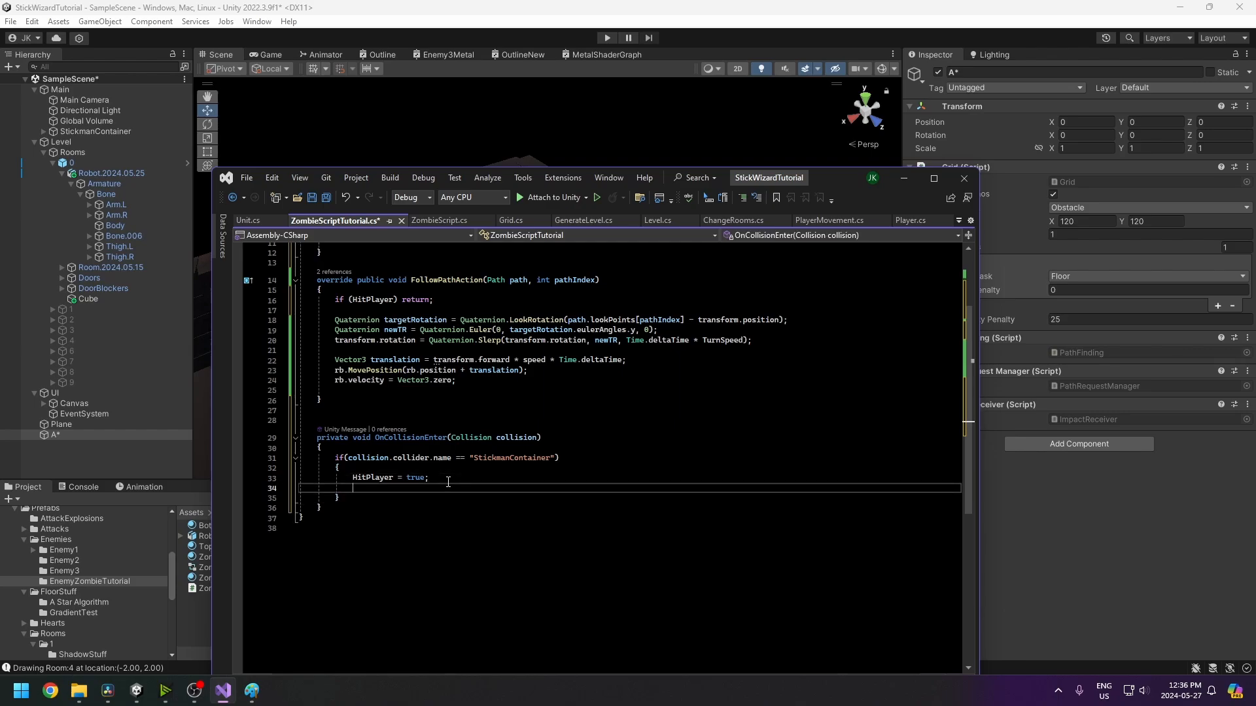
key("Return")
type("Invoke()")
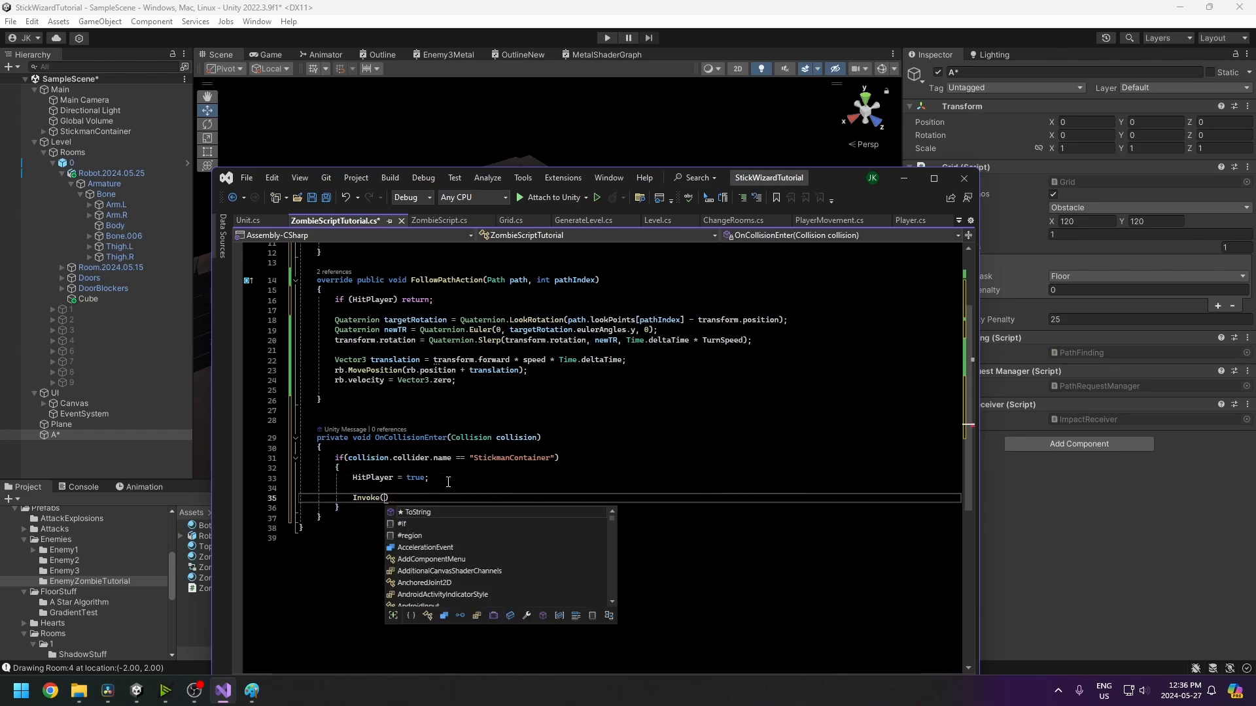
type("nameof(")
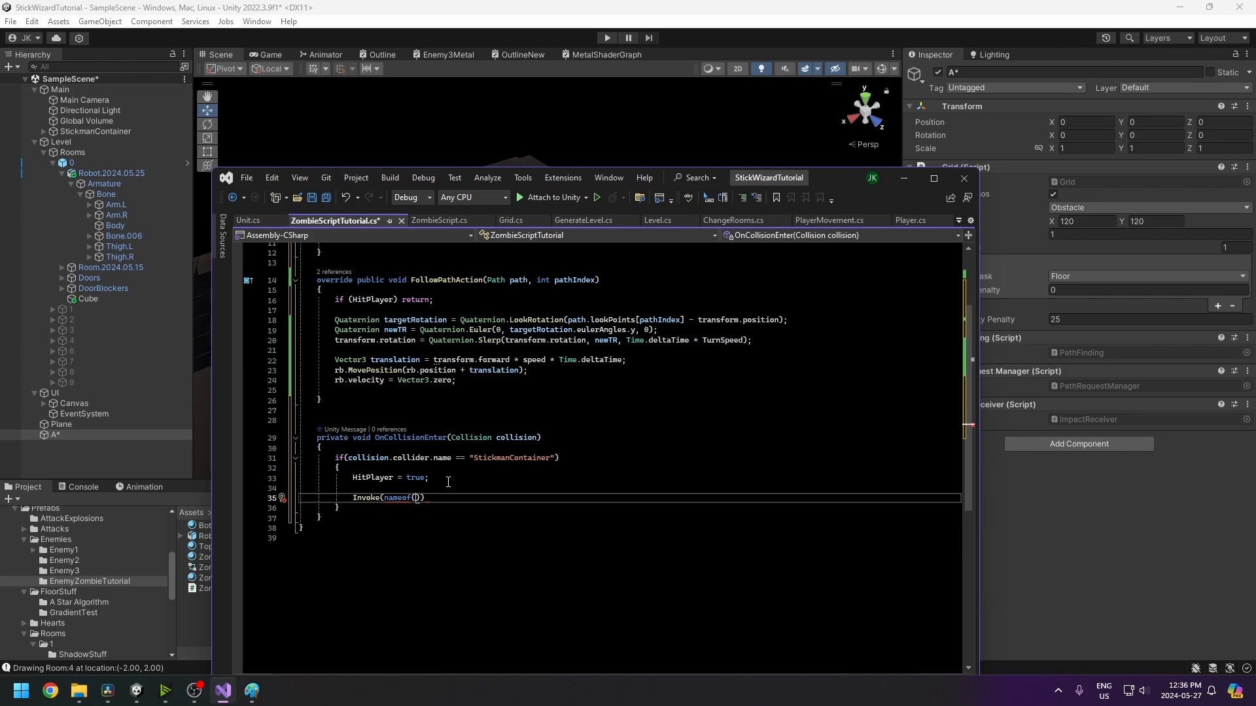
type("GivePlayerASecond")
key("Tab")
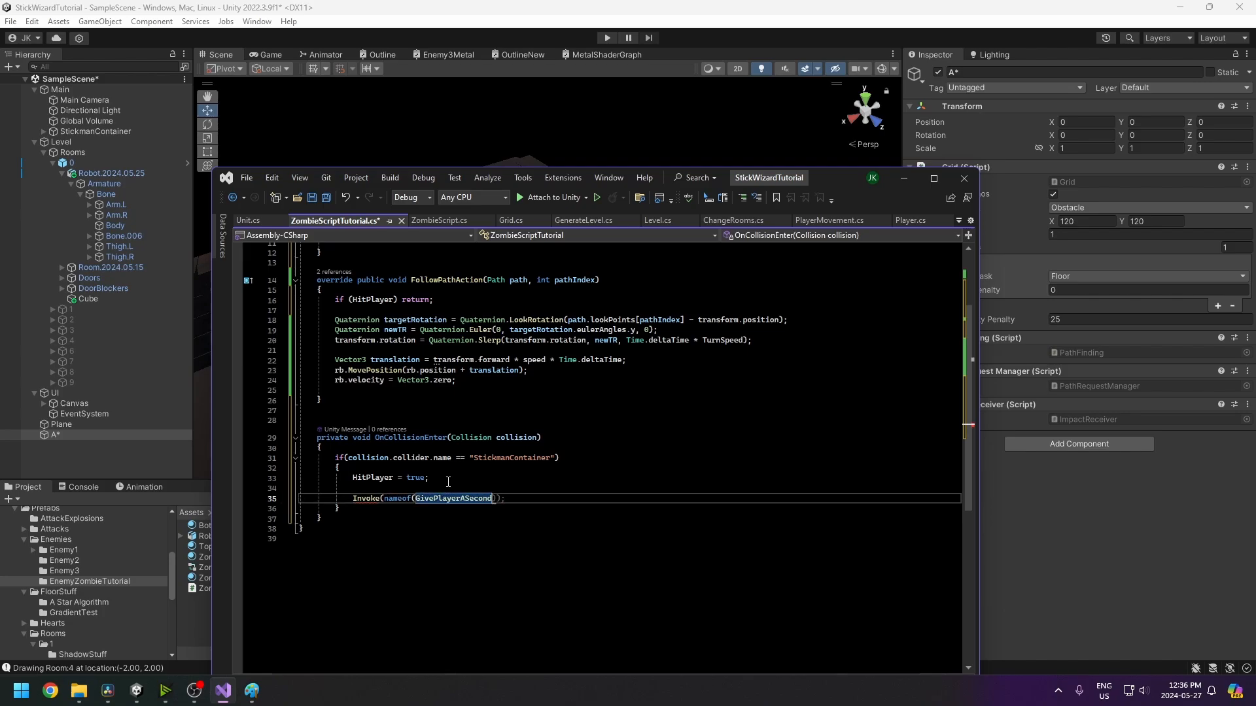
type(",.2f")
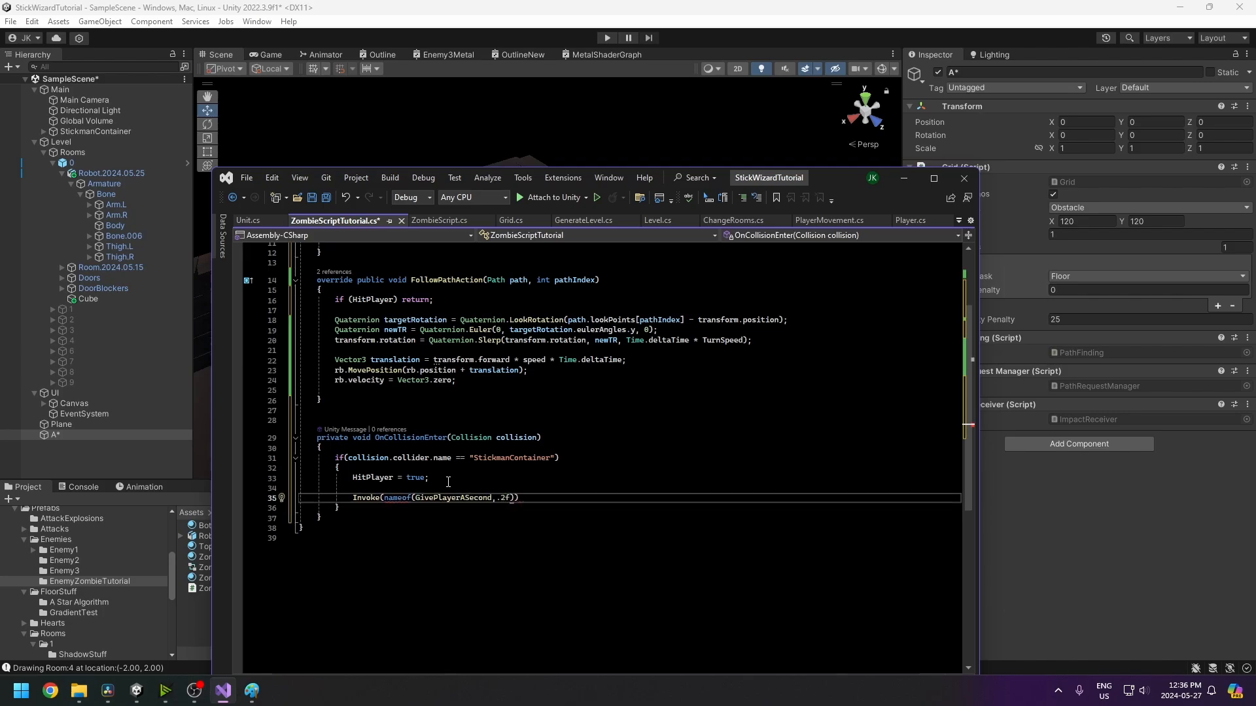
left_click(531, 498)
type(";")
- Review how the HitPlayer flag set in OnCollisionEnter controls the movement code in FollowPathAction
left_click(407, 299)
left_click_drag(314, 280, 472, 390)
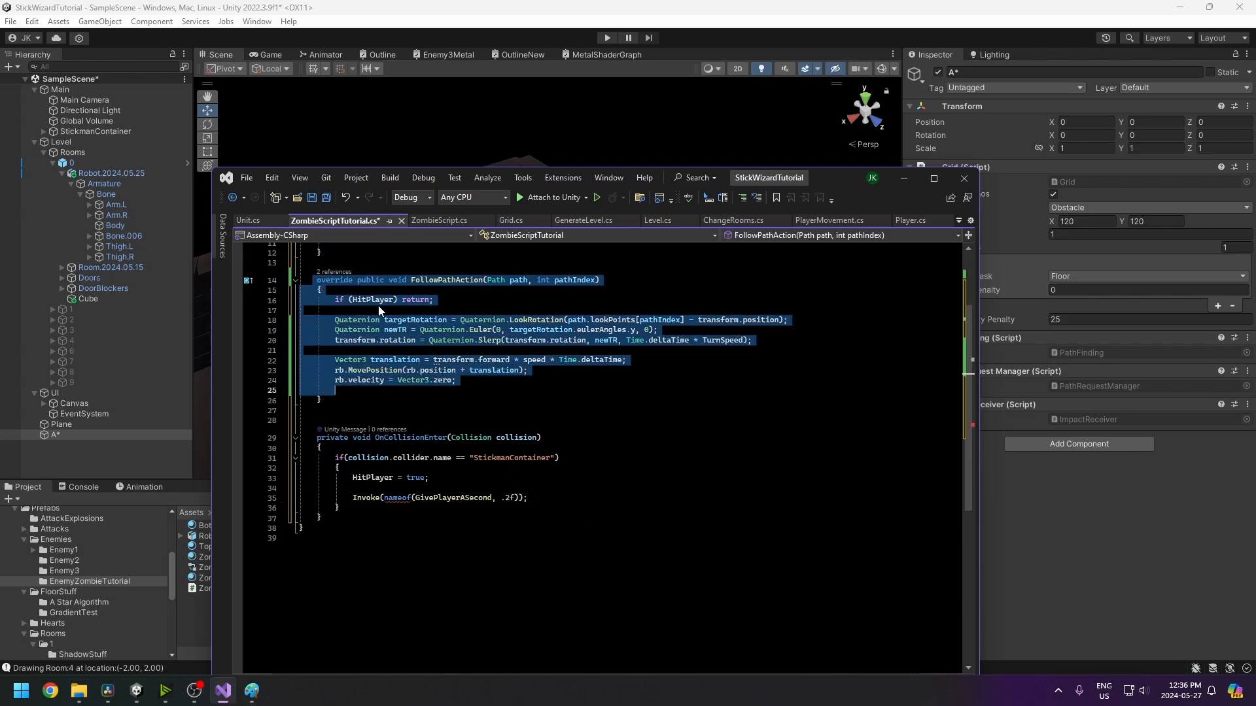
double_click(374, 300)
scroll(419, 389, "up", 2)
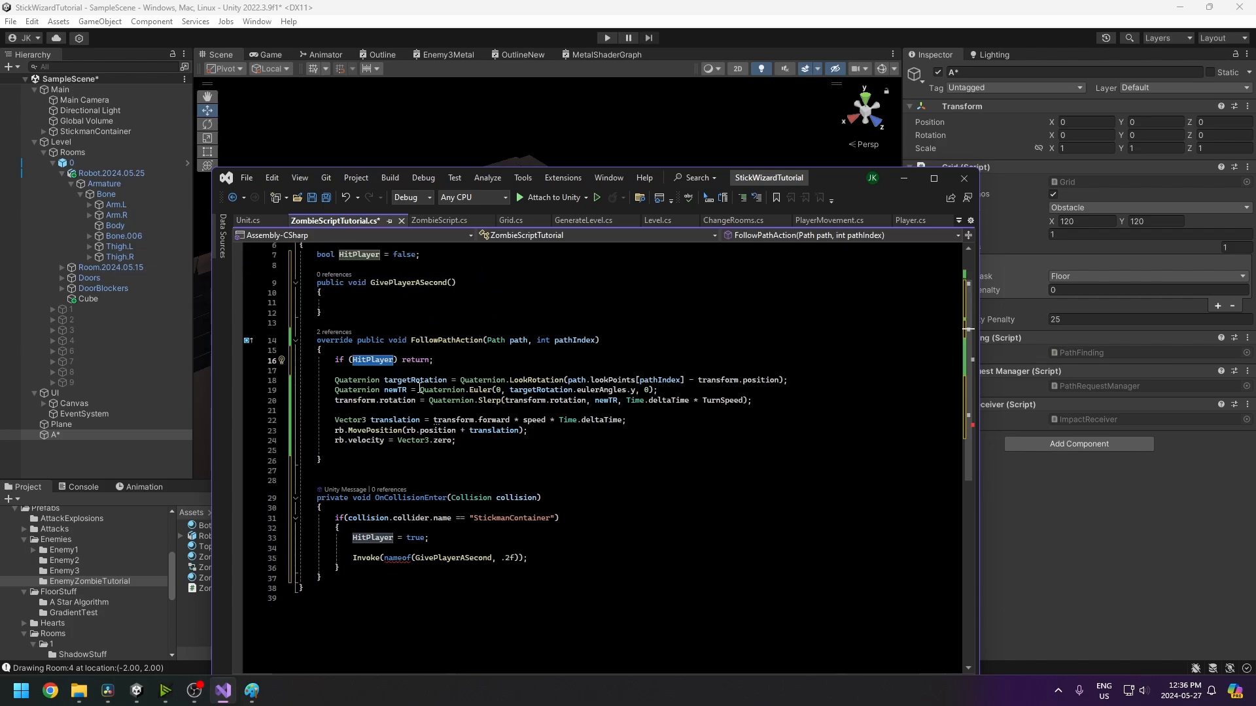
double_click(388, 538)
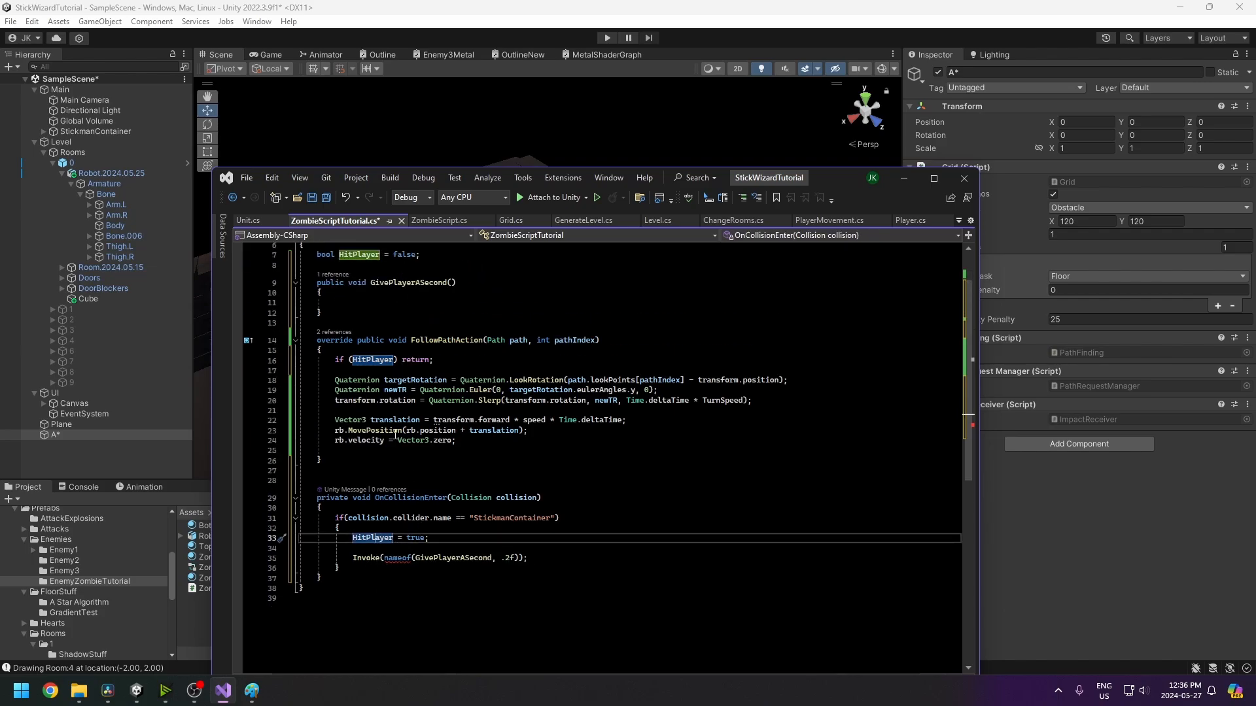
left_click_drag(350, 361, 456, 441)
left_click(447, 359)
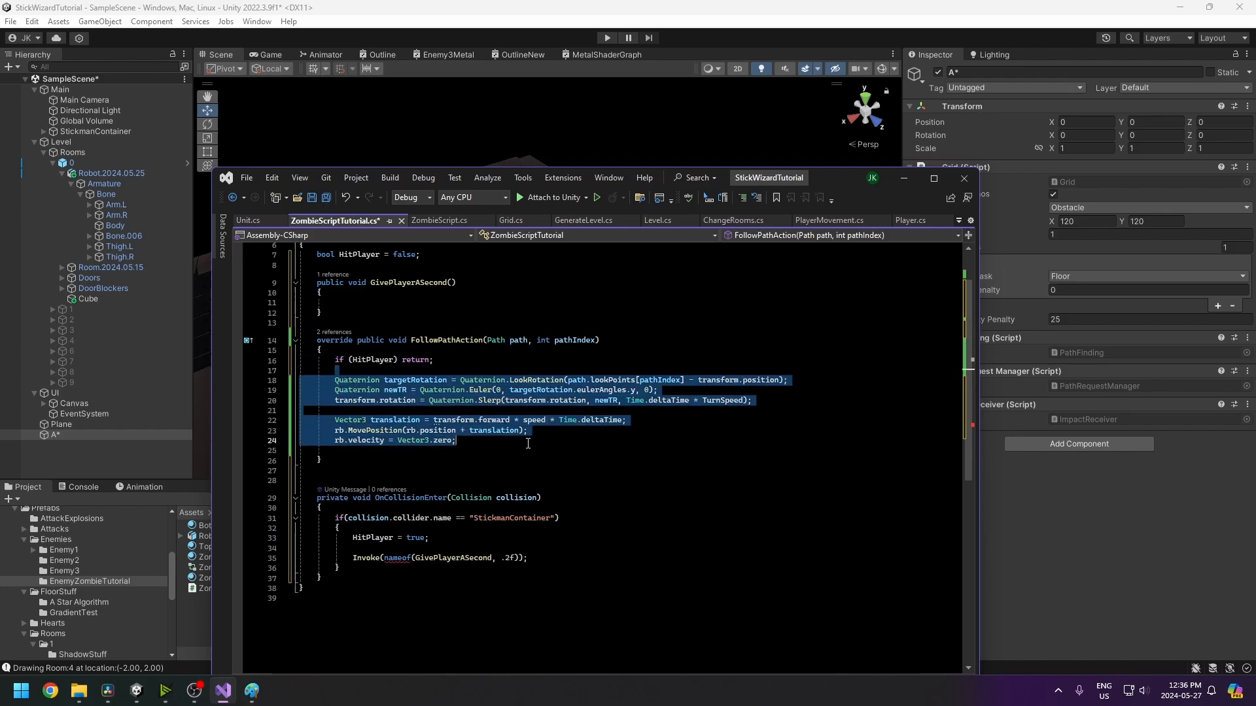
left_click(375, 365)
- Add HitPlayer = false; to the body of the GivePlayerASecond method
left_click(369, 303)
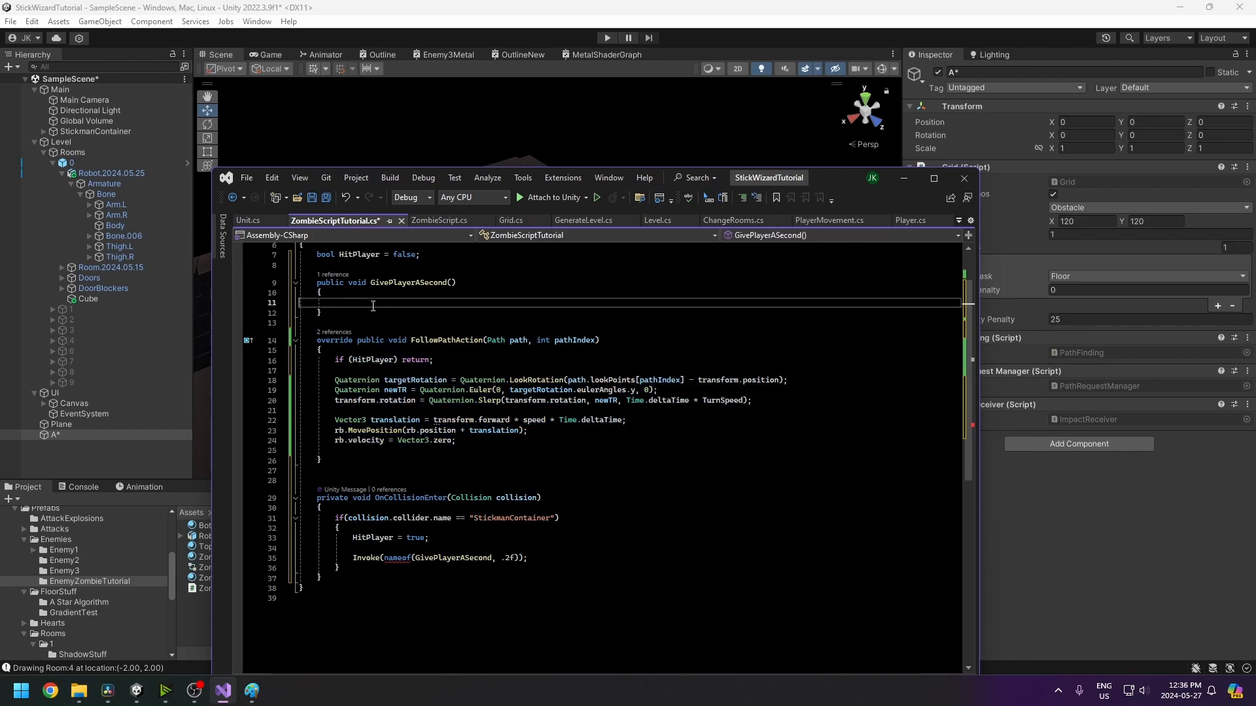
double_click(507, 557)
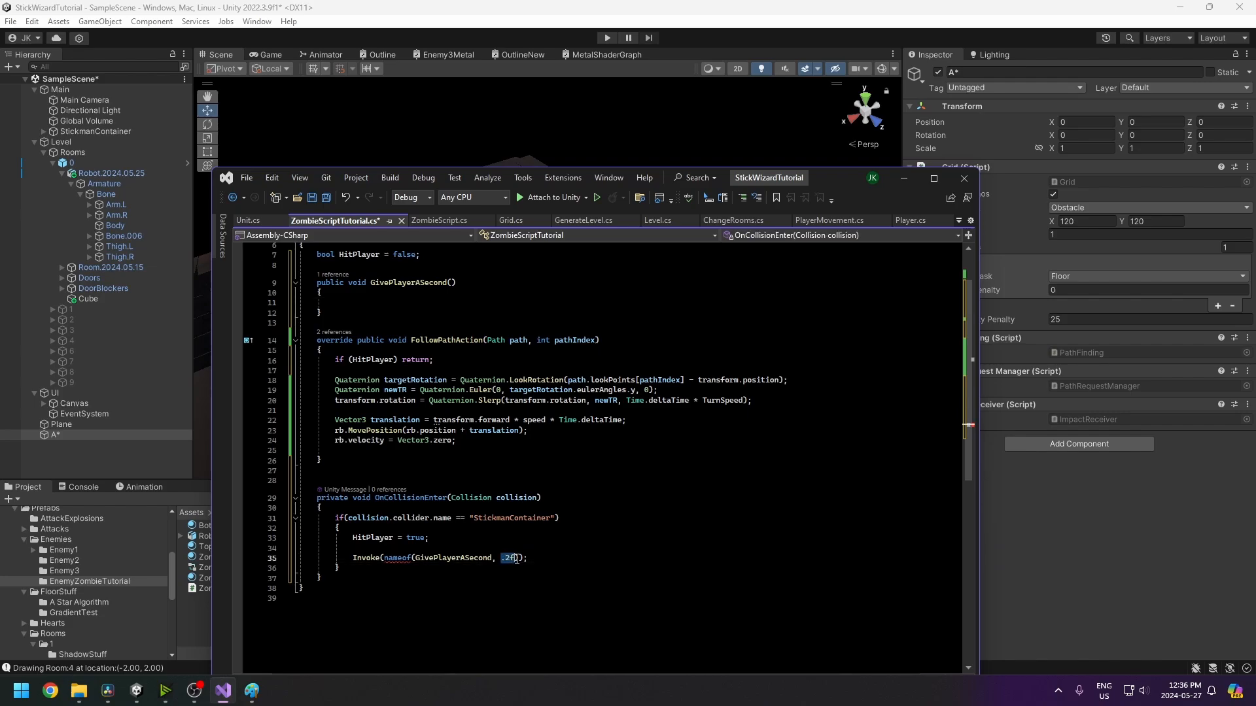
left_click(344, 304)
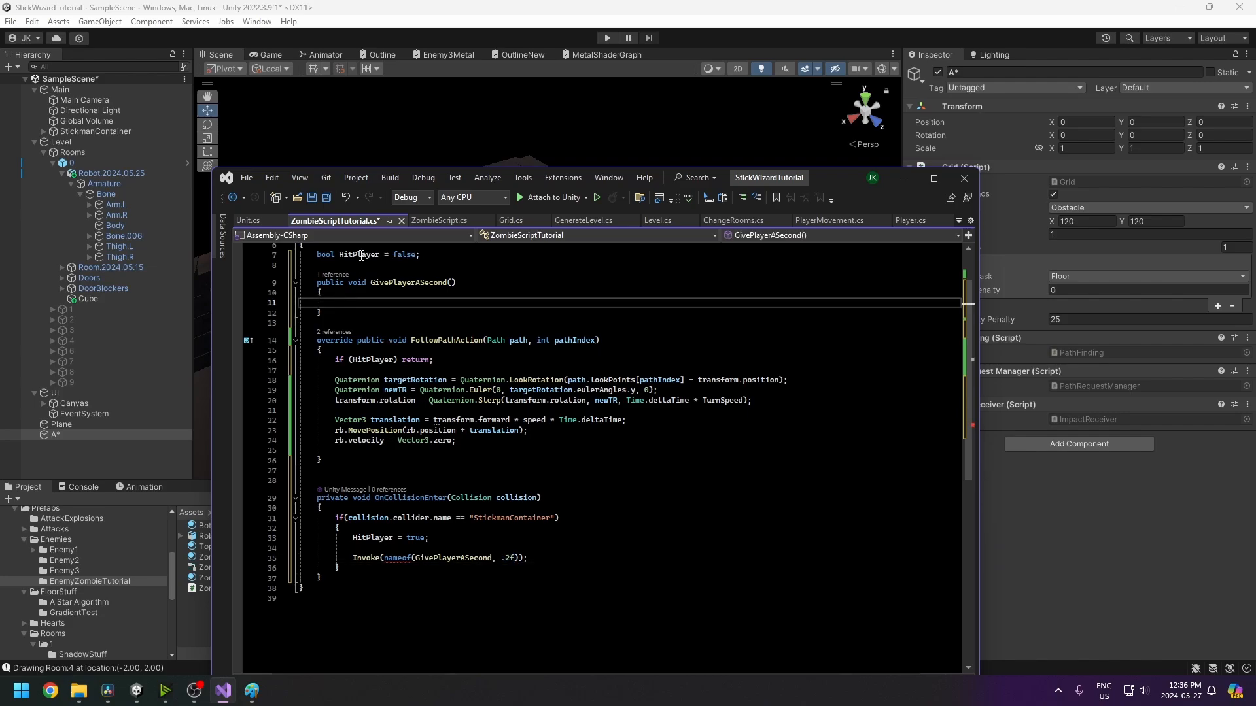
type("HitPlayer = false;")
left_click_drag(301, 341, 425, 461)
left_click(458, 460)
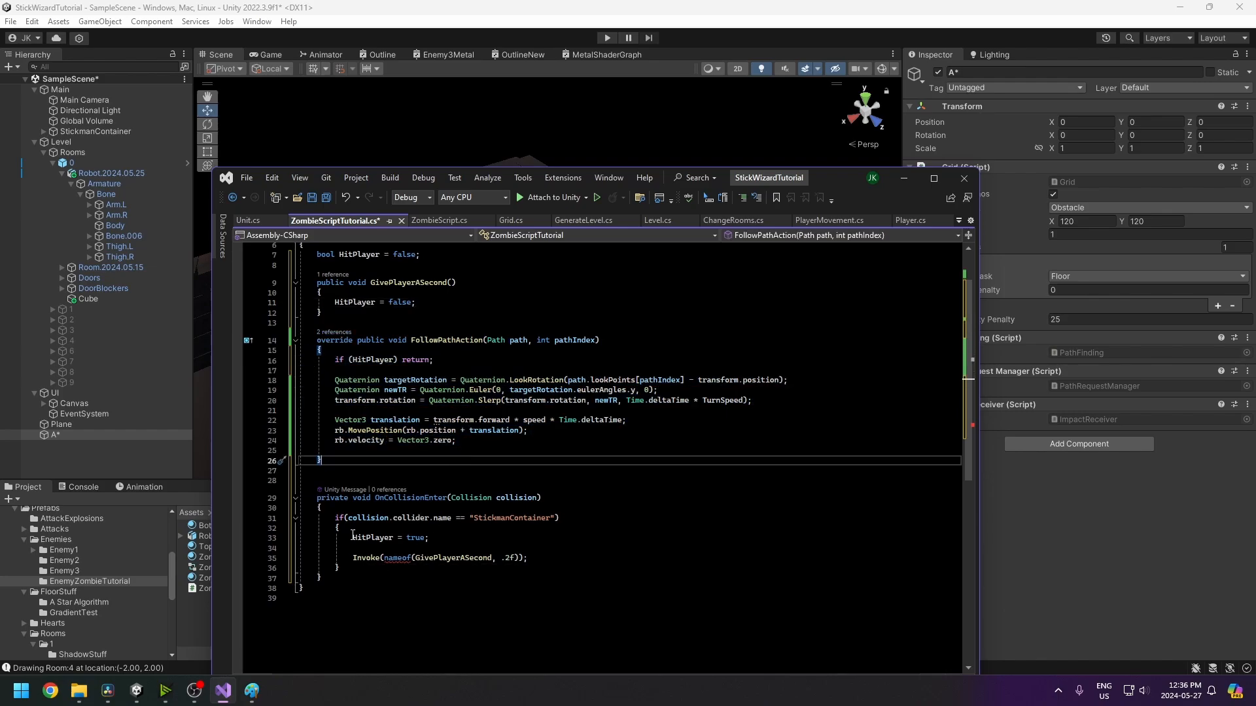
- Correct the parentheses of the delayed call to Invoke(nameof(GivePlayerASecond), .2f); and save the script
double_click(453, 558)
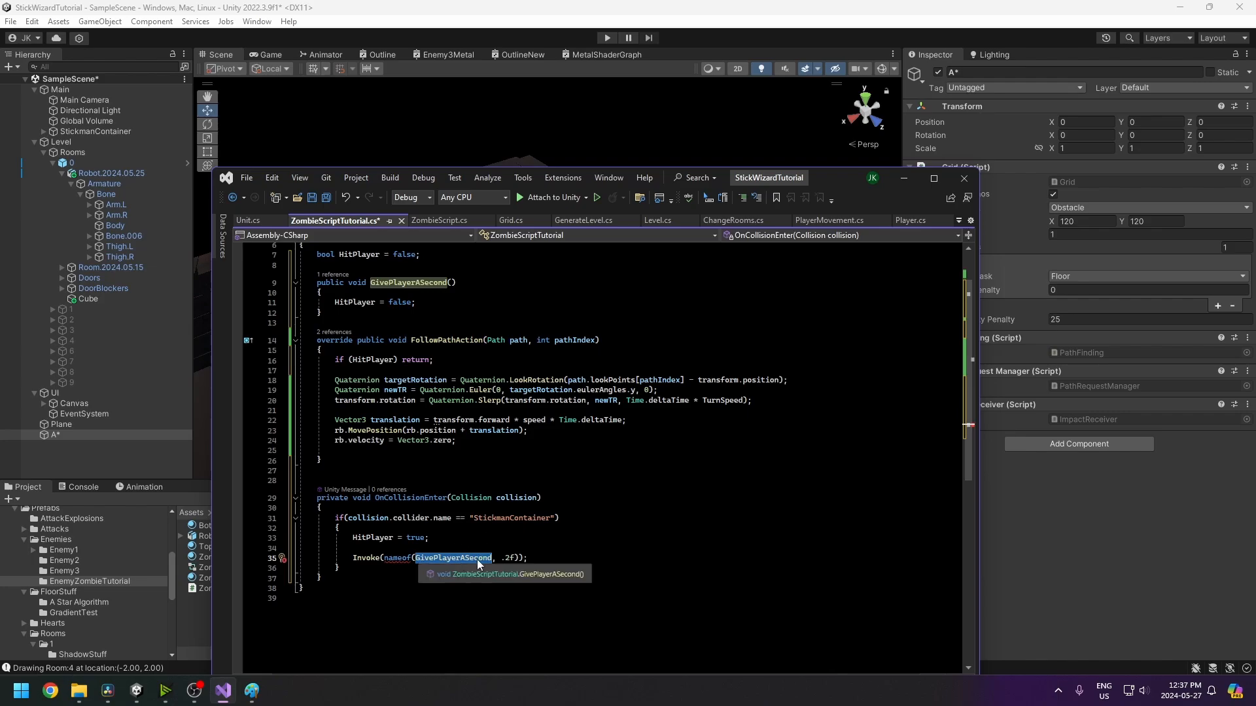
left_click(491, 559)
type(")")
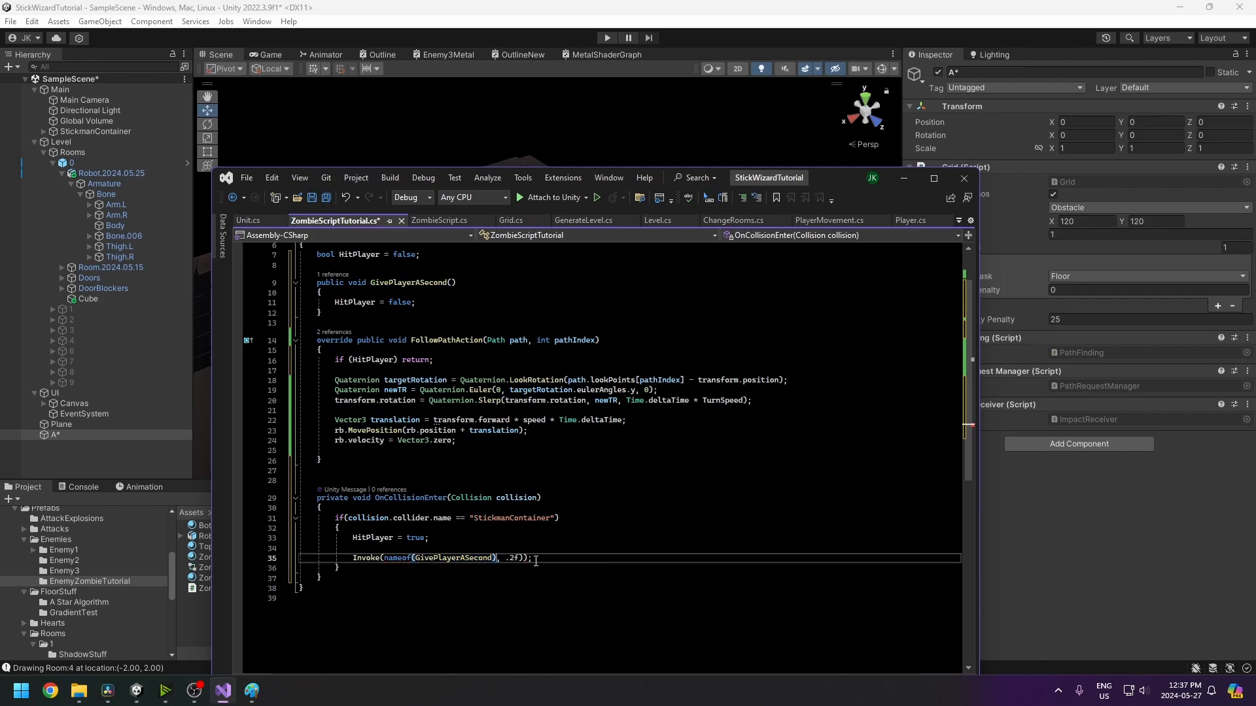
key("Down")
key("Down")
key("Down")
left_click(527, 560)
left_click(492, 549)
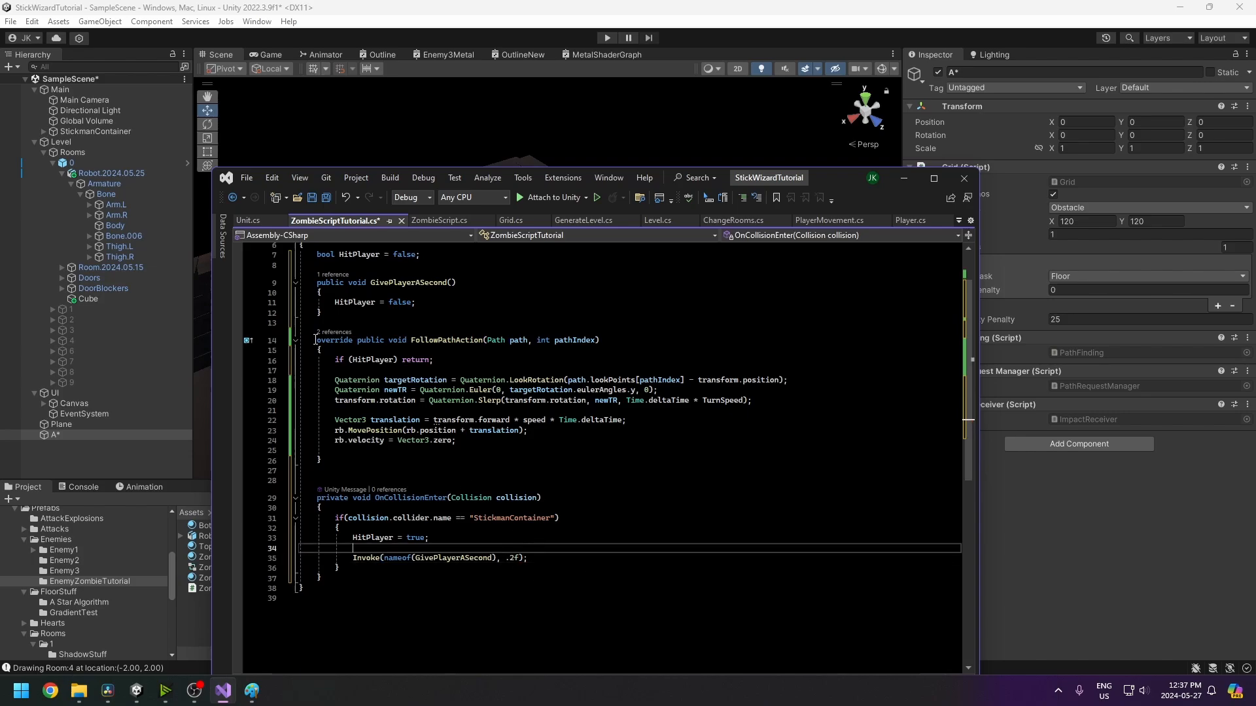
left_click(315, 196)
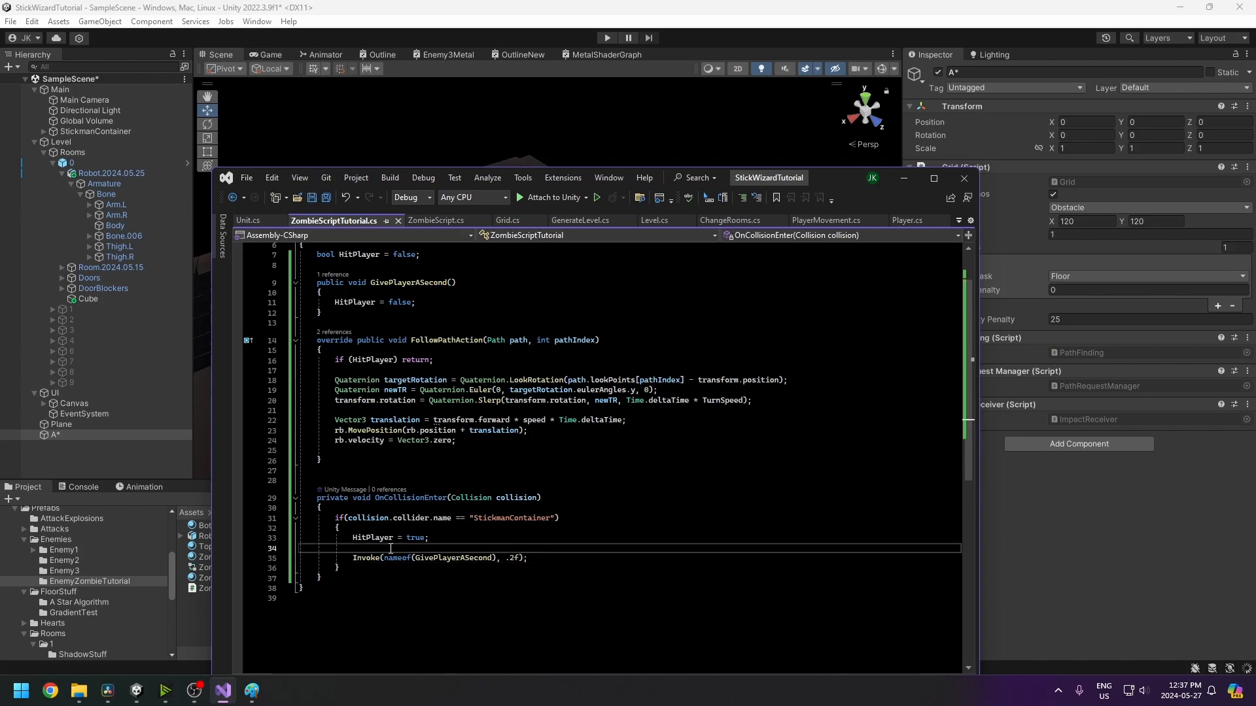
- Above the Invoke call, add ImpactReceiver.AddImpactOnGameObject(Player.transform.gameObject, (Player.transform.position - transform.position) * Player.KnockBack);
key("Return")
key("Return")
key("Return")
key("Up")
key("Up")
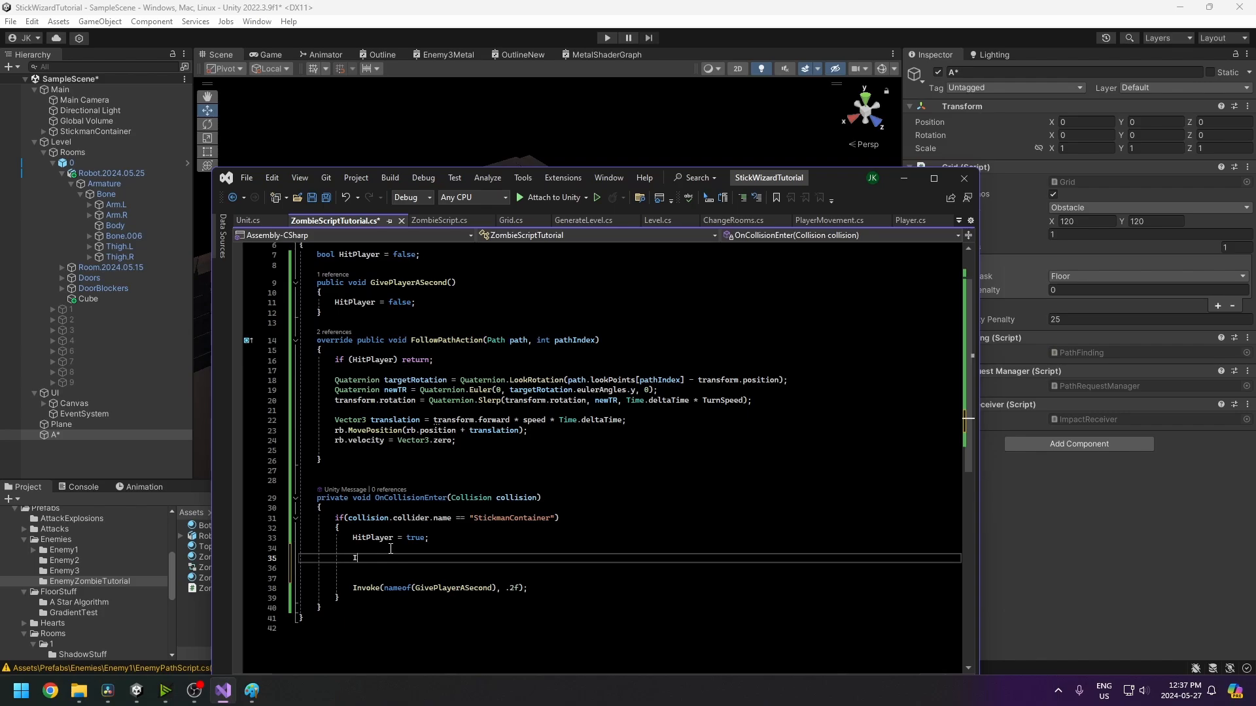
type("Impact")
key("Tab")
type(".AddImpactOnGameObject(")
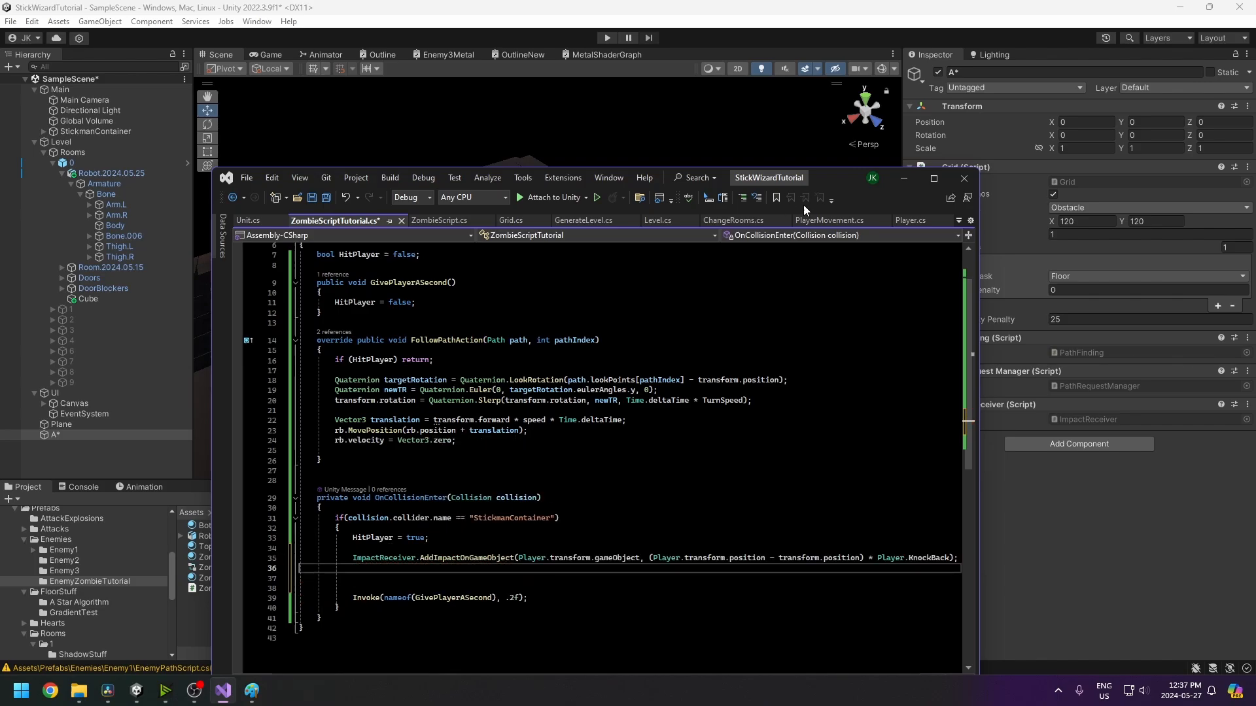
- Move and widen the code editor window to fit the full AddImpactOnGameObject line
left_click_drag(830, 177, 677, 142)
left_click(724, 524)
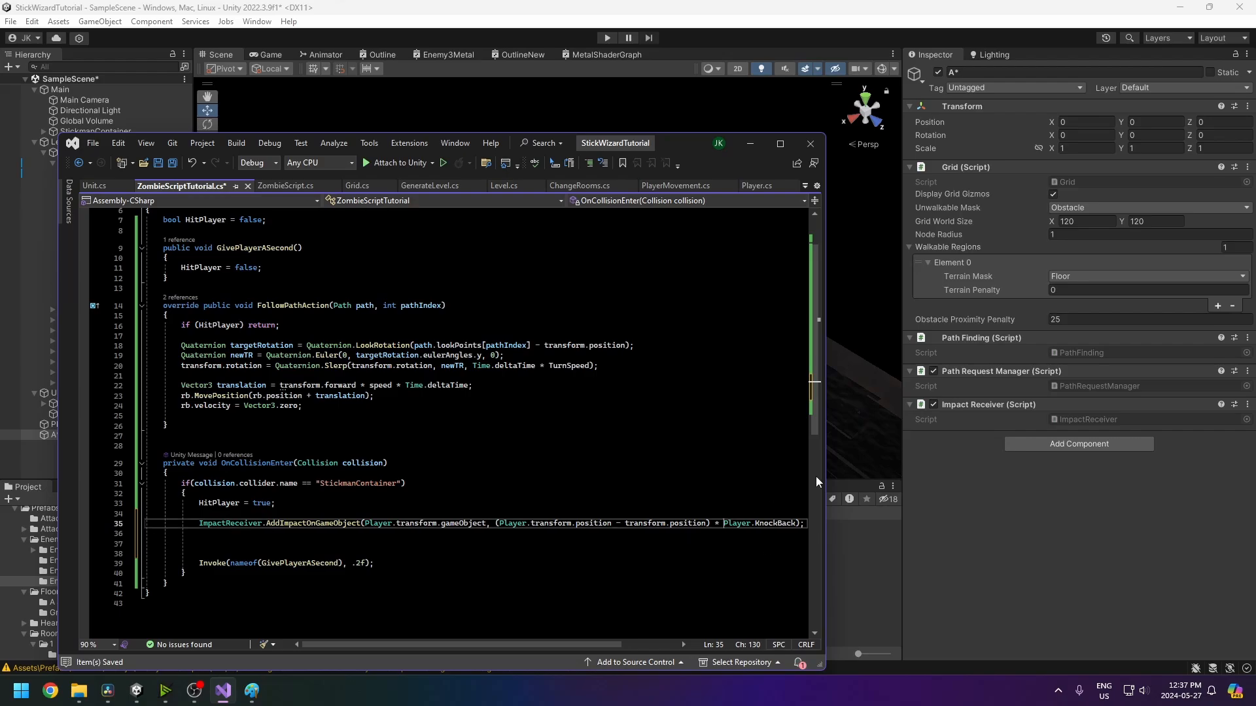
left_click_drag(826, 465, 927, 461)
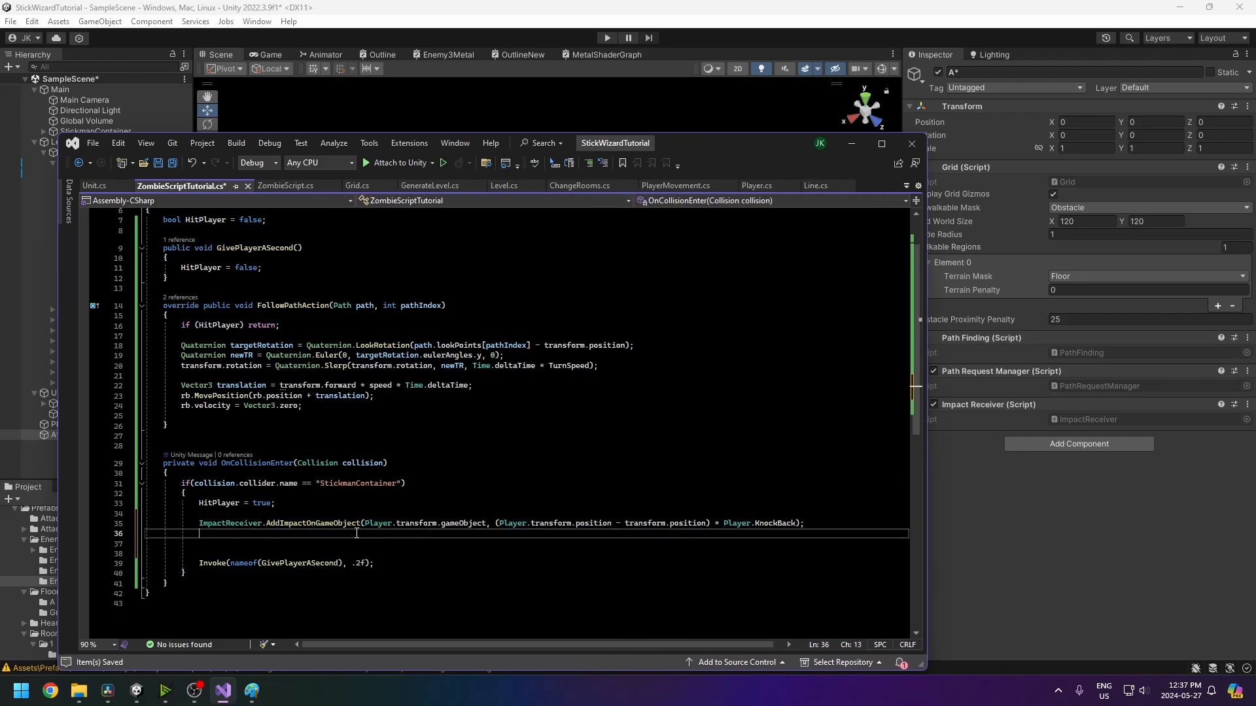
- Examine the AddImpactOnGameObject call and its Player.transform.gameObject argument
double_click(321, 523)
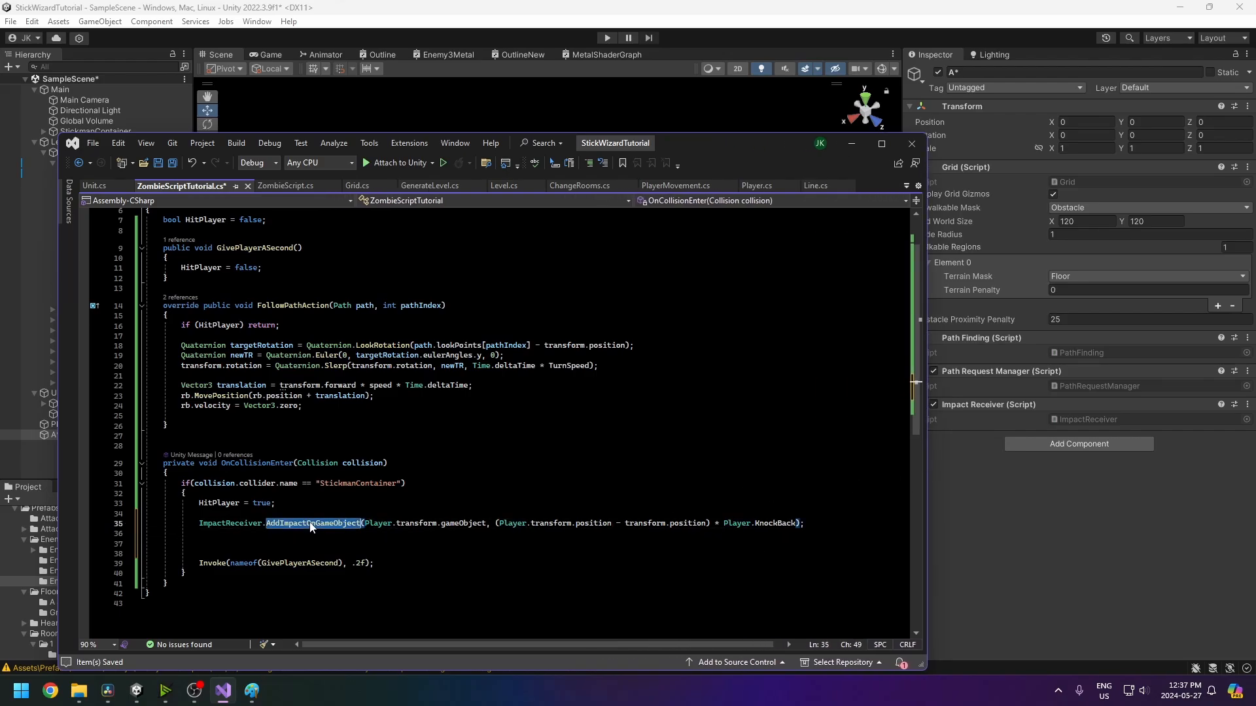
left_click(377, 525)
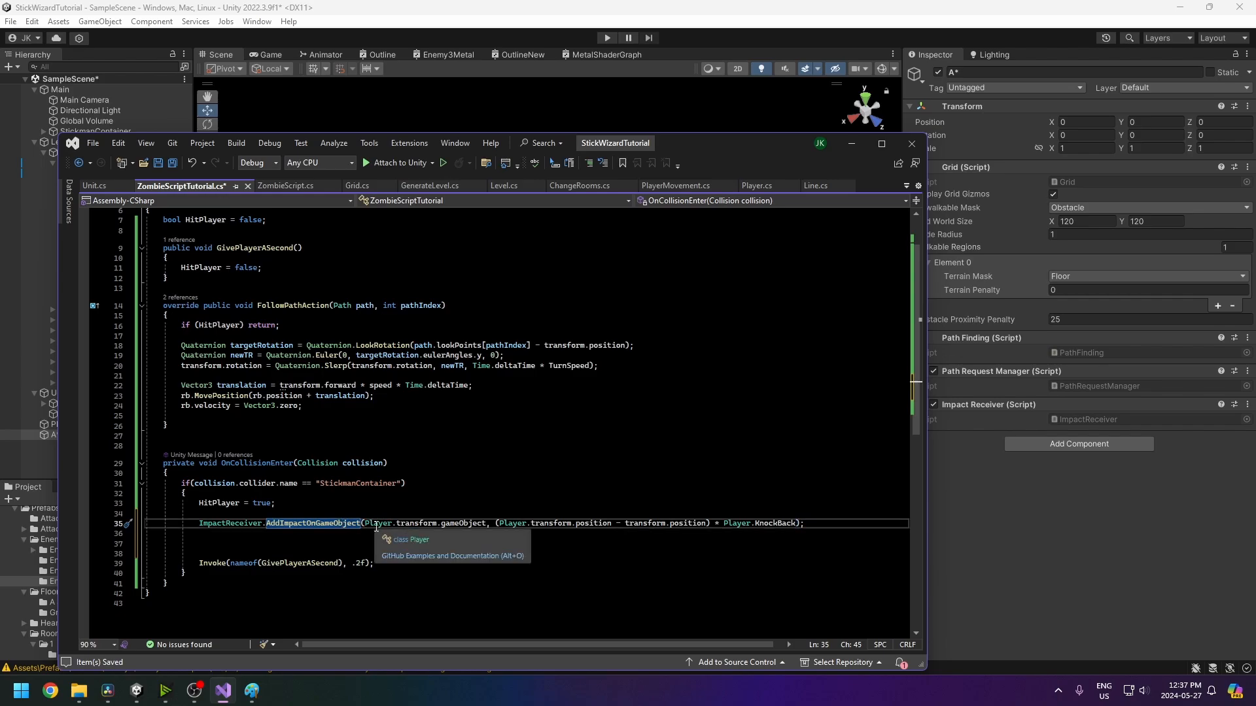
double_click(325, 525)
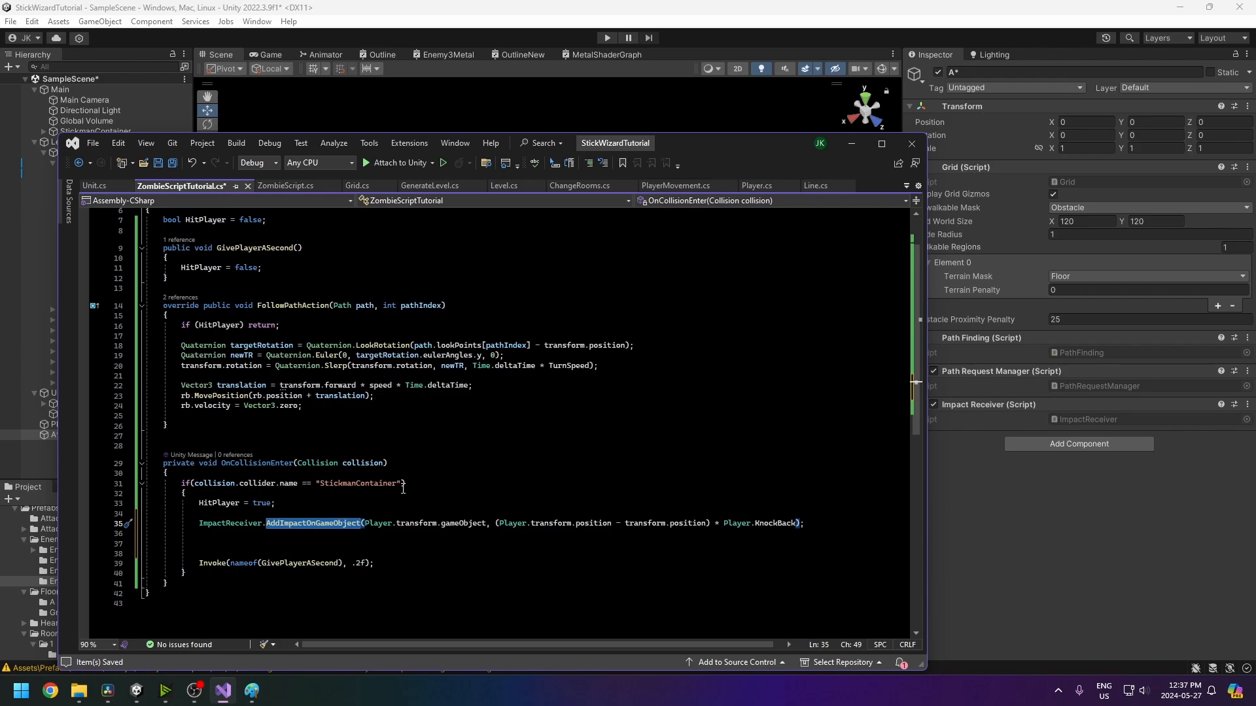
left_click(312, 526)
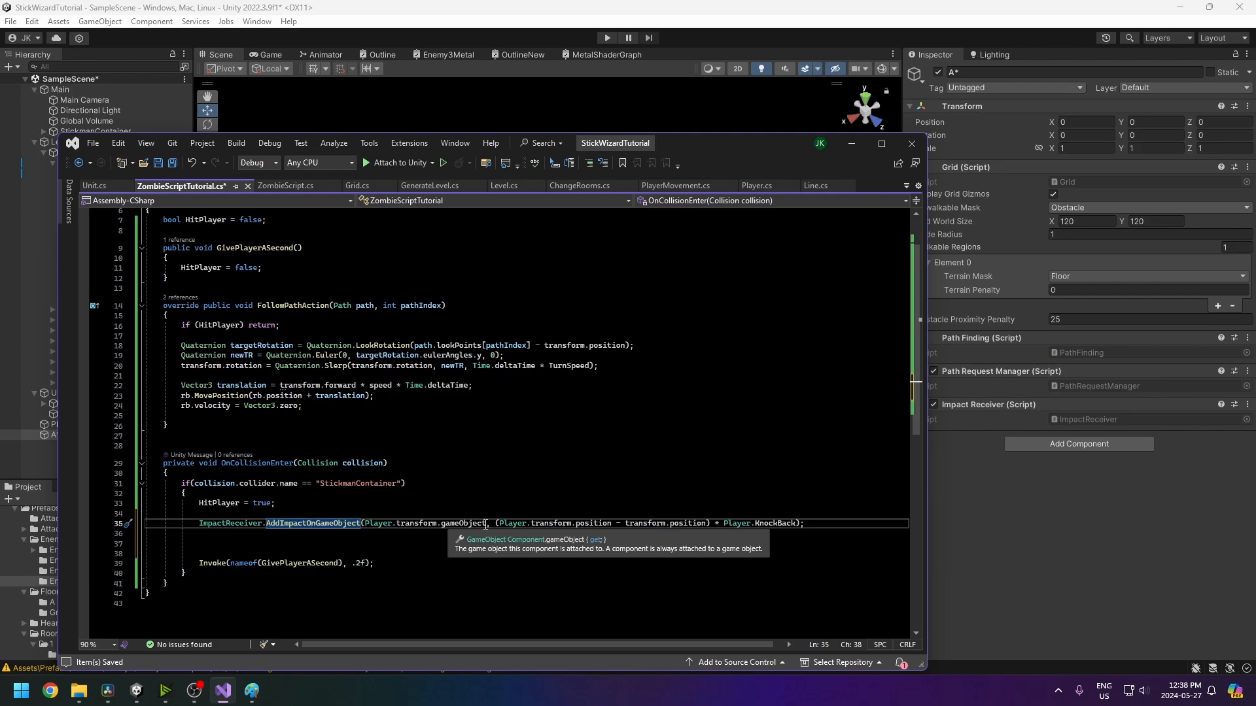
left_click_drag(486, 525, 392, 525)
double_click(449, 525)
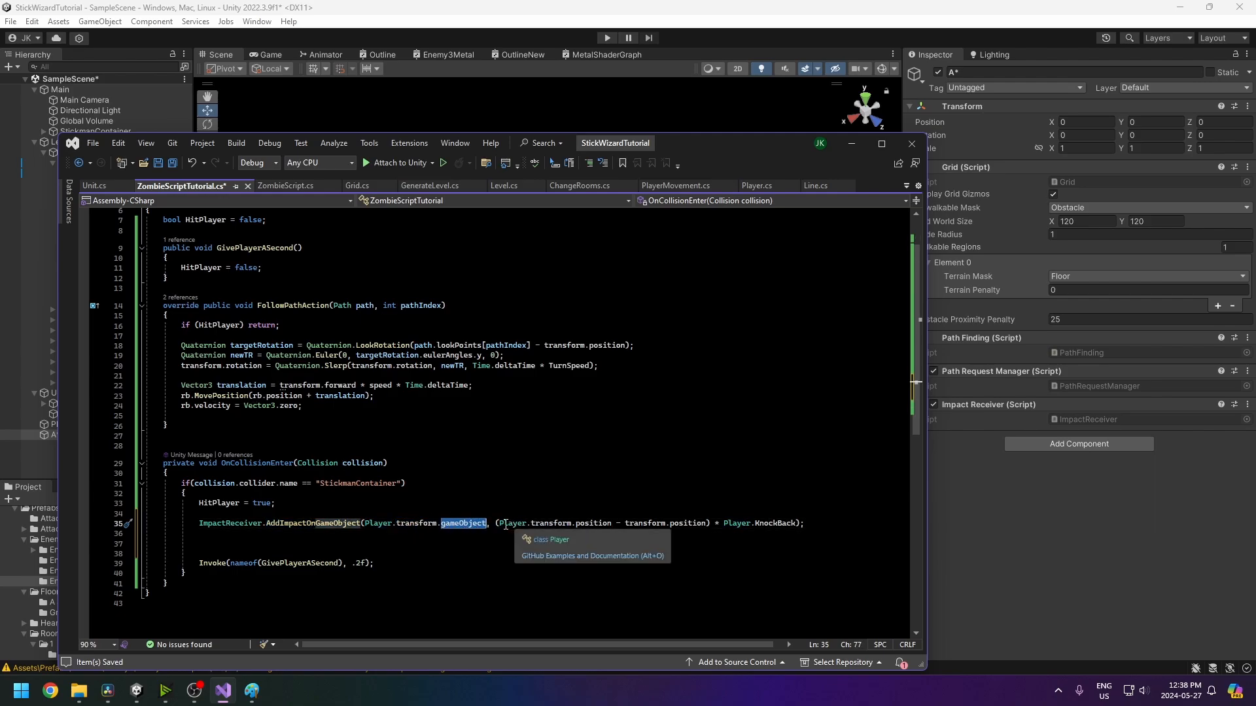
- Examine the KnockBack field declared in Player.cs, glance through Unit.cs, and return to ZombieScriptTutorial.cs
double_click(775, 525)
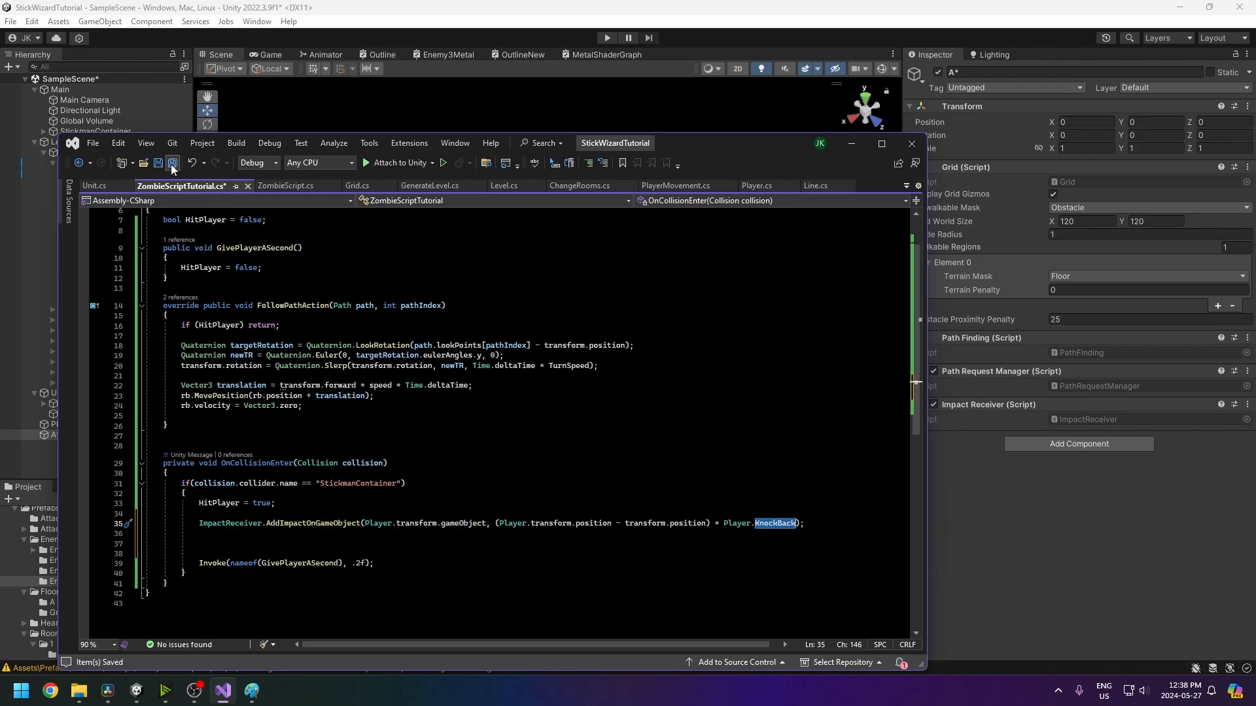
left_click(755, 187)
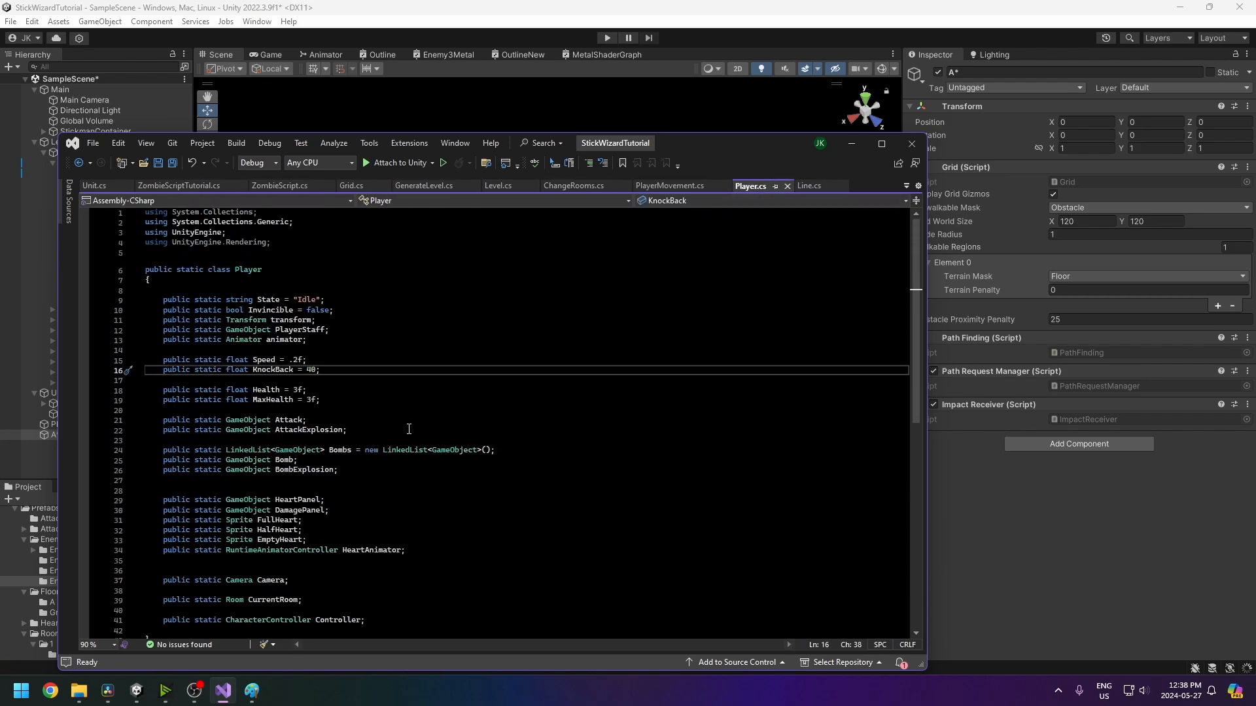
left_click(282, 372)
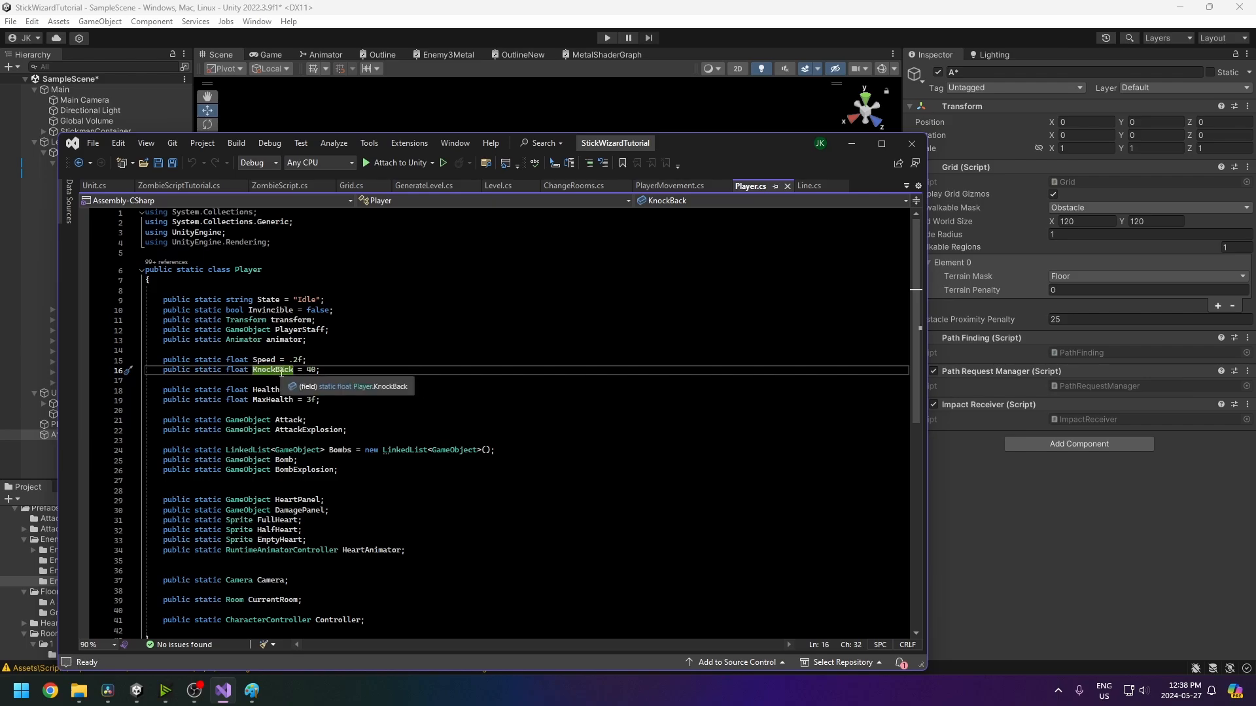
left_click(98, 186)
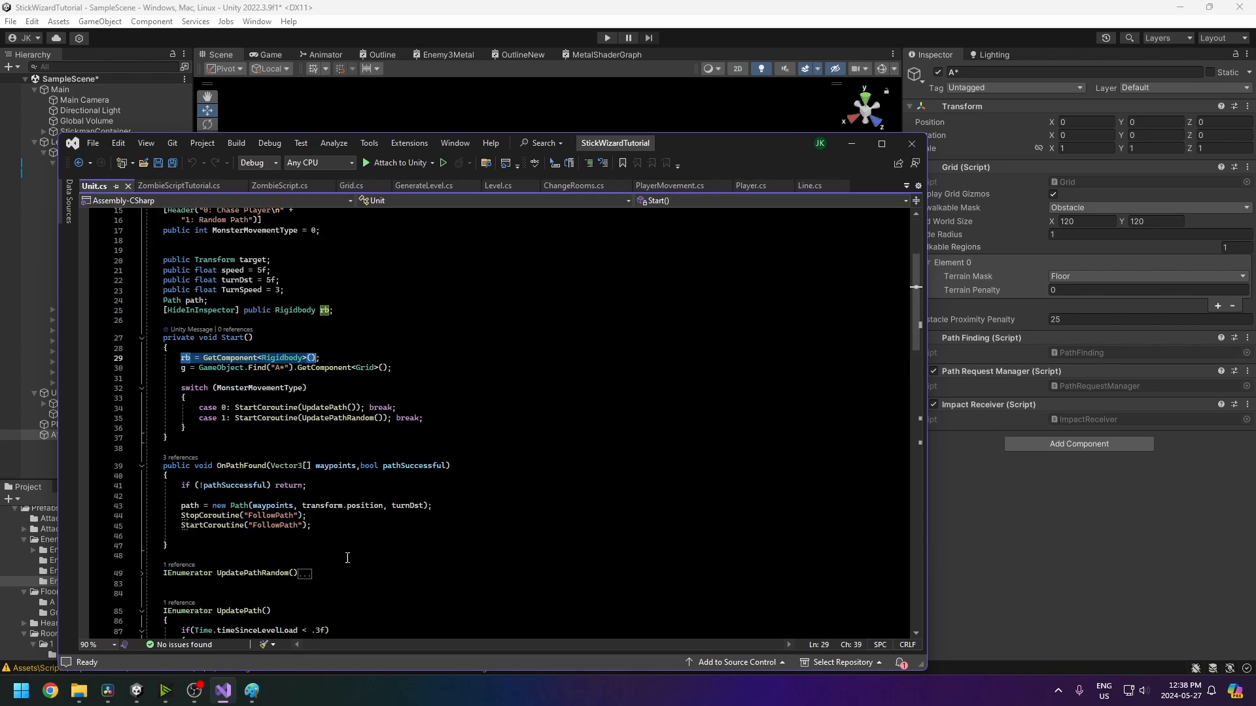
scroll(262, 392, "down", 10)
scroll(261, 393, "up", 5)
left_click(190, 186)
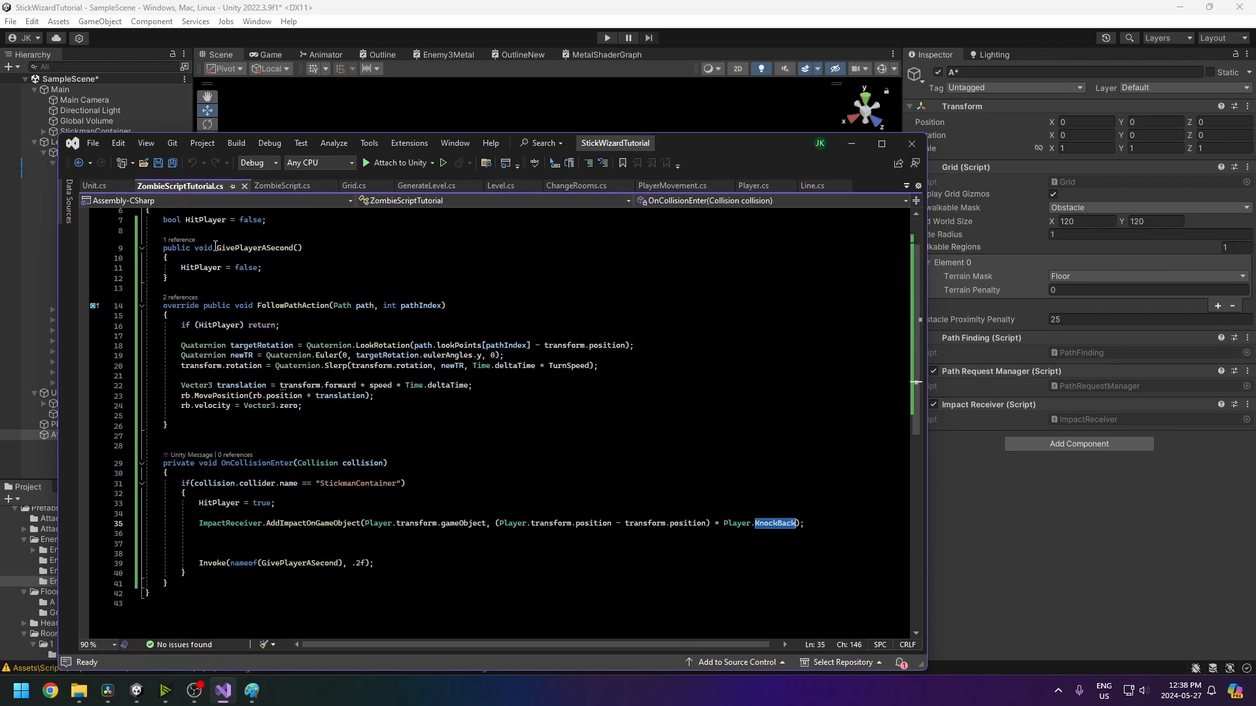
- Add HeartScript.TakeDamage(1); below the AddImpactOnGameObject call in OnCollisionEnter and save the script
left_click(301, 535)
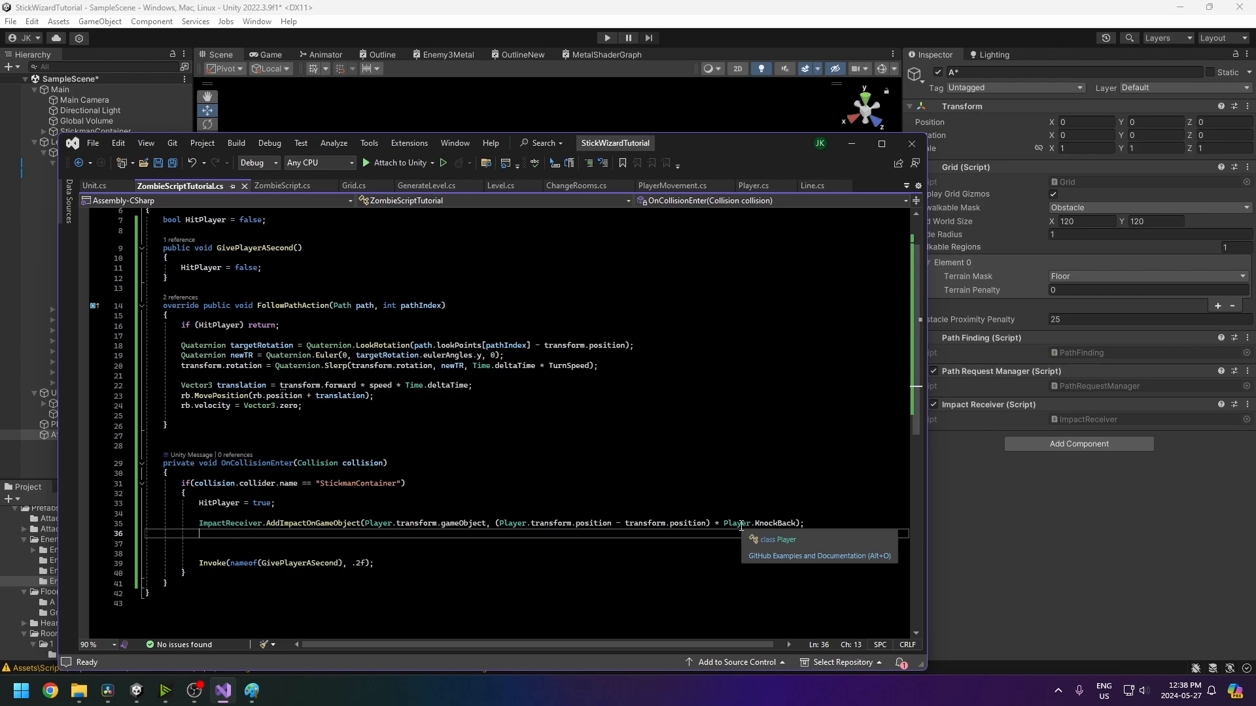
type("HeartScript")
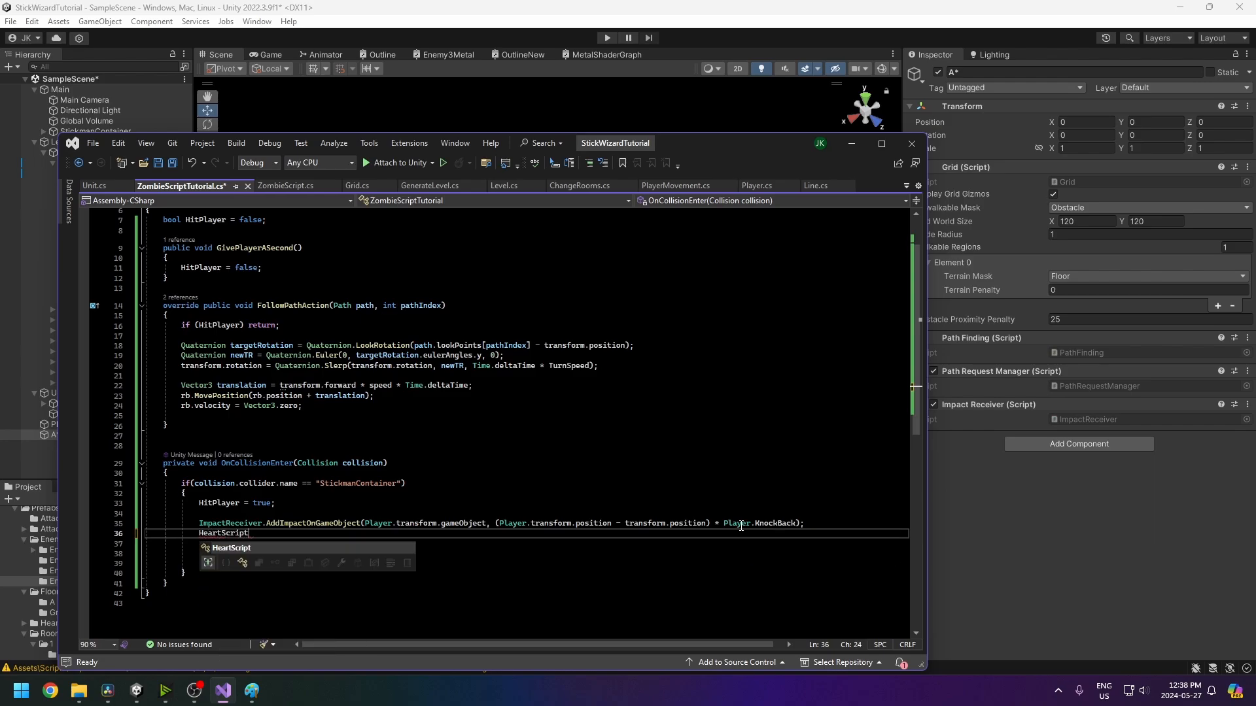
type(".Ta")
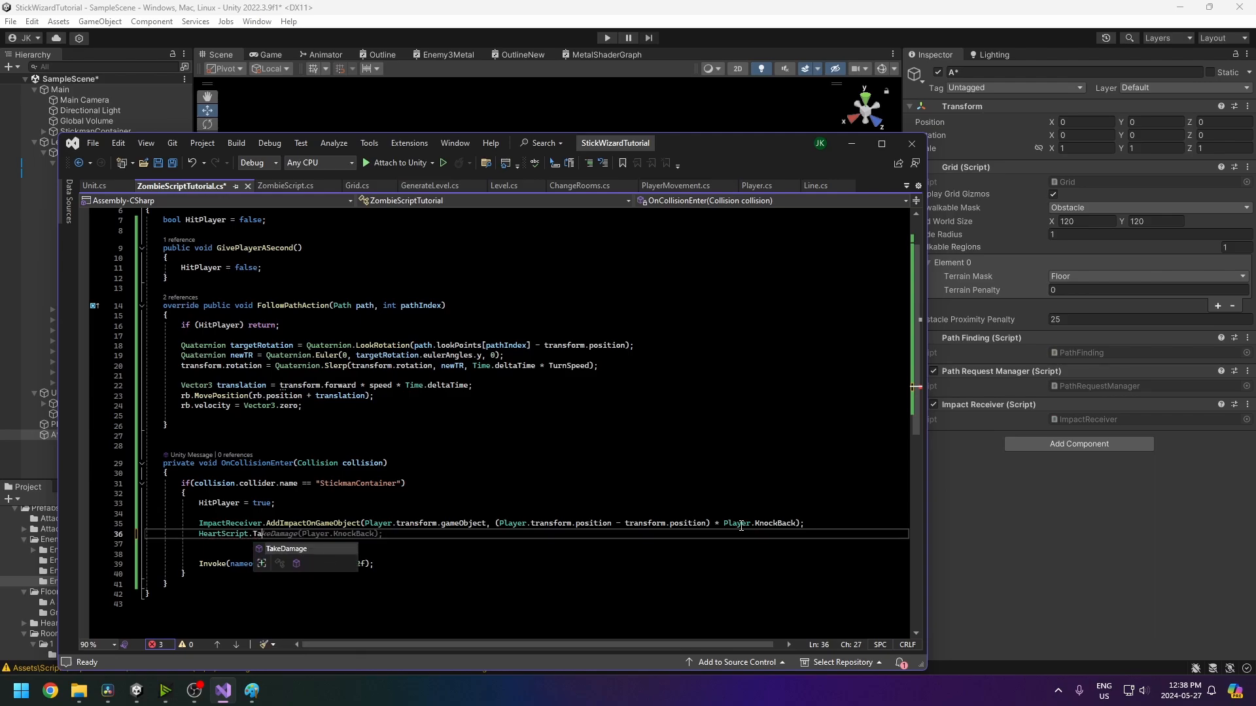
type("keDamage(1);")
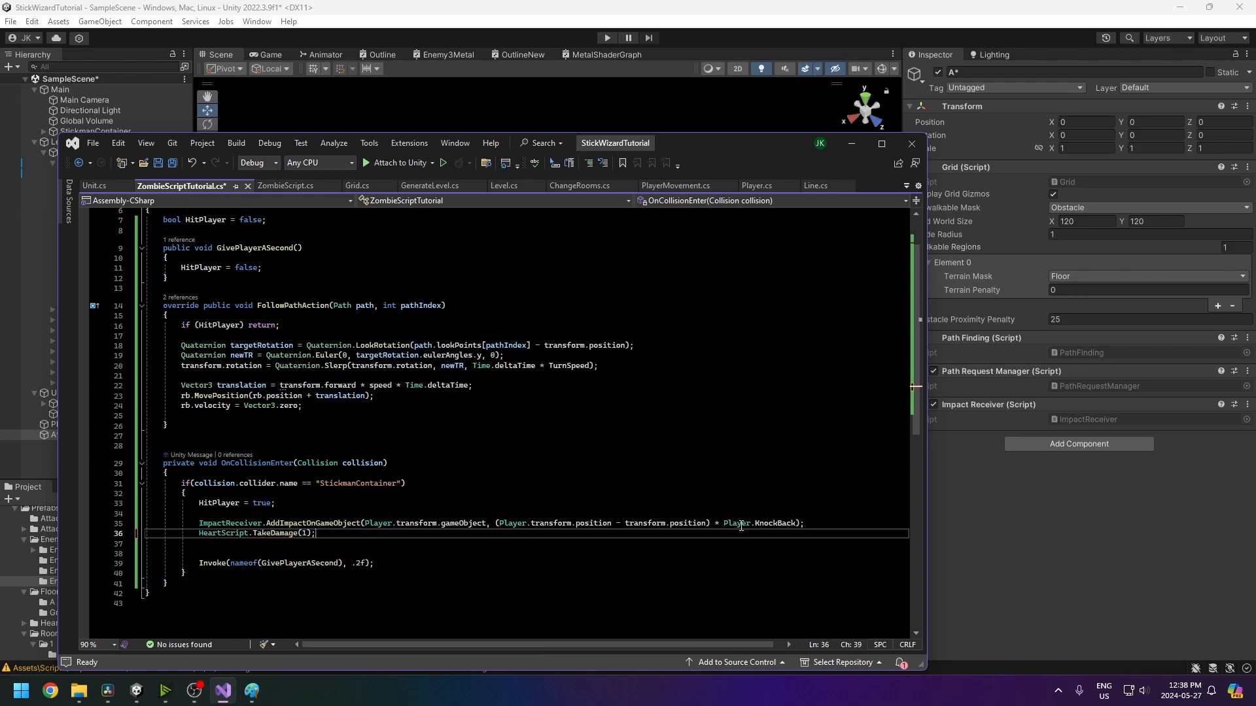
double_click(305, 534)
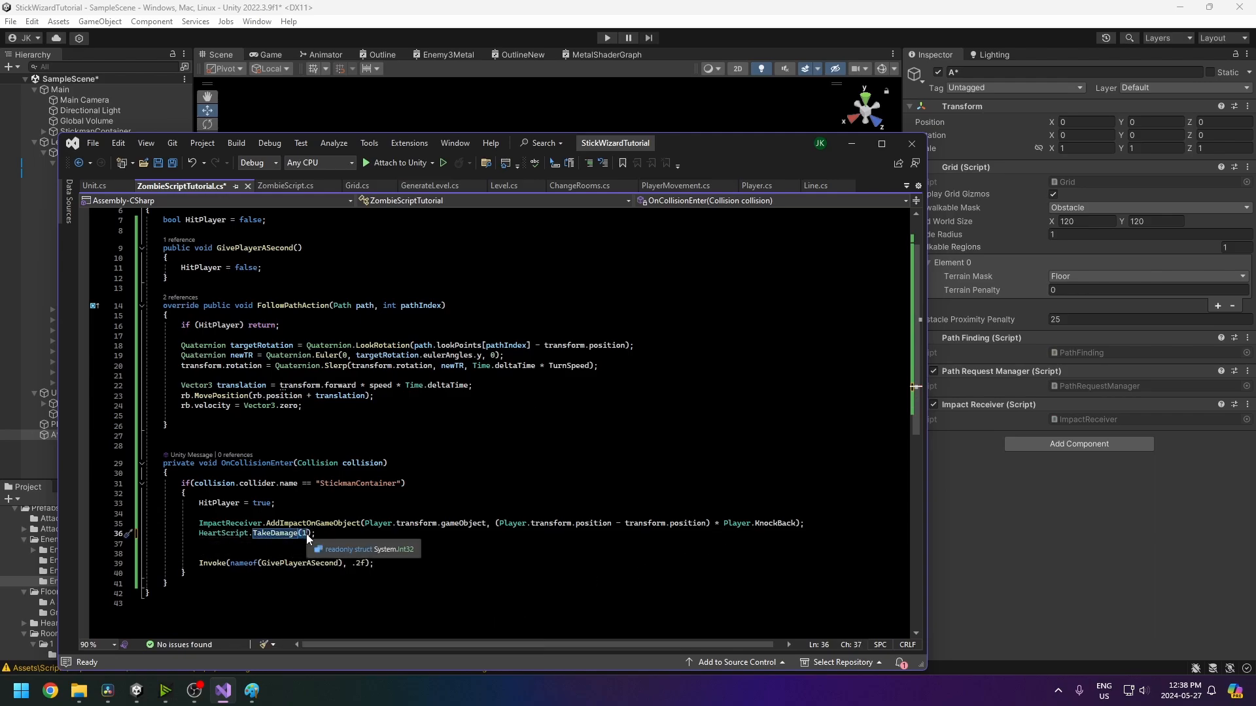
left_click(327, 534)
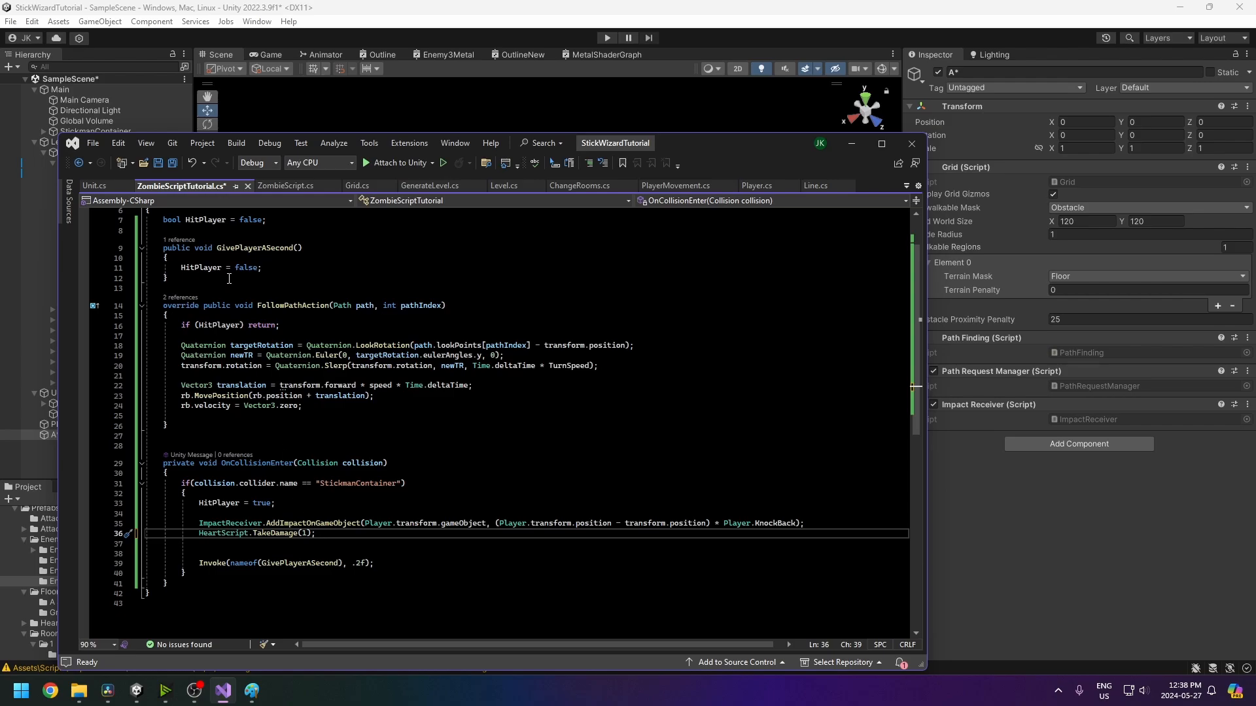
left_click(174, 165)
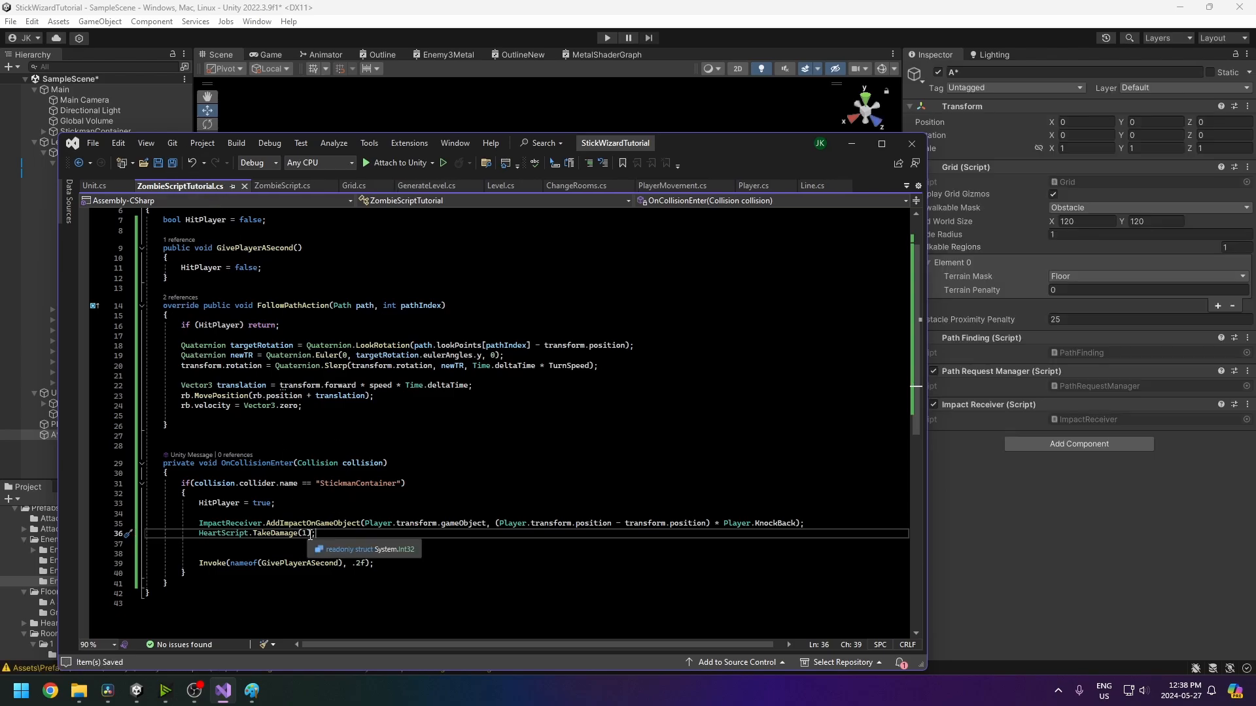
- Go to the definition of TakeDamage in HeartScript.cs and examine the body of the method
left_click(270, 534)
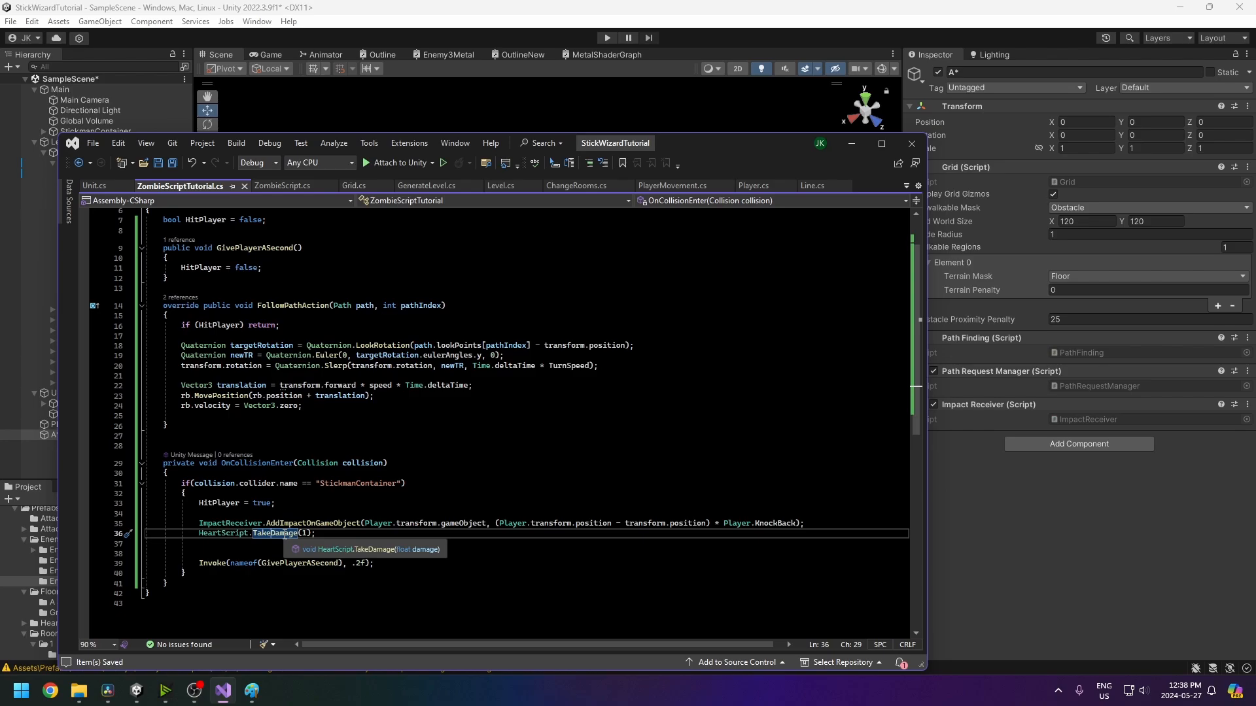
key("F12")
scroll(313, 404, "down", 5)
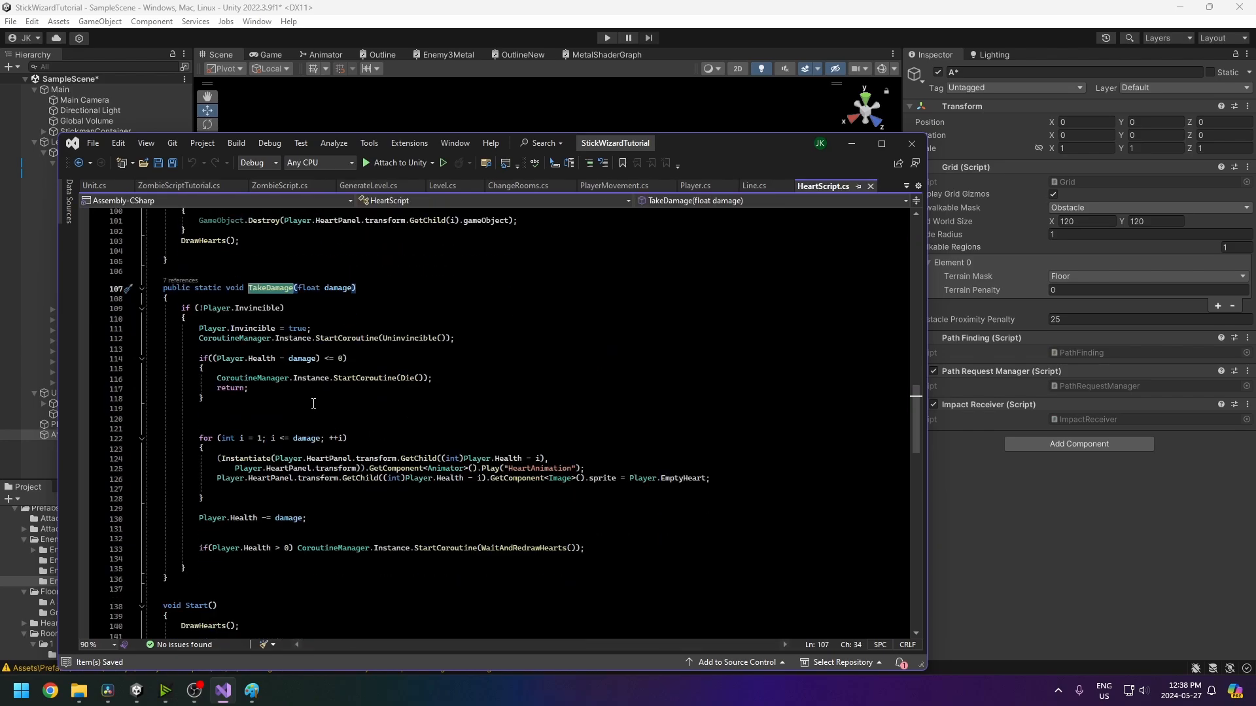
left_click_drag(181, 319, 531, 560)
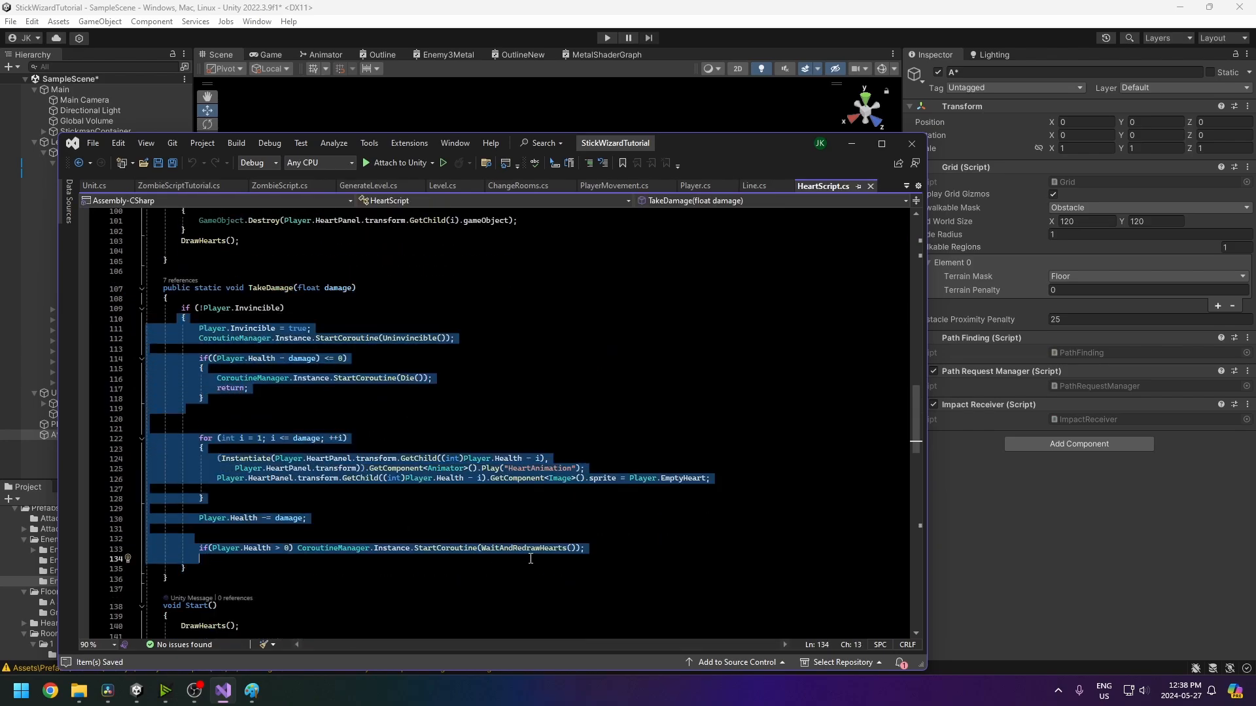
left_click(490, 515)
left_click(308, 399)
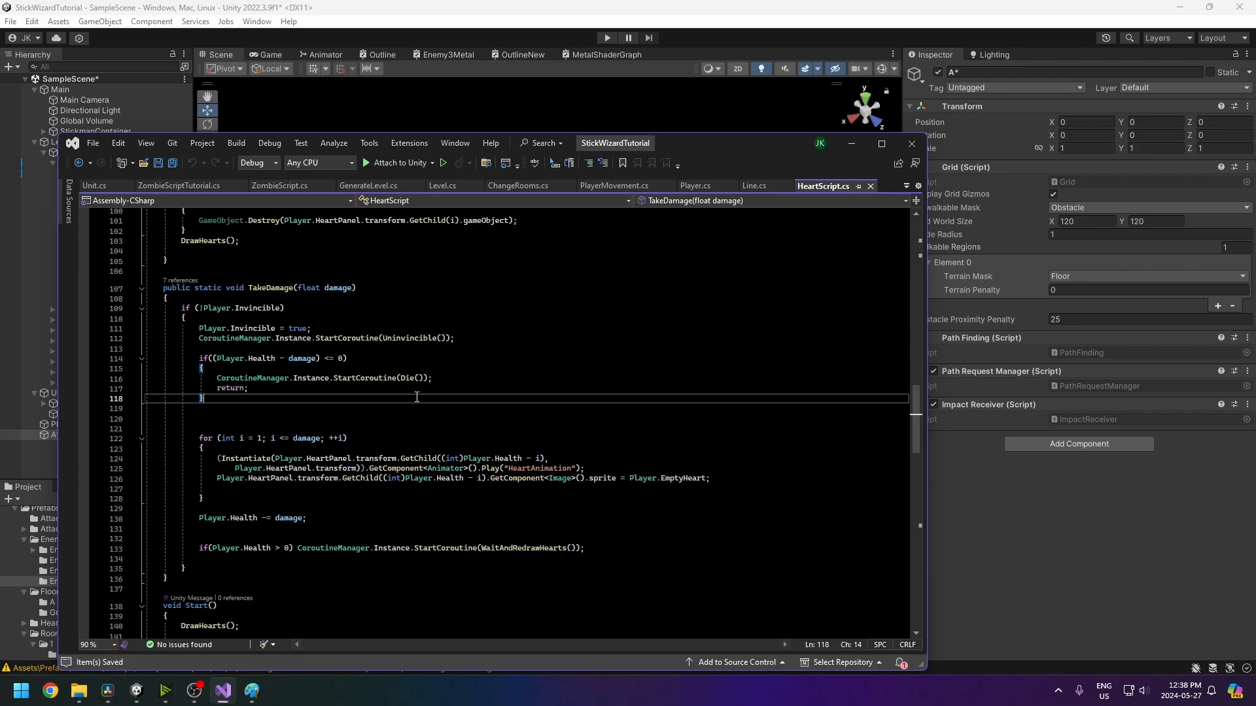
- Return to ZombieScriptTutorial.cs and review the knockback, damage and Invoke lines in OnCollisionEnter
left_click(97, 185)
left_click(178, 186)
scroll(380, 458, "down", 2)
left_click(380, 493)
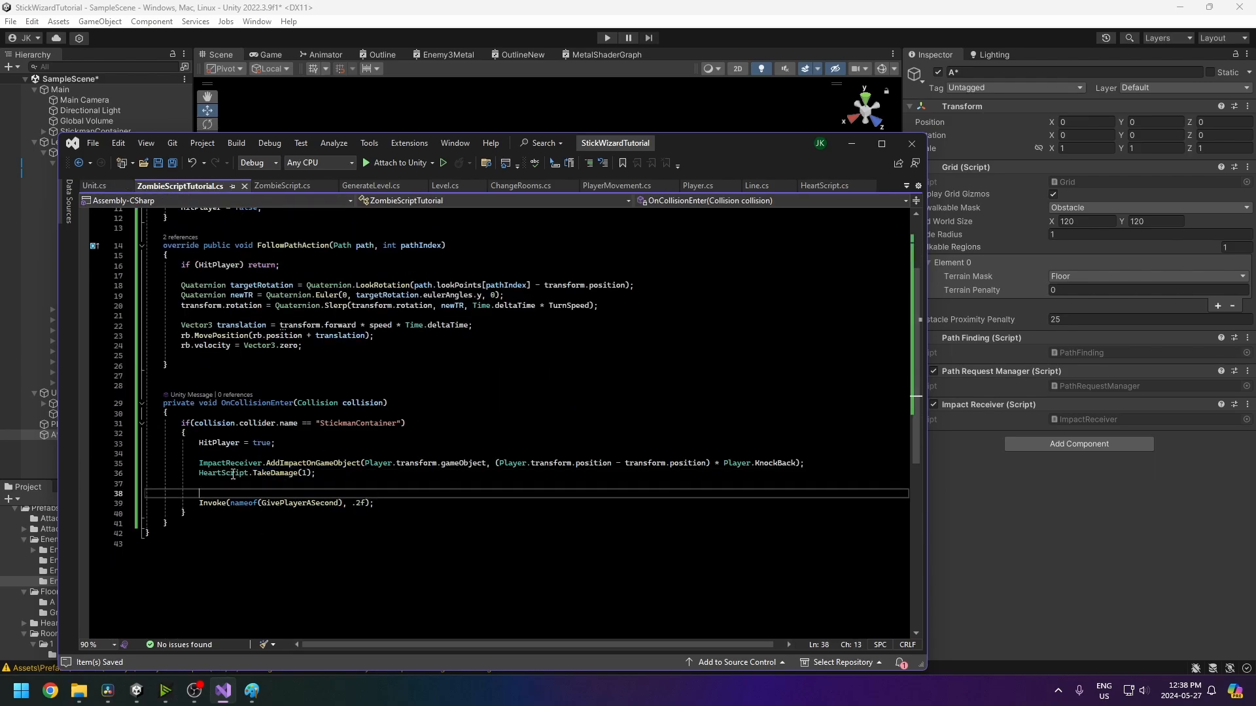
left_click_drag(199, 473, 662, 458)
left_click_drag(199, 503, 370, 504)
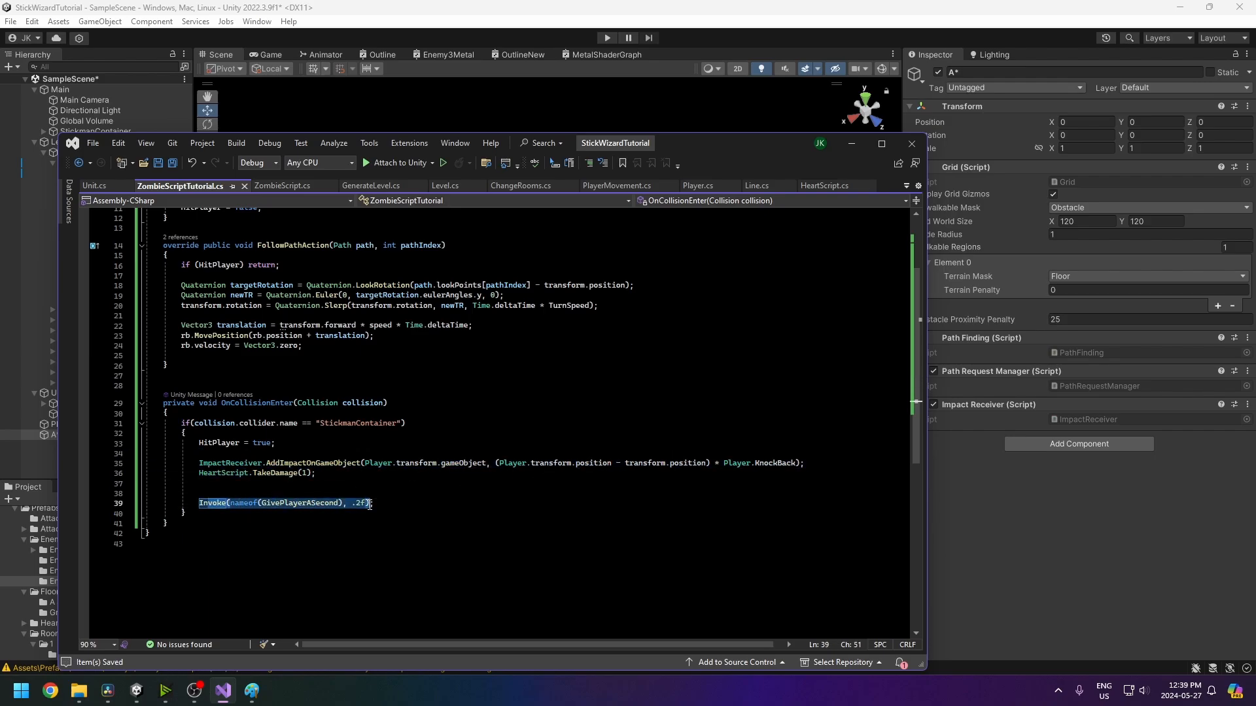
scroll(374, 504, "up", 1)
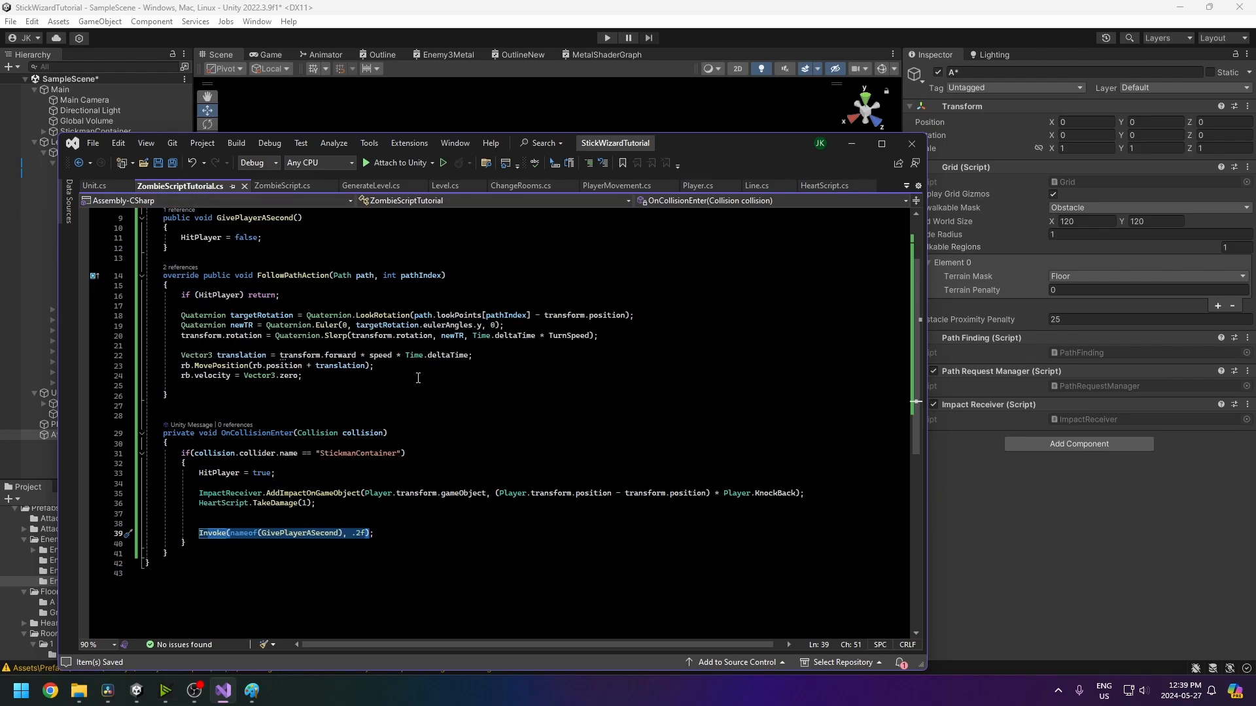
- Run the game in Unity and move the player around the room to test the zombie's knockback and damage
left_click(607, 38)
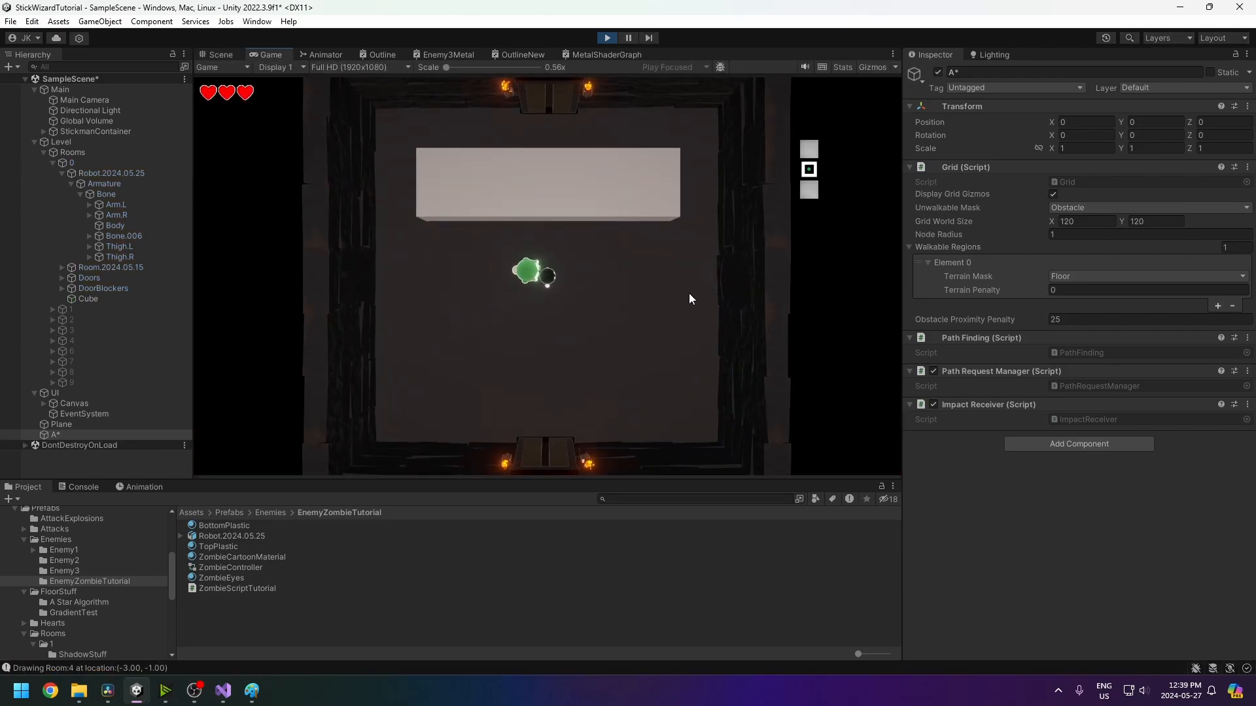
key("s")
key("a")
key("w")
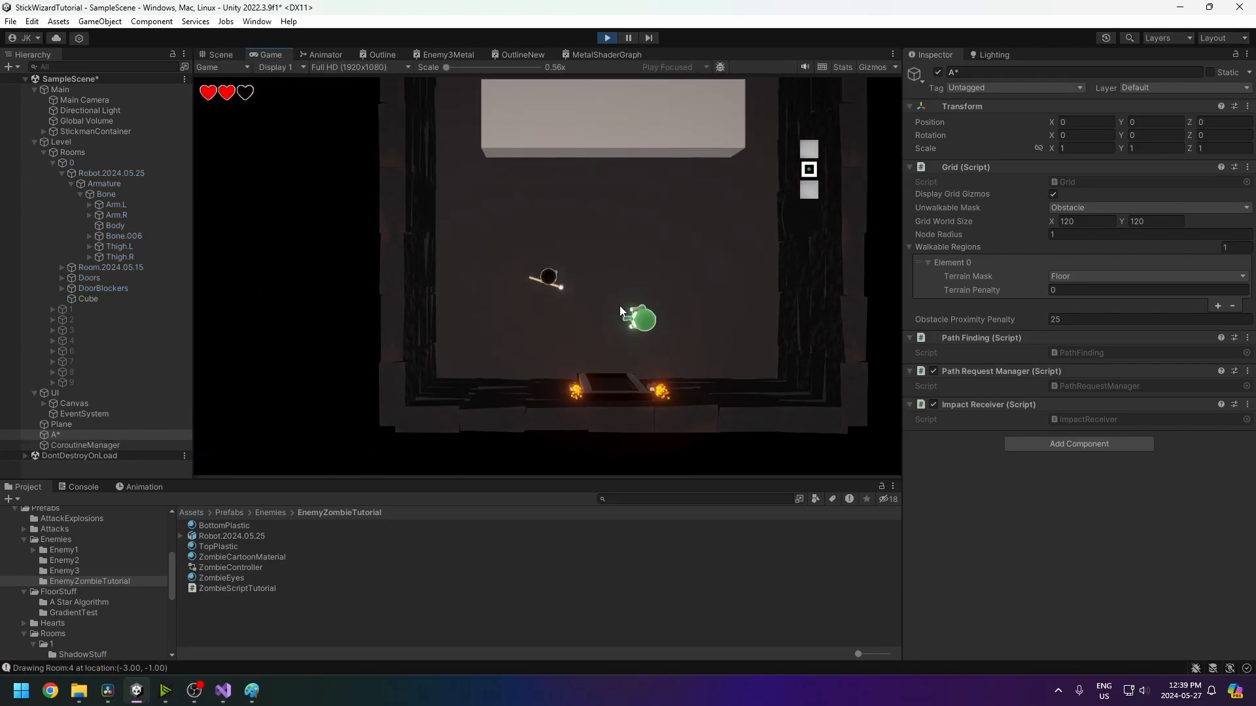
key("w")
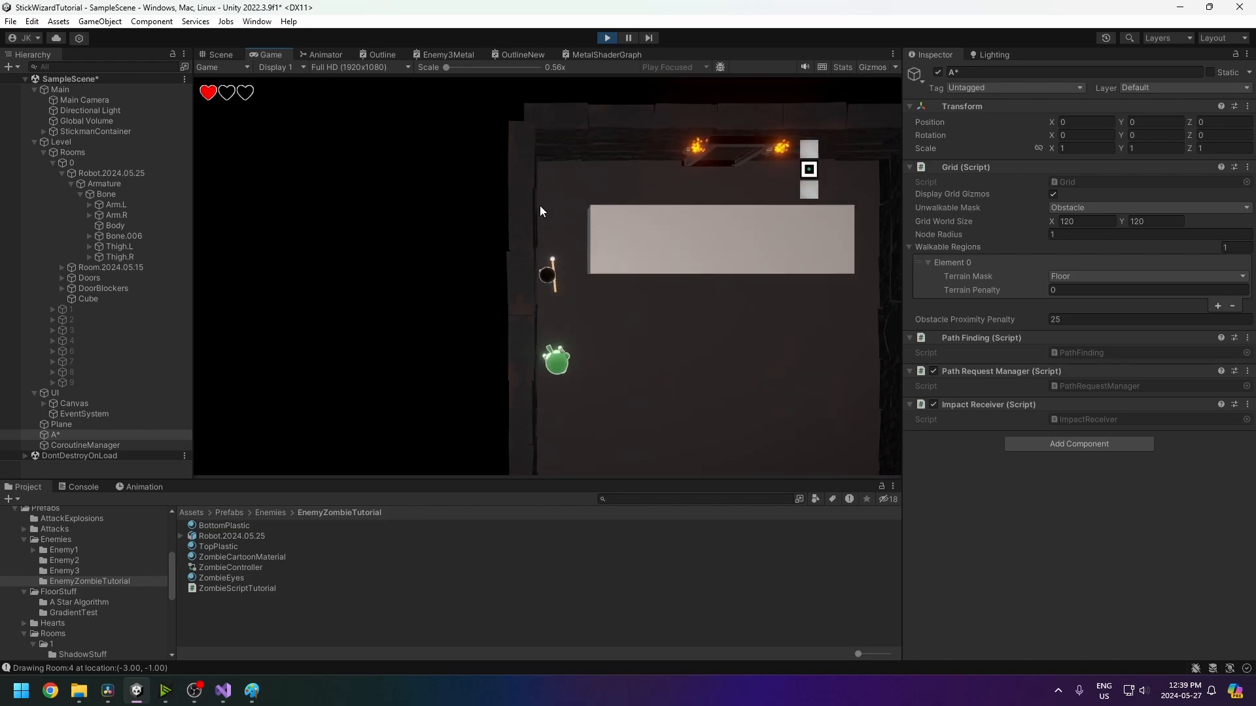
key("d")
key("s")
key("d")
key("w")
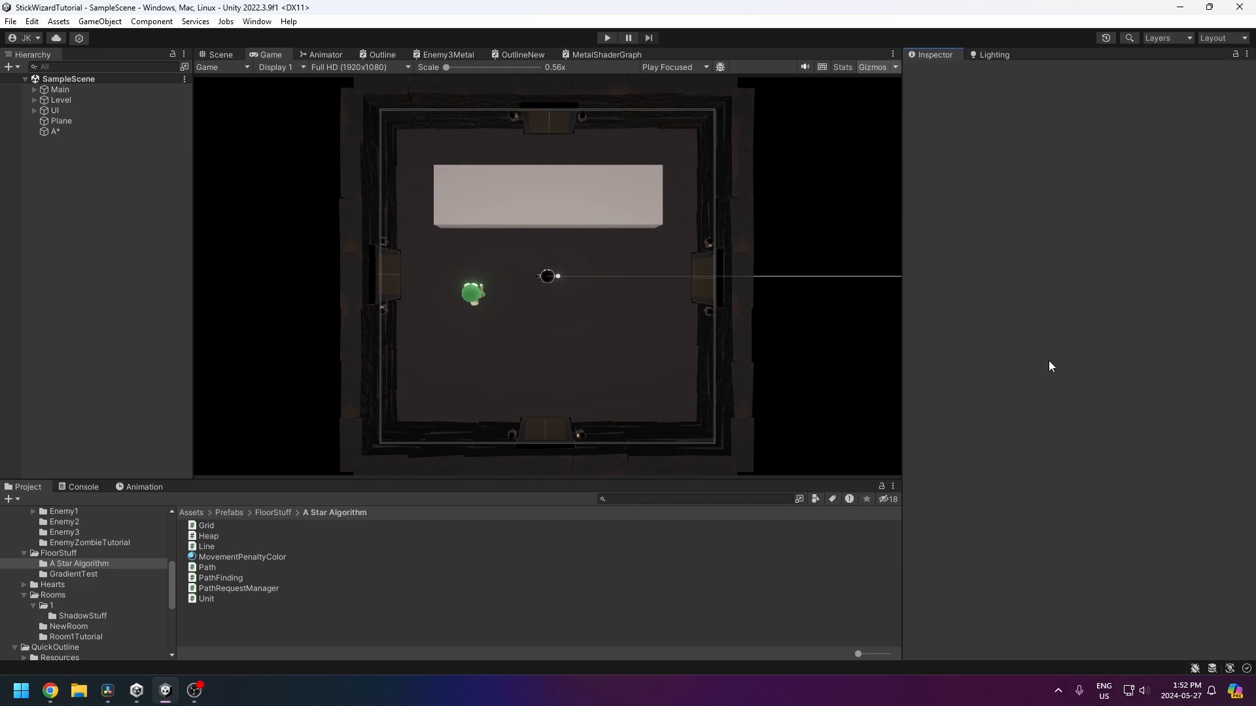
- Expand Level and its Rooms object in the scene hierarchy and select room 6
left_click(34, 100)
left_click(44, 110)
left_click(71, 174)
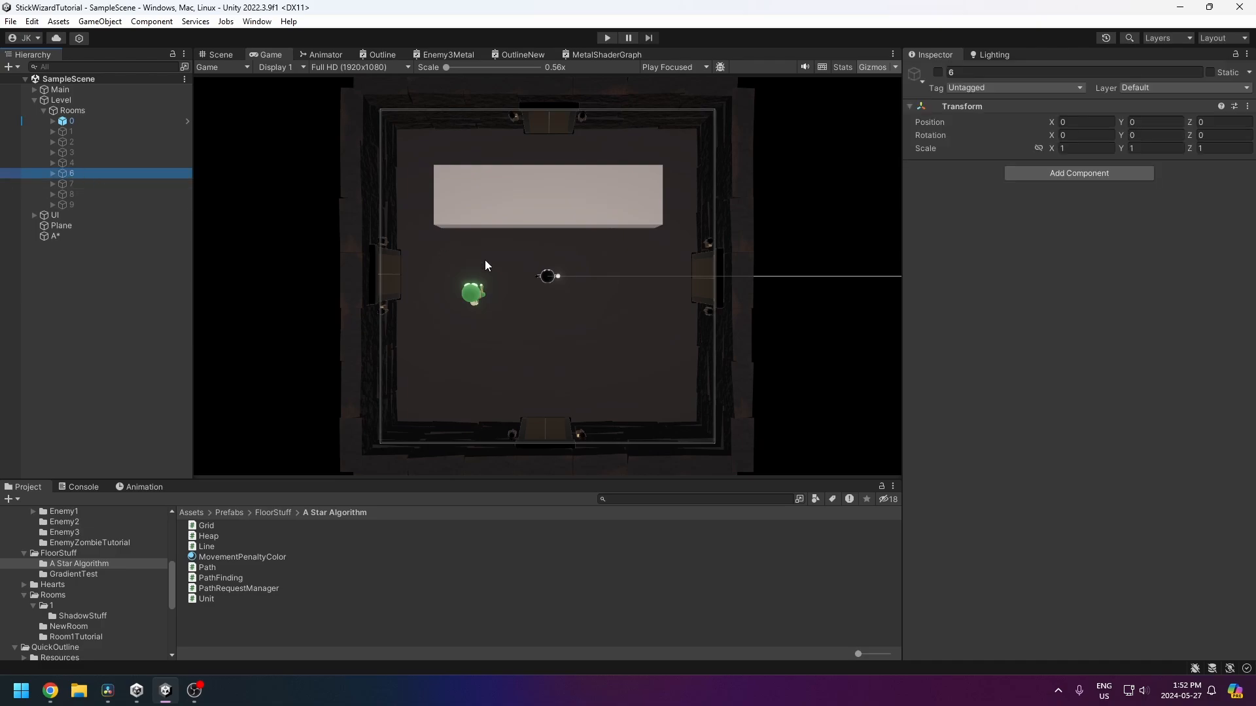